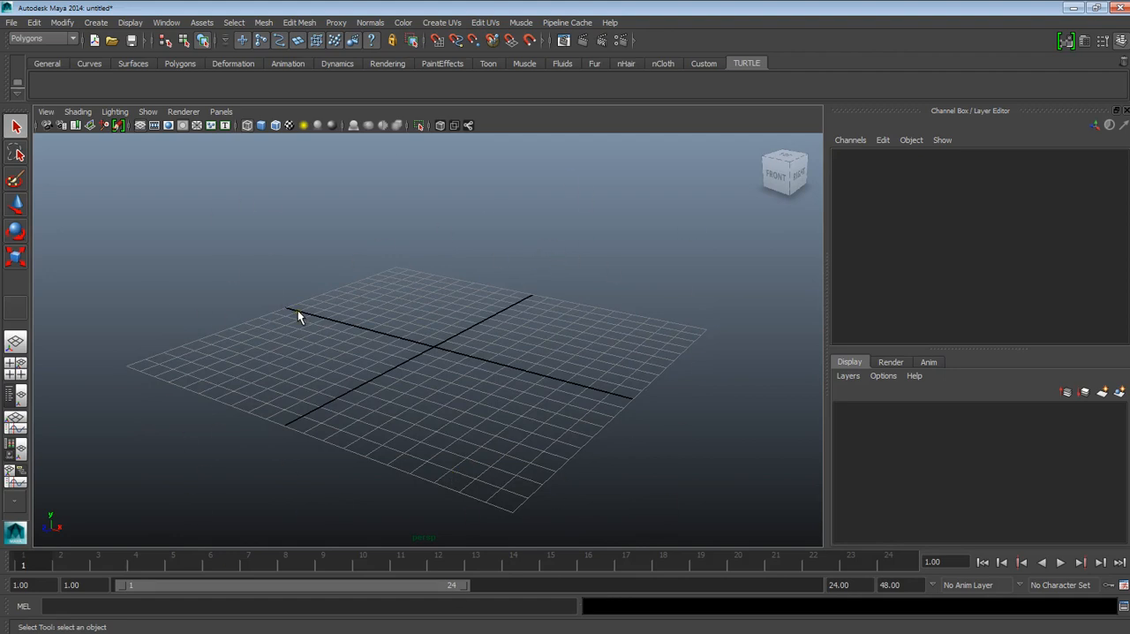
Step: Inspect the empty scene from several standard views with the ViewCube, including the back view, and return to the home view
{"action": "left_click", "coordinate": [781, 182]}
{"action": "left_click", "coordinate": [775, 170]}
{"action": "left_click", "coordinate": [775, 171]}
{"action": "left_click", "coordinate": [785, 160]}
{"action": "left_click", "coordinate": [784, 160]}
{"action": "left_click", "coordinate": [769, 169]}
{"action": "left_click", "coordinate": [778, 181]}
{"action": "left_click", "coordinate": [769, 171]}
{"action": "left_click", "coordinate": [771, 171]}
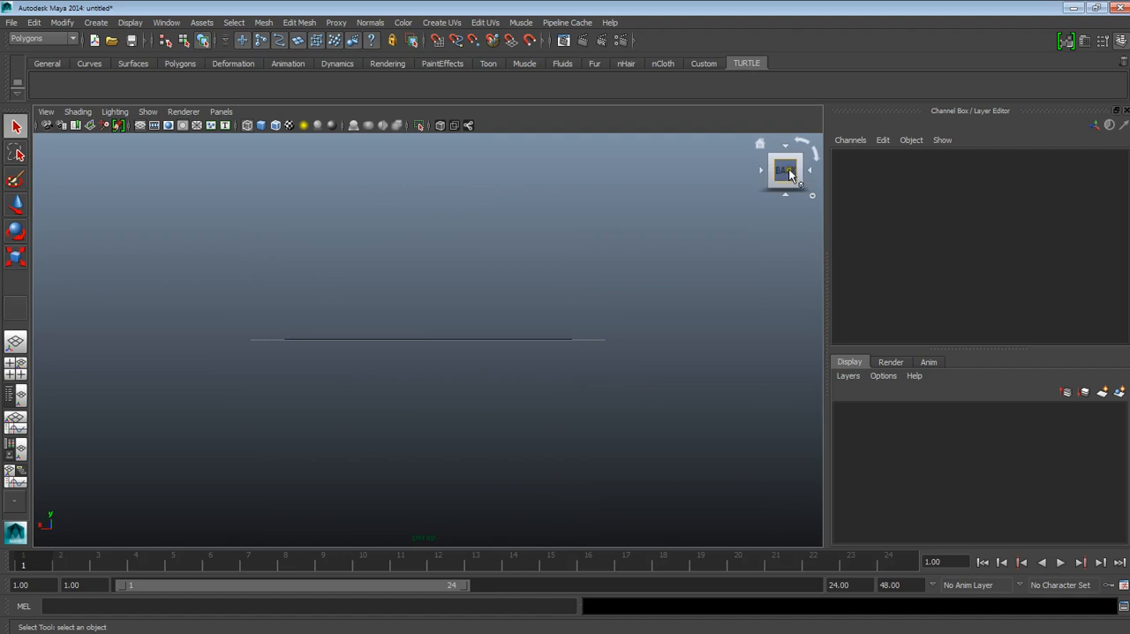
{"action": "left_click", "coordinate": [809, 168]}
{"action": "left_click", "coordinate": [763, 145]}
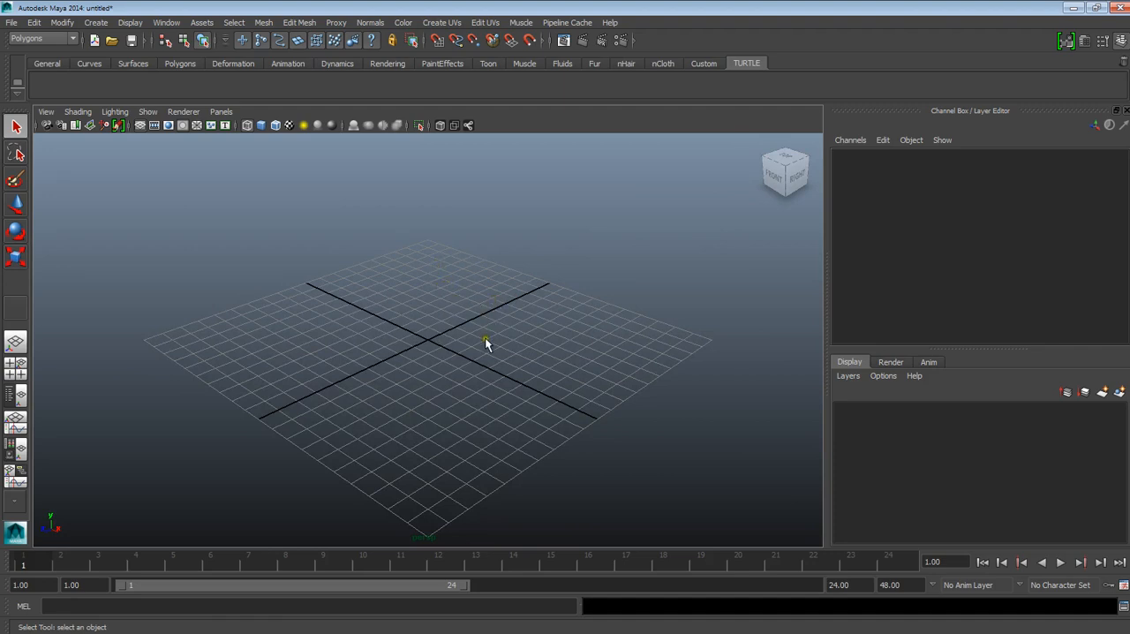
Step: Orbit, pan and zoom the perspective camera to examine the empty grid from different angles and distances
{"action": "mouse_move", "coordinate": [469, 342]}
{"action": "left_mouse_down", "text": "alt"}
{"action": "mouse_move", "coordinate": [456, 324]}
{"action": "mouse_move", "coordinate": [464, 345]}
{"action": "left_mouse_up", "text": "alt"}
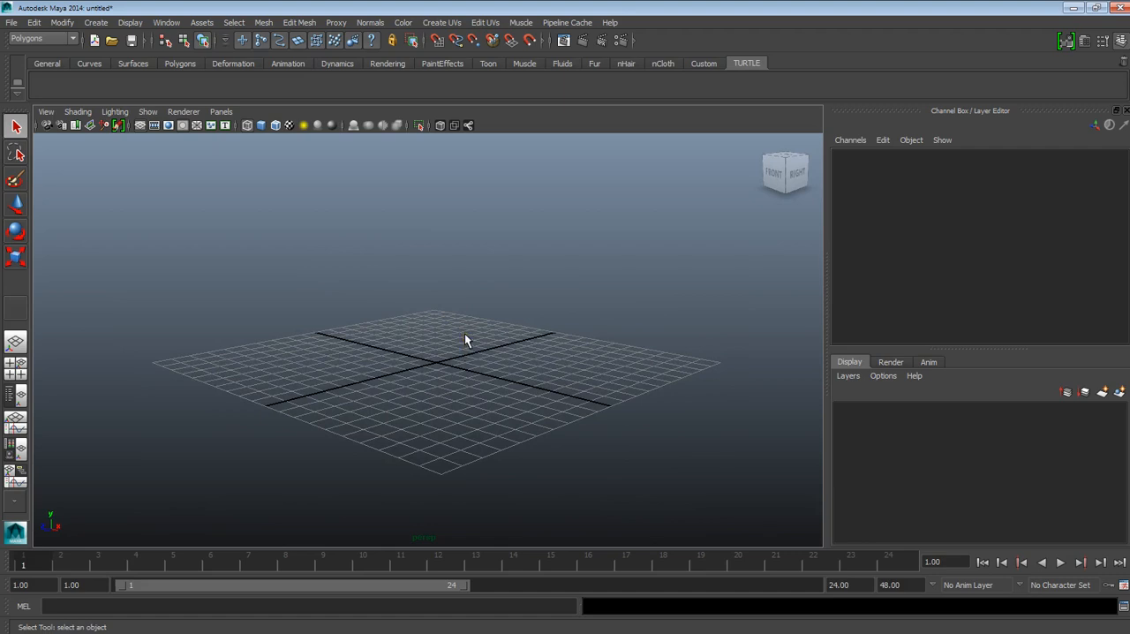
{"action": "mouse_move", "coordinate": [433, 306]}
{"action": "left_mouse_down", "text": "alt"}
{"action": "mouse_move", "coordinate": [383, 305]}
{"action": "mouse_move", "coordinate": [565, 303]}
{"action": "mouse_move", "coordinate": [432, 310]}
{"action": "mouse_move", "coordinate": [552, 320]}
{"action": "mouse_move", "coordinate": [421, 312]}
{"action": "mouse_move", "coordinate": [443, 313]}
{"action": "left_mouse_up", "text": "alt"}
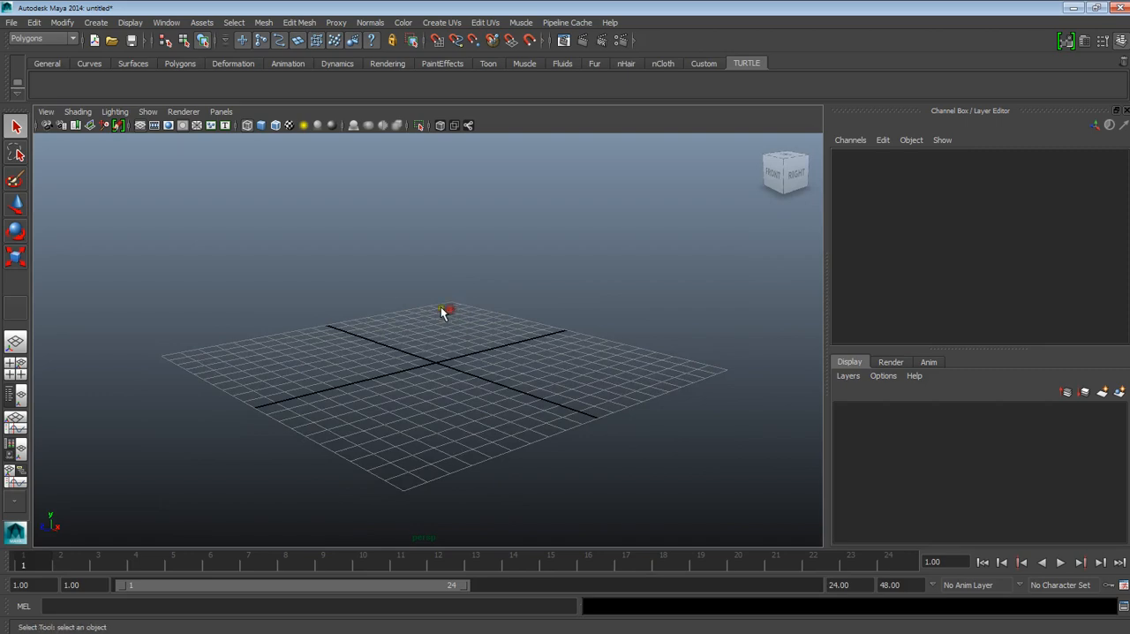
{"action": "right_click_drag", "start_coordinate": [458, 311], "coordinate": [468, 342], "text": "alt"}
{"action": "mouse_move", "coordinate": [451, 340]}
{"action": "middle_mouse_down", "text": "alt"}
{"action": "mouse_move", "coordinate": [465, 327]}
{"action": "mouse_move", "coordinate": [428, 318]}
{"action": "mouse_move", "coordinate": [600, 309]}
{"action": "mouse_move", "coordinate": [515, 312]}
{"action": "mouse_move", "coordinate": [515, 221]}
{"action": "mouse_move", "coordinate": [568, 321]}
{"action": "mouse_move", "coordinate": [433, 343]}
{"action": "middle_mouse_up", "text": "alt"}
{"action": "left_click_drag", "start_coordinate": [434, 344], "coordinate": [455, 373], "text": "alt"}
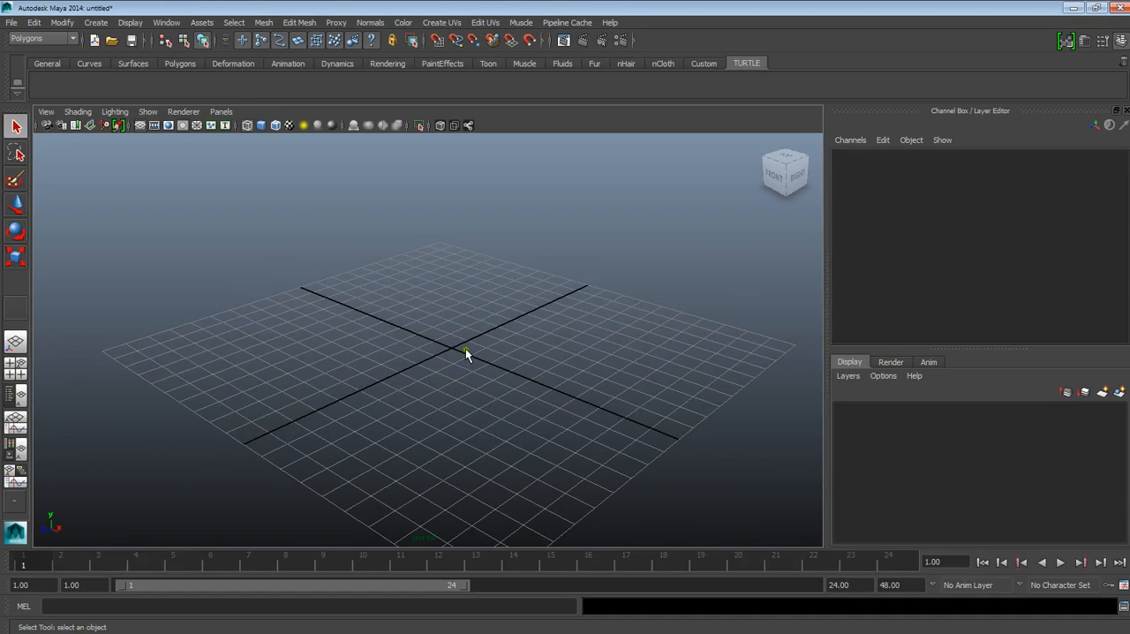
{"action": "left_click_drag", "start_coordinate": [467, 359], "coordinate": [466, 384], "text": "alt"}
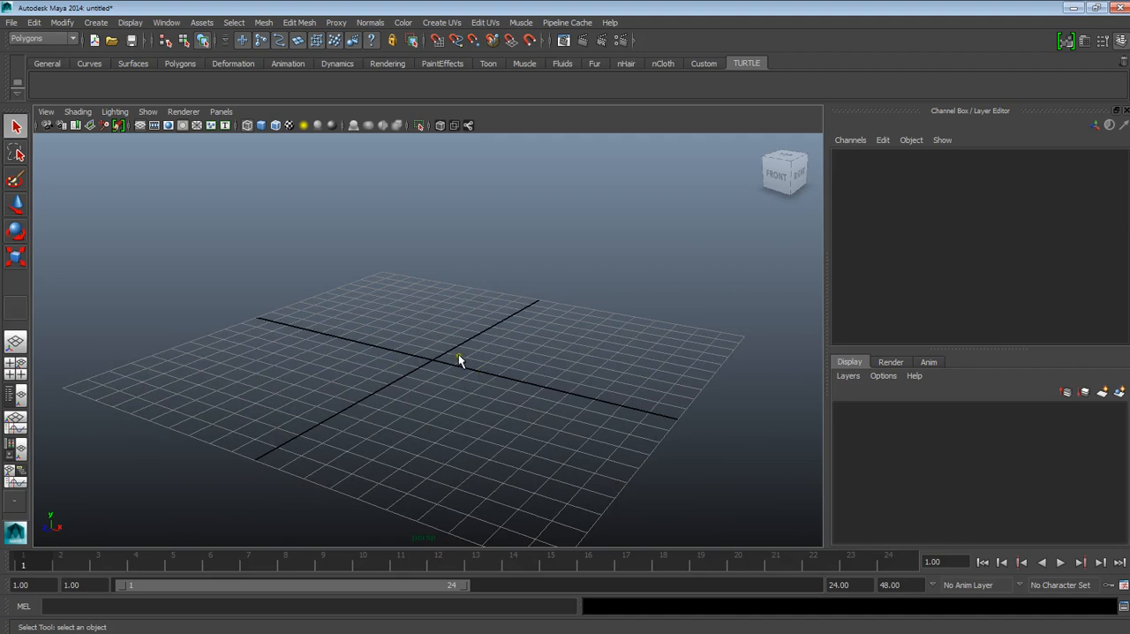
{"action": "left_click_drag", "start_coordinate": [458, 354], "coordinate": [454, 362], "text": "alt"}
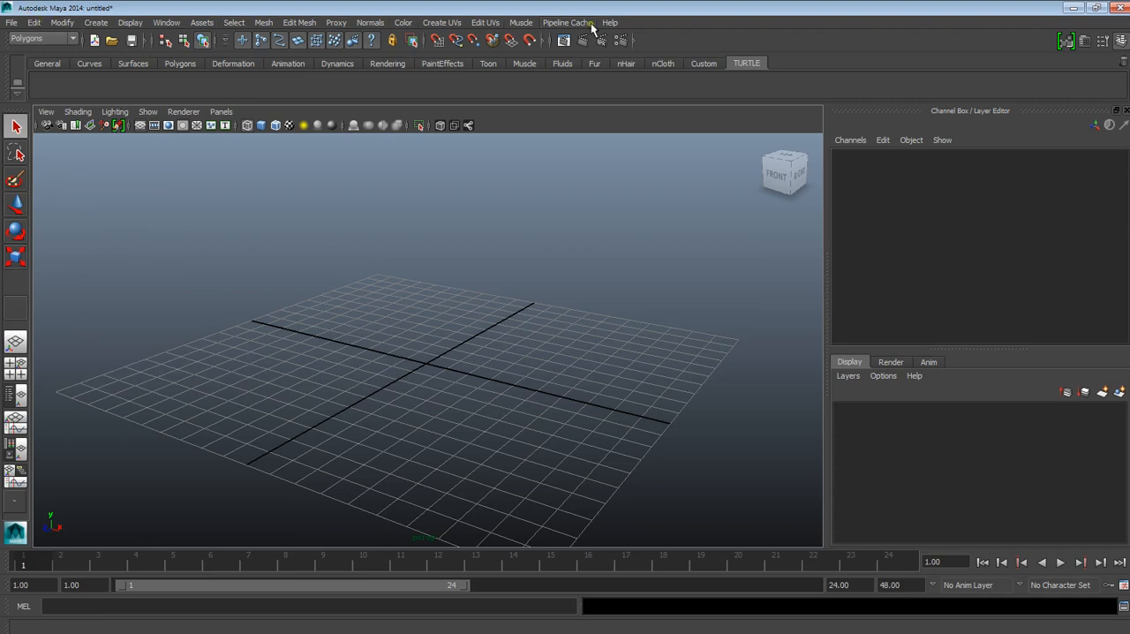
Step: Look through the Polygons menu set, switch to the Animation menu set and return to Polygons
{"action": "left_click", "coordinate": [33, 39]}
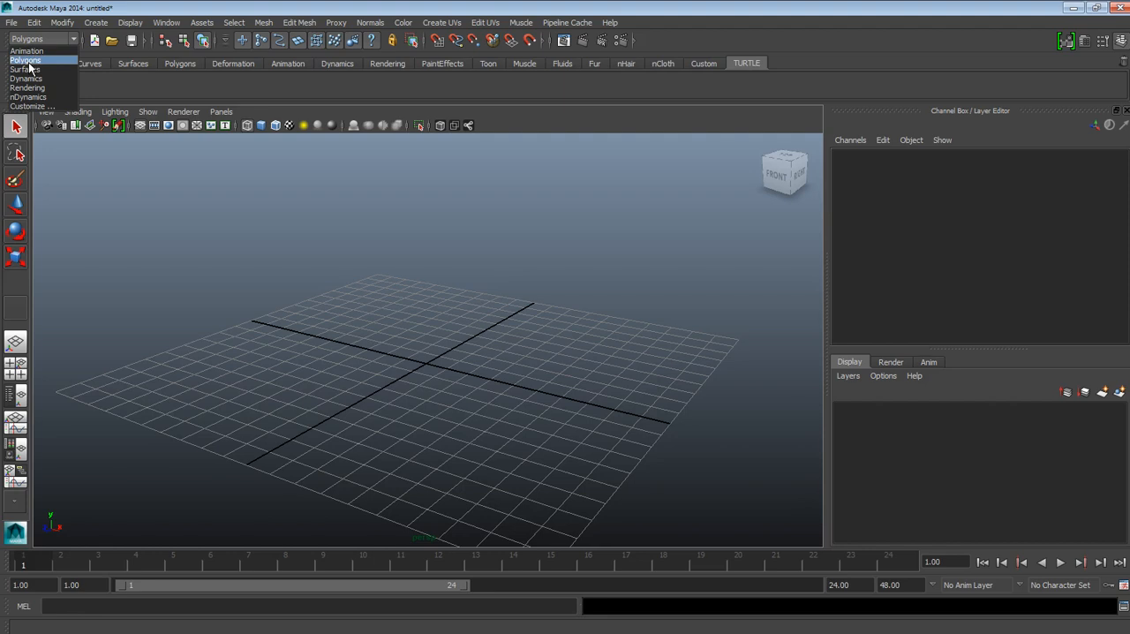
{"action": "left_click", "coordinate": [28, 61]}
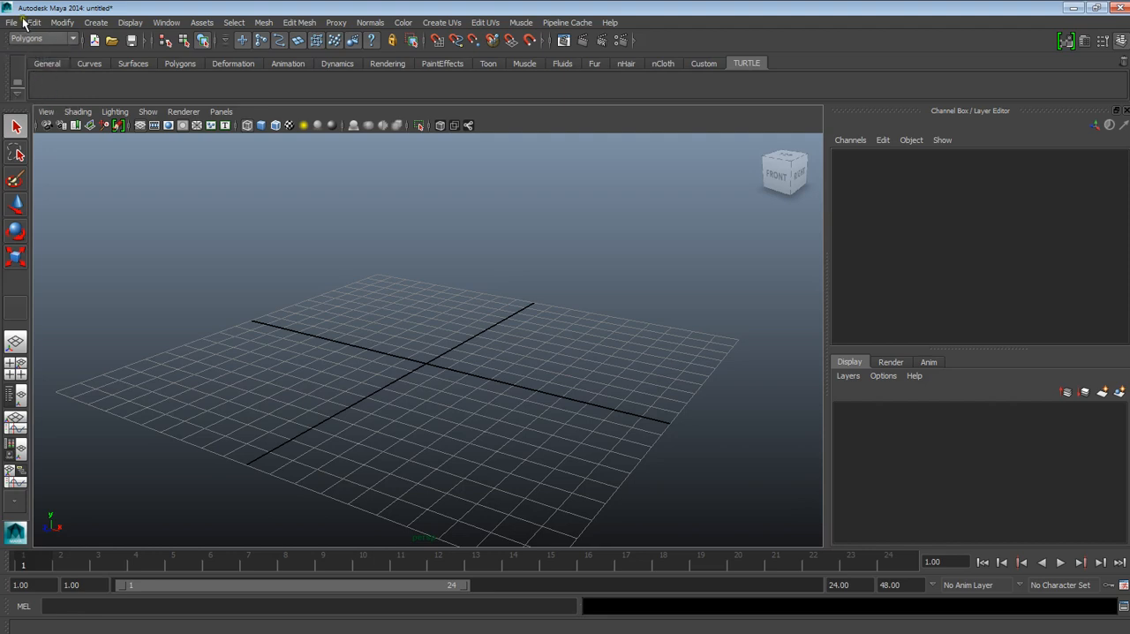
{"action": "left_click", "coordinate": [44, 38]}
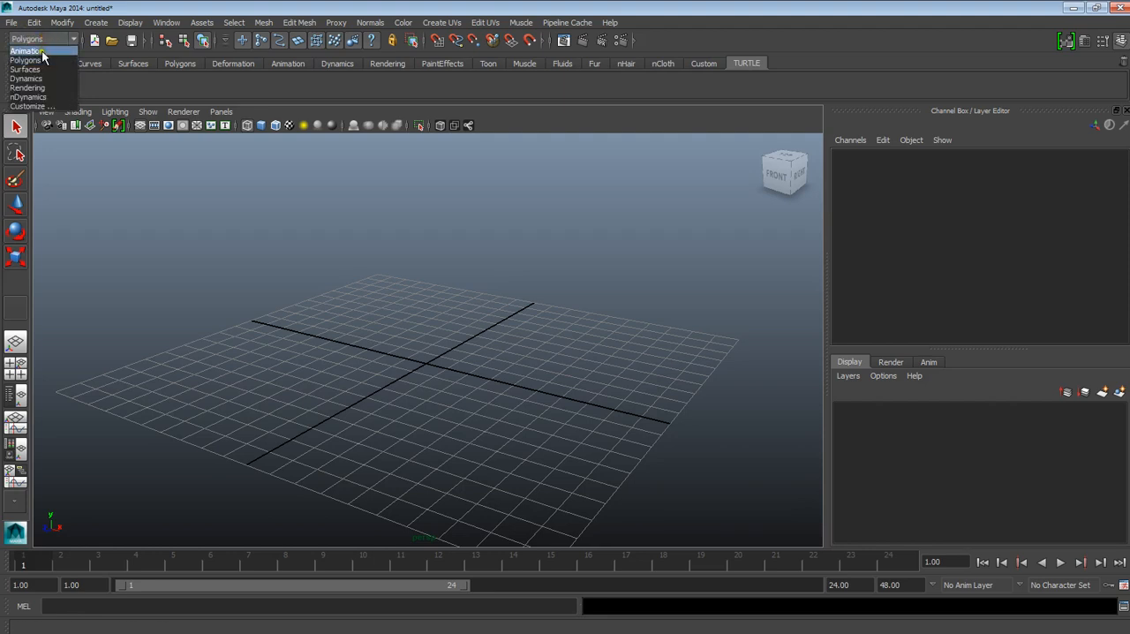
{"action": "left_click", "coordinate": [17, 25]}
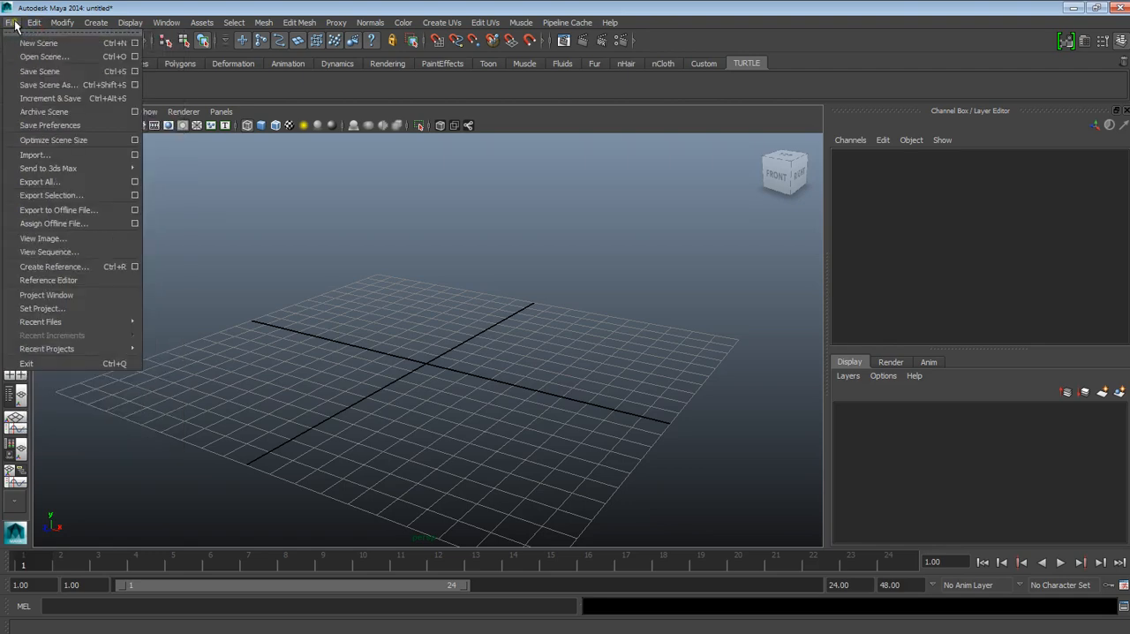
{"action": "mouse_move", "coordinate": [171, 25]}
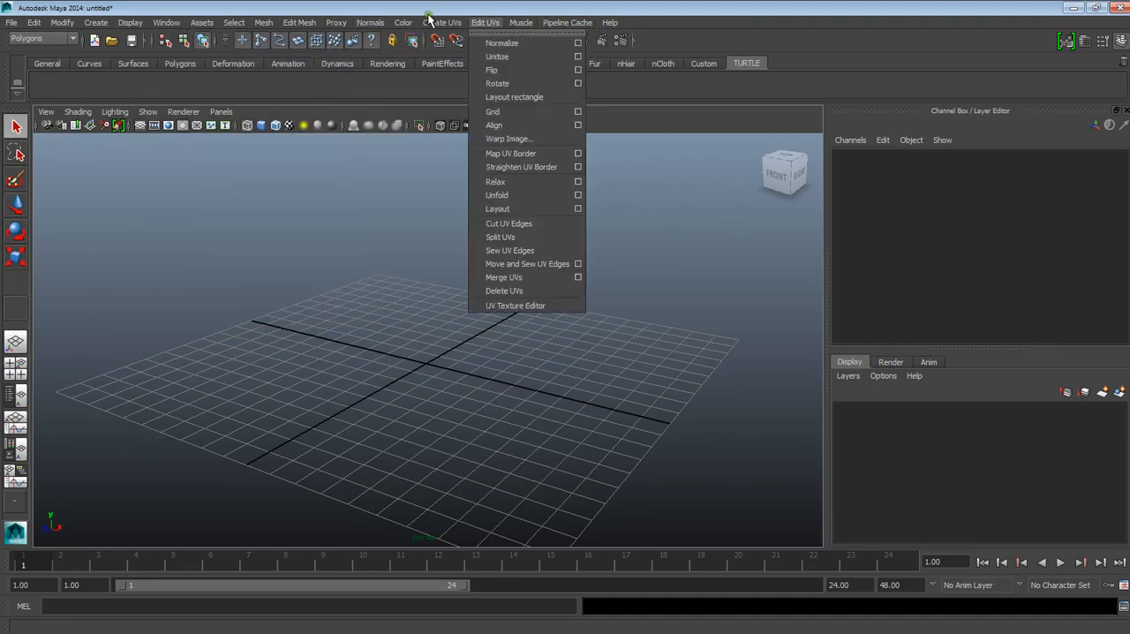
{"action": "left_click", "coordinate": [46, 40]}
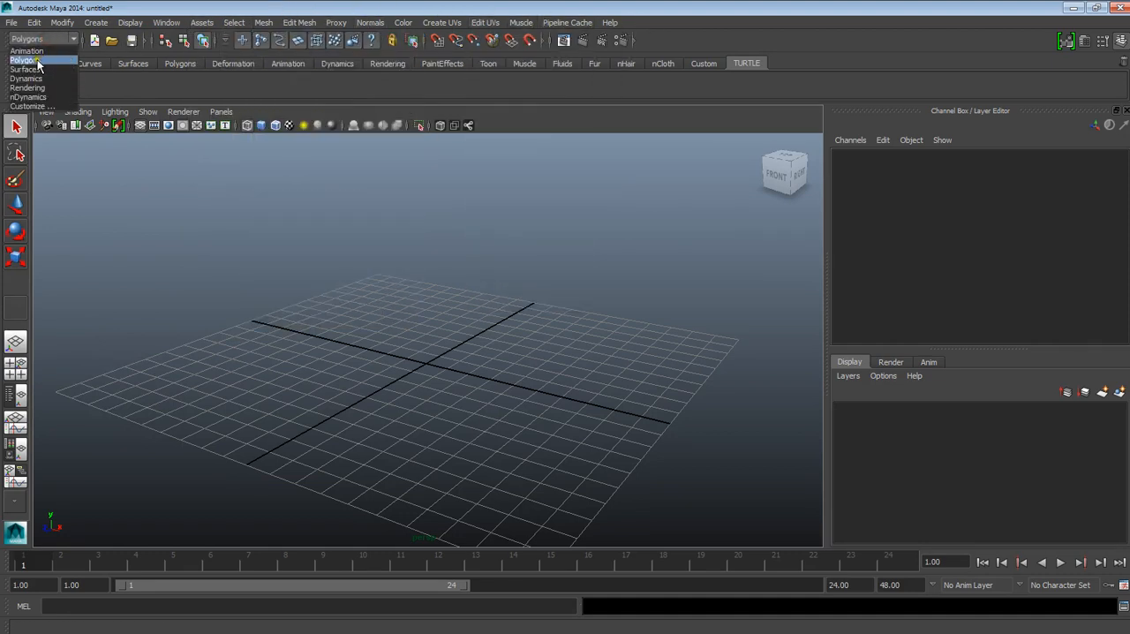
{"action": "left_click", "coordinate": [35, 51]}
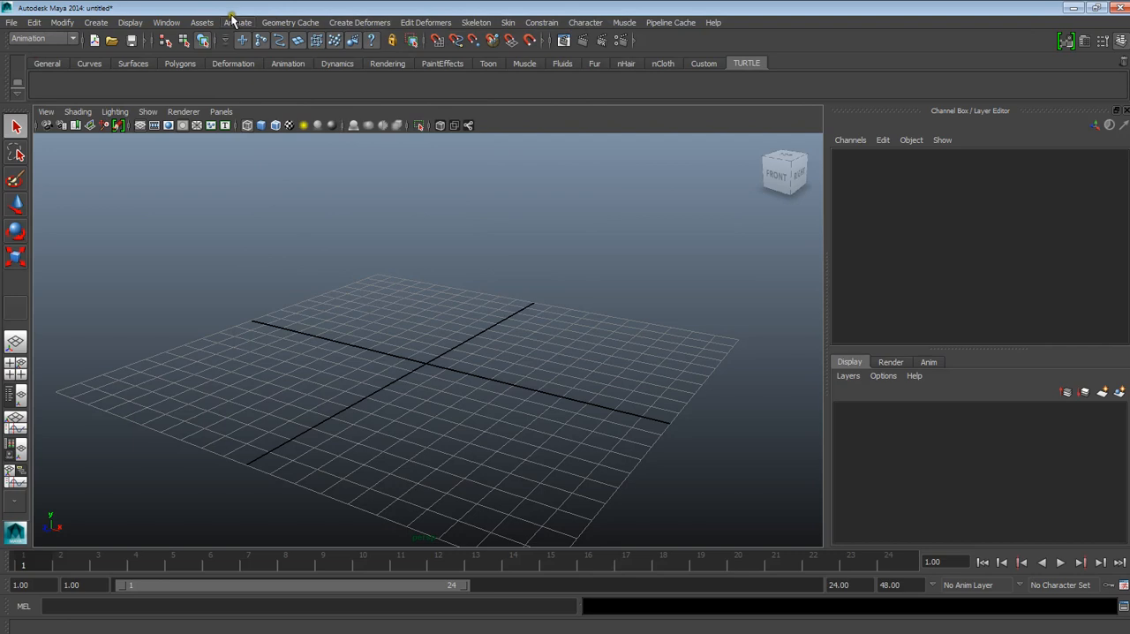
{"action": "left_click", "coordinate": [62, 39]}
{"action": "left_click", "coordinate": [59, 62]}
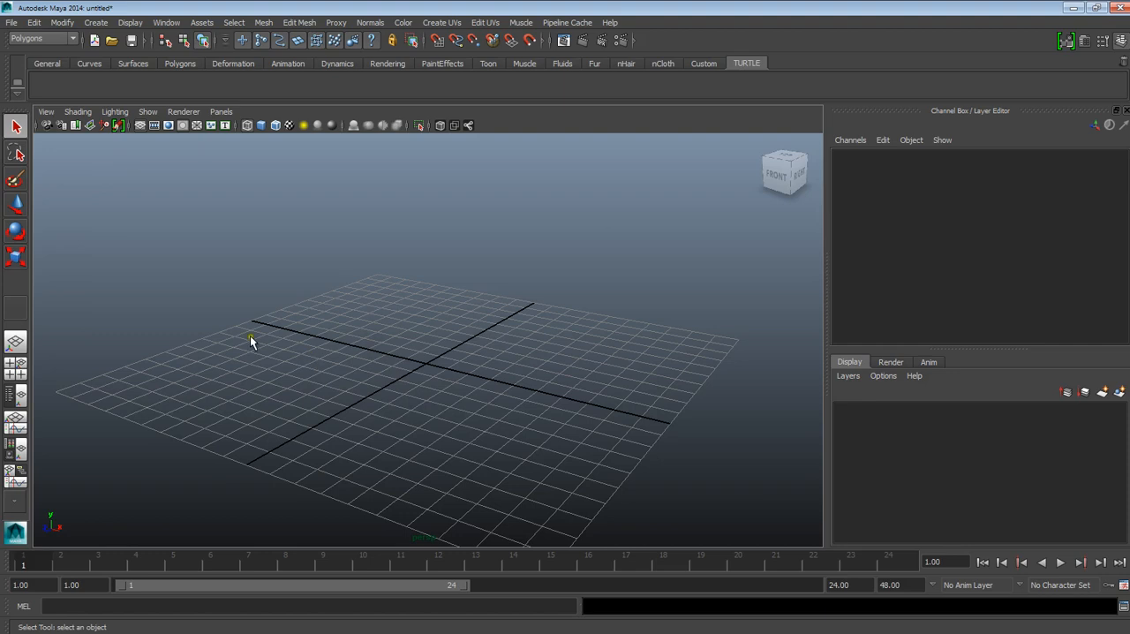
Step: Tear off the Create menu as a floating window and place it over the viewport
{"action": "left_click", "coordinate": [98, 24]}
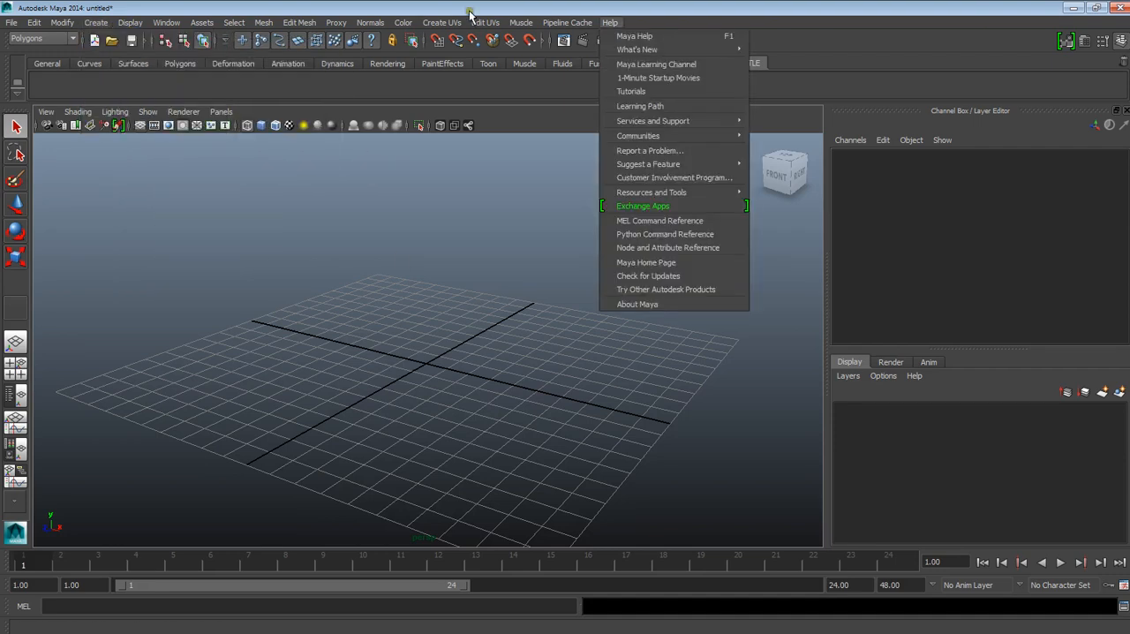
{"action": "left_click", "coordinate": [104, 32]}
{"action": "left_click", "coordinate": [95, 23]}
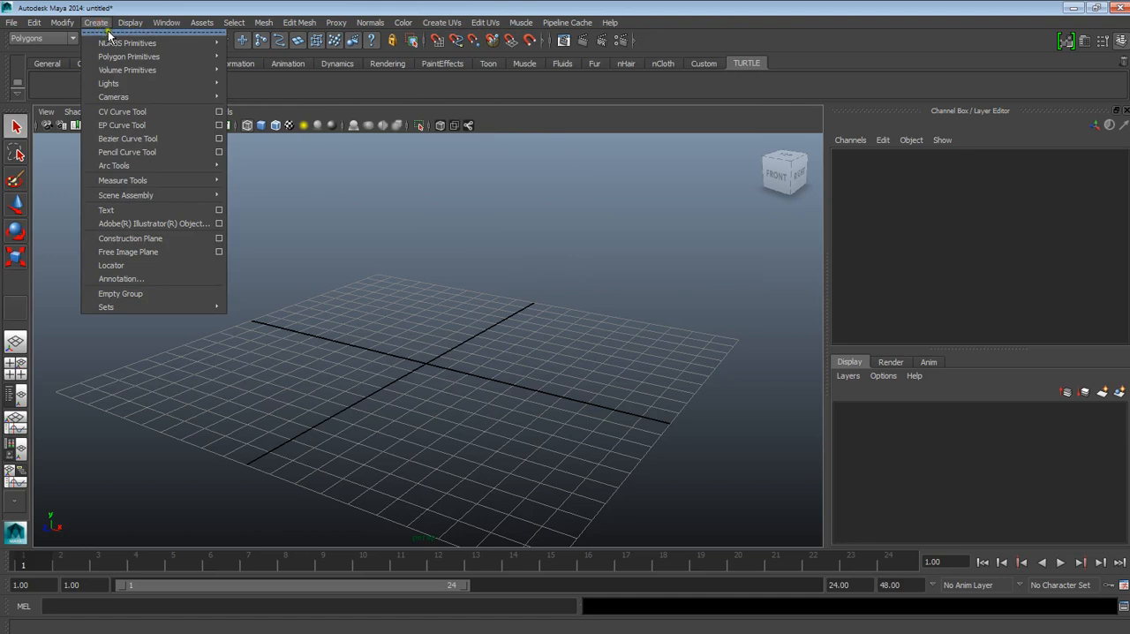
{"action": "left_click", "coordinate": [108, 33]}
{"action": "left_click_drag", "start_coordinate": [114, 36], "coordinate": [684, 35]}
Step: Create a polygon cube interactively on the grid, about 49.8 wide, 52.7 high and 61.7 deep
{"action": "mouse_move", "coordinate": [693, 55]}
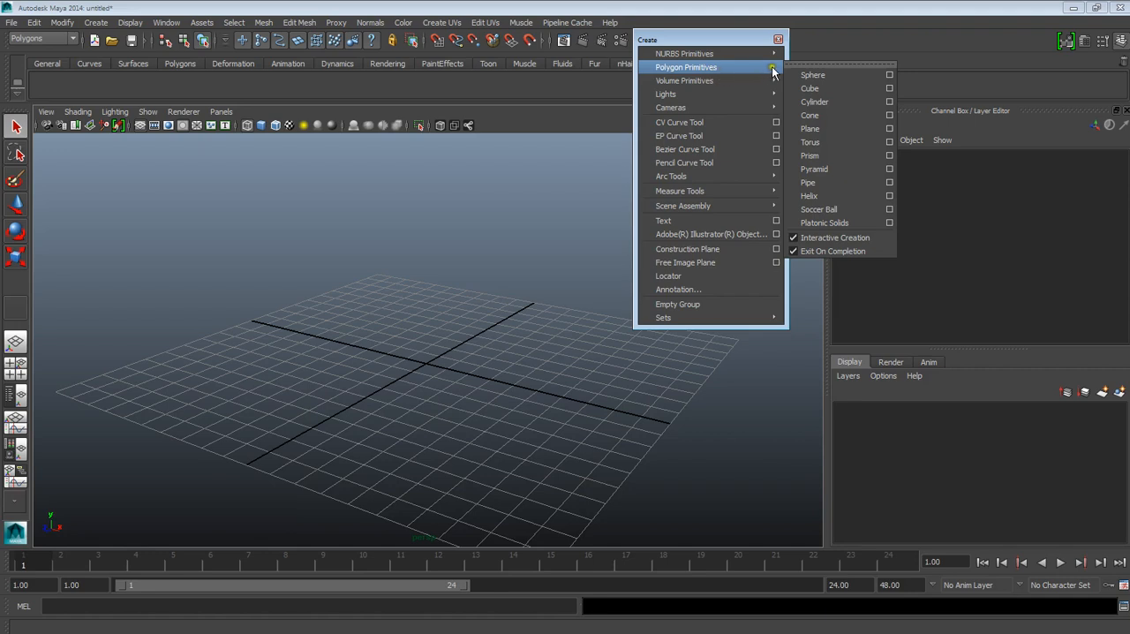
{"action": "left_click", "coordinate": [820, 89]}
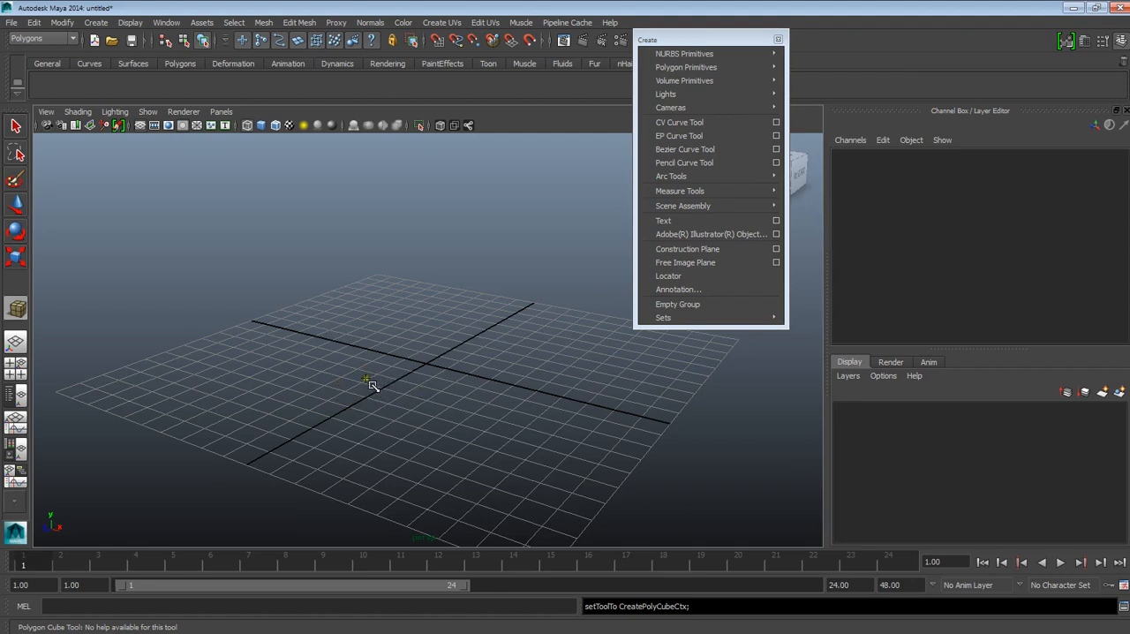
{"action": "left_click_drag", "start_coordinate": [350, 377], "coordinate": [503, 231]}
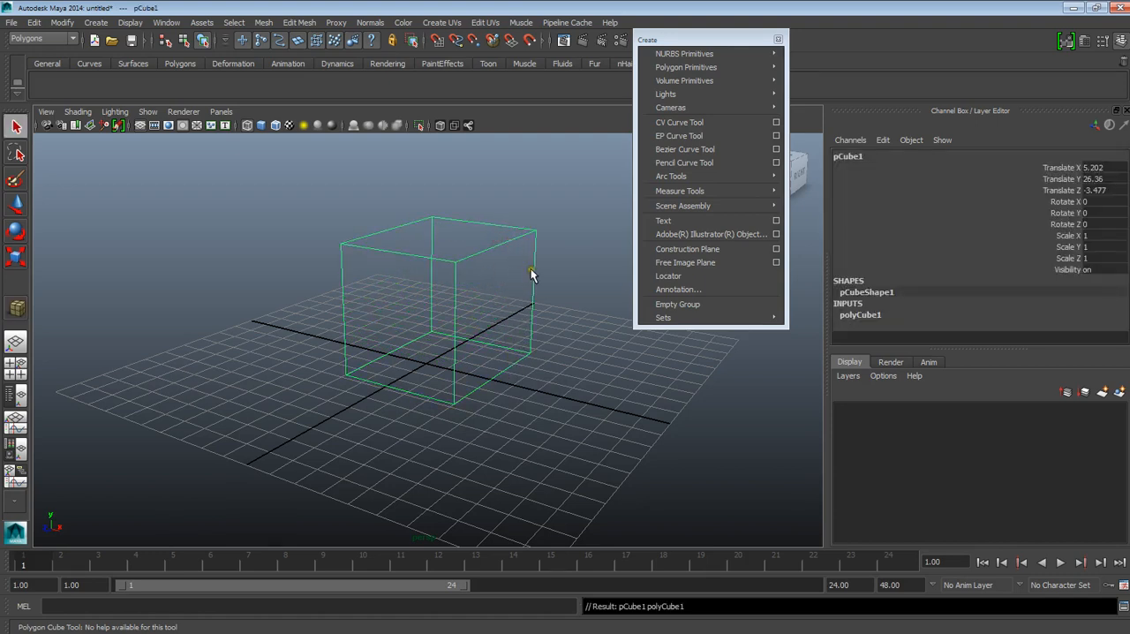
Step: Turn on smooth shading in the viewport, switch to wireframe display and return to smooth shading
{"action": "left_click_drag", "start_coordinate": [530, 270], "coordinate": [514, 362], "text": "alt"}
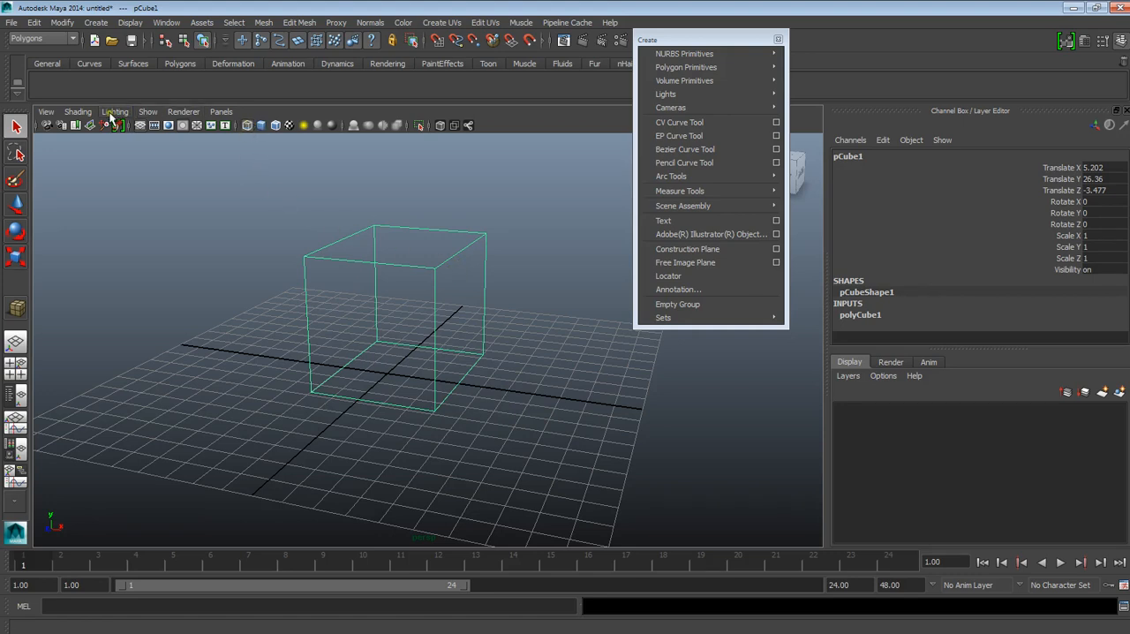
{"action": "left_click", "coordinate": [261, 127]}
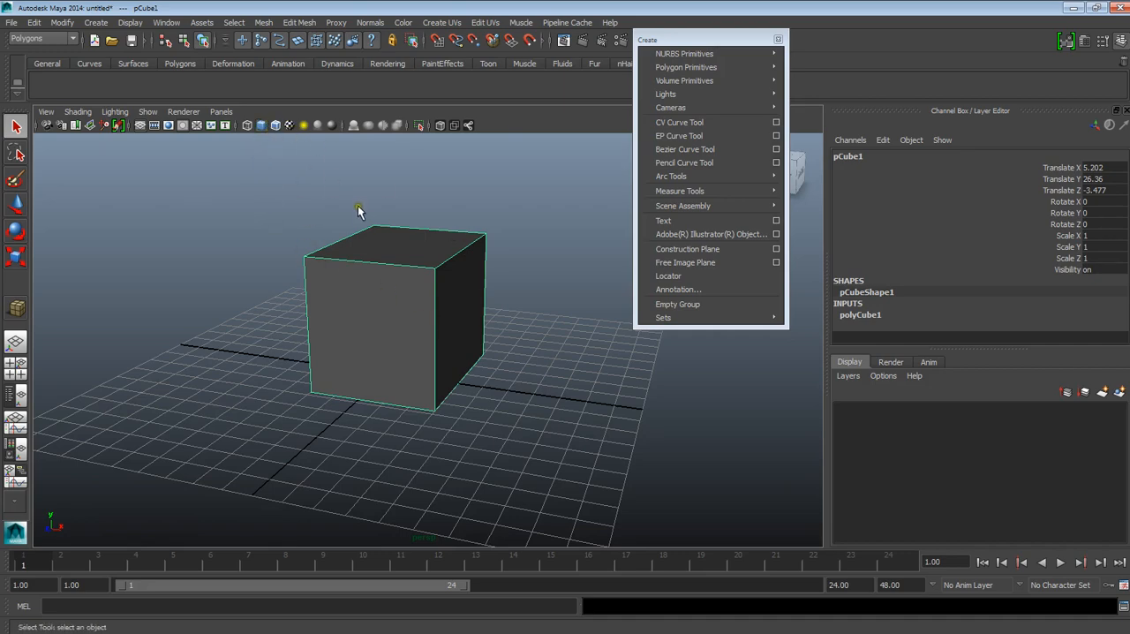
{"action": "left_click_drag", "start_coordinate": [422, 290], "coordinate": [419, 326], "text": "alt"}
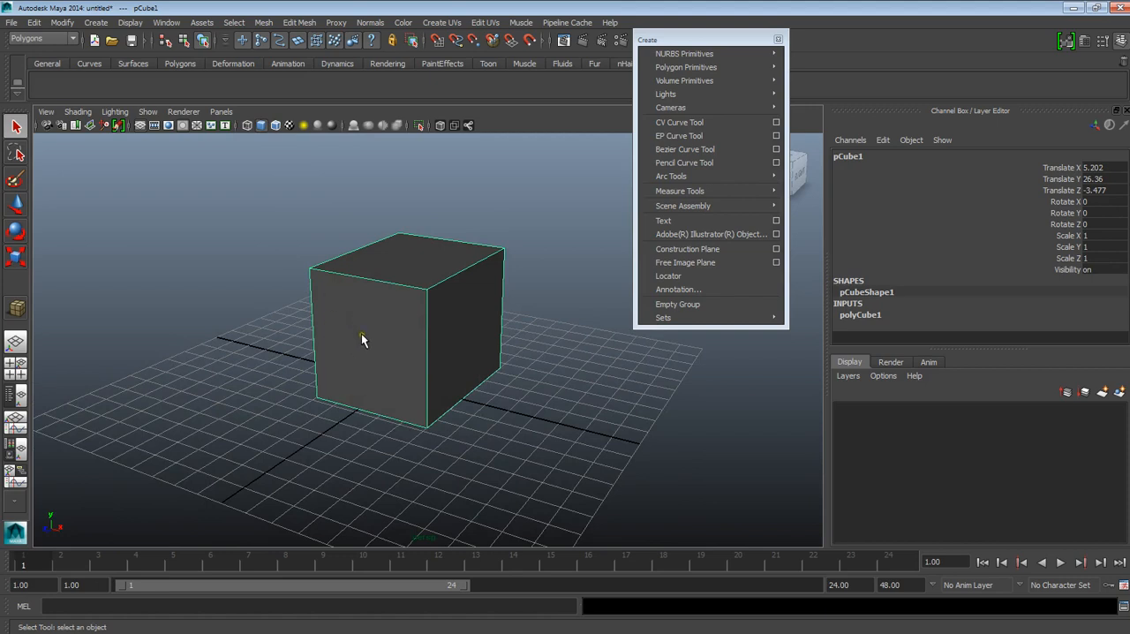
{"action": "key", "text": "4"}
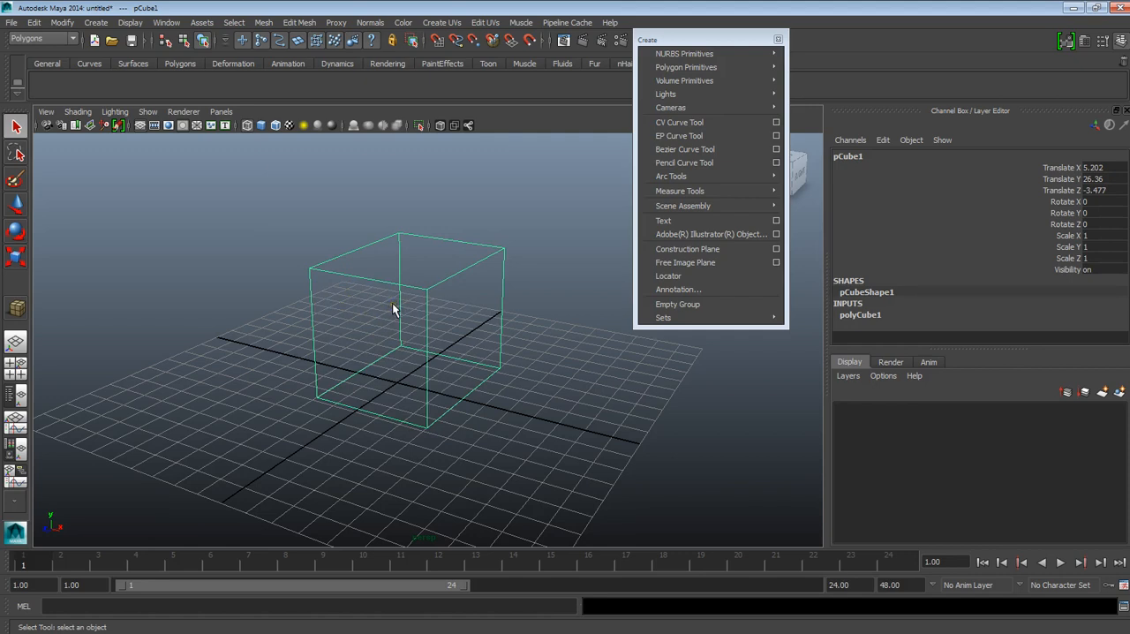
{"action": "key", "text": "5"}
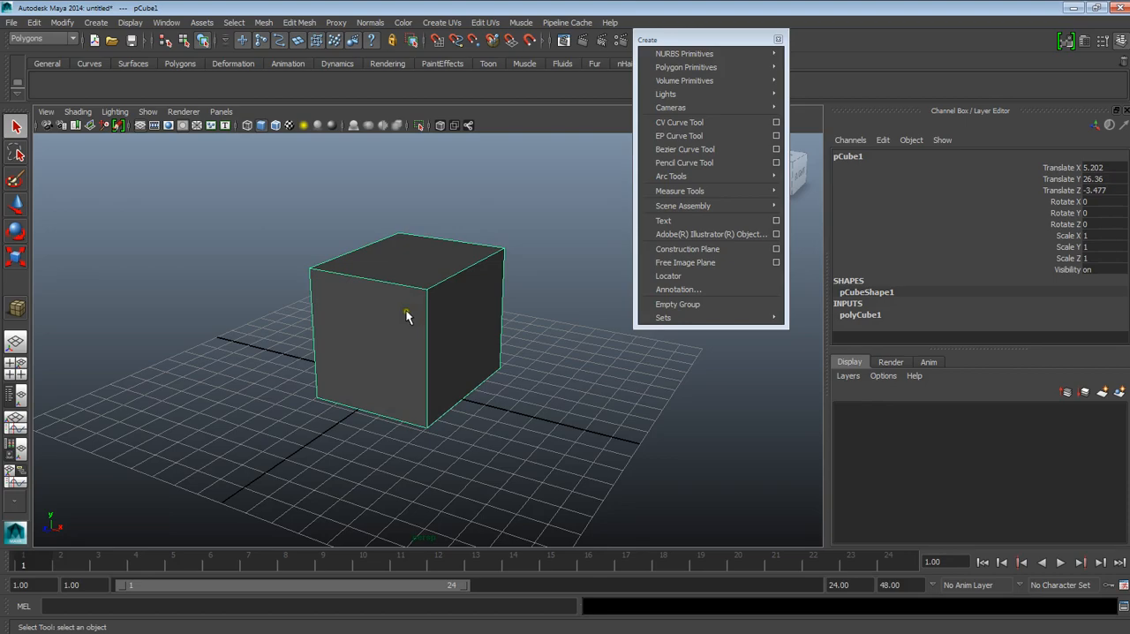
Step: Orbit, pan and zoom around the shaded cube to examine it from several angles
{"action": "left_click_drag", "start_coordinate": [409, 315], "coordinate": [398, 404], "text": "alt"}
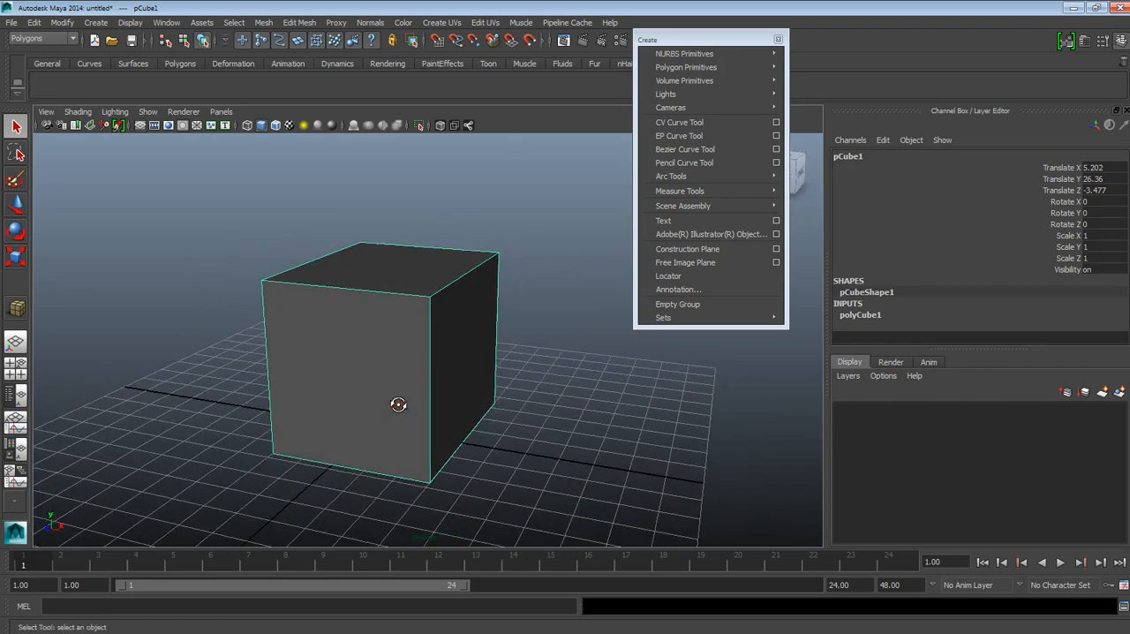
{"action": "left_click_drag", "start_coordinate": [378, 374], "coordinate": [406, 370], "text": "alt"}
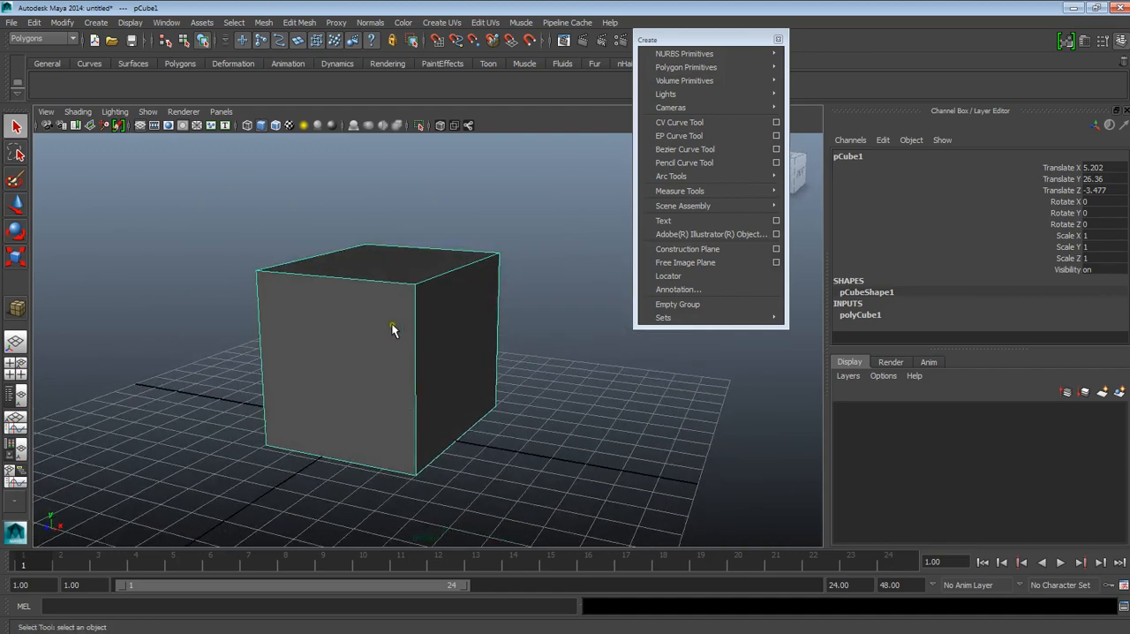
{"action": "right_click_drag", "start_coordinate": [379, 329], "coordinate": [388, 350], "text": "alt"}
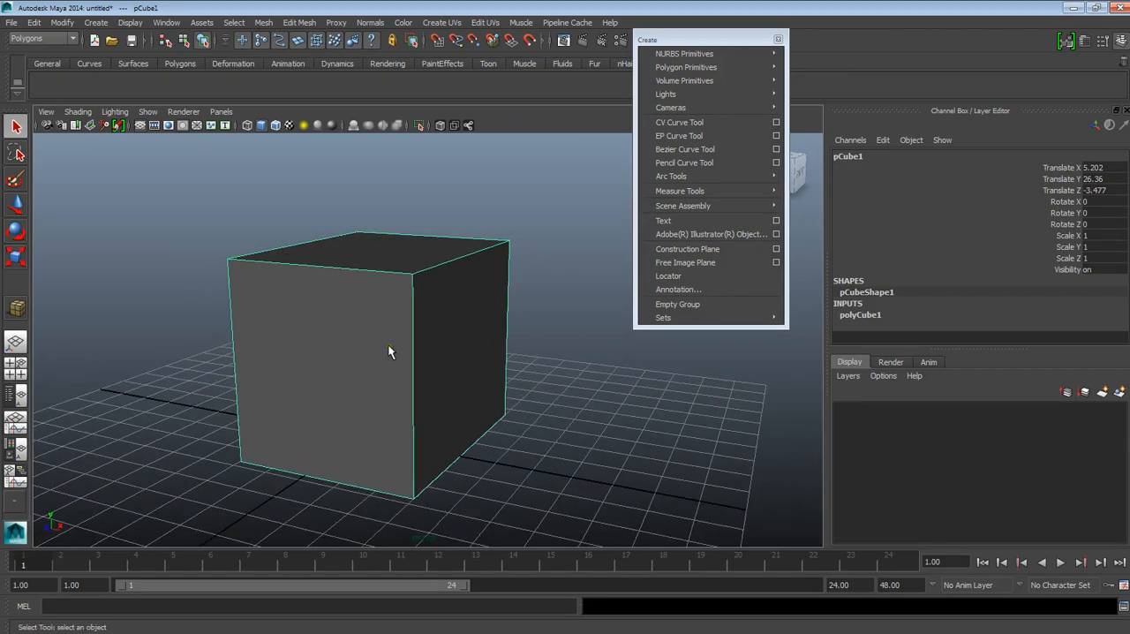
{"action": "middle_click_drag", "start_coordinate": [388, 351], "coordinate": [439, 309], "text": "alt"}
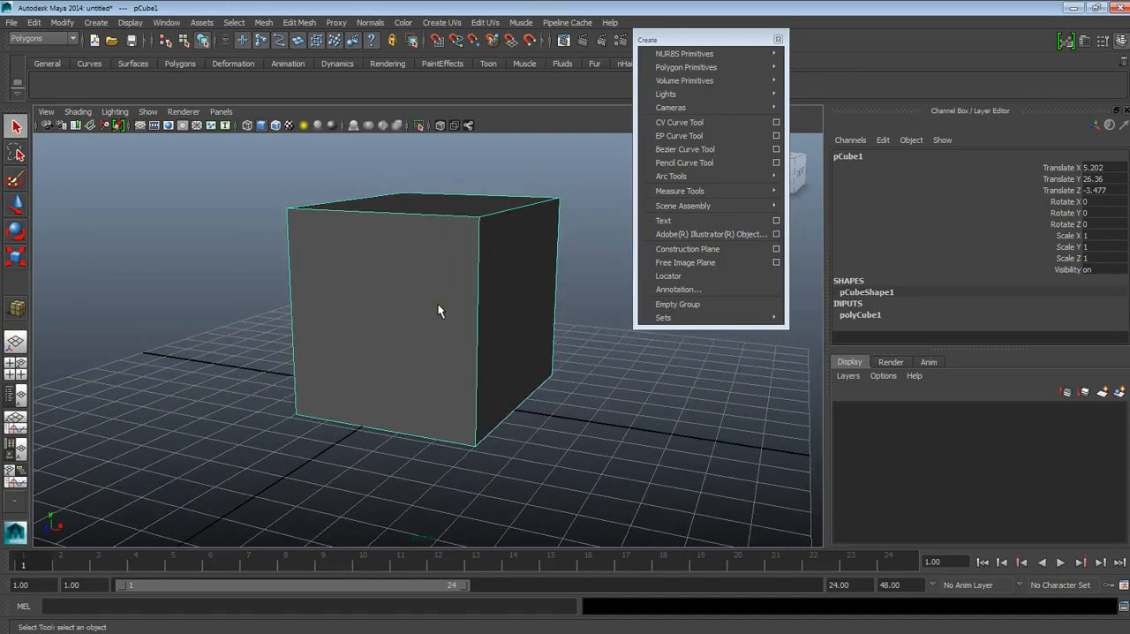
{"action": "scroll", "coordinate": [410, 295], "scroll_direction": "down", "scroll_amount": 5}
{"action": "scroll", "coordinate": [410, 295], "scroll_direction": "up", "scroll_amount": 3}
{"action": "left_click_drag", "start_coordinate": [409, 295], "coordinate": [452, 287], "text": "alt"}
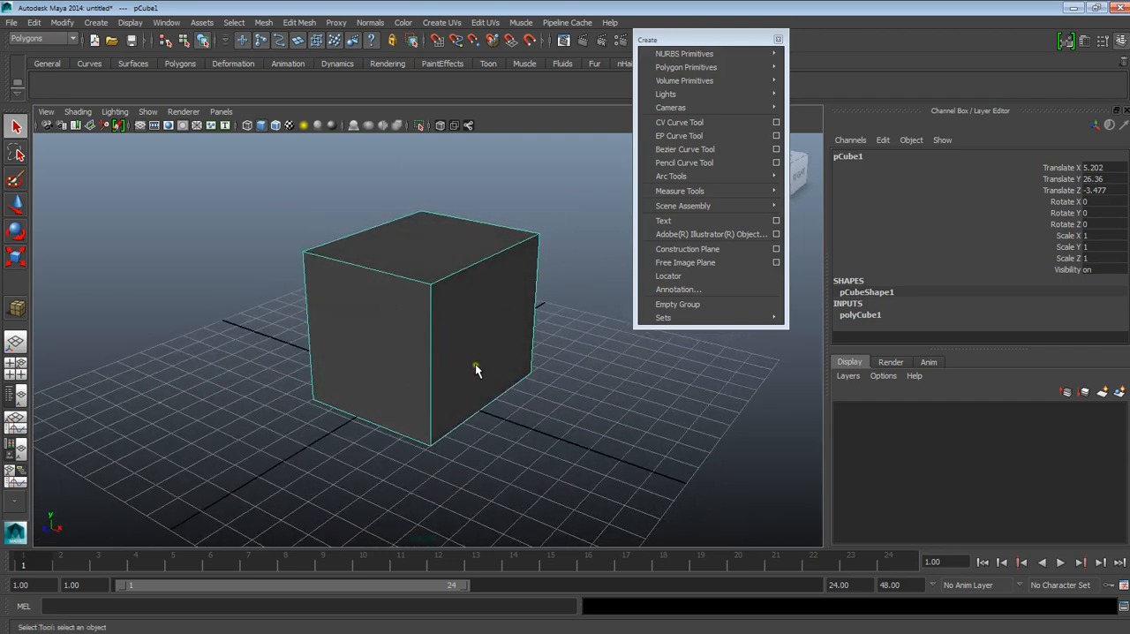
Step: Shift the floating Create menu off the viewport and move the cube to about X 5.3, Y 48.2, Z 18.9 with the Move Tool
{"action": "left_click_drag", "start_coordinate": [712, 39], "coordinate": [883, 53]}
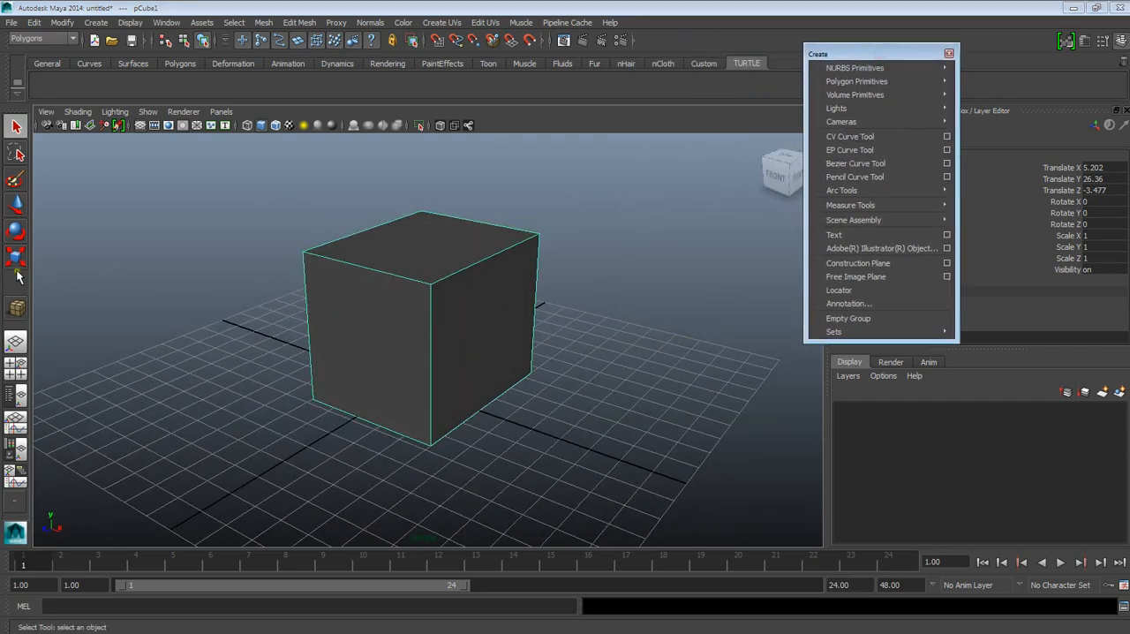
{"action": "left_click", "coordinate": [18, 205]}
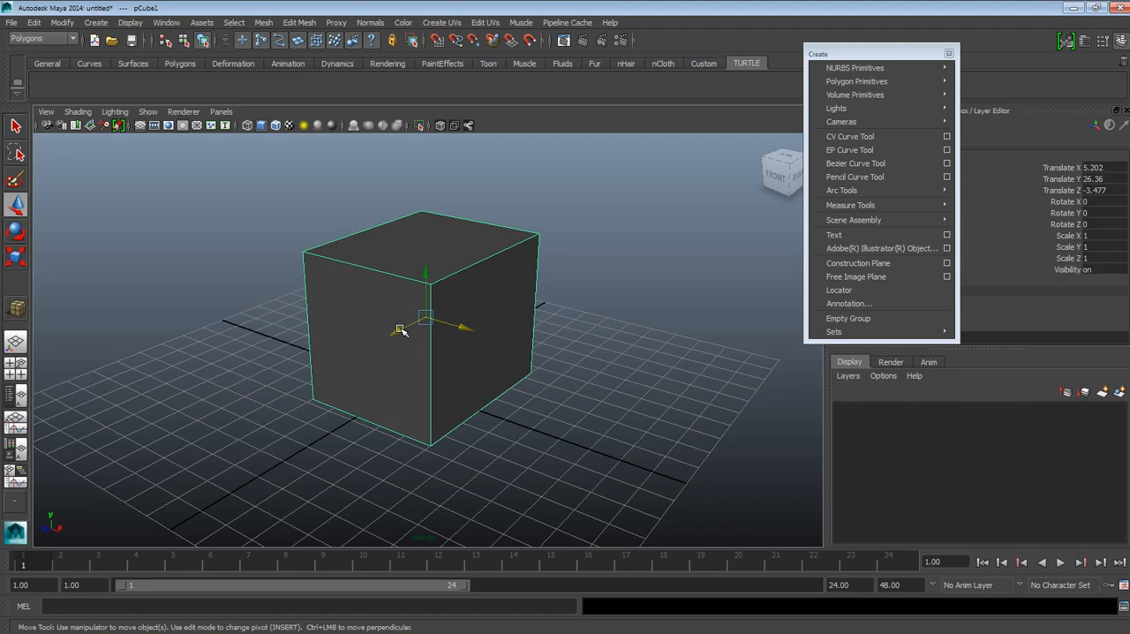
{"action": "left_click_drag", "start_coordinate": [429, 348], "coordinate": [381, 255]}
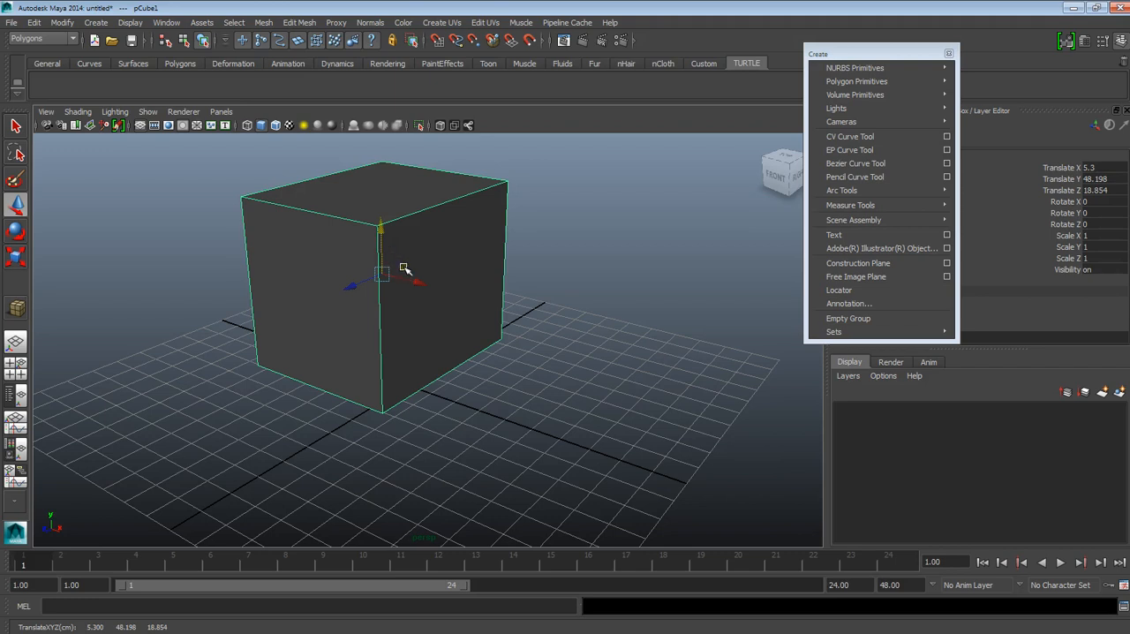
Step: Undo all the cube's moves and its creation to empty the scene
{"action": "key", "text": "ctrl+z"}
{"action": "key", "text": "ctrl+z"}
{"action": "key", "text": "ctrl+z"}
{"action": "key", "text": "ctrl+z"}
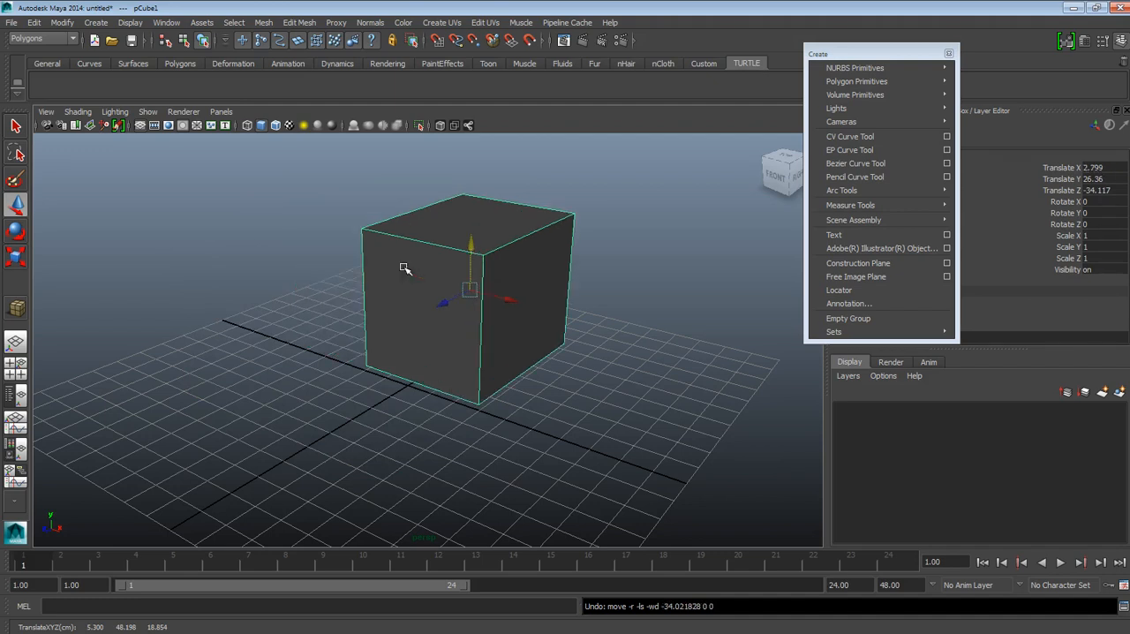
{"action": "key", "text": "ctrl+z"}
{"action": "key", "text": "ctrl+z"}
{"action": "key", "text": "ctrl+z"}
{"action": "key", "text": "ctrl+z"}
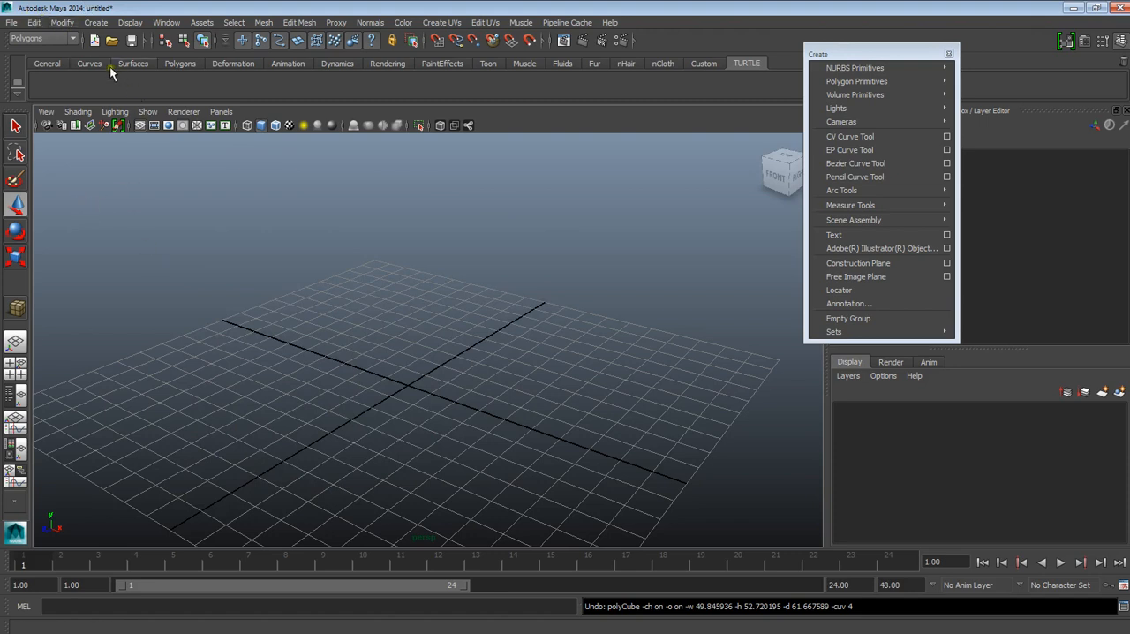
Step: Shift the floating Create menu slightly and tear off its Polygon Primitives submenu as a separate floating menu
{"action": "left_click", "coordinate": [814, 52]}
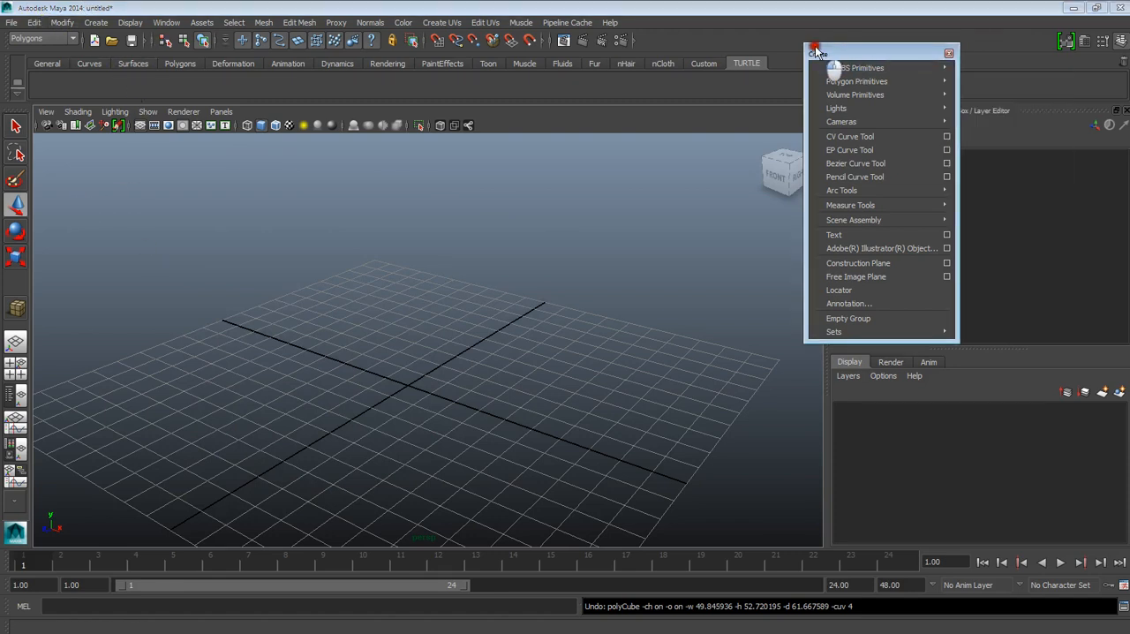
{"action": "left_click_drag", "start_coordinate": [815, 51], "coordinate": [790, 43]}
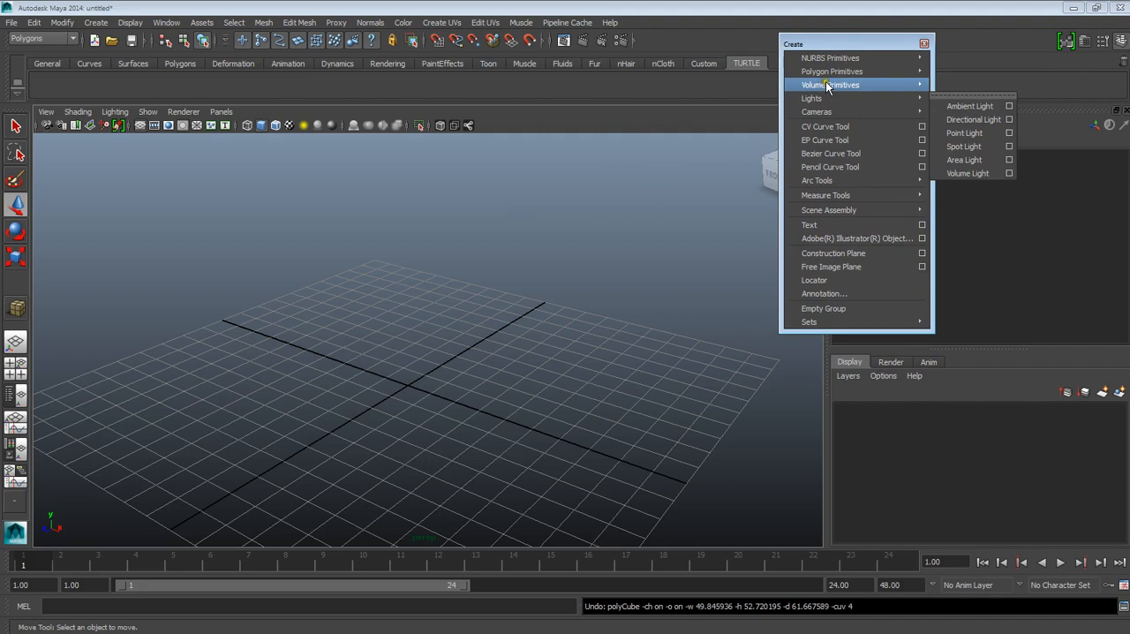
{"action": "mouse_move", "coordinate": [920, 77]}
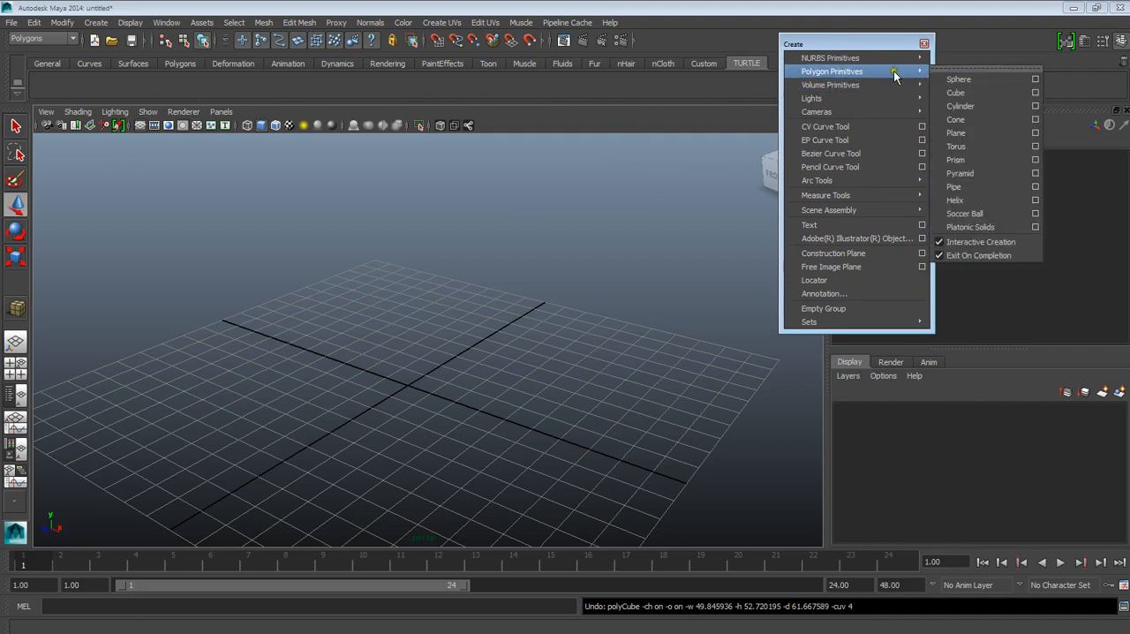
{"action": "left_click", "coordinate": [972, 67]}
{"action": "left_click_drag", "start_coordinate": [966, 55], "coordinate": [632, 85]}
Step: Close the floating Create menu and move the Polygon Primitives menu to the edge of the viewport
{"action": "mouse_move", "coordinate": [883, 72]}
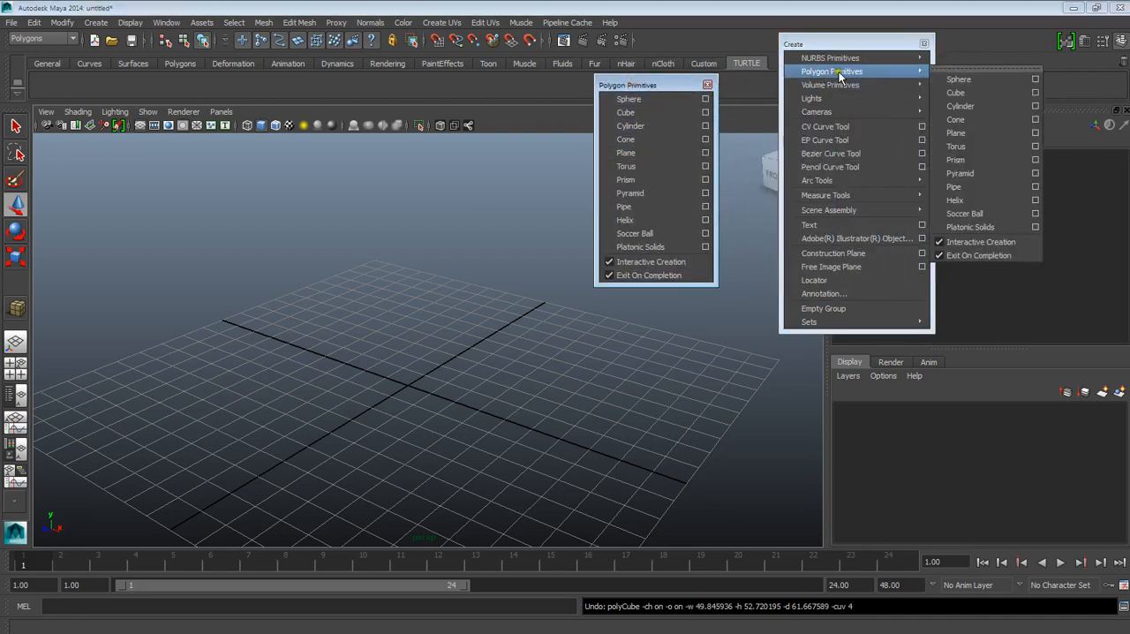
{"action": "mouse_move", "coordinate": [844, 60]}
{"action": "left_click", "coordinate": [923, 44]}
{"action": "left_click_drag", "start_coordinate": [660, 86], "coordinate": [806, 85]}
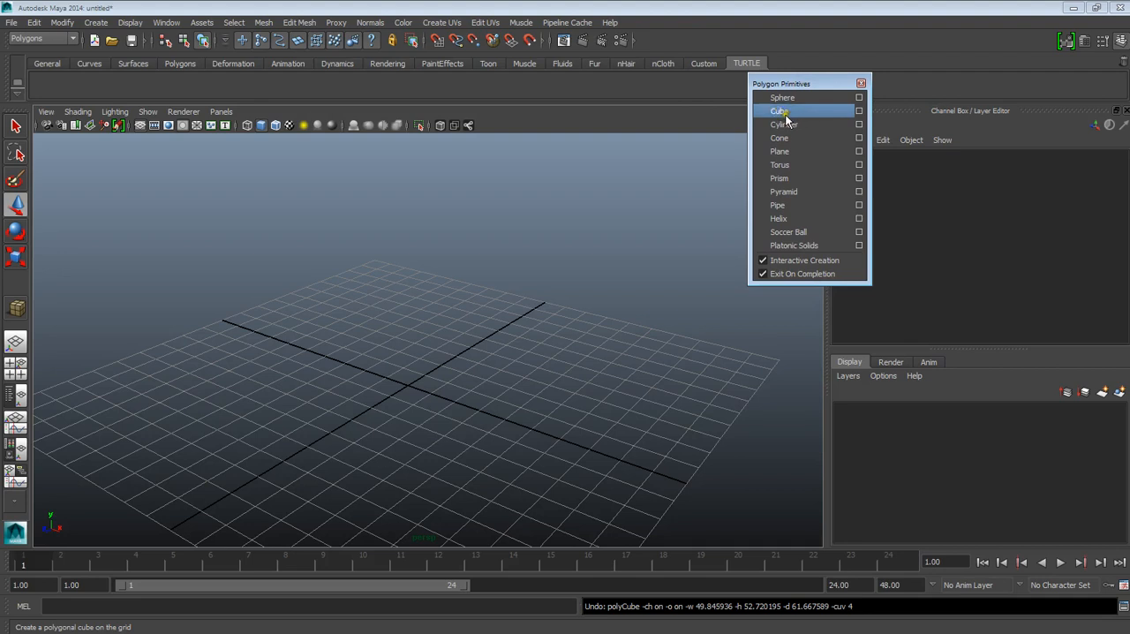
Step: Draw a large polygon cube interactively on the grid and delete it
{"action": "left_click", "coordinate": [786, 112]}
{"action": "left_click_drag", "start_coordinate": [336, 394], "coordinate": [509, 223]}
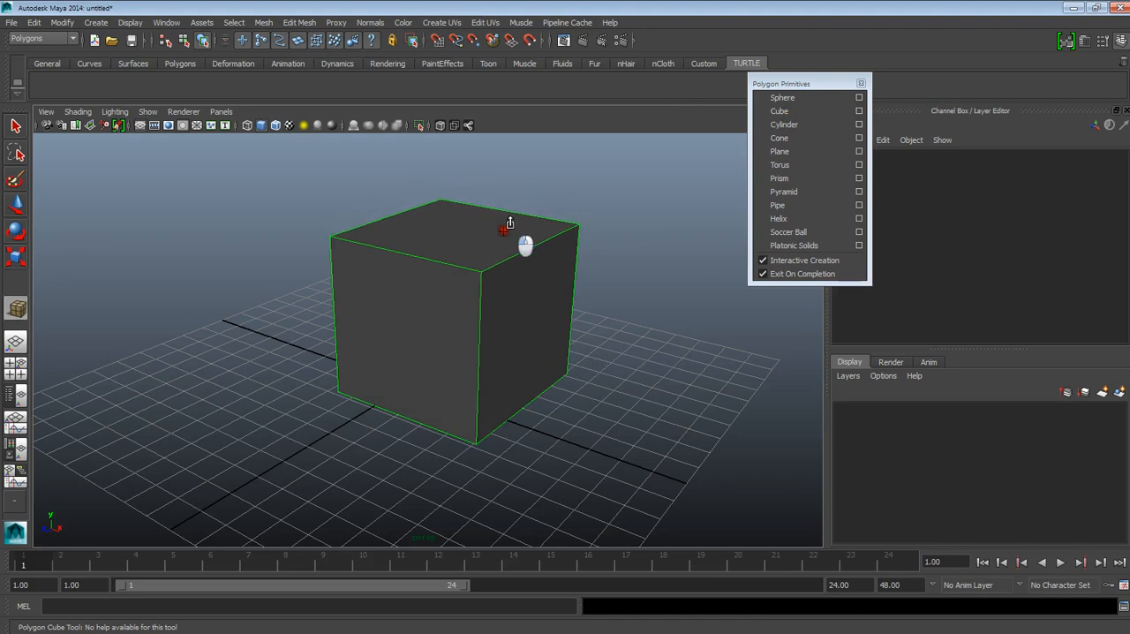
{"action": "key", "text": "Delete"}
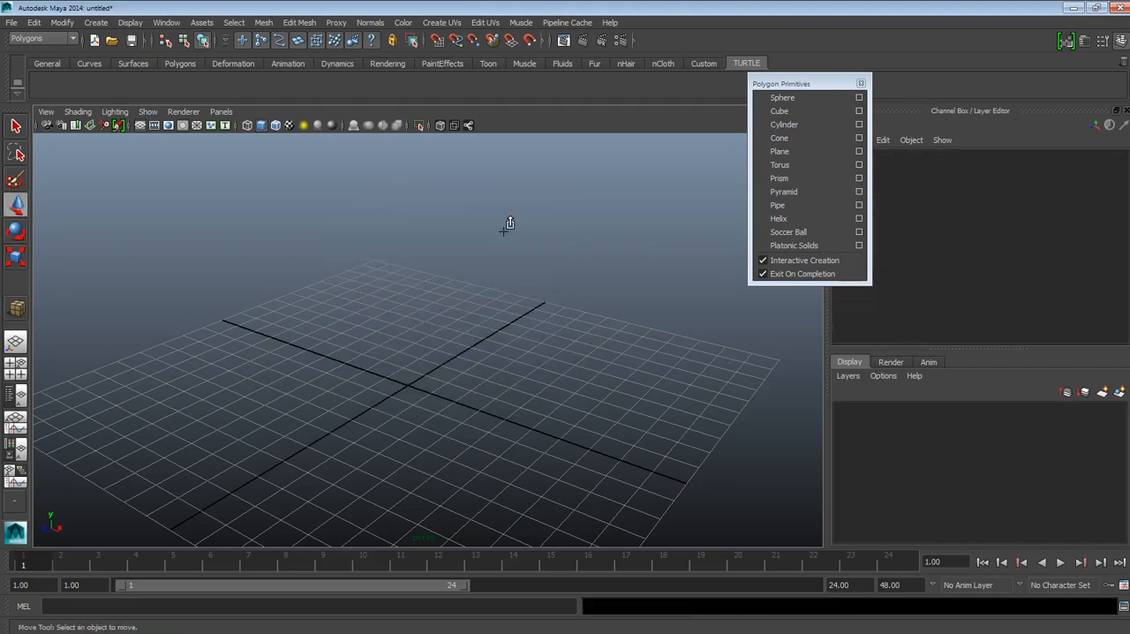
Step: Place a polygon cube at its preset size at about X -2.2, Z -1.0 near the grid's centre and delete it
{"action": "left_click", "coordinate": [779, 112]}
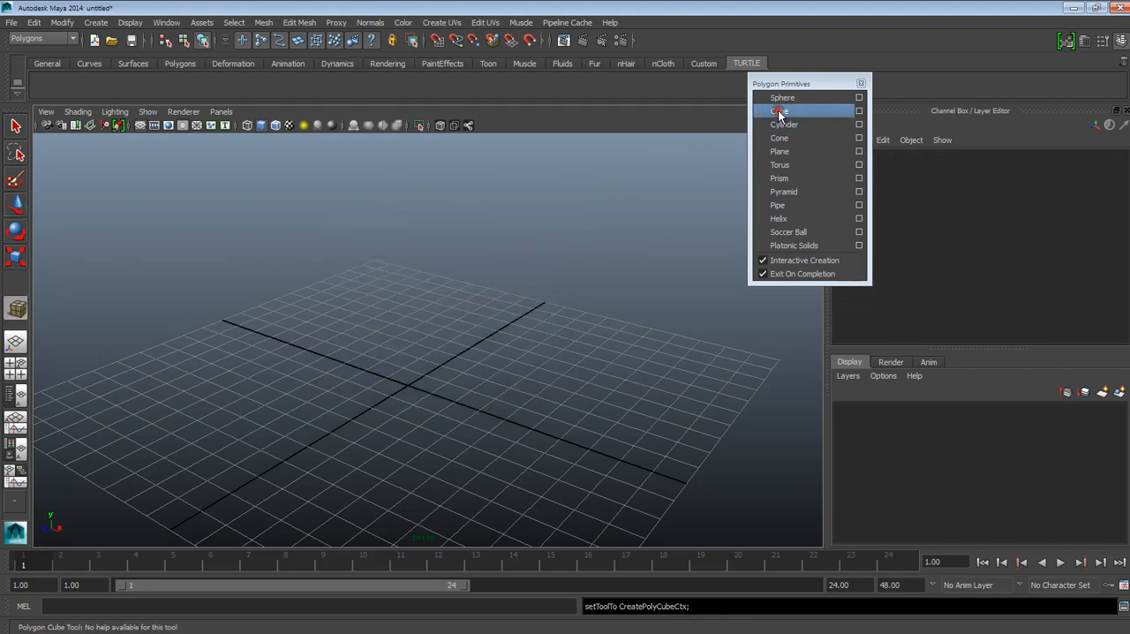
{"action": "left_click", "coordinate": [415, 386]}
{"action": "scroll", "coordinate": [427, 413], "scroll_direction": "up", "scroll_amount": 2}
{"action": "scroll", "coordinate": [425, 412], "scroll_direction": "up", "scroll_amount": 3}
{"action": "scroll", "coordinate": [426, 412], "scroll_direction": "down", "scroll_amount": 2}
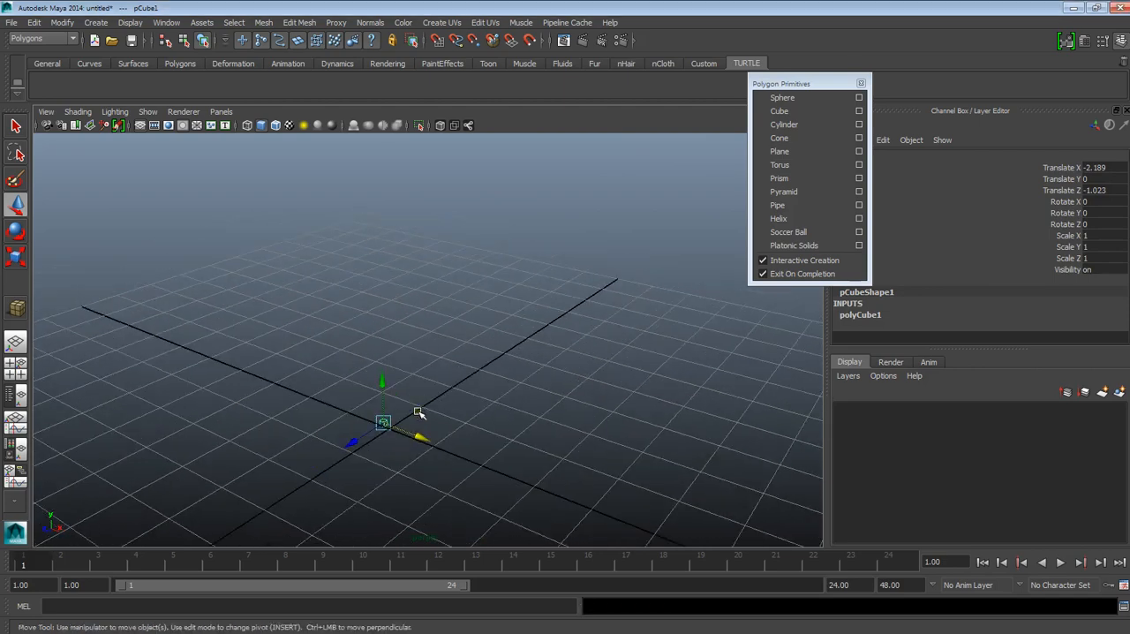
{"action": "key", "text": "Delete"}
Step: Place another preset-size polygon cube at about X -1.1, Z 0.4, examine it up close and delete it
{"action": "left_click", "coordinate": [779, 110]}
{"action": "scroll", "coordinate": [459, 385], "scroll_direction": "down", "scroll_amount": 2}
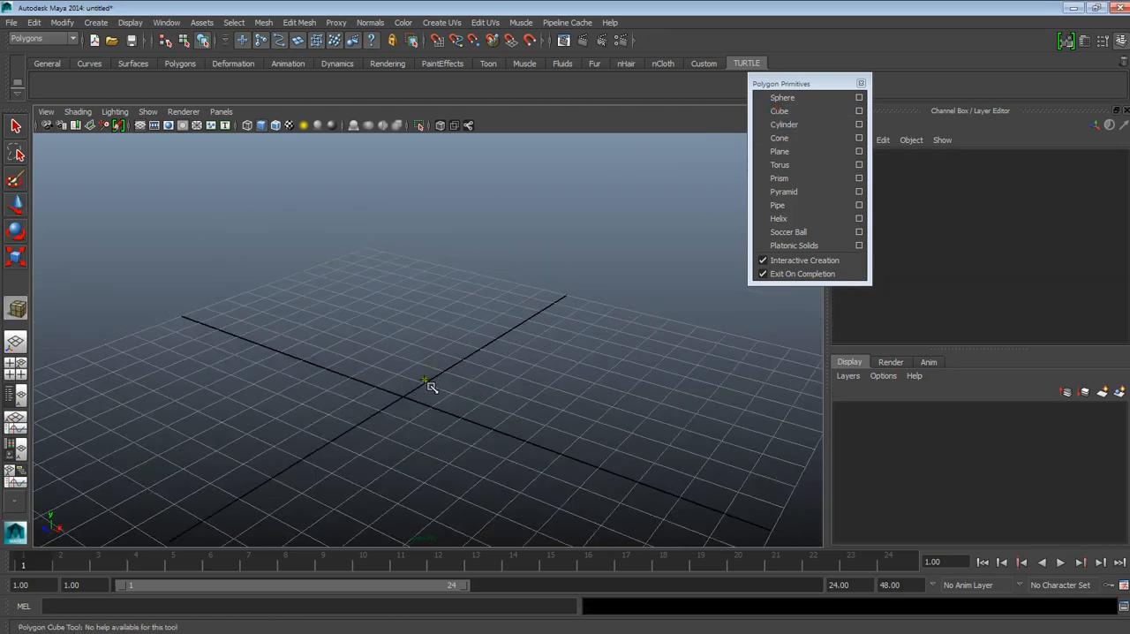
{"action": "left_click", "coordinate": [401, 396]}
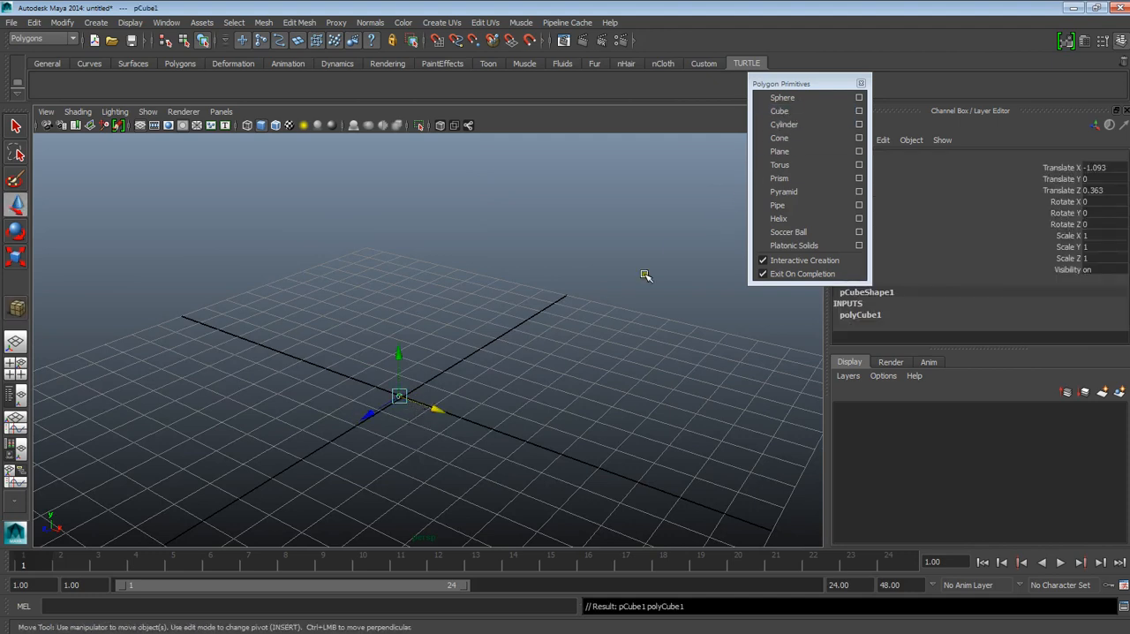
{"action": "scroll", "coordinate": [434, 408], "scroll_direction": "up", "scroll_amount": 2}
{"action": "middle_click_drag", "start_coordinate": [433, 419], "coordinate": [477, 309], "text": "alt"}
{"action": "right_click_drag", "start_coordinate": [477, 309], "coordinate": [580, 523], "text": "alt"}
{"action": "middle_click_drag", "start_coordinate": [487, 215], "coordinate": [464, 327], "text": "alt"}
{"action": "right_click_drag", "start_coordinate": [465, 327], "coordinate": [406, 177], "text": "alt"}
{"action": "scroll", "coordinate": [406, 177], "scroll_direction": "down", "scroll_amount": 10}
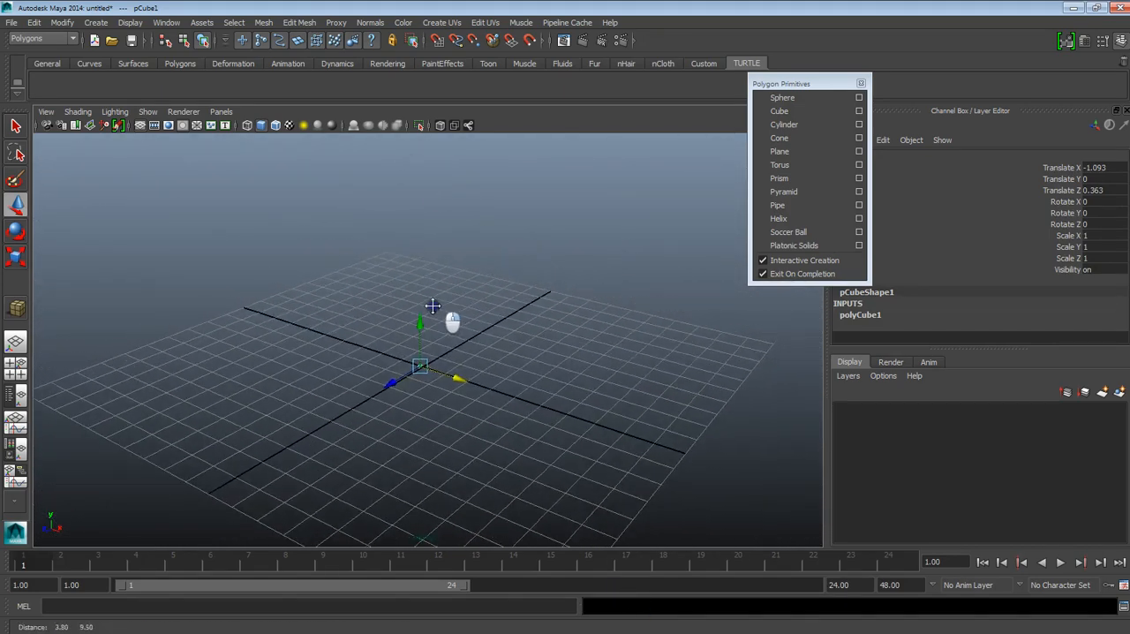
{"action": "key", "text": "Delete"}
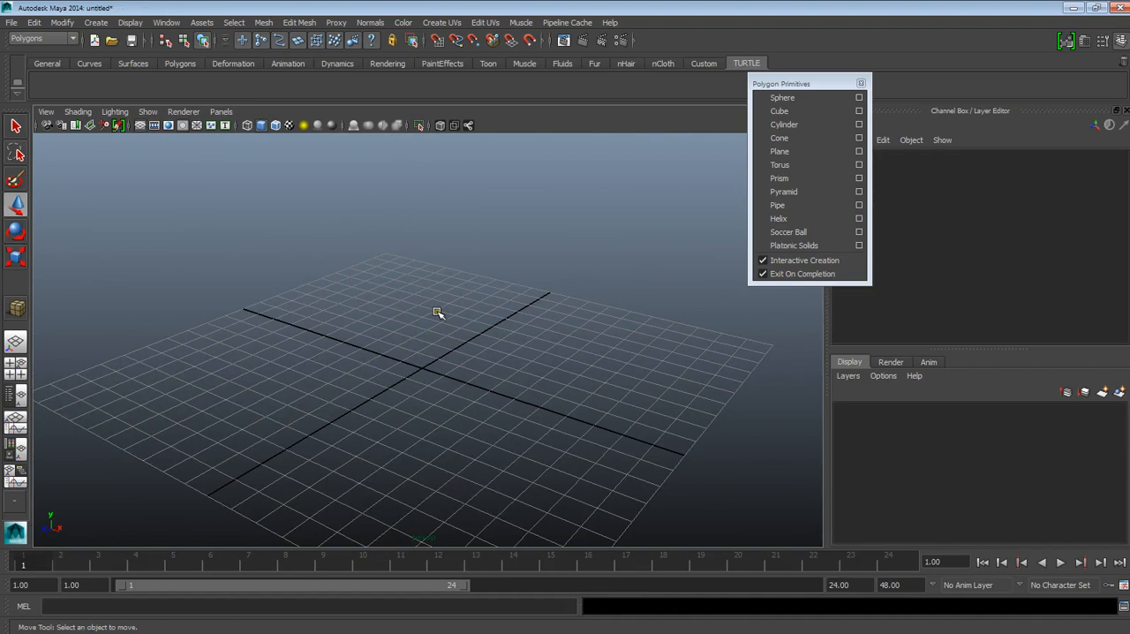
Step: Set the Polygon Cube Tool's single-click width, height and depth to 10
{"action": "left_click", "coordinate": [807, 111]}
{"action": "left_click", "coordinate": [859, 112]}
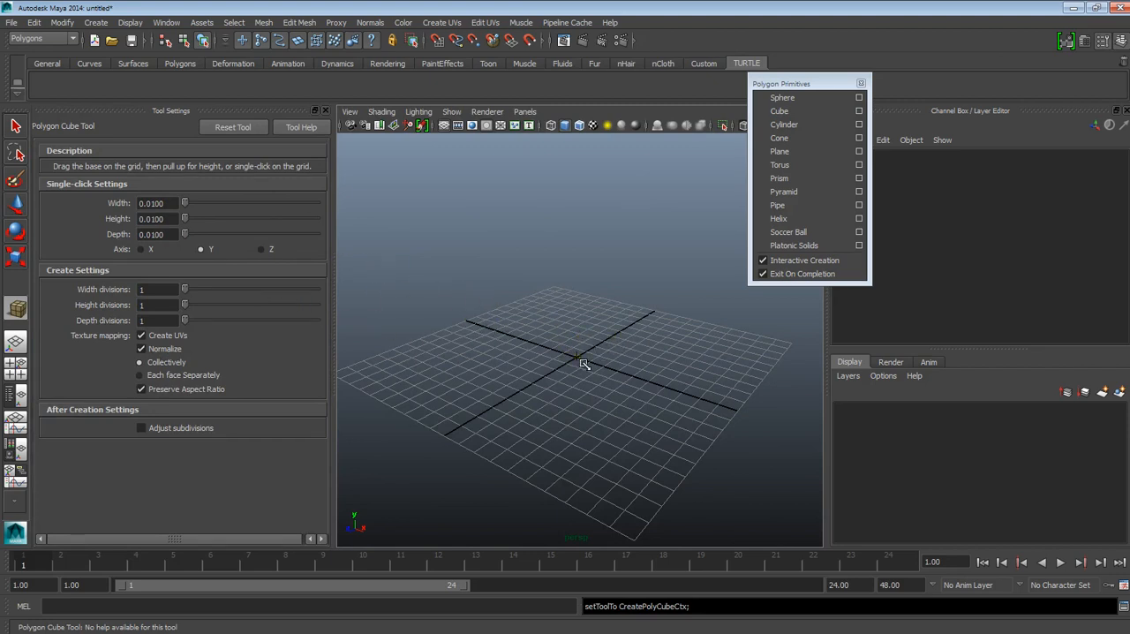
{"action": "left_click", "coordinate": [161, 204]}
{"action": "key", "text": "Tab"}
{"action": "type", "text": "10"}
{"action": "key", "text": "Tab"}
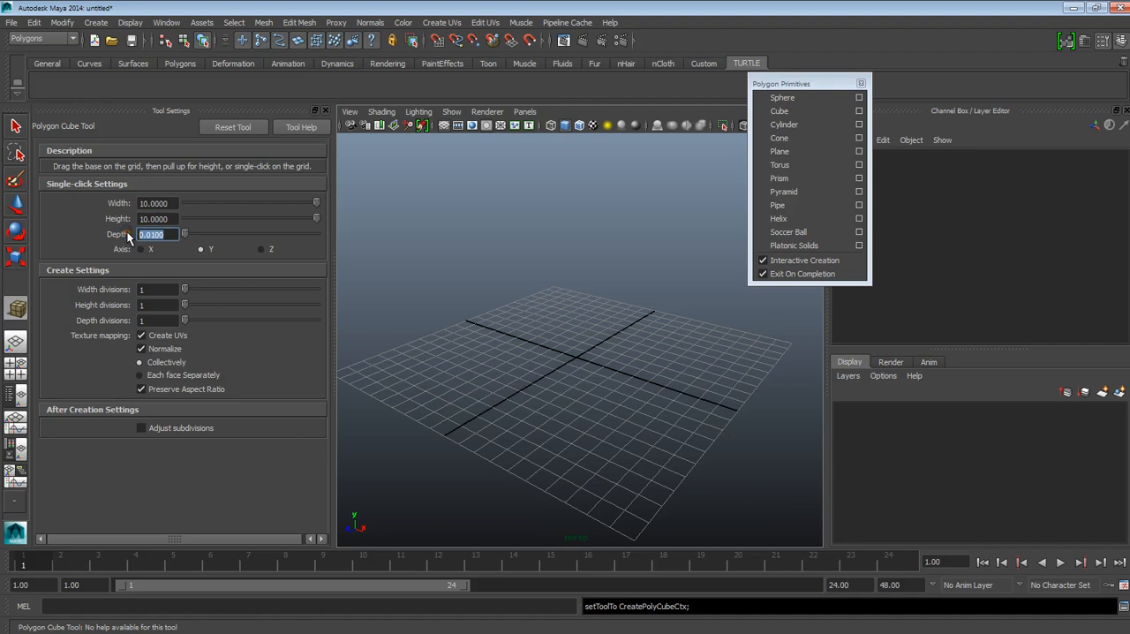
Step: Place a 10-unit polygon cube at about X -0.7, Z -0.9 and close the Tool Settings
{"action": "left_click", "coordinate": [582, 362]}
{"action": "scroll", "coordinate": [582, 372], "scroll_direction": "up", "scroll_amount": 3}
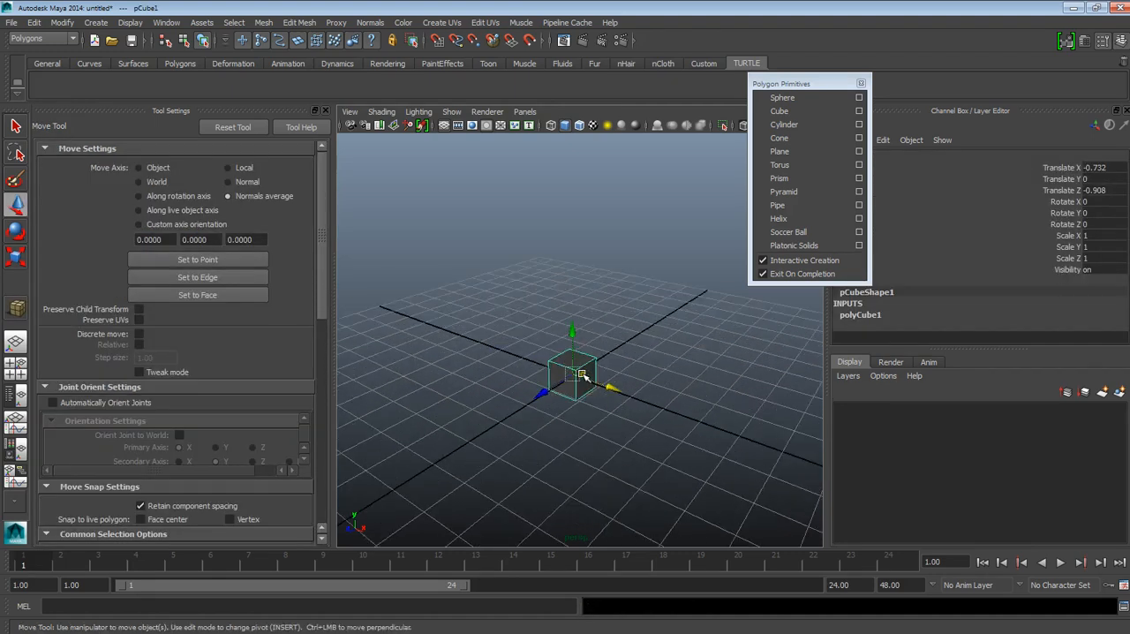
{"action": "left_click_drag", "start_coordinate": [590, 393], "coordinate": [605, 368], "text": "alt"}
{"action": "right_click_drag", "start_coordinate": [605, 369], "coordinate": [573, 428], "text": "alt"}
{"action": "left_click", "coordinate": [325, 111]}
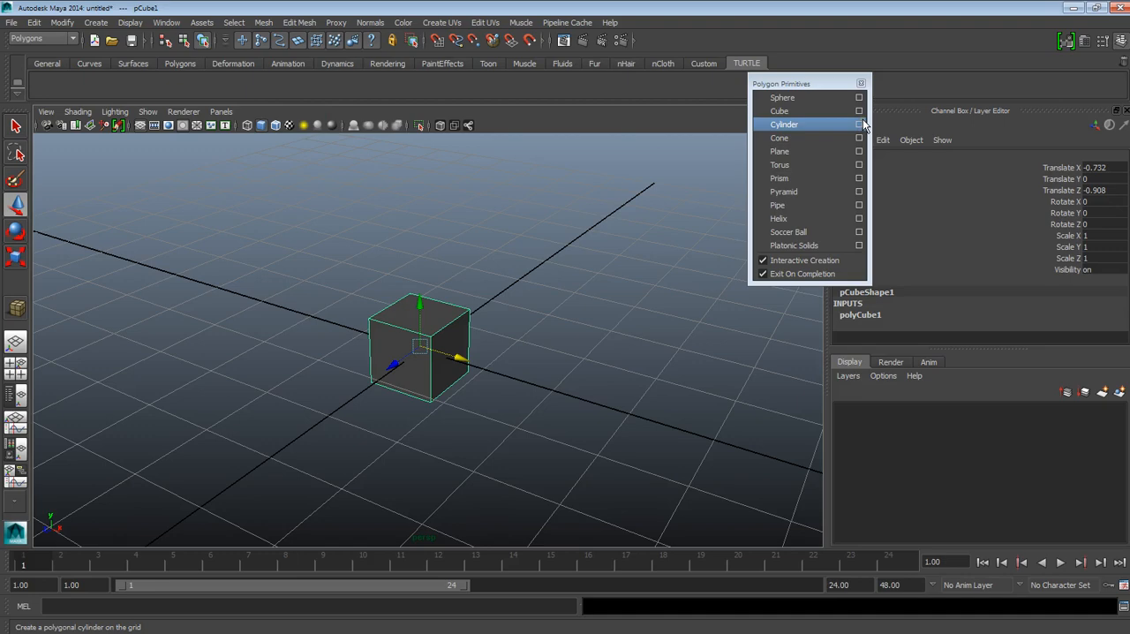
{"action": "scroll", "coordinate": [557, 368], "scroll_direction": "down", "scroll_amount": 3}
{"action": "left_click_drag", "start_coordinate": [518, 376], "coordinate": [503, 461], "text": "alt"}
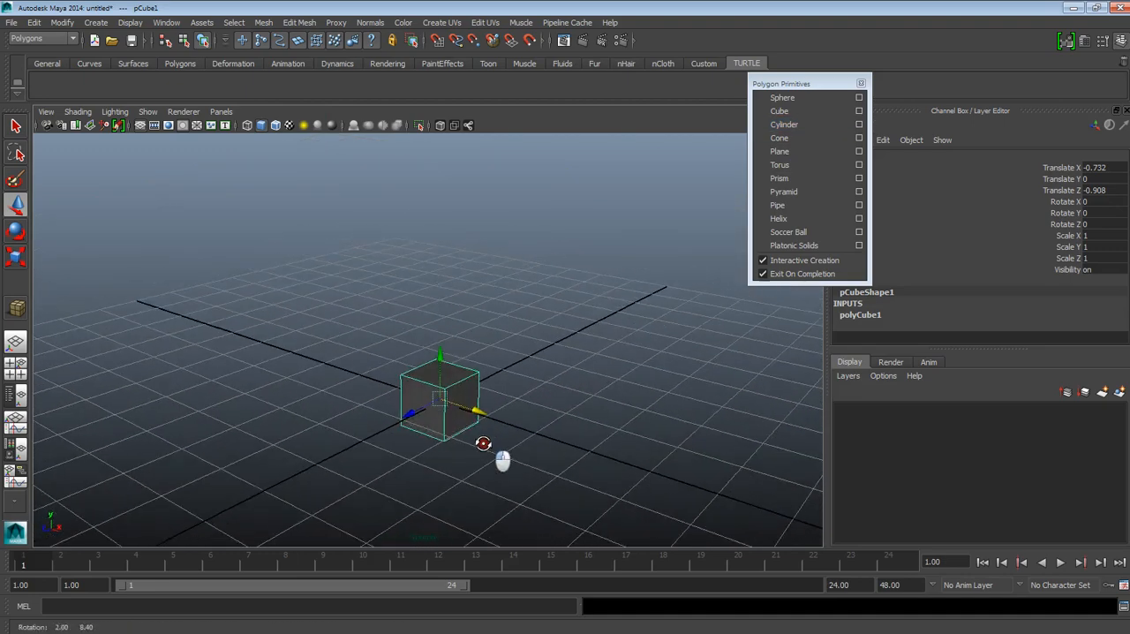
Step: Raise the cube with the Move Tool to about Y 5.9
{"action": "left_click", "coordinate": [17, 209]}
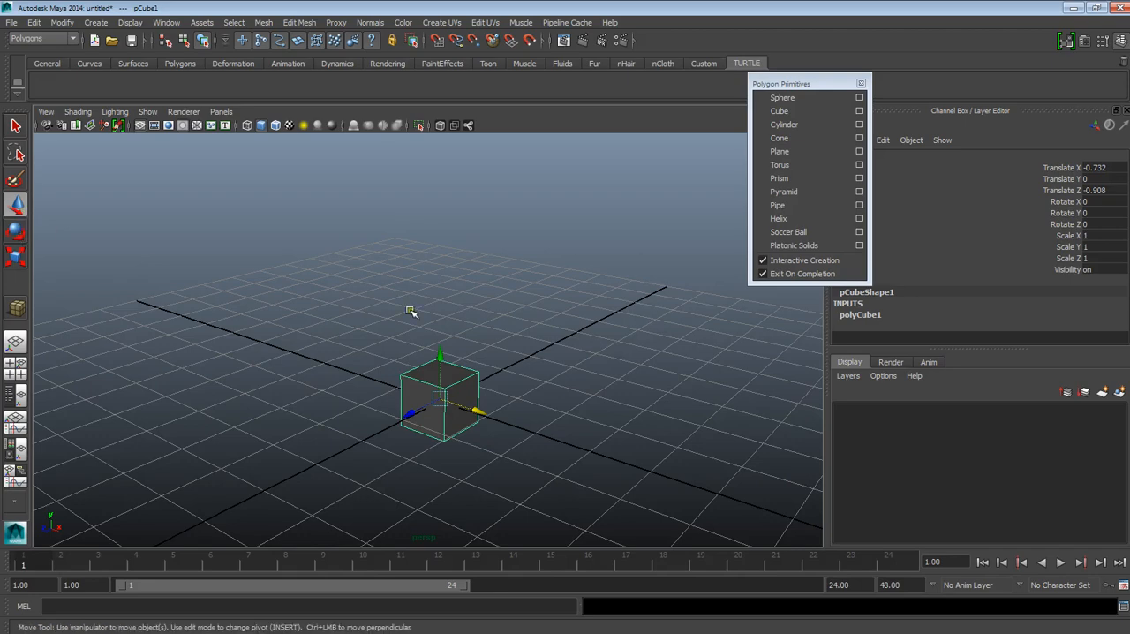
{"action": "left_click_drag", "start_coordinate": [441, 377], "coordinate": [440, 345]}
{"action": "left_click_drag", "start_coordinate": [448, 357], "coordinate": [447, 339], "text": "alt"}
{"action": "left_click_drag", "start_coordinate": [286, 306], "coordinate": [281, 328], "text": "alt"}
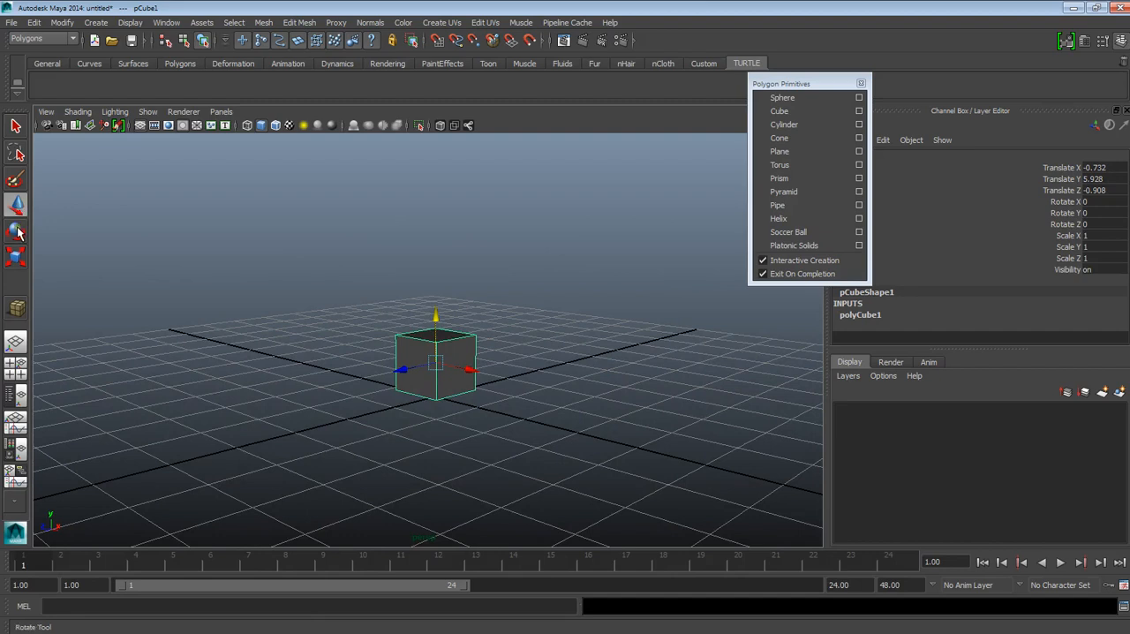
Step: Rotate the cube to about X -18.1, Y 34.4, Z -26.6 and scale it uniformly to about 2.47
{"action": "left_click", "coordinate": [16, 231]}
{"action": "left_click_drag", "start_coordinate": [430, 376], "coordinate": [537, 243]}
{"action": "key", "text": "r"}
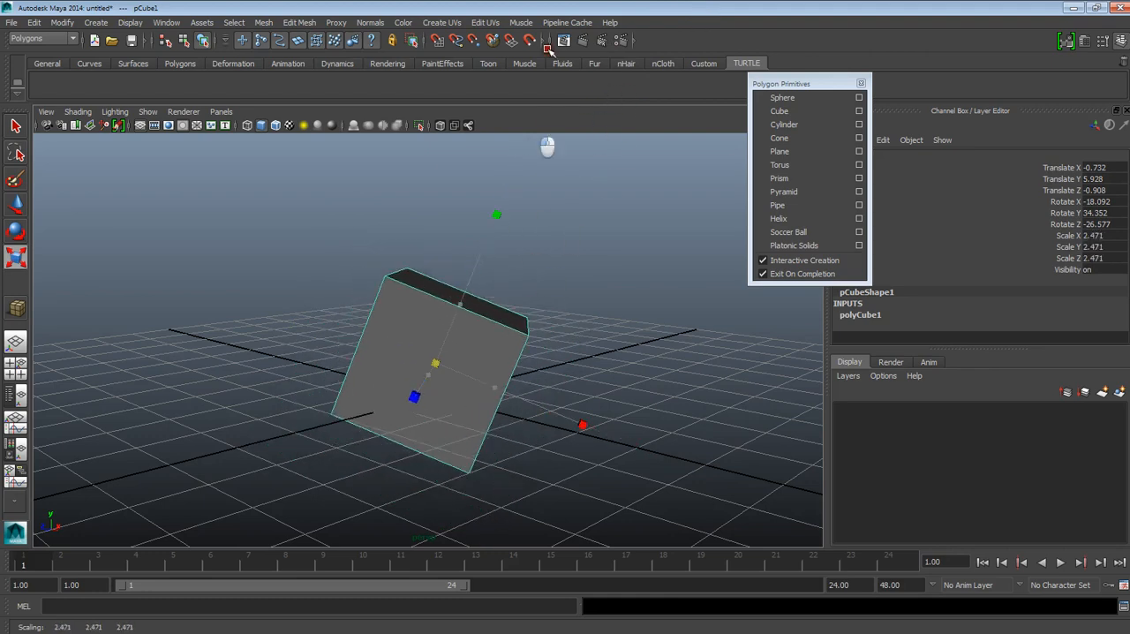
Step: Undo the cube's scaling and all its rotations
{"action": "key", "text": "ctrl+z"}
{"action": "key", "text": "ctrl+z"}
{"action": "key", "text": "ctrl+z"}
{"action": "key", "text": "ctrl+z"}
{"action": "key", "text": "ctrl+z"}
{"action": "key", "text": "ctrl+z"}
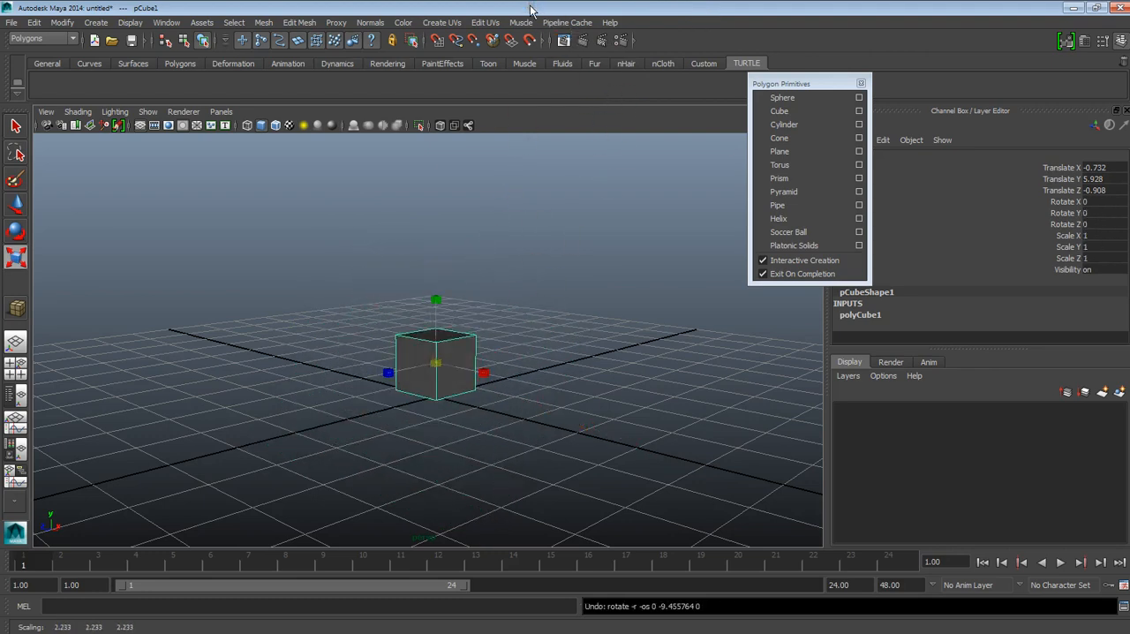
Step: Deselect and reselect the cube, cycling through the Move, Rotate and Scale tools to compare their manipulators
{"action": "mouse_move", "coordinate": [359, 299]}
{"action": "left_mouse_down", "text": "alt"}
{"action": "mouse_move", "coordinate": [366, 277]}
{"action": "mouse_move", "coordinate": [362, 316]}
{"action": "left_mouse_up", "text": "alt"}
{"action": "scroll", "coordinate": [442, 401], "scroll_direction": "up", "scroll_amount": 3}
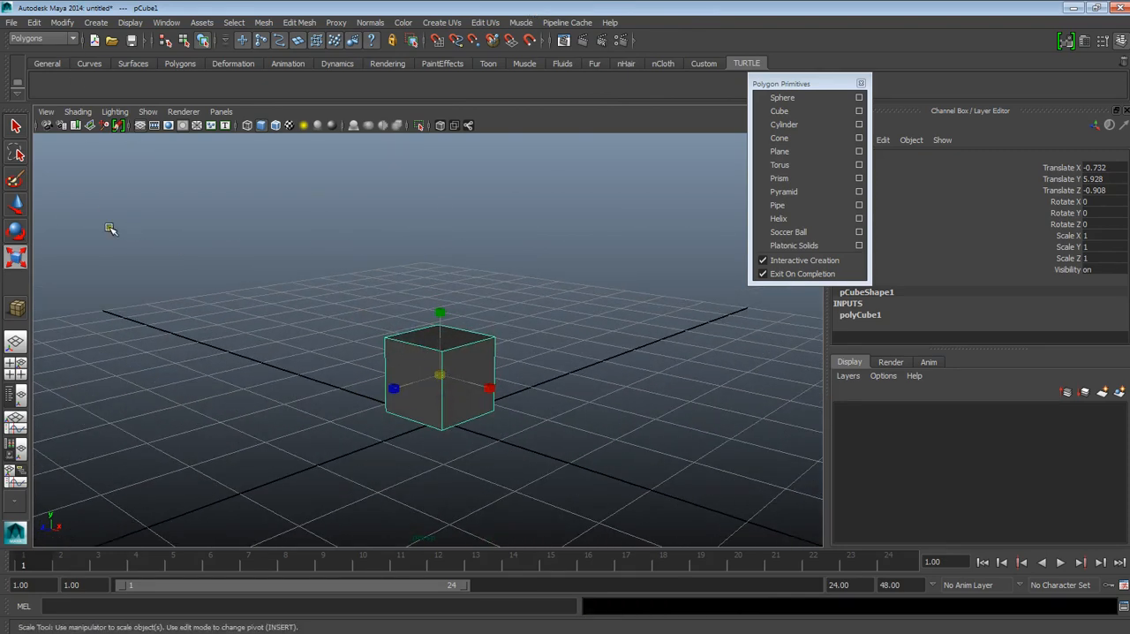
{"action": "left_click", "coordinate": [351, 271]}
{"action": "left_click_drag", "start_coordinate": [527, 369], "coordinate": [536, 377], "text": "alt"}
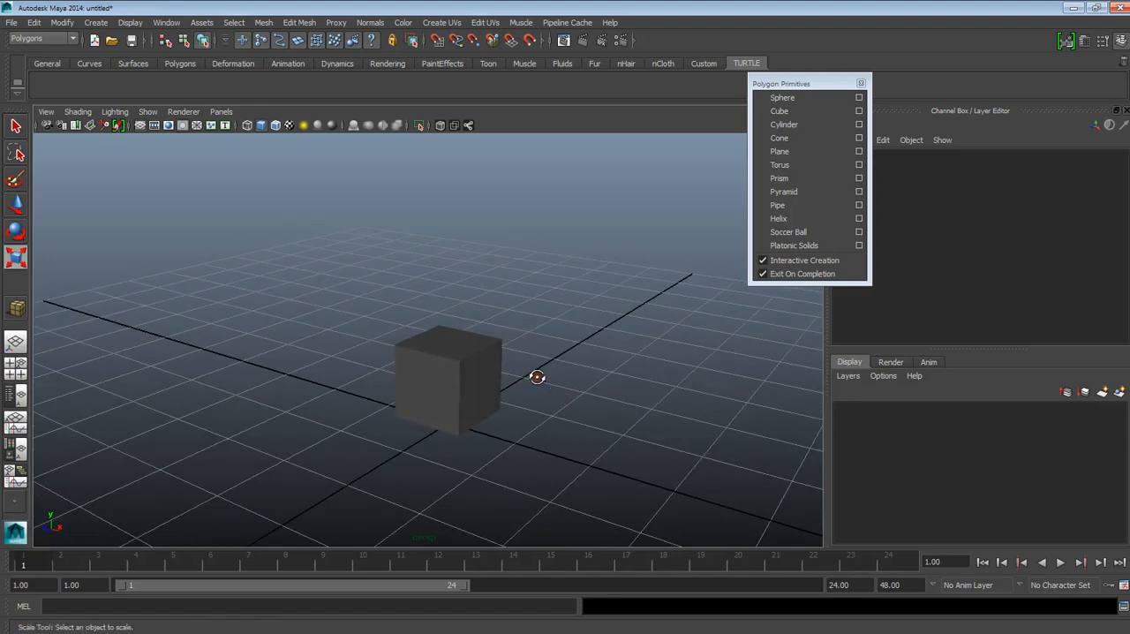
{"action": "key", "text": "w"}
{"action": "left_click", "coordinate": [471, 368]}
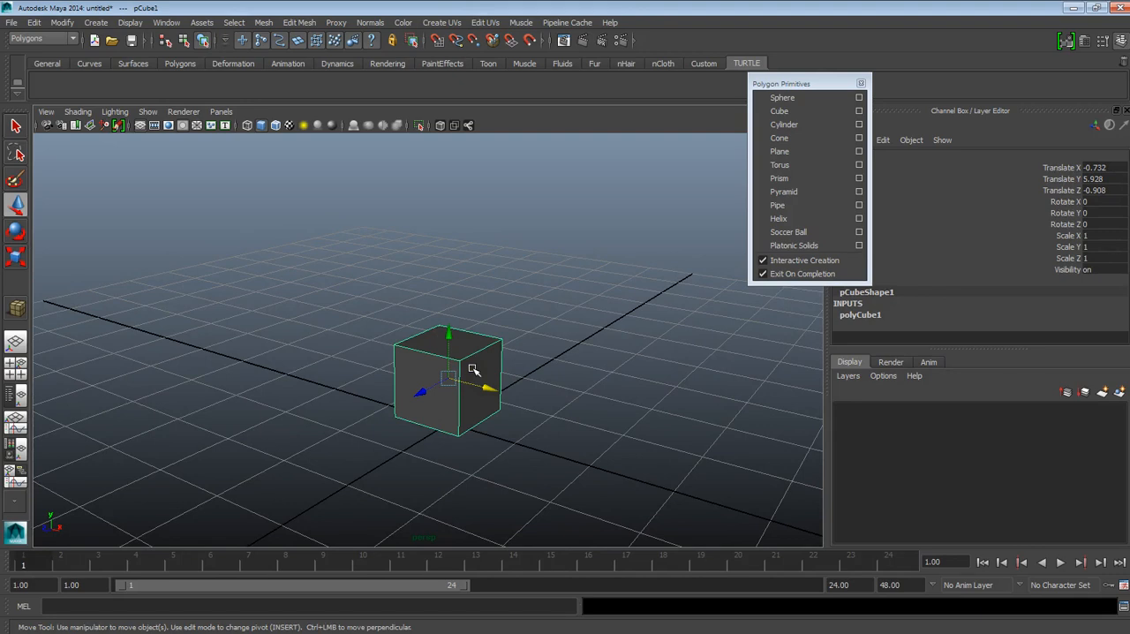
{"action": "key", "text": "e"}
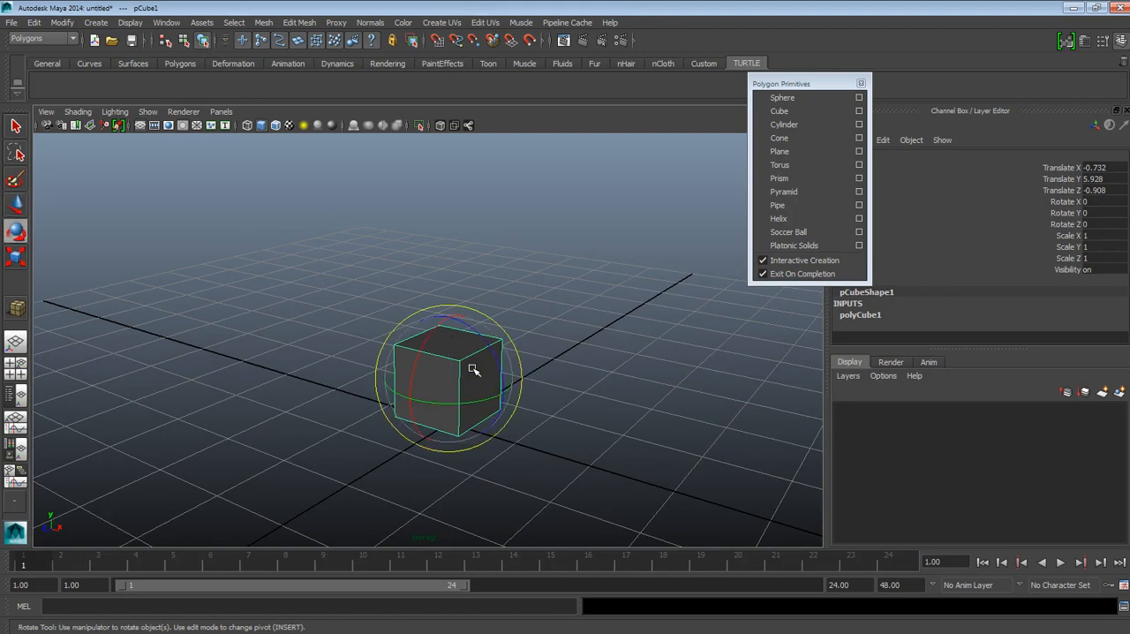
{"action": "key", "text": "r"}
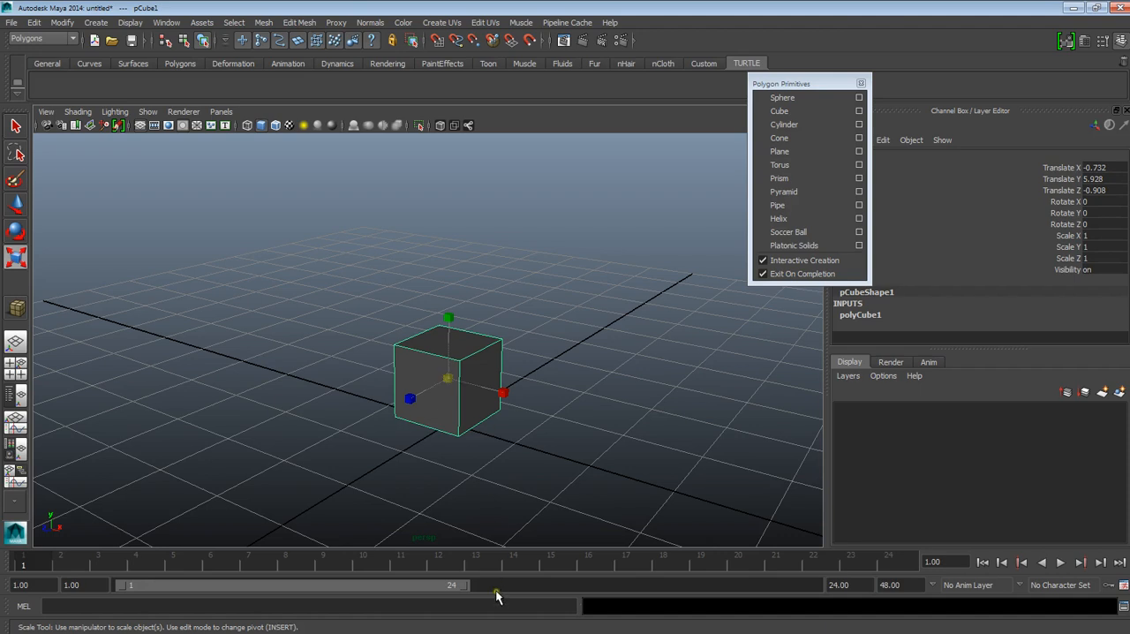
Step: Delete the cube and draw a polygon sphere at the centre of the grid
{"action": "key", "text": "Delete"}
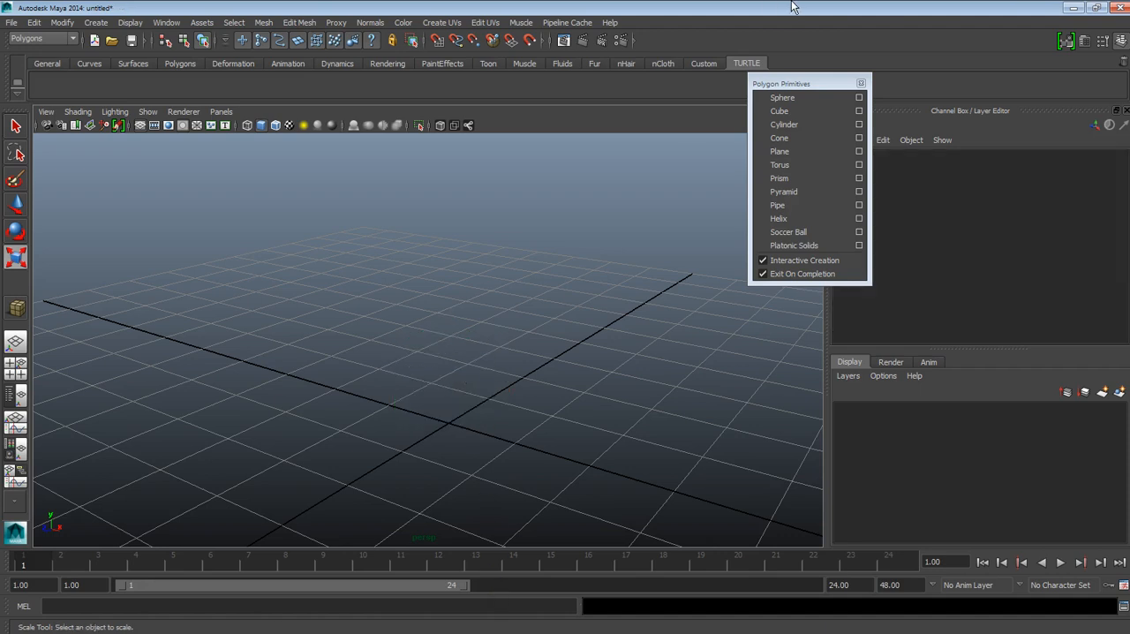
{"action": "left_click", "coordinate": [812, 99]}
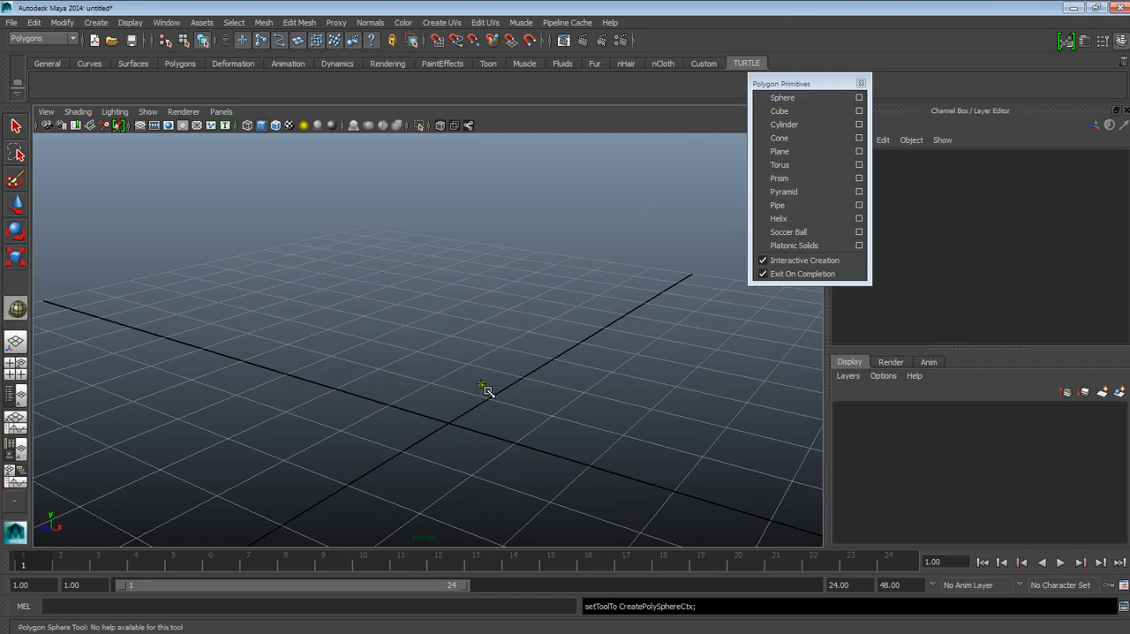
{"action": "left_click_drag", "start_coordinate": [449, 427], "coordinate": [439, 297]}
{"action": "scroll", "coordinate": [439, 299], "scroll_direction": "down", "scroll_amount": 3}
{"action": "left_click_drag", "start_coordinate": [464, 345], "coordinate": [514, 368], "text": "alt"}
Step: Draw a polygon cube at about X -55.1, Z 1.5 and a polygon cylinder at about X 41.9, Z -14.9, on opposite sides of the sphere
{"action": "left_click", "coordinate": [779, 111]}
{"action": "left_click_drag", "start_coordinate": [197, 318], "coordinate": [285, 221]}
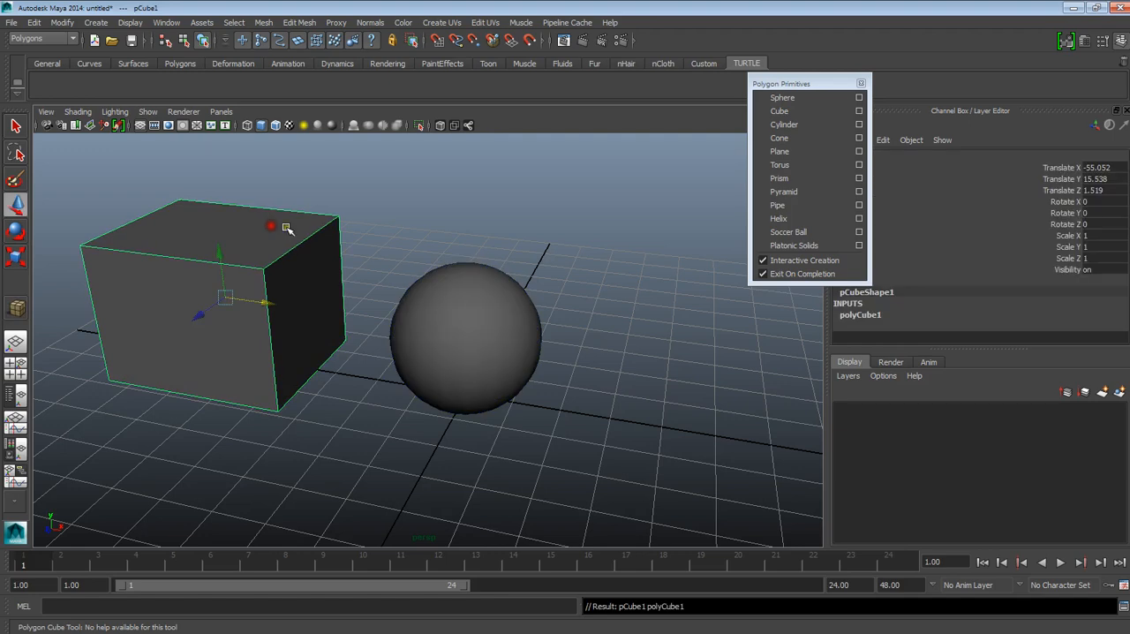
{"action": "left_click", "coordinate": [783, 124]}
{"action": "left_click_drag", "start_coordinate": [674, 391], "coordinate": [731, 249]}
Step: Select the cube, the sphere and the cylinder in turn, finishing with the cube selected
{"action": "left_click", "coordinate": [393, 196]}
{"action": "left_click_drag", "start_coordinate": [485, 235], "coordinate": [441, 278], "text": "alt"}
{"action": "middle_click_drag", "start_coordinate": [441, 278], "coordinate": [547, 316], "text": "alt"}
{"action": "left_click_drag", "start_coordinate": [547, 316], "coordinate": [300, 323], "text": "alt"}
{"action": "left_click", "coordinate": [300, 323]}
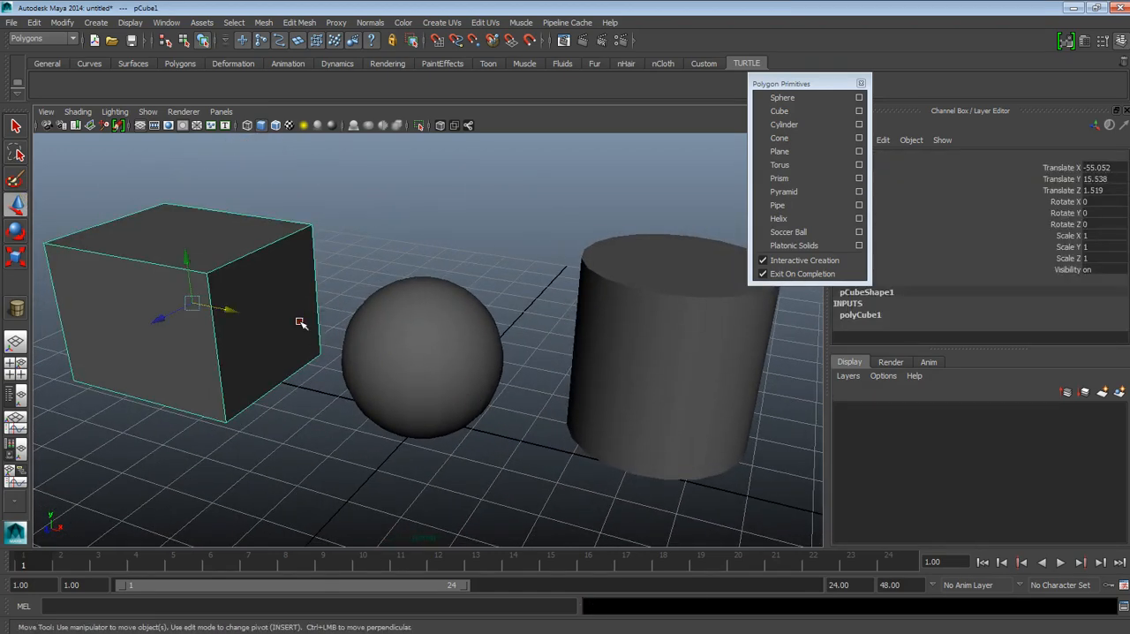
{"action": "left_click", "coordinate": [451, 336]}
{"action": "left_click", "coordinate": [654, 313]}
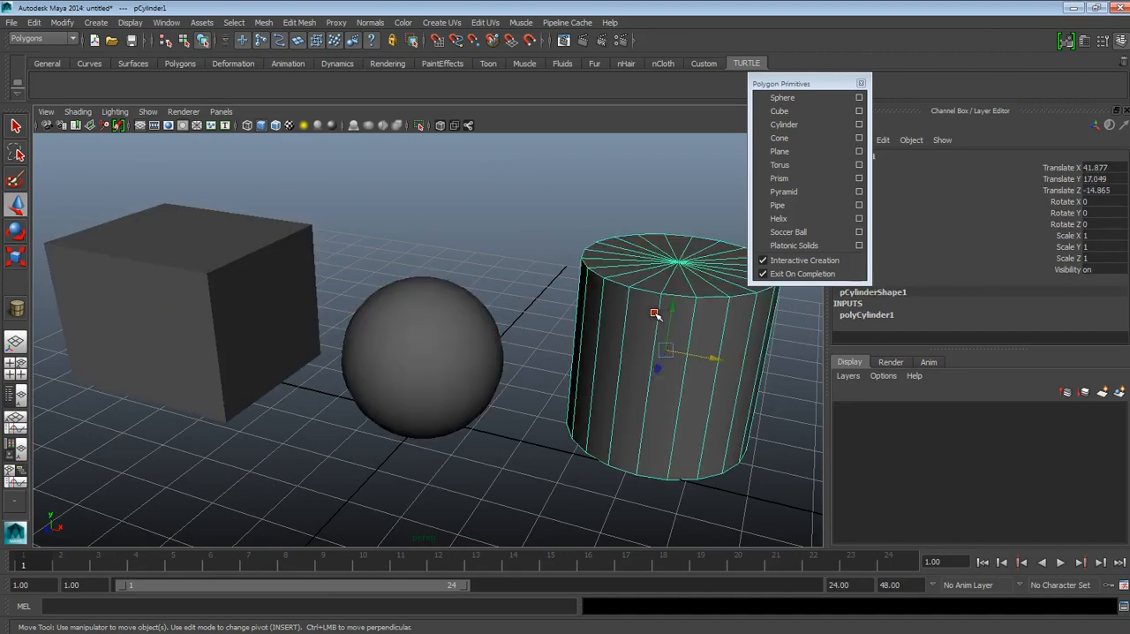
{"action": "left_click", "coordinate": [266, 283]}
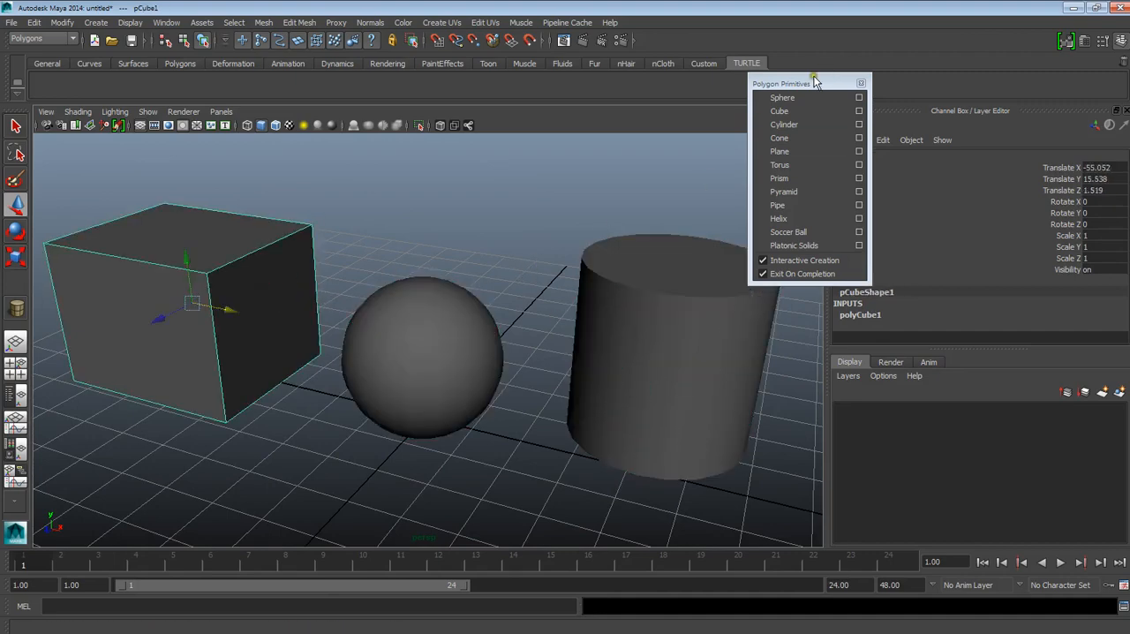
Step: Close the floating Polygon Primitives menu and select the cube's Rotate Z channel
{"action": "left_click_drag", "start_coordinate": [834, 82], "coordinate": [816, 126]}
{"action": "left_click", "coordinate": [843, 126]}
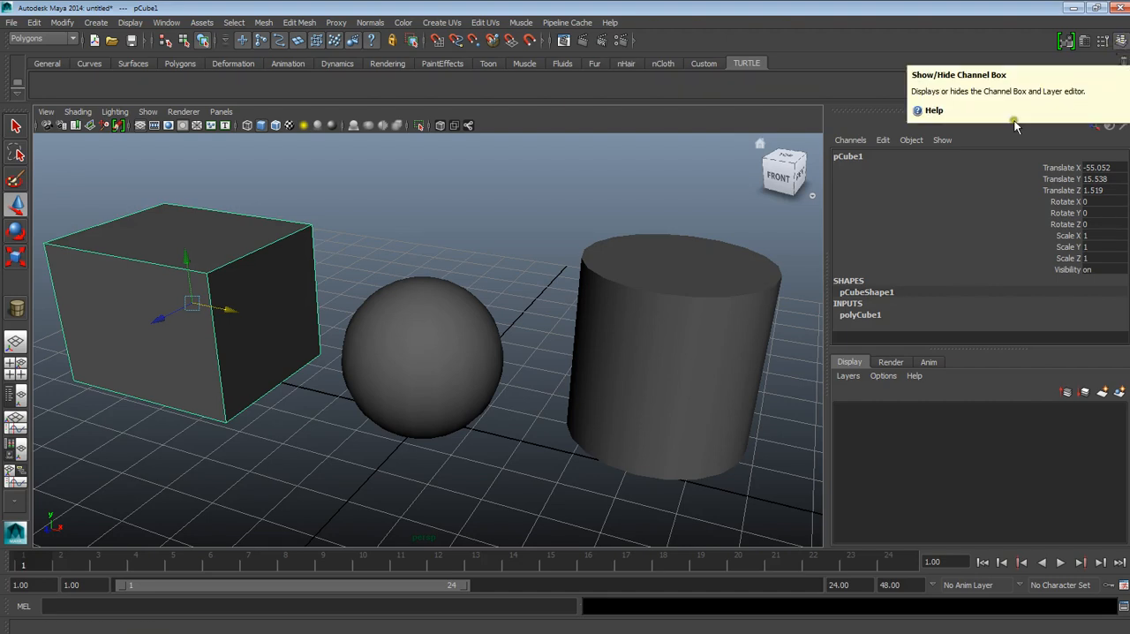
{"action": "left_click", "coordinate": [964, 224]}
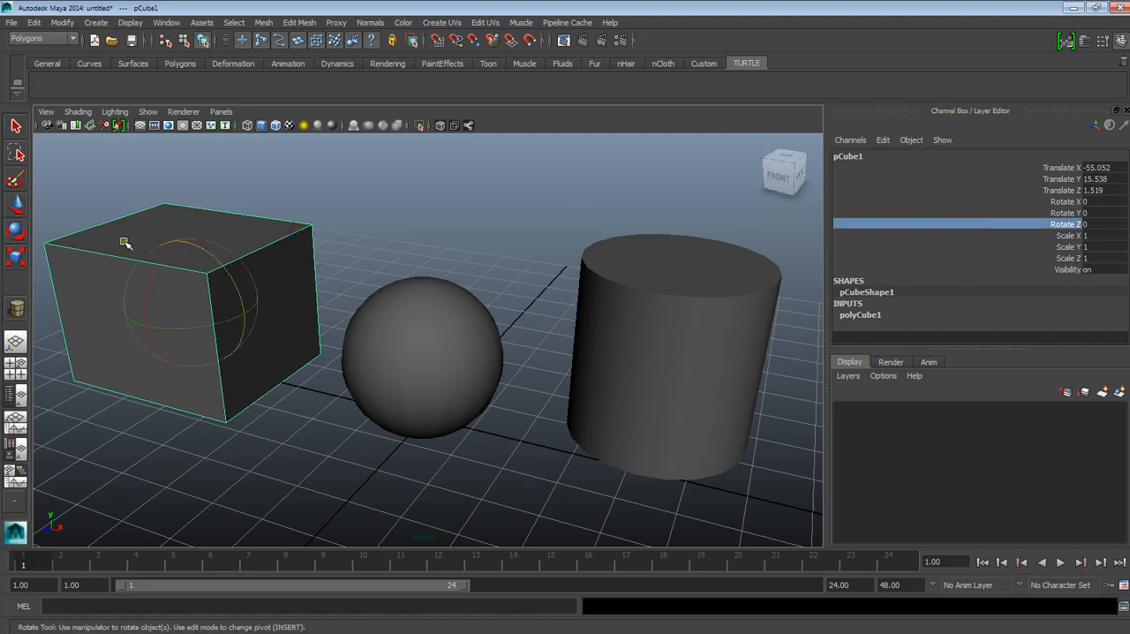
Step: Move the sphere back behind the cube and cylinder, to about X -0.2, Y 13.7, Z -53.2
{"action": "key", "text": "w"}
{"action": "left_click", "coordinate": [468, 196]}
{"action": "left_click", "coordinate": [285, 224]}
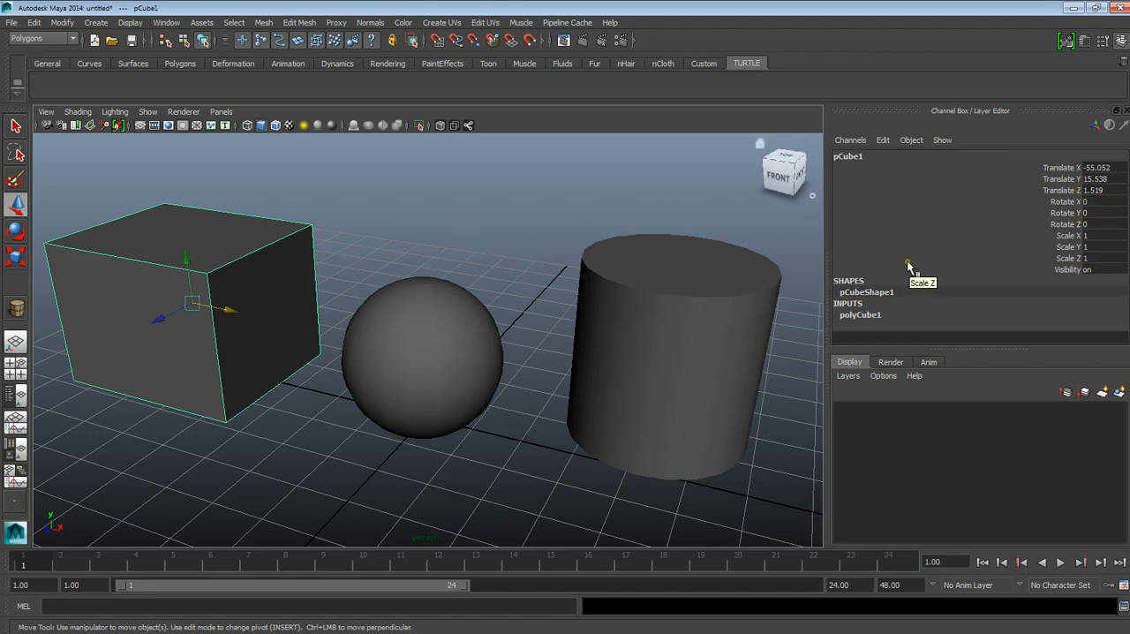
{"action": "left_click", "coordinate": [408, 314]}
{"action": "left_click_drag", "start_coordinate": [406, 370], "coordinate": [491, 258]}
{"action": "scroll", "coordinate": [428, 415], "scroll_direction": "down", "scroll_amount": 3}
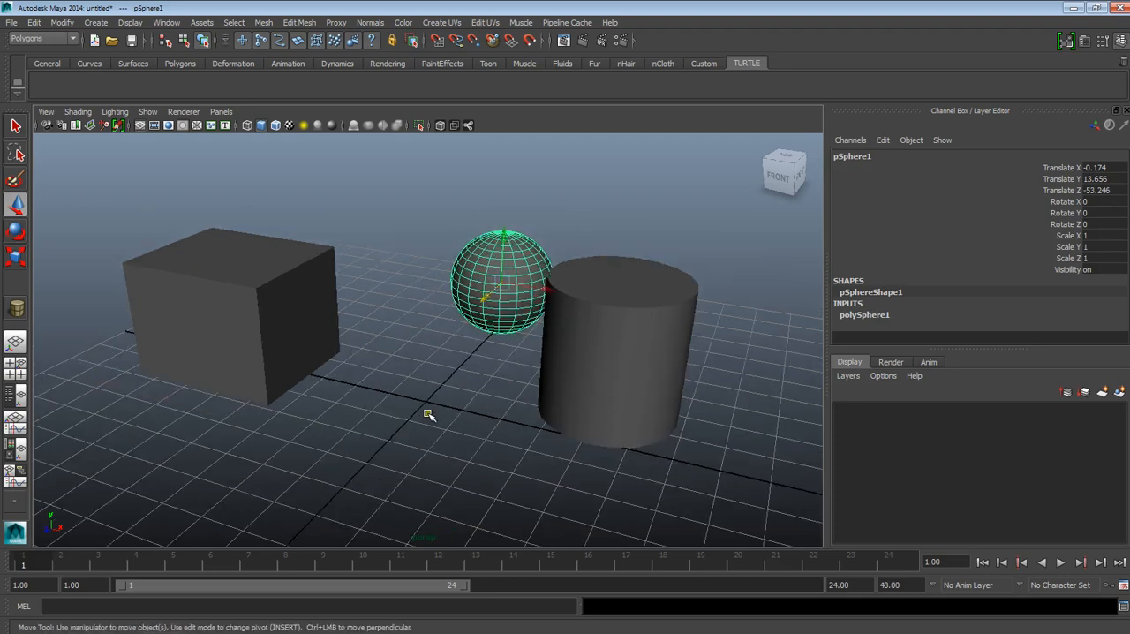
{"action": "scroll", "coordinate": [430, 414], "scroll_direction": "up", "scroll_amount": 2}
Step: Move the cube freehand towards the centre of the grid, to about Y 18.2, Z 4.3
{"action": "left_click", "coordinate": [267, 331]}
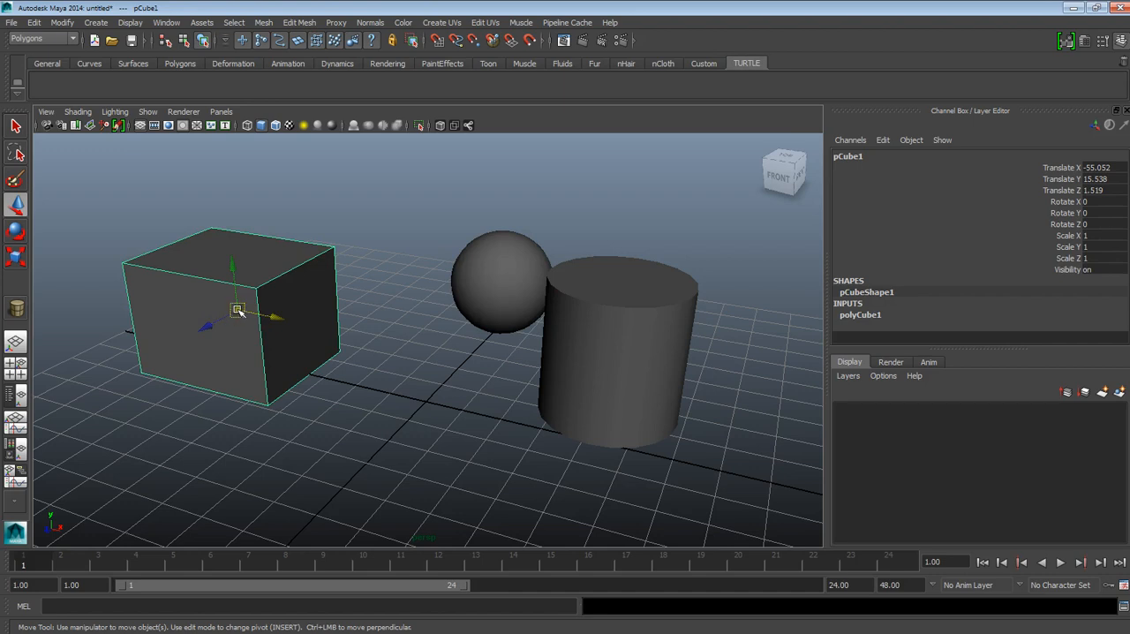
{"action": "left_click_drag", "start_coordinate": [244, 305], "coordinate": [429, 342]}
{"action": "left_click", "coordinate": [807, 274]}
{"action": "left_click", "coordinate": [448, 339]}
Step: Set the cube's Translate X, Translate Y and Translate Z to 0
{"action": "left_click", "coordinate": [1100, 168]}
{"action": "type", "text": "0"}
{"action": "key", "text": "Return"}
{"action": "left_click", "coordinate": [1110, 180]}
{"action": "type", "text": "0"}
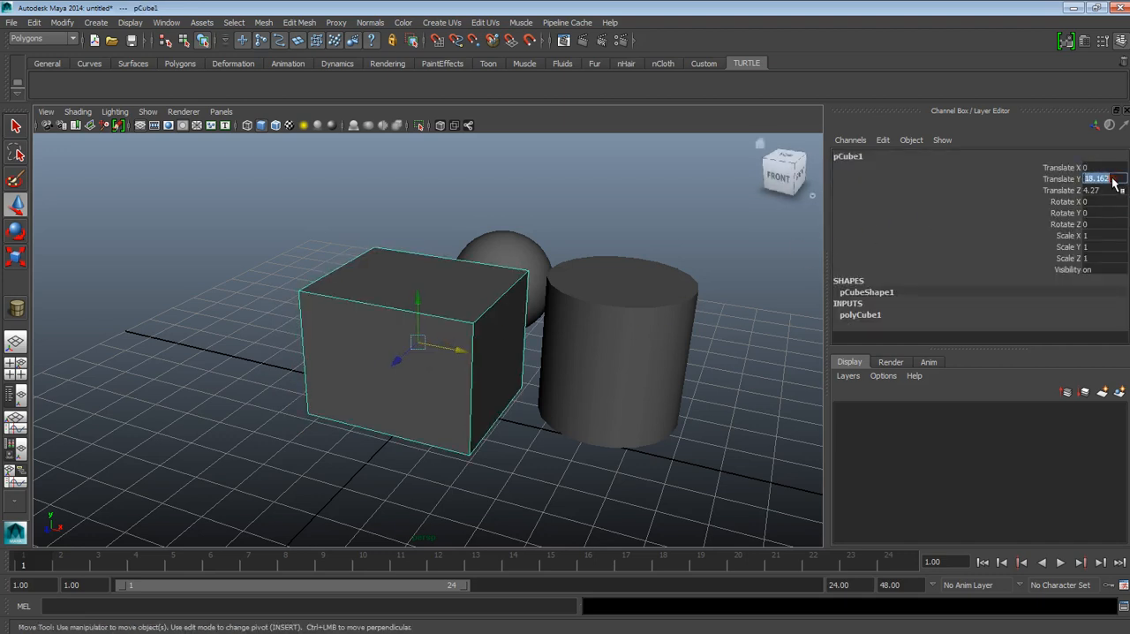
{"action": "key", "text": "Return"}
{"action": "left_click", "coordinate": [1101, 190]}
{"action": "type", "text": "0"}
{"action": "key", "text": "Return"}
Step: Rotate the cube by exact values: Rotate X 90, Rotate Y 45 and Rotate Z 56
{"action": "left_click_drag", "start_coordinate": [466, 272], "coordinate": [492, 367], "text": "alt"}
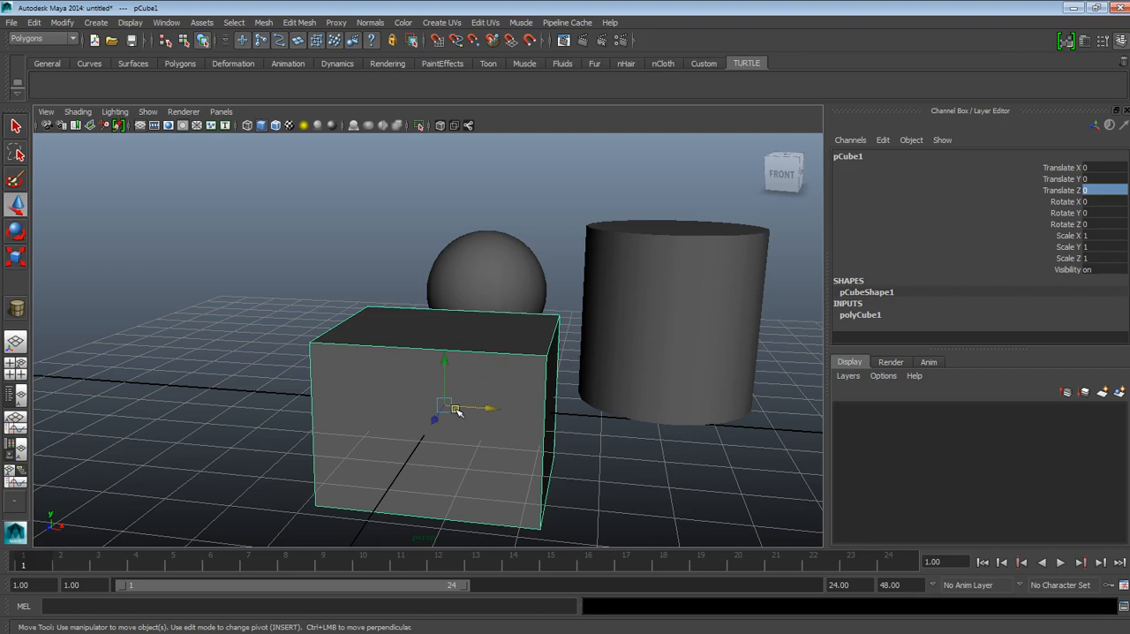
{"action": "left_click_drag", "start_coordinate": [453, 416], "coordinate": [430, 423], "text": "alt"}
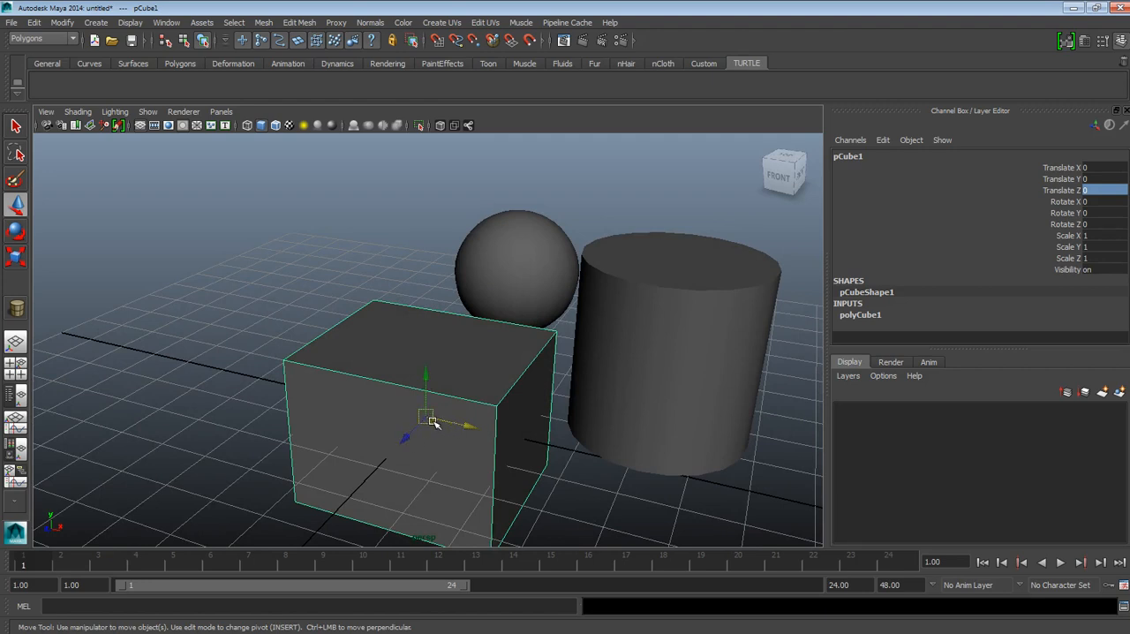
{"action": "left_click_drag", "start_coordinate": [435, 420], "coordinate": [481, 360], "text": "alt"}
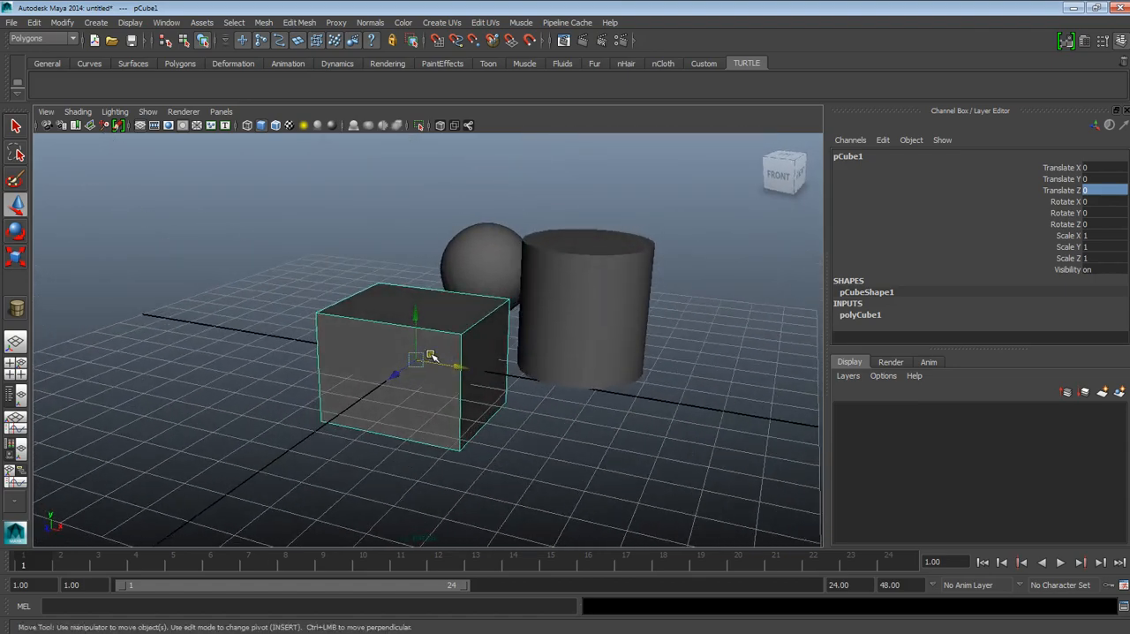
{"action": "left_click", "coordinate": [1086, 202]}
{"action": "type", "text": "9"}
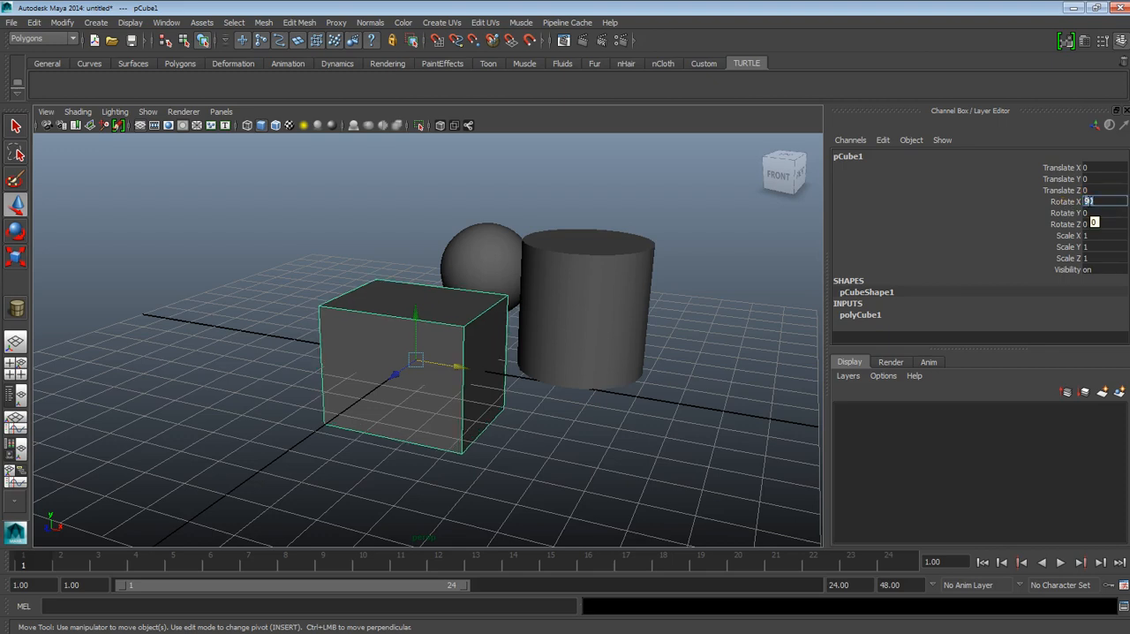
{"action": "type", "text": "0"}
{"action": "left_click", "coordinate": [1091, 213]}
{"action": "type", "text": "45"}
{"action": "key", "text": "Return"}
{"action": "left_click", "coordinate": [1093, 224]}
{"action": "type", "text": "90"}
{"action": "key", "text": "Return"}
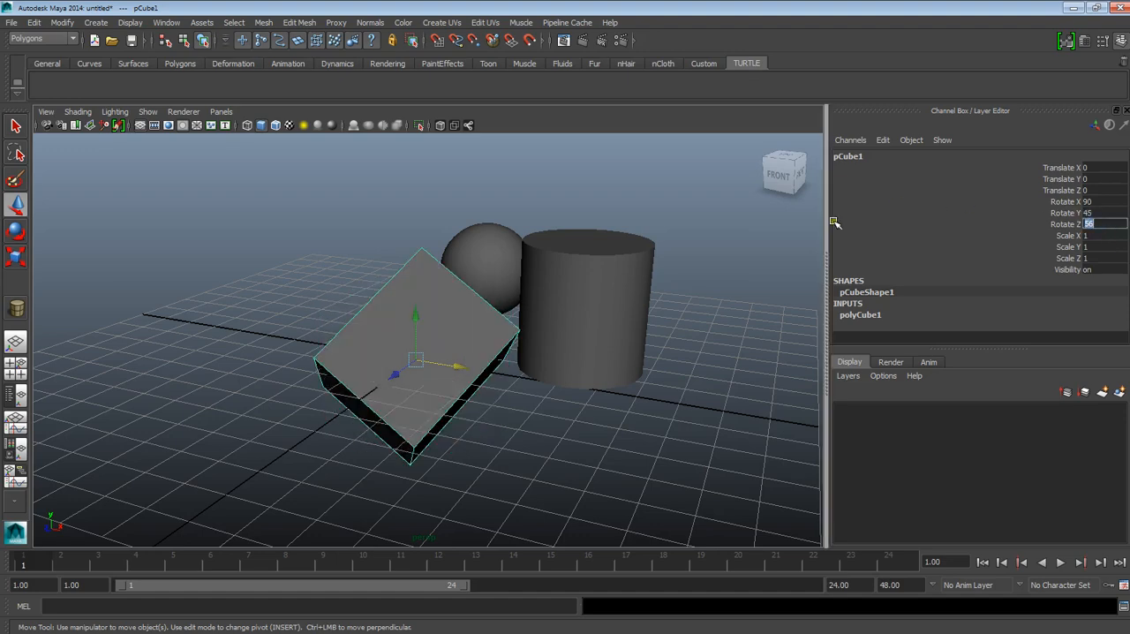
Step: Reset the cube's Rotate X, Rotate Y and Rotate Z to 0
{"action": "left_click_drag", "start_coordinate": [514, 377], "coordinate": [633, 360], "text": "alt"}
{"action": "left_click", "coordinate": [1088, 202]}
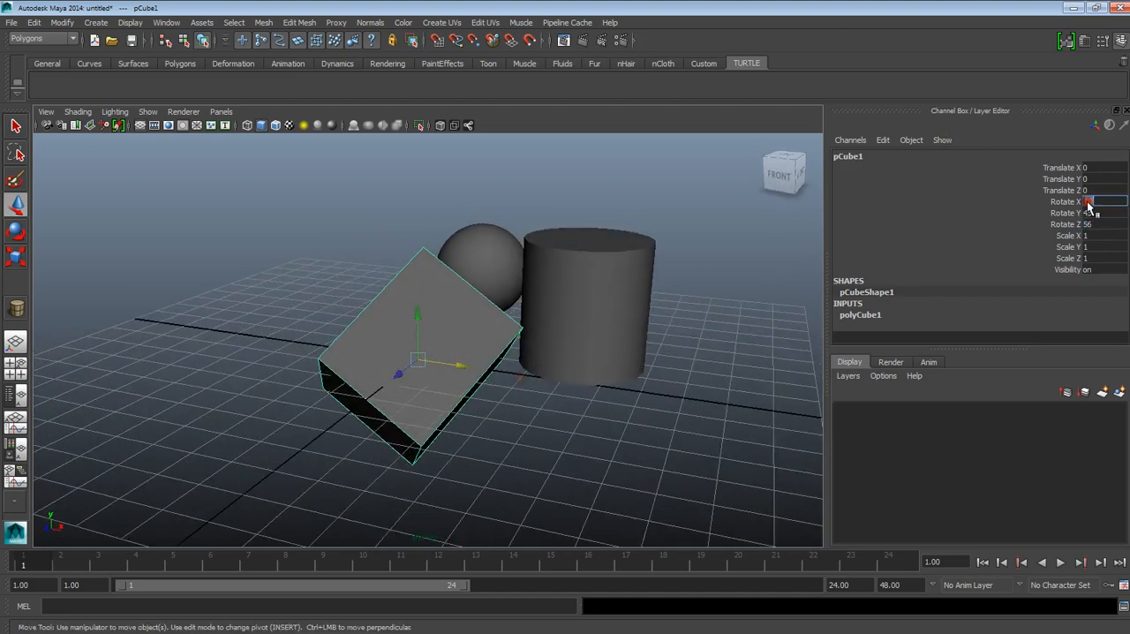
{"action": "type", "text": "0"}
{"action": "key", "text": "Return"}
{"action": "left_click", "coordinate": [1093, 213]}
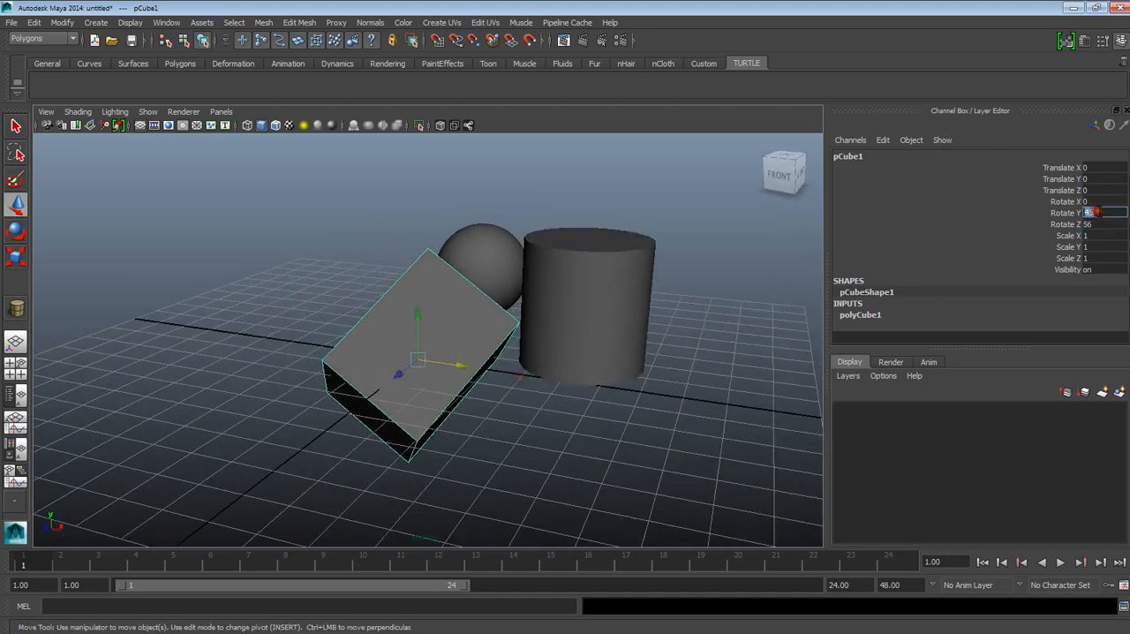
{"action": "key", "text": "Return"}
{"action": "left_click", "coordinate": [1094, 224]}
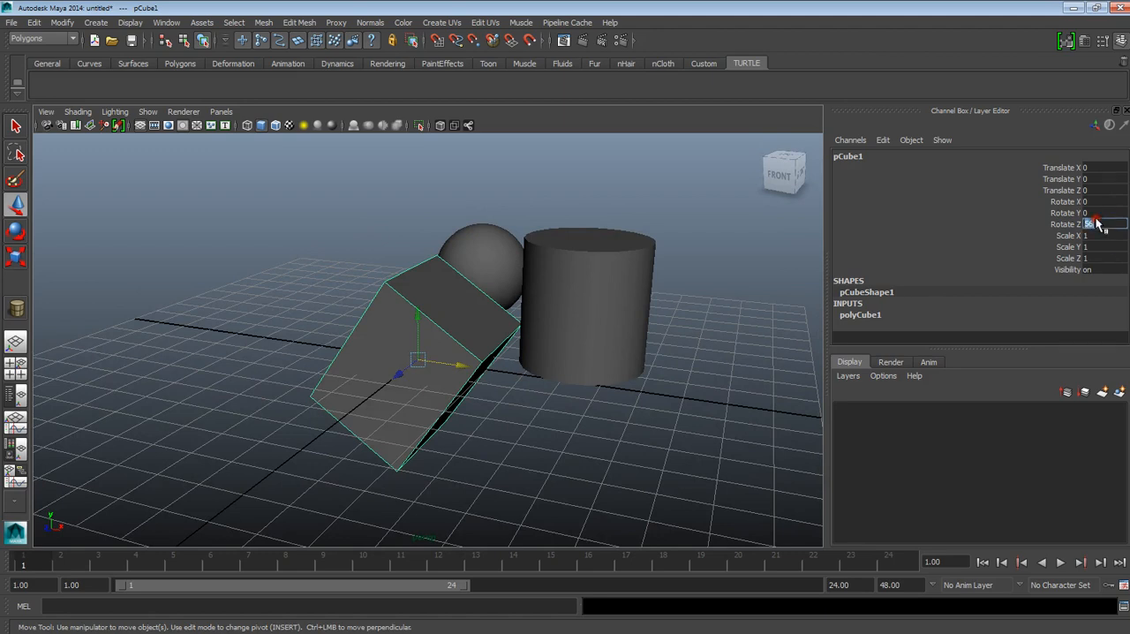
{"action": "type", "text": "0"}
{"action": "key", "text": "Return"}
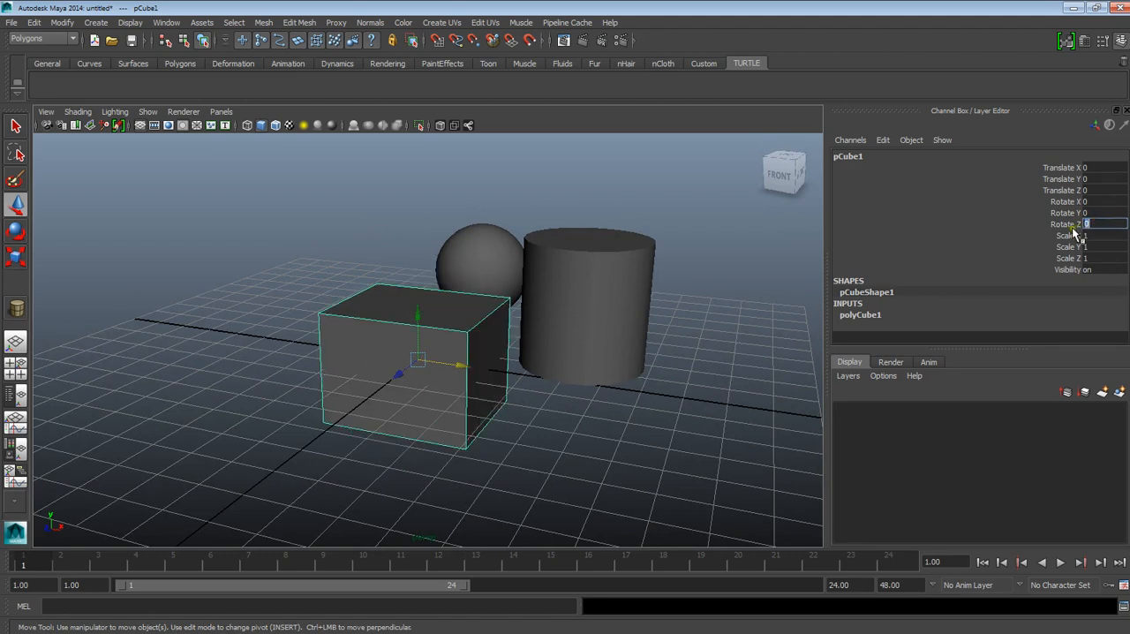
Step: Set the cube's Scale X to 2 and move the cube forward to about Z 31.1
{"action": "left_click", "coordinate": [1084, 235]}
{"action": "key", "text": "r"}
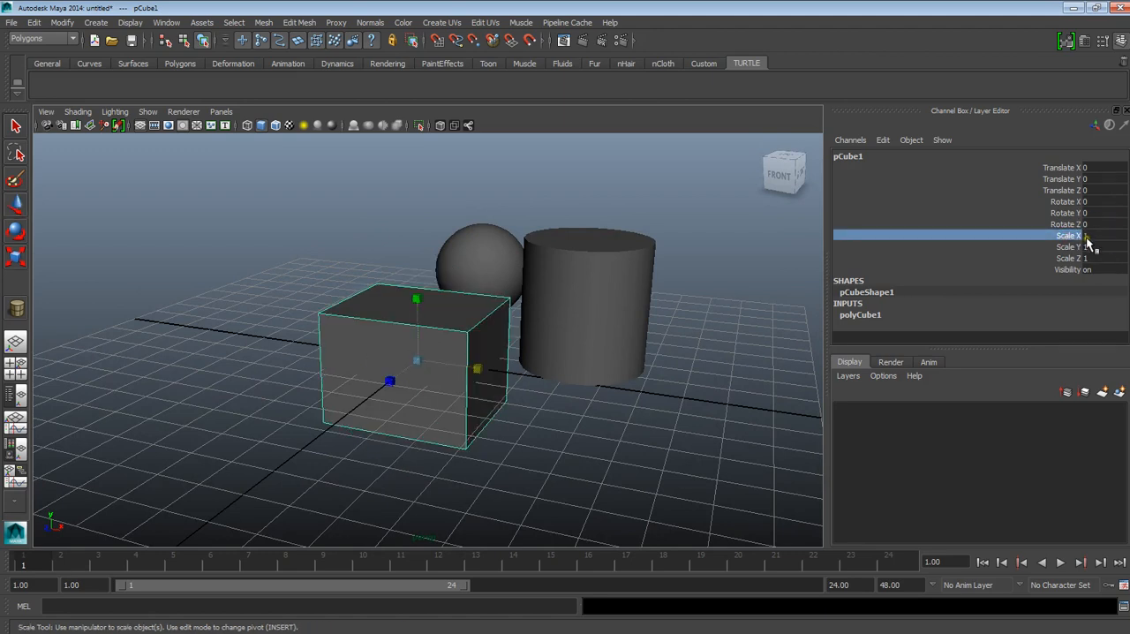
{"action": "left_click", "coordinate": [1087, 237]}
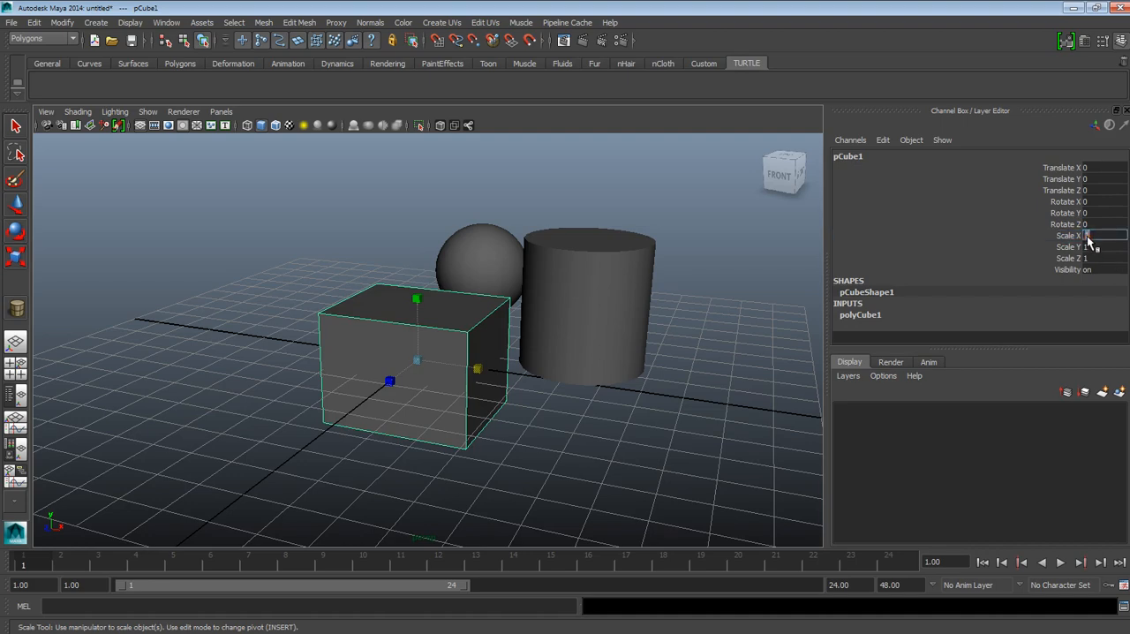
{"action": "type", "text": "2"}
{"action": "key", "text": "Return"}
{"action": "left_click_drag", "start_coordinate": [693, 285], "coordinate": [606, 268], "text": "alt"}
{"action": "left_click", "coordinate": [15, 205]}
{"action": "left_click_drag", "start_coordinate": [402, 379], "coordinate": [335, 432]}
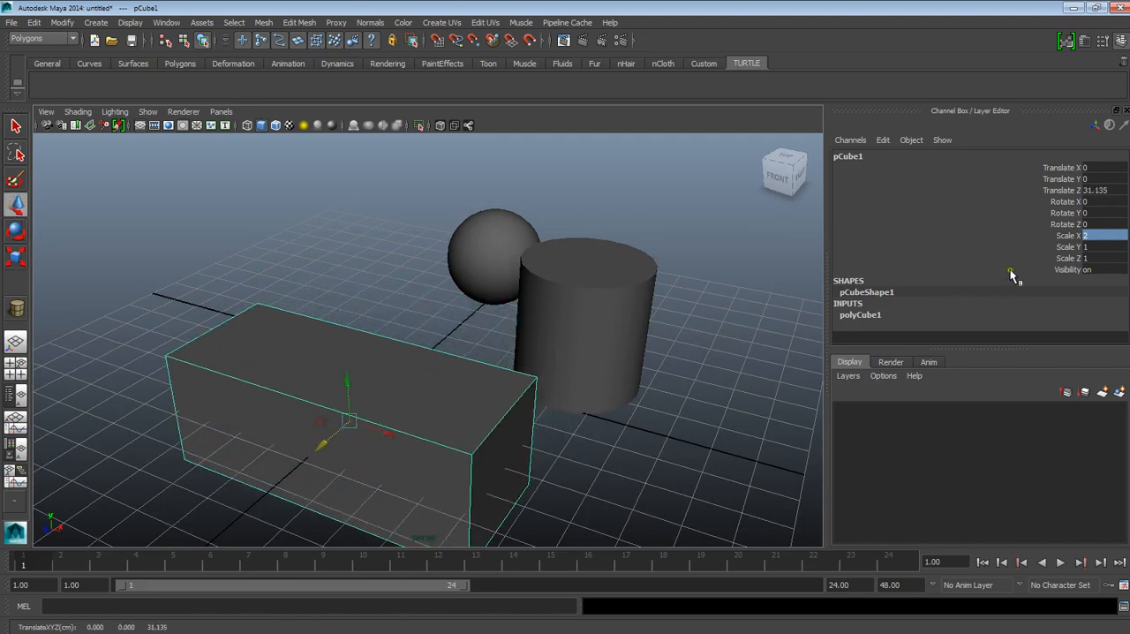
Step: Set the cube's Scale Y and Scale Z to 2
{"action": "left_click", "coordinate": [1089, 247]}
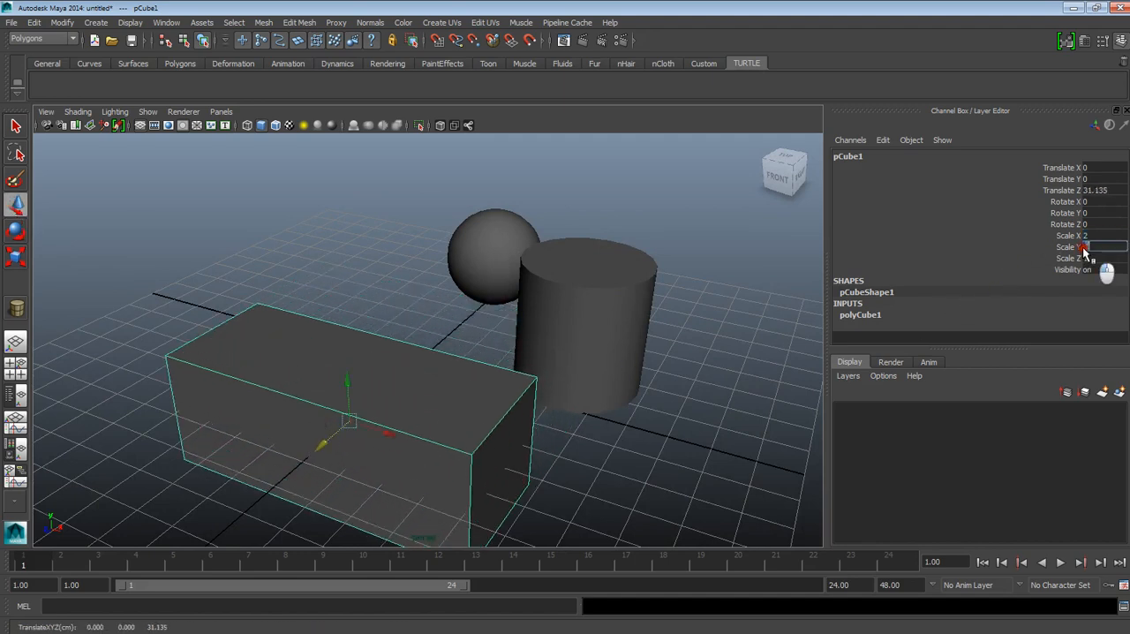
{"action": "type", "text": "2"}
{"action": "key", "text": "Return"}
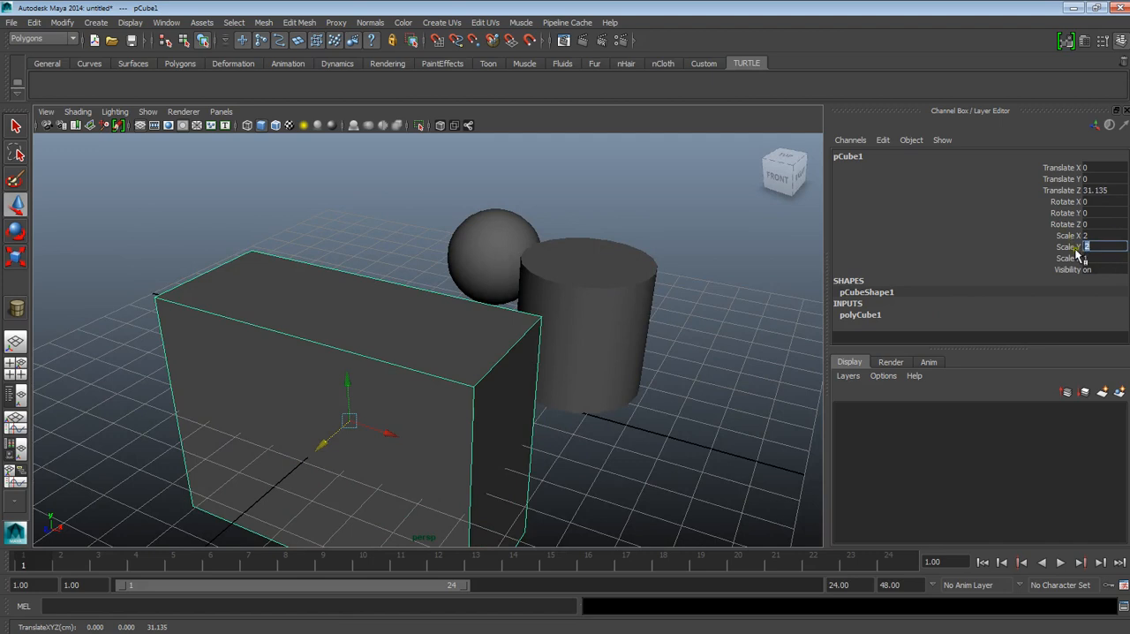
{"action": "left_click", "coordinate": [1092, 259]}
{"action": "type", "text": "2"}
{"action": "key", "text": "Return"}
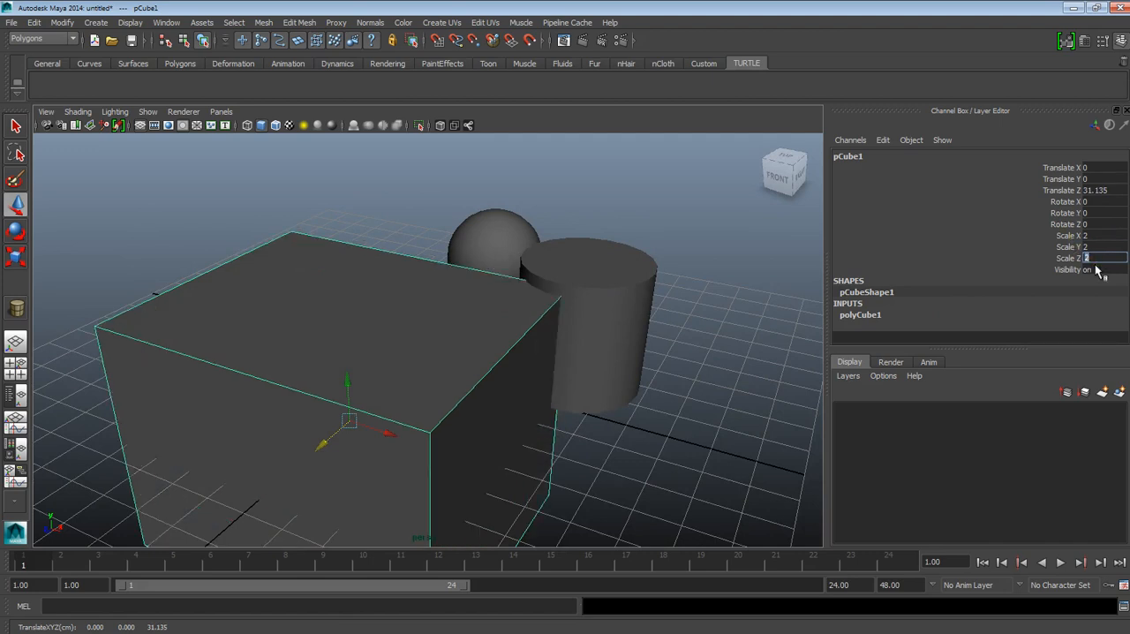
{"action": "scroll", "coordinate": [609, 380], "scroll_direction": "down", "scroll_amount": 5}
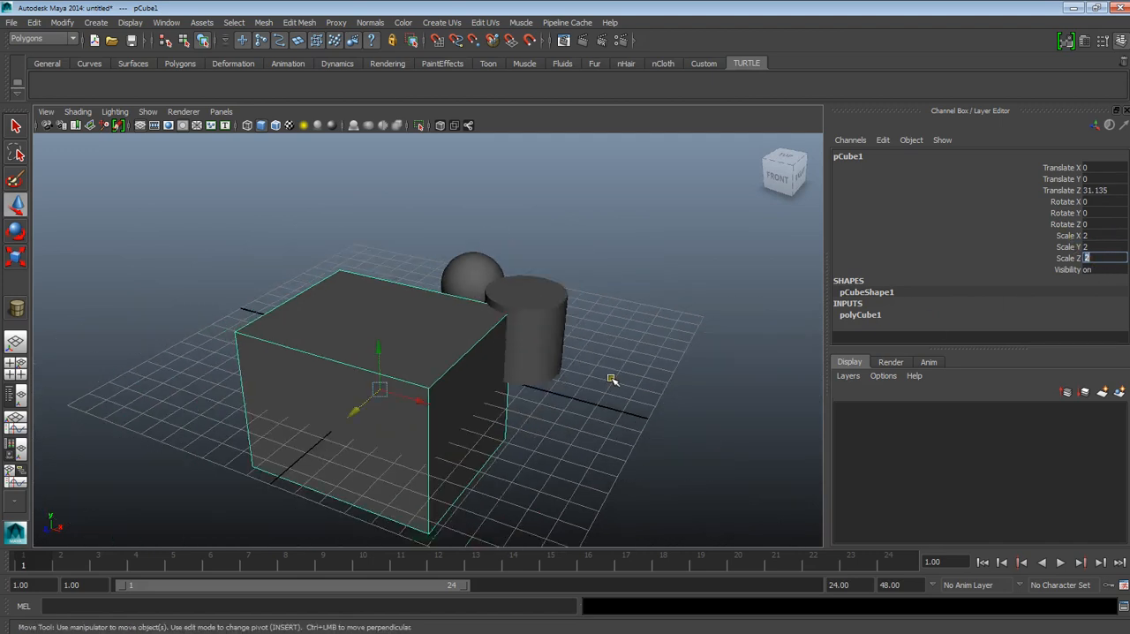
Step: Stretch the cube vertically by setting its Scale Y to 5
{"action": "left_click", "coordinate": [1087, 248]}
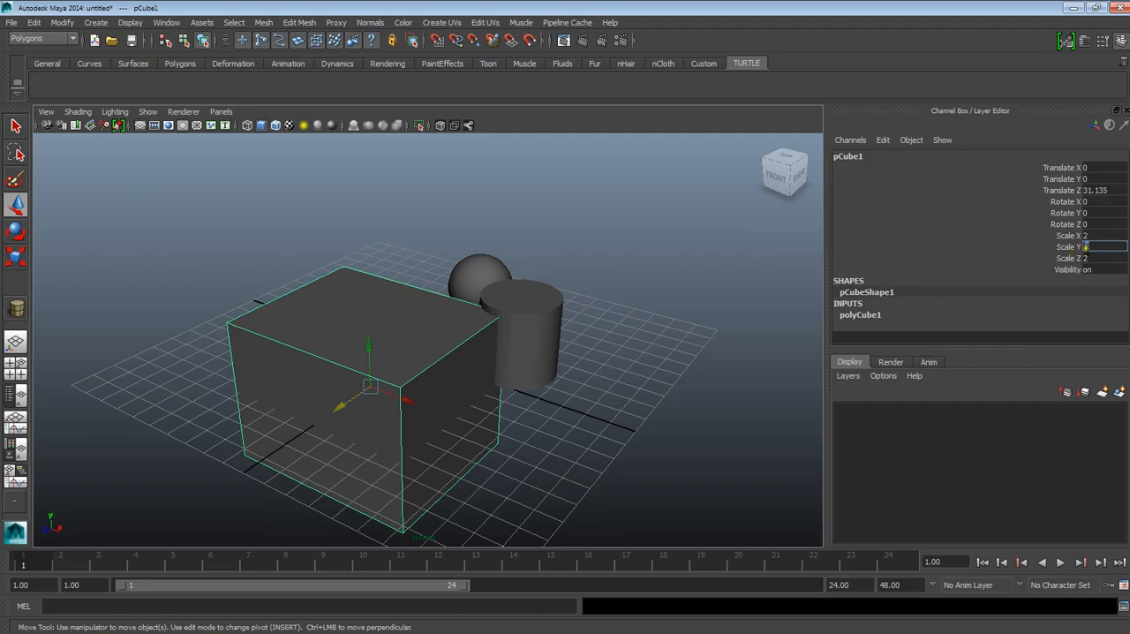
{"action": "type", "text": "5"}
{"action": "key", "text": "Return"}
Step: Collapse the cube by setting its Scale X, Scale Y and Scale Z to 0
{"action": "left_click", "coordinate": [1089, 236]}
{"action": "type", "text": "0"}
{"action": "key", "text": "Return"}
{"action": "left_click", "coordinate": [1091, 247]}
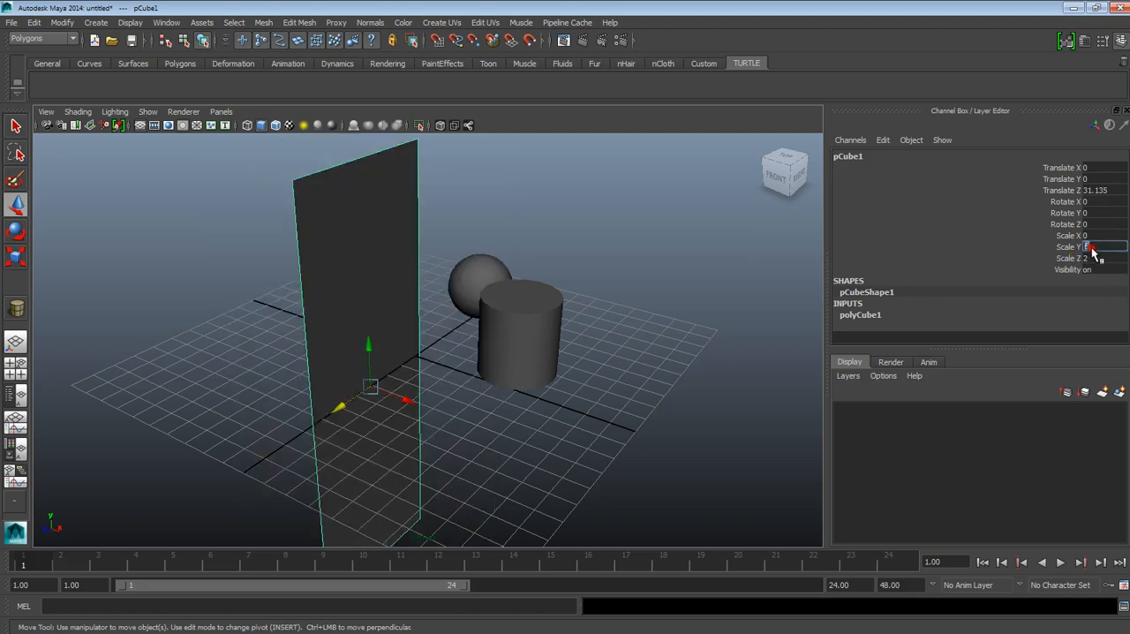
{"action": "type", "text": "0"}
{"action": "key", "text": "Return"}
{"action": "left_click", "coordinate": [1089, 258]}
{"action": "type", "text": "0"}
{"action": "key", "text": "Return"}
Step: Restore the cube's Scale X, Scale Y and Scale Z to 1 and set its Translate Z to 0
{"action": "left_click", "coordinate": [1090, 237]}
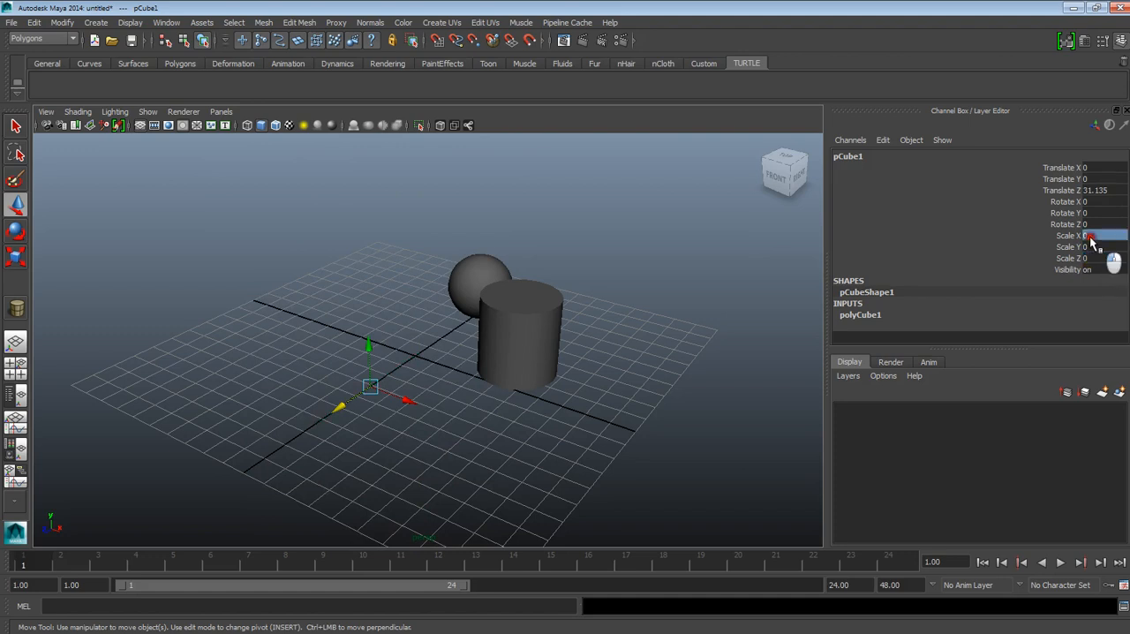
{"action": "type", "text": "1"}
{"action": "key", "text": "Return"}
{"action": "left_click", "coordinate": [1091, 248]}
{"action": "type", "text": "1"}
{"action": "key", "text": "Return"}
{"action": "left_click", "coordinate": [1091, 258]}
{"action": "type", "text": "1"}
{"action": "key", "text": "Return"}
{"action": "left_click", "coordinate": [1101, 190]}
{"action": "type", "text": "0"}
{"action": "key", "text": "Return"}
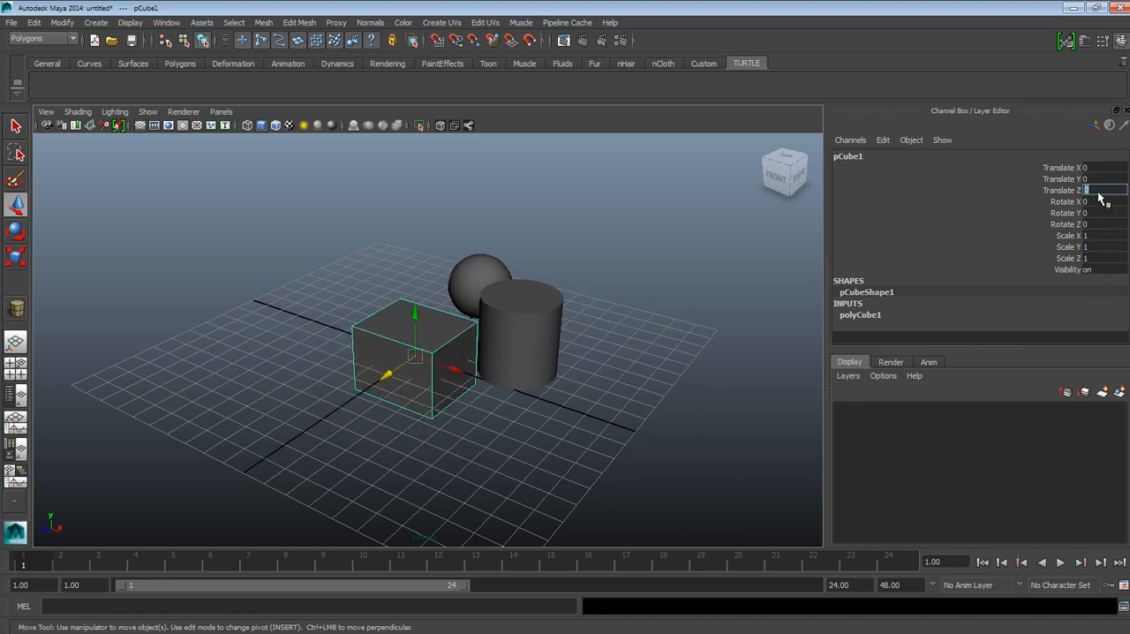
Step: Examine the cube at the grid's origin from several angles and distances, along with its transform values
{"action": "left_click_drag", "start_coordinate": [524, 345], "coordinate": [508, 324], "text": "alt"}
{"action": "left_click_drag", "start_coordinate": [430, 353], "coordinate": [446, 380], "text": "alt"}
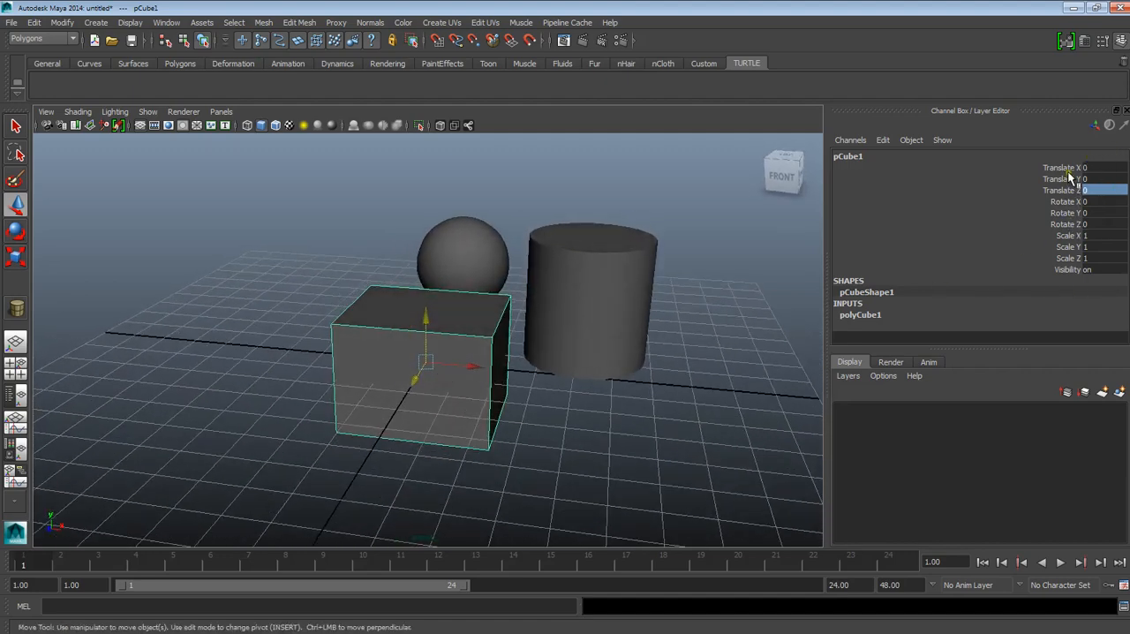
{"action": "left_click_drag", "start_coordinate": [455, 351], "coordinate": [477, 378], "text": "alt"}
{"action": "scroll", "coordinate": [482, 378], "scroll_direction": "up", "scroll_amount": 4}
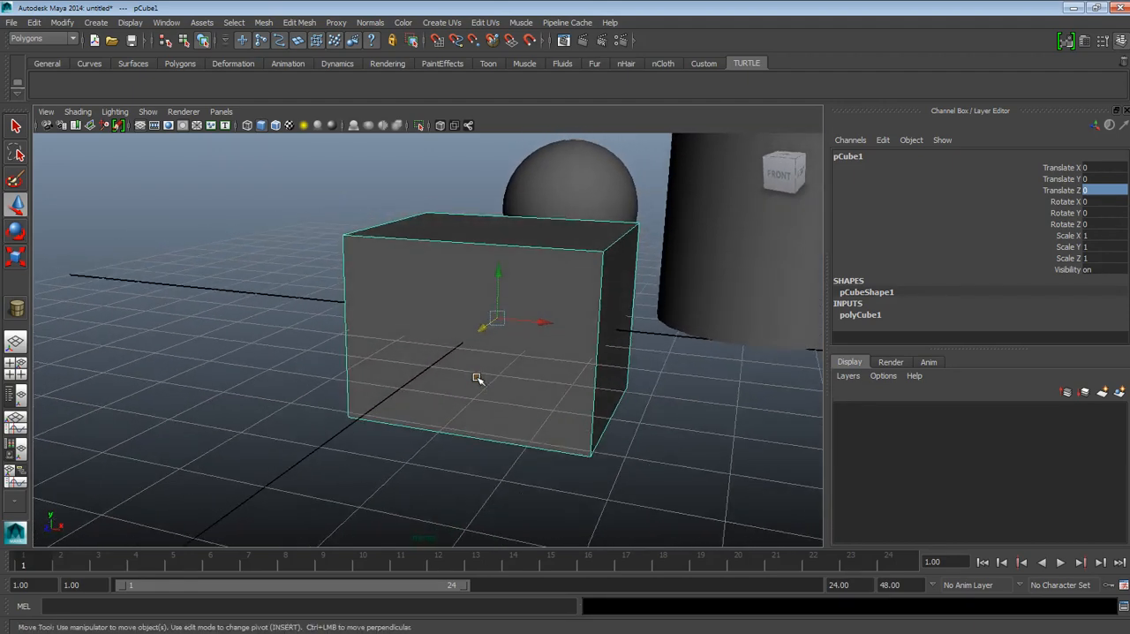
{"action": "scroll", "coordinate": [476, 378], "scroll_direction": "down", "scroll_amount": 3}
{"action": "left_click_drag", "start_coordinate": [474, 376], "coordinate": [398, 353], "text": "alt"}
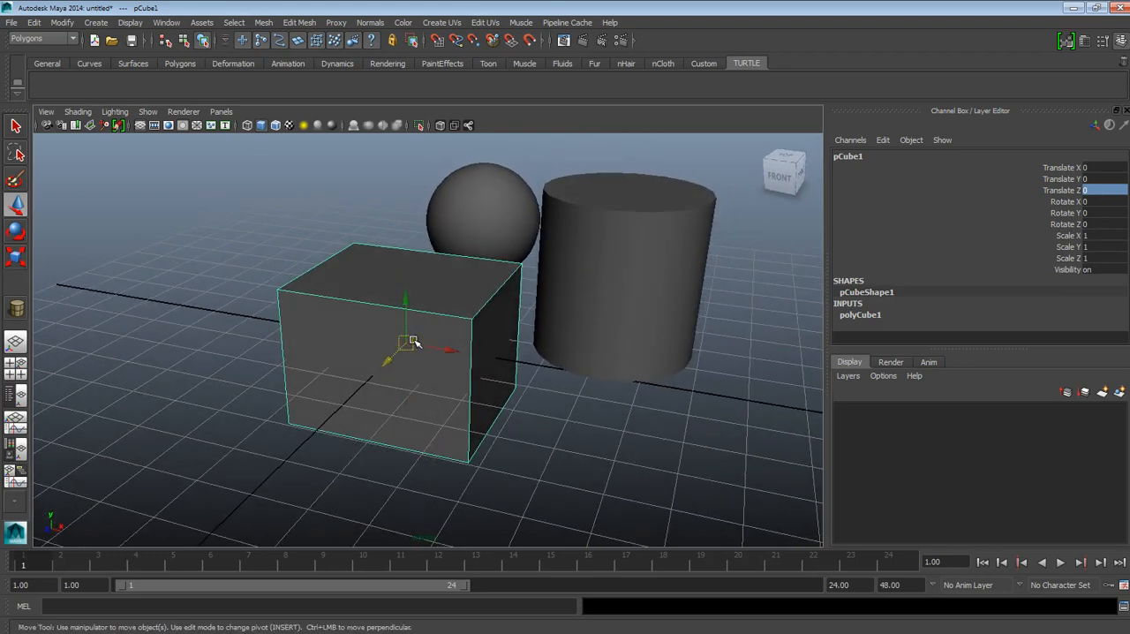
{"action": "left_click_drag", "start_coordinate": [413, 342], "coordinate": [477, 344], "text": "alt"}
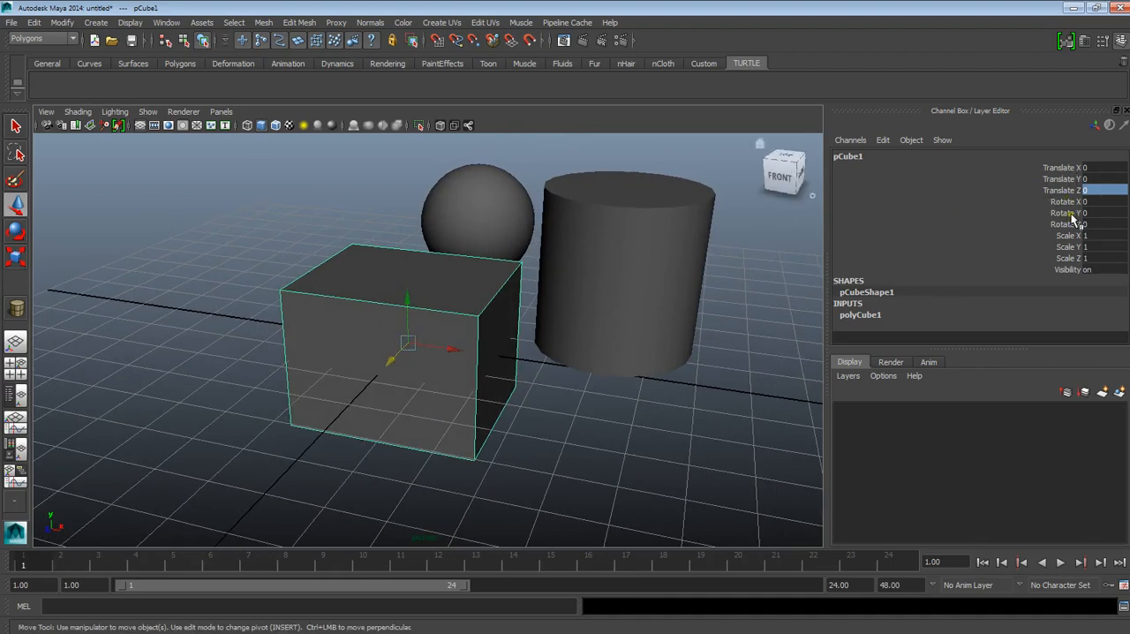
{"action": "mouse_move", "coordinate": [381, 388]}
{"action": "left_mouse_down", "text": "alt"}
{"action": "mouse_move", "coordinate": [396, 373]}
{"action": "mouse_move", "coordinate": [378, 408]}
{"action": "left_mouse_up", "text": "alt"}
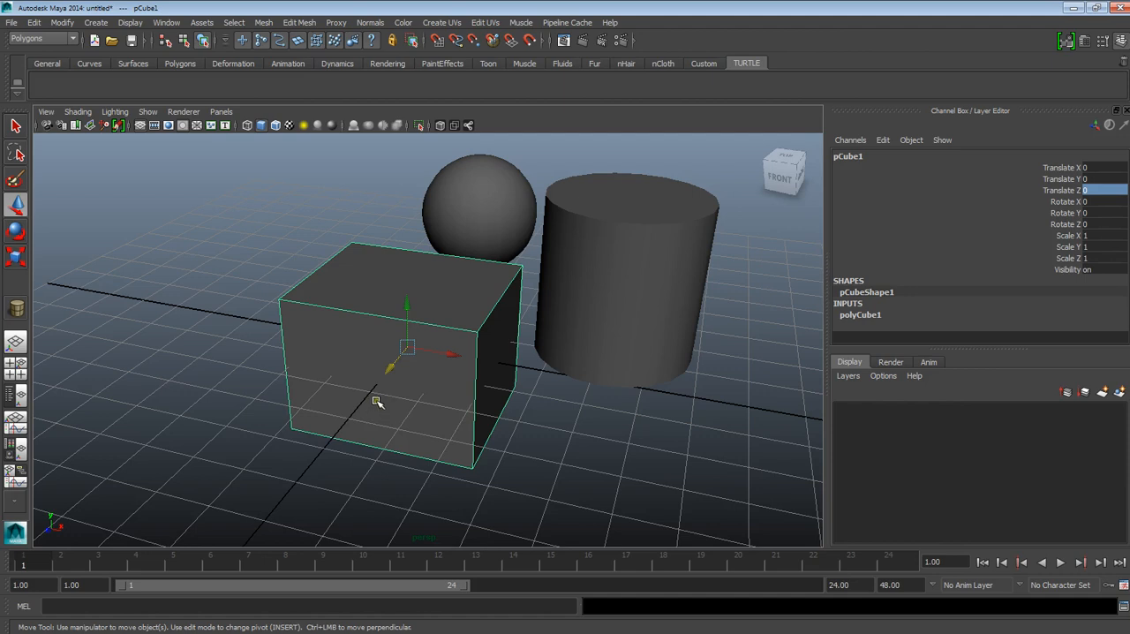
Step: Move the cube's pivot point outside the cube on its negative X side, about X -35.6, Y 6.4, Z 9.5
{"action": "key", "text": "Insert"}
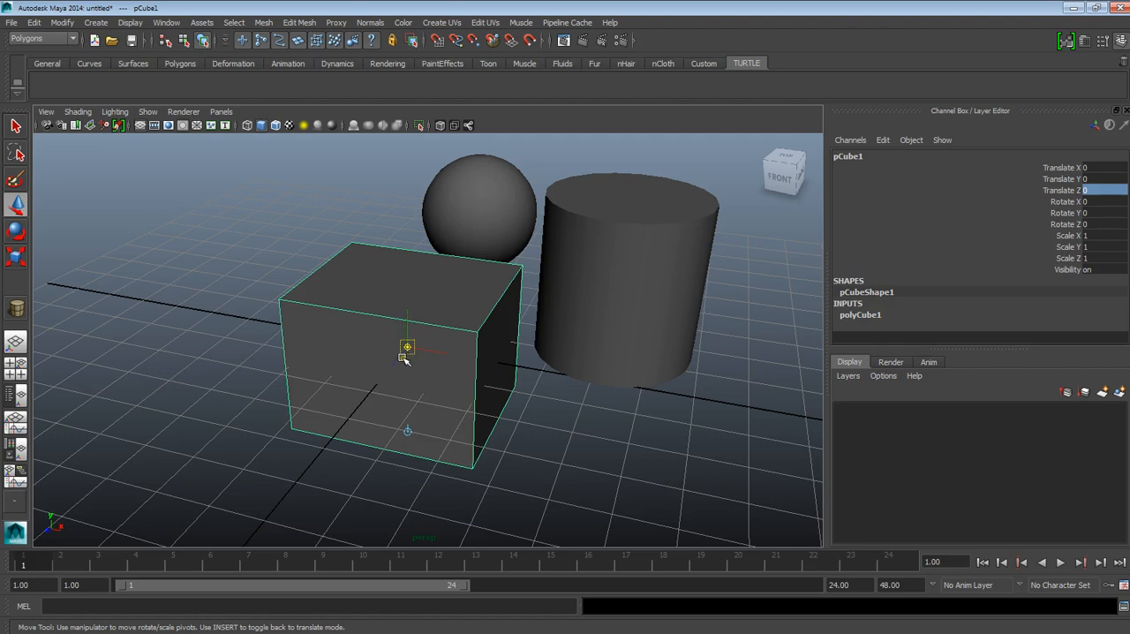
{"action": "key", "text": "Insert"}
{"action": "key", "text": "Insert"}
{"action": "mouse_move", "coordinate": [409, 349]}
{"action": "left_mouse_down"}
{"action": "mouse_move", "coordinate": [390, 348]}
{"action": "mouse_move", "coordinate": [404, 335]}
{"action": "mouse_move", "coordinate": [416, 352]}
{"action": "left_mouse_up"}
{"action": "left_click_drag", "start_coordinate": [432, 422], "coordinate": [450, 405]}
{"action": "left_click", "coordinate": [404, 346]}
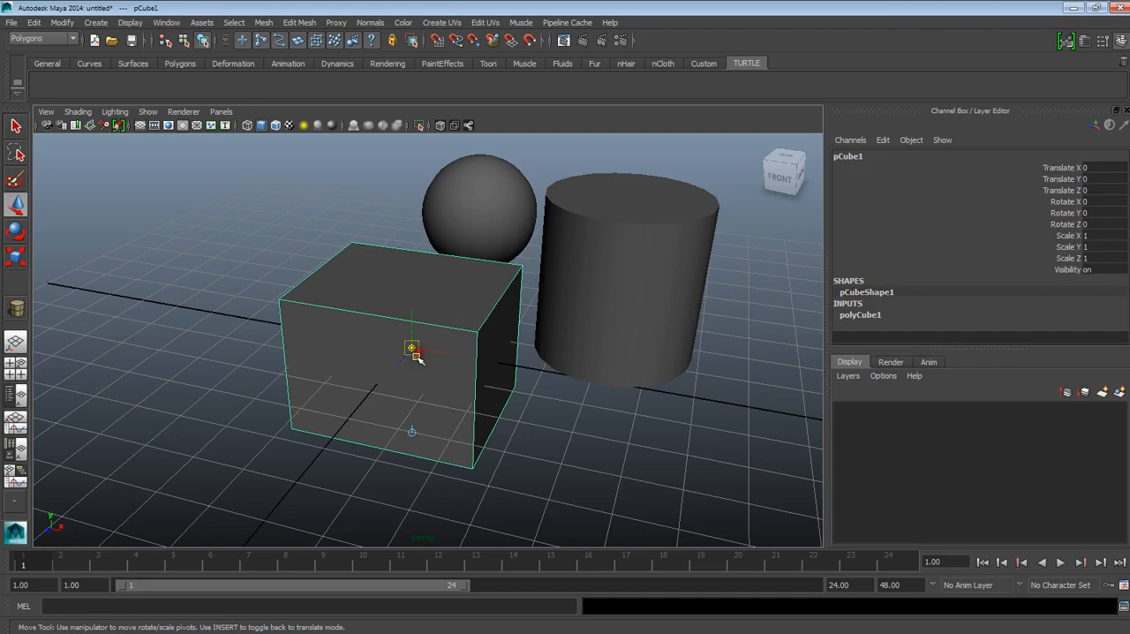
{"action": "left_click_drag", "start_coordinate": [413, 346], "coordinate": [242, 315]}
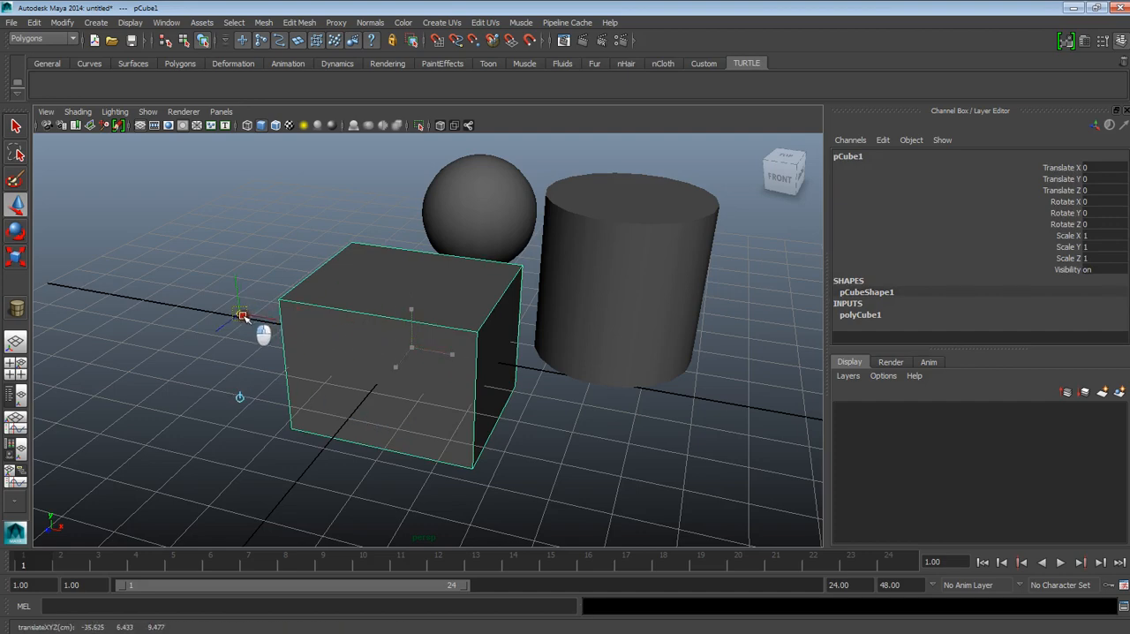
{"action": "key", "text": "Insert"}
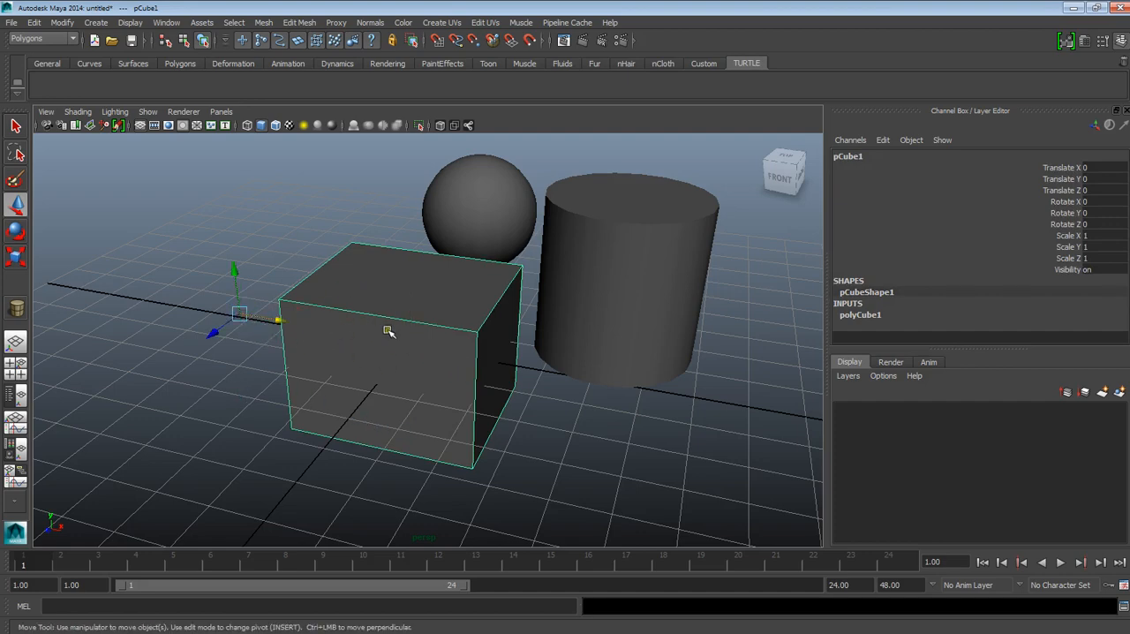
Step: Move the cube with its offset pivot to about X -48, Z 6.6 and leave it selected
{"action": "left_click_drag", "start_coordinate": [419, 393], "coordinate": [483, 427], "text": "alt"}
{"action": "left_click_drag", "start_coordinate": [377, 371], "coordinate": [253, 337]}
{"action": "left_click", "coordinate": [252, 311]}
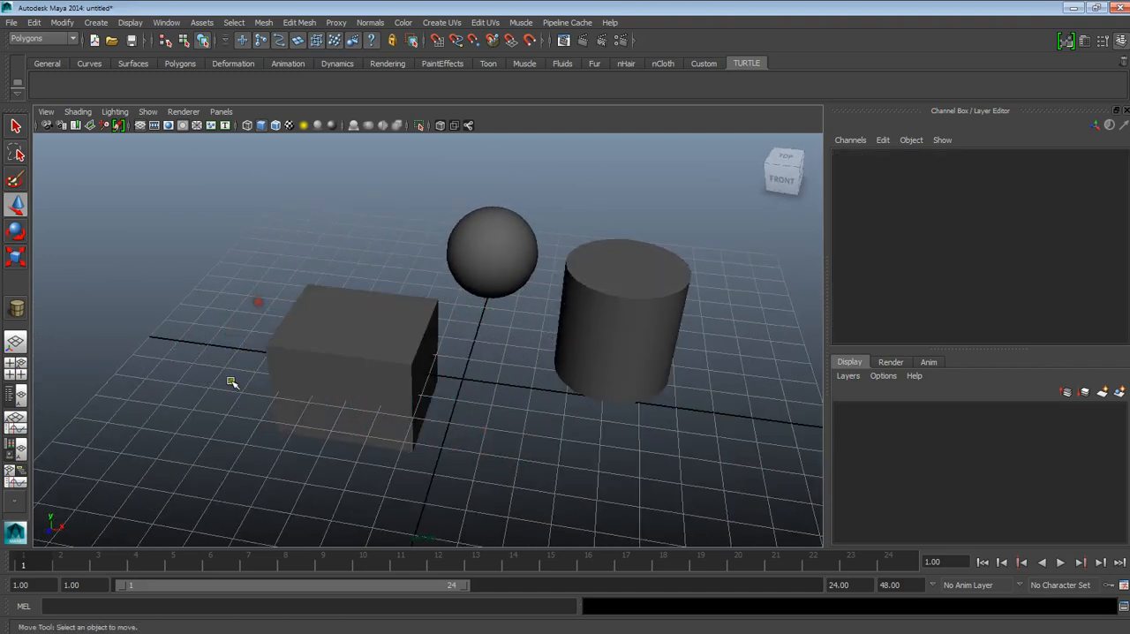
{"action": "left_click", "coordinate": [272, 351]}
{"action": "left_click_drag", "start_coordinate": [232, 353], "coordinate": [380, 364]}
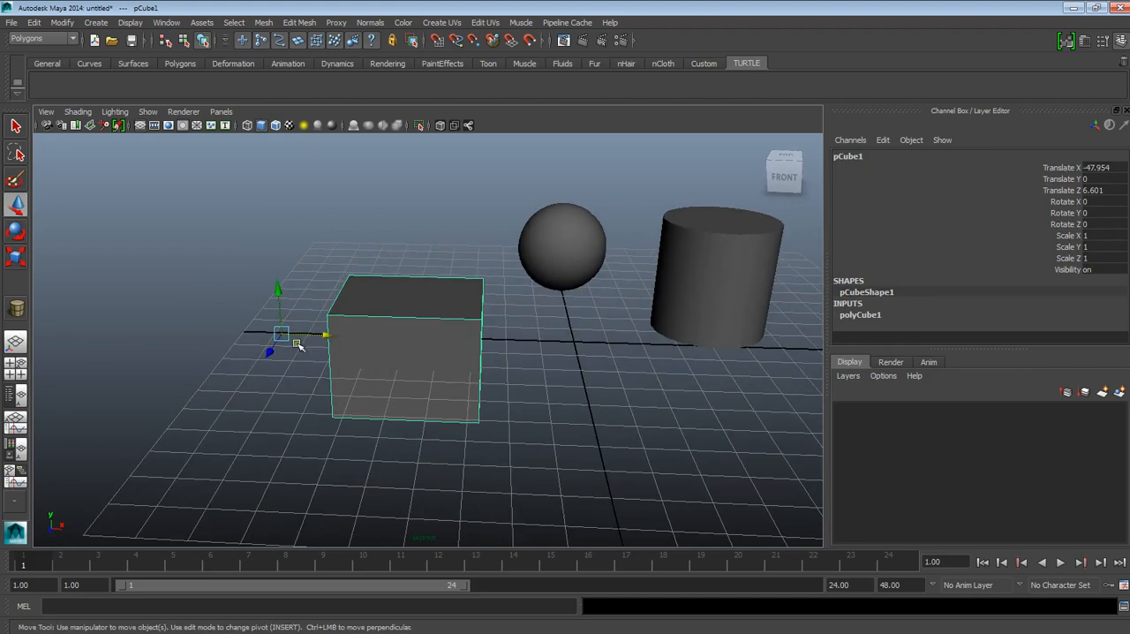
Step: Rotate the cube around its offset pivot to about Rotate Y -12.3 and Rotate Z 33.6
{"action": "left_click", "coordinate": [1065, 202]}
{"action": "key", "text": "e"}
{"action": "left_click_drag", "start_coordinate": [318, 347], "coordinate": [295, 261]}
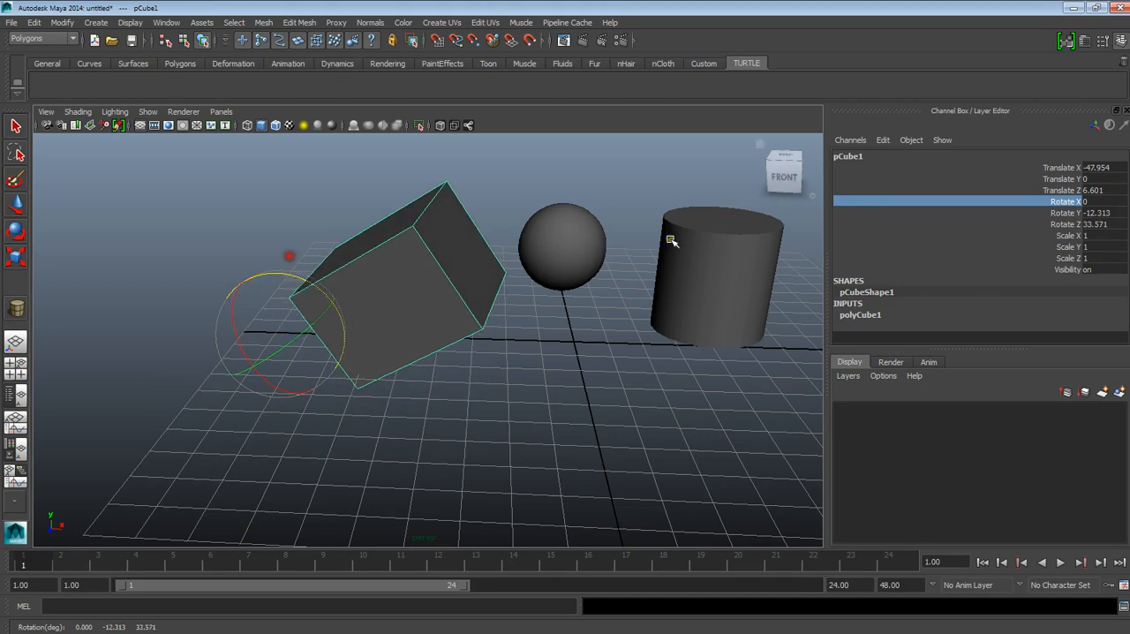
Step: Set the rotated cube's Scale X to 3 so that it stretches from its offset pivot
{"action": "left_click", "coordinate": [1063, 237]}
{"action": "left_click", "coordinate": [1089, 236]}
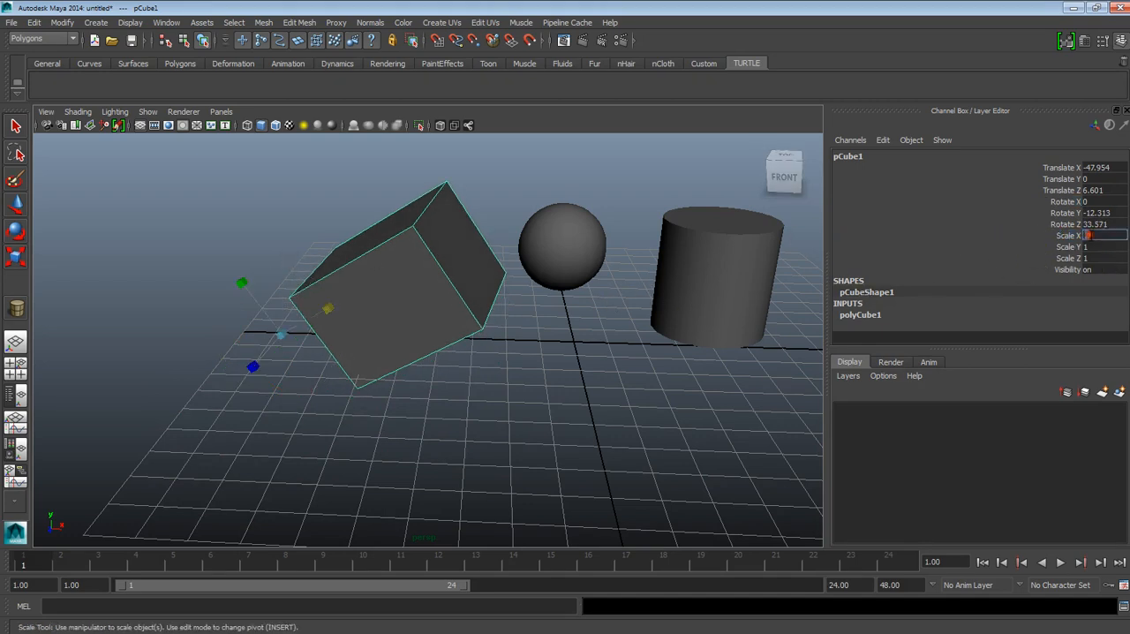
{"action": "type", "text": "3"}
{"action": "key", "text": "Return"}
{"action": "scroll", "coordinate": [713, 295], "scroll_direction": "down", "scroll_amount": 5}
{"action": "left_click_drag", "start_coordinate": [640, 308], "coordinate": [642, 339], "text": "alt"}
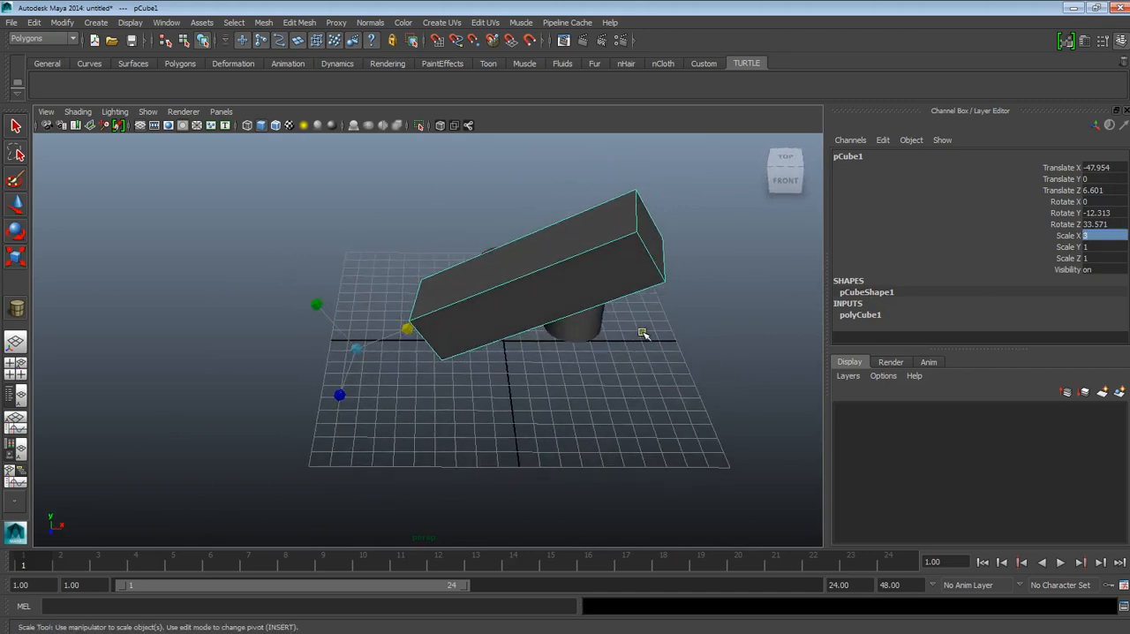
Step: Undo the cube's scaling, rotation and moves until it is back at the grid's origin
{"action": "key", "text": "ctrl+z"}
{"action": "key", "text": "ctrl+z"}
{"action": "key", "text": "ctrl+z"}
{"action": "key", "text": "ctrl+z"}
{"action": "key", "text": "ctrl+z"}
{"action": "key", "text": "ctrl+z"}
{"action": "key", "text": "ctrl+z"}
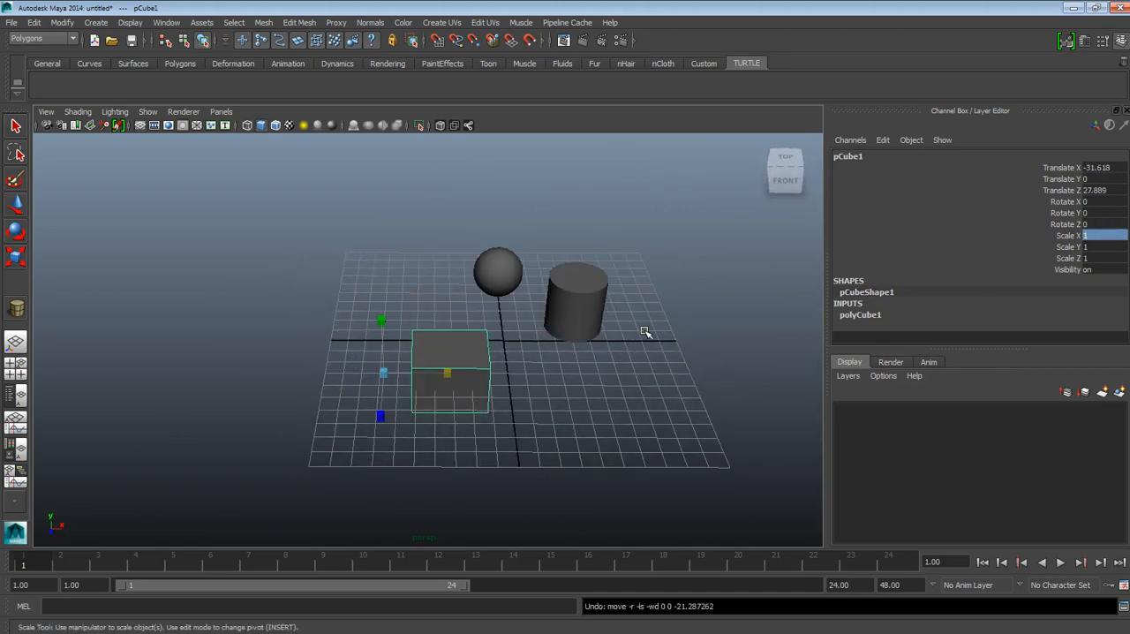
{"action": "key", "text": "ctrl+z"}
{"action": "key", "text": "ctrl+z"}
{"action": "key", "text": "ctrl+z"}
{"action": "key", "text": "ctrl+z"}
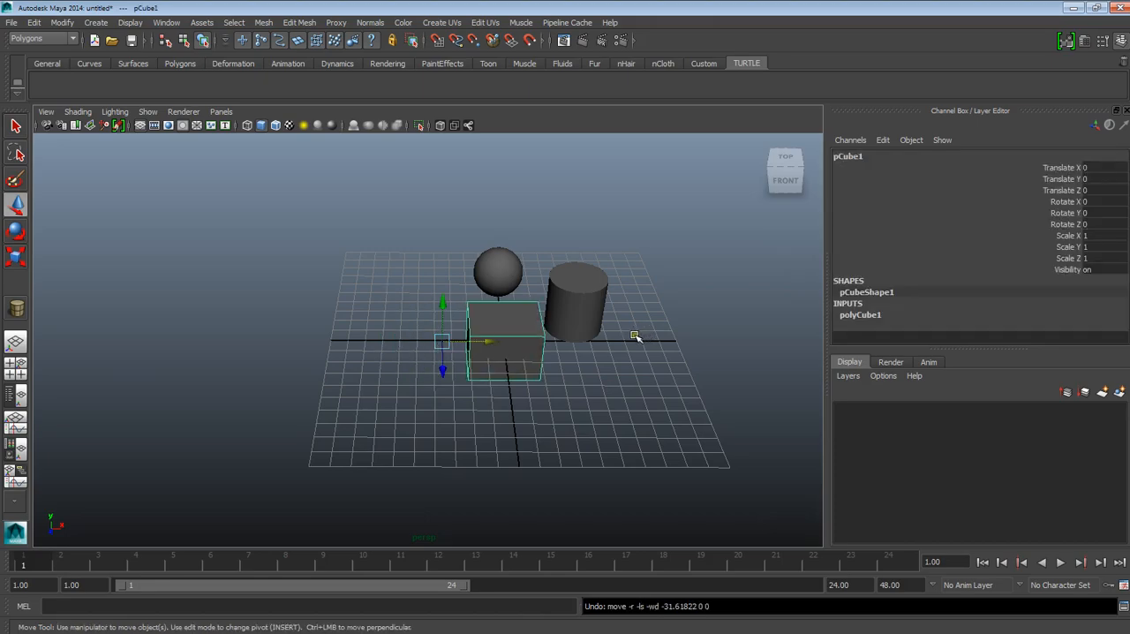
Step: Examine the cube's corners and its pivot point from several angles and distances
{"action": "scroll", "coordinate": [576, 355], "scroll_direction": "up", "scroll_amount": 5}
{"action": "left_click_drag", "start_coordinate": [578, 368], "coordinate": [609, 358], "text": "alt"}
{"action": "middle_click_drag", "start_coordinate": [609, 357], "coordinate": [521, 333], "text": "alt"}
{"action": "right_click_drag", "start_coordinate": [521, 336], "coordinate": [549, 415], "text": "alt"}
{"action": "left_click_drag", "start_coordinate": [547, 413], "coordinate": [515, 411], "text": "alt"}
{"action": "middle_click_drag", "start_coordinate": [515, 412], "coordinate": [464, 410], "text": "alt"}
{"action": "left_click_drag", "start_coordinate": [471, 407], "coordinate": [528, 330], "text": "alt"}
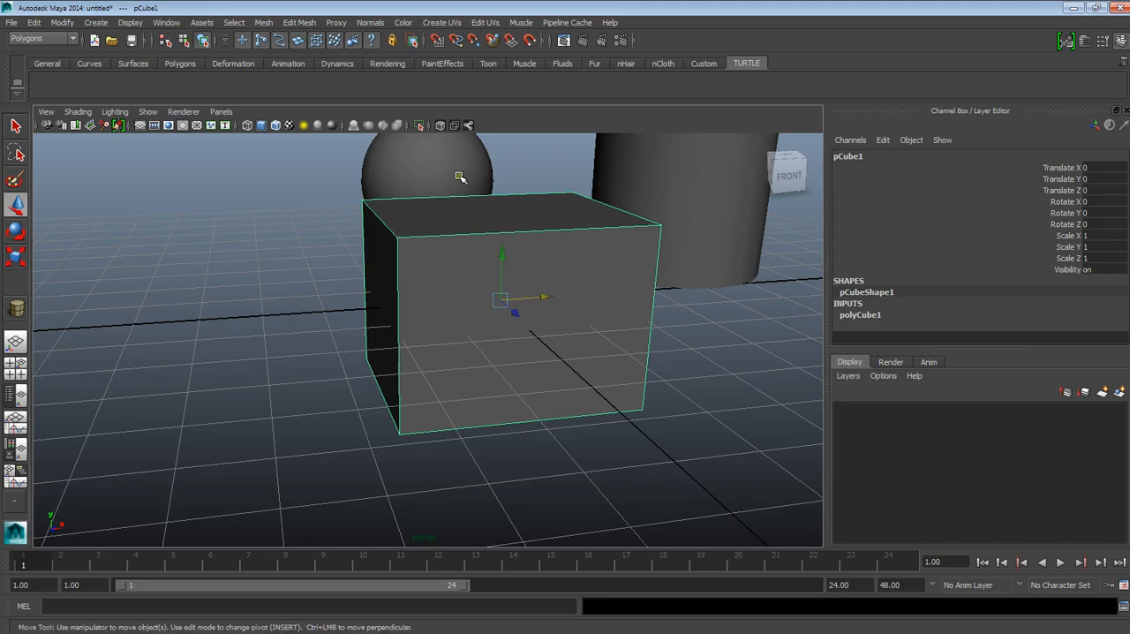
{"action": "scroll", "coordinate": [404, 202], "scroll_direction": "down", "scroll_amount": 3}
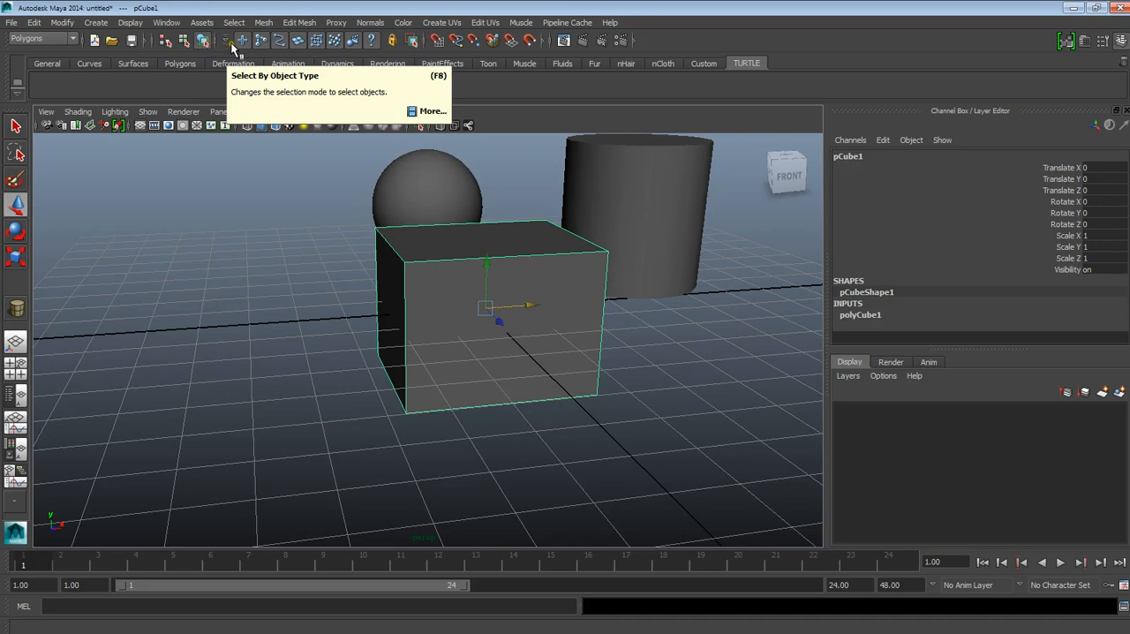
{"action": "left_click_drag", "start_coordinate": [521, 300], "coordinate": [489, 344], "text": "alt"}
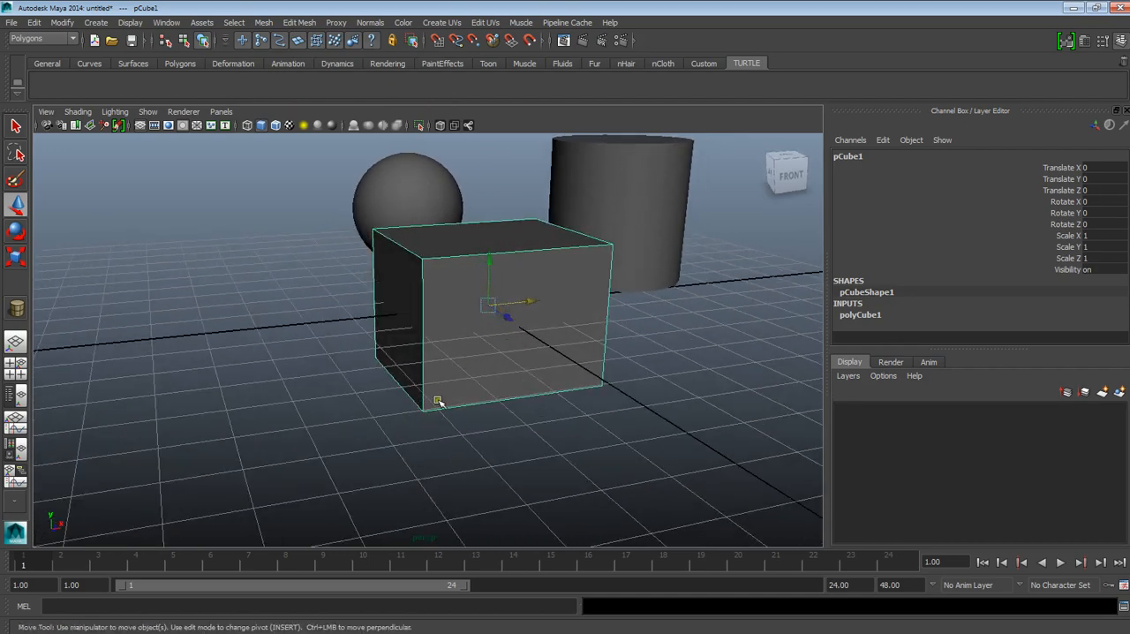
{"action": "left_click_drag", "start_coordinate": [437, 407], "coordinate": [418, 405], "text": "alt"}
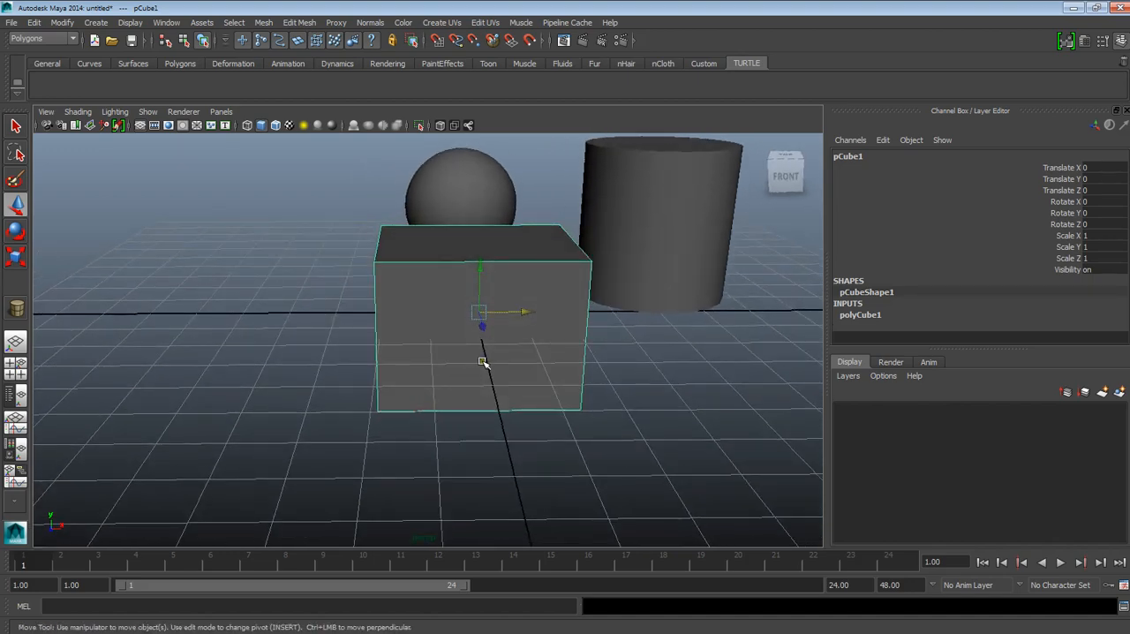
Step: Snap the cube's pivot point to its lower front corner on the negative X side, using snap to points
{"action": "key", "text": "Insert"}
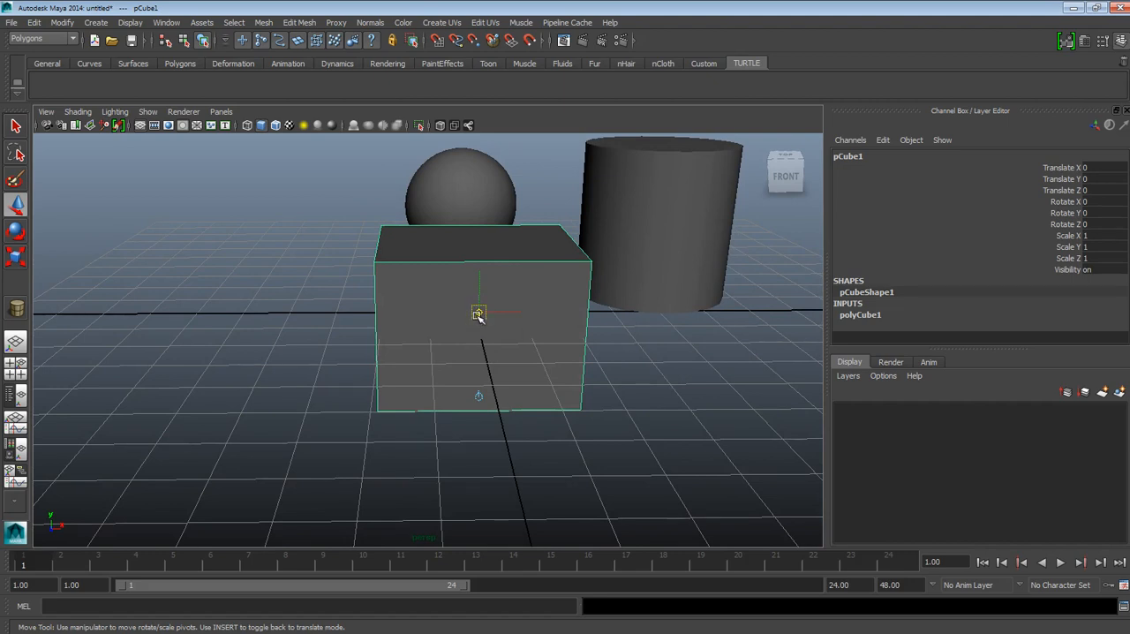
{"action": "left_click", "coordinate": [474, 42]}
{"action": "left_click_drag", "start_coordinate": [478, 312], "coordinate": [388, 252]}
{"action": "mouse_move", "coordinate": [446, 221]}
{"action": "left_mouse_down"}
{"action": "mouse_move", "coordinate": [569, 227]}
{"action": "mouse_move", "coordinate": [601, 287]}
{"action": "mouse_move", "coordinate": [377, 267]}
{"action": "mouse_move", "coordinate": [379, 417]}
{"action": "mouse_move", "coordinate": [520, 441]}
{"action": "mouse_move", "coordinate": [379, 434]}
{"action": "mouse_move", "coordinate": [421, 432]}
{"action": "mouse_move", "coordinate": [391, 404]}
{"action": "mouse_move", "coordinate": [389, 417]}
{"action": "mouse_move", "coordinate": [406, 413]}
{"action": "mouse_move", "coordinate": [383, 408]}
{"action": "mouse_move", "coordinate": [379, 385]}
{"action": "left_mouse_up"}
{"action": "key", "text": "Insert"}
{"action": "left_click_drag", "start_coordinate": [476, 295], "coordinate": [449, 357], "text": "alt"}
{"action": "key", "text": "ctrl+z"}
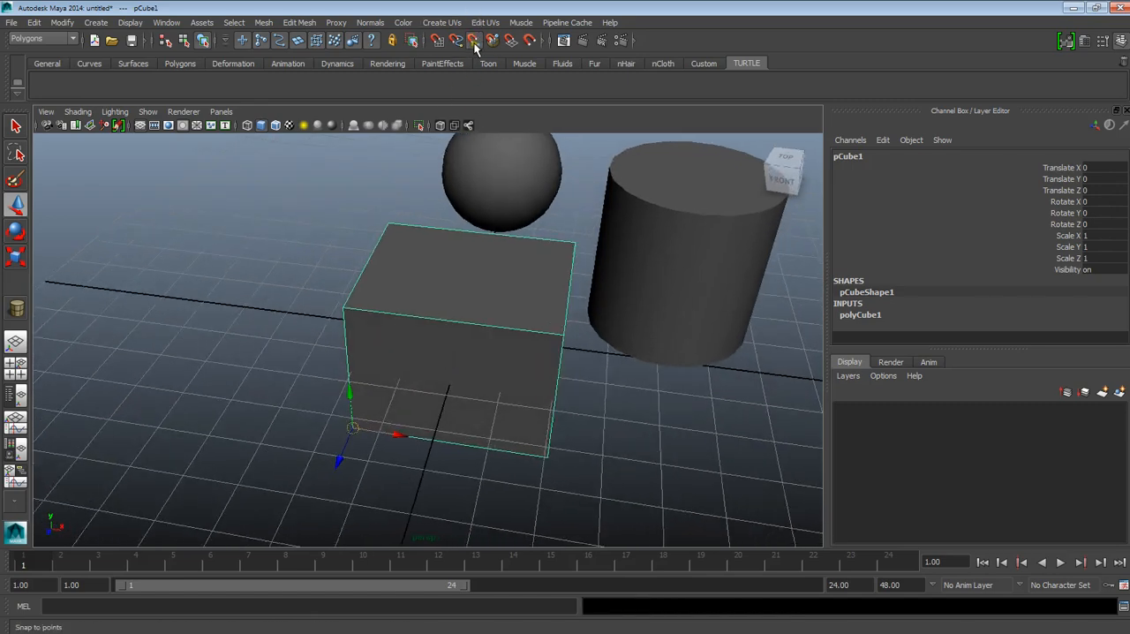
Step: Move the cube to about X -22.6 and rotate it around its corner pivot
{"action": "left_click_drag", "start_coordinate": [457, 273], "coordinate": [360, 390], "text": "alt"}
{"action": "left_click", "coordinate": [15, 232]}
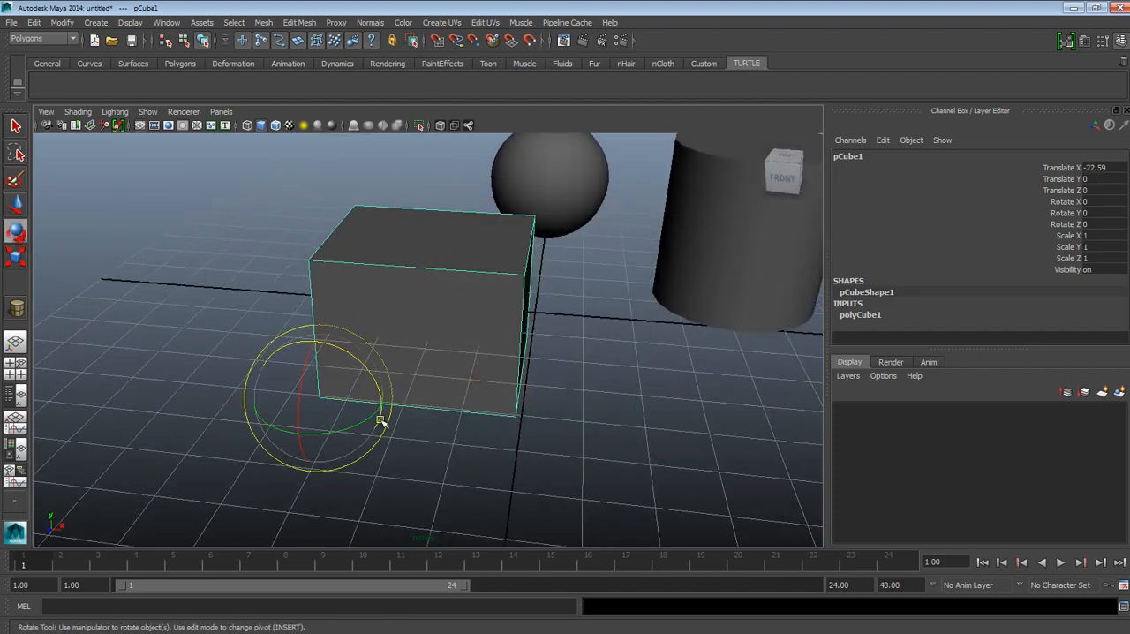
{"action": "left_click_drag", "start_coordinate": [336, 427], "coordinate": [449, 267]}
{"action": "key", "text": "r"}
Step: Undo the cube's rotation, move and corner pivot placement, and return to the Move tool
{"action": "key", "text": "ctrl+z"}
{"action": "key", "text": "ctrl+z"}
{"action": "key", "text": "ctrl+z"}
{"action": "key", "text": "ctrl+z"}
{"action": "key", "text": "ctrl+z"}
{"action": "key", "text": "ctrl+z"}
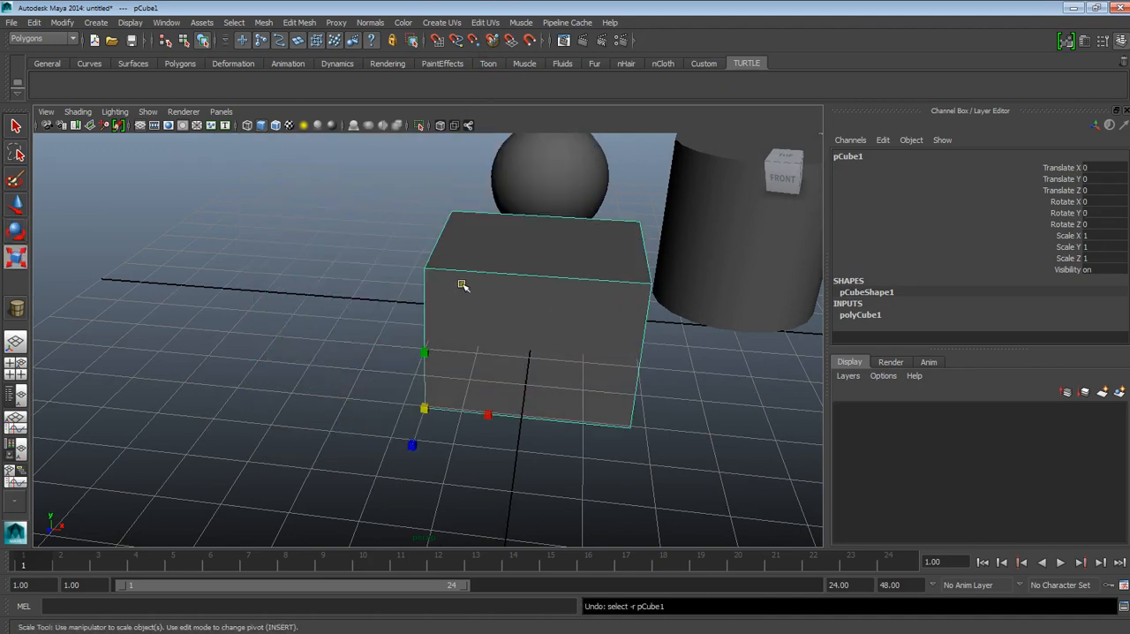
{"action": "key", "text": "ctrl+z"}
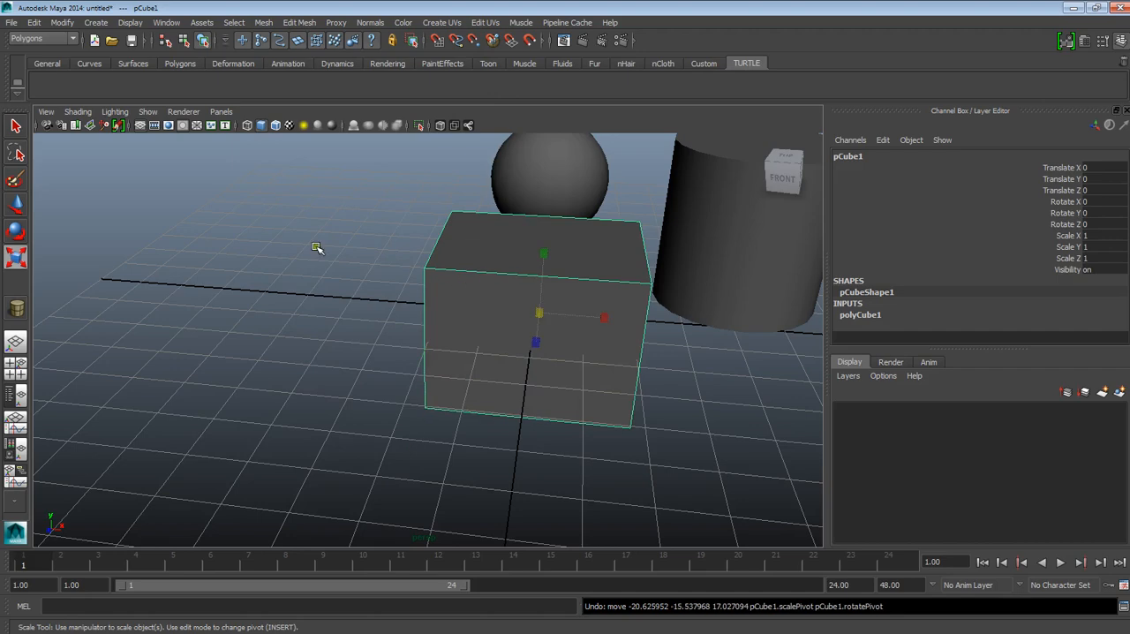
{"action": "key", "text": "w"}
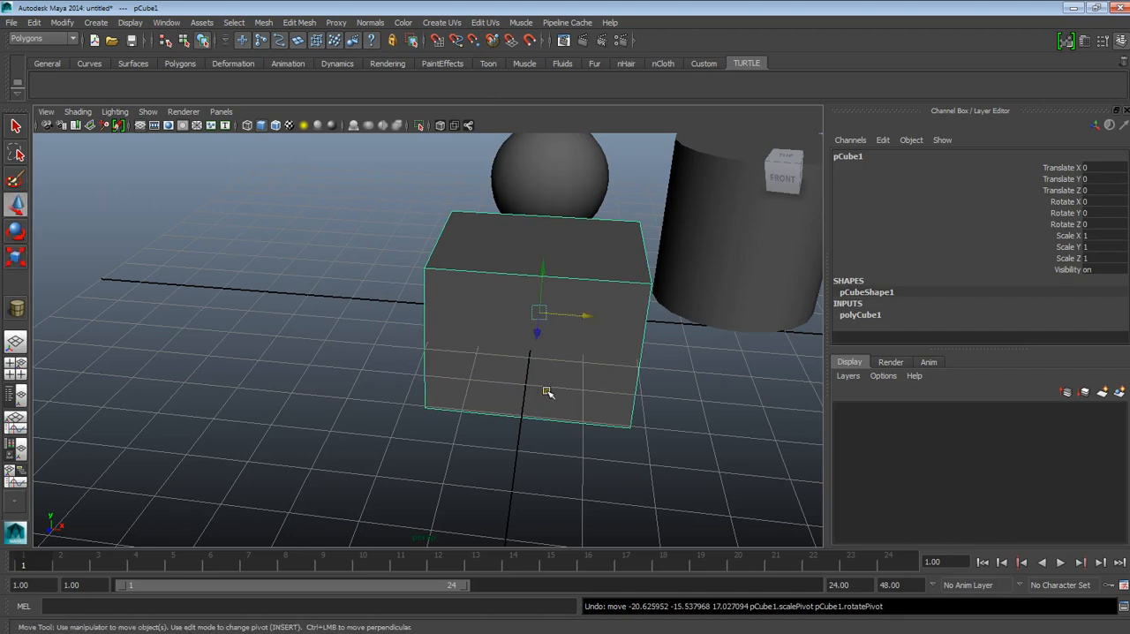
{"action": "left_click_drag", "start_coordinate": [555, 365], "coordinate": [535, 391], "text": "alt"}
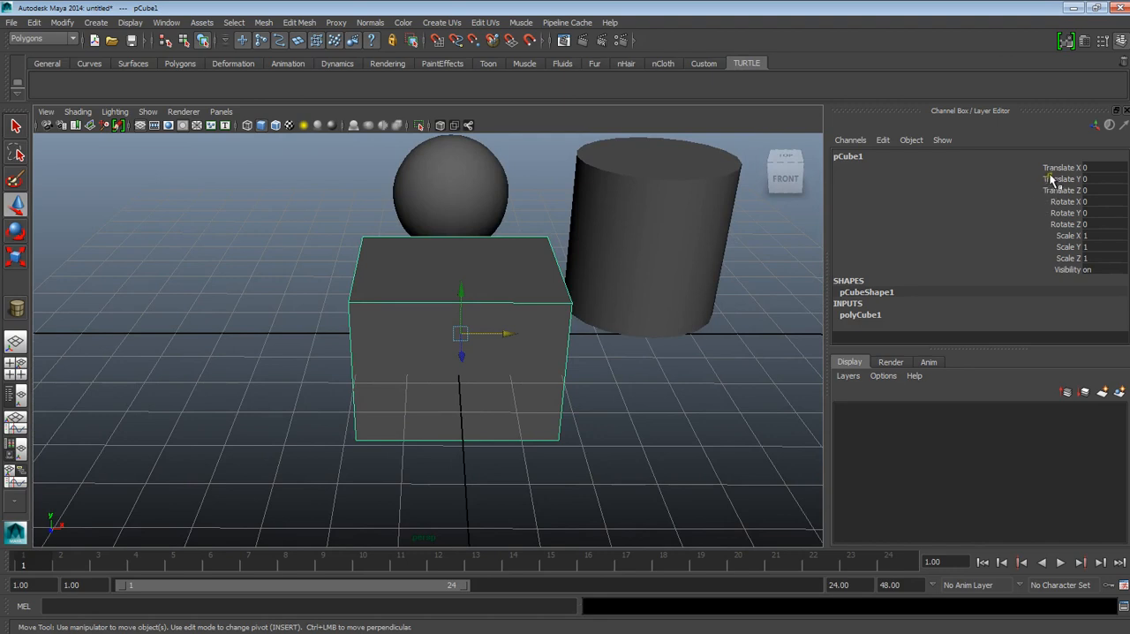
Step: Set the cube's Translate X and Translate Z to 15
{"action": "double_click", "coordinate": [1089, 168]}
{"action": "type", "text": "1.5"}
{"action": "key", "text": "Return"}
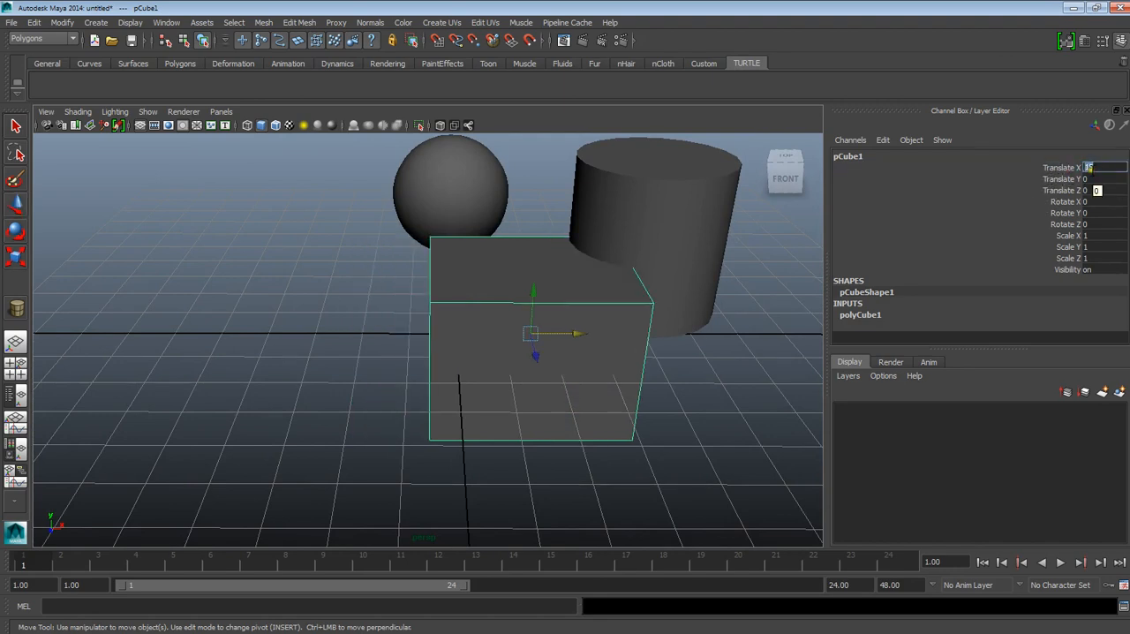
{"action": "double_click", "coordinate": [1091, 190]}
{"action": "type", "text": "15"}
{"action": "key", "text": "Return"}
{"action": "scroll", "coordinate": [777, 363], "scroll_direction": "down", "scroll_amount": 5}
{"action": "left_click_drag", "start_coordinate": [631, 372], "coordinate": [704, 406], "text": "alt"}
{"action": "scroll", "coordinate": [610, 396], "scroll_direction": "up", "scroll_amount": 5}
{"action": "left_click_drag", "start_coordinate": [539, 390], "coordinate": [590, 423], "text": "alt"}
{"action": "left_click_drag", "start_coordinate": [481, 314], "coordinate": [503, 326], "text": "alt"}
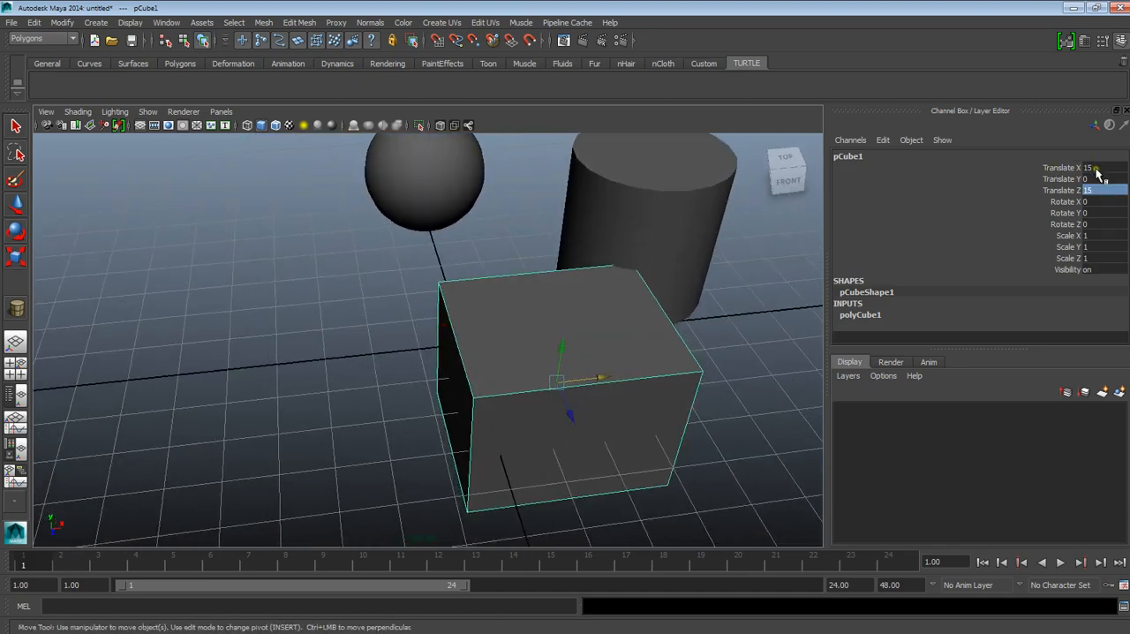
{"action": "left_click_drag", "start_coordinate": [605, 345], "coordinate": [618, 393], "text": "alt"}
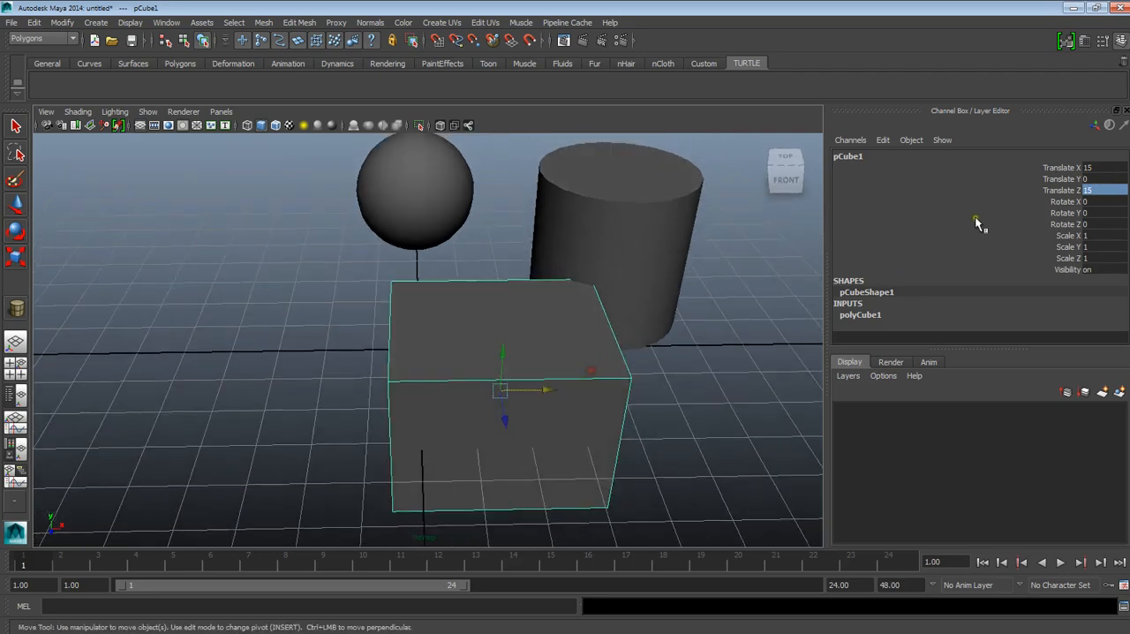
Step: Slide the cube's Translate Z channel interactively in the viewport to about 7.1
{"action": "left_click", "coordinate": [1051, 191]}
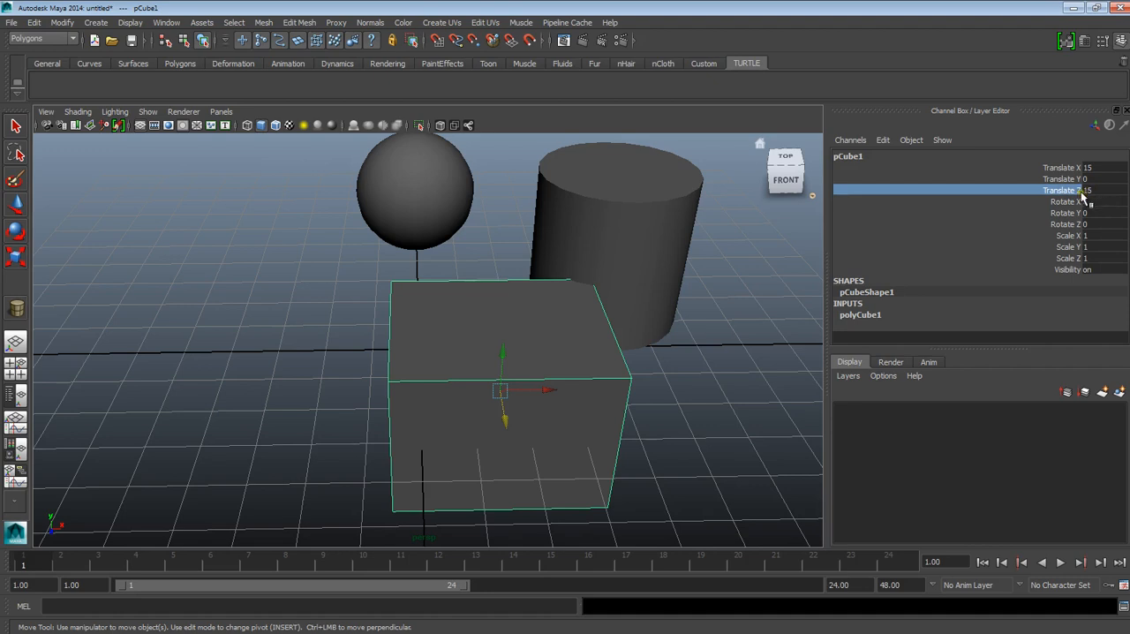
{"action": "left_click", "coordinate": [1063, 215]}
{"action": "left_click", "coordinate": [1064, 189]}
{"action": "middle_click_drag", "start_coordinate": [714, 215], "coordinate": [685, 293], "text": "alt"}
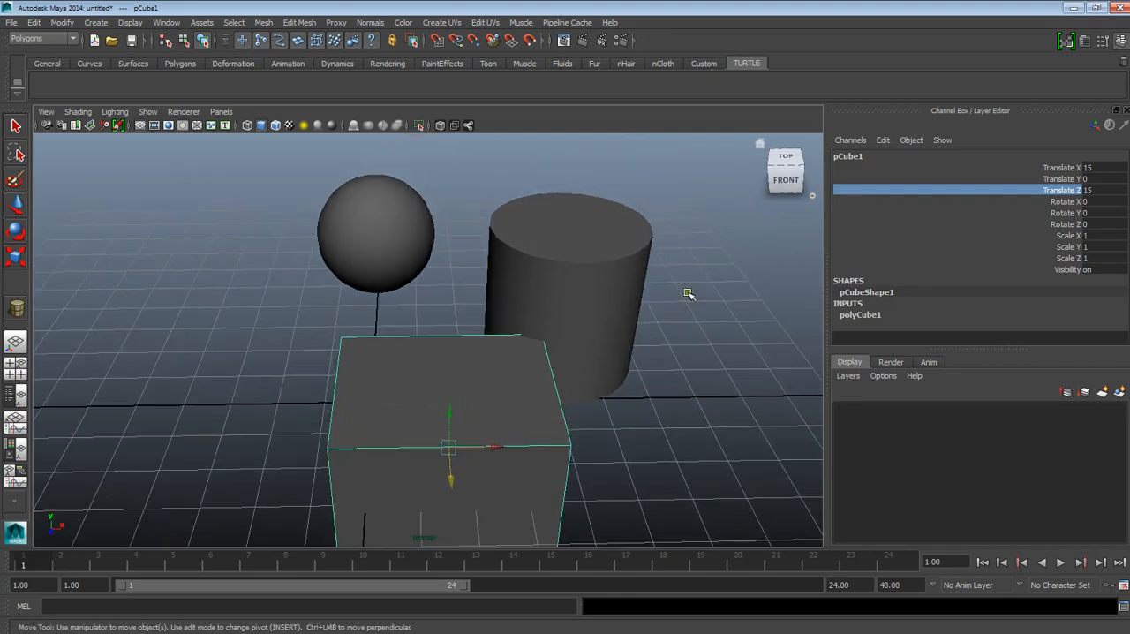
{"action": "middle_click_drag", "start_coordinate": [717, 201], "coordinate": [654, 187]}
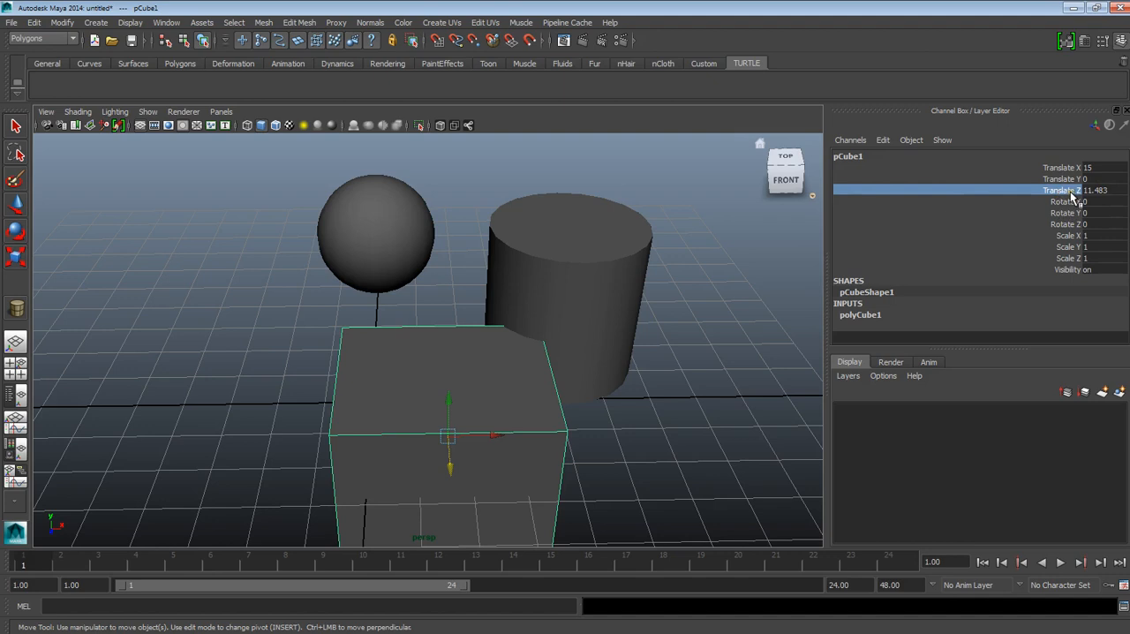
{"action": "middle_click_drag", "start_coordinate": [719, 209], "coordinate": [814, 218]}
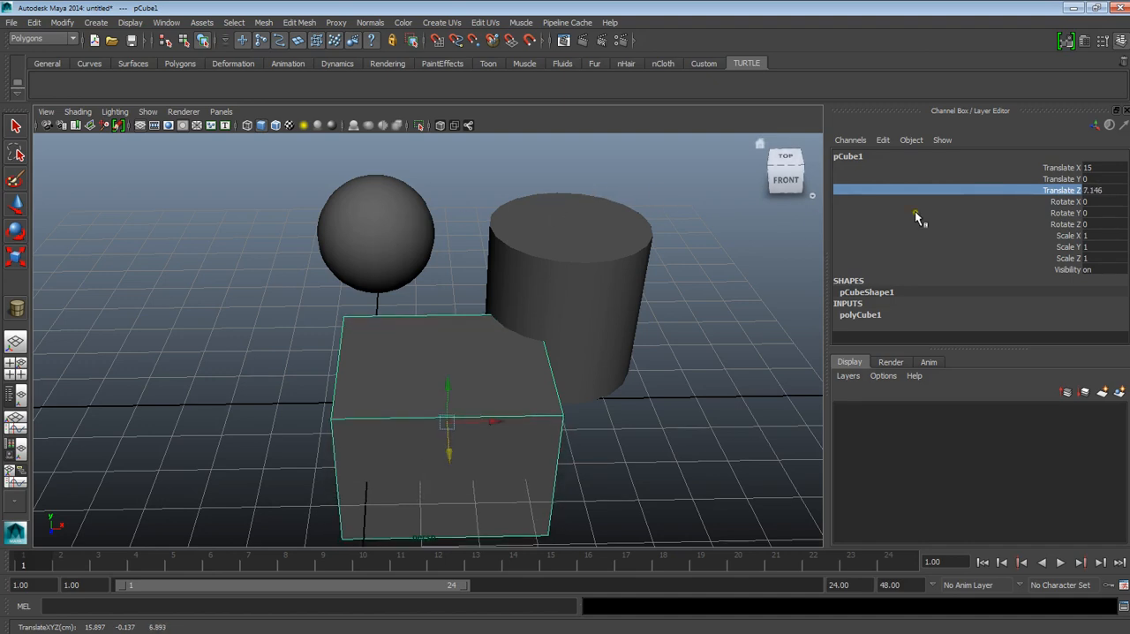
{"action": "left_click", "coordinate": [1091, 191]}
{"action": "middle_click_drag", "start_coordinate": [709, 196], "coordinate": [1045, 216]}
Step: Set the cube's Translate Z and Translate X to 0
{"action": "left_click", "coordinate": [1102, 192]}
{"action": "type", "text": "0"}
{"action": "key", "text": "Return"}
{"action": "left_click", "coordinate": [1089, 168]}
{"action": "type", "text": "0"}
{"action": "key", "text": "Return"}
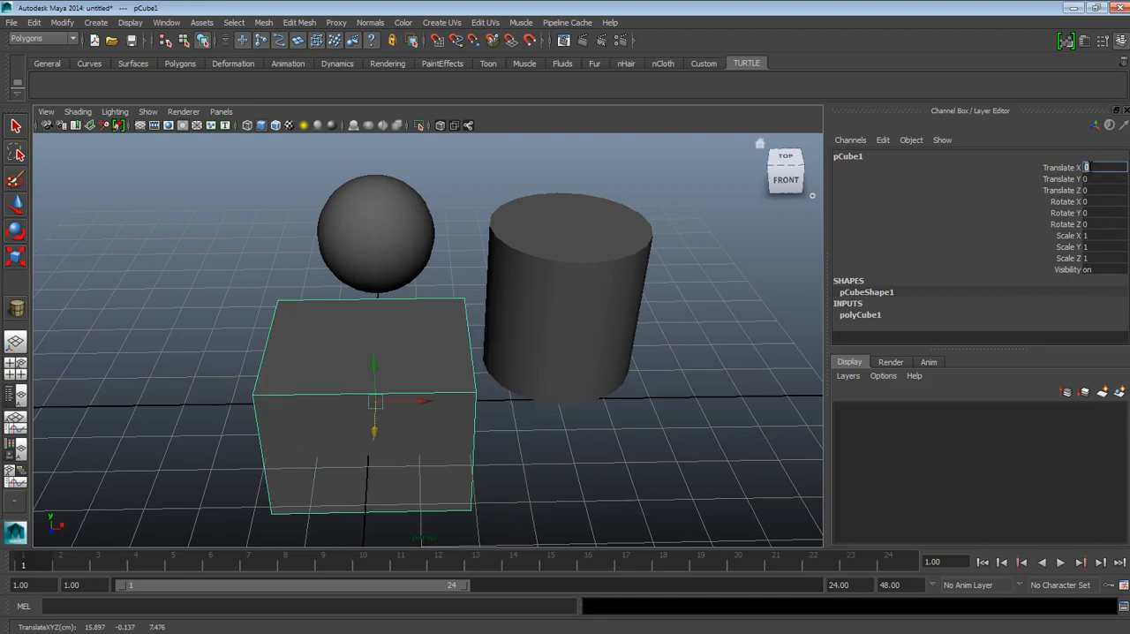
Step: Slide Translate X to about 4, and all three translate channels together to about X -8.9, Y -12.9, Z -12.9
{"action": "left_click", "coordinate": [1061, 168]}
{"action": "middle_click_drag", "start_coordinate": [706, 185], "coordinate": [723, 178]}
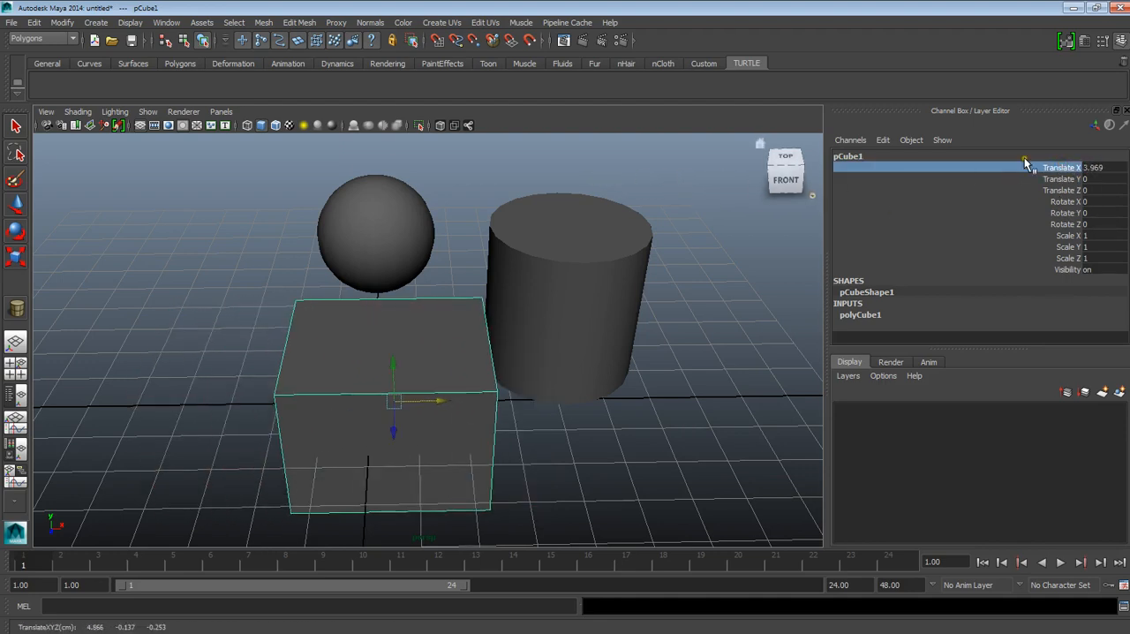
{"action": "left_click_drag", "start_coordinate": [1065, 169], "coordinate": [1062, 190]}
{"action": "middle_click_drag", "start_coordinate": [719, 199], "coordinate": [714, 177]}
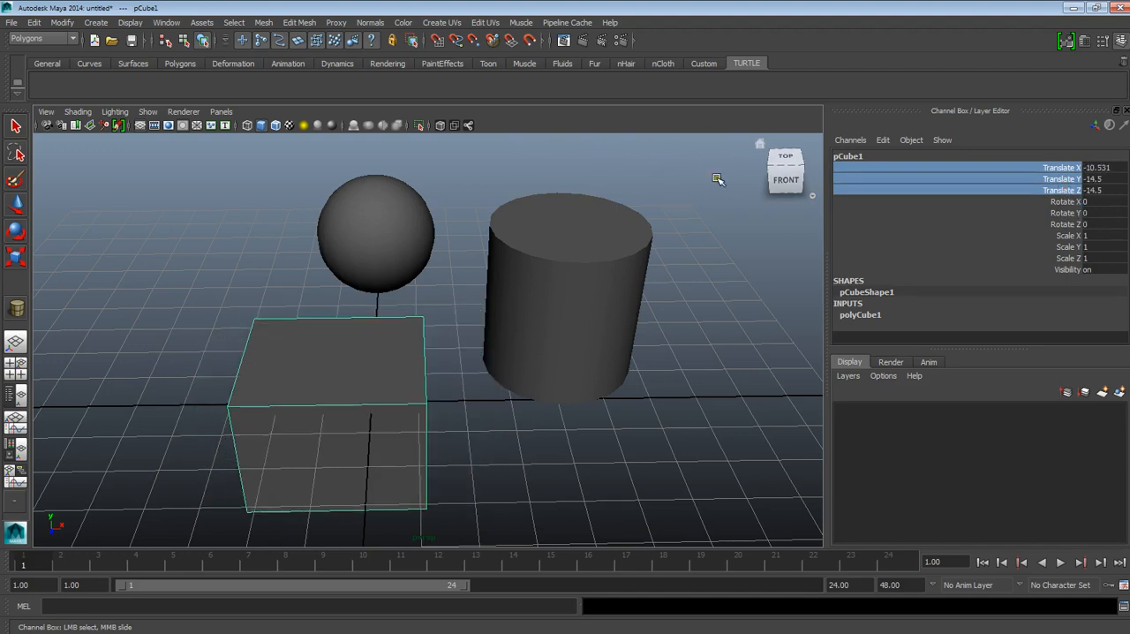
Step: Reset the cube's Translate X, Translate Y and Translate Z to 0 and activate the Move tool
{"action": "left_click", "coordinate": [1105, 168]}
{"action": "type", "text": "0"}
{"action": "left_click", "coordinate": [1100, 180]}
{"action": "type", "text": "0"}
{"action": "left_click", "coordinate": [1099, 190]}
{"action": "type", "text": "0"}
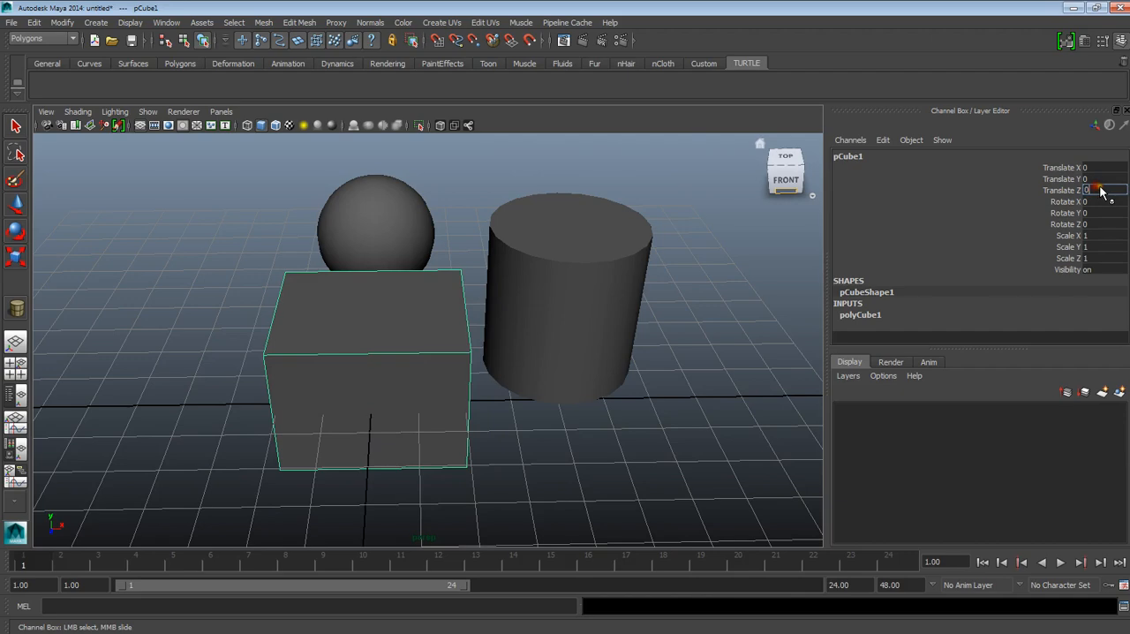
{"action": "left_click", "coordinate": [731, 358]}
{"action": "key", "text": "w"}
Step: Examine the cube, sphere and cylinder in the perspective view from several angles and distances
{"action": "right_click_drag", "start_coordinate": [731, 358], "coordinate": [459, 397], "text": "alt"}
{"action": "left_click_drag", "start_coordinate": [459, 397], "coordinate": [578, 424], "text": "alt"}
{"action": "left_click", "coordinate": [470, 377]}
{"action": "left_click_drag", "start_coordinate": [471, 377], "coordinate": [543, 400], "text": "alt"}
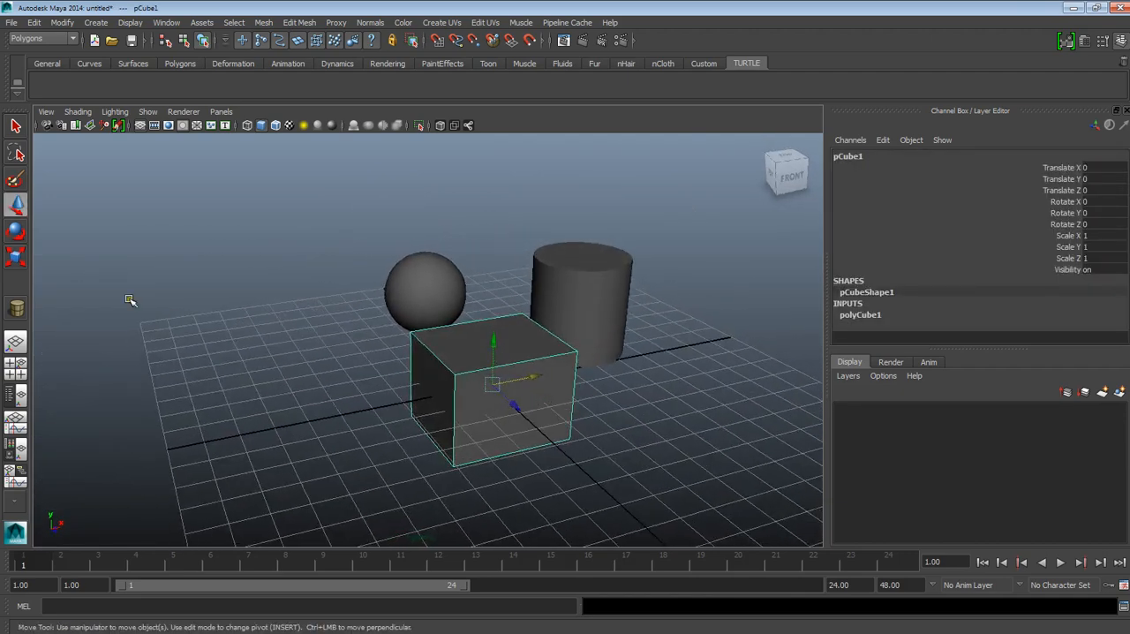
{"action": "left_click_drag", "start_coordinate": [512, 311], "coordinate": [484, 432], "text": "alt"}
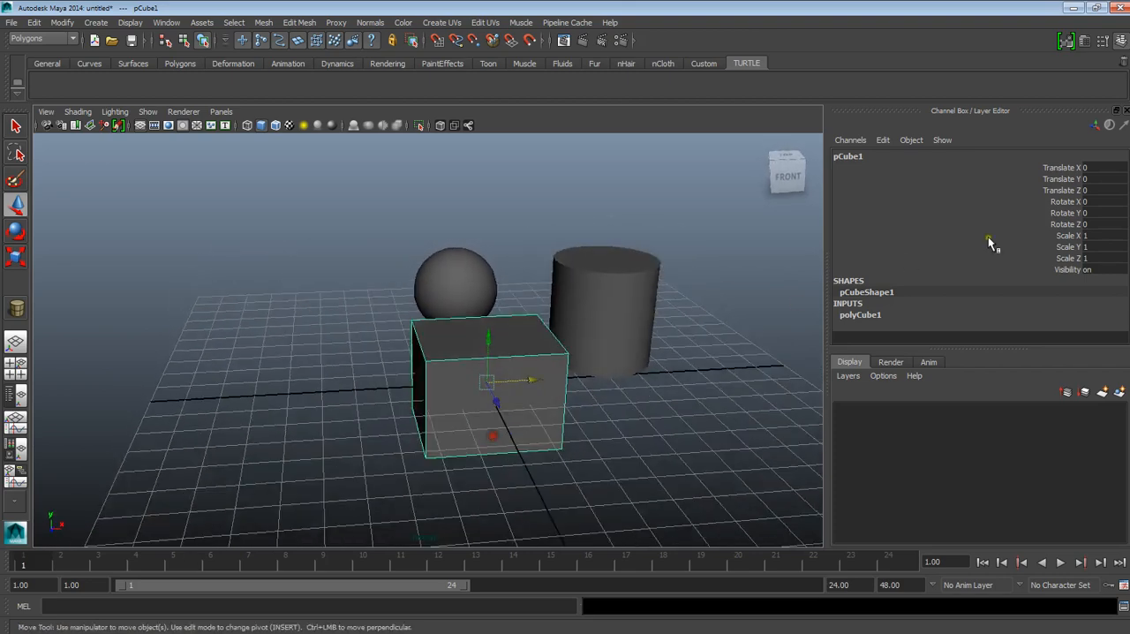
{"action": "right_click_drag", "start_coordinate": [601, 384], "coordinate": [498, 353], "text": "alt"}
{"action": "left_click_drag", "start_coordinate": [498, 353], "coordinate": [543, 405], "text": "alt"}
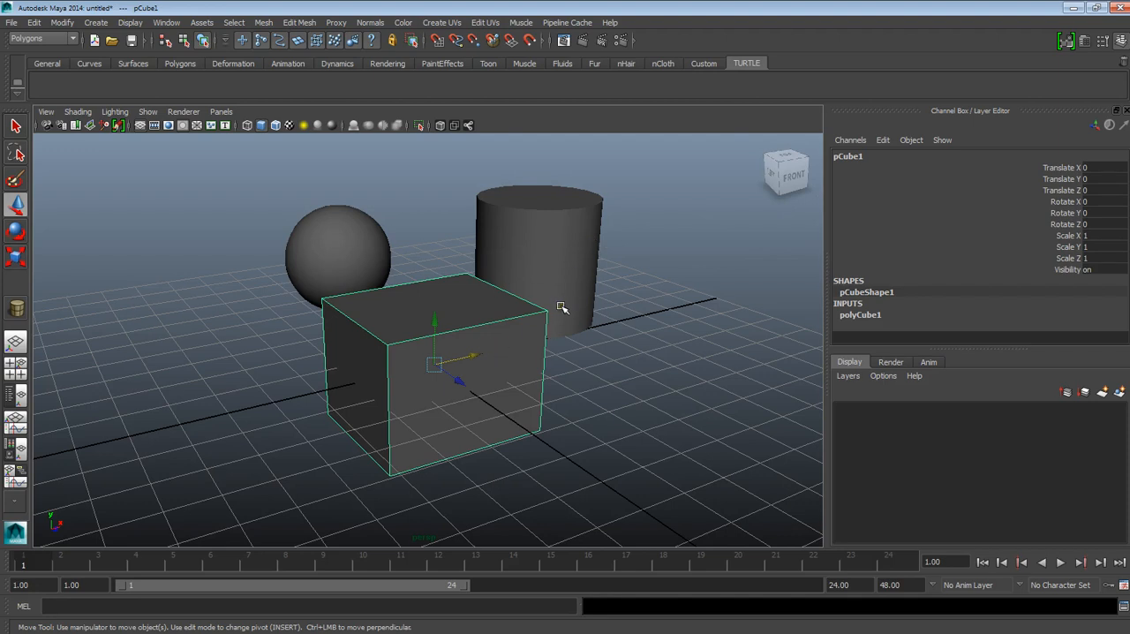
{"action": "scroll", "coordinate": [568, 302], "scroll_direction": "down", "scroll_amount": 2}
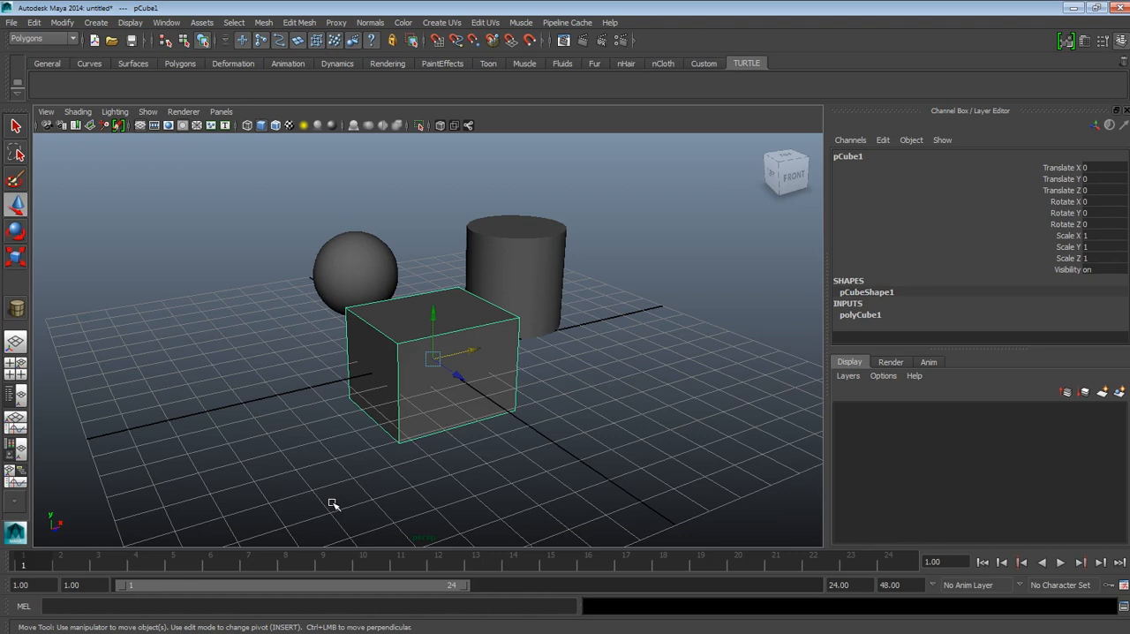
Step: Switch to the four-view layout and display the top view smooth shaded with the cube deselected
{"action": "key", "text": "space"}
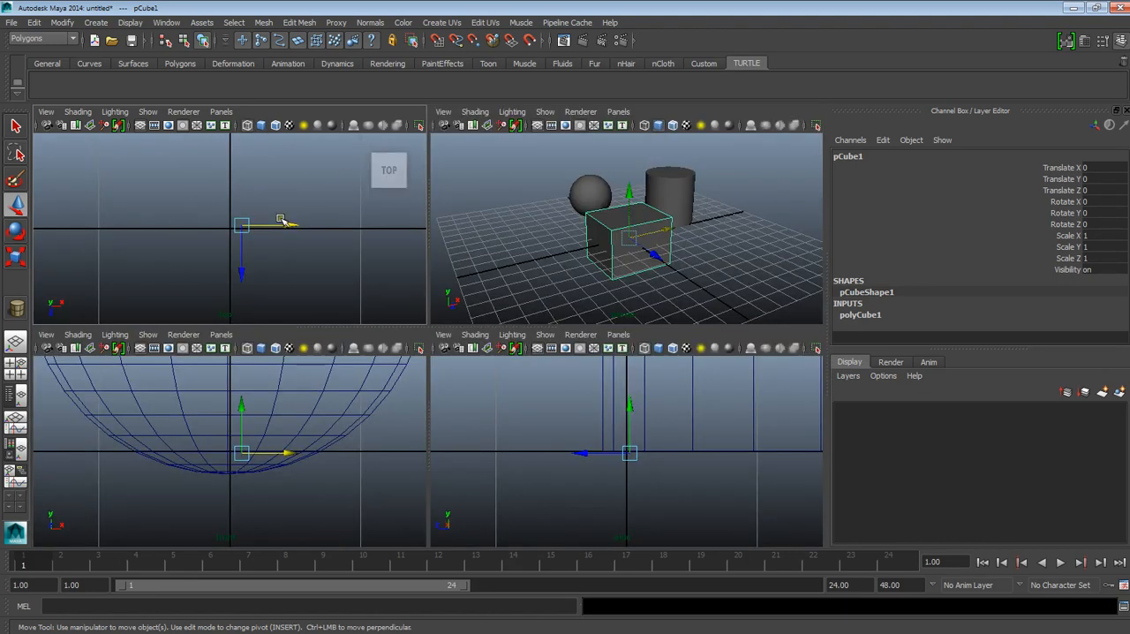
{"action": "scroll", "coordinate": [304, 236], "scroll_direction": "up", "scroll_amount": 8}
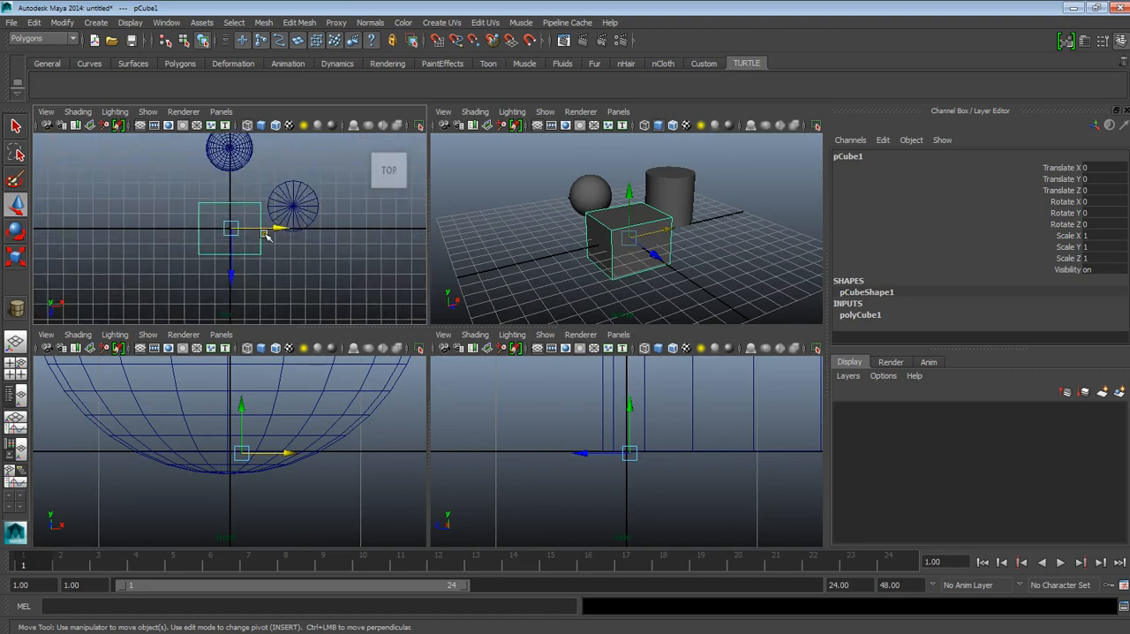
{"action": "left_click", "coordinate": [343, 267]}
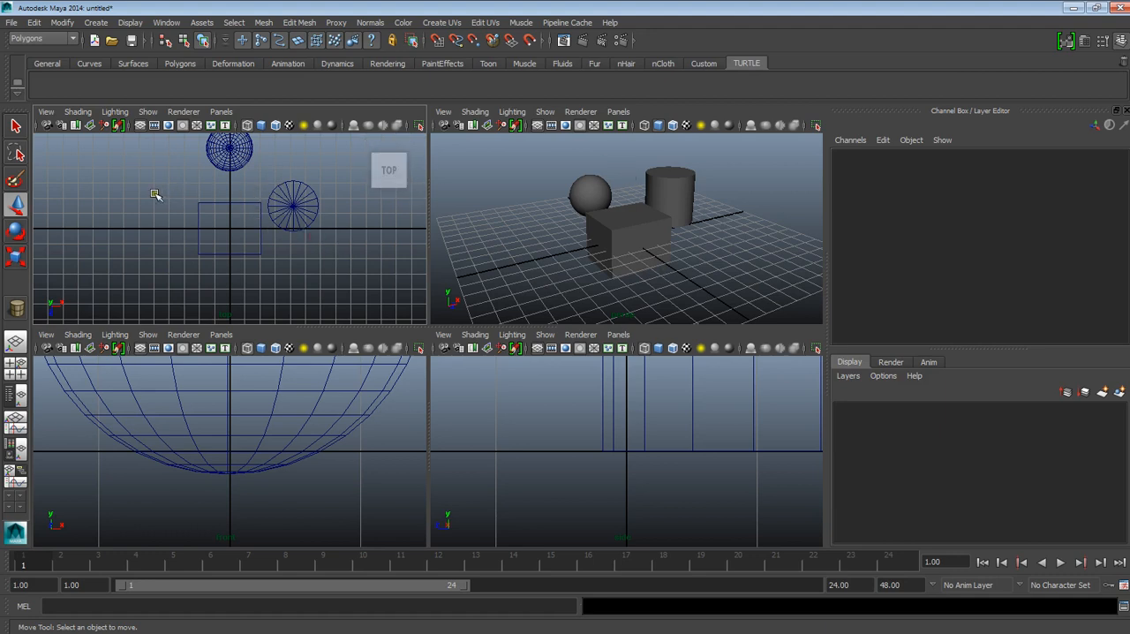
{"action": "key", "text": "5"}
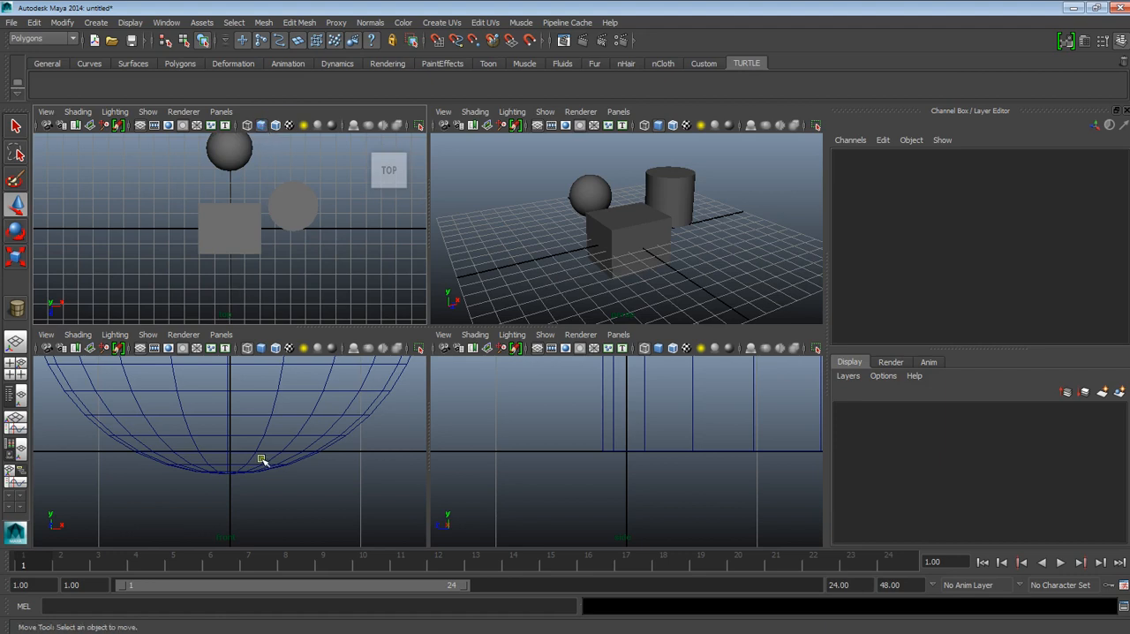
Step: Display the front and side views smooth shaded and frame all objects in the top, front and side views
{"action": "key", "text": "5"}
{"action": "key", "text": "a"}
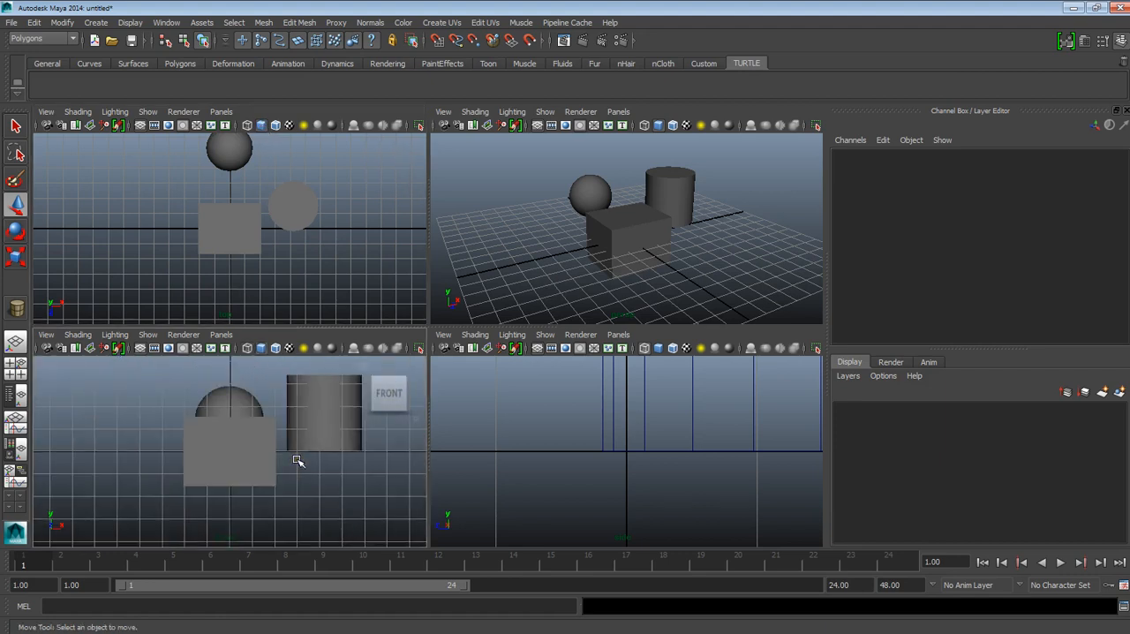
{"action": "key", "text": "5"}
{"action": "key", "text": "a"}
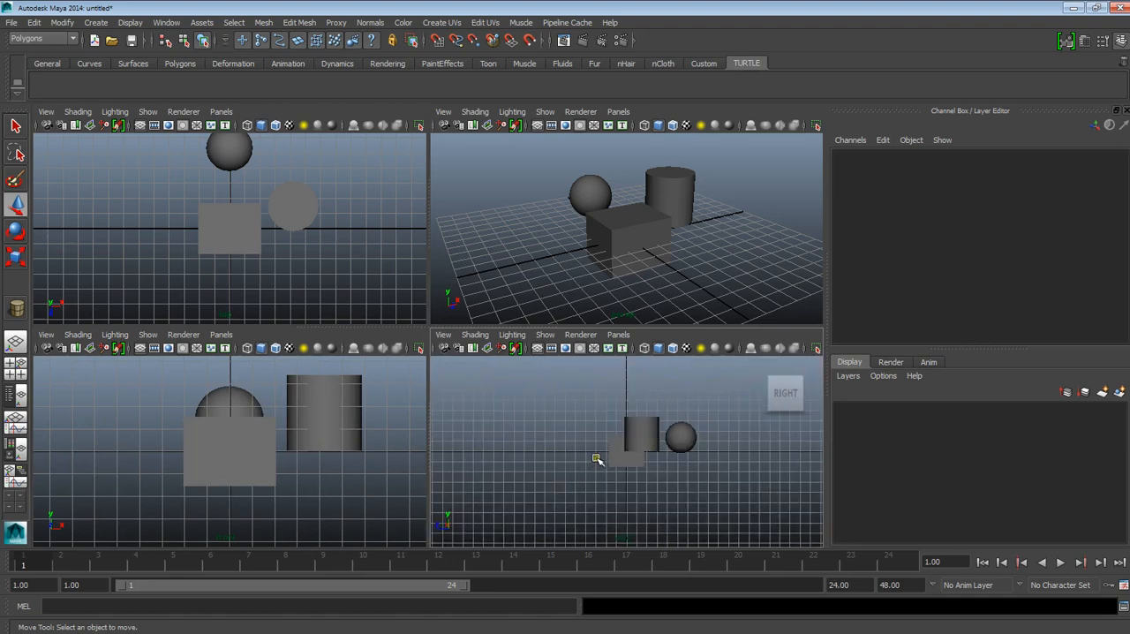
{"action": "middle_click_drag", "start_coordinate": [634, 447], "coordinate": [583, 460], "text": "alt"}
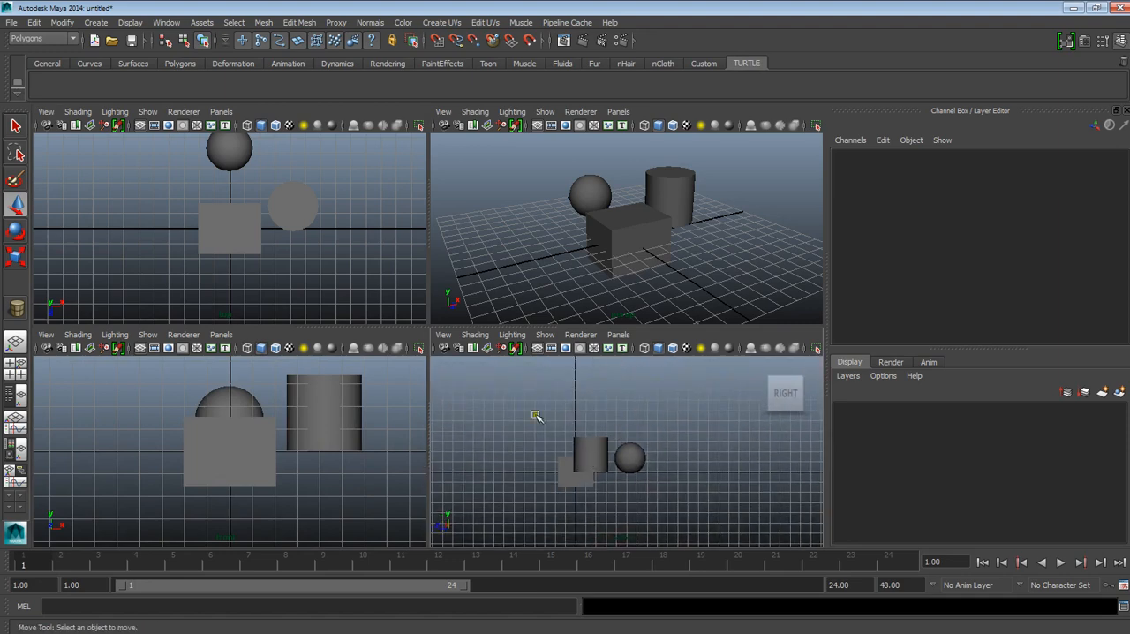
{"action": "scroll", "coordinate": [609, 482], "scroll_direction": "up", "scroll_amount": 6}
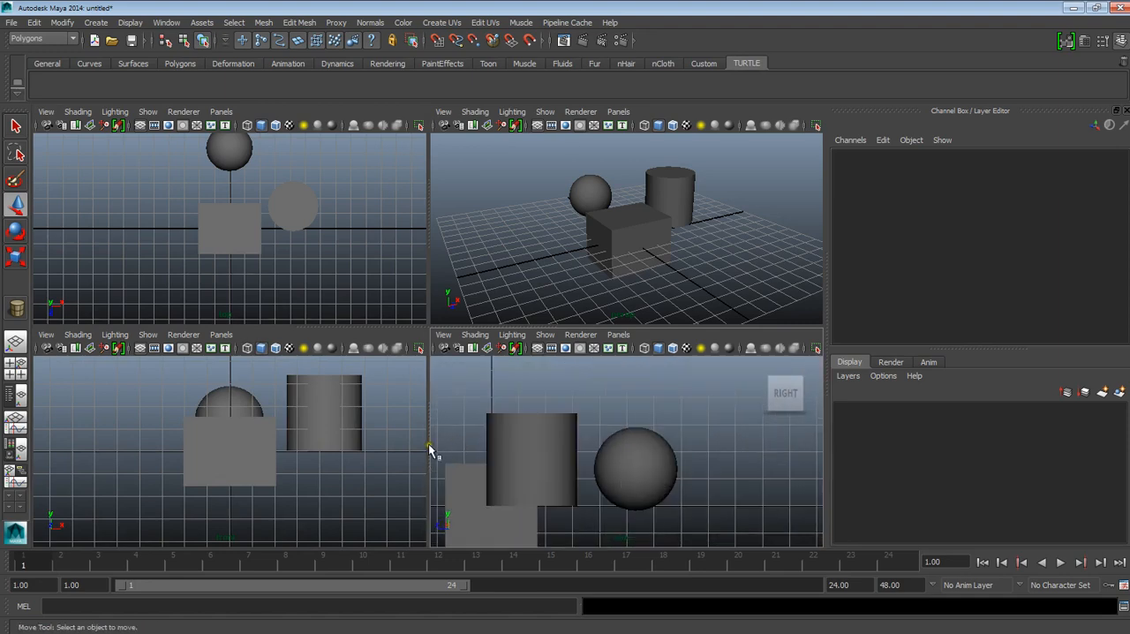
{"action": "key", "text": "a"}
Step: Try moving the cube freely in the top view to about X -48.9, Z -11.5, undo the move and deselect the cube
{"action": "left_click", "coordinate": [255, 278]}
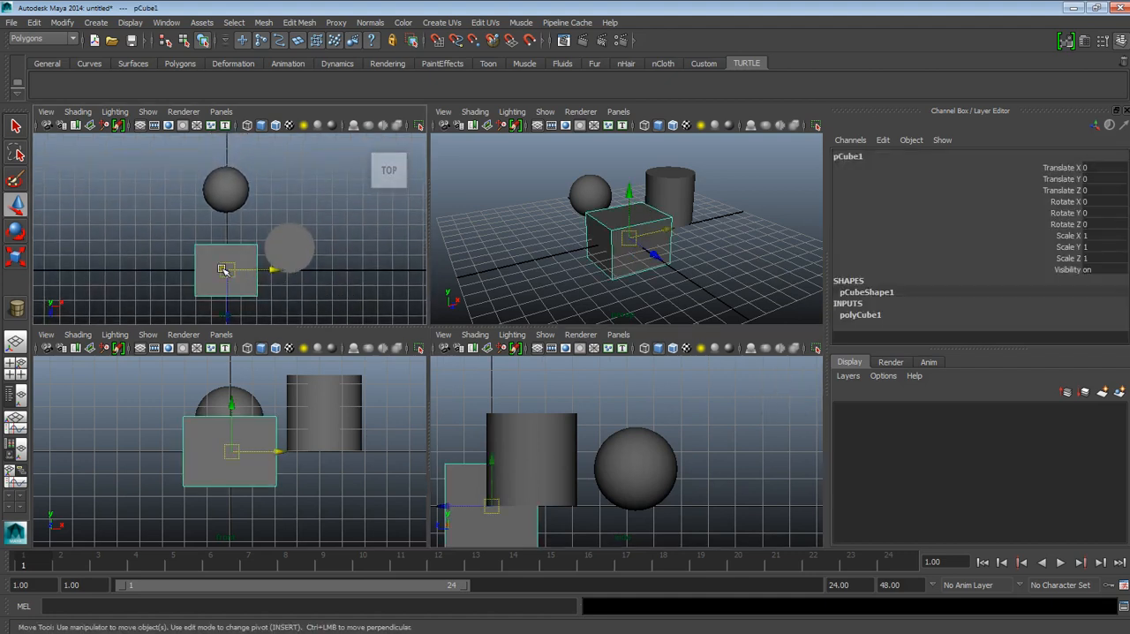
{"action": "scroll", "coordinate": [266, 261], "scroll_direction": "down", "scroll_amount": 3}
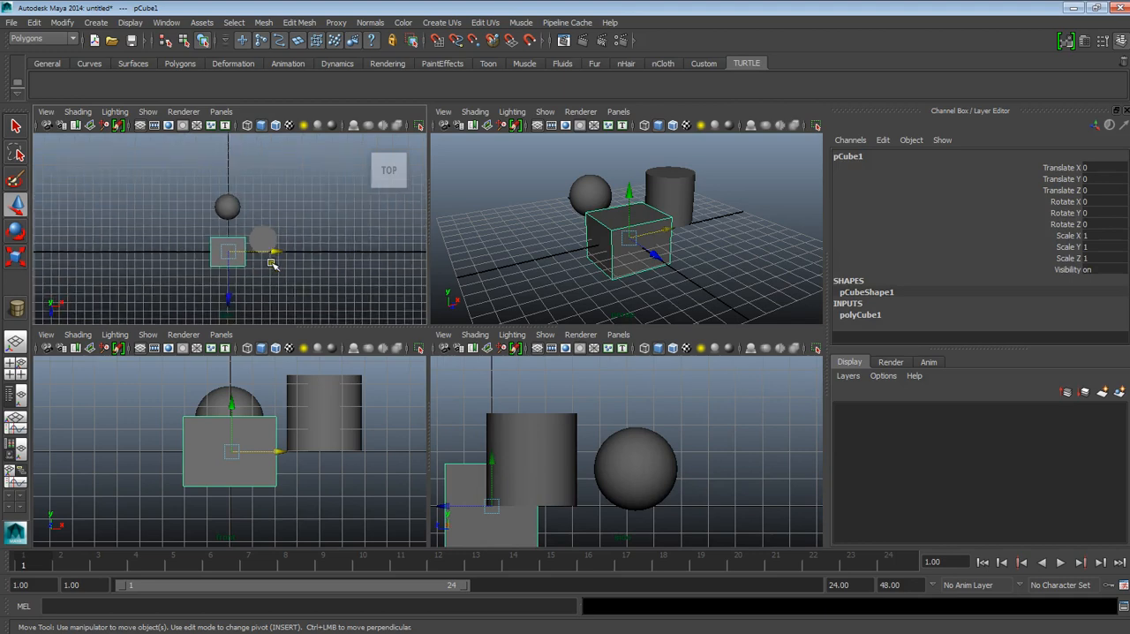
{"action": "middle_click_drag", "start_coordinate": [269, 269], "coordinate": [305, 252], "text": "alt"}
{"action": "left_click_drag", "start_coordinate": [271, 232], "coordinate": [222, 222]}
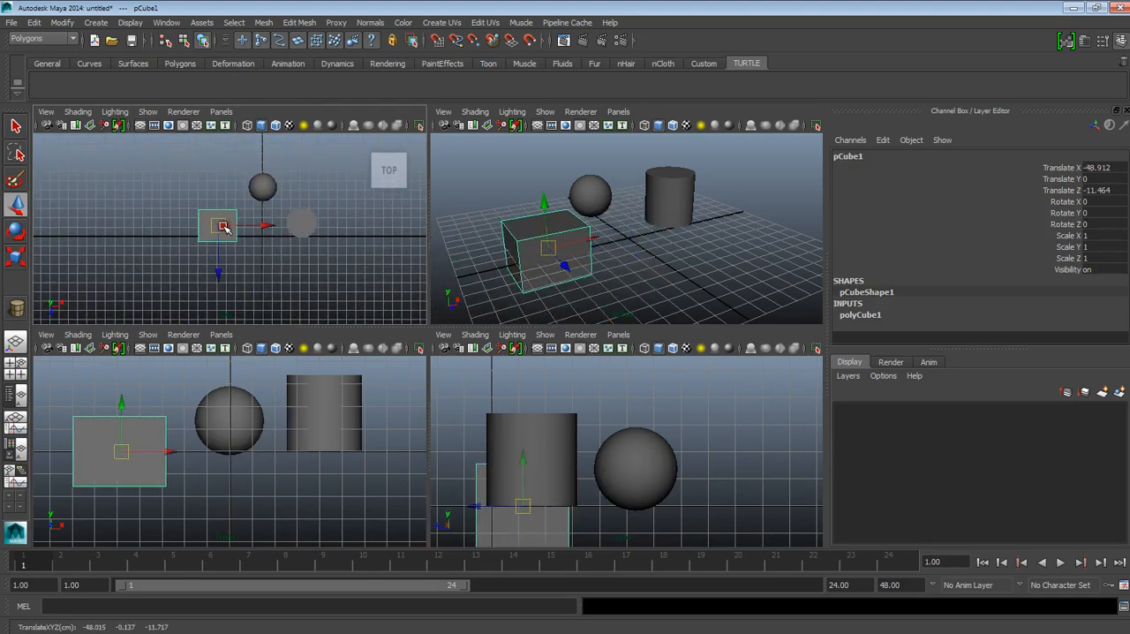
{"action": "key", "text": "ctrl+z"}
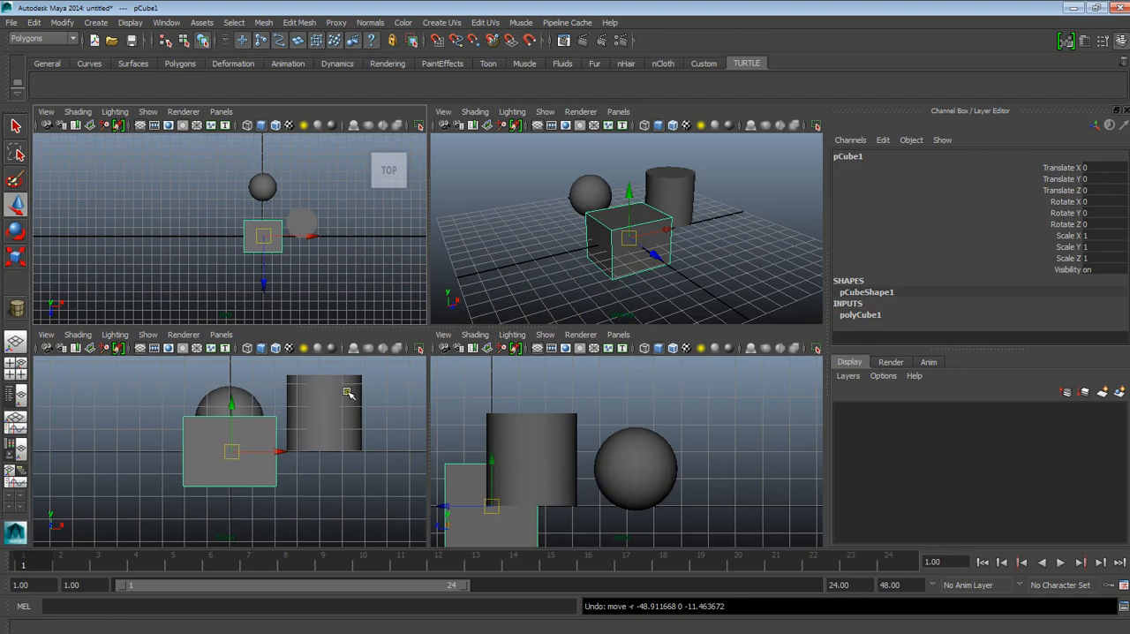
{"action": "left_click", "coordinate": [663, 250]}
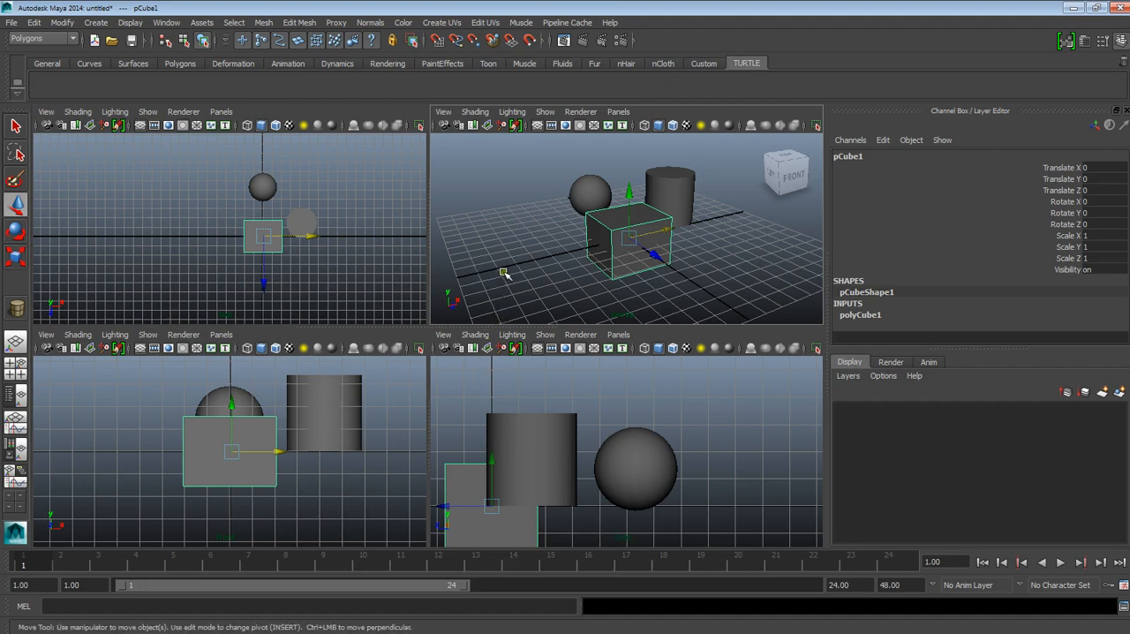
{"action": "left_click", "coordinate": [503, 274]}
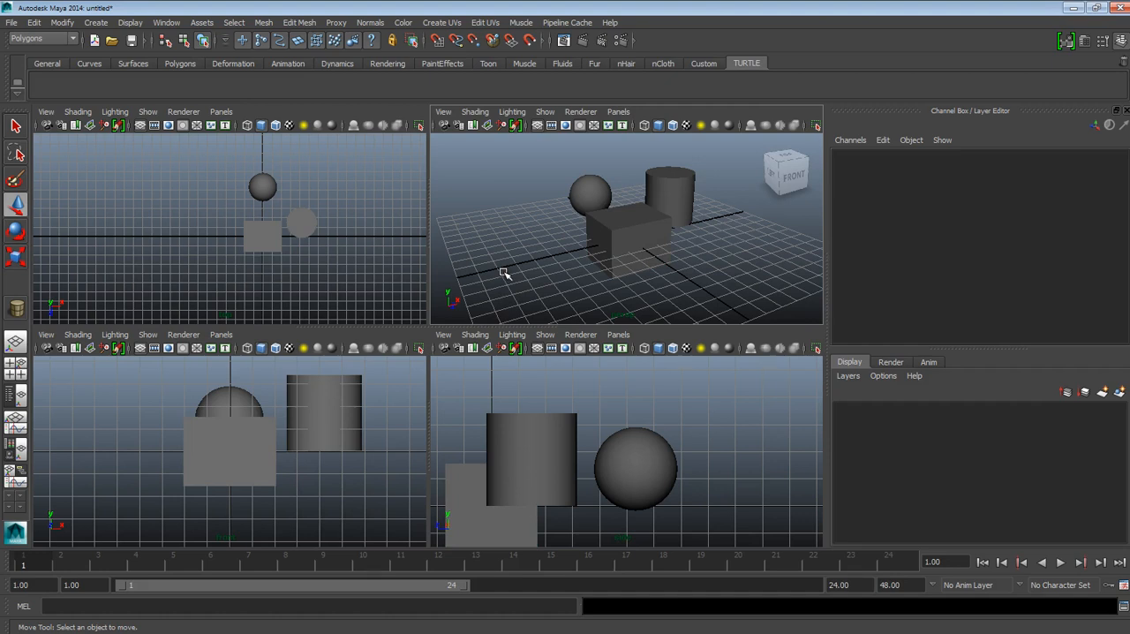
Step: Maximize the side view, restore the four views, and alternate between the four-view and single perspective layouts
{"action": "left_click", "coordinate": [671, 409]}
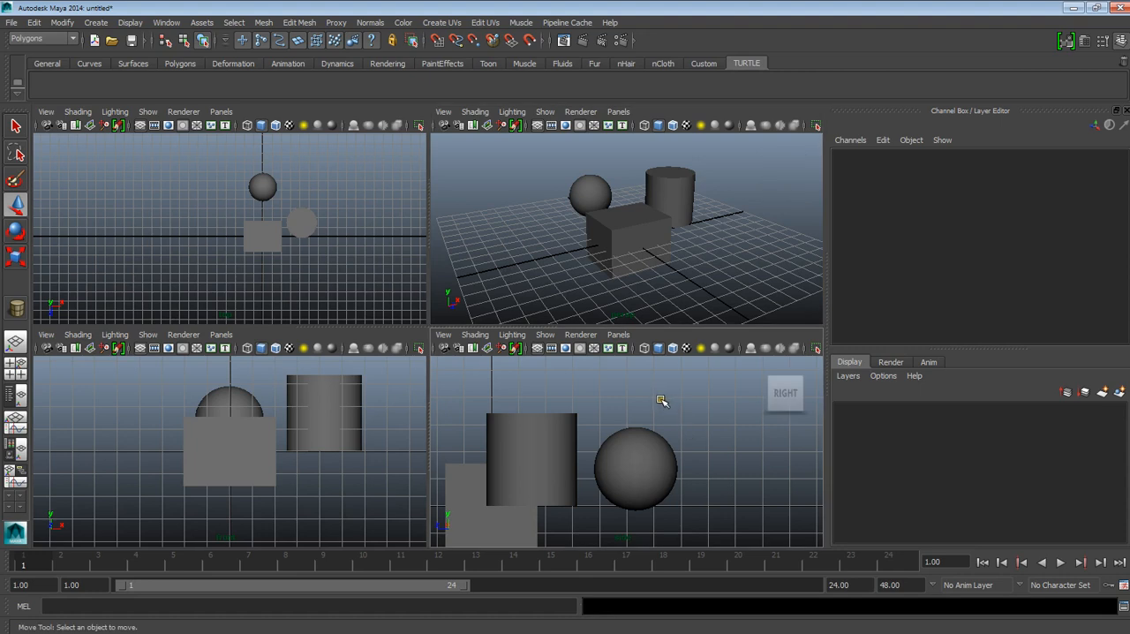
{"action": "key", "text": "space"}
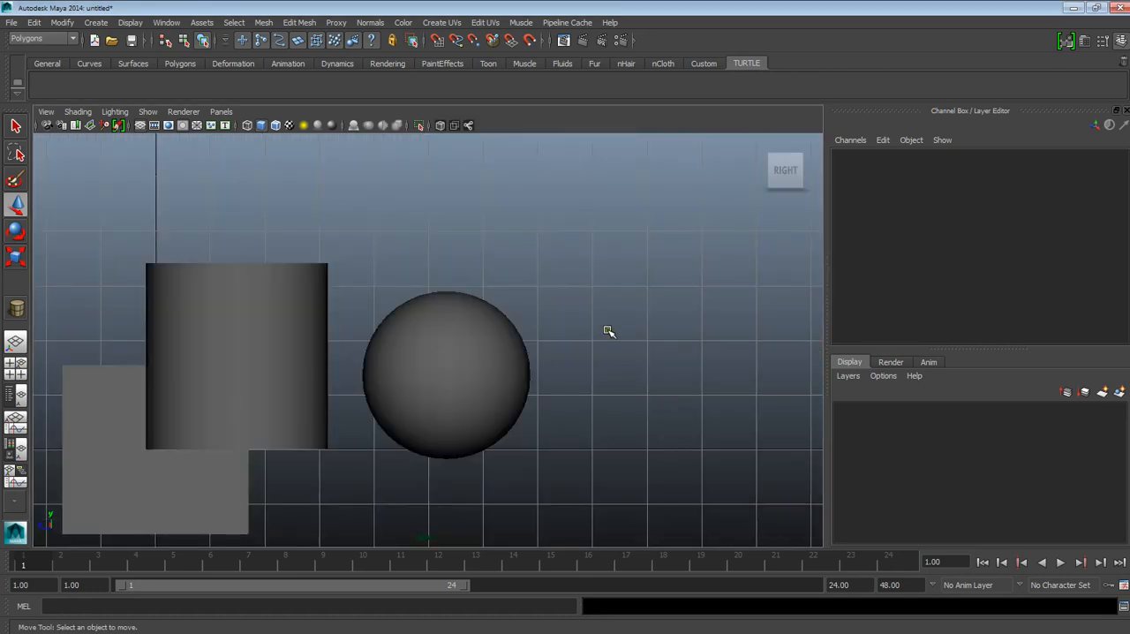
{"action": "key", "text": "space"}
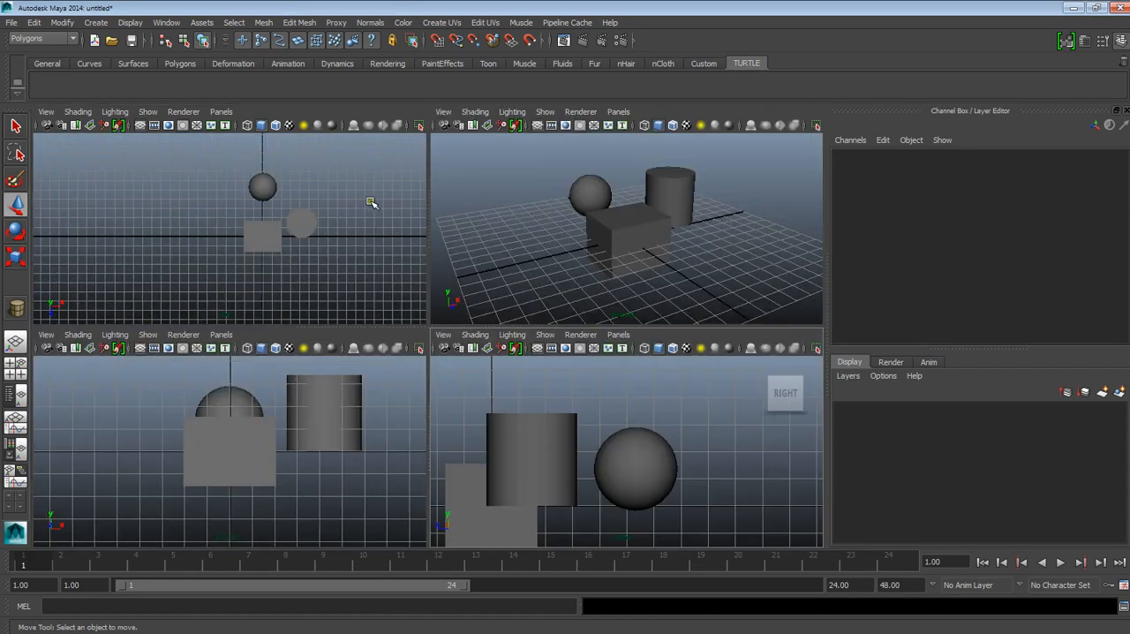
{"action": "key", "text": "space"}
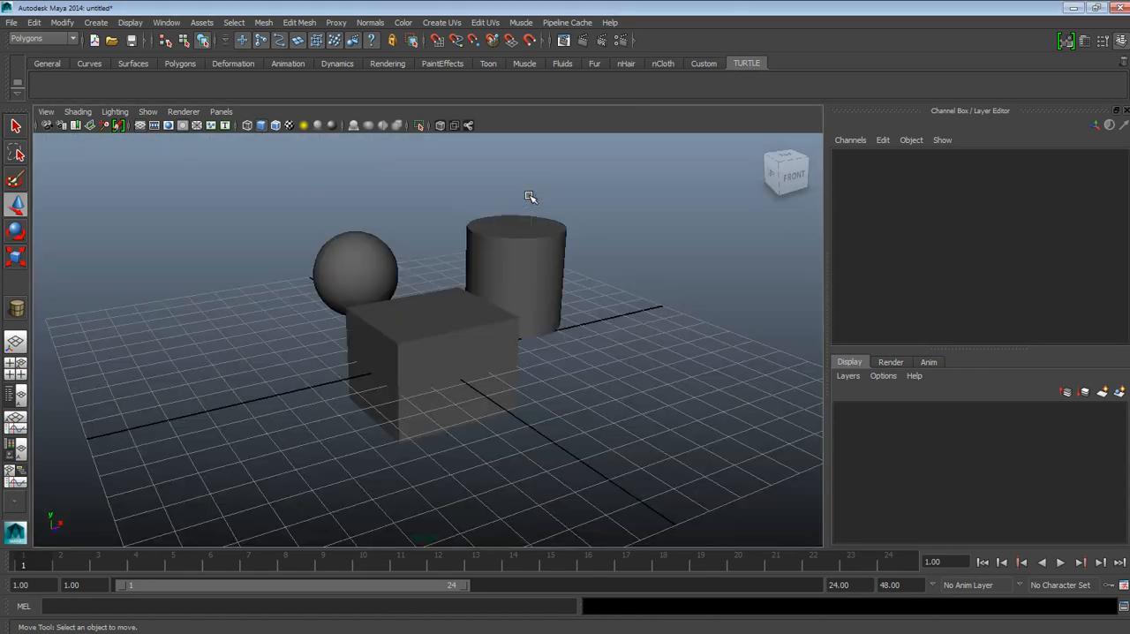
{"action": "left_click", "coordinate": [18, 375]}
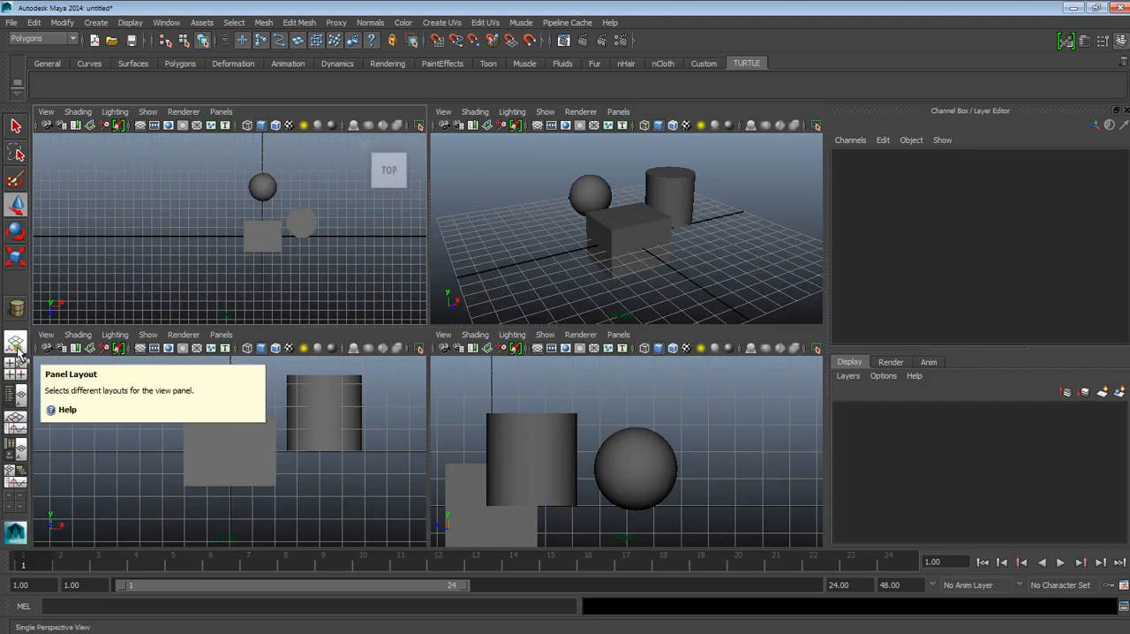
{"action": "left_click", "coordinate": [16, 345]}
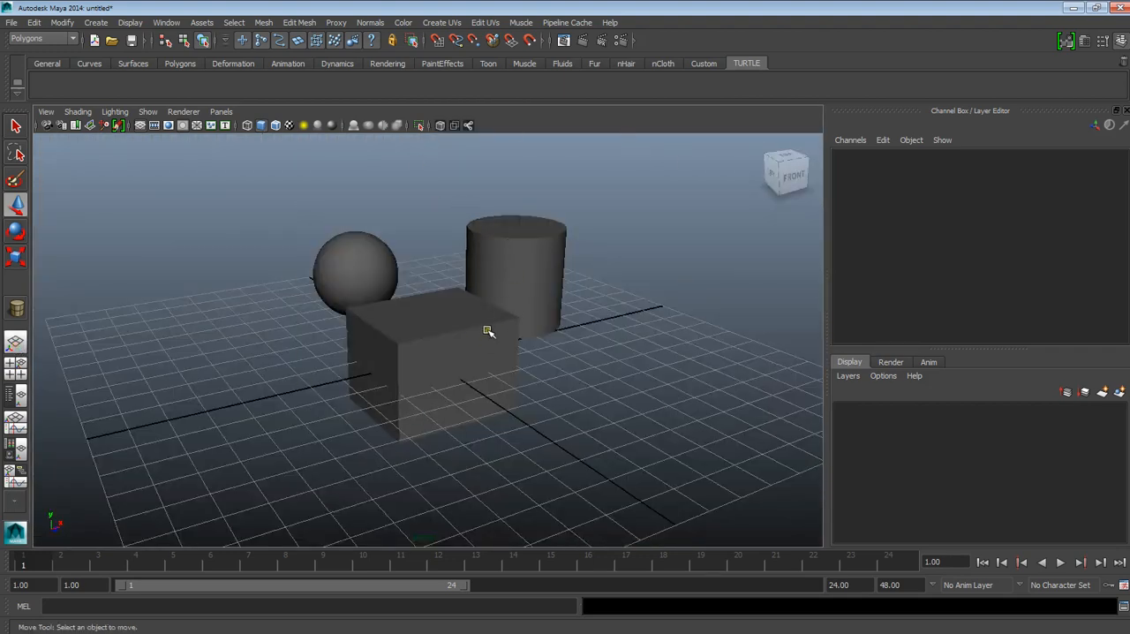
Step: Snap the perspective camera to Front with the ViewCube and compare it with the maximized orthographic front view
{"action": "left_click_drag", "start_coordinate": [502, 327], "coordinate": [461, 422], "text": "alt"}
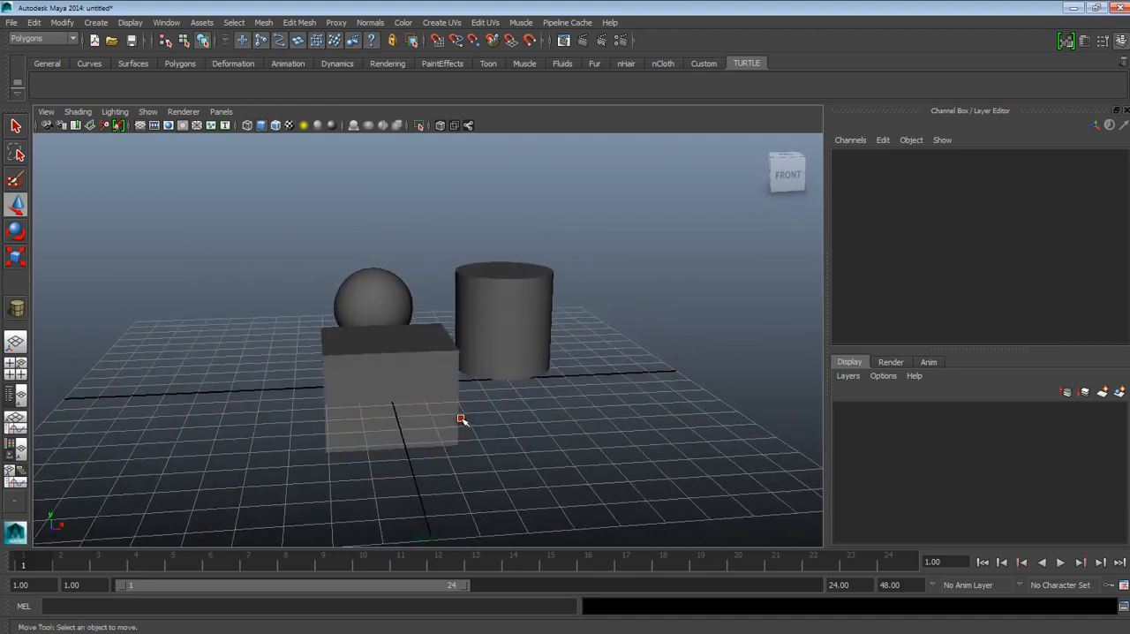
{"action": "left_click_drag", "start_coordinate": [496, 388], "coordinate": [451, 383], "text": "alt"}
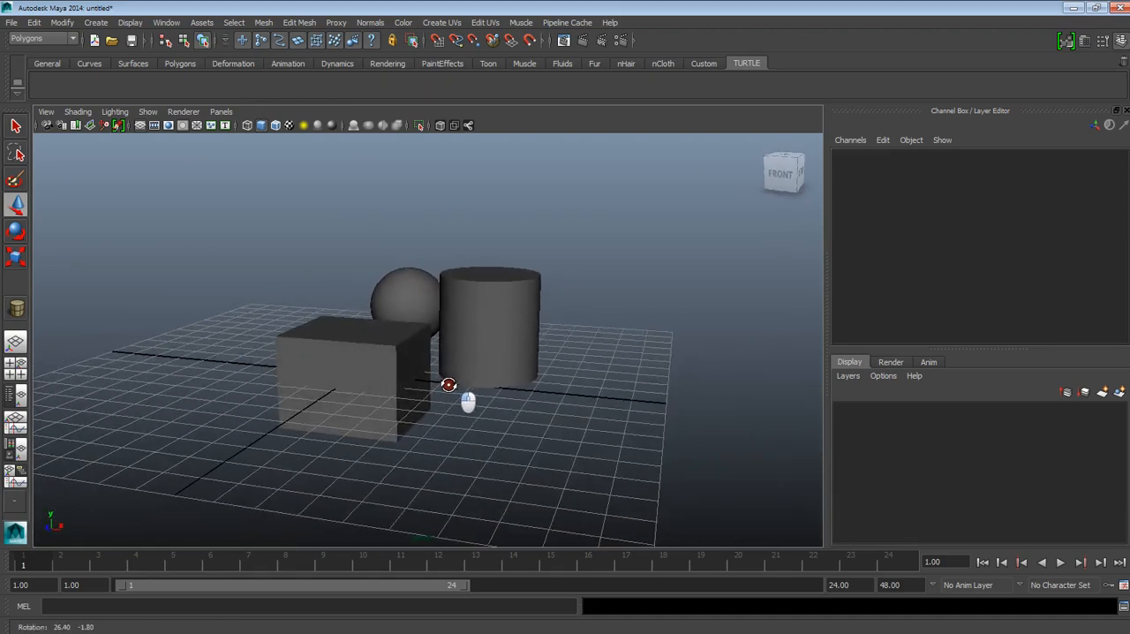
{"action": "left_click", "coordinate": [781, 176]}
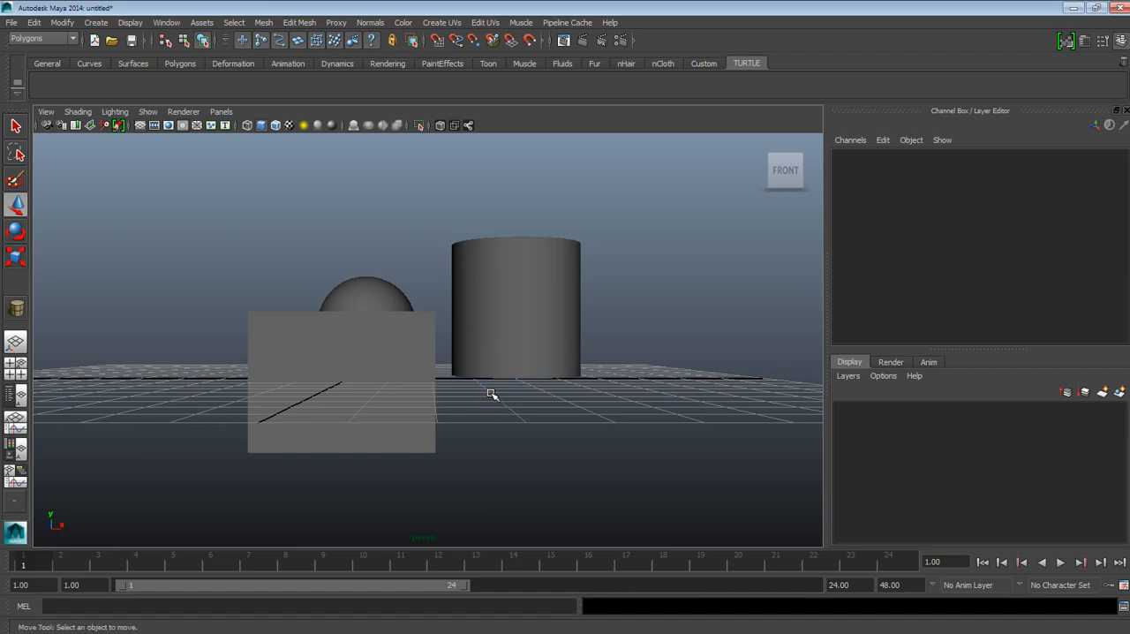
{"action": "key", "text": "space"}
{"action": "left_click", "coordinate": [291, 459]}
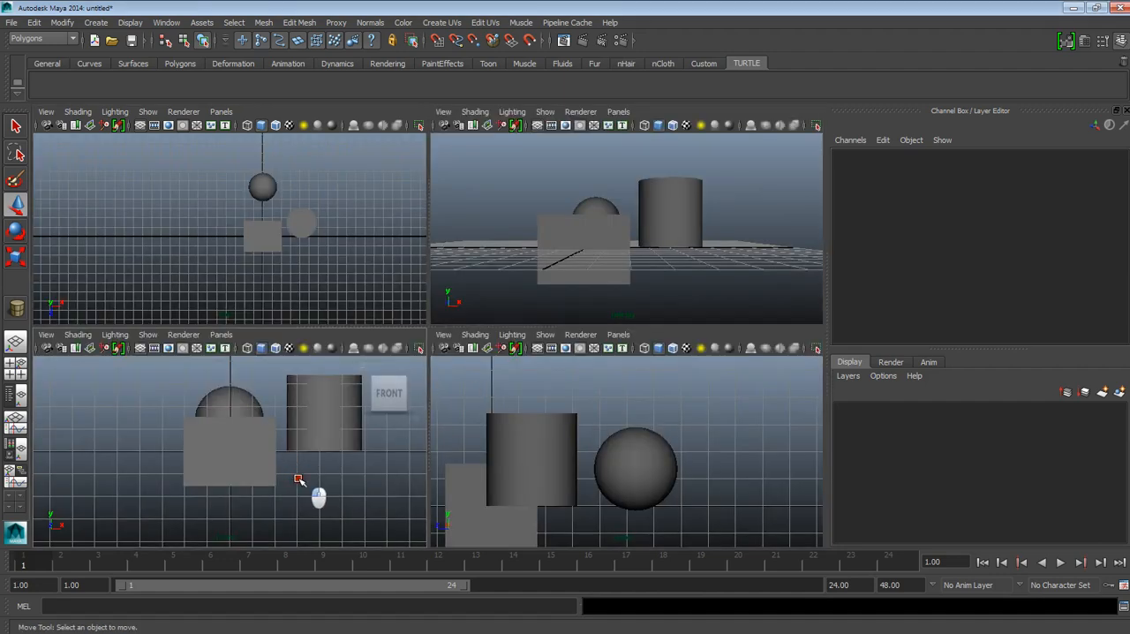
{"action": "key", "text": "space"}
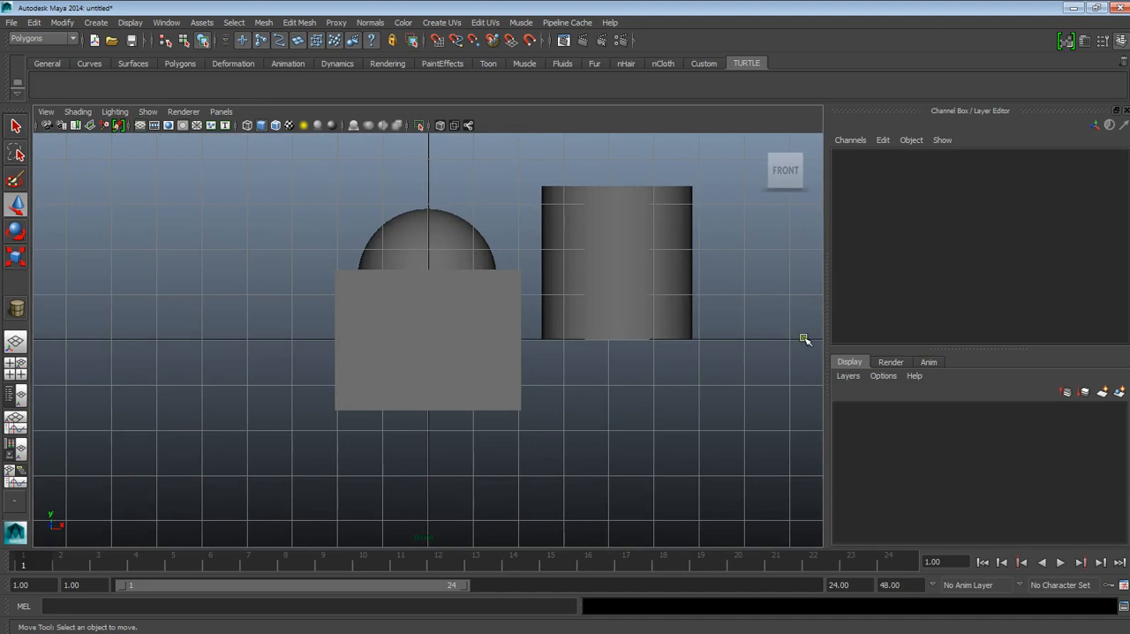
{"action": "key", "text": "space"}
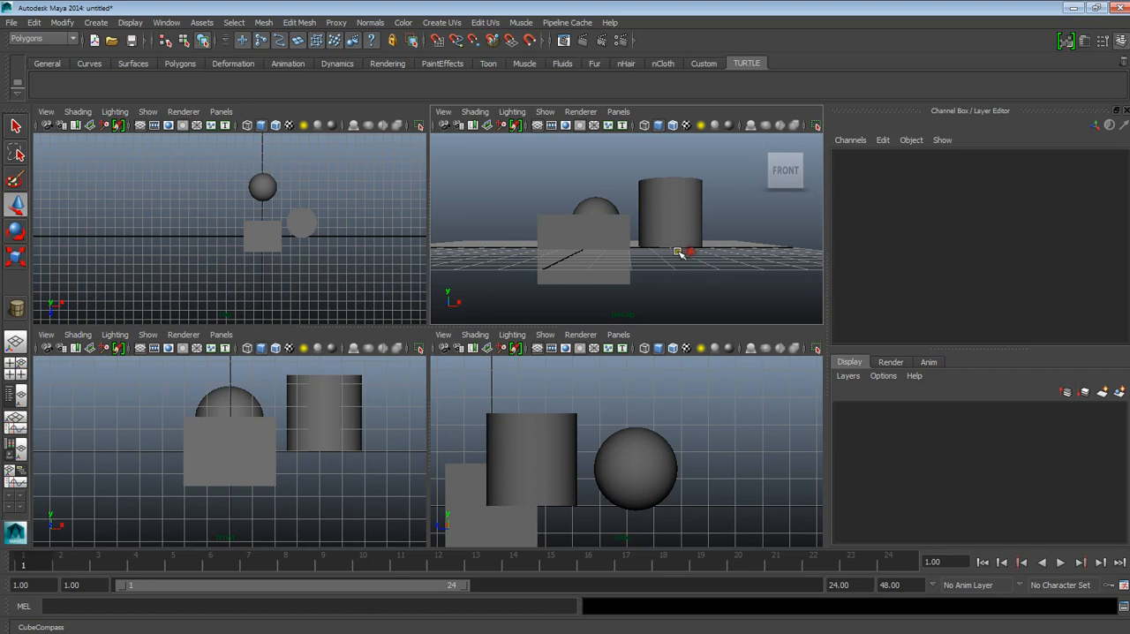
{"action": "key", "text": "space"}
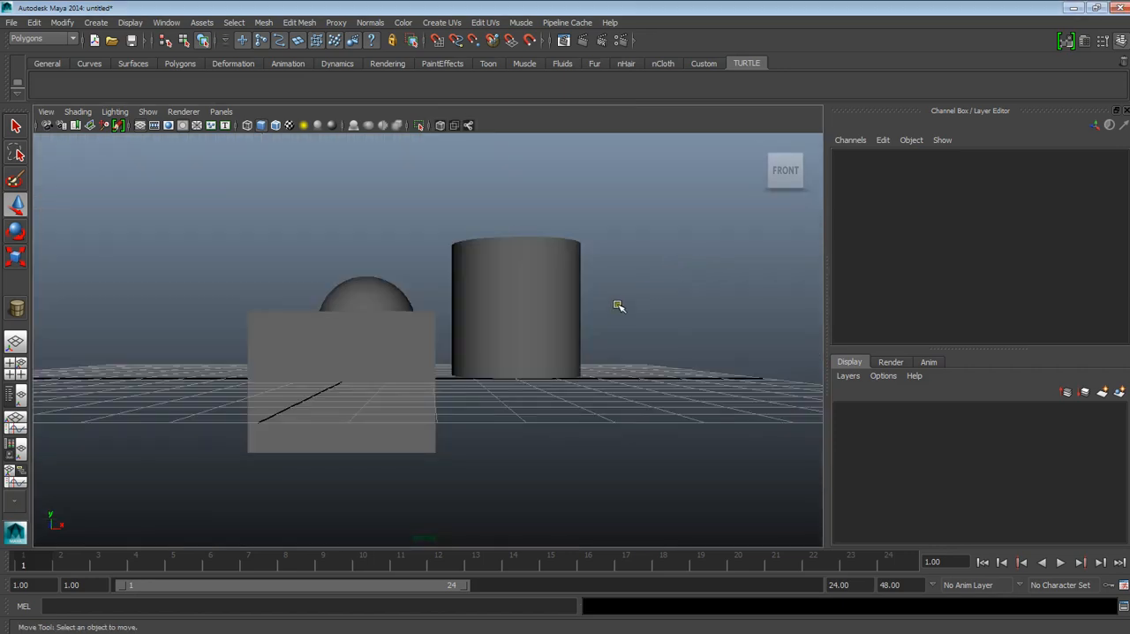
Step: Orbit the perspective view to an angled look at the objects, check the four-view layout, and maximize the perspective view again
{"action": "left_click_drag", "start_coordinate": [616, 315], "coordinate": [541, 398], "text": "alt"}
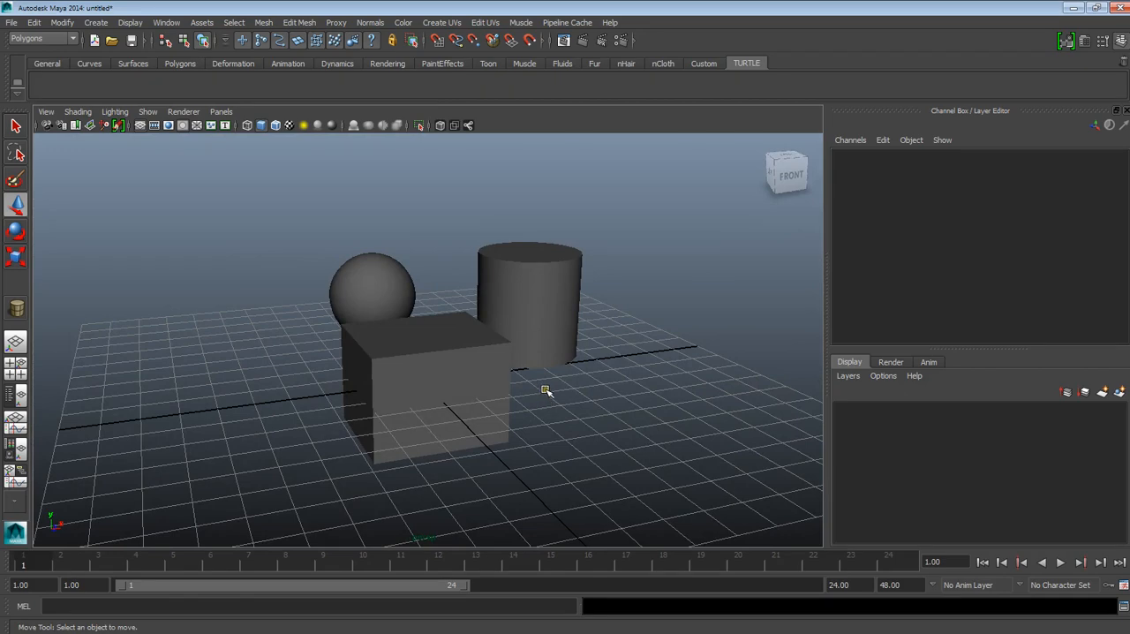
{"action": "key", "text": "space"}
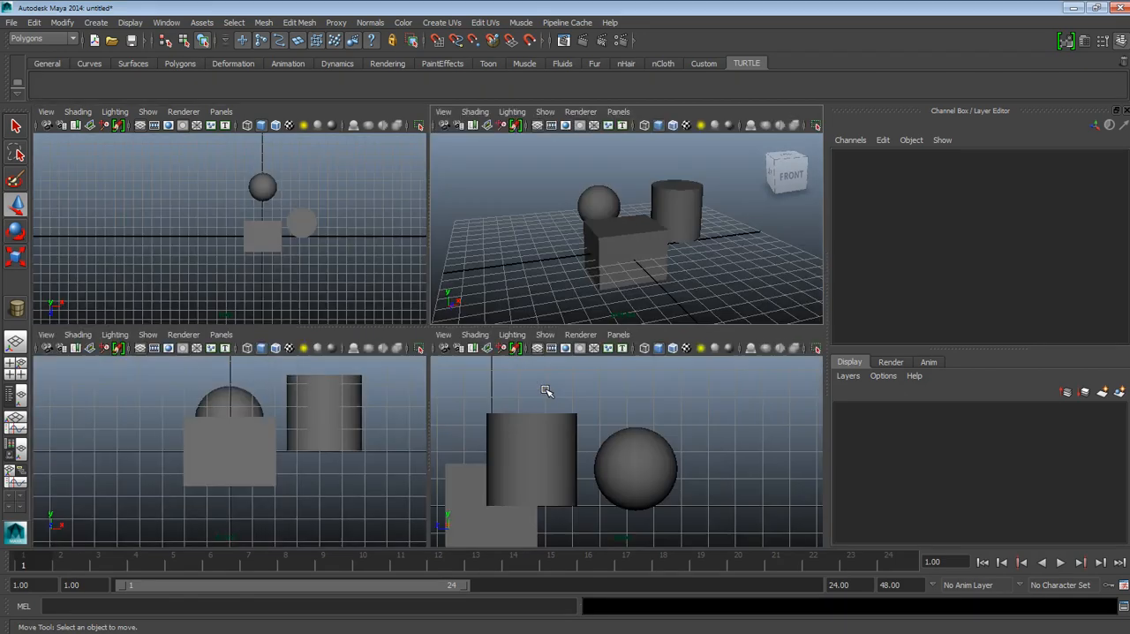
{"action": "key", "text": "space"}
{"action": "key", "text": "space"}
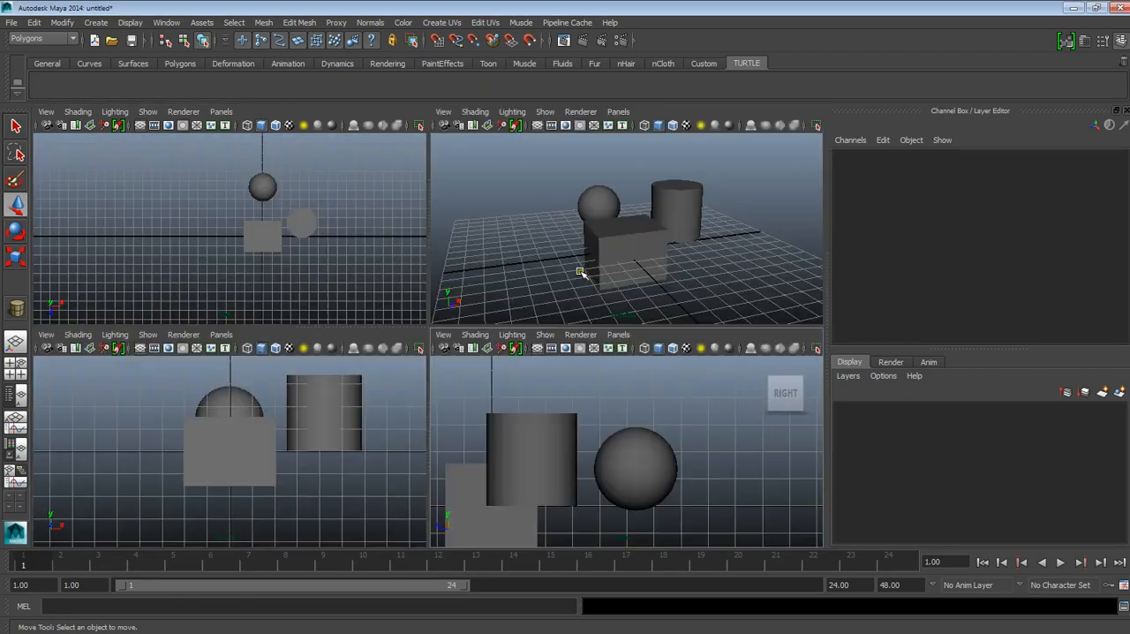
{"action": "key", "text": "space"}
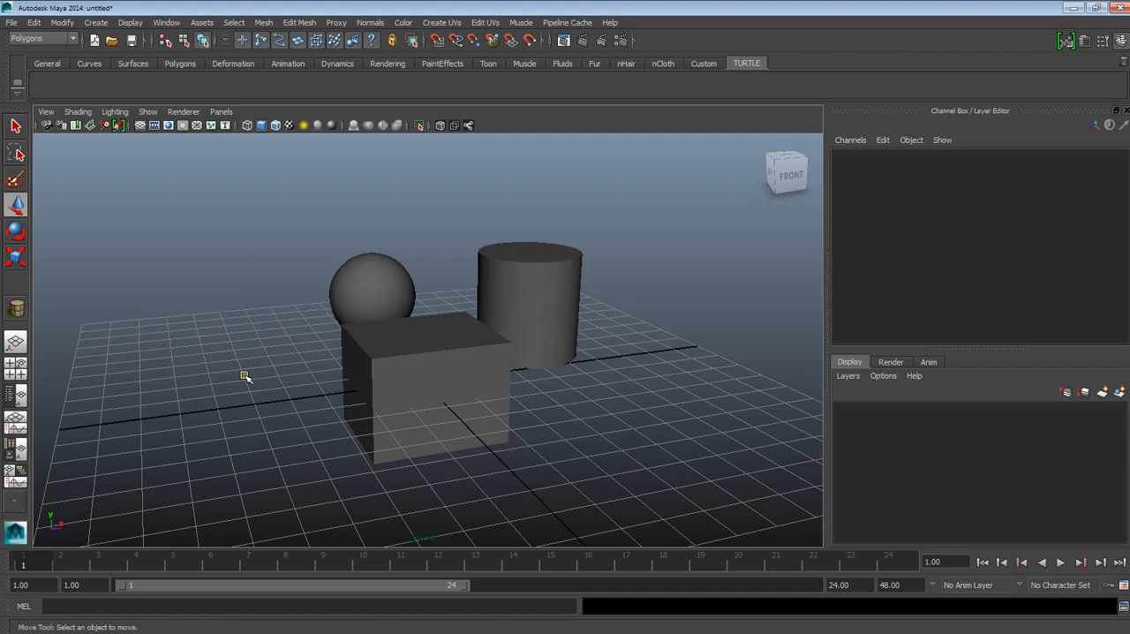
{"action": "left_click", "coordinate": [98, 23]}
{"action": "left_click", "coordinate": [554, 395]}
{"action": "left_click", "coordinate": [550, 394]}
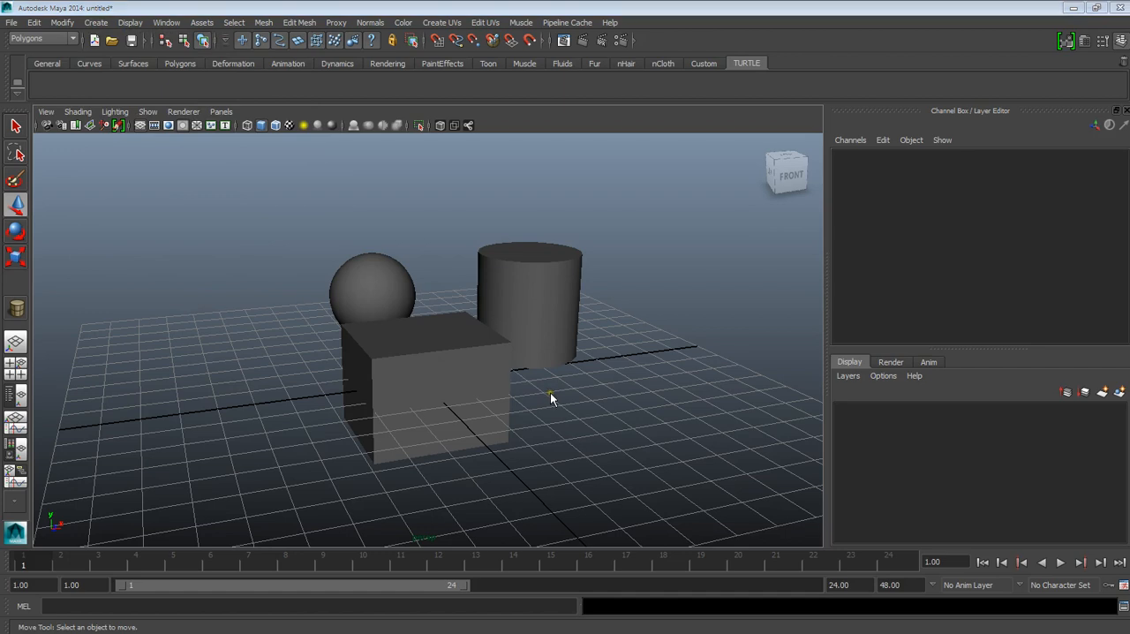
Step: Create a polygon prism and move it beside the cube to about X -76.5, Y 12.2, Z -0.8
{"action": "right_click", "coordinate": [455, 341]}
{"action": "right_click_drag", "start_coordinate": [456, 341], "coordinate": [621, 465]}
{"action": "left_click_drag", "start_coordinate": [234, 407], "coordinate": [270, 311]}
{"action": "left_click_drag", "start_coordinate": [248, 357], "coordinate": [181, 372]}
{"action": "left_click_drag", "start_coordinate": [512, 397], "coordinate": [497, 406], "text": "alt"}
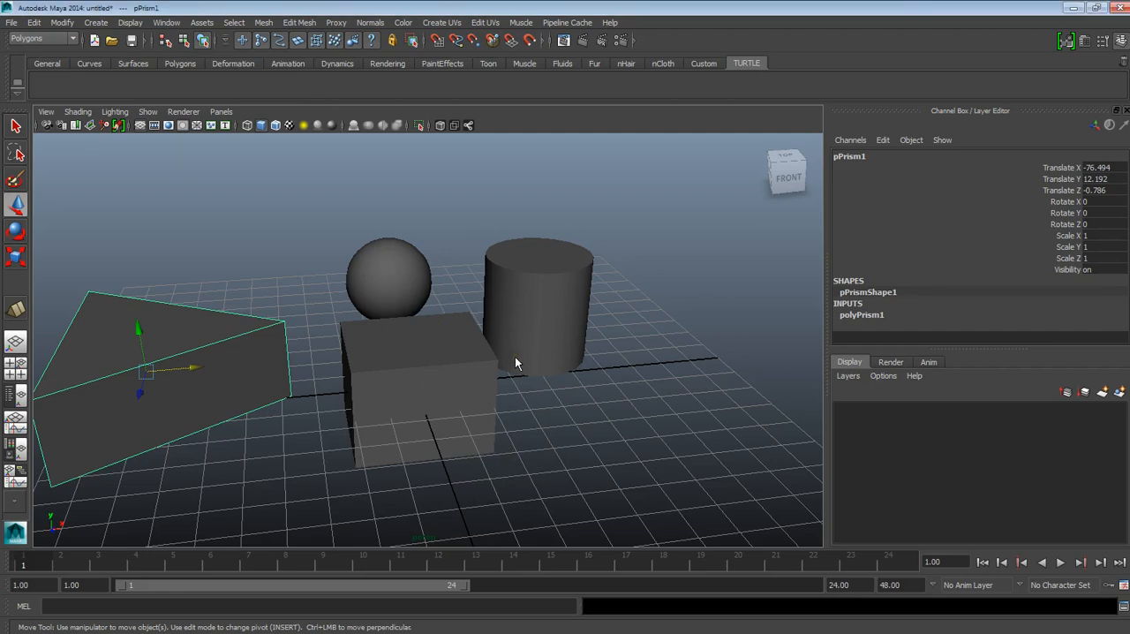
{"action": "left_click_drag", "start_coordinate": [500, 369], "coordinate": [474, 392], "text": "alt"}
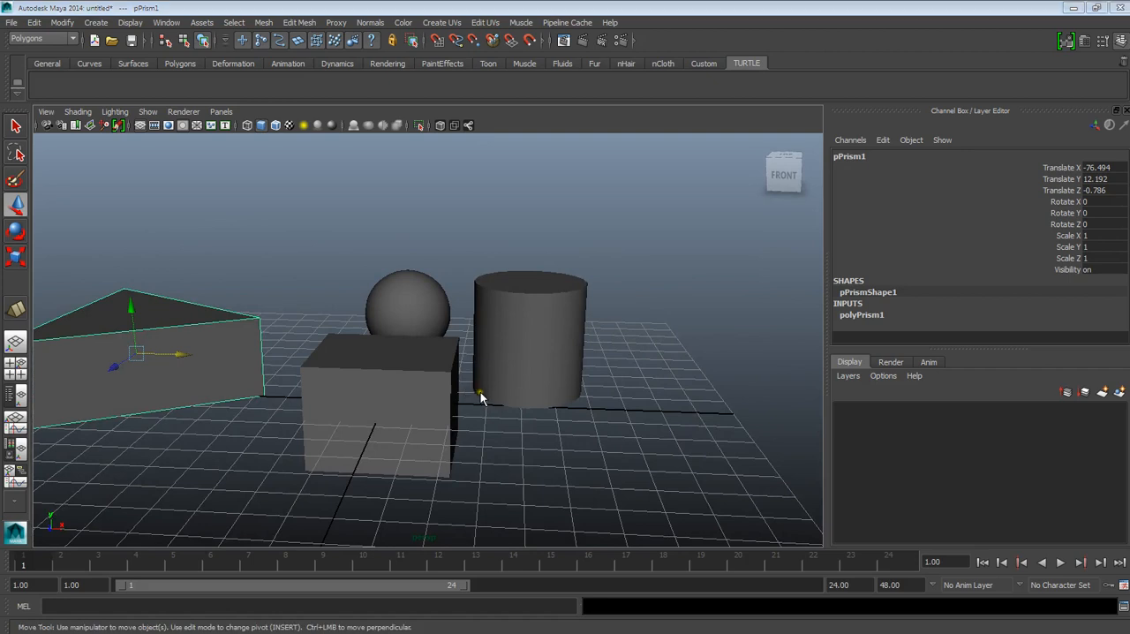
Step: Switch to the bottom view with the cube selected and frame it so the surrounding objects also show
{"action": "middle_click", "coordinate": [484, 382]}
{"action": "key", "text": "space"}
{"action": "left_click_drag", "start_coordinate": [519, 400], "coordinate": [591, 181]}
{"action": "left_click", "coordinate": [591, 199]}
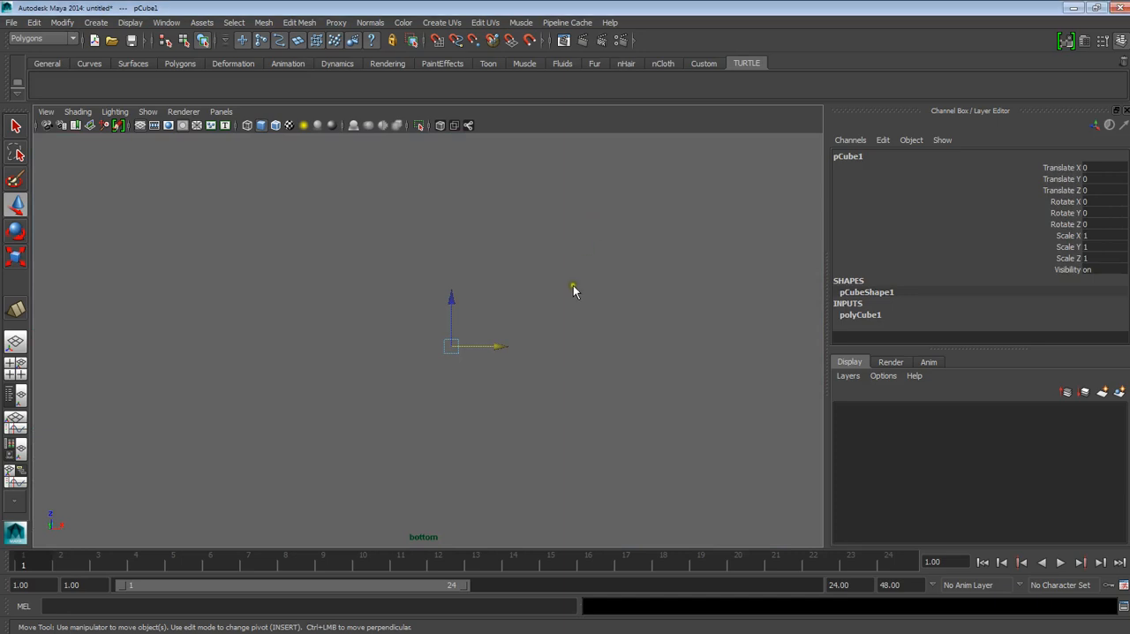
{"action": "key", "text": "space"}
{"action": "key", "text": "space"}
{"action": "key", "text": "f"}
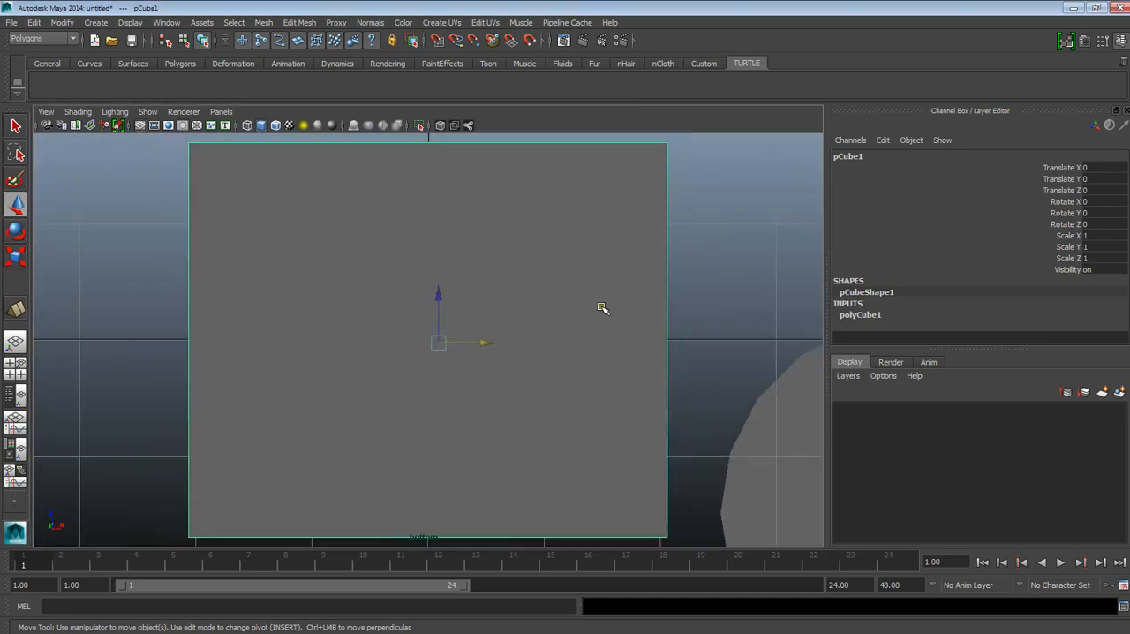
{"action": "scroll", "coordinate": [593, 318], "scroll_direction": "down", "scroll_amount": 4}
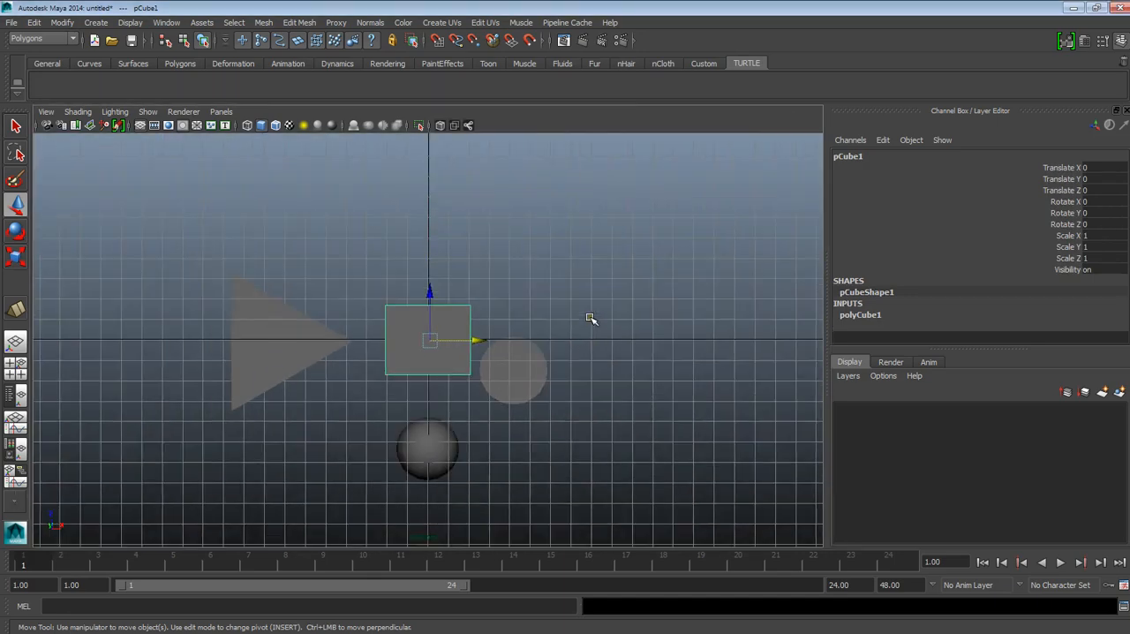
Step: Return to the perspective view with the cube selected and view all four objects from a slightly raised front angle
{"action": "left_click", "coordinate": [511, 281]}
{"action": "left_click_drag", "start_coordinate": [492, 249], "coordinate": [495, 248]}
{"action": "mouse_move", "coordinate": [493, 343]}
{"action": "left_mouse_down", "text": "alt"}
{"action": "mouse_move", "coordinate": [496, 330]}
{"action": "mouse_move", "coordinate": [481, 330]}
{"action": "left_mouse_up", "text": "alt"}
{"action": "middle_click_drag", "start_coordinate": [481, 329], "coordinate": [504, 391], "text": "alt"}
{"action": "mouse_move", "coordinate": [503, 391]}
{"action": "left_mouse_down", "text": "alt"}
{"action": "mouse_move", "coordinate": [519, 406]}
{"action": "mouse_move", "coordinate": [490, 390]}
{"action": "left_mouse_up", "text": "alt"}
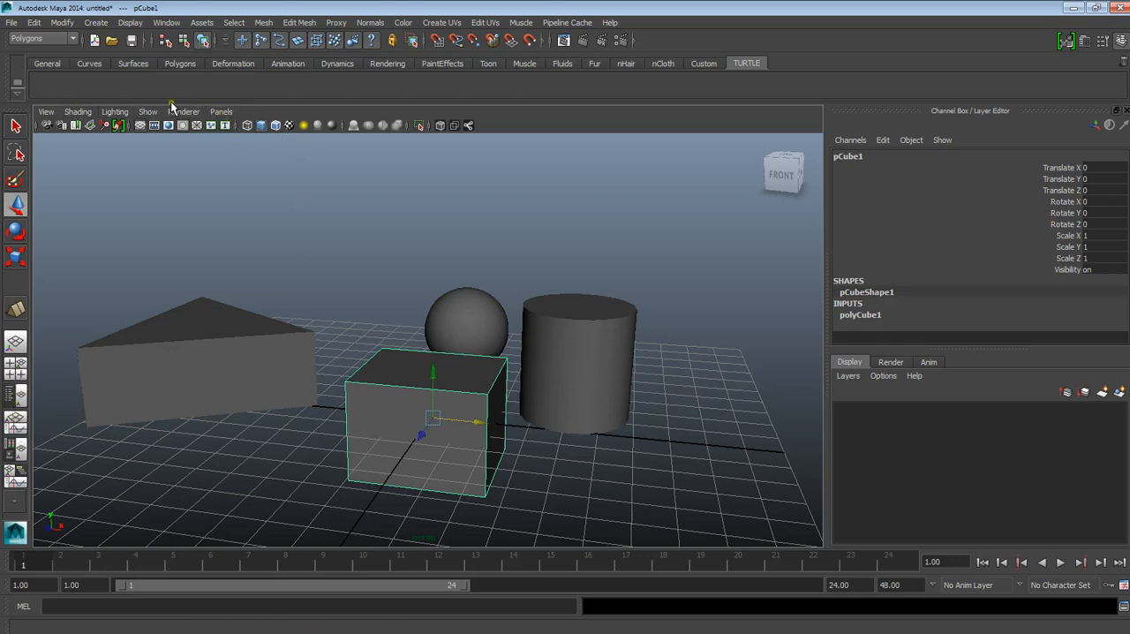
Step: Review the perspective and orthographic camera choices for the view, and clear the cube selection
{"action": "left_click", "coordinate": [223, 112]}
{"action": "mouse_move", "coordinate": [239, 127]}
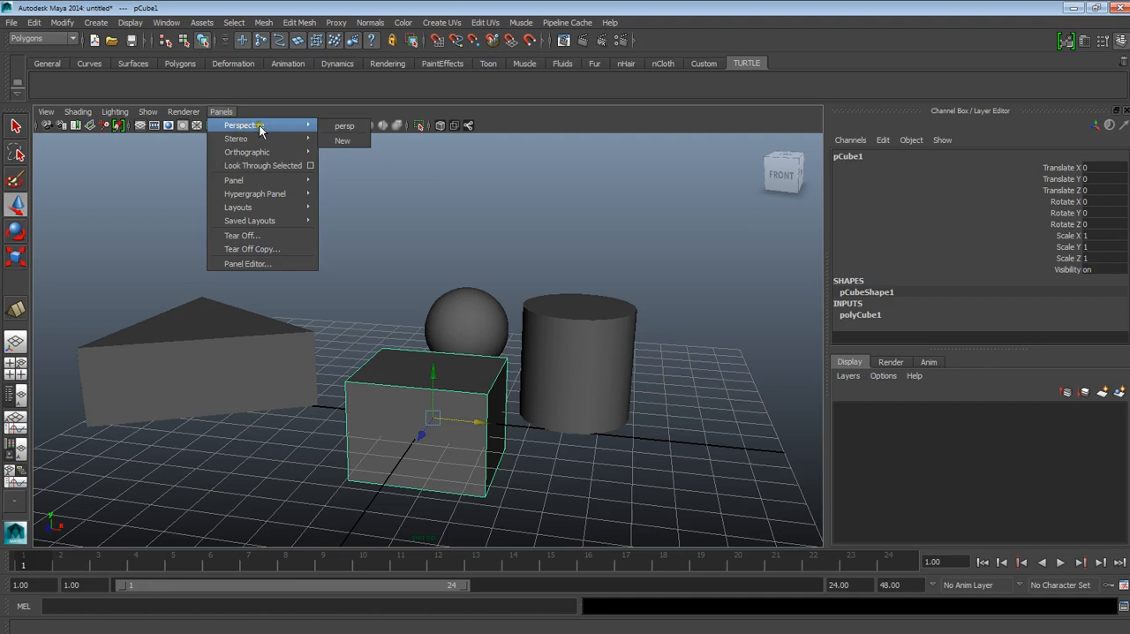
{"action": "left_click", "coordinate": [325, 126]}
{"action": "left_click", "coordinate": [222, 112]}
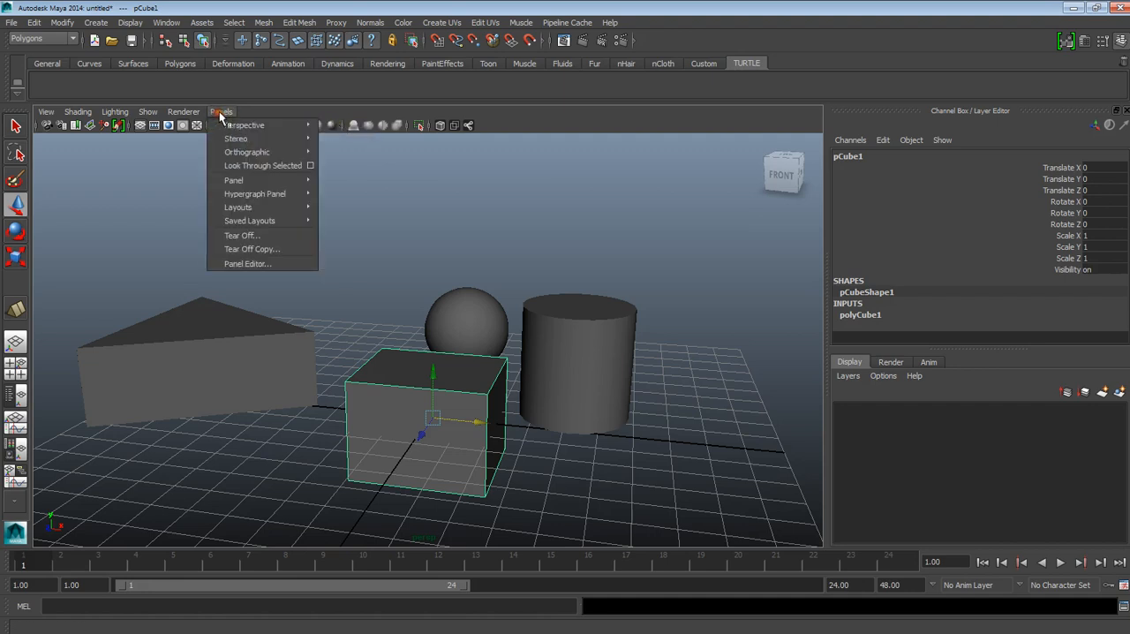
{"action": "mouse_move", "coordinate": [239, 124]}
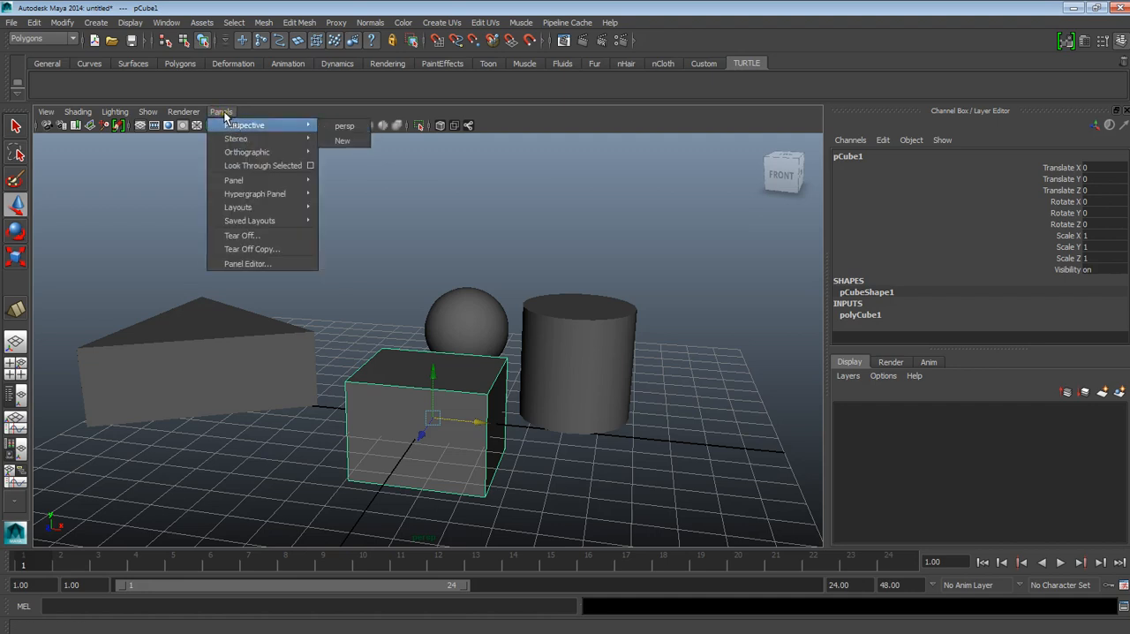
{"action": "mouse_move", "coordinate": [245, 154]}
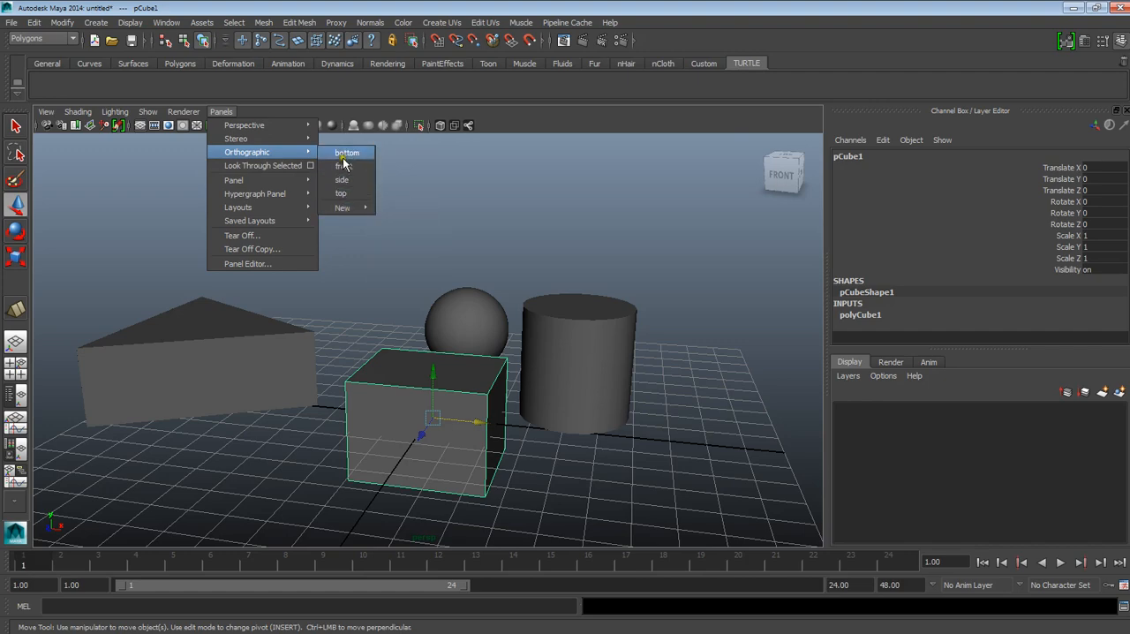
{"action": "left_click", "coordinate": [555, 194]}
Step: Orbit and zoom the perspective view to examine all four objects from a slightly raised front angle
{"action": "scroll", "coordinate": [530, 260], "scroll_direction": "up", "scroll_amount": 3}
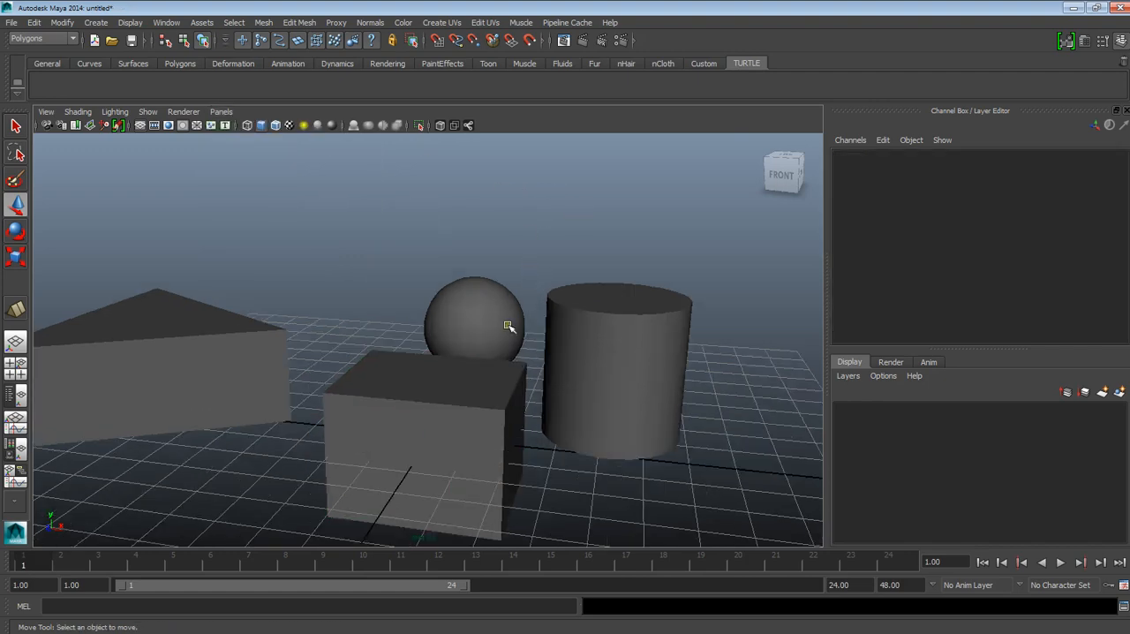
{"action": "left_click_drag", "start_coordinate": [509, 325], "coordinate": [542, 317], "text": "alt"}
{"action": "middle_click_drag", "start_coordinate": [542, 317], "coordinate": [574, 338], "text": "alt"}
{"action": "mouse_move", "coordinate": [573, 341]}
{"action": "left_mouse_down", "text": "alt"}
{"action": "mouse_move", "coordinate": [610, 358]}
{"action": "mouse_move", "coordinate": [562, 343]}
{"action": "left_mouse_up", "text": "alt"}
{"action": "middle_click_drag", "start_coordinate": [561, 343], "coordinate": [483, 317], "text": "alt"}
{"action": "left_click_drag", "start_coordinate": [484, 317], "coordinate": [570, 338], "text": "alt"}
{"action": "scroll", "coordinate": [557, 313], "scroll_direction": "down", "scroll_amount": 3}
{"action": "scroll", "coordinate": [563, 341], "scroll_direction": "up", "scroll_amount": 1}
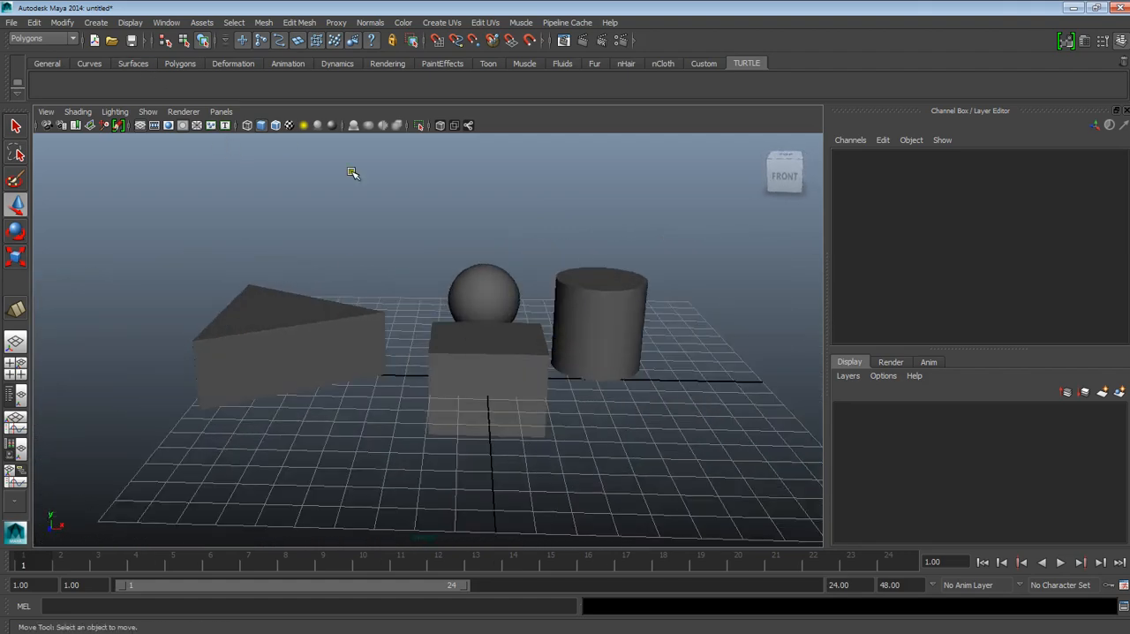
{"action": "left_click_drag", "start_coordinate": [571, 426], "coordinate": [556, 391], "text": "alt"}
{"action": "middle_click_drag", "start_coordinate": [557, 391], "coordinate": [506, 381], "text": "alt"}
{"action": "left_click_drag", "start_coordinate": [501, 370], "coordinate": [545, 383], "text": "alt"}
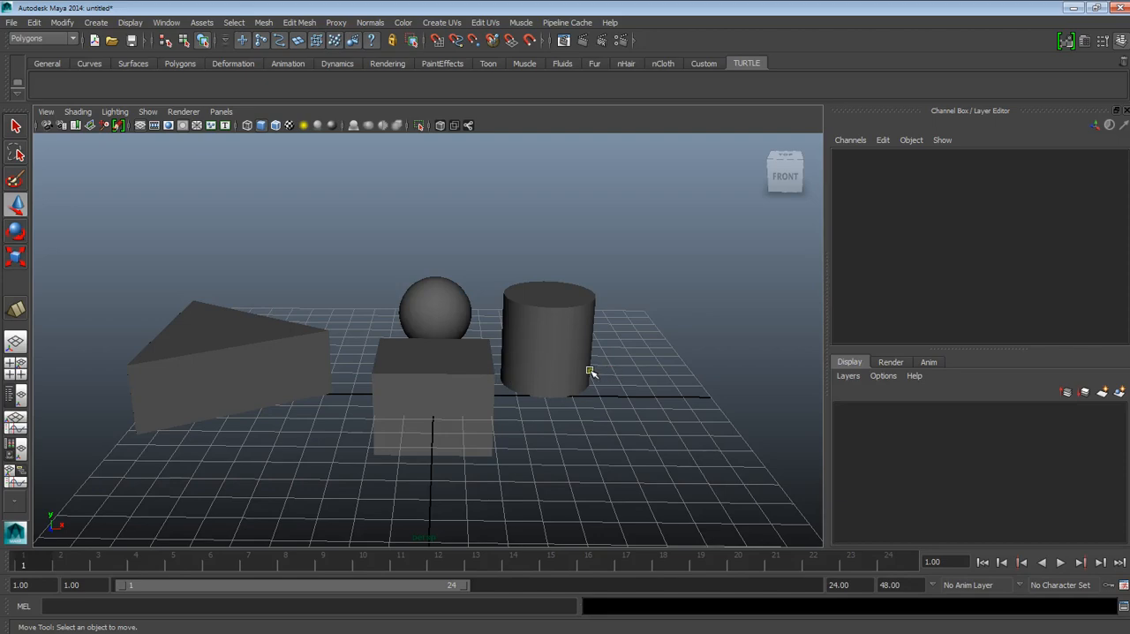
Step: Select the cube and bring it close in the view from a slightly raised front-left angle, undoing any accidental change
{"action": "left_click", "coordinate": [485, 372]}
{"action": "left_click_drag", "start_coordinate": [535, 384], "coordinate": [523, 410], "text": "alt"}
{"action": "middle_click_drag", "start_coordinate": [531, 408], "coordinate": [470, 379], "text": "alt"}
{"action": "mouse_move", "coordinate": [469, 379]}
{"action": "right_mouse_down", "text": "alt"}
{"action": "mouse_move", "coordinate": [492, 432]}
{"action": "mouse_move", "coordinate": [450, 376]}
{"action": "right_mouse_up", "text": "alt"}
{"action": "left_click_drag", "start_coordinate": [422, 397], "coordinate": [443, 413], "text": "alt"}
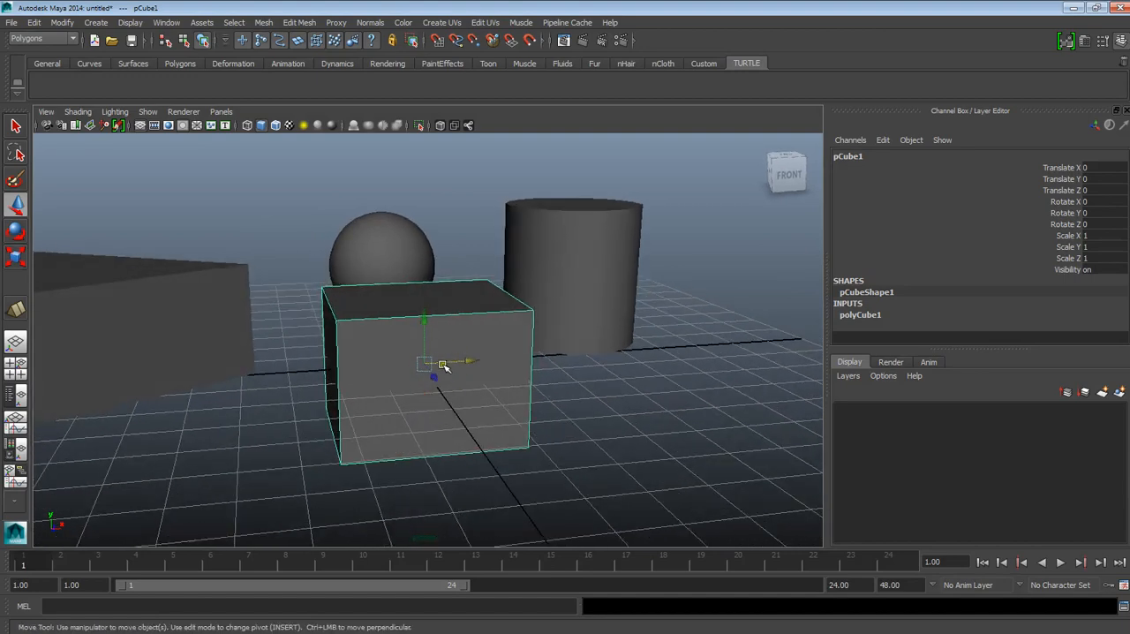
{"action": "left_click_drag", "start_coordinate": [447, 361], "coordinate": [518, 409]}
{"action": "key", "text": "ctrl+z"}
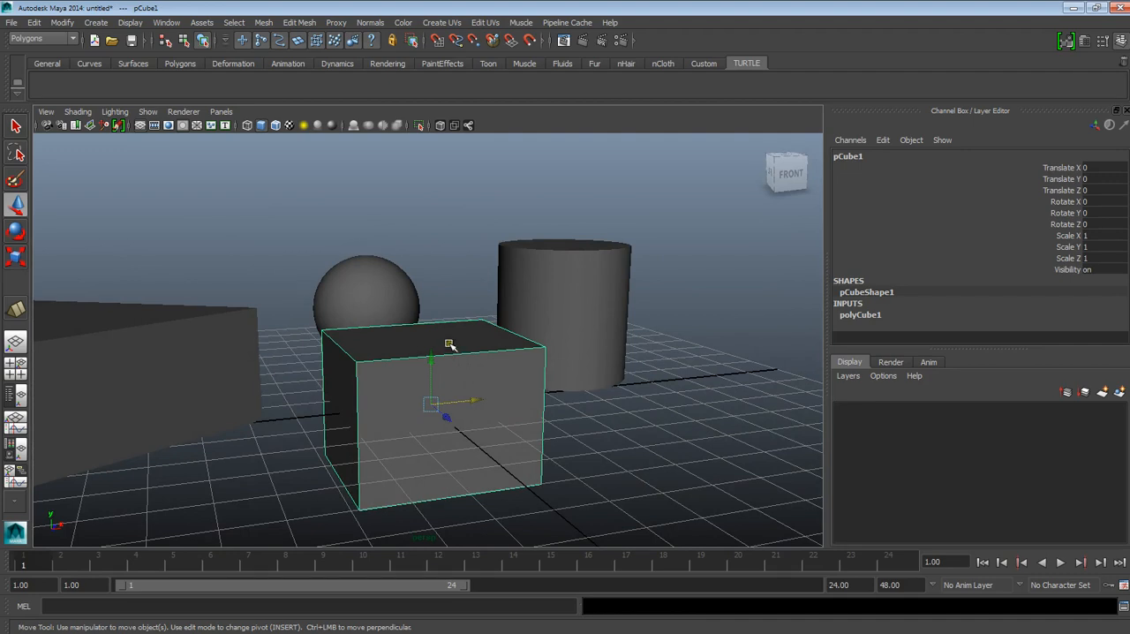
{"action": "mouse_move", "coordinate": [451, 344]}
{"action": "left_mouse_down", "text": "alt"}
{"action": "mouse_move", "coordinate": [466, 305]}
{"action": "mouse_move", "coordinate": [456, 348]}
{"action": "left_mouse_up", "text": "alt"}
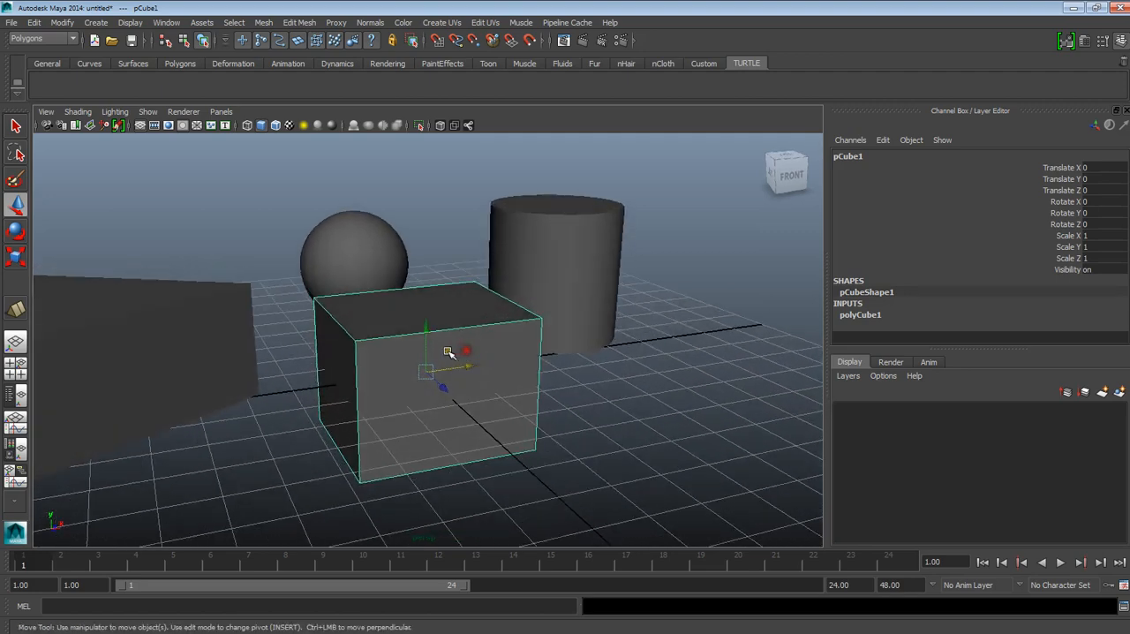
Step: Switch the cube to vertex selection and pick the four corner vertices of its front face one after another
{"action": "right_click", "coordinate": [470, 329]}
{"action": "right_click_drag", "start_coordinate": [426, 328], "coordinate": [426, 327]}
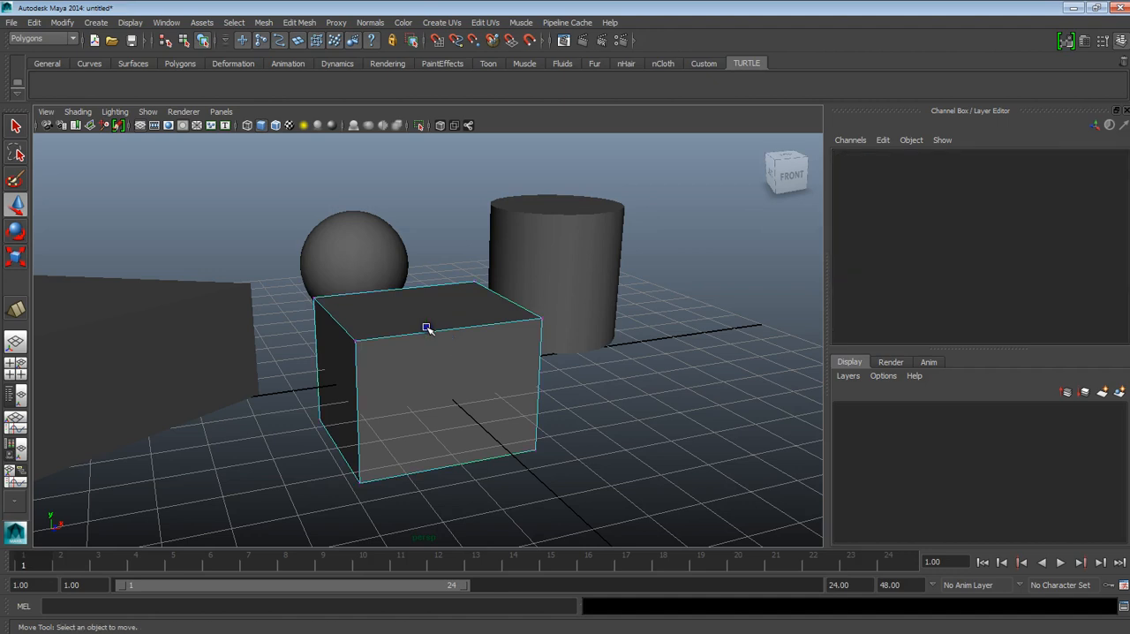
{"action": "left_click", "coordinate": [353, 338]}
{"action": "left_click", "coordinate": [543, 322]}
{"action": "left_click", "coordinate": [533, 454]}
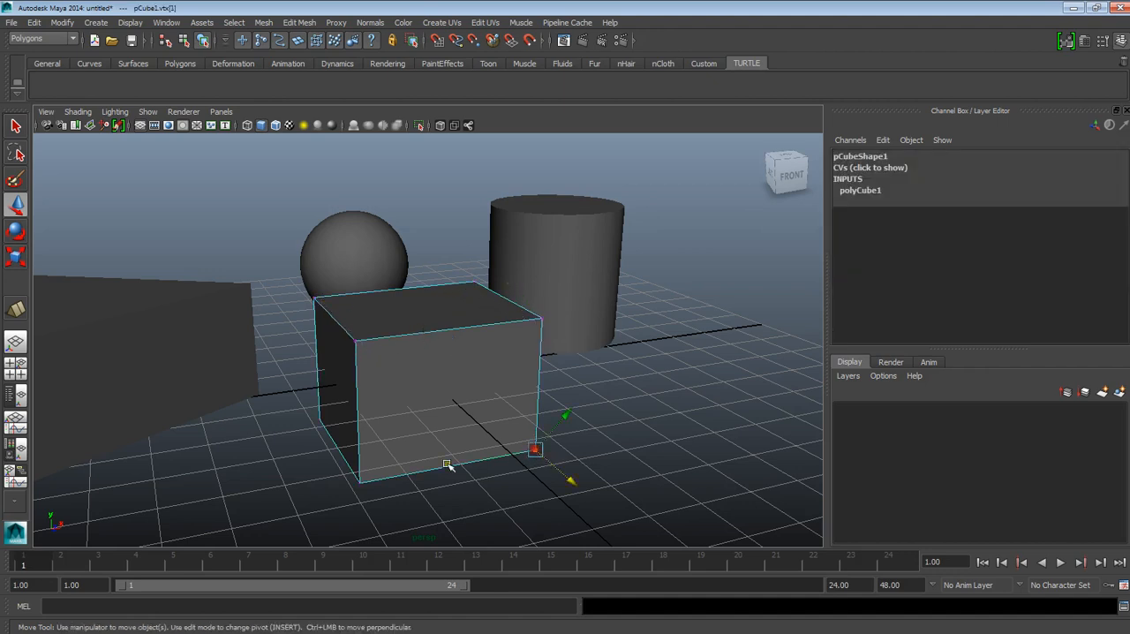
{"action": "left_click", "coordinate": [355, 481]}
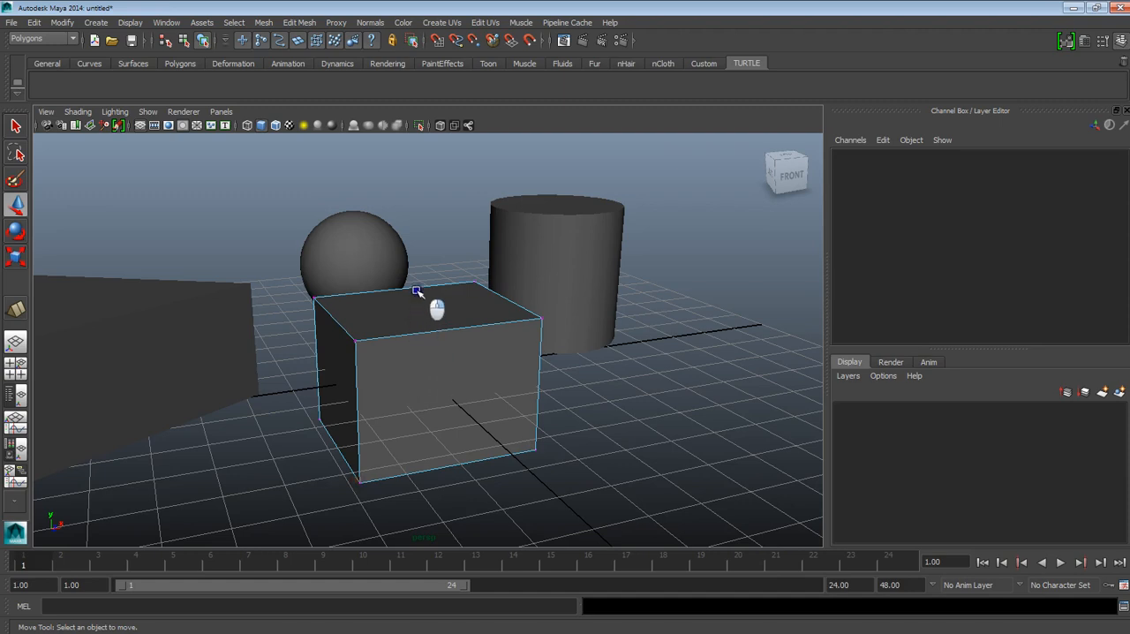
Step: Switch the cube to edge selection and pick its top edges one by one, ending with the front top edge
{"action": "left_click", "coordinate": [432, 331]}
{"action": "left_click", "coordinate": [402, 292]}
{"action": "left_click", "coordinate": [338, 325]}
{"action": "left_click", "coordinate": [504, 301]}
{"action": "left_click", "coordinate": [481, 325]}
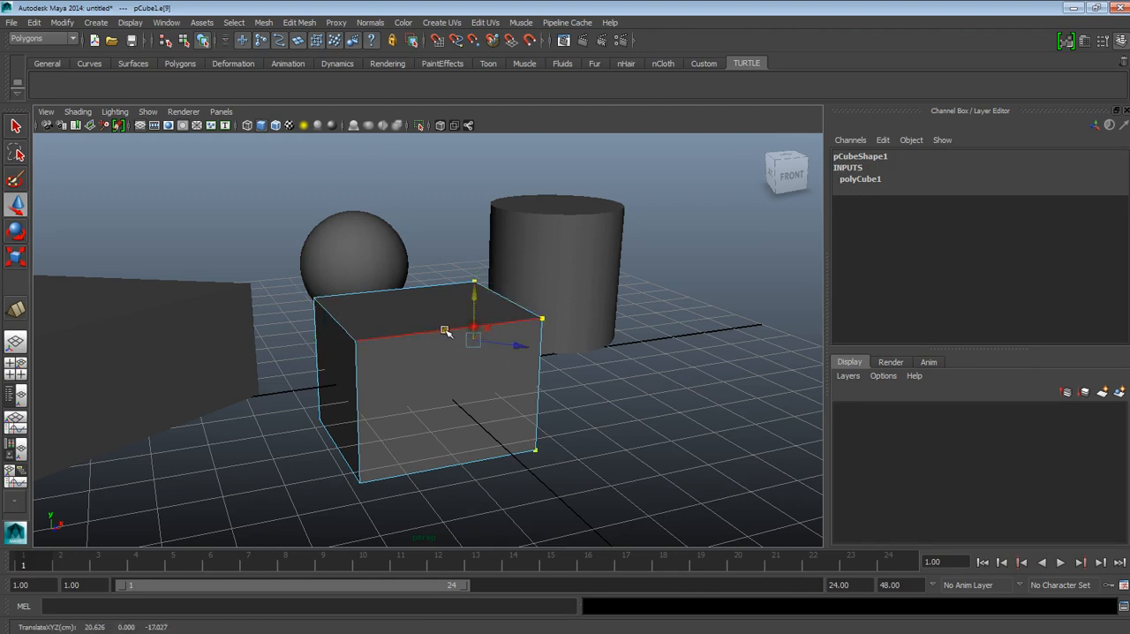
{"action": "left_click", "coordinate": [446, 331]}
Step: Switch the cube to face selection and pick its top, front and left faces in turn, ending on the front face
{"action": "left_click", "coordinate": [401, 327]}
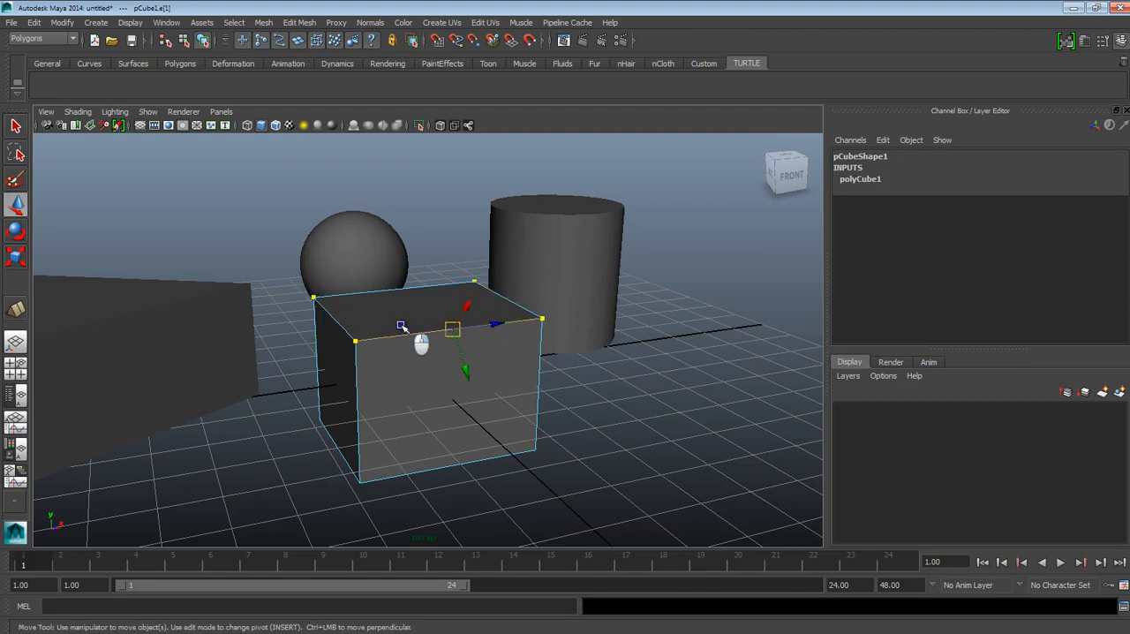
{"action": "key", "text": "F11"}
{"action": "left_click", "coordinate": [408, 316]}
{"action": "left_click", "coordinate": [419, 386]}
{"action": "left_click", "coordinate": [337, 393]}
{"action": "left_click", "coordinate": [399, 330]}
{"action": "left_click", "coordinate": [482, 388]}
{"action": "left_click_drag", "start_coordinate": [560, 391], "coordinate": [450, 383], "text": "alt"}
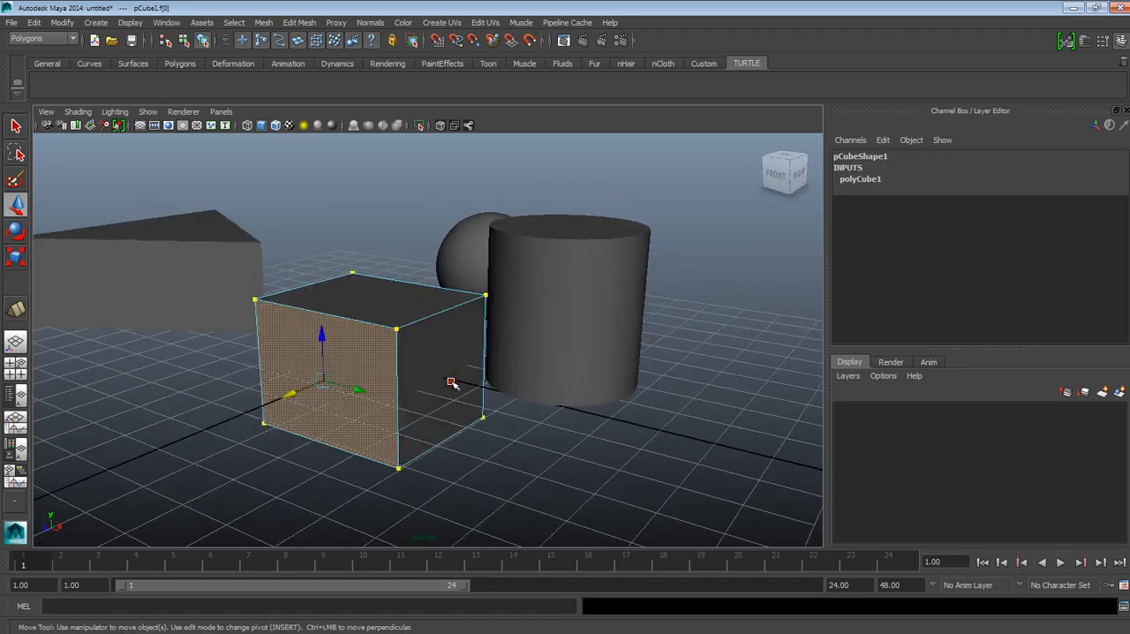
Step: Return the cube to object selection and select the whole cube
{"action": "left_click", "coordinate": [445, 376]}
{"action": "right_click_drag", "start_coordinate": [383, 348], "coordinate": [416, 316]}
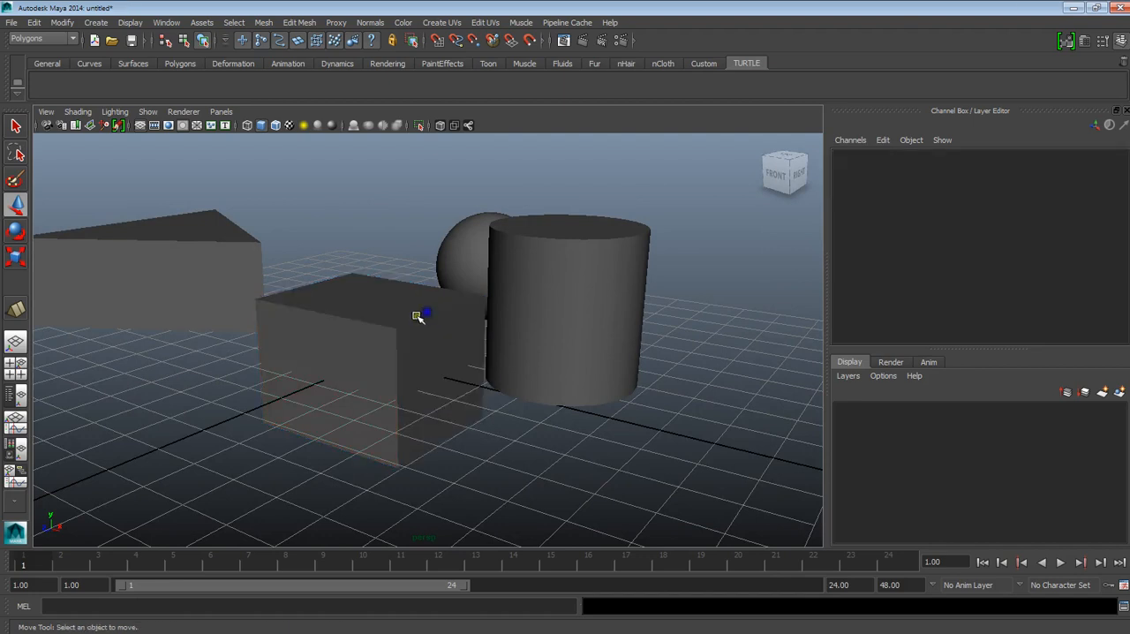
{"action": "left_click", "coordinate": [394, 325]}
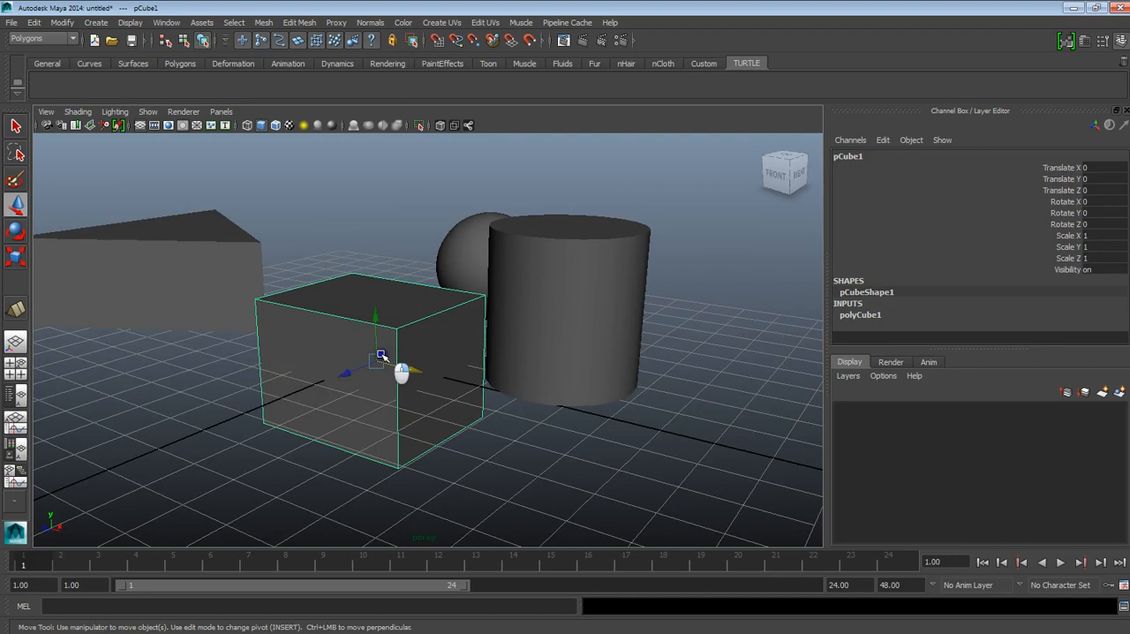
Step: Switch the cube back to face selection, pick its right face, and select its top face instead
{"action": "key", "text": "F11"}
{"action": "left_click", "coordinate": [437, 350]}
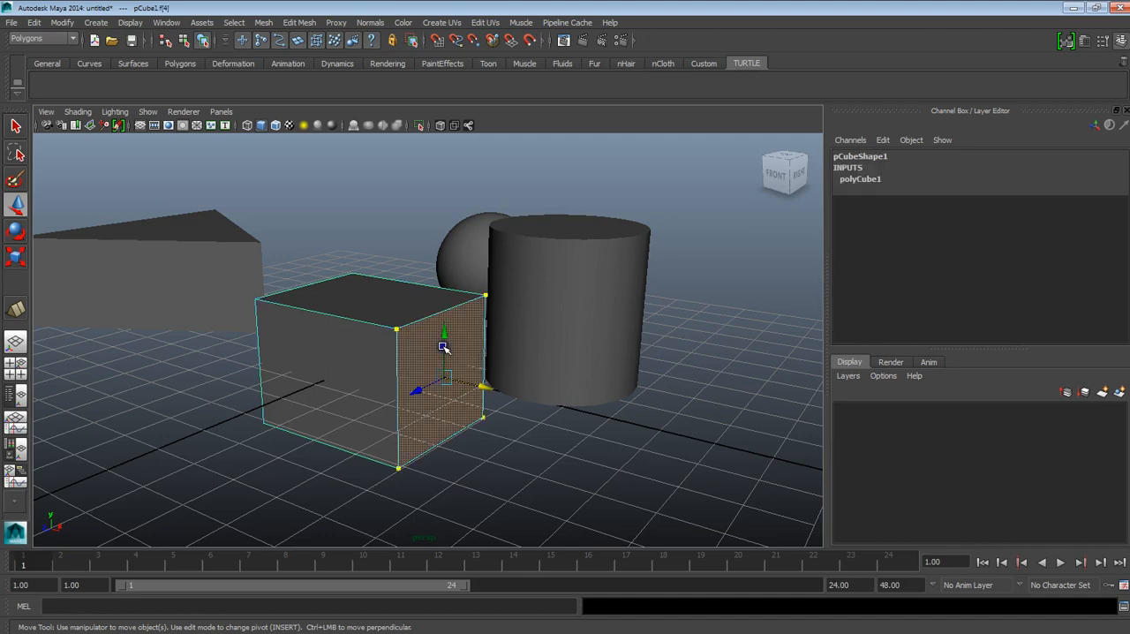
{"action": "left_click_drag", "start_coordinate": [412, 356], "coordinate": [418, 321], "text": "alt"}
{"action": "left_click", "coordinate": [418, 321]}
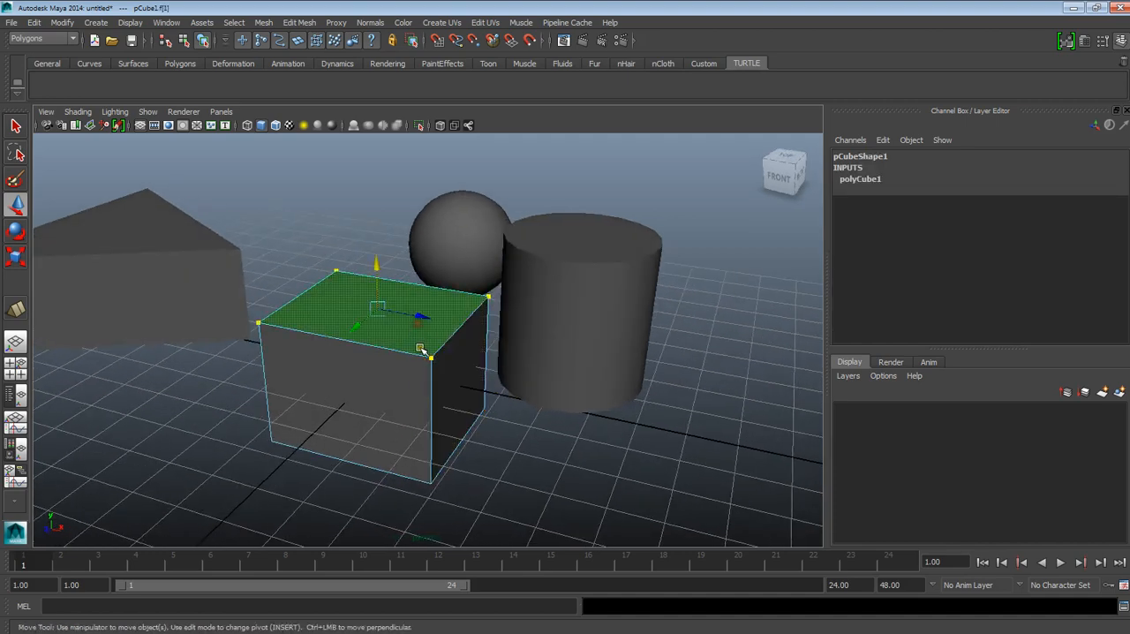
{"action": "left_click_drag", "start_coordinate": [376, 363], "coordinate": [358, 316], "text": "alt"}
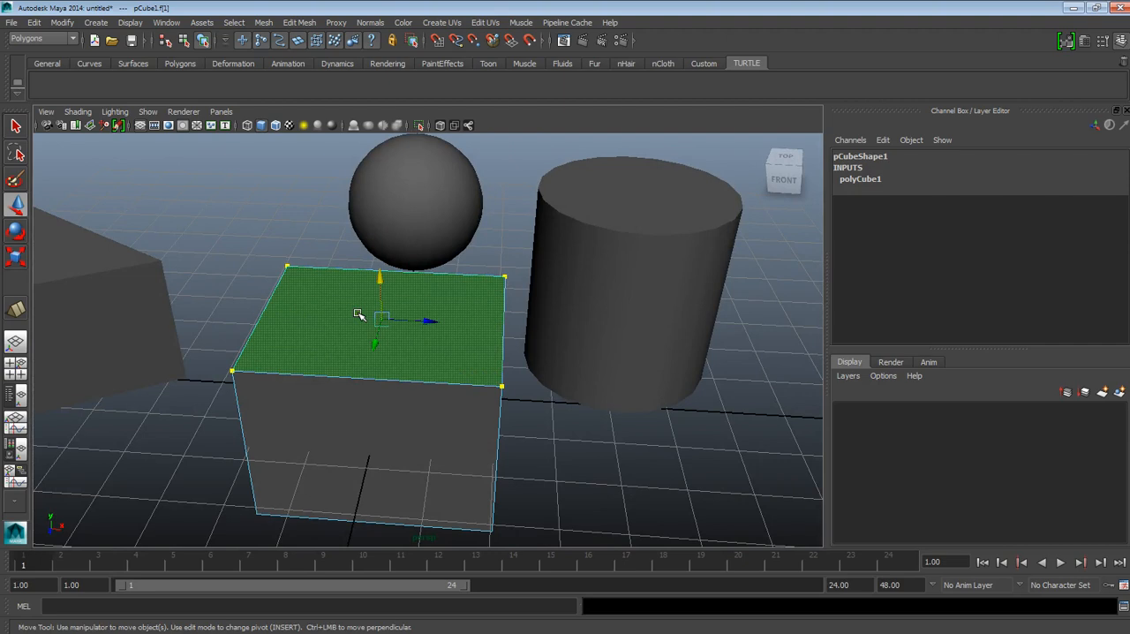
{"action": "left_click", "coordinate": [275, 309]}
Step: Leave face selection for object mode, select the entire cube, and view it from a low front-right angle
{"action": "right_click_drag", "start_coordinate": [484, 326], "coordinate": [486, 311]}
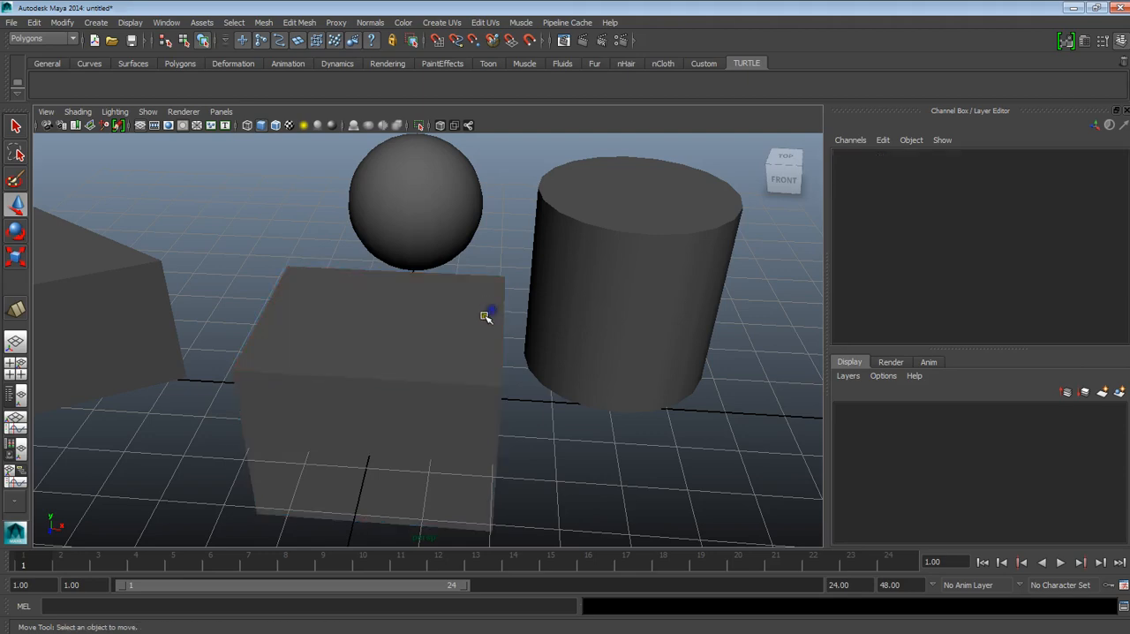
{"action": "left_click", "coordinate": [475, 338]}
{"action": "scroll", "coordinate": [512, 399], "scroll_direction": "down", "scroll_amount": 5}
{"action": "left_click_drag", "start_coordinate": [503, 413], "coordinate": [462, 401], "text": "alt"}
{"action": "scroll", "coordinate": [474, 398], "scroll_direction": "up", "scroll_amount": 4}
{"action": "left_click_drag", "start_coordinate": [371, 421], "coordinate": [355, 389], "text": "alt"}
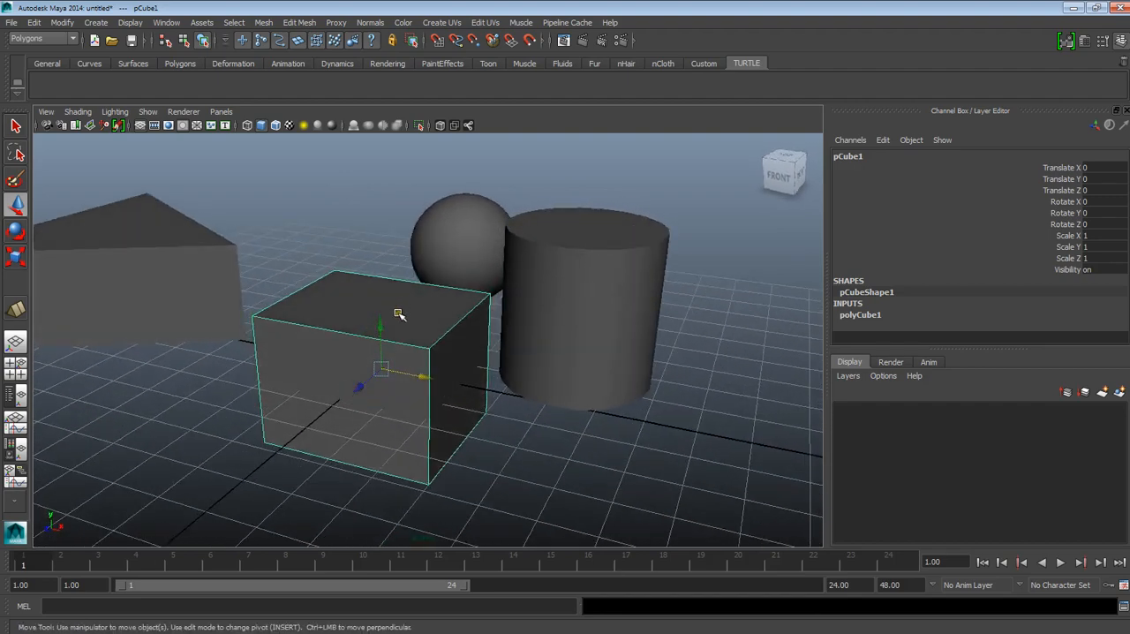
{"action": "mouse_move", "coordinate": [395, 315]}
{"action": "left_mouse_down", "text": "alt"}
{"action": "mouse_move", "coordinate": [421, 320]}
{"action": "mouse_move", "coordinate": [393, 328]}
{"action": "left_mouse_up", "text": "alt"}
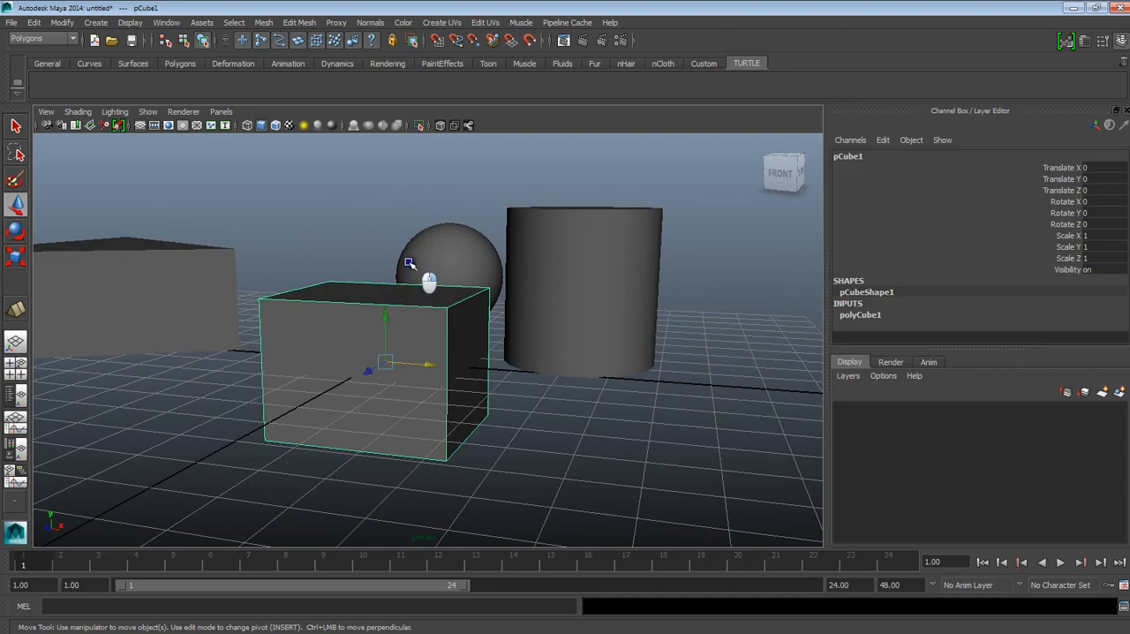
Step: Switch the cube to vertex selection, select its upper front-right corner vertex, and view that corner up close
{"action": "right_click_drag", "start_coordinate": [470, 273], "coordinate": [383, 298]}
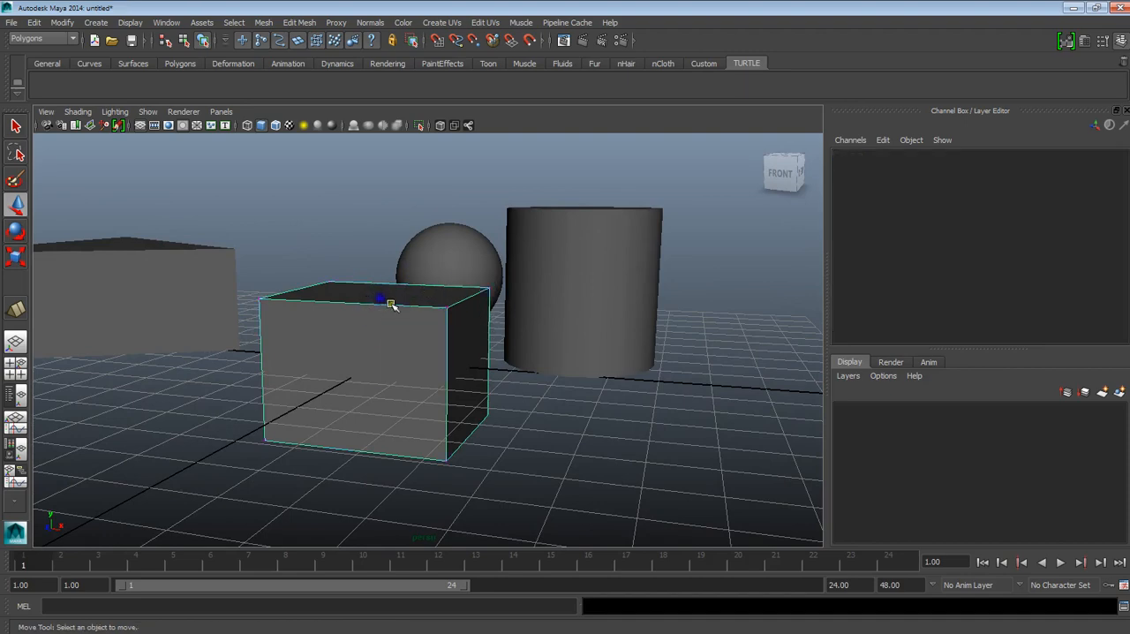
{"action": "left_click_drag", "start_coordinate": [384, 302], "coordinate": [459, 376], "text": "alt"}
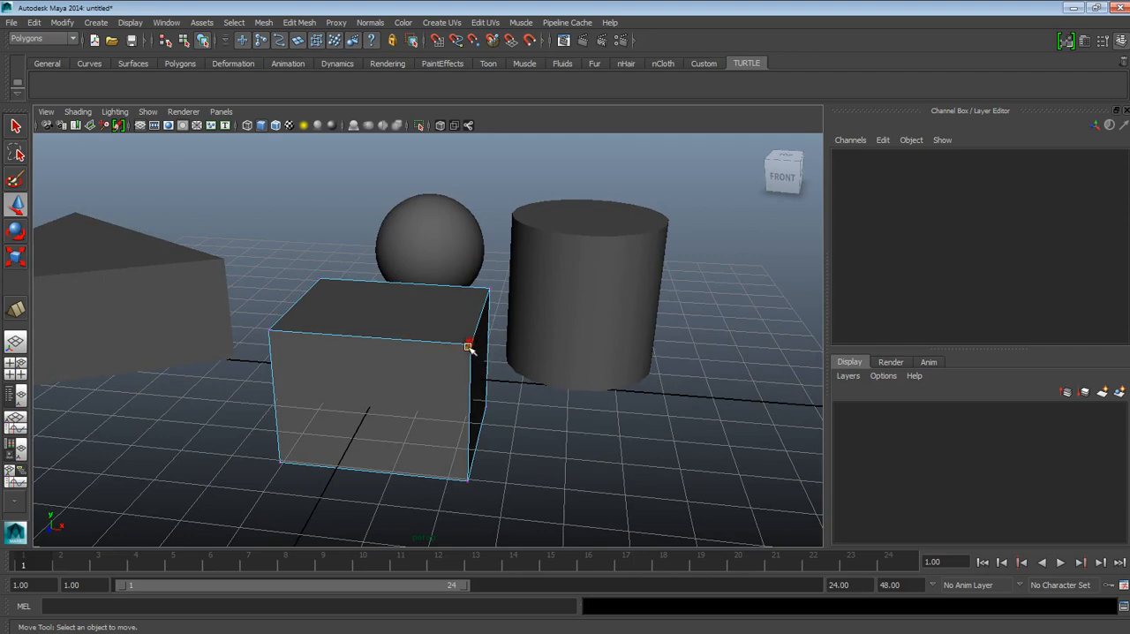
{"action": "left_click", "coordinate": [471, 348]}
{"action": "left_click_drag", "start_coordinate": [462, 371], "coordinate": [520, 394], "text": "alt"}
{"action": "scroll", "coordinate": [525, 380], "scroll_direction": "up", "scroll_amount": 4}
{"action": "middle_click_drag", "start_coordinate": [593, 393], "coordinate": [512, 411], "text": "alt"}
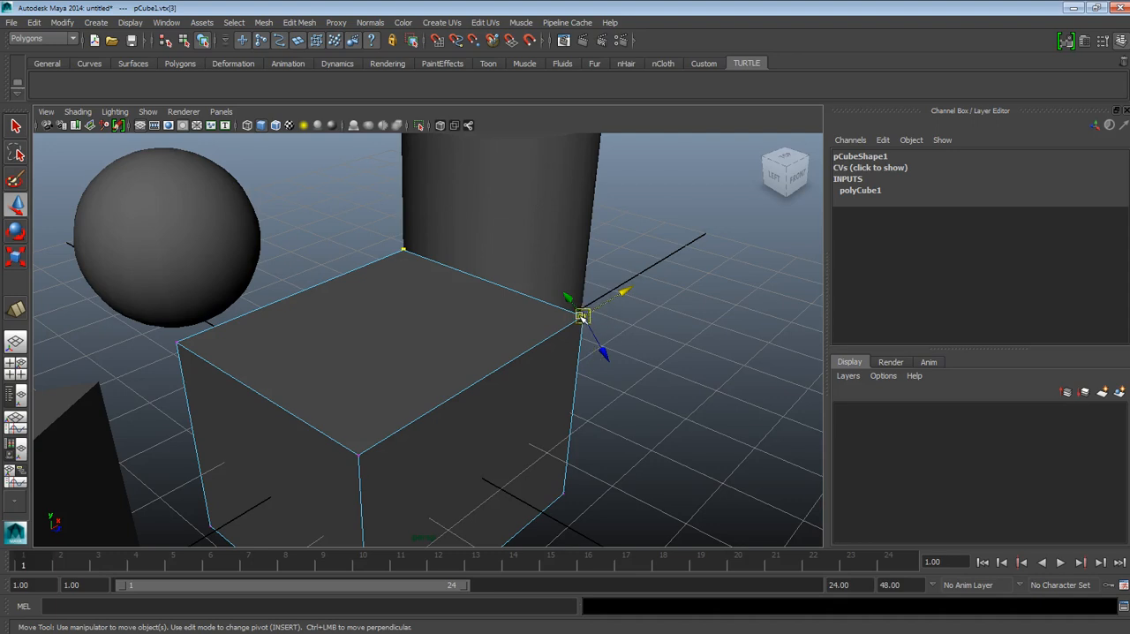
Step: Try to move the cube's upper front-right vertex a short distance with the Move tool, and undo the move
{"action": "left_click_drag", "start_coordinate": [601, 311], "coordinate": [416, 285]}
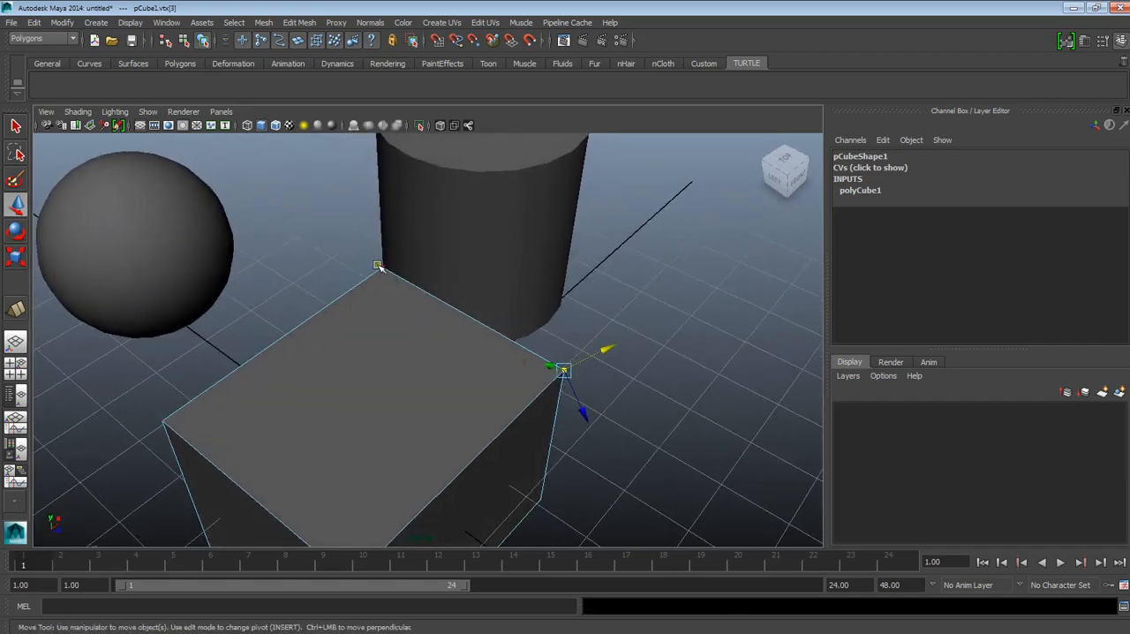
{"action": "left_click_drag", "start_coordinate": [532, 337], "coordinate": [567, 323], "text": "alt"}
{"action": "key", "text": "ctrl+z"}
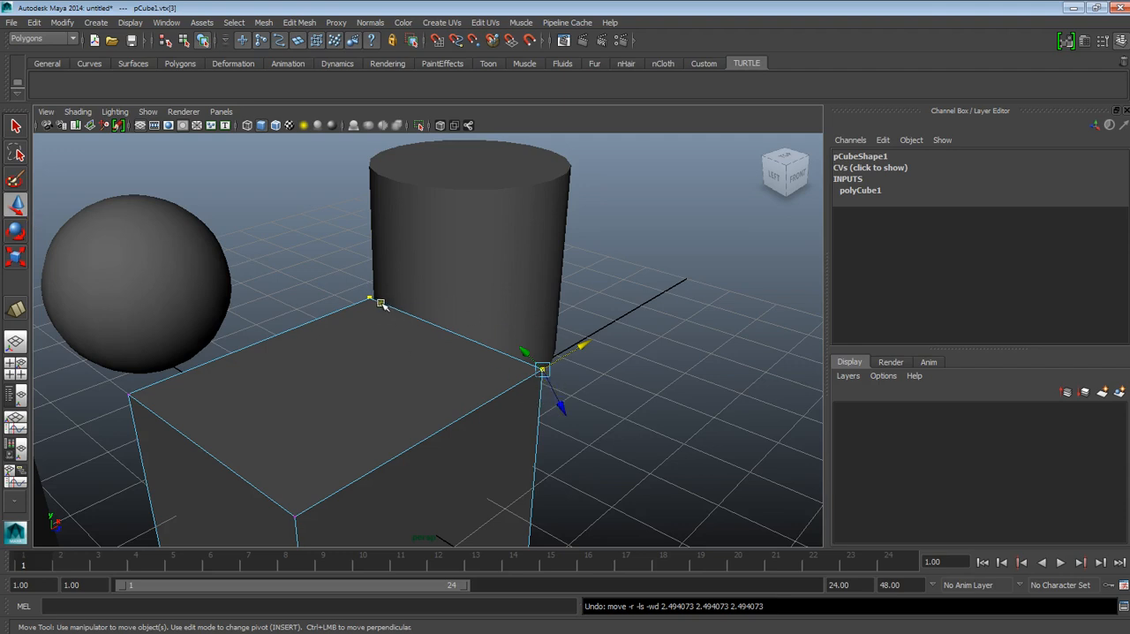
{"action": "left_click_drag", "start_coordinate": [397, 335], "coordinate": [332, 344], "text": "alt"}
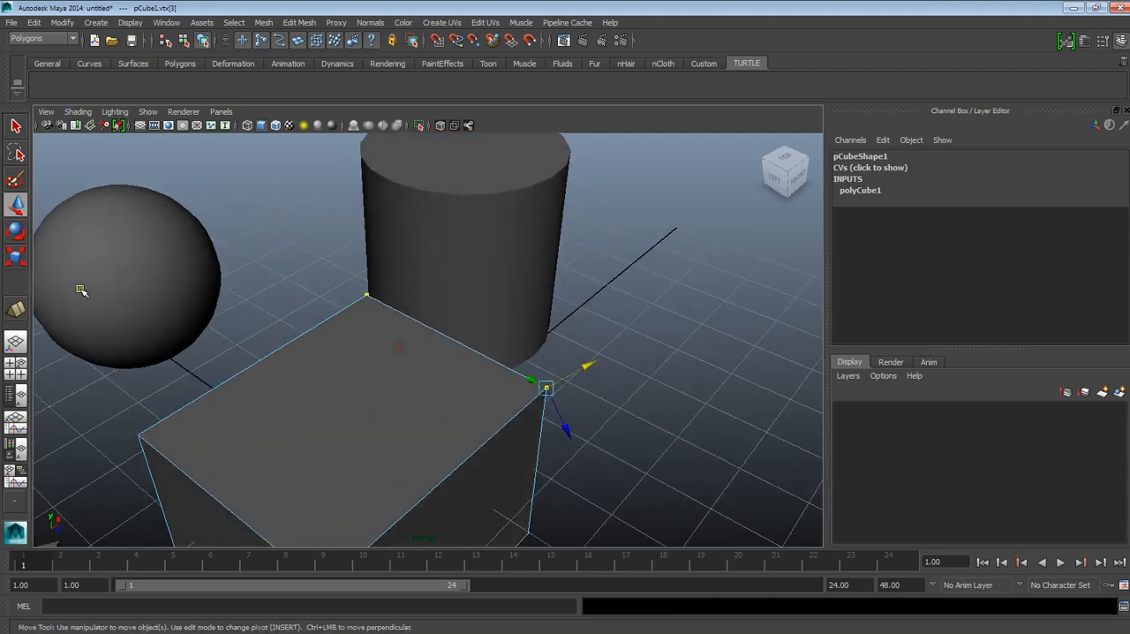
Step: Open the Move tool's settings and reselect the cube's upper front-right vertex in vertex mode
{"action": "double_click", "coordinate": [17, 205]}
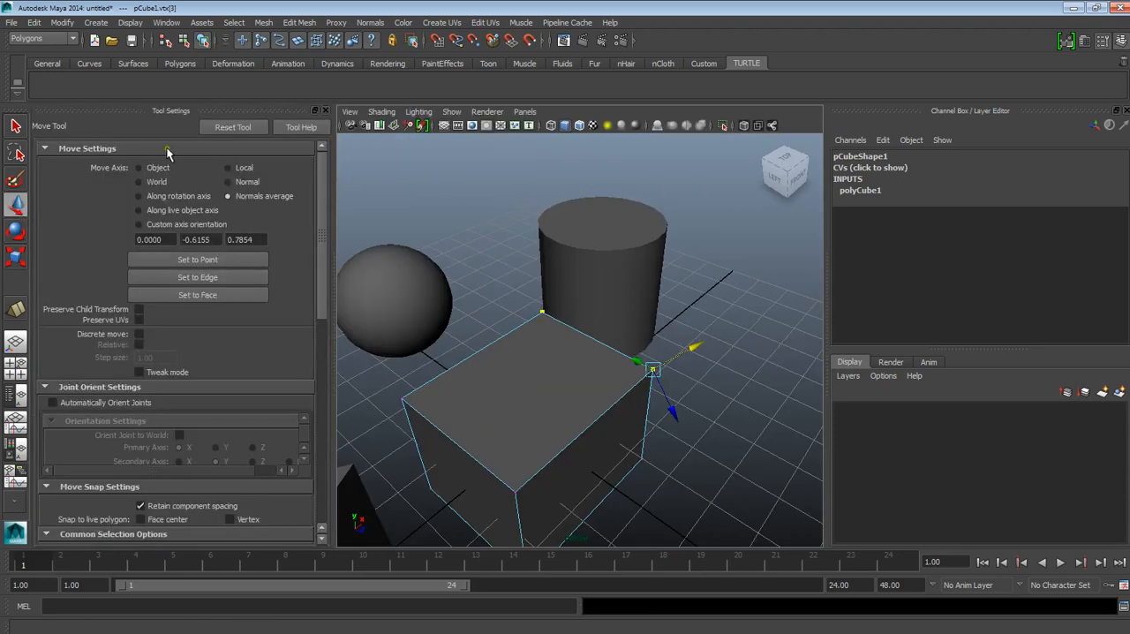
{"action": "left_click_drag", "start_coordinate": [530, 286], "coordinate": [406, 334], "text": "alt"}
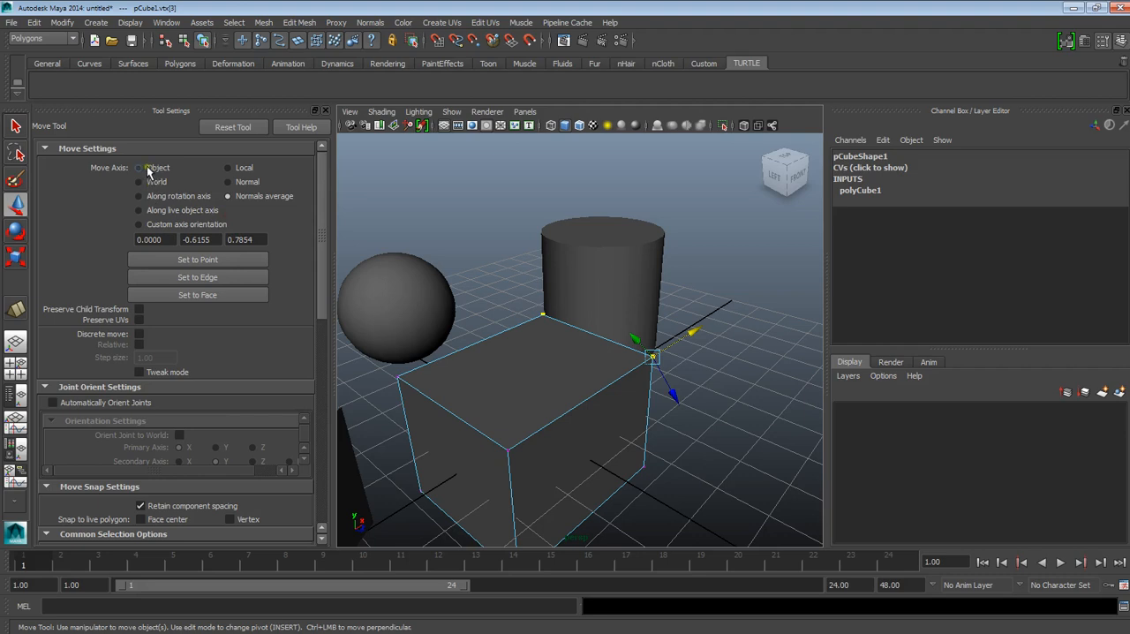
{"action": "left_click", "coordinate": [563, 296]}
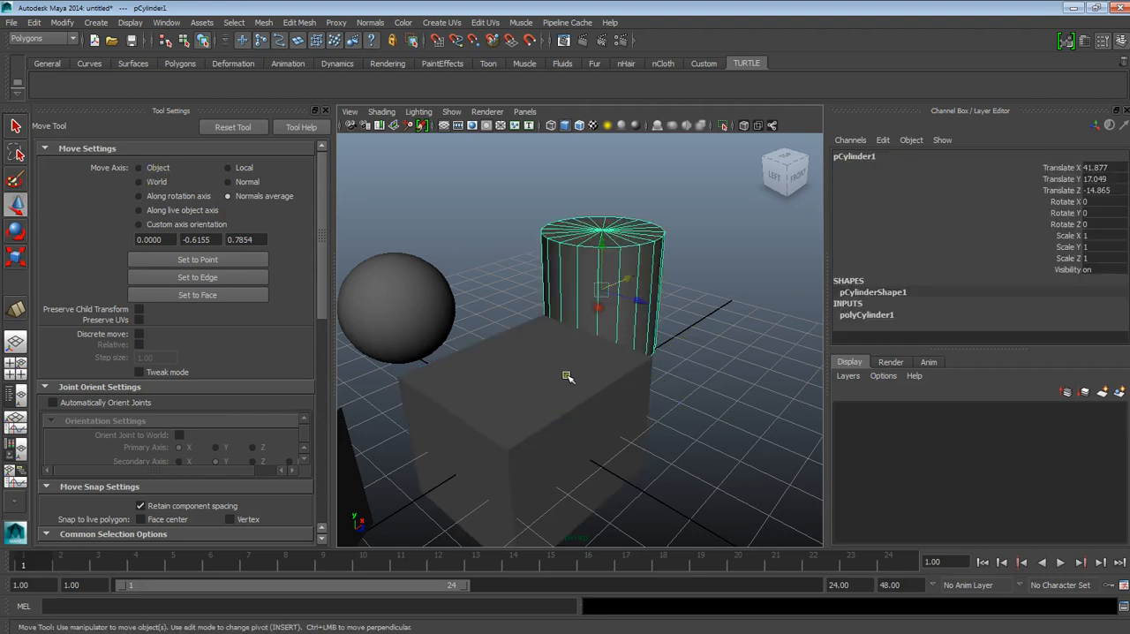
{"action": "left_click", "coordinate": [567, 381], "text": "shift"}
{"action": "right_click_drag", "start_coordinate": [566, 380], "coordinate": [623, 326]}
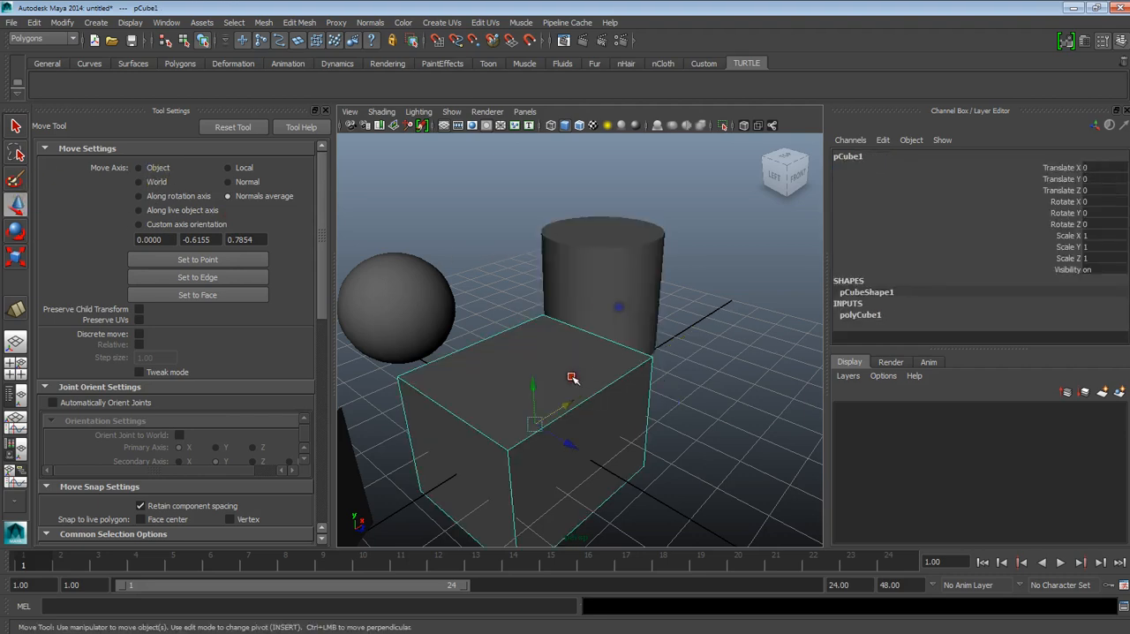
{"action": "right_click_drag", "start_coordinate": [589, 381], "coordinate": [550, 328]}
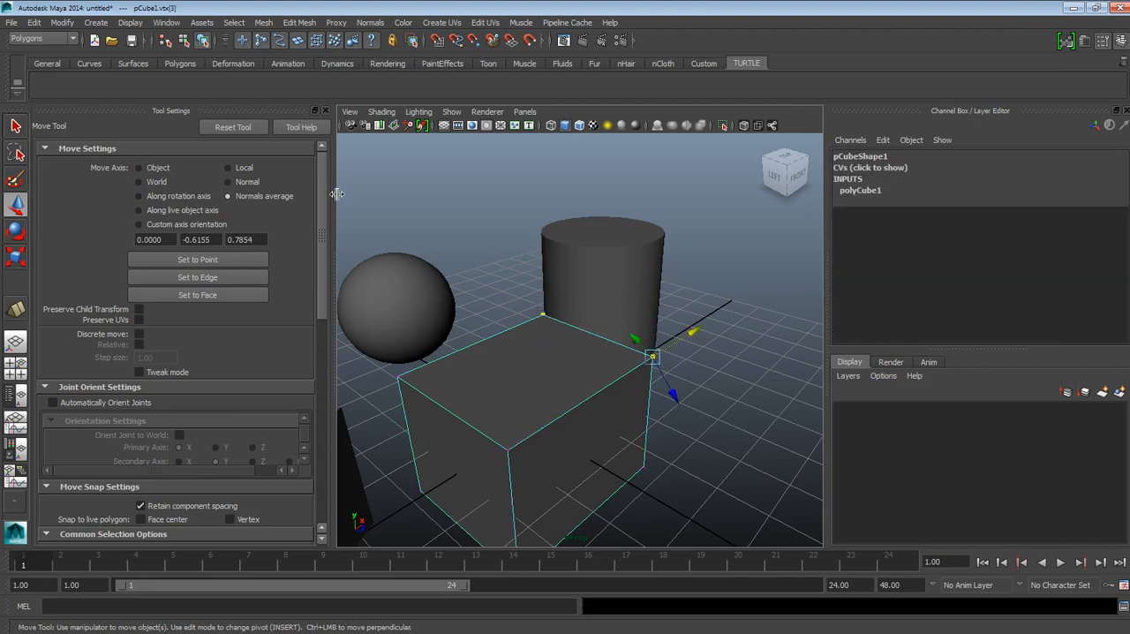
Step: Turn off the Reflection option in the Move tool's settings
{"action": "left_click_drag", "start_coordinate": [318, 177], "coordinate": [316, 381]}
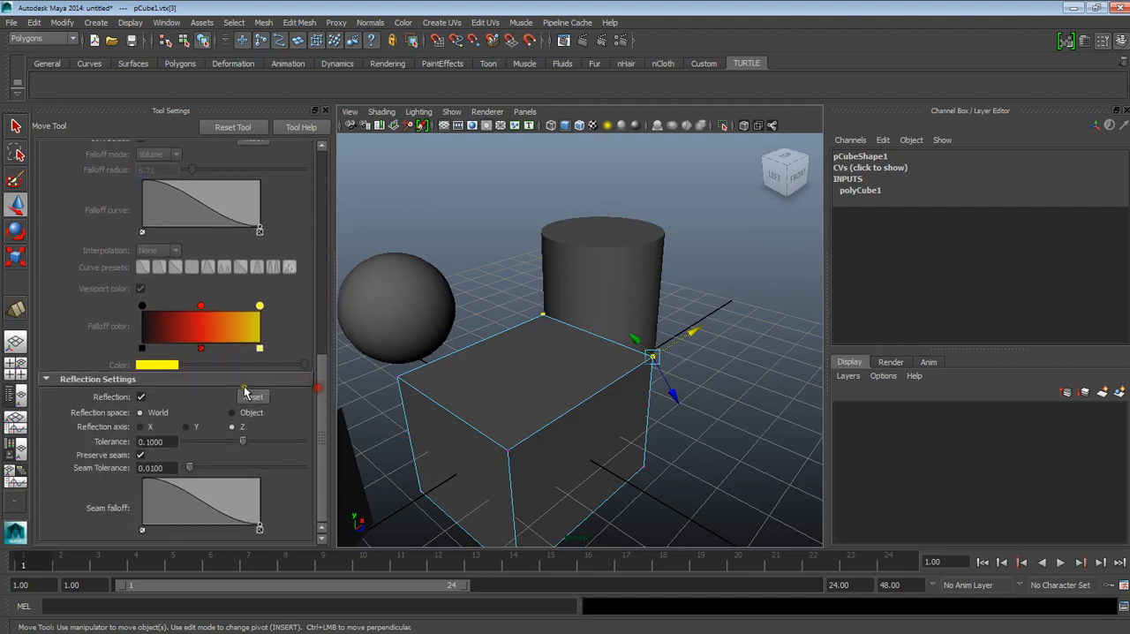
{"action": "left_click", "coordinate": [141, 397]}
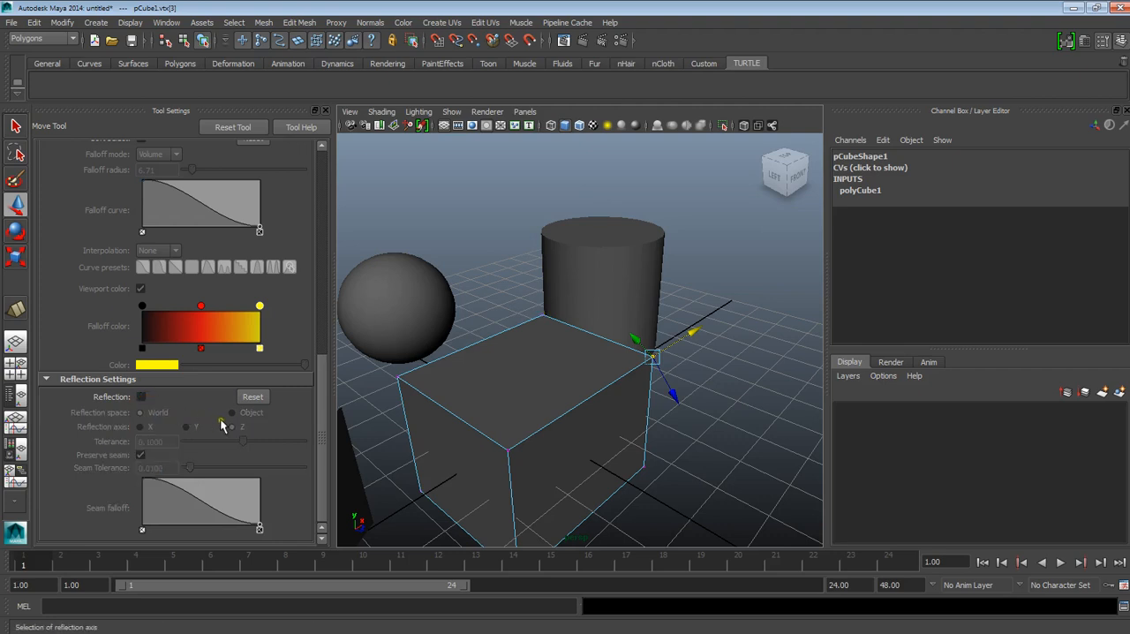
{"action": "left_click_drag", "start_coordinate": [325, 404], "coordinate": [320, 182]}
{"action": "left_click_drag", "start_coordinate": [600, 295], "coordinate": [652, 370], "text": "alt"}
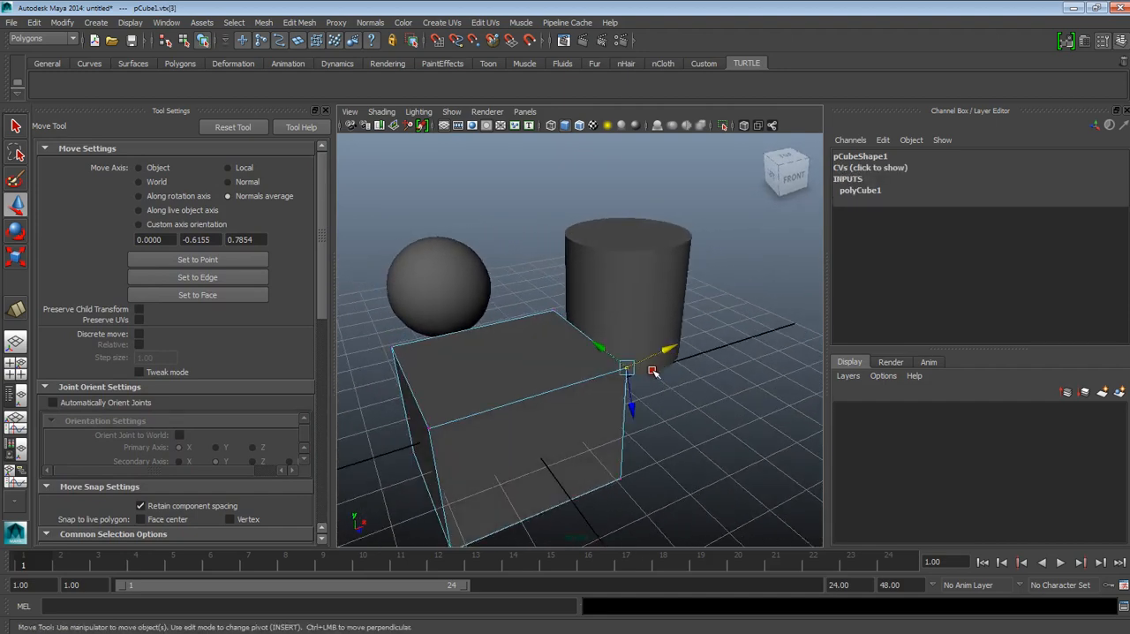
Step: Leave vertex selection for object mode and select the whole cube
{"action": "right_click_drag", "start_coordinate": [594, 365], "coordinate": [632, 328]}
{"action": "left_click", "coordinate": [544, 372]}
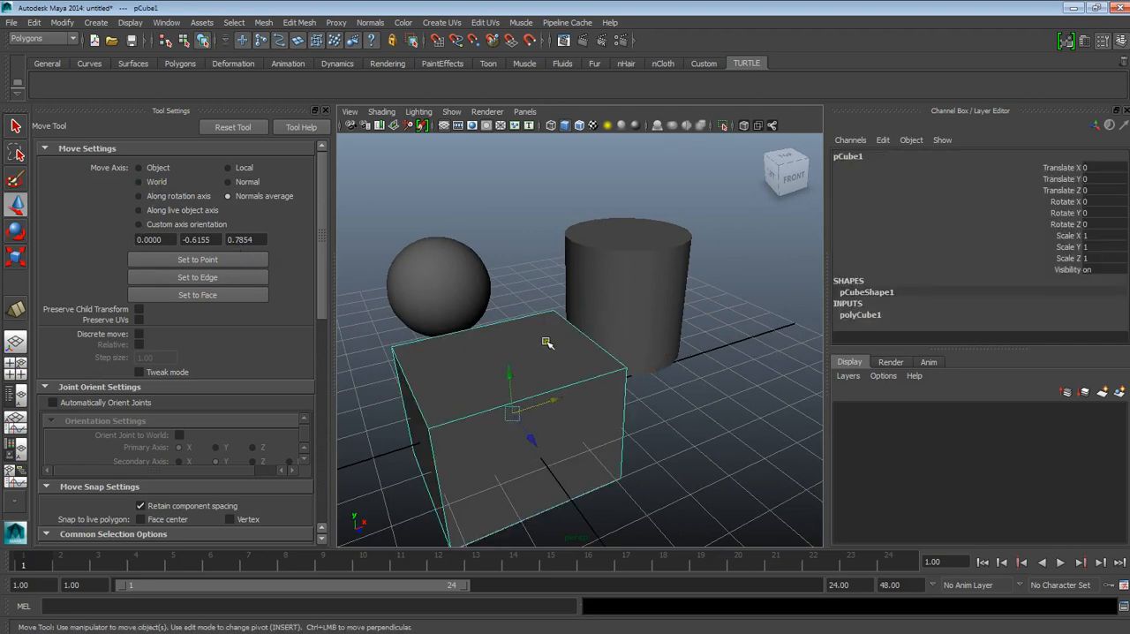
{"action": "left_click_drag", "start_coordinate": [572, 407], "coordinate": [530, 421], "text": "alt"}
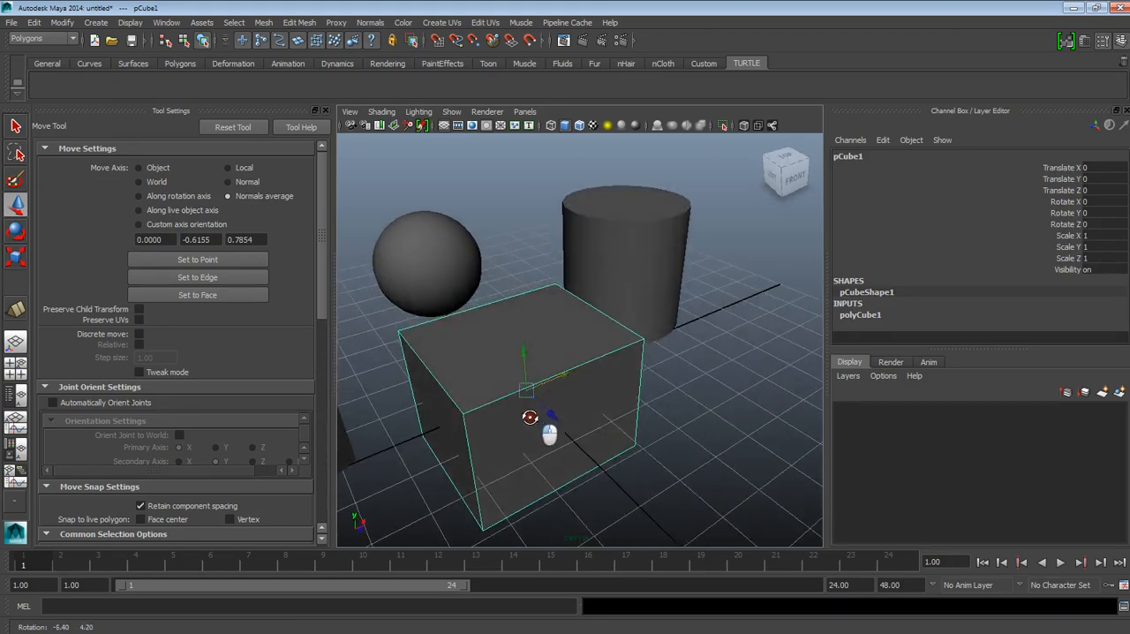
{"action": "left_click", "coordinate": [653, 308]}
{"action": "left_click", "coordinate": [534, 386]}
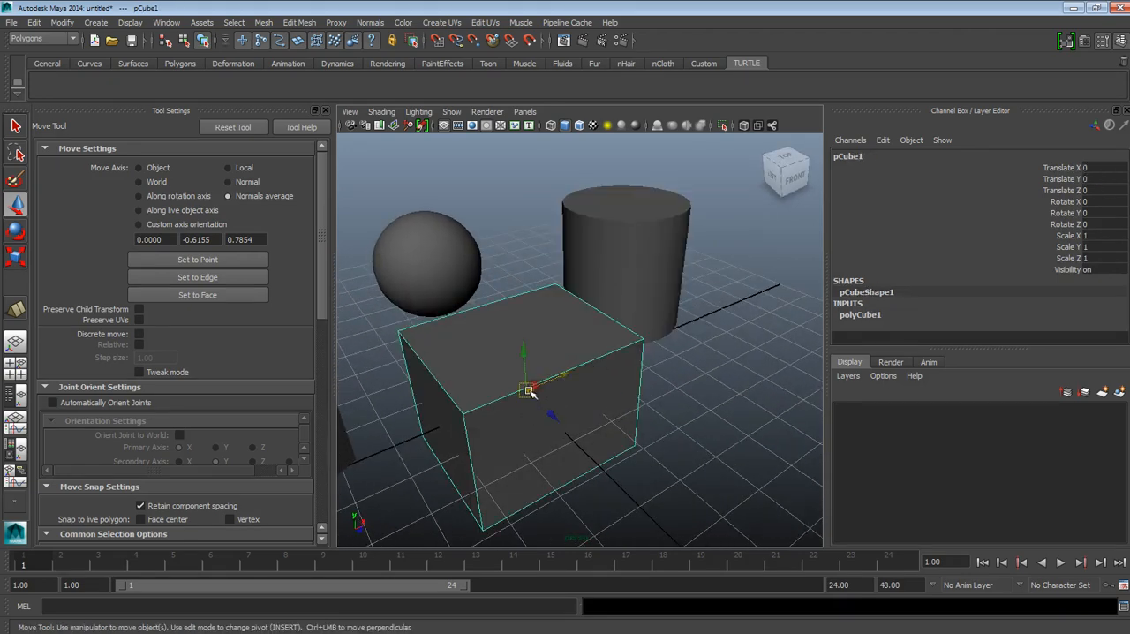
{"action": "left_click_drag", "start_coordinate": [530, 386], "coordinate": [467, 386], "text": "alt"}
Step: Set the Move tool's axis to Object, comparing the cube's manipulator directions with World and Normals average
{"action": "left_click", "coordinate": [137, 167]}
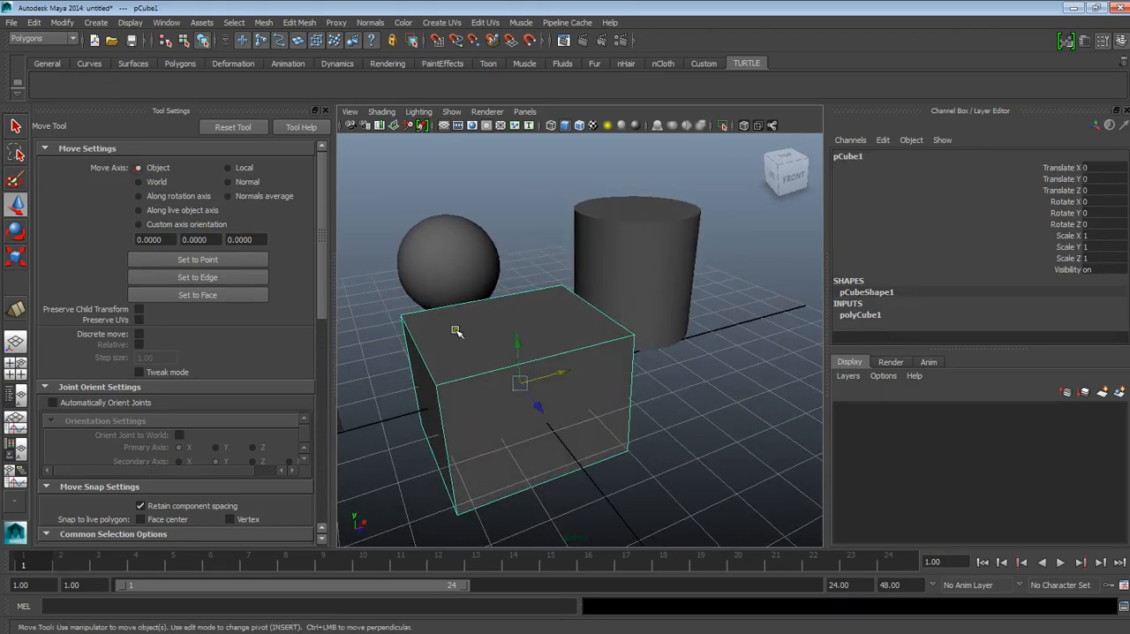
{"action": "left_click_drag", "start_coordinate": [551, 397], "coordinate": [578, 385], "text": "alt"}
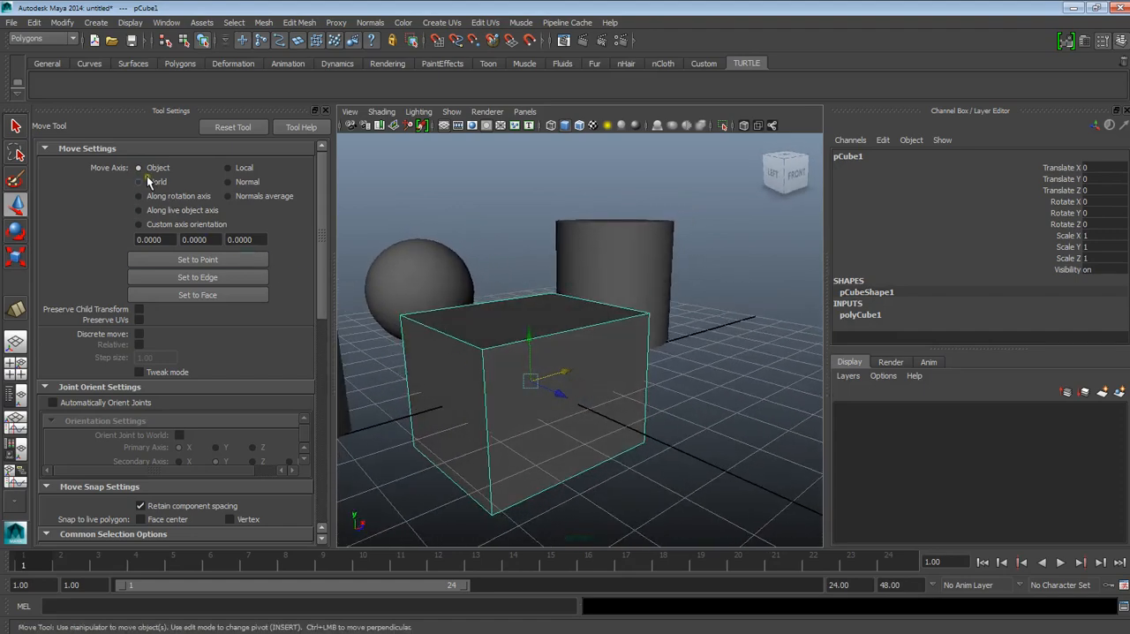
{"action": "left_click_drag", "start_coordinate": [539, 392], "coordinate": [580, 391], "text": "alt"}
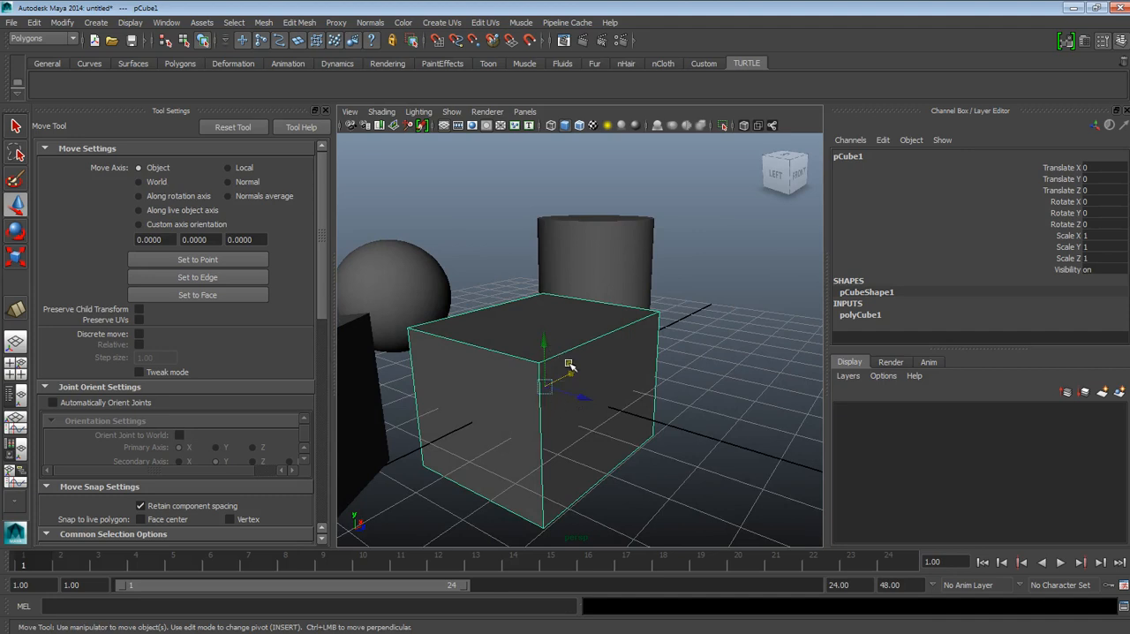
{"action": "left_click", "coordinate": [140, 181]}
{"action": "left_click", "coordinate": [227, 196]}
Step: Rotate the cube about its X axis to about -42.4 degrees, and return to the Move tool
{"action": "left_click", "coordinate": [15, 231]}
{"action": "left_click_drag", "start_coordinate": [504, 318], "coordinate": [615, 418], "text": "alt"}
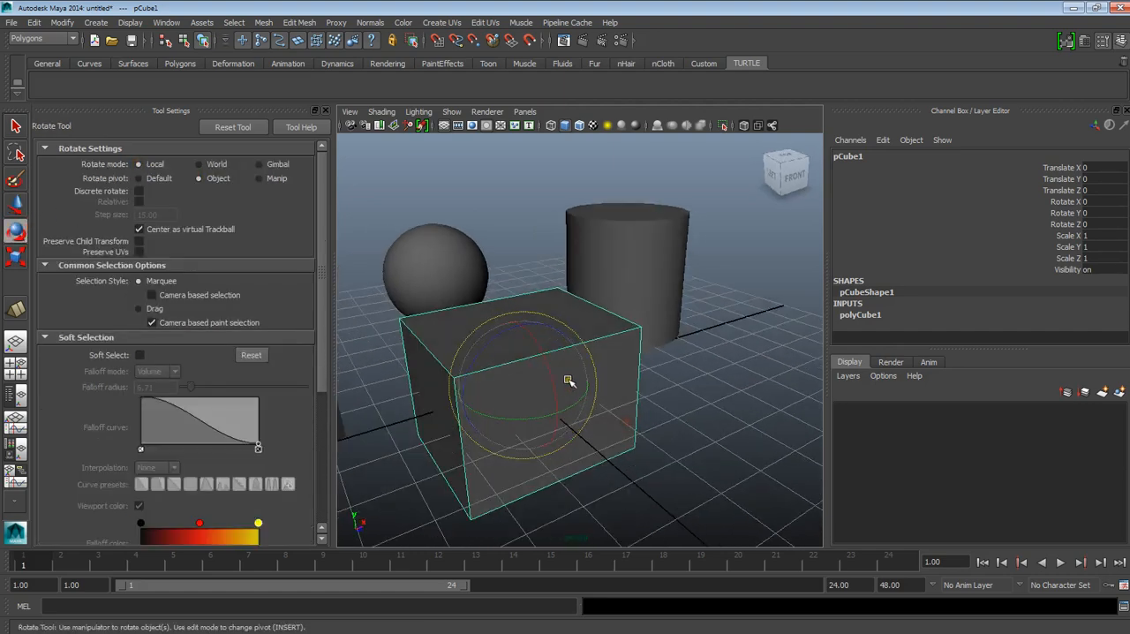
{"action": "left_click_drag", "start_coordinate": [555, 384], "coordinate": [316, 308]}
{"action": "left_click", "coordinate": [15, 204]}
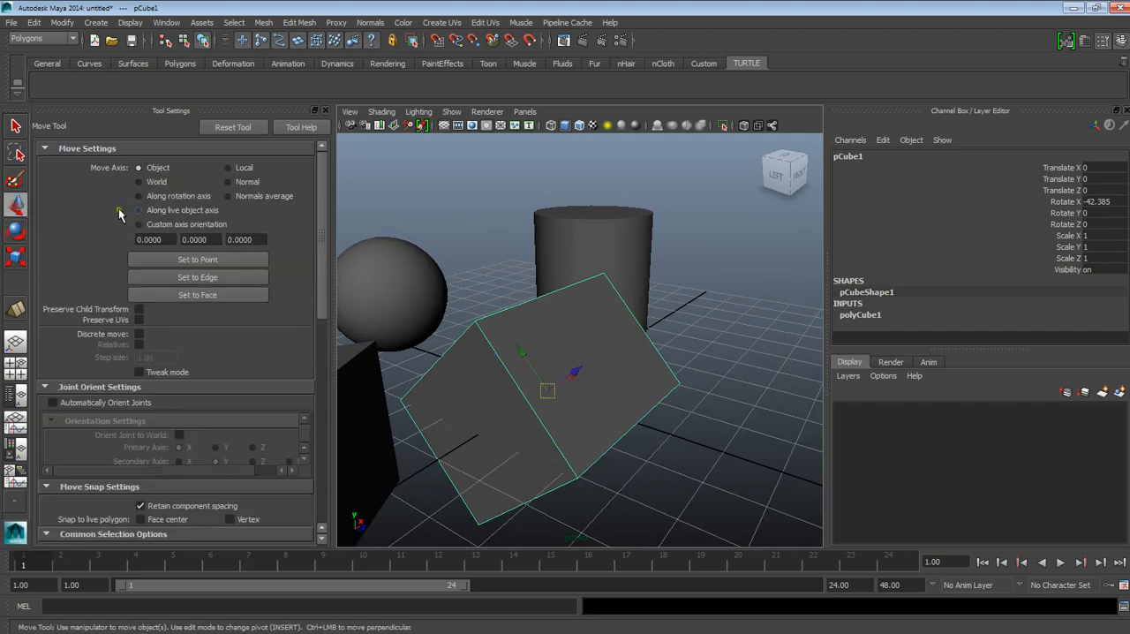
{"action": "left_click_drag", "start_coordinate": [556, 333], "coordinate": [565, 320], "text": "alt"}
Step: Set the Move tool's axis to World and reselect the tilted cube to examine its manipulator
{"action": "left_click", "coordinate": [699, 329]}
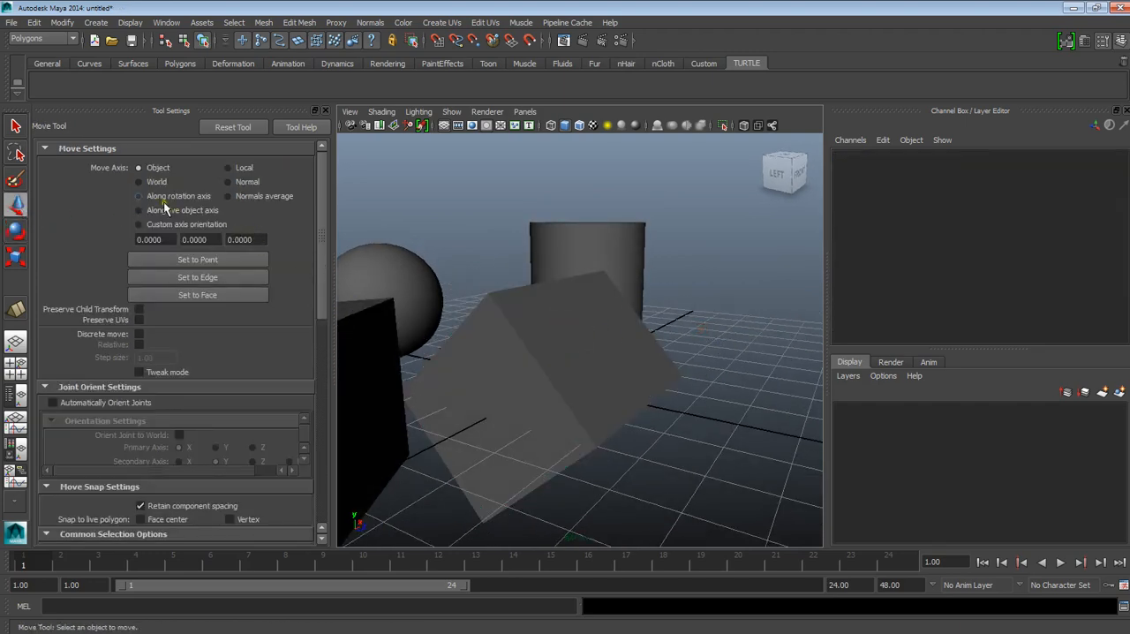
{"action": "left_click", "coordinate": [138, 182]}
{"action": "left_click", "coordinate": [512, 329]}
{"action": "left_click_drag", "start_coordinate": [512, 328], "coordinate": [534, 399], "text": "alt"}
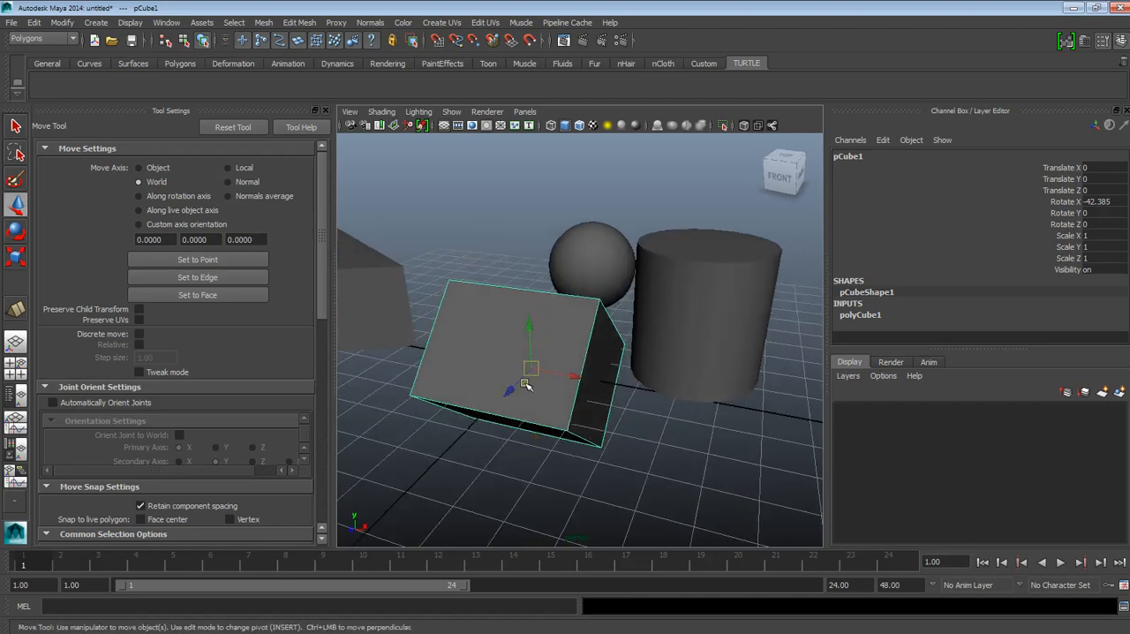
{"action": "left_click_drag", "start_coordinate": [584, 384], "coordinate": [633, 424], "text": "alt"}
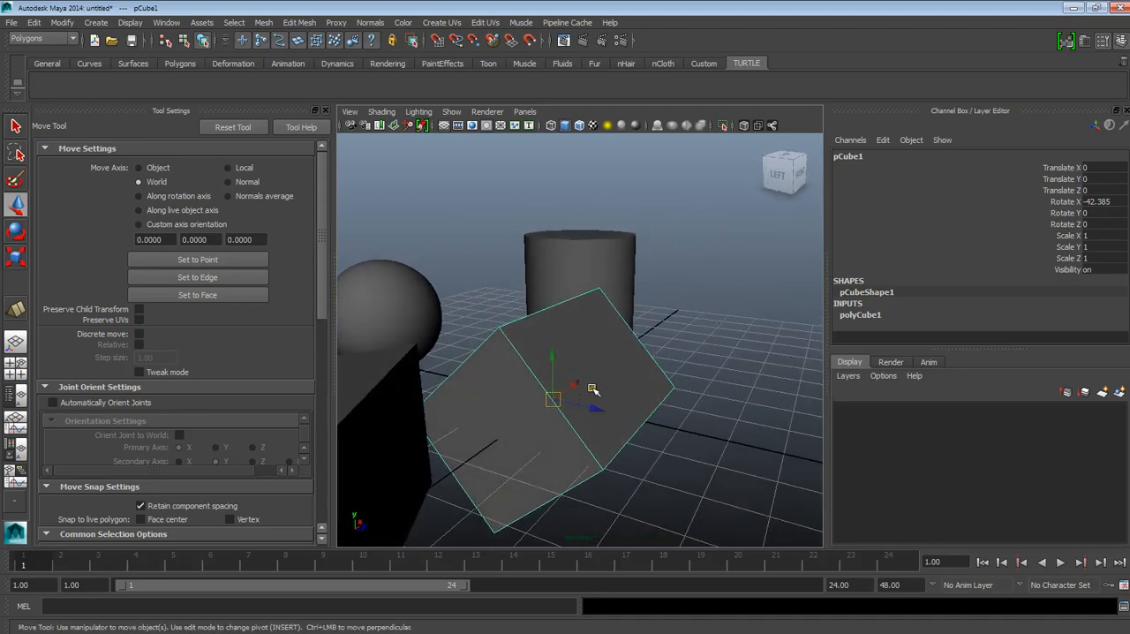
Step: Move the tilted cube along the world axes to about 3.64 in Translate Y and 7.22 in Translate Z
{"action": "scroll", "coordinate": [606, 408], "scroll_direction": "down", "scroll_amount": 3}
{"action": "left_click_drag", "start_coordinate": [603, 409], "coordinate": [647, 388], "text": "alt"}
{"action": "mouse_move", "coordinate": [681, 351]}
{"action": "left_mouse_down", "text": "alt"}
{"action": "mouse_move", "coordinate": [696, 365]}
{"action": "mouse_move", "coordinate": [685, 347]}
{"action": "mouse_move", "coordinate": [653, 365]}
{"action": "mouse_move", "coordinate": [664, 360]}
{"action": "left_mouse_up", "text": "alt"}
{"action": "left_click_drag", "start_coordinate": [686, 251], "coordinate": [655, 369], "text": "alt"}
{"action": "left_click_drag", "start_coordinate": [601, 411], "coordinate": [565, 440], "text": "alt"}
Step: Set the Move tool's axis to Object and examine the tilted cube's manipulator from several angles
{"action": "left_click", "coordinate": [138, 167]}
{"action": "left_click_drag", "start_coordinate": [448, 369], "coordinate": [565, 393], "text": "alt"}
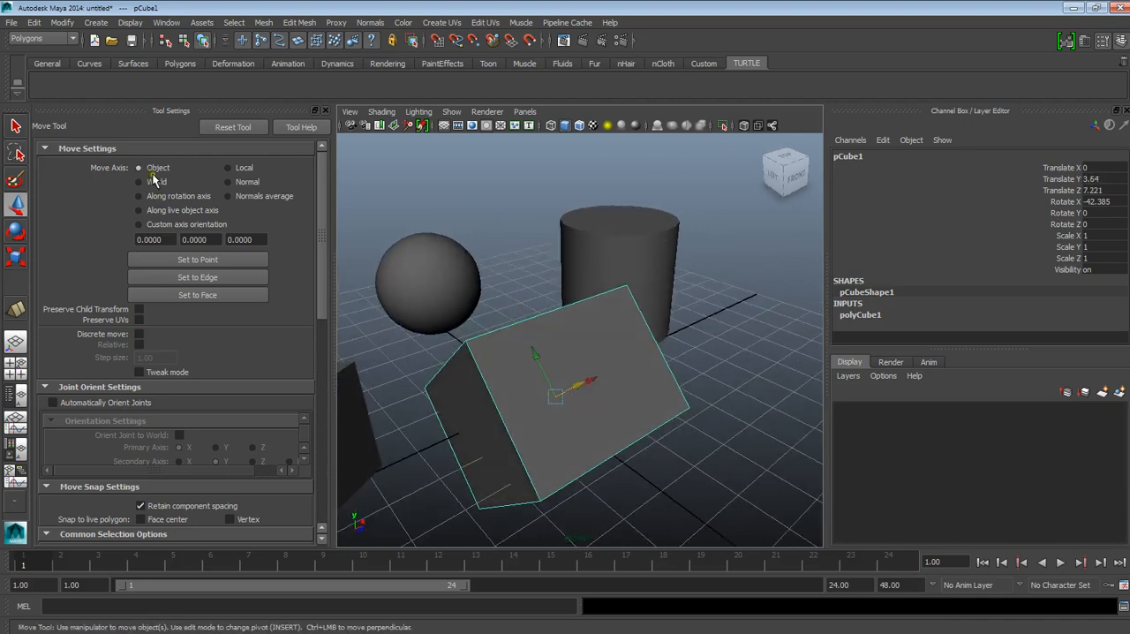
{"action": "left_click_drag", "start_coordinate": [563, 432], "coordinate": [572, 373], "text": "alt"}
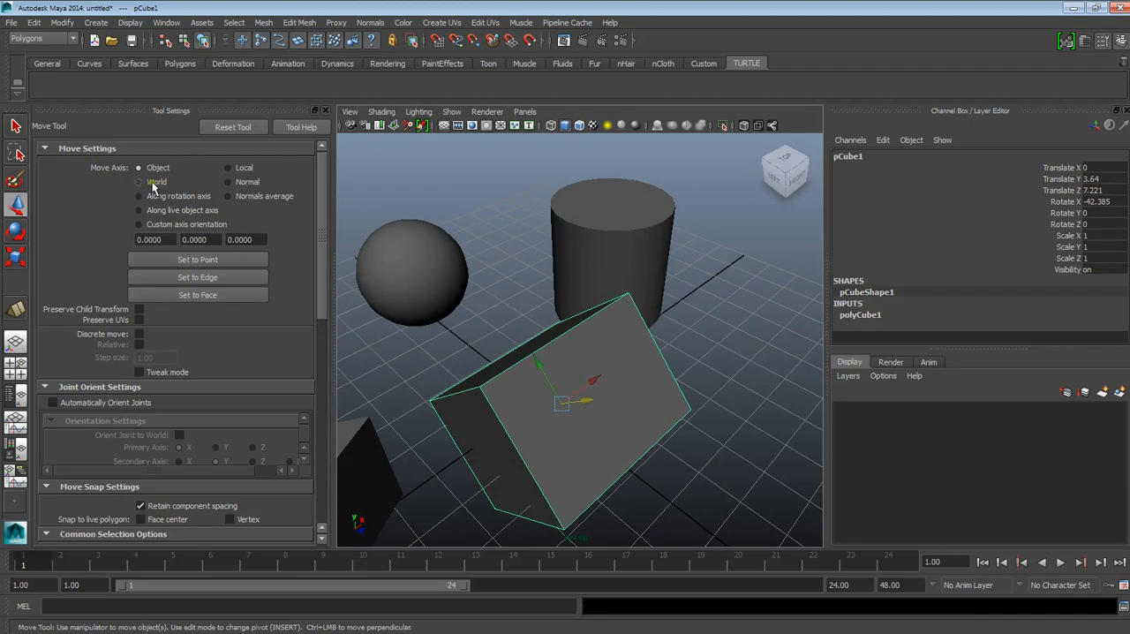
{"action": "left_click_drag", "start_coordinate": [519, 368], "coordinate": [599, 402], "text": "alt"}
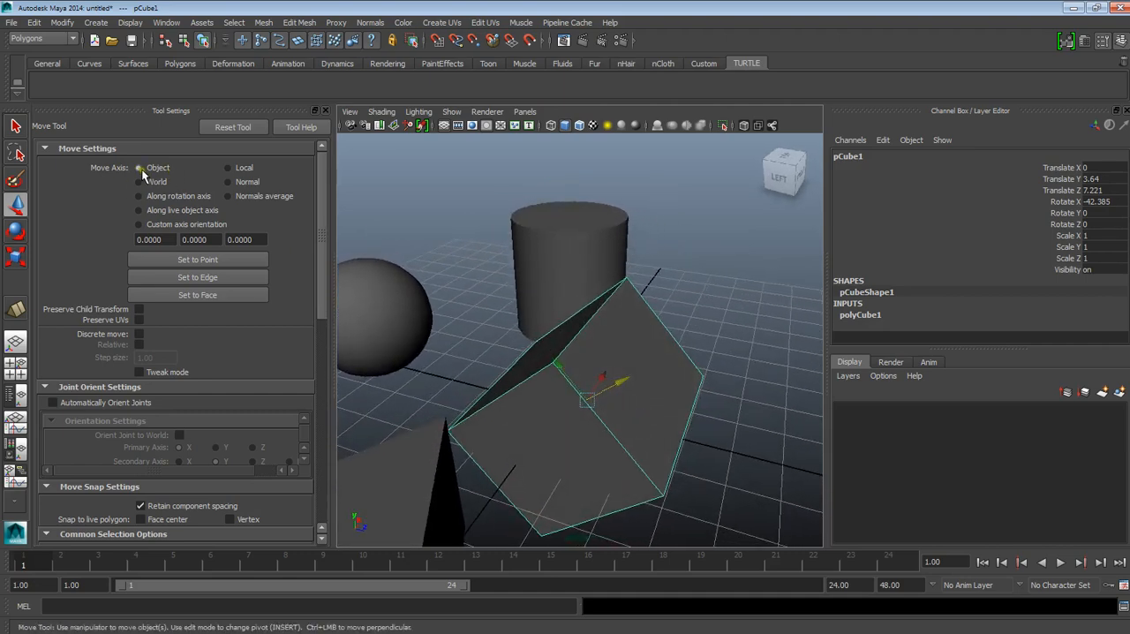
{"action": "mouse_move", "coordinate": [639, 371]}
{"action": "left_mouse_down", "text": "alt"}
{"action": "mouse_move", "coordinate": [660, 374]}
{"action": "mouse_move", "coordinate": [642, 386]}
{"action": "left_mouse_up", "text": "alt"}
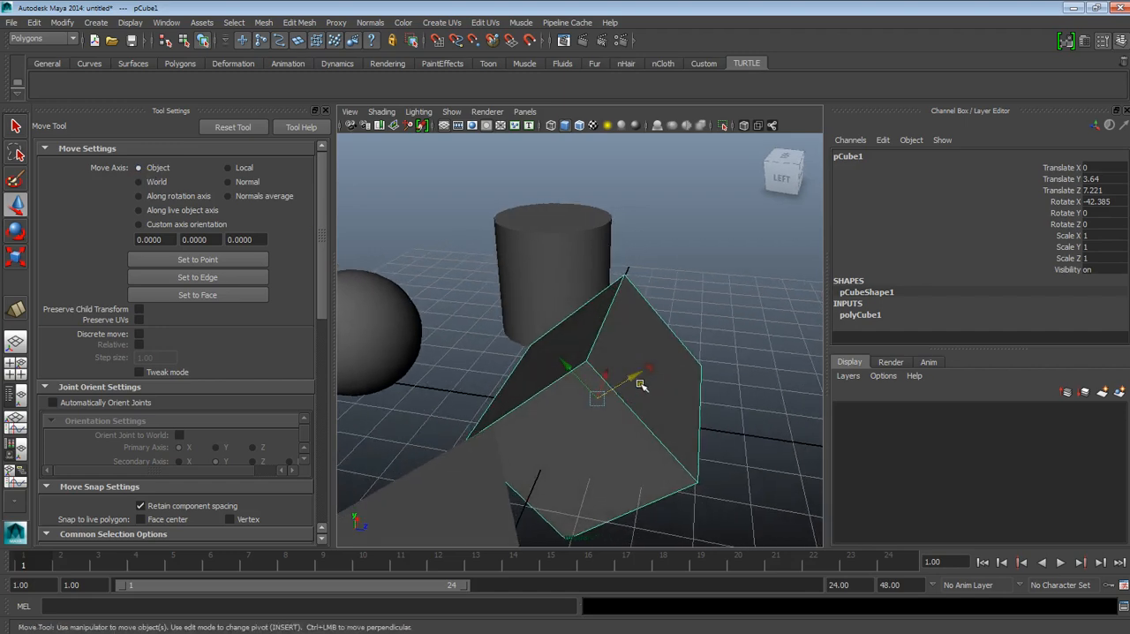
Step: Try moving the tilted cube along Z with the World axis, undo the move, and restore the Object axis
{"action": "left_click", "coordinate": [138, 181]}
{"action": "mouse_move", "coordinate": [629, 400]}
{"action": "left_mouse_down"}
{"action": "mouse_move", "coordinate": [737, 418]}
{"action": "mouse_move", "coordinate": [491, 386]}
{"action": "mouse_move", "coordinate": [625, 386]}
{"action": "mouse_move", "coordinate": [621, 399]}
{"action": "left_mouse_up"}
{"action": "key", "text": "ctrl+z"}
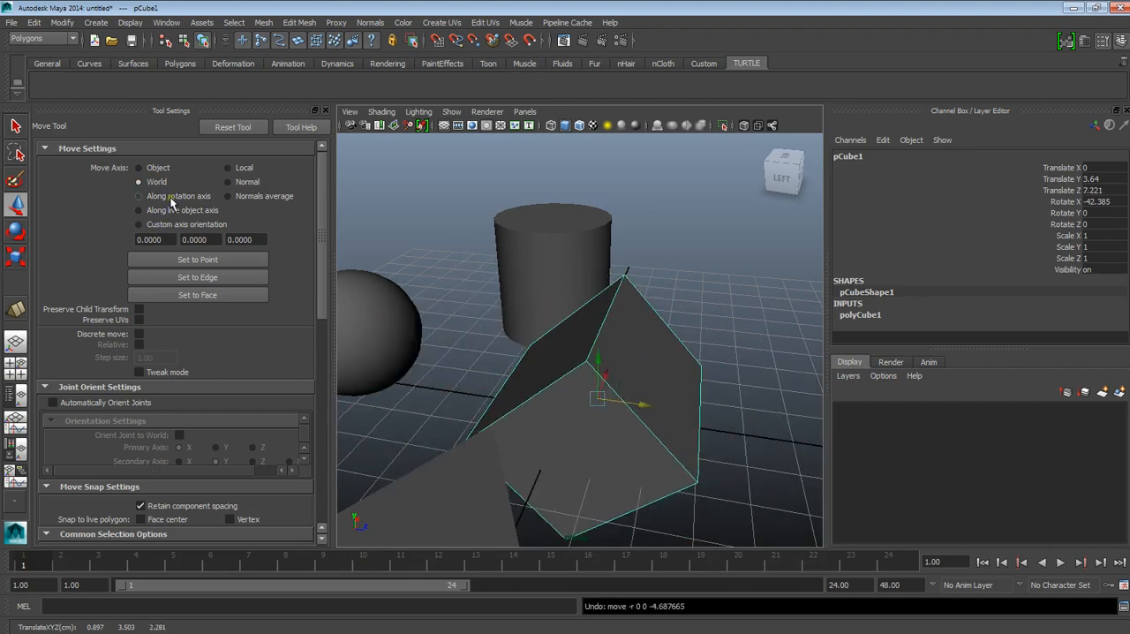
{"action": "left_click", "coordinate": [138, 167]}
Step: Set the cube's Translate Y, Translate Z and Rotate X to 0
{"action": "left_click", "coordinate": [1088, 180]}
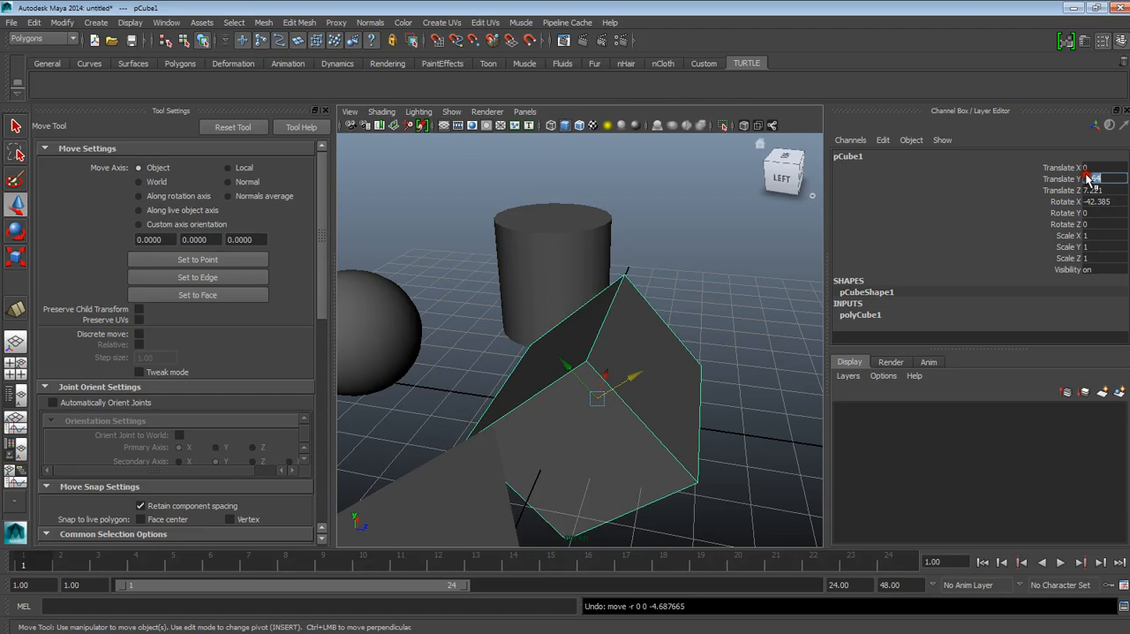
{"action": "type", "text": "0"}
{"action": "left_click", "coordinate": [1088, 191]}
{"action": "type", "text": "0"}
{"action": "left_click", "coordinate": [1089, 201]}
{"action": "type", "text": "0"}
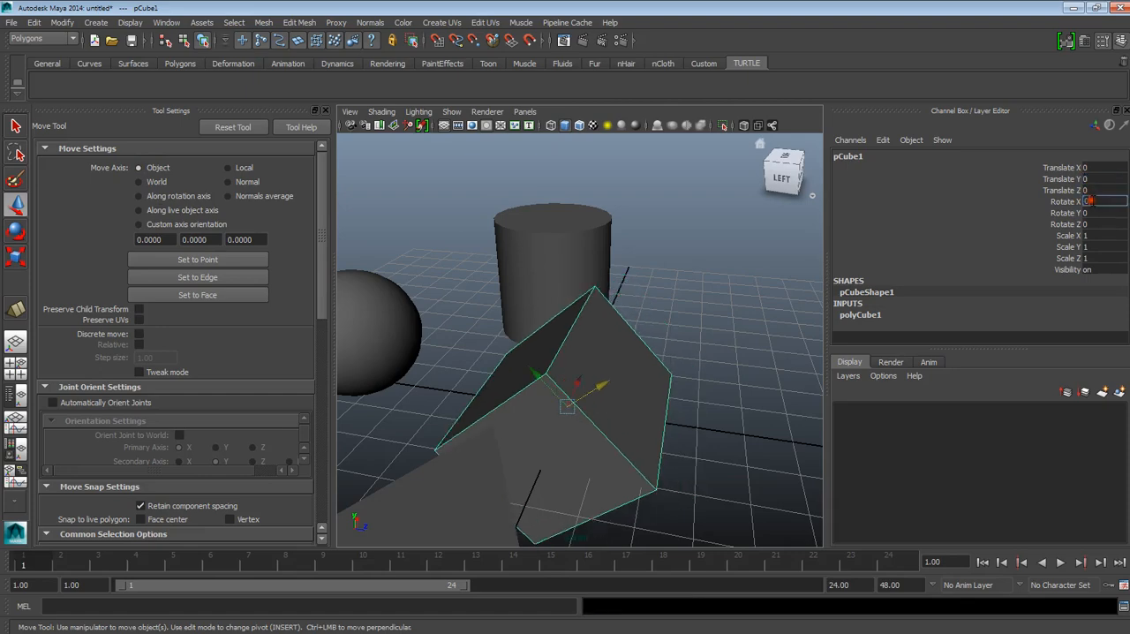
{"action": "left_click", "coordinate": [714, 358]}
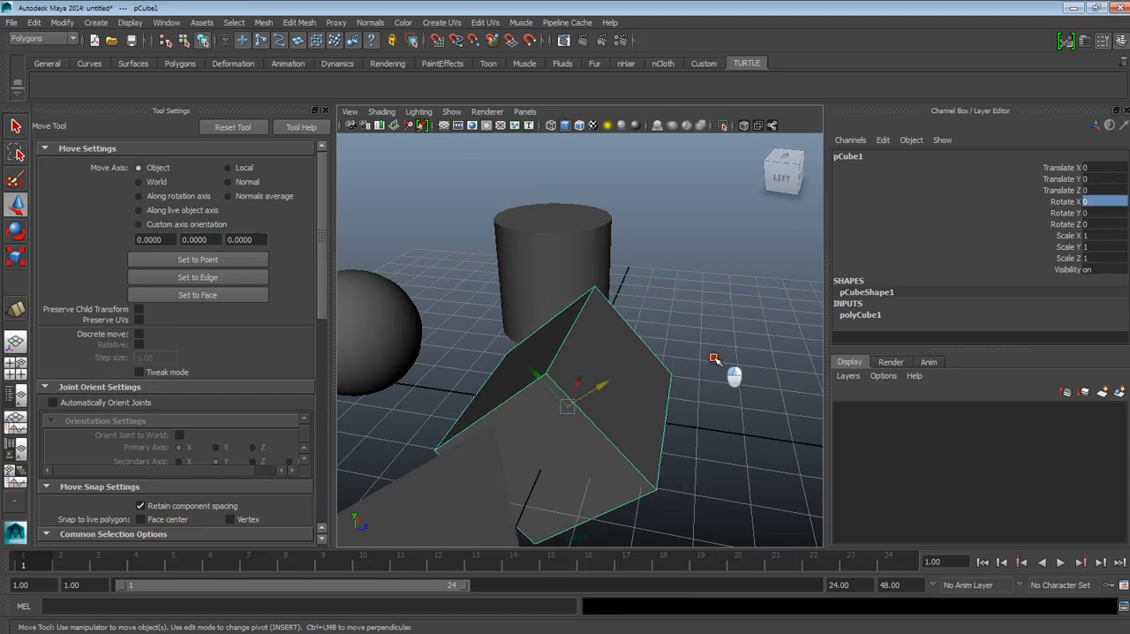
{"action": "left_click", "coordinate": [611, 370]}
Step: Close the Move tool's settings and view the cube from above its front
{"action": "left_click_drag", "start_coordinate": [725, 399], "coordinate": [545, 388], "text": "alt"}
{"action": "scroll", "coordinate": [544, 388], "scroll_direction": "up", "scroll_amount": 6}
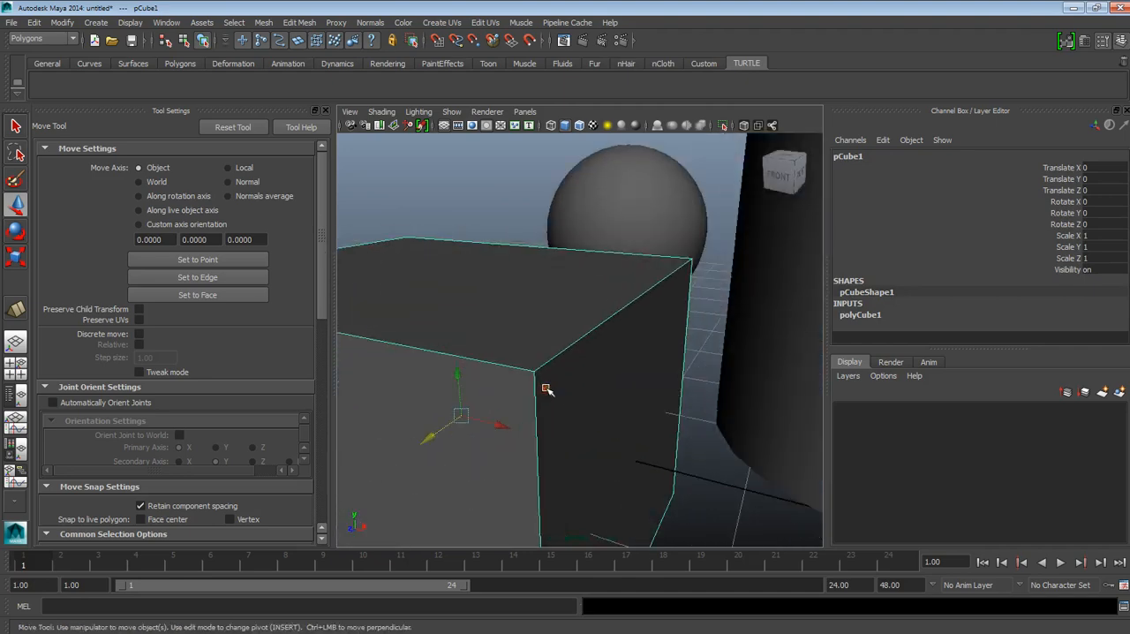
{"action": "left_click", "coordinate": [325, 110]}
{"action": "scroll", "coordinate": [312, 333], "scroll_direction": "down", "scroll_amount": 3}
{"action": "left_click_drag", "start_coordinate": [312, 332], "coordinate": [333, 372], "text": "alt"}
{"action": "scroll", "coordinate": [383, 347], "scroll_direction": "down", "scroll_amount": 6}
{"action": "scroll", "coordinate": [383, 347], "scroll_direction": "up", "scroll_amount": 6}
{"action": "scroll", "coordinate": [391, 380], "scroll_direction": "down", "scroll_amount": 5}
{"action": "scroll", "coordinate": [391, 380], "scroll_direction": "up", "scroll_amount": 3}
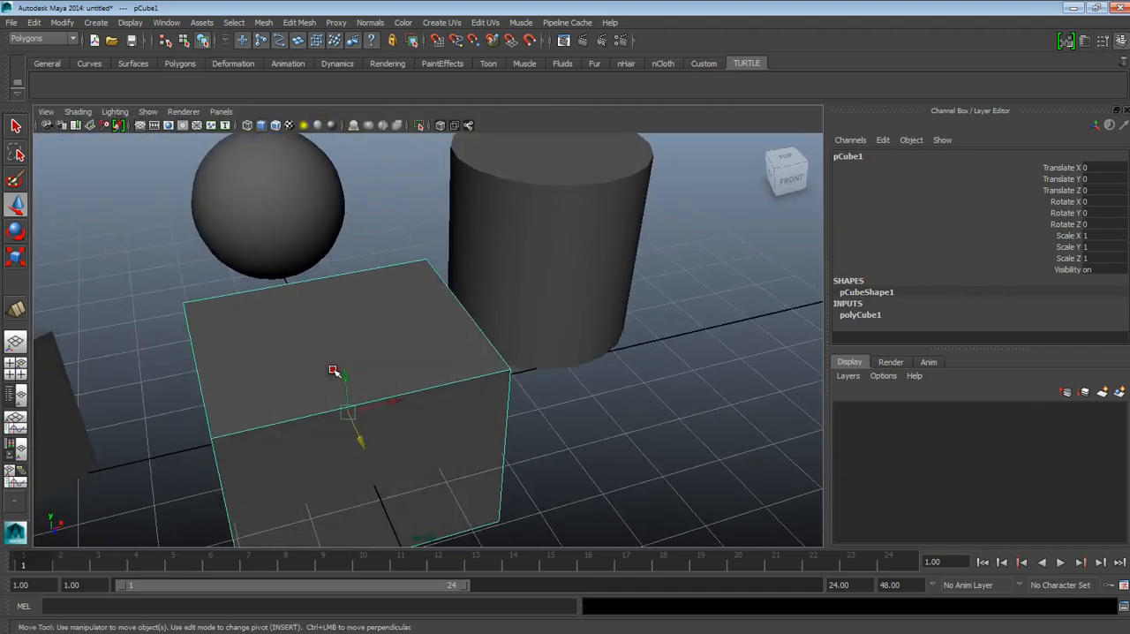
Step: Switch the cube to vertex selection and select its upper front-right vertex
{"action": "right_click_drag", "start_coordinate": [395, 360], "coordinate": [355, 326]}
{"action": "left_click_drag", "start_coordinate": [442, 341], "coordinate": [444, 315], "text": "alt"}
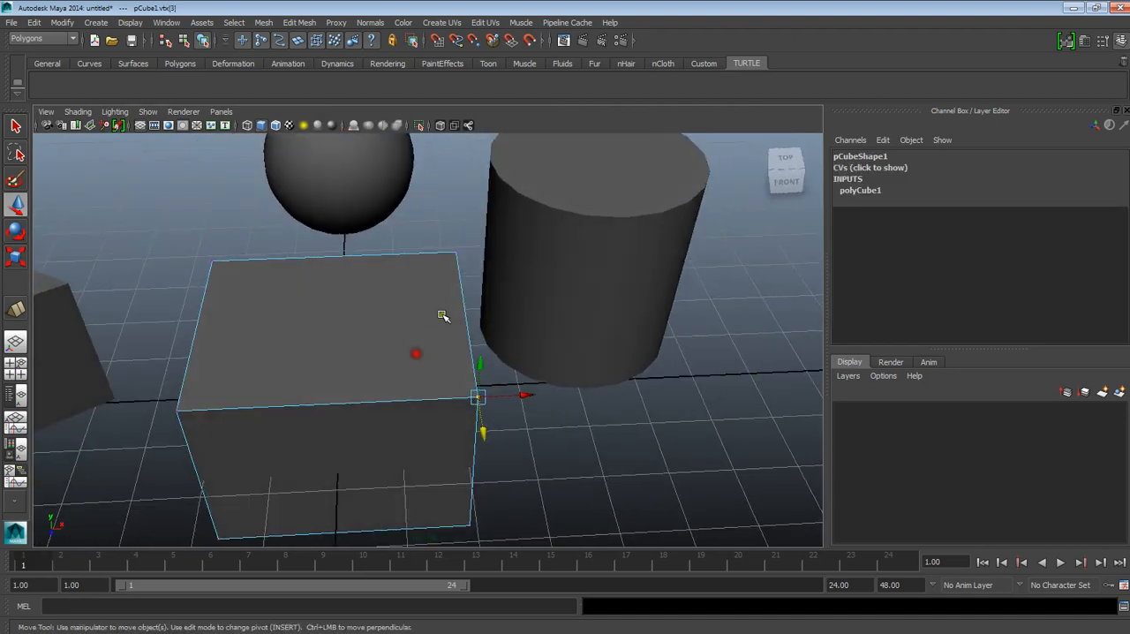
{"action": "left_click", "coordinate": [462, 255]}
{"action": "left_click_drag", "start_coordinate": [462, 255], "coordinate": [489, 322], "text": "alt"}
{"action": "left_click", "coordinate": [487, 409]}
{"action": "left_click_drag", "start_coordinate": [343, 416], "coordinate": [262, 350], "text": "alt"}
Step: Reopen the Move tool's settings, compare the World and Normals average axes on the vertex, and choose Object
{"action": "double_click", "coordinate": [18, 205]}
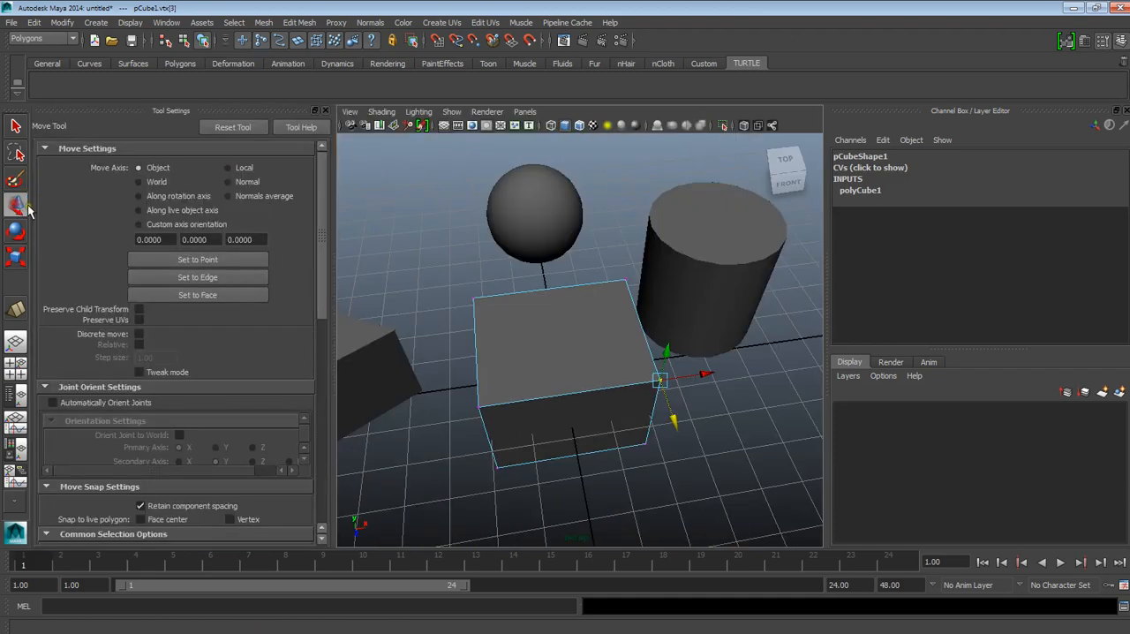
{"action": "left_click", "coordinate": [141, 181]}
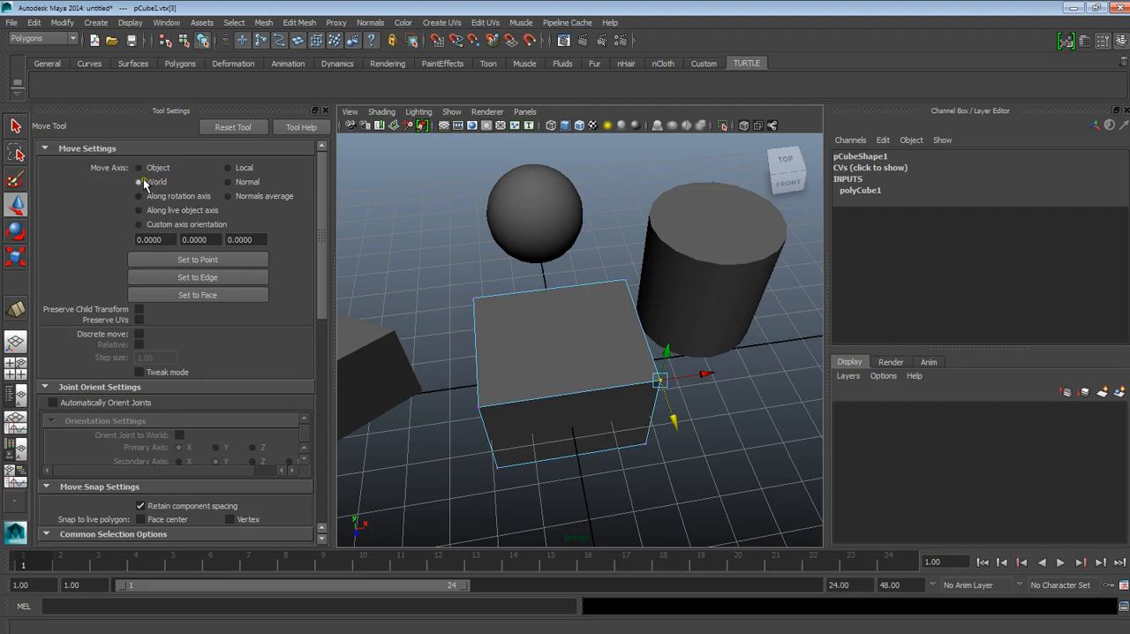
{"action": "left_click", "coordinate": [230, 196]}
{"action": "left_click_drag", "start_coordinate": [565, 304], "coordinate": [692, 353], "text": "alt"}
{"action": "left_click_drag", "start_coordinate": [706, 315], "coordinate": [693, 353], "text": "alt"}
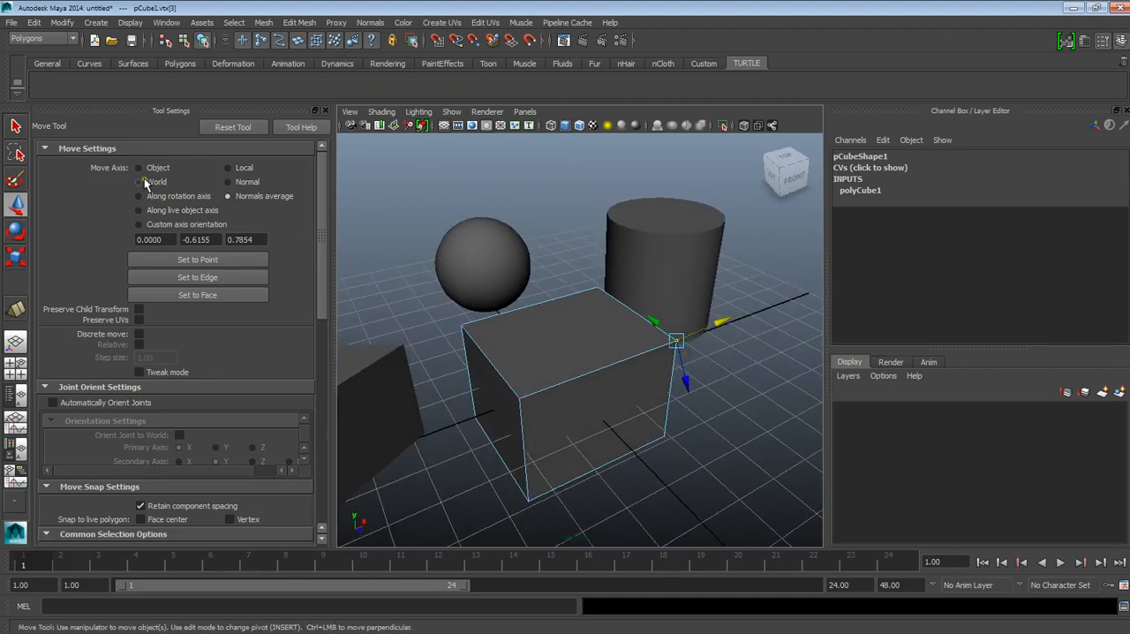
{"action": "left_click", "coordinate": [137, 167]}
Step: Try moving the cube's upper front-right and upper front-left vertices along the object axes, and undo the moves
{"action": "left_click", "coordinate": [623, 372]}
{"action": "left_click_drag", "start_coordinate": [622, 372], "coordinate": [647, 368], "text": "alt"}
{"action": "left_click", "coordinate": [620, 381]}
{"action": "left_click", "coordinate": [678, 380]}
{"action": "left_click", "coordinate": [613, 377]}
{"action": "key", "text": "ctrl+z"}
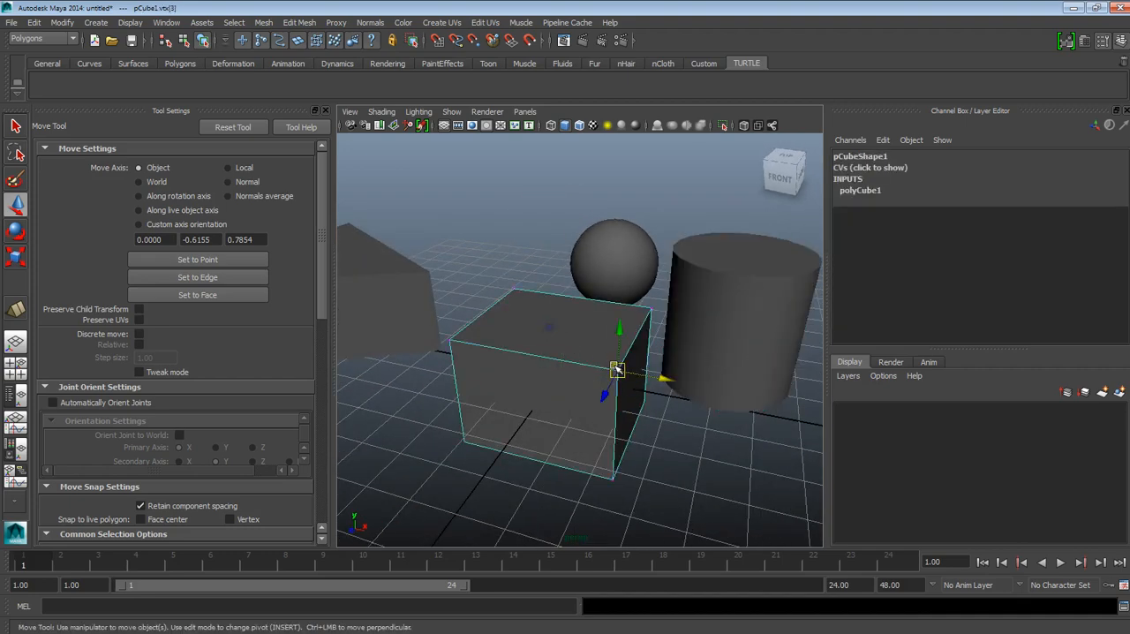
{"action": "left_click_drag", "start_coordinate": [642, 374], "coordinate": [677, 379]}
{"action": "left_click", "coordinate": [471, 339]}
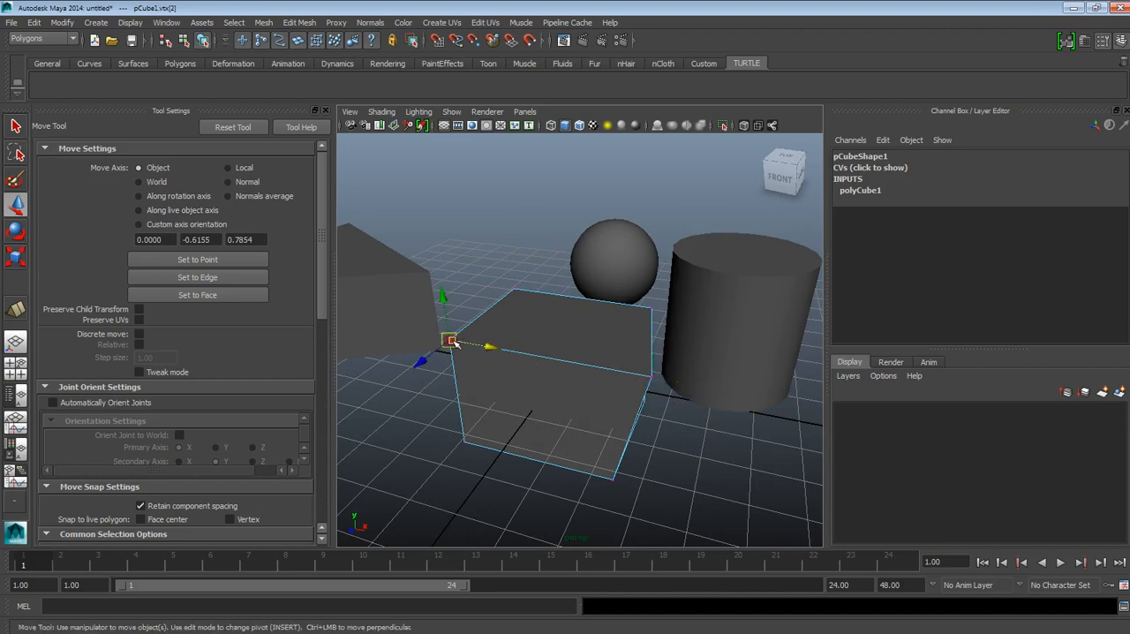
{"action": "left_click_drag", "start_coordinate": [471, 339], "coordinate": [569, 360], "text": "alt"}
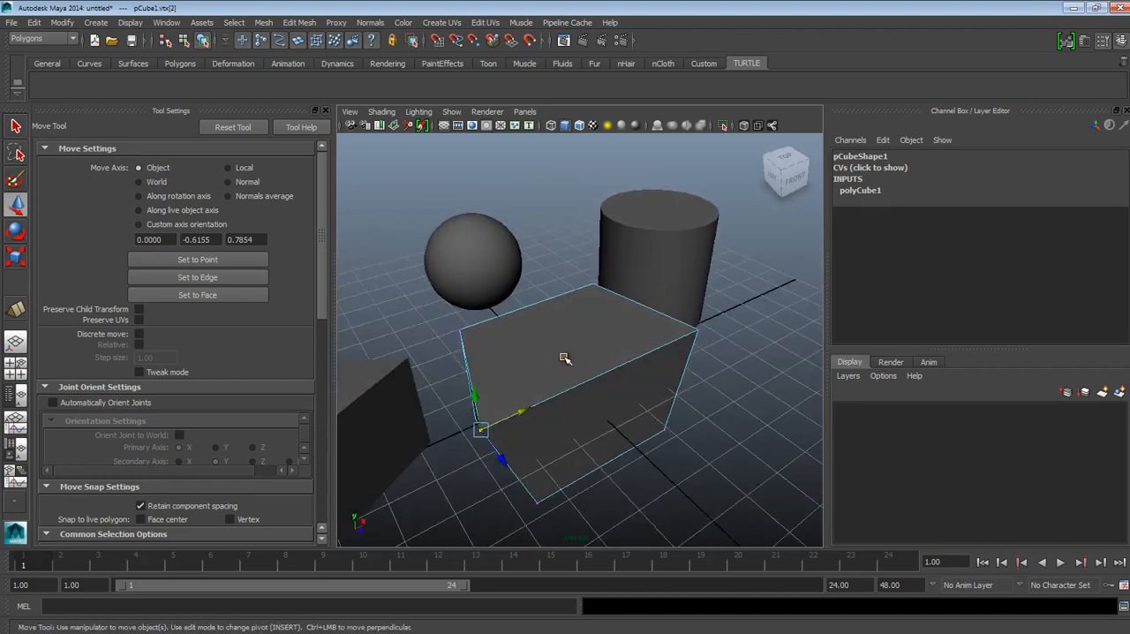
{"action": "key", "text": "ctrl+z"}
{"action": "key", "text": "ctrl+z"}
{"action": "key", "text": "ctrl+z"}
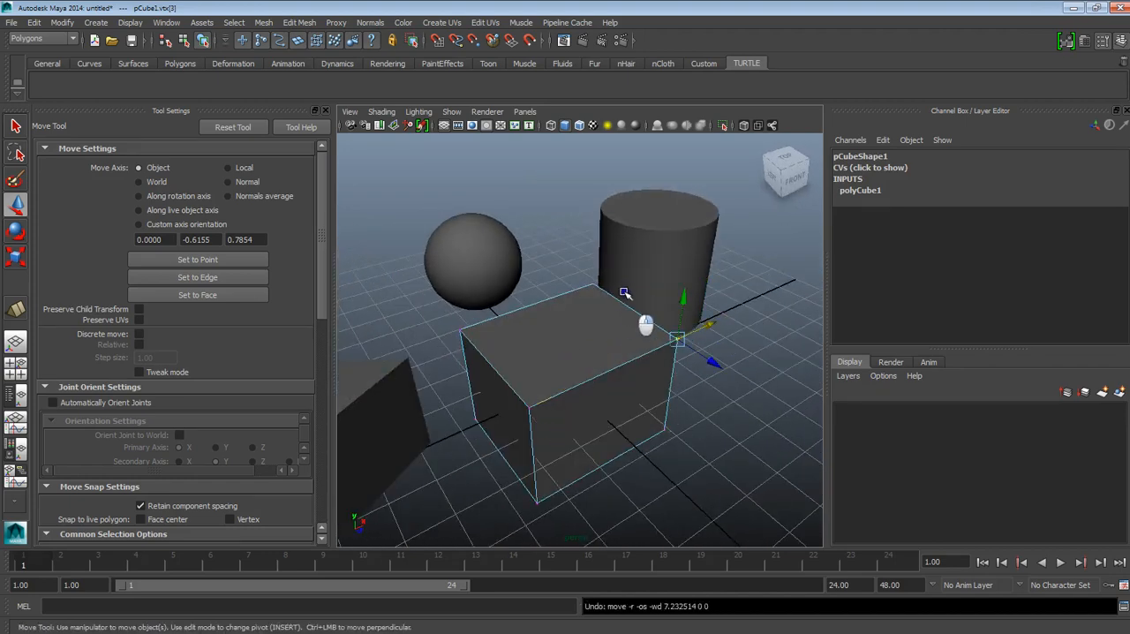
Step: Try raising the cube's upper right edge and its top face, undoing each move
{"action": "left_click", "coordinate": [629, 307]}
{"action": "left_click_drag", "start_coordinate": [632, 282], "coordinate": [629, 246]}
{"action": "key", "text": "ctrl+z"}
{"action": "key", "text": "ctrl+z"}
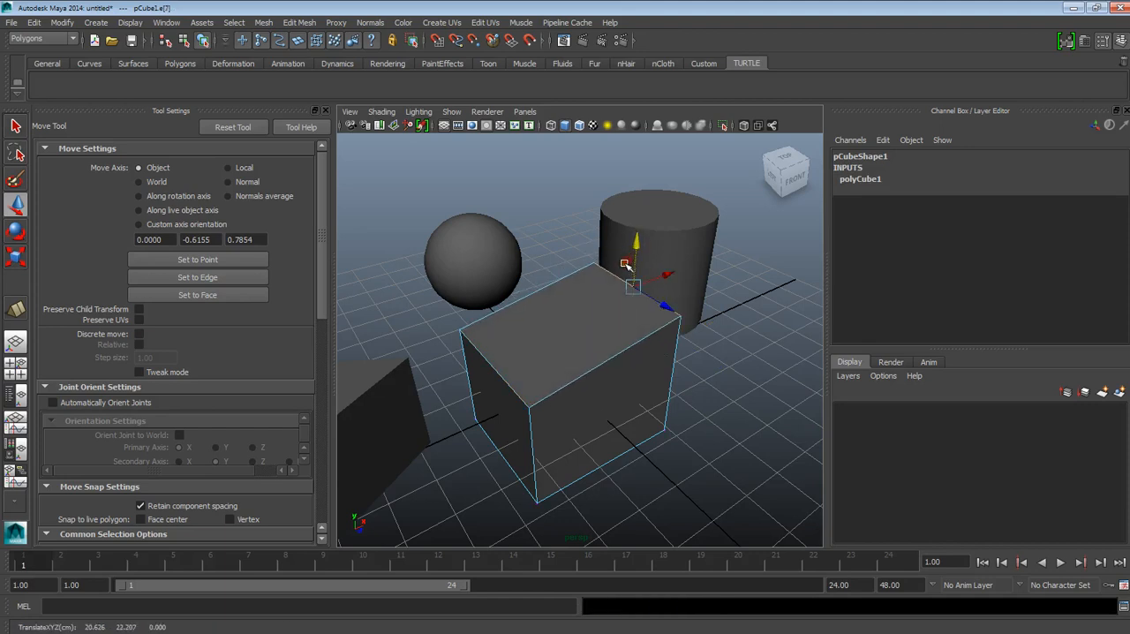
{"action": "left_click", "coordinate": [587, 332]}
{"action": "left_click_drag", "start_coordinate": [566, 308], "coordinate": [569, 289]}
{"action": "key", "text": "ctrl+z"}
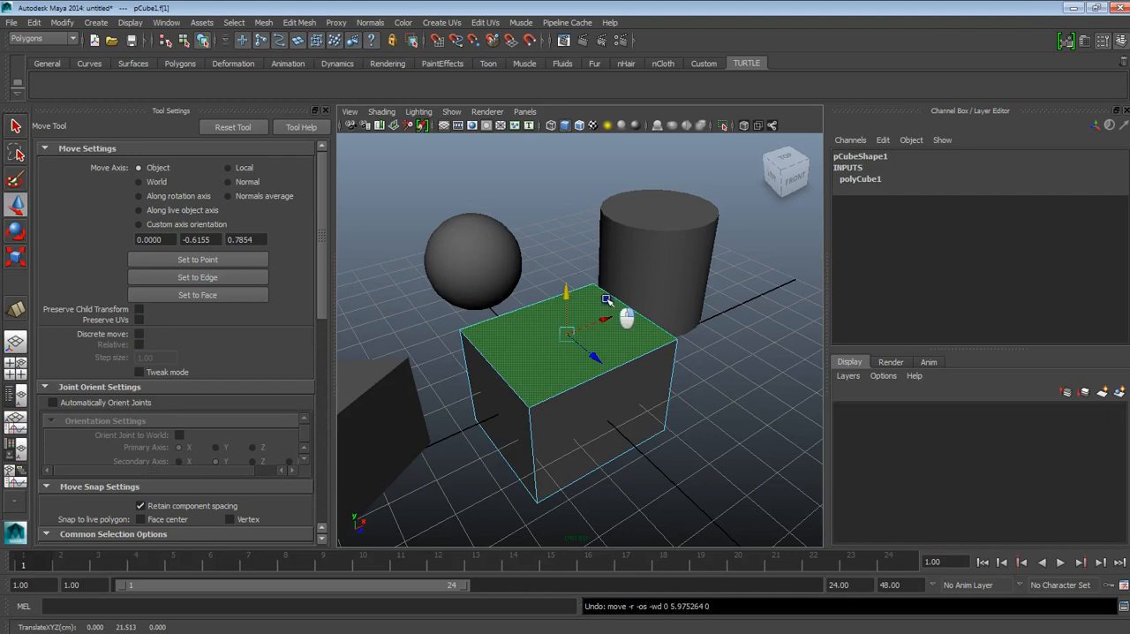
Step: Return to object mode and move the cube forward to 42 in Translate Z
{"action": "key", "text": "F8"}
{"action": "left_click_drag", "start_coordinate": [628, 333], "coordinate": [680, 417], "text": "alt"}
{"action": "left_click_drag", "start_coordinate": [680, 416], "coordinate": [708, 454], "text": "alt"}
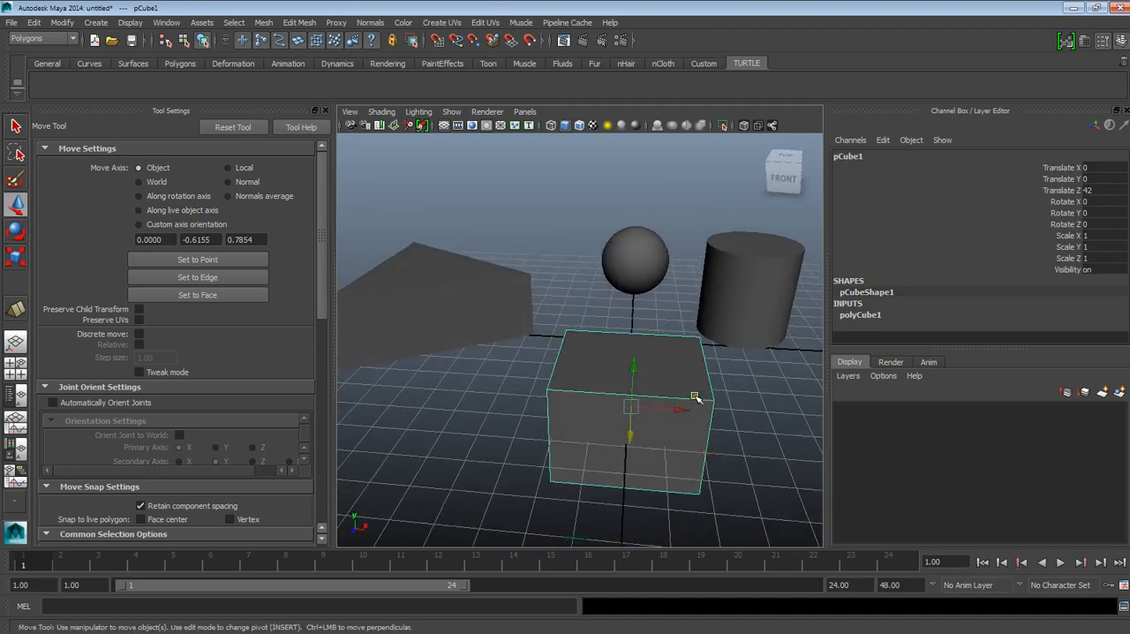
{"action": "left_click_drag", "start_coordinate": [580, 391], "coordinate": [616, 415], "text": "alt"}
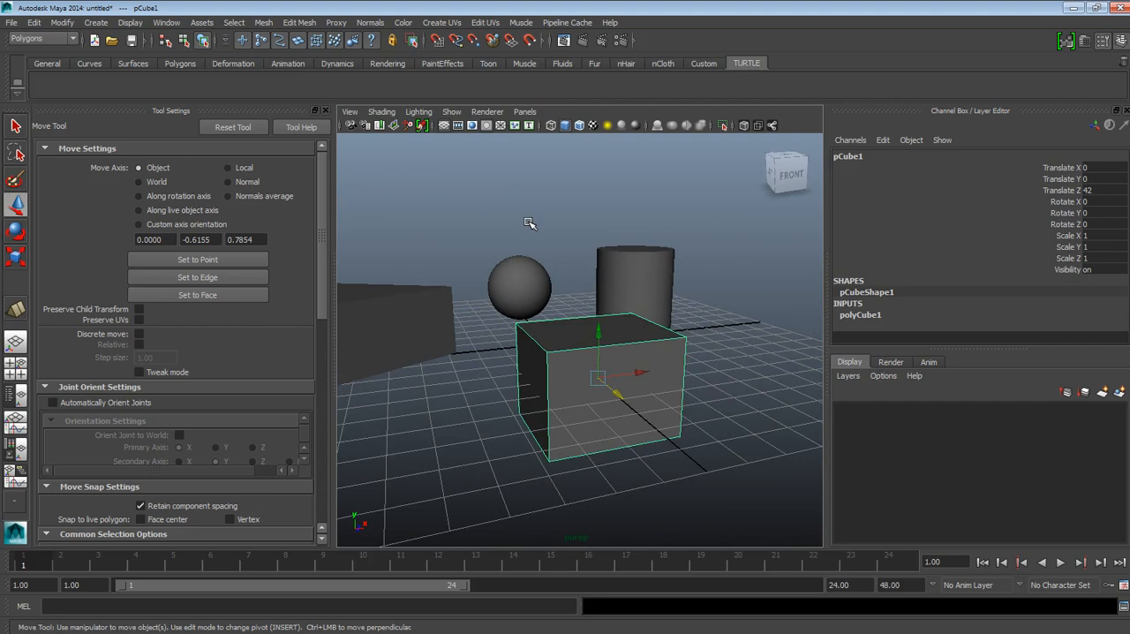
{"action": "left_click_drag", "start_coordinate": [676, 328], "coordinate": [699, 440], "text": "alt"}
{"action": "mouse_move", "coordinate": [598, 391]}
{"action": "left_mouse_down", "text": "alt"}
{"action": "mouse_move", "coordinate": [666, 407]}
{"action": "mouse_move", "coordinate": [619, 397]}
{"action": "left_mouse_up", "text": "alt"}
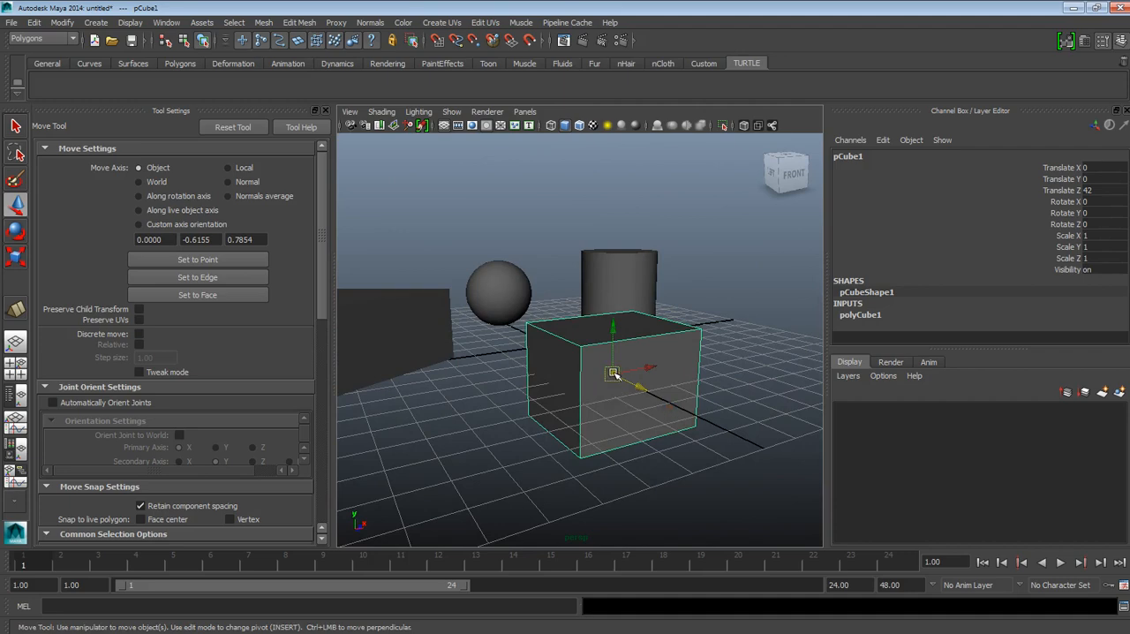
Step: Raise the cube above the grid to about 15.4 in Translate Y
{"action": "left_click_drag", "start_coordinate": [645, 371], "coordinate": [636, 335], "text": "alt"}
{"action": "right_click_drag", "start_coordinate": [635, 336], "coordinate": [630, 360], "text": "alt"}
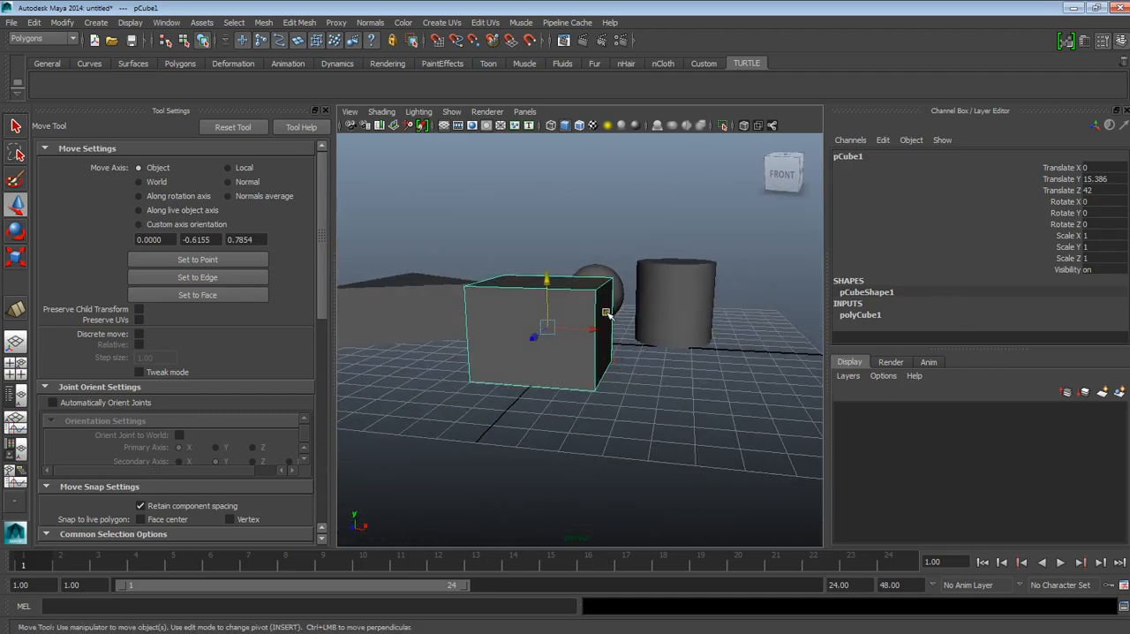
{"action": "left_click_drag", "start_coordinate": [557, 346], "coordinate": [587, 363], "text": "alt"}
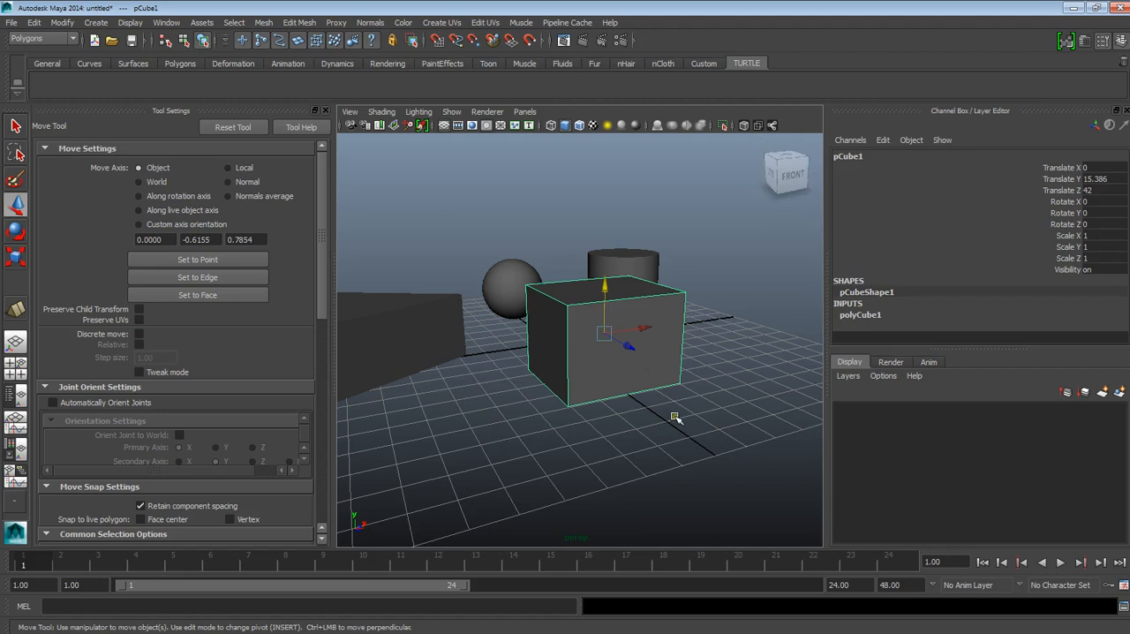
Step: Set the cube's polyCube width to 36.952, height to 41.576 and depth to 38.854
{"action": "left_click", "coordinate": [865, 316]}
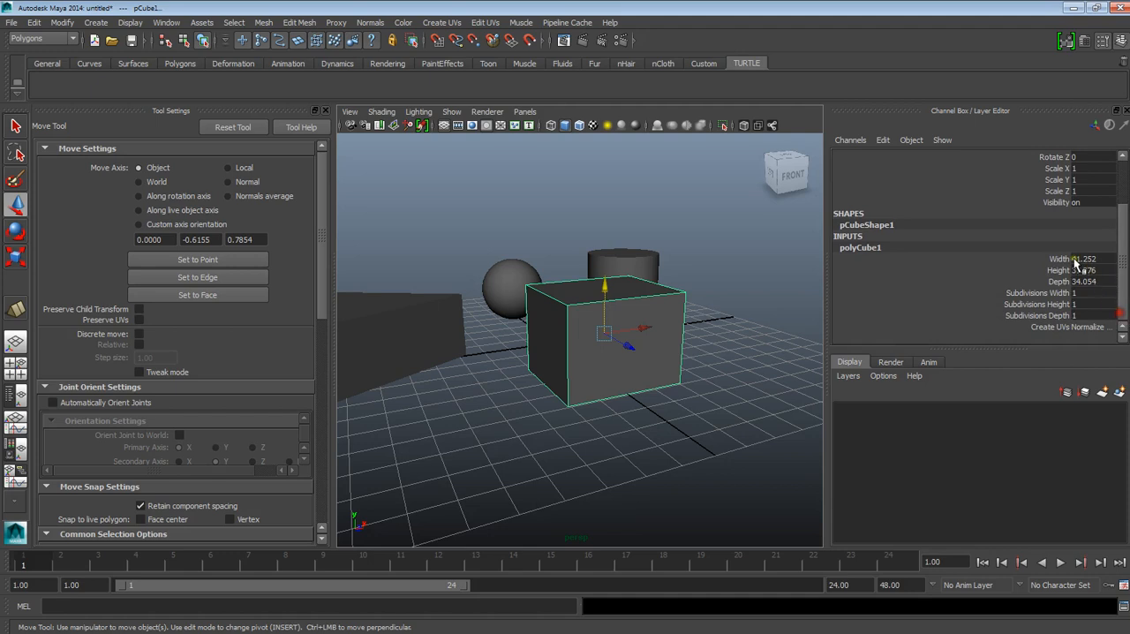
{"action": "left_click", "coordinate": [1064, 259]}
{"action": "middle_click_drag", "start_coordinate": [745, 266], "coordinate": [750, 305]}
{"action": "left_click", "coordinate": [1059, 270]}
{"action": "left_click", "coordinate": [1058, 281]}
{"action": "left_click_drag", "start_coordinate": [751, 305], "coordinate": [779, 313], "text": "alt"}
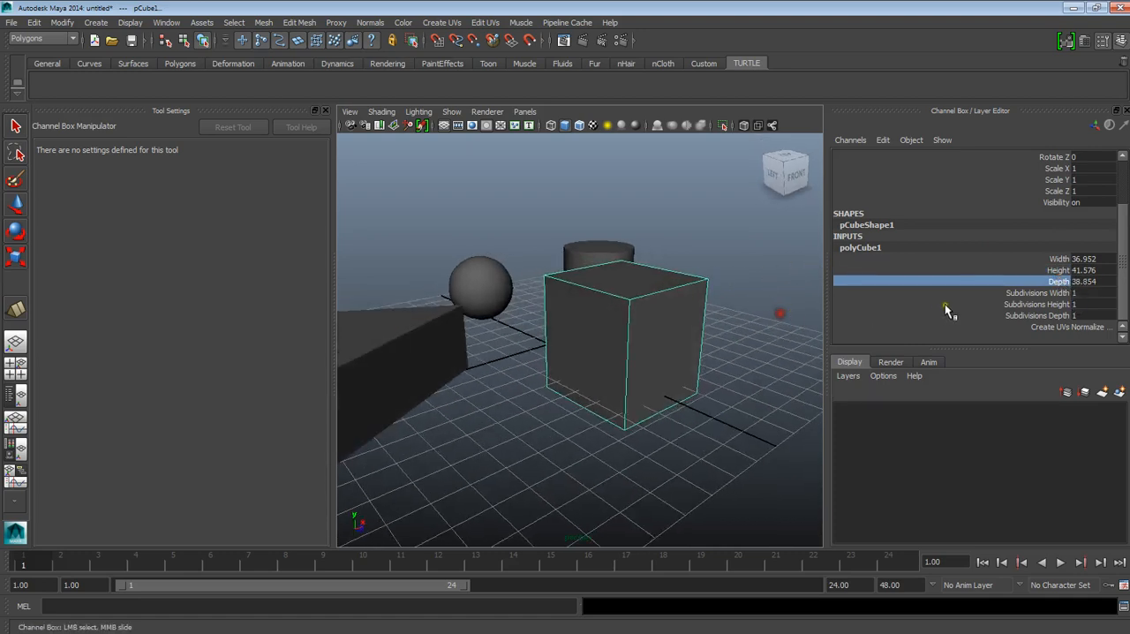
Step: Set the cube's subdivisions to 3 in width, 3 in height and 2 in depth
{"action": "left_click", "coordinate": [1016, 293]}
{"action": "mouse_move", "coordinate": [771, 294]}
{"action": "middle_mouse_down"}
{"action": "mouse_move", "coordinate": [796, 288]}
{"action": "mouse_move", "coordinate": [780, 286]}
{"action": "middle_mouse_up"}
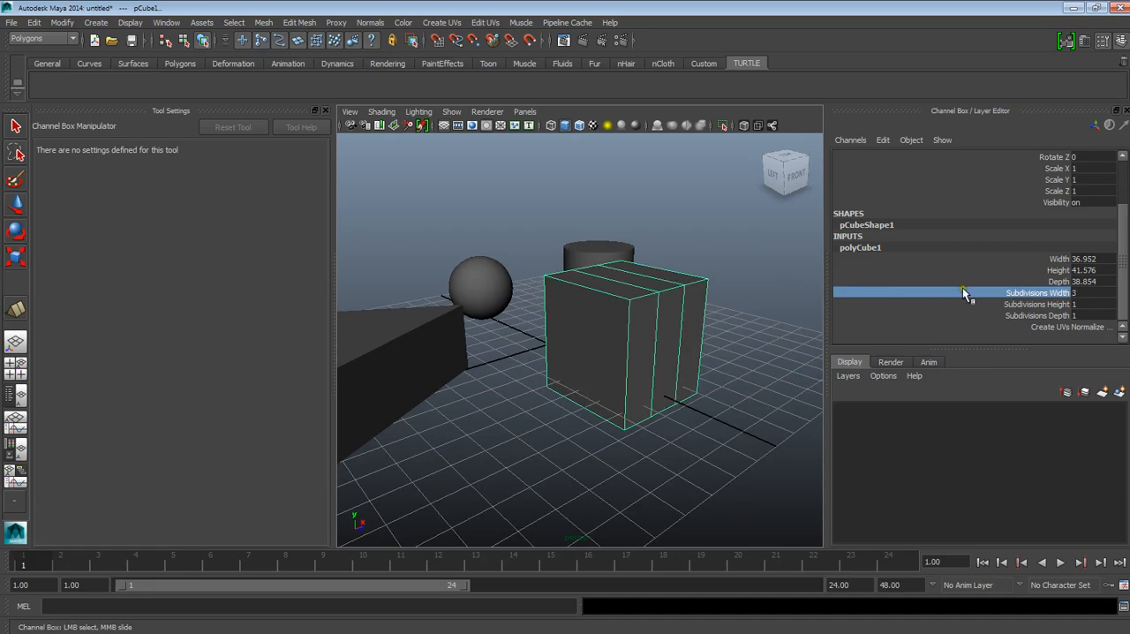
{"action": "left_click", "coordinate": [1015, 304]}
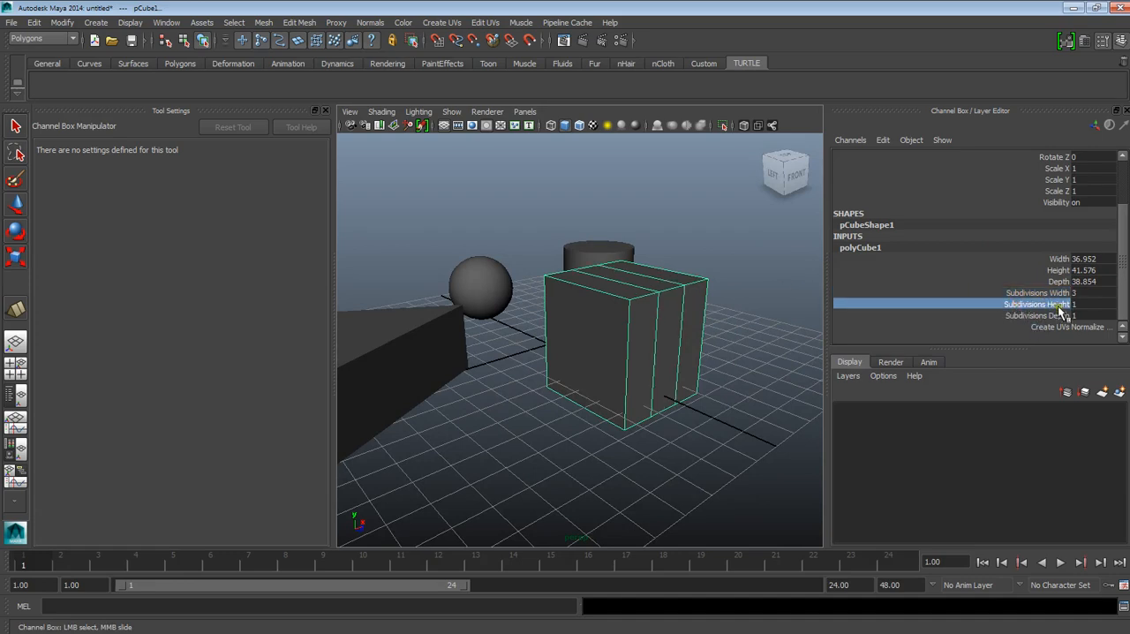
{"action": "middle_click_drag", "start_coordinate": [773, 302], "coordinate": [786, 300]}
{"action": "left_click", "coordinate": [1002, 316]}
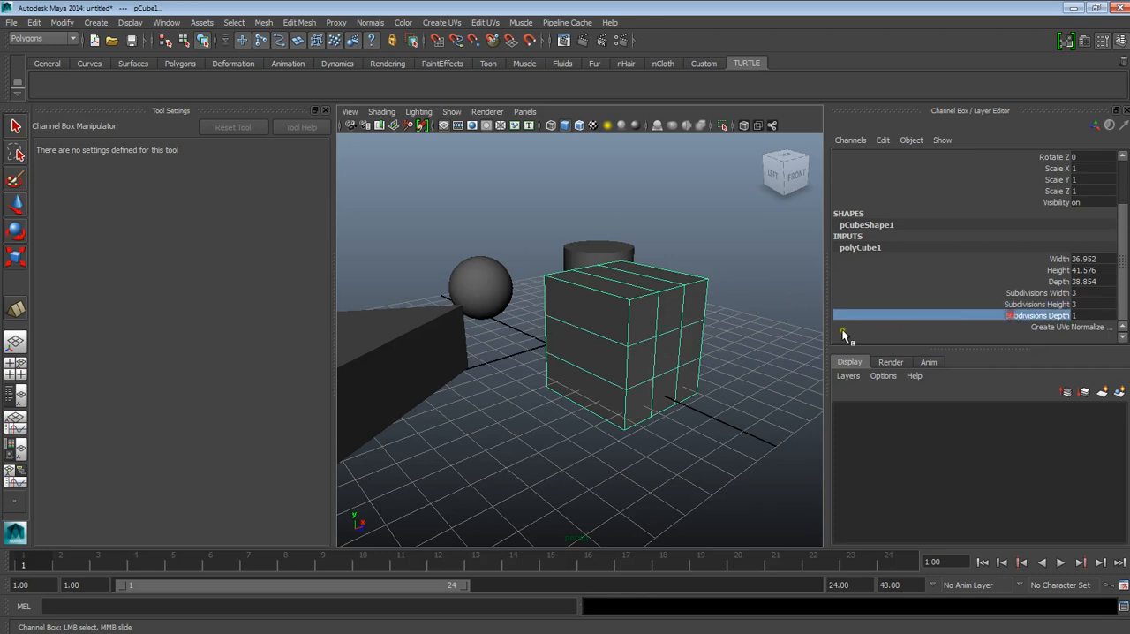
{"action": "middle_click_drag", "start_coordinate": [761, 327], "coordinate": [797, 323]}
Step: Raise the outer edges on the cube's upper right and upper left sides above its top middle strip, and return to object mode
{"action": "left_click_drag", "start_coordinate": [795, 324], "coordinate": [673, 333], "text": "alt"}
{"action": "right_click_drag", "start_coordinate": [674, 333], "coordinate": [668, 394], "text": "alt"}
{"action": "middle_click_drag", "start_coordinate": [582, 319], "coordinate": [618, 370], "text": "alt"}
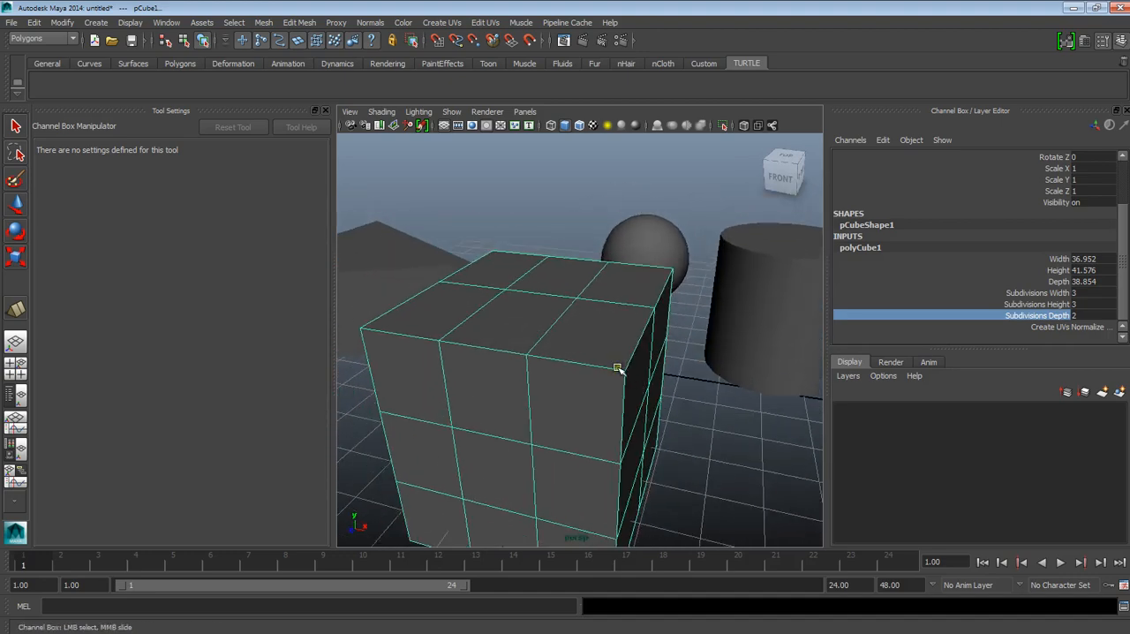
{"action": "left_click", "coordinate": [643, 321]}
{"action": "key", "text": "w"}
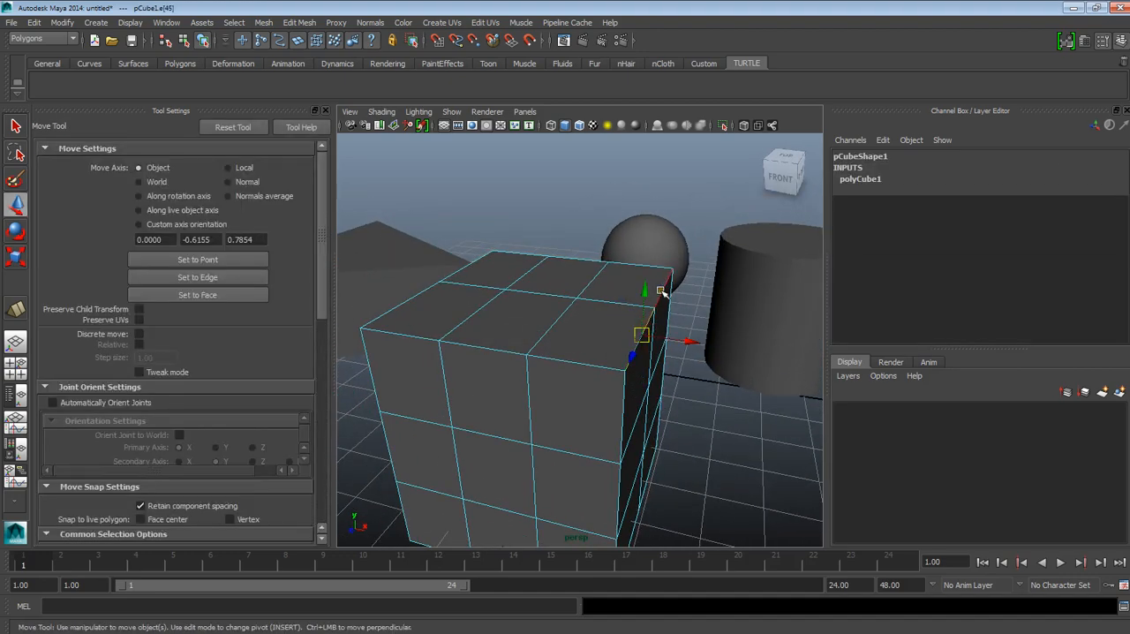
{"action": "left_click_drag", "start_coordinate": [645, 291], "coordinate": [561, 292]}
{"action": "left_click", "coordinate": [522, 288]}
{"action": "left_click", "coordinate": [529, 316], "text": "shift"}
{"action": "left_click_drag", "start_coordinate": [527, 277], "coordinate": [543, 214]}
{"action": "scroll", "coordinate": [576, 274], "scroll_direction": "down", "scroll_amount": 5}
{"action": "left_click_drag", "start_coordinate": [593, 355], "coordinate": [621, 347], "text": "alt"}
{"action": "right_click_drag", "start_coordinate": [645, 299], "coordinate": [645, 309]}
{"action": "left_click", "coordinate": [636, 337]}
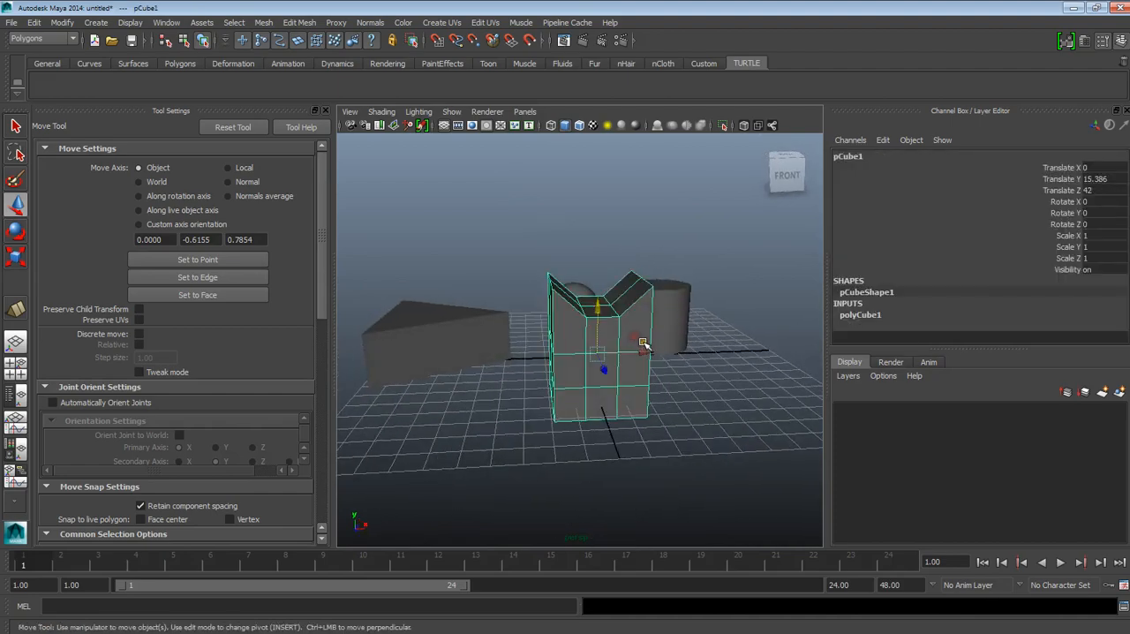
Step: Raise the reshaped cube to about 17.6 in Translate Y
{"action": "scroll", "coordinate": [640, 345], "scroll_direction": "up", "scroll_amount": 3}
{"action": "left_click_drag", "start_coordinate": [640, 346], "coordinate": [615, 455], "text": "alt"}
{"action": "left_click_drag", "start_coordinate": [603, 329], "coordinate": [565, 386]}
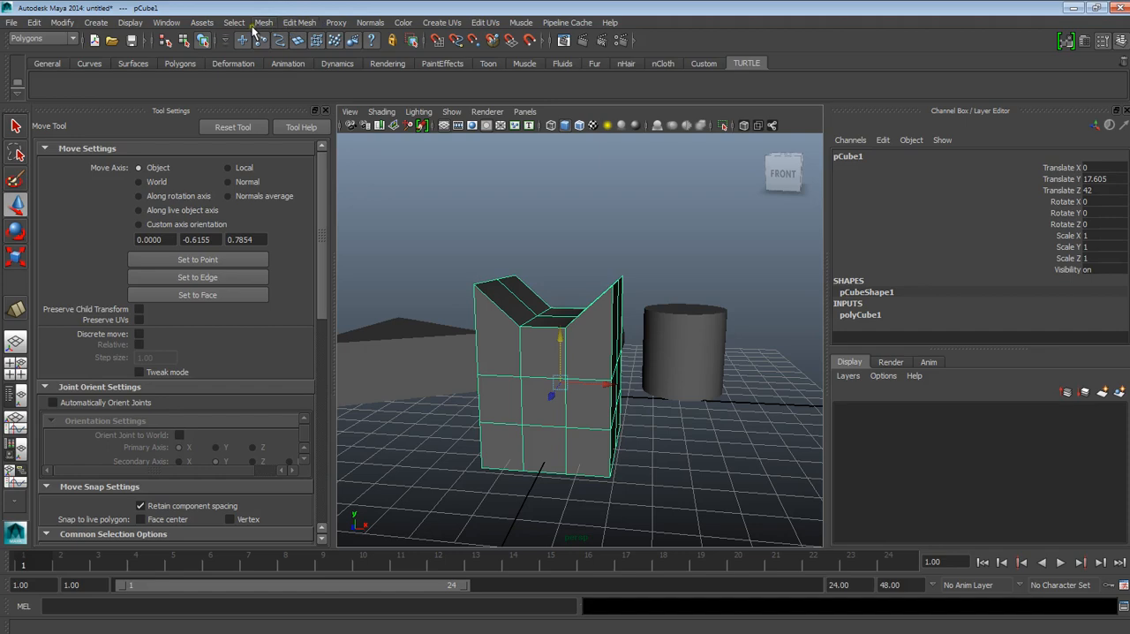
Step: Close the Tool Settings to enlarge the viewport, and detach the Edit Mesh commands as a floating window
{"action": "left_click", "coordinate": [325, 110]}
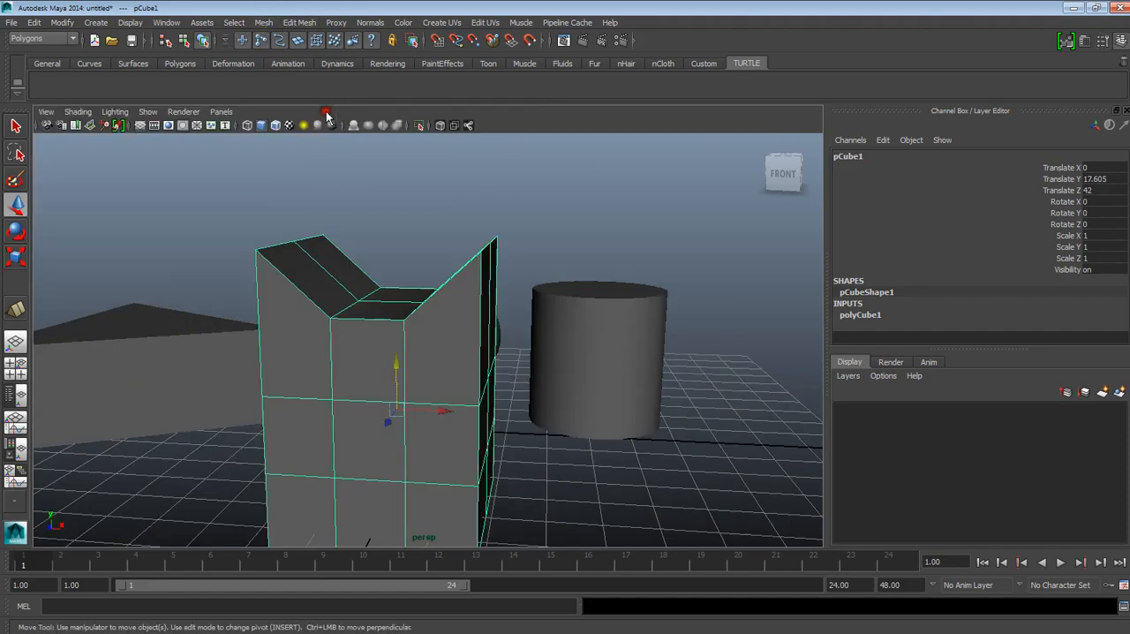
{"action": "scroll", "coordinate": [406, 252], "scroll_direction": "down", "scroll_amount": 4}
{"action": "scroll", "coordinate": [404, 254], "scroll_direction": "up", "scroll_amount": 4}
{"action": "left_click_drag", "start_coordinate": [401, 256], "coordinate": [439, 305], "text": "alt"}
{"action": "scroll", "coordinate": [491, 326], "scroll_direction": "down", "scroll_amount": 6}
{"action": "mouse_move", "coordinate": [475, 342]}
{"action": "left_mouse_down", "text": "alt"}
{"action": "mouse_move", "coordinate": [477, 314]}
{"action": "mouse_move", "coordinate": [490, 313]}
{"action": "mouse_move", "coordinate": [414, 330]}
{"action": "mouse_move", "coordinate": [484, 334]}
{"action": "left_mouse_up", "text": "alt"}
{"action": "scroll", "coordinate": [492, 312], "scroll_direction": "up", "scroll_amount": 4}
{"action": "left_click", "coordinate": [301, 23]}
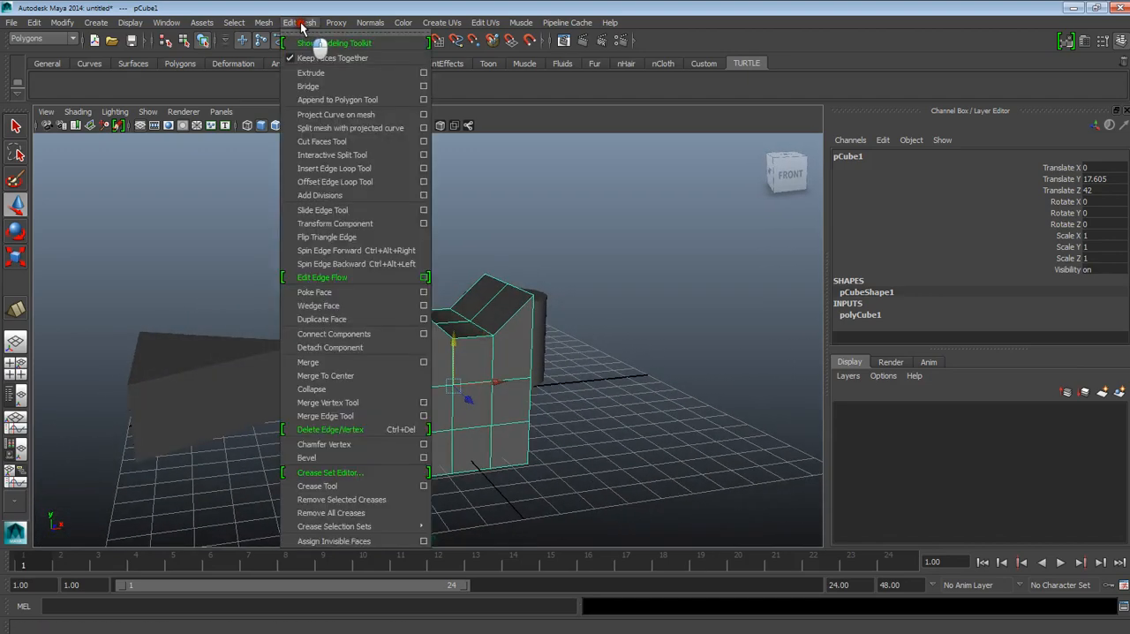
{"action": "left_click", "coordinate": [316, 33]}
{"action": "left_click_drag", "start_coordinate": [327, 21], "coordinate": [769, 109]}
Step: Examine the reshaped cube from several angles with the Edit Mesh commands kept open
{"action": "middle_click_drag", "start_coordinate": [545, 390], "coordinate": [525, 315], "text": "alt"}
{"action": "right_click_drag", "start_coordinate": [523, 312], "coordinate": [559, 416], "text": "alt"}
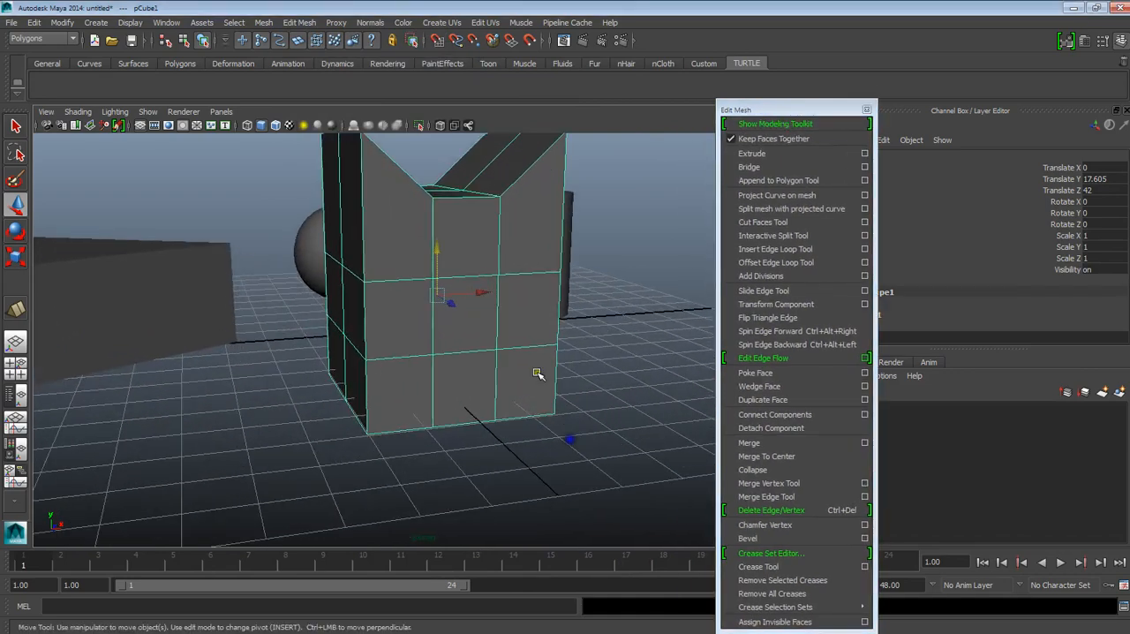
{"action": "middle_click_drag", "start_coordinate": [559, 416], "coordinate": [515, 490], "text": "alt"}
{"action": "left_click_drag", "start_coordinate": [468, 432], "coordinate": [545, 449], "text": "alt"}
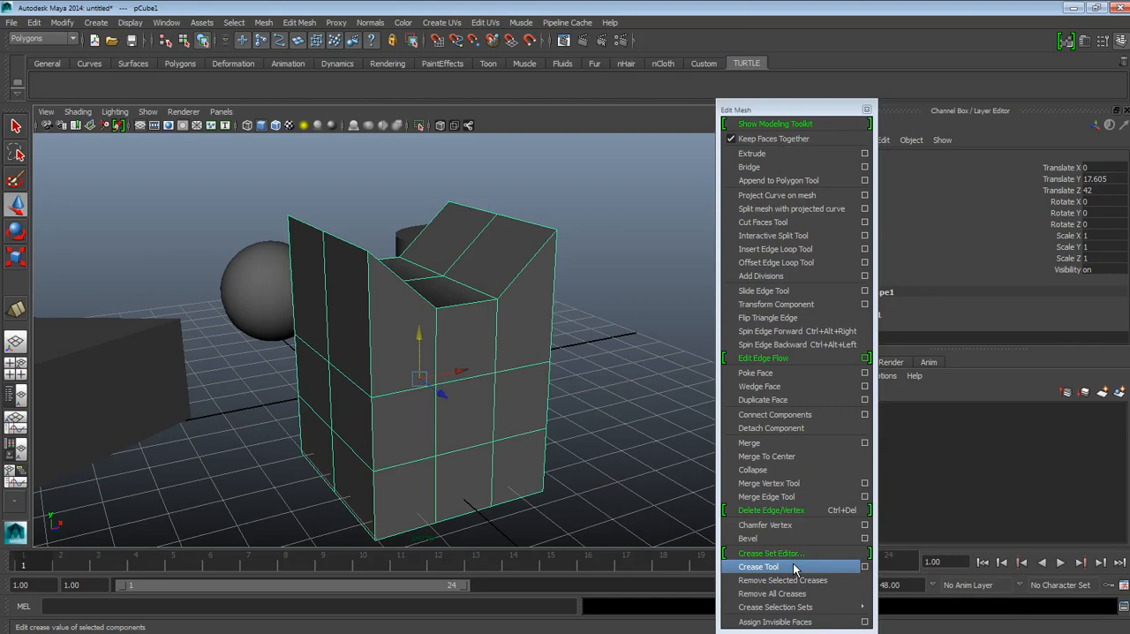
{"action": "left_click_drag", "start_coordinate": [590, 388], "coordinate": [388, 401], "text": "alt"}
{"action": "middle_click_drag", "start_coordinate": [432, 437], "coordinate": [503, 477], "text": "alt"}
{"action": "right_click_drag", "start_coordinate": [495, 495], "coordinate": [441, 481], "text": "alt"}
{"action": "left_click_drag", "start_coordinate": [424, 473], "coordinate": [520, 454], "text": "alt"}
{"action": "middle_click_drag", "start_coordinate": [521, 454], "coordinate": [513, 449], "text": "alt"}
{"action": "left_click_drag", "start_coordinate": [513, 449], "coordinate": [411, 443], "text": "alt"}
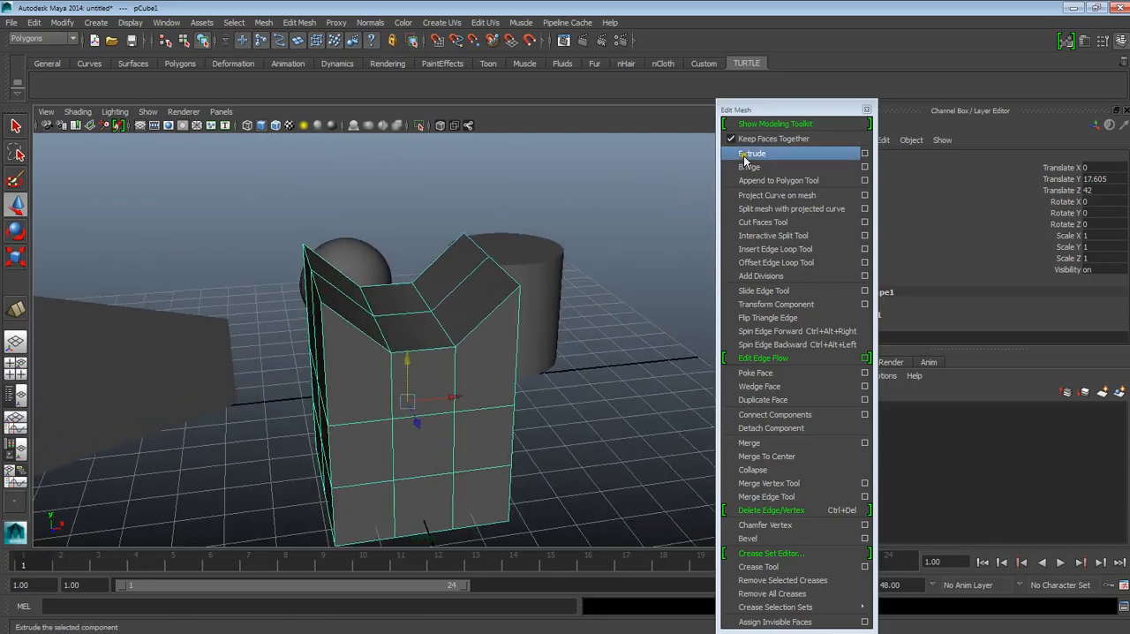
{"action": "left_click_drag", "start_coordinate": [560, 245], "coordinate": [522, 336], "text": "alt"}
{"action": "middle_click_drag", "start_coordinate": [522, 336], "coordinate": [524, 334], "text": "alt"}
{"action": "left_click_drag", "start_coordinate": [525, 333], "coordinate": [424, 317], "text": "alt"}
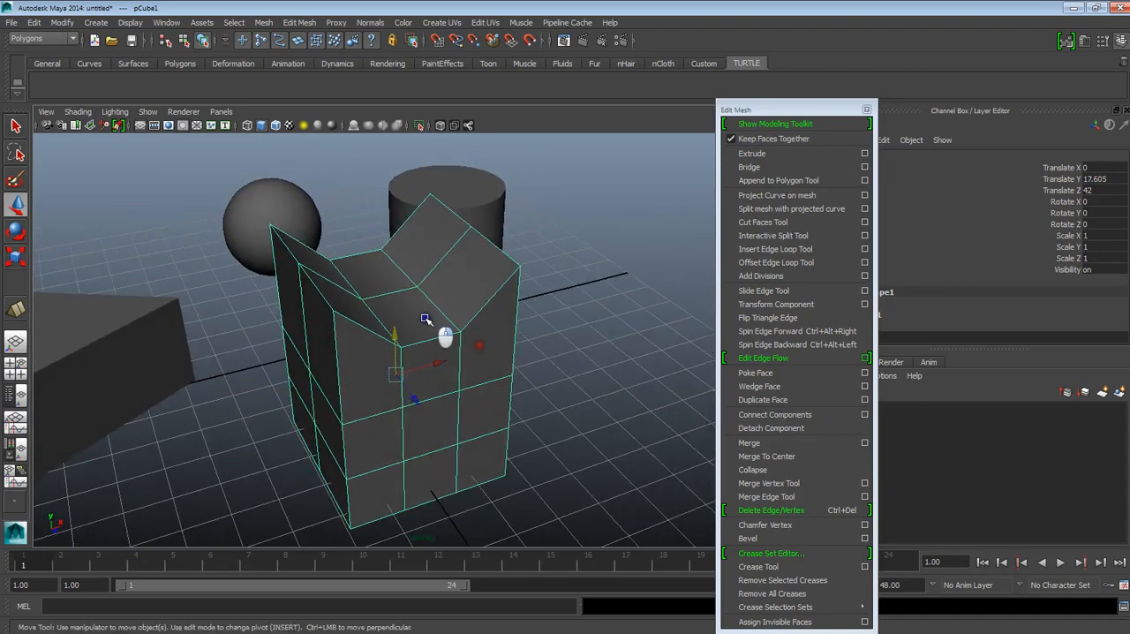
Step: Select the front face in the middle of the cube's top and extrude it upward
{"action": "right_click_drag", "start_coordinate": [428, 310], "coordinate": [433, 349]}
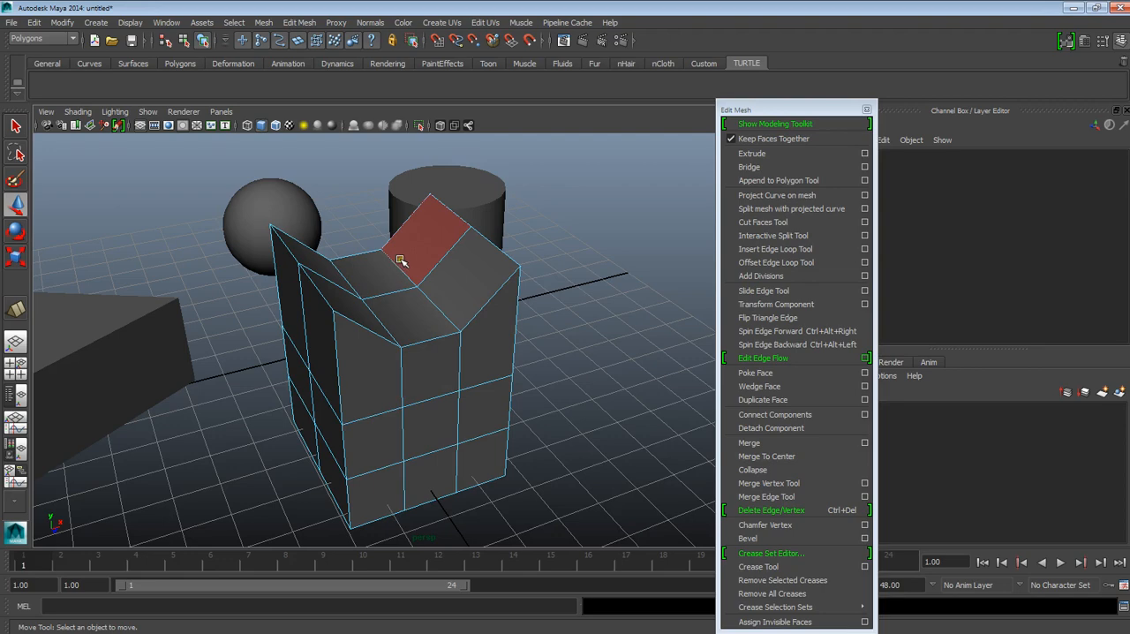
{"action": "left_click", "coordinate": [407, 314]}
{"action": "middle_click_drag", "start_coordinate": [430, 314], "coordinate": [440, 334], "text": "alt"}
{"action": "left_click_drag", "start_coordinate": [440, 334], "coordinate": [451, 390], "text": "alt"}
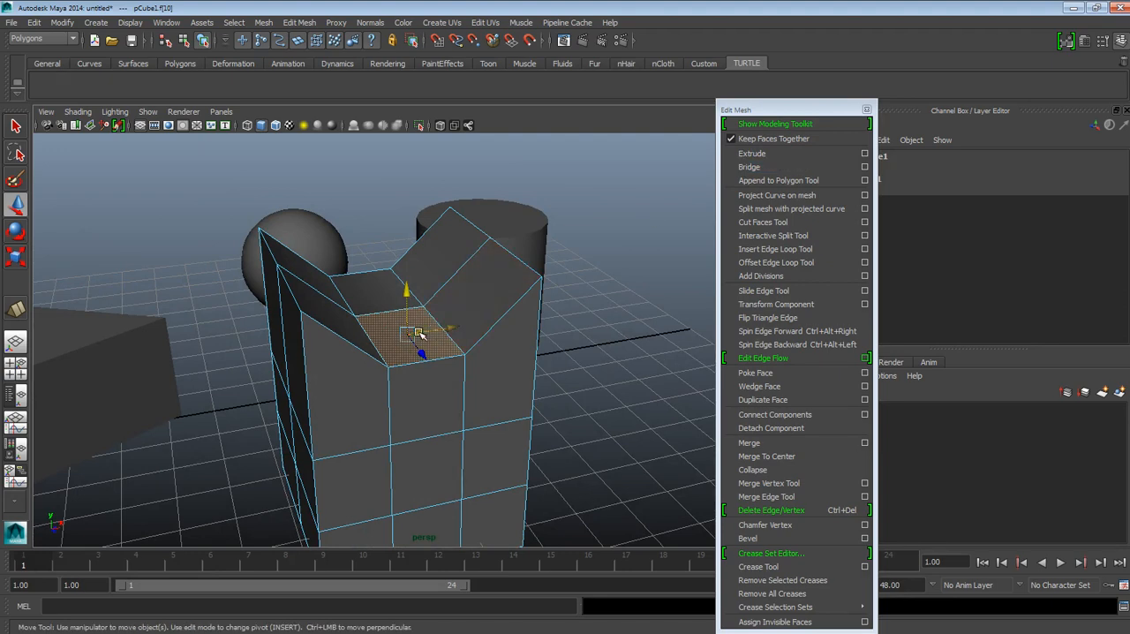
{"action": "left_click", "coordinate": [760, 153]}
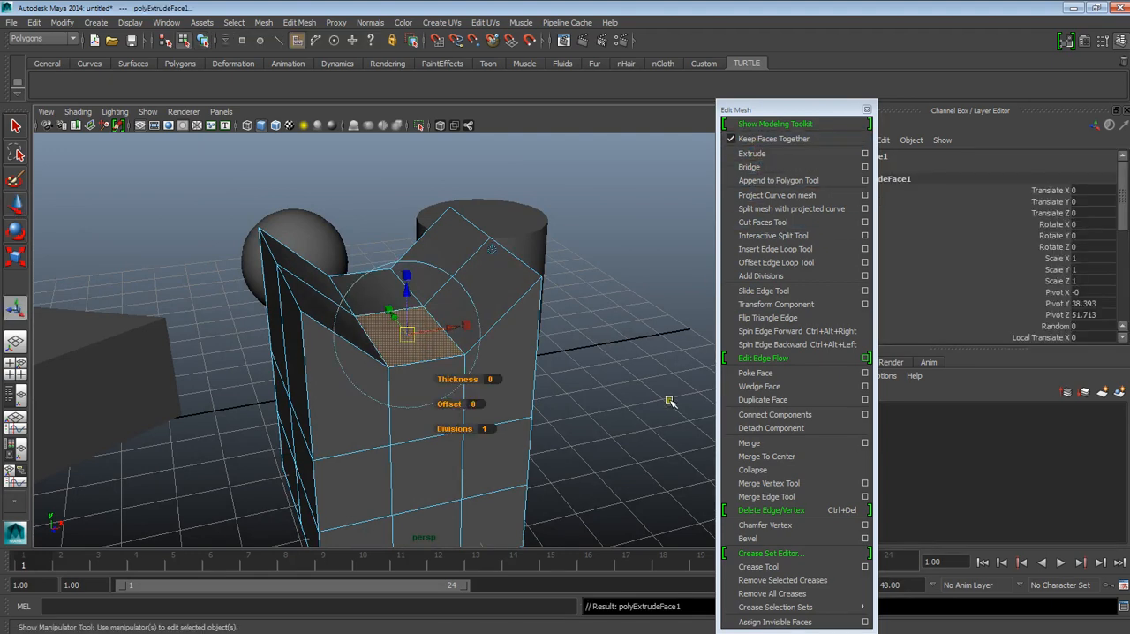
{"action": "mouse_move", "coordinate": [407, 293]}
{"action": "left_mouse_down", "text": "alt"}
{"action": "mouse_move", "coordinate": [450, 346]}
{"action": "mouse_move", "coordinate": [402, 302]}
{"action": "left_mouse_up", "text": "alt"}
{"action": "left_click_drag", "start_coordinate": [421, 340], "coordinate": [428, 346], "text": "alt"}
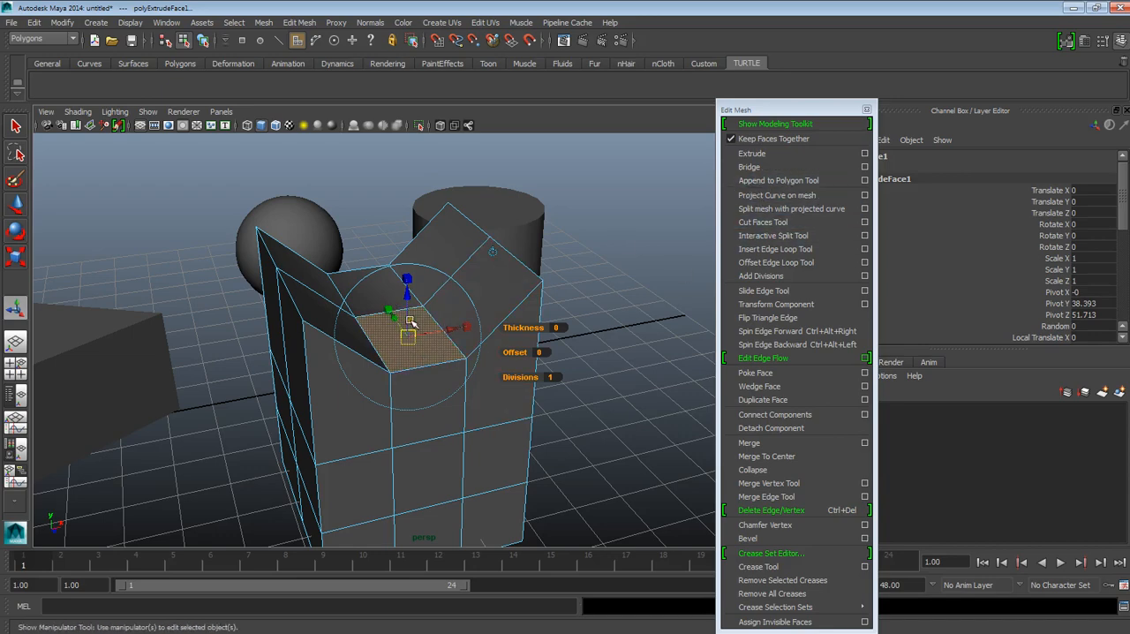
{"action": "left_click_drag", "start_coordinate": [408, 303], "coordinate": [411, 215]}
Step: Extrude the raised top face upward again to add a second segment to the tower
{"action": "left_click_drag", "start_coordinate": [361, 313], "coordinate": [398, 305], "text": "alt"}
{"action": "middle_click_drag", "start_coordinate": [438, 309], "coordinate": [414, 340], "text": "alt"}
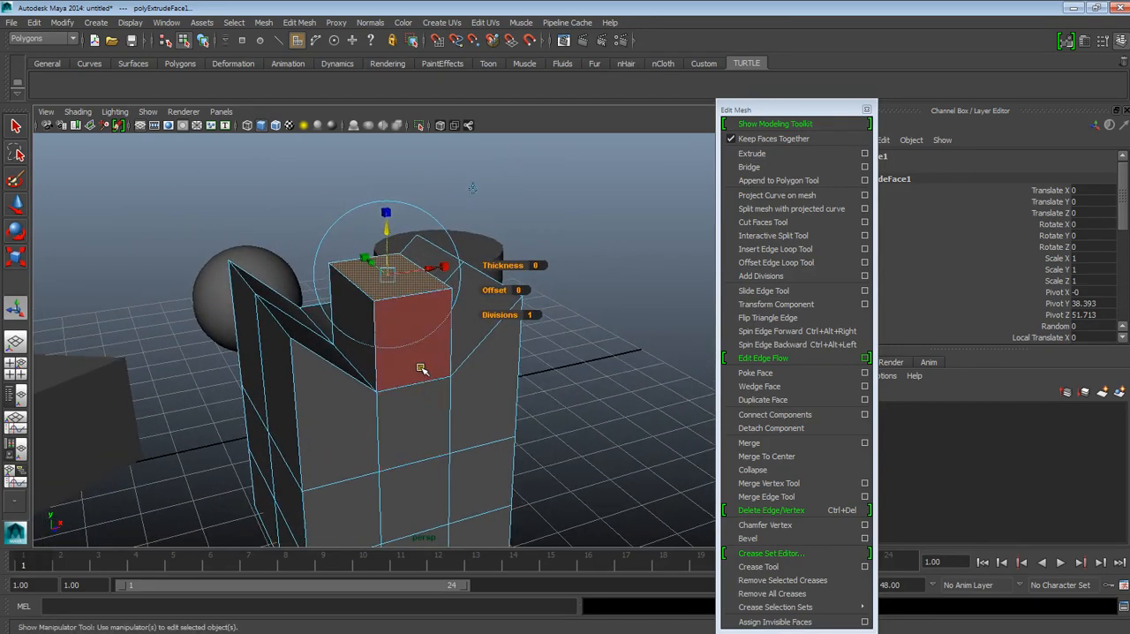
{"action": "left_click_drag", "start_coordinate": [517, 375], "coordinate": [432, 433], "text": "alt"}
{"action": "left_click_drag", "start_coordinate": [617, 292], "coordinate": [458, 384], "text": "alt"}
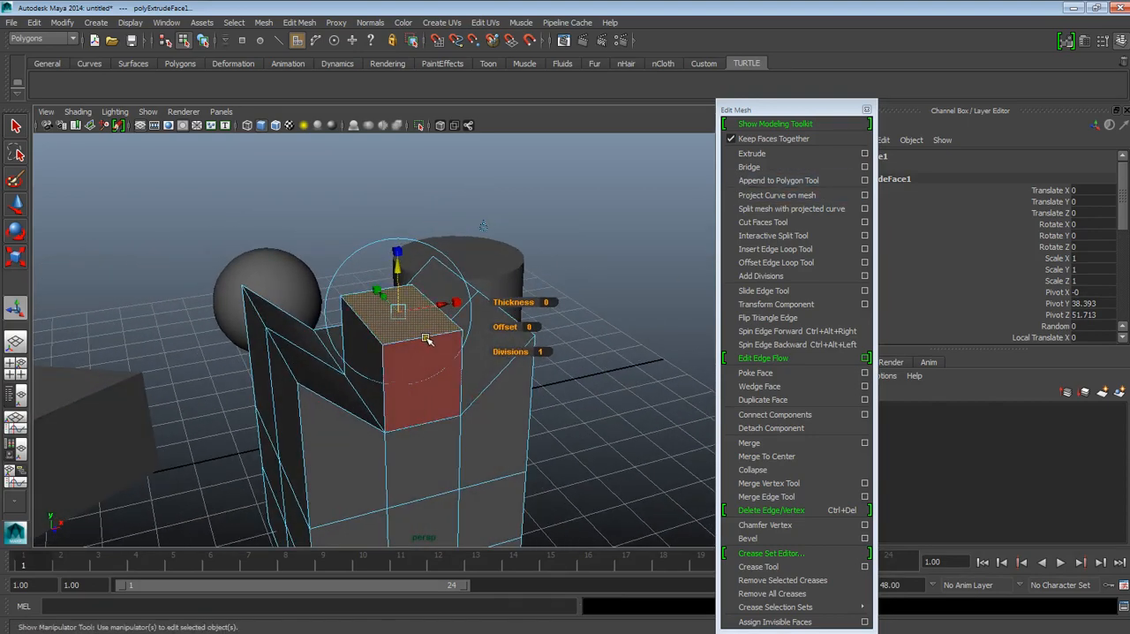
{"action": "left_click", "coordinate": [764, 154]}
{"action": "left_click_drag", "start_coordinate": [398, 290], "coordinate": [439, 335]}
Step: Extrude the tower's top face and scale it inward, and extrude the smaller face upward
{"action": "left_click", "coordinate": [769, 156]}
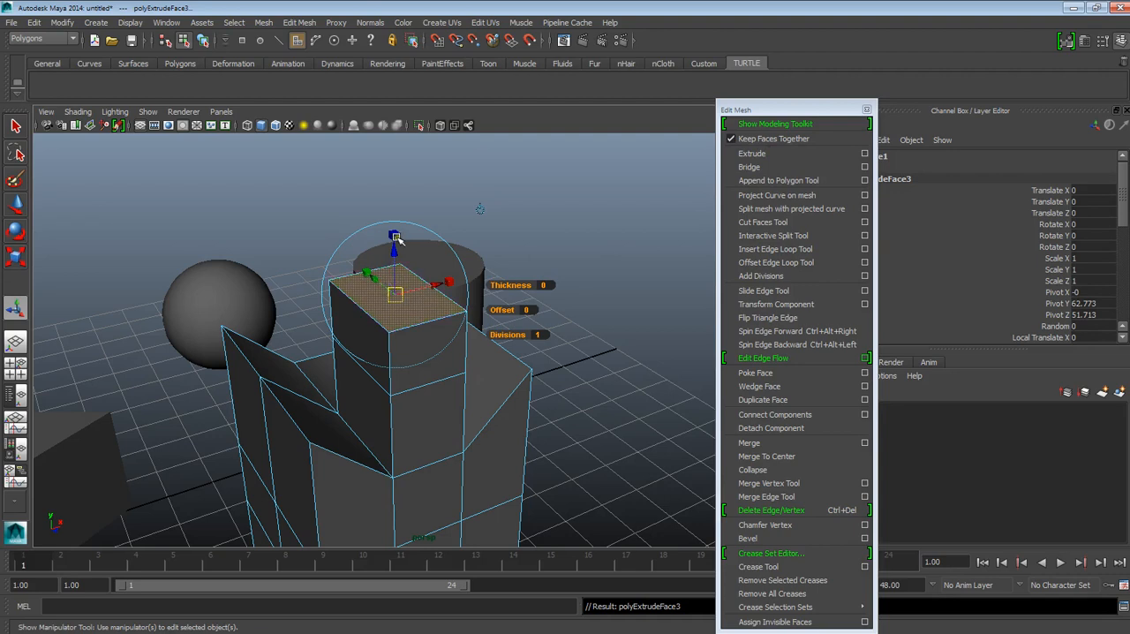
{"action": "left_click_drag", "start_coordinate": [450, 283], "coordinate": [432, 284]}
{"action": "left_click_drag", "start_coordinate": [366, 271], "coordinate": [467, 315]}
{"action": "left_click", "coordinate": [738, 155]}
{"action": "left_click_drag", "start_coordinate": [407, 264], "coordinate": [406, 198]}
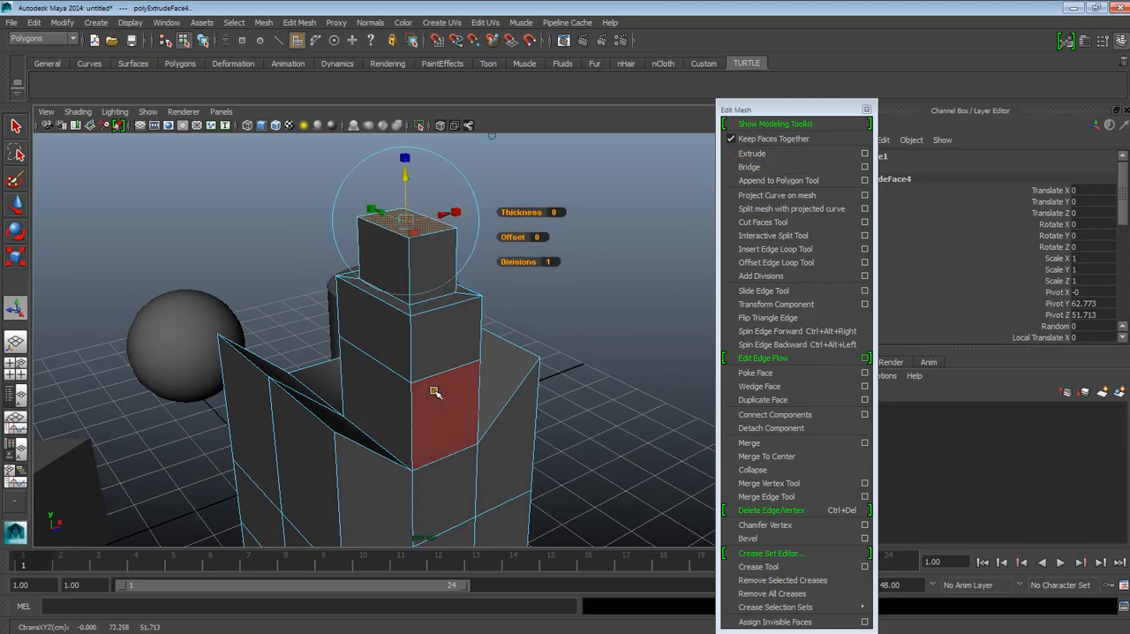
Step: Return to object mode and examine the extruded tower from several sides
{"action": "left_click_drag", "start_coordinate": [472, 351], "coordinate": [403, 357], "text": "alt"}
{"action": "right_click_drag", "start_coordinate": [381, 365], "coordinate": [390, 356]}
{"action": "left_click_drag", "start_coordinate": [402, 355], "coordinate": [344, 361], "text": "alt"}
{"action": "middle_click_drag", "start_coordinate": [368, 287], "coordinate": [383, 251], "text": "alt"}
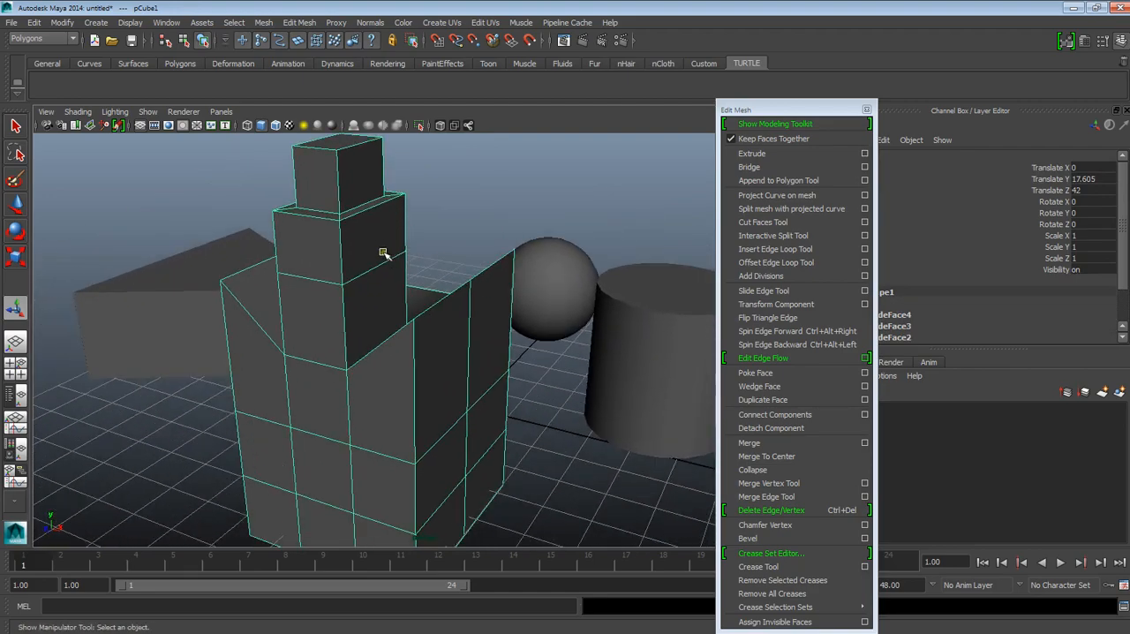
{"action": "right_click_drag", "start_coordinate": [383, 251], "coordinate": [355, 181], "text": "alt"}
{"action": "middle_click_drag", "start_coordinate": [440, 250], "coordinate": [415, 288], "text": "alt"}
{"action": "left_click_drag", "start_coordinate": [415, 288], "coordinate": [499, 292], "text": "alt"}
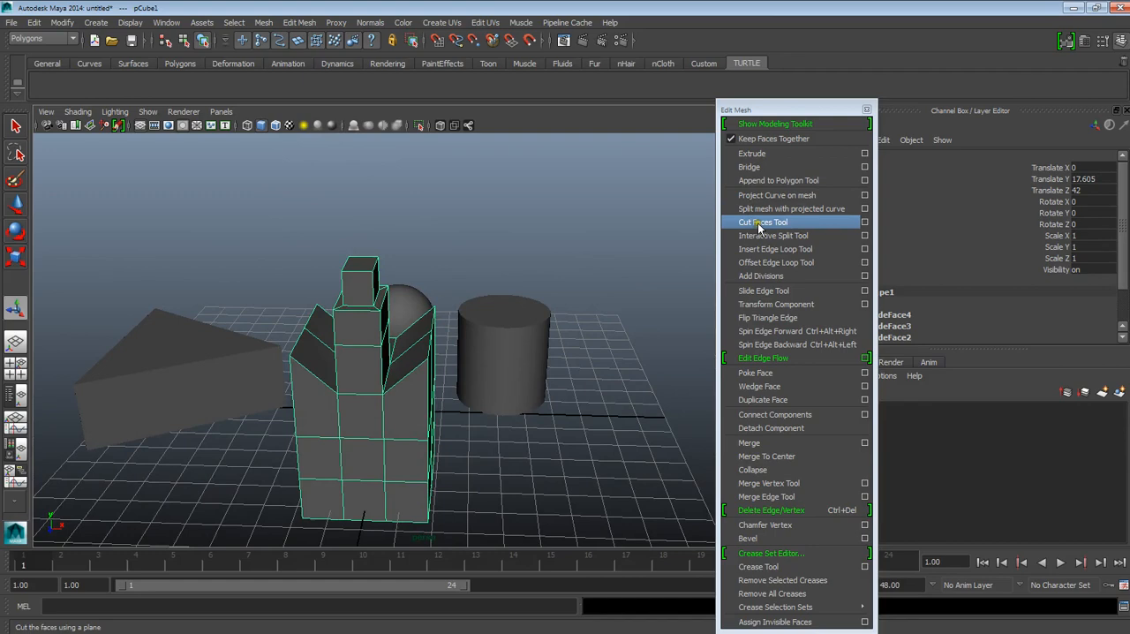
{"action": "middle_click_drag", "start_coordinate": [443, 331], "coordinate": [459, 302], "text": "alt"}
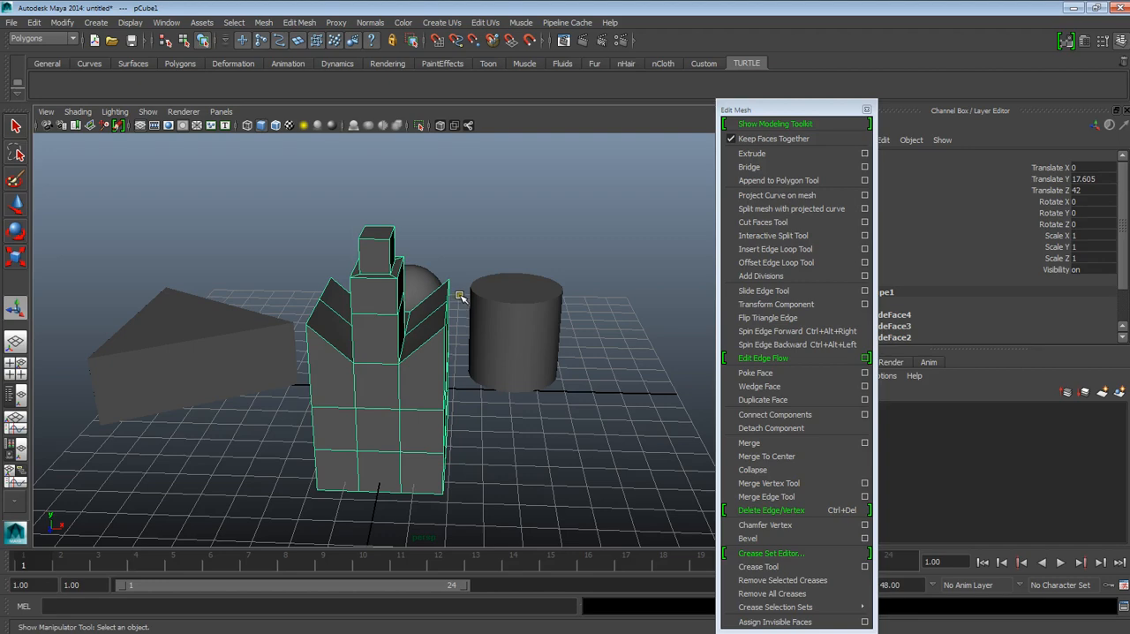
{"action": "left_click_drag", "start_coordinate": [454, 316], "coordinate": [458, 305], "text": "alt"}
{"action": "middle_click_drag", "start_coordinate": [472, 323], "coordinate": [515, 284], "text": "alt"}
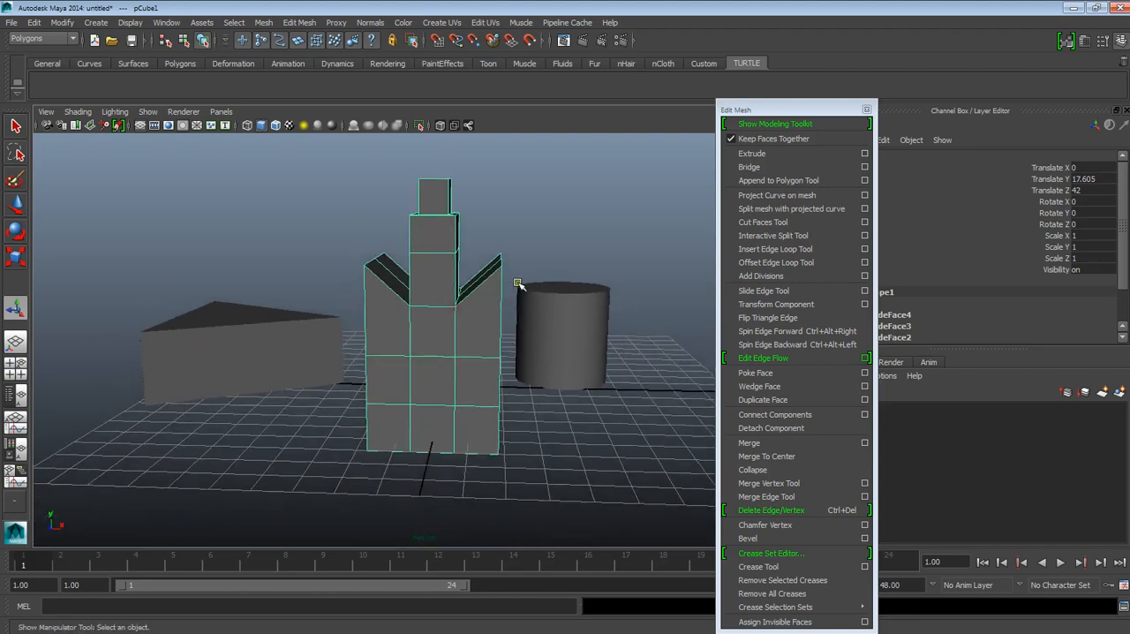
{"action": "right_click_drag", "start_coordinate": [514, 285], "coordinate": [508, 329], "text": "alt"}
{"action": "left_click_drag", "start_coordinate": [510, 329], "coordinate": [500, 338], "text": "alt"}
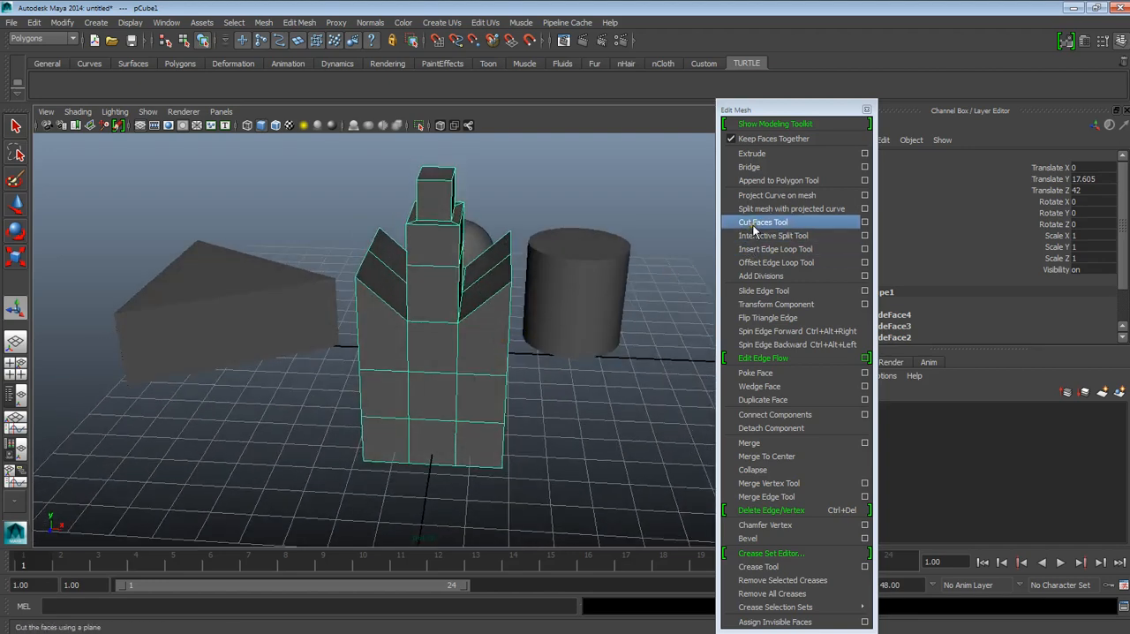
Step: Try two crossing diagonal cuts through the cube's body with the Cut Faces Tool, and undo them
{"action": "left_click_drag", "start_coordinate": [504, 420], "coordinate": [463, 333], "text": "alt"}
{"action": "left_click_drag", "start_coordinate": [566, 369], "coordinate": [540, 359], "text": "alt"}
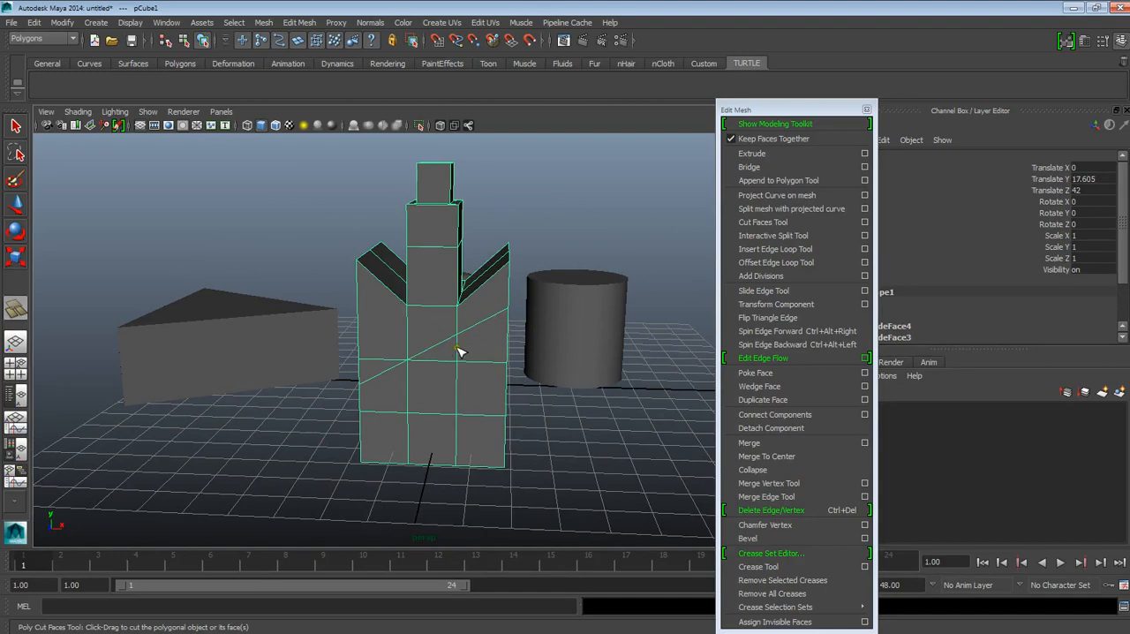
{"action": "left_click_drag", "start_coordinate": [429, 386], "coordinate": [471, 360], "text": "alt"}
{"action": "mouse_move", "coordinate": [378, 318]}
{"action": "left_mouse_down"}
{"action": "mouse_move", "coordinate": [388, 328]}
{"action": "mouse_move", "coordinate": [366, 306]}
{"action": "left_mouse_up"}
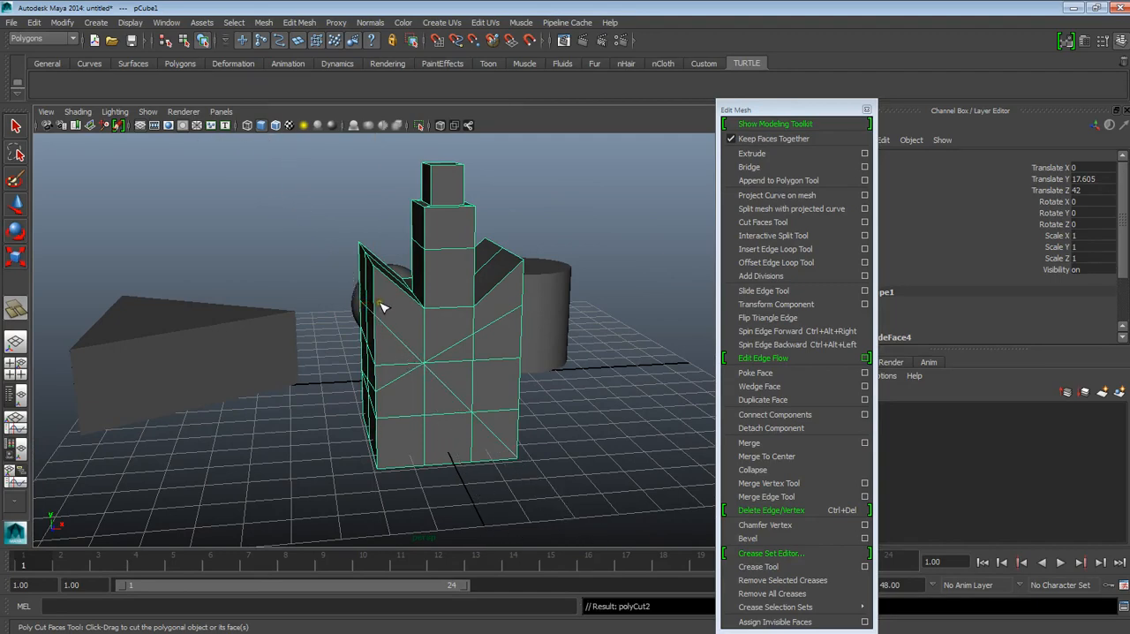
{"action": "key", "text": "ctrl+z"}
Step: Look at the cube from the front and move the floating Edit Mesh window clear of the model
{"action": "left_click_drag", "start_coordinate": [389, 316], "coordinate": [354, 312], "text": "alt"}
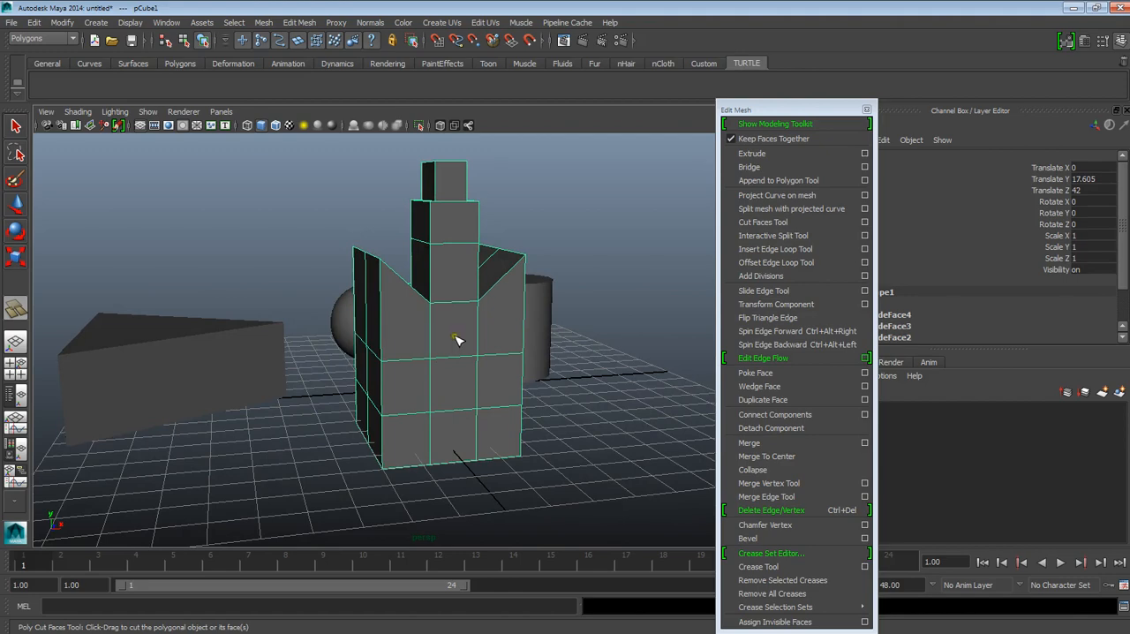
{"action": "mouse_move", "coordinate": [468, 329]}
{"action": "left_mouse_down", "text": "alt"}
{"action": "mouse_move", "coordinate": [464, 318]}
{"action": "mouse_move", "coordinate": [463, 327]}
{"action": "left_mouse_up", "text": "alt"}
{"action": "left_click_drag", "start_coordinate": [394, 321], "coordinate": [480, 325], "text": "alt"}
{"action": "middle_click_drag", "start_coordinate": [482, 334], "coordinate": [433, 339], "text": "alt"}
{"action": "left_click_drag", "start_coordinate": [434, 339], "coordinate": [513, 308], "text": "alt"}
{"action": "left_click_drag", "start_coordinate": [756, 108], "coordinate": [849, 119]}
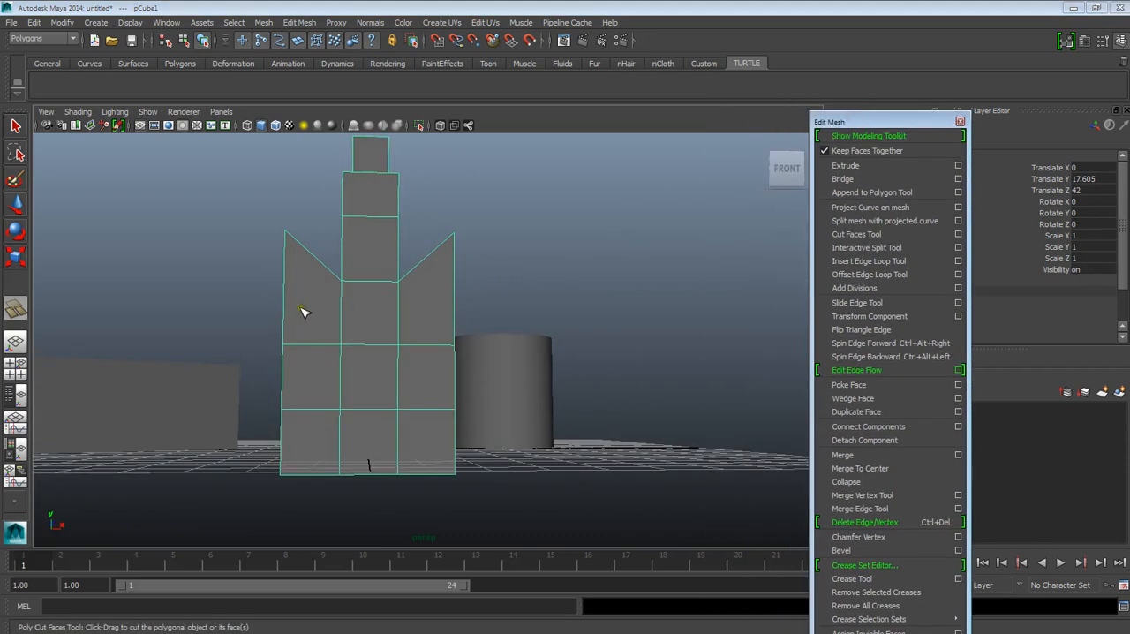
Step: Try a Cut Faces cut starting on the cube's upper left front face, and undo it
{"action": "mouse_move", "coordinate": [289, 307]}
{"action": "left_mouse_down"}
{"action": "mouse_move", "coordinate": [404, 353]}
{"action": "mouse_move", "coordinate": [548, 367]}
{"action": "mouse_move", "coordinate": [565, 397]}
{"action": "mouse_move", "coordinate": [472, 361]}
{"action": "mouse_move", "coordinate": [312, 352]}
{"action": "left_mouse_up"}
{"action": "key", "text": "ctrl+z"}
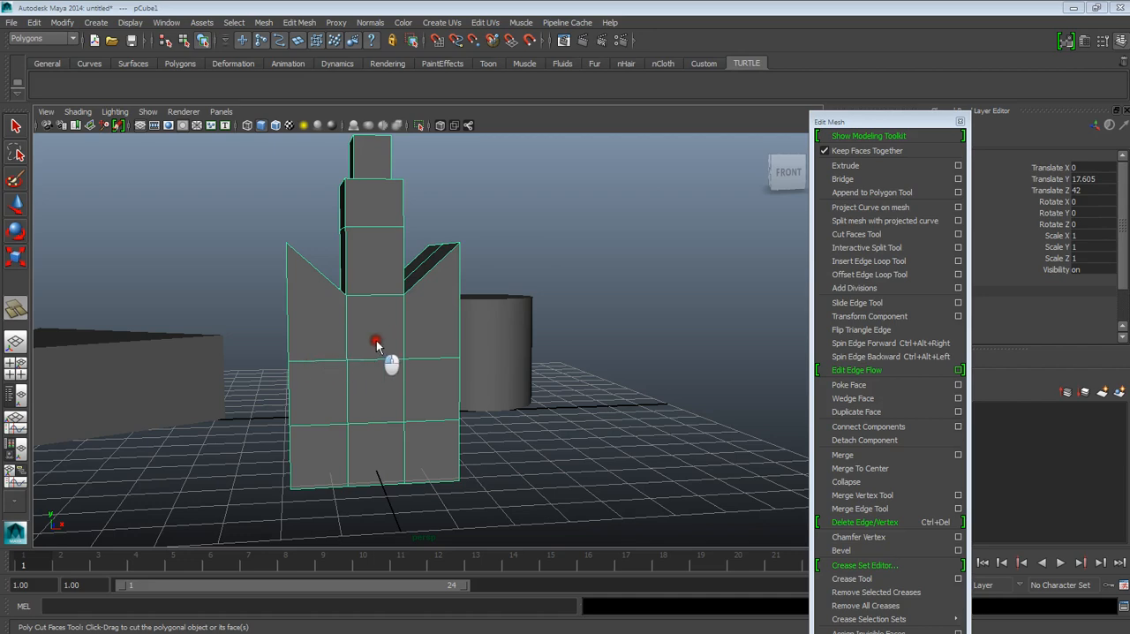
Step: Switch to the orthographic front view and frame the cube's body for cutting
{"action": "left_click", "coordinate": [346, 378]}
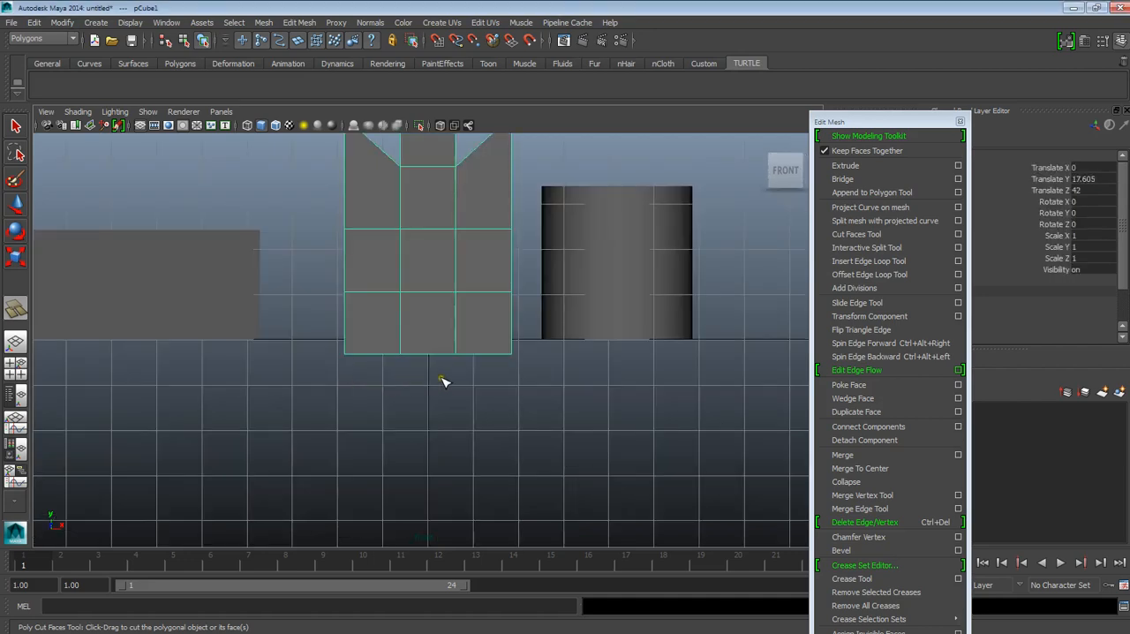
{"action": "scroll", "coordinate": [444, 380], "scroll_direction": "down", "scroll_amount": 2}
{"action": "scroll", "coordinate": [442, 401], "scroll_direction": "up", "scroll_amount": 2}
{"action": "middle_click_drag", "start_coordinate": [454, 292], "coordinate": [453, 327], "text": "alt"}
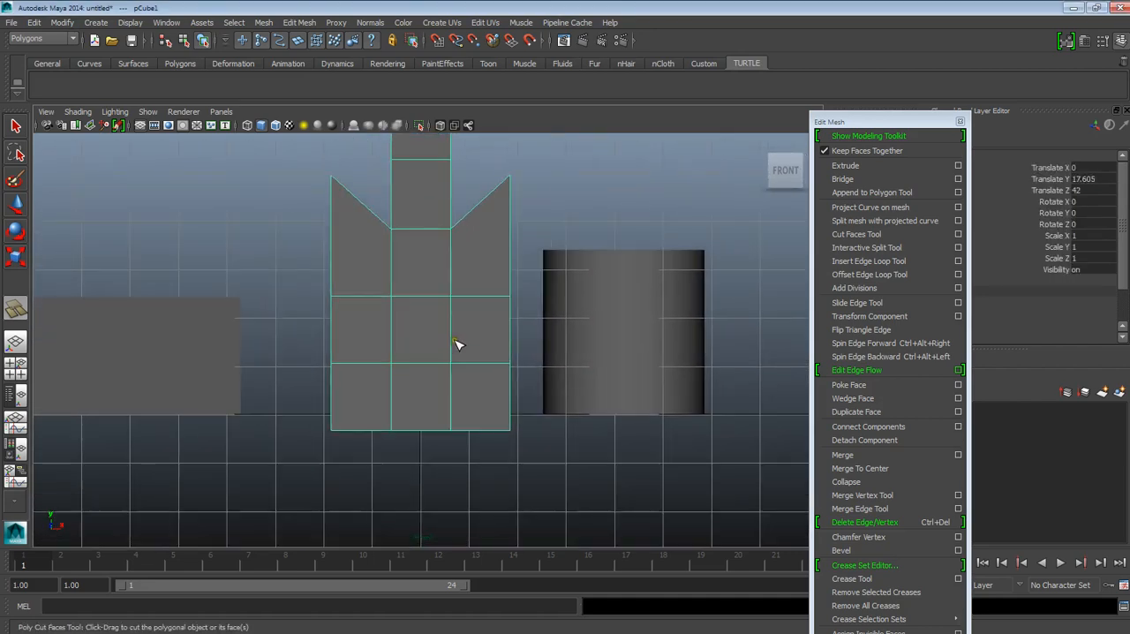
Step: Try a horizontal Cut Faces cut through the middle of the cube's body, and undo it
{"action": "left_click_drag", "start_coordinate": [332, 333], "coordinate": [396, 365]}
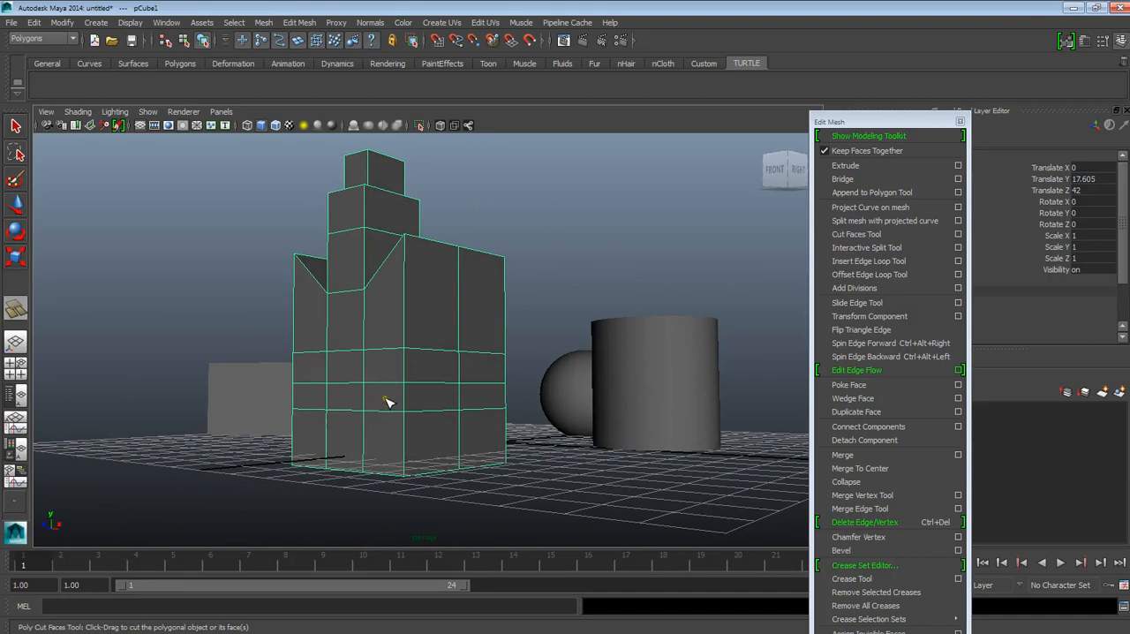
{"action": "left_click_drag", "start_coordinate": [361, 398], "coordinate": [447, 437], "text": "alt"}
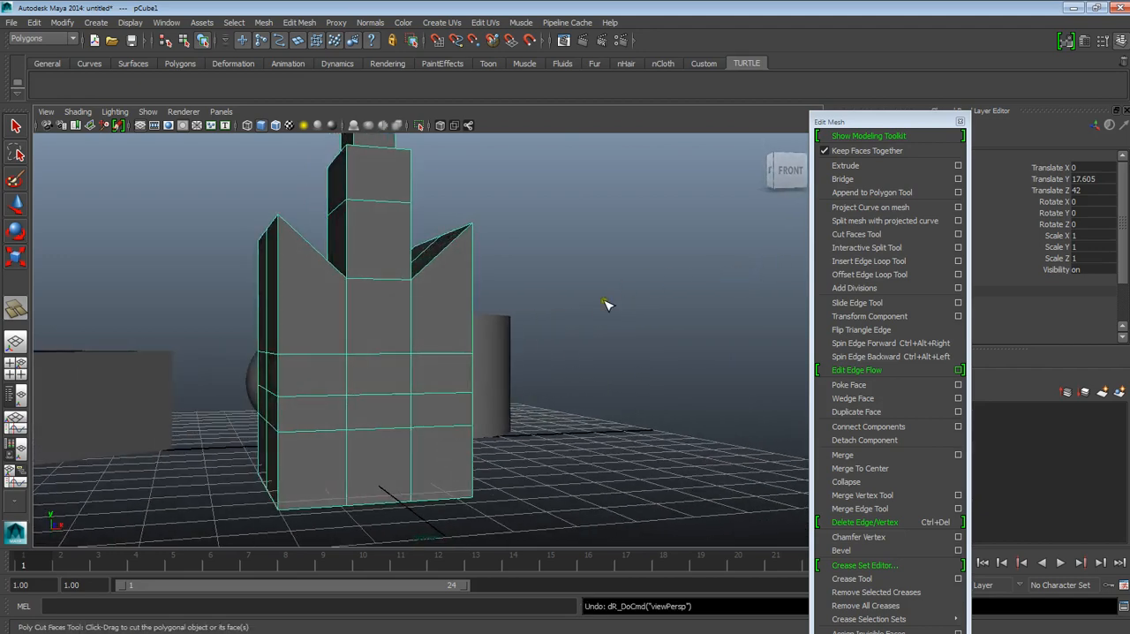
Step: Draw a closed loop of new edges around the corner of the cube's left and front sides with the Interactive Split Tool
{"action": "left_click", "coordinate": [875, 252]}
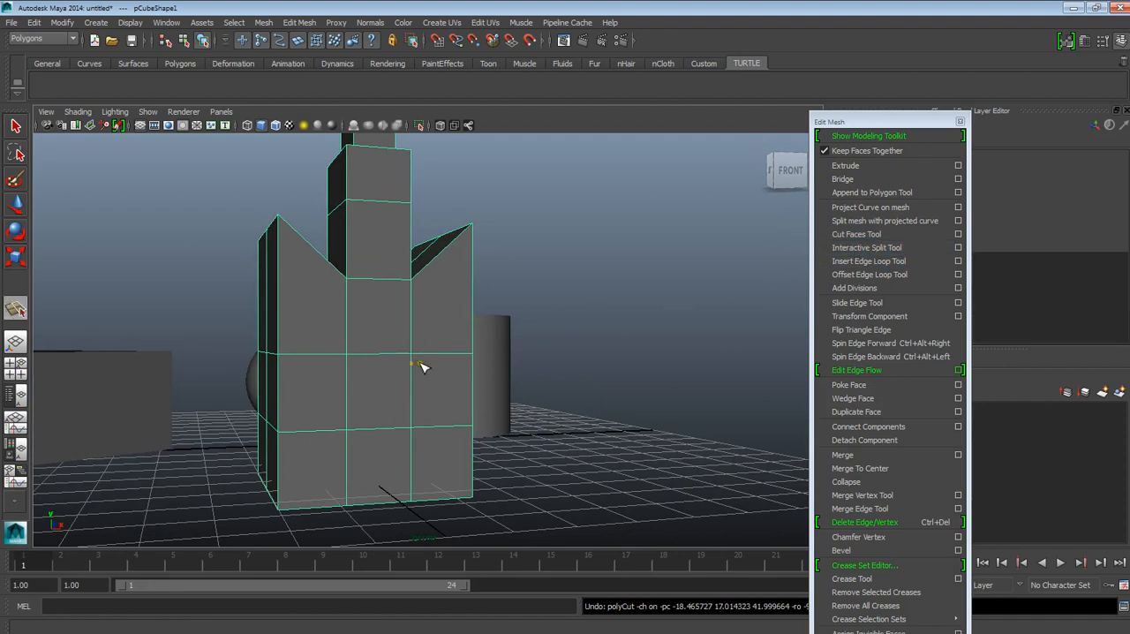
{"action": "left_click_drag", "start_coordinate": [400, 354], "coordinate": [353, 392], "text": "alt"}
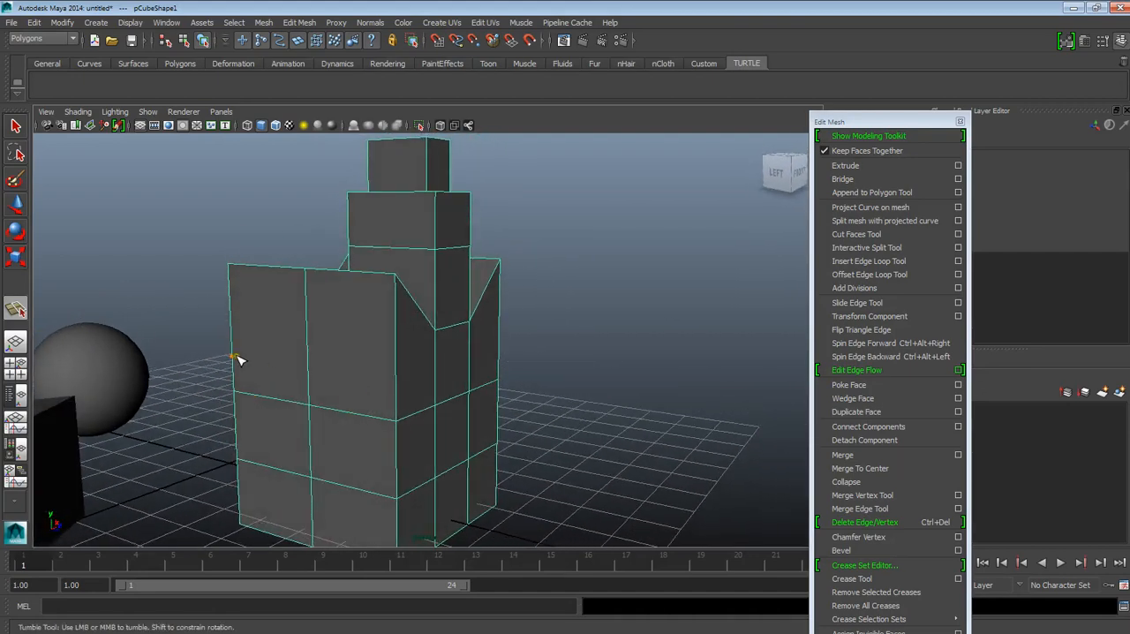
{"action": "left_click_drag", "start_coordinate": [269, 375], "coordinate": [295, 373], "text": "alt"}
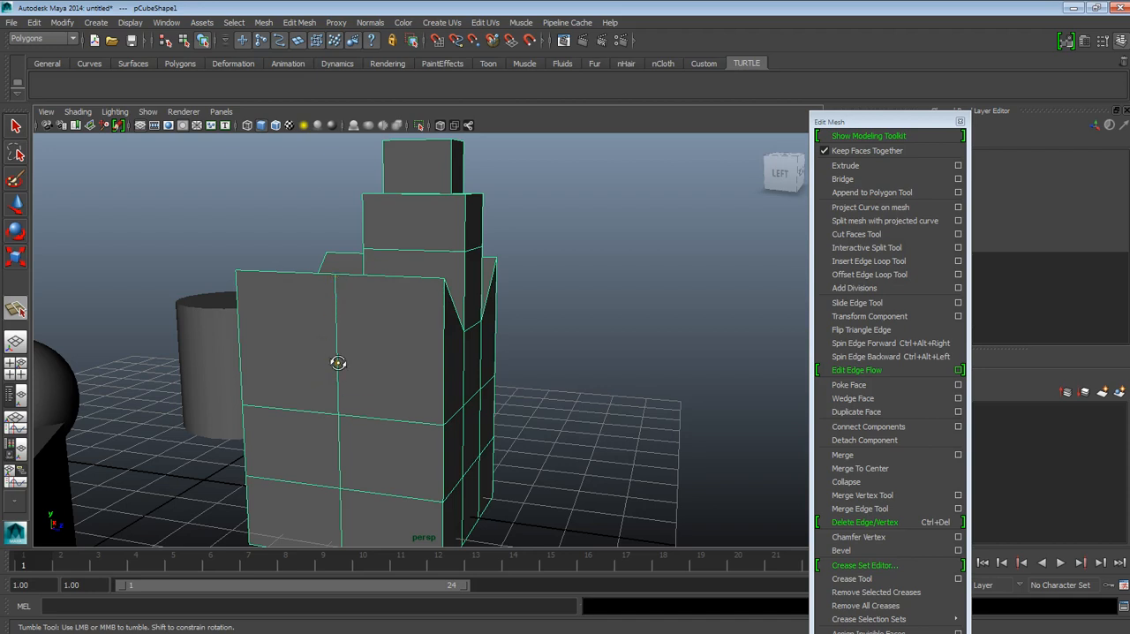
{"action": "left_click_drag", "start_coordinate": [341, 367], "coordinate": [265, 355], "text": "alt"}
{"action": "left_click", "coordinate": [309, 319]}
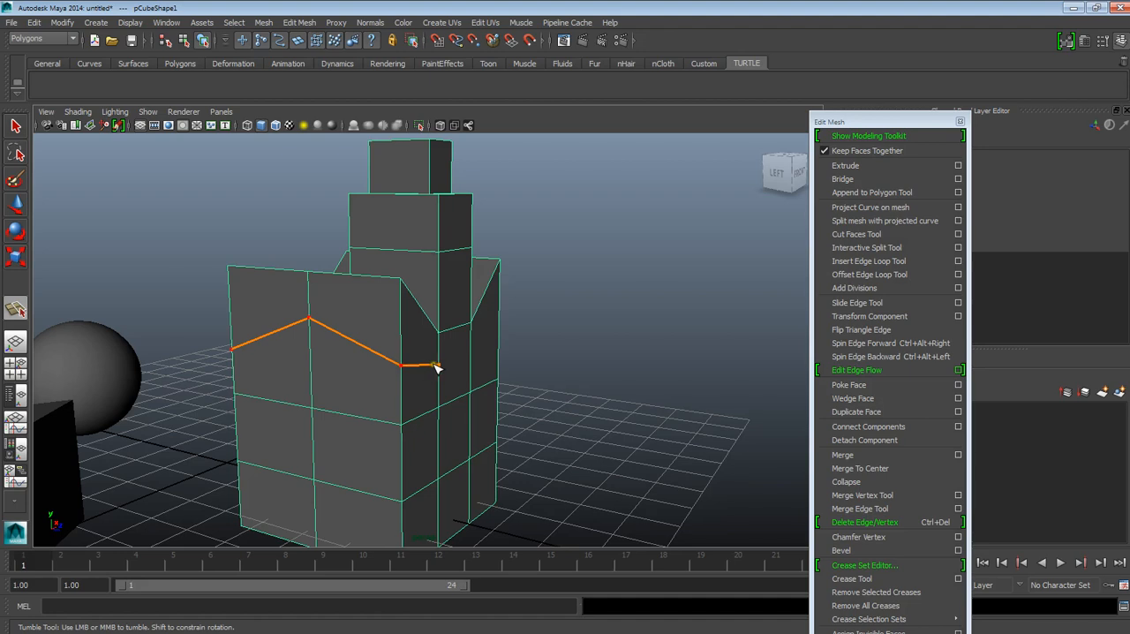
{"action": "left_click", "coordinate": [456, 465]}
{"action": "left_click", "coordinate": [439, 496]}
{"action": "left_click", "coordinate": [401, 523]}
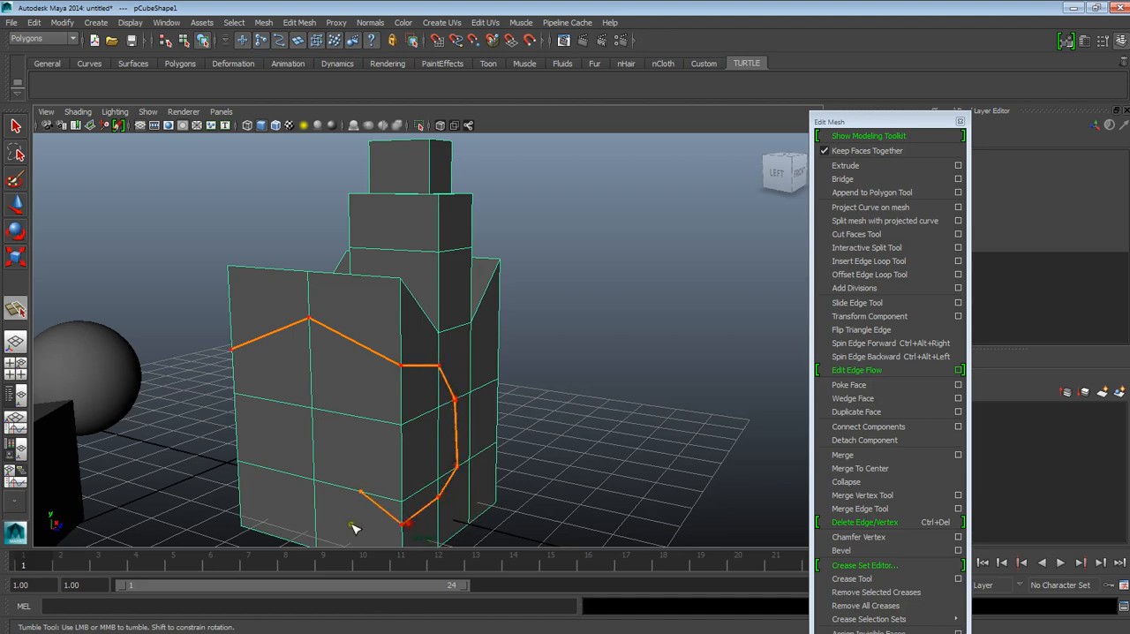
{"action": "left_click", "coordinate": [275, 468]}
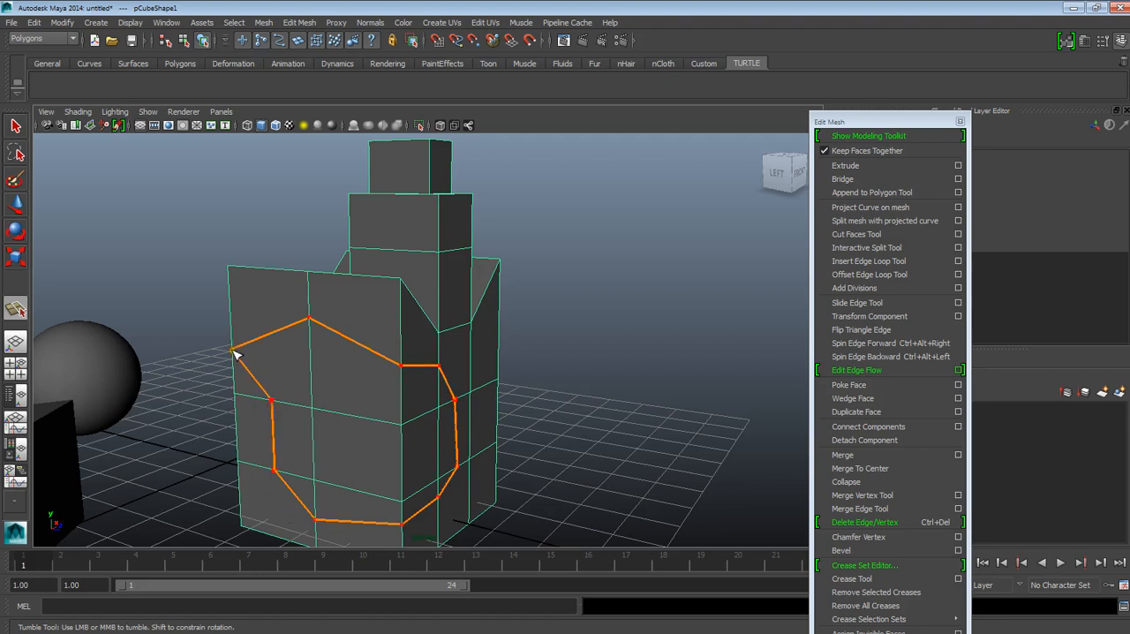
{"action": "key", "text": "w"}
Step: Select the faces enclosed by the new edge loop on the cube's left and front sides, extrude them outward, and return to object mode
{"action": "scroll", "coordinate": [305, 361], "scroll_direction": "up", "scroll_amount": 5}
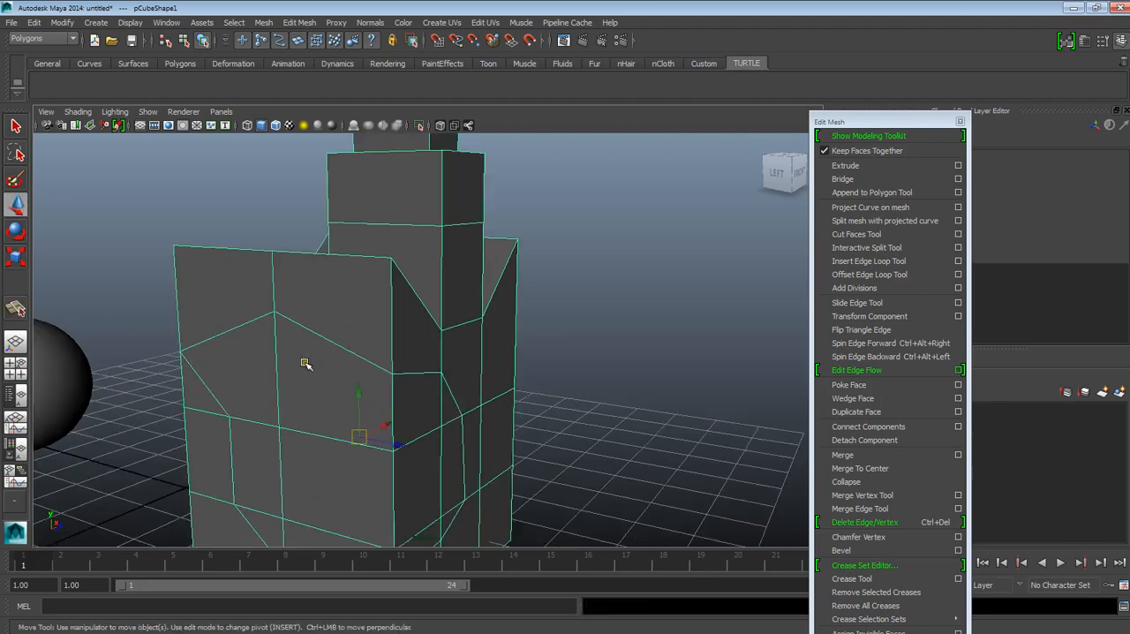
{"action": "mouse_move", "coordinate": [268, 367]}
{"action": "left_mouse_down", "text": "alt"}
{"action": "mouse_move", "coordinate": [362, 360]}
{"action": "mouse_move", "coordinate": [267, 360]}
{"action": "left_mouse_up", "text": "alt"}
{"action": "scroll", "coordinate": [314, 396], "scroll_direction": "down", "scroll_amount": 5}
{"action": "left_click_drag", "start_coordinate": [434, 408], "coordinate": [393, 437], "text": "alt"}
{"action": "middle_click_drag", "start_coordinate": [353, 434], "coordinate": [449, 441], "text": "alt"}
{"action": "scroll", "coordinate": [450, 443], "scroll_direction": "up", "scroll_amount": 3}
{"action": "left_click_drag", "start_coordinate": [452, 454], "coordinate": [466, 444], "text": "alt"}
{"action": "middle_click_drag", "start_coordinate": [466, 443], "coordinate": [459, 383], "text": "alt"}
{"action": "scroll", "coordinate": [447, 365], "scroll_direction": "down", "scroll_amount": 1}
{"action": "left_click_drag", "start_coordinate": [459, 383], "coordinate": [411, 412], "text": "alt"}
{"action": "left_click", "coordinate": [405, 355]}
{"action": "left_click", "coordinate": [352, 337], "text": "shift"}
{"action": "left_click", "coordinate": [525, 350], "text": "shift"}
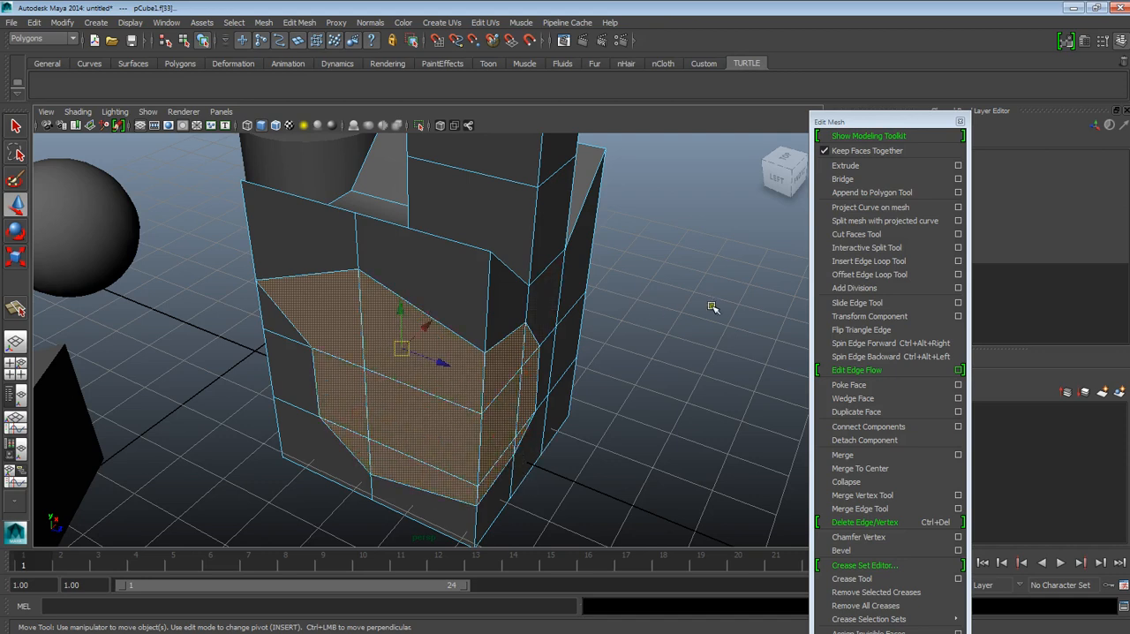
{"action": "left_click", "coordinate": [846, 165]}
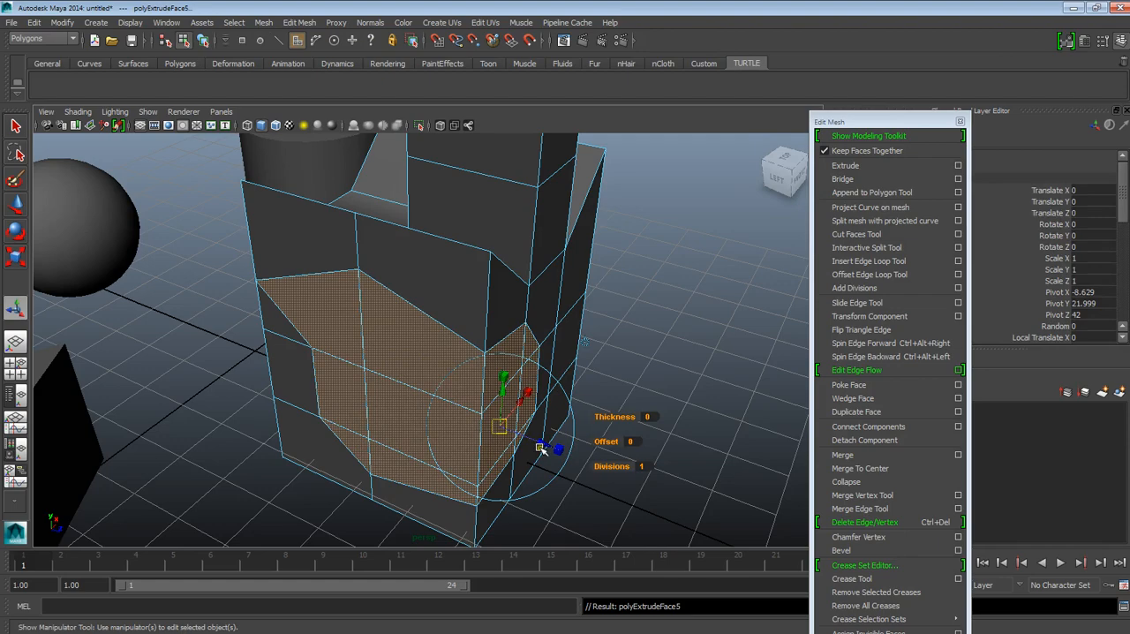
{"action": "left_click_drag", "start_coordinate": [541, 448], "coordinate": [575, 475], "text": "alt"}
{"action": "left_click_drag", "start_coordinate": [561, 430], "coordinate": [530, 323], "text": "alt"}
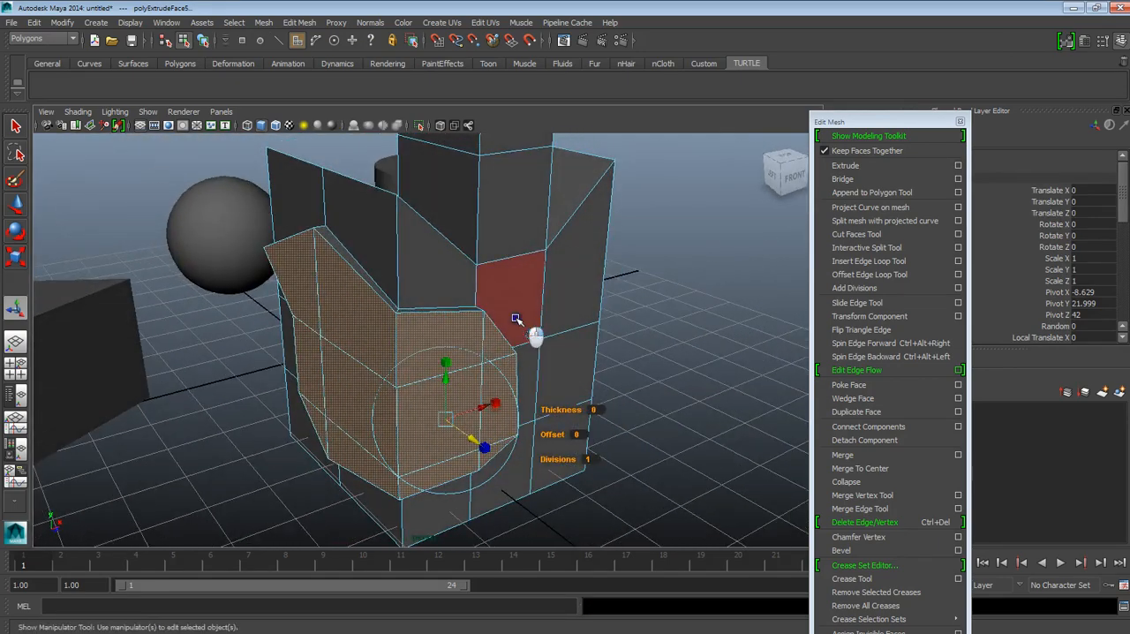
{"action": "key", "text": "F8"}
Step: Split the tower's lower front face diagonally from its upper left to its lower right corner with the Interactive Split Tool
{"action": "left_click", "coordinate": [876, 248]}
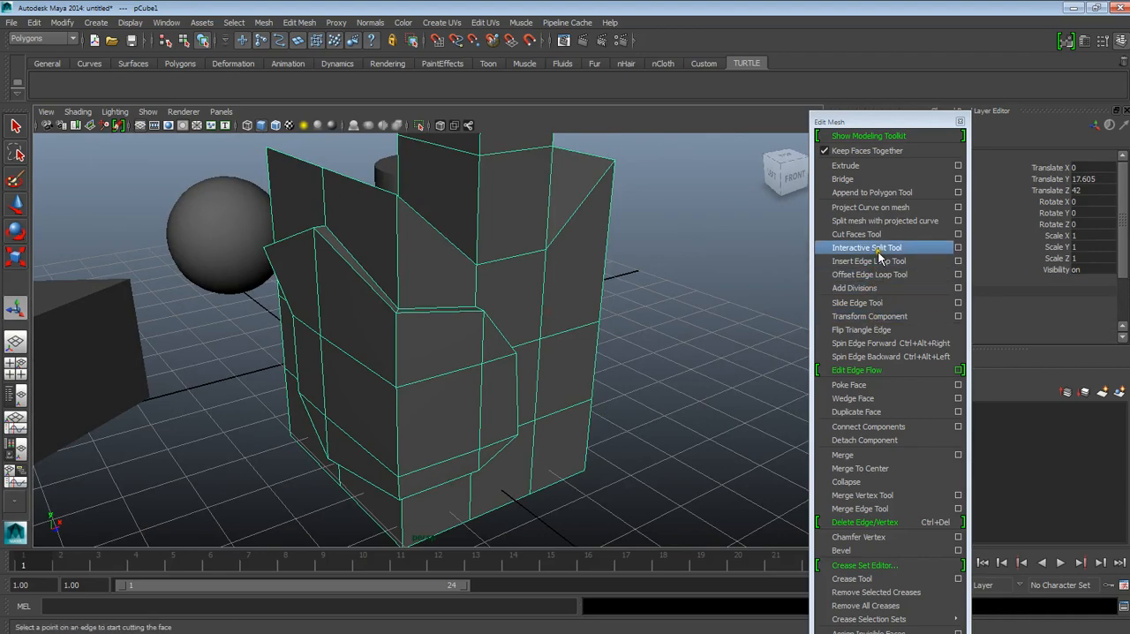
{"action": "mouse_move", "coordinate": [469, 343]}
{"action": "left_mouse_down", "text": "alt"}
{"action": "mouse_move", "coordinate": [539, 384]}
{"action": "mouse_move", "coordinate": [518, 270]}
{"action": "mouse_move", "coordinate": [413, 278]}
{"action": "mouse_move", "coordinate": [568, 315]}
{"action": "mouse_move", "coordinate": [386, 321]}
{"action": "mouse_move", "coordinate": [391, 330]}
{"action": "mouse_move", "coordinate": [361, 332]}
{"action": "mouse_move", "coordinate": [620, 357]}
{"action": "mouse_move", "coordinate": [391, 353]}
{"action": "mouse_move", "coordinate": [325, 374]}
{"action": "mouse_move", "coordinate": [474, 358]}
{"action": "mouse_move", "coordinate": [416, 363]}
{"action": "mouse_move", "coordinate": [462, 345]}
{"action": "left_mouse_up", "text": "alt"}
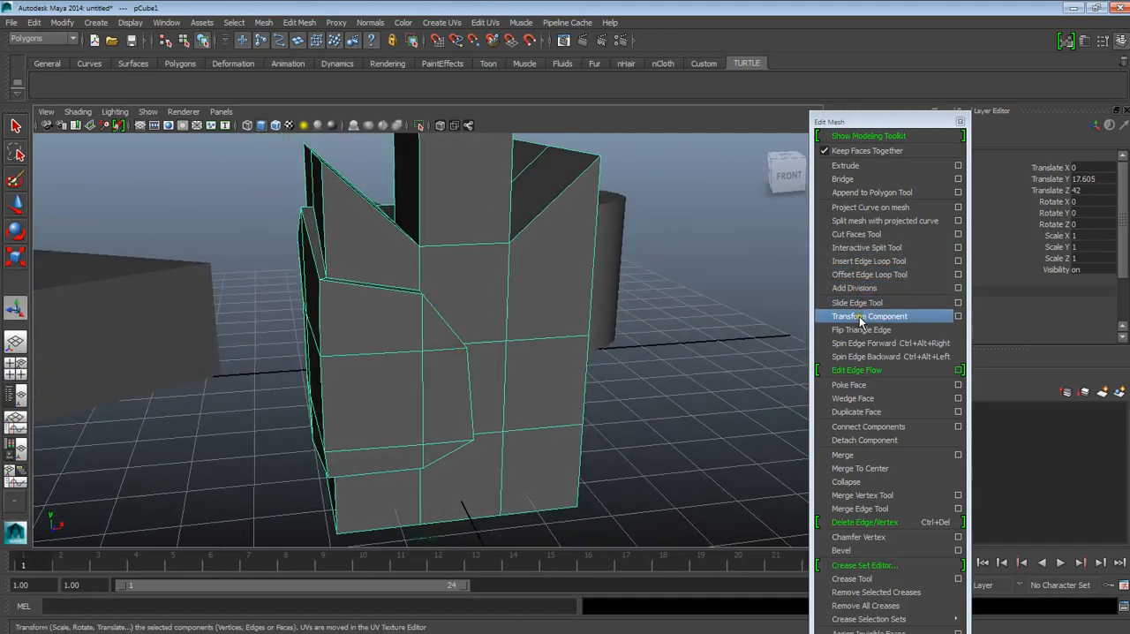
{"action": "left_click_drag", "start_coordinate": [408, 398], "coordinate": [353, 391], "text": "alt"}
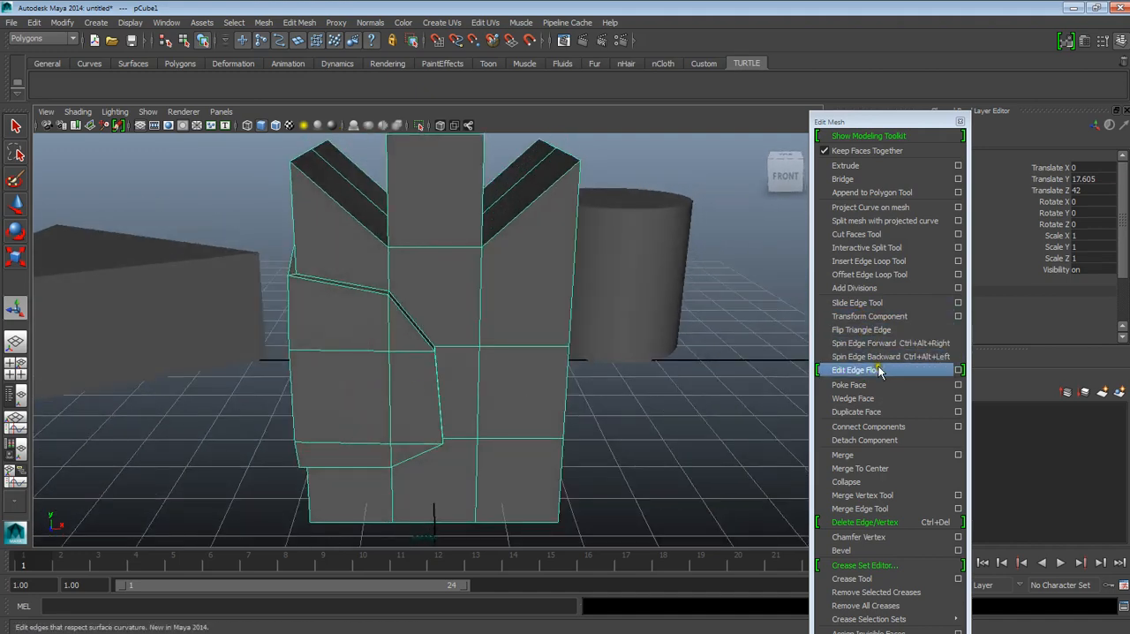
{"action": "left_click_drag", "start_coordinate": [618, 343], "coordinate": [456, 388], "text": "alt"}
{"action": "right_click_drag", "start_coordinate": [447, 308], "coordinate": [418, 306]}
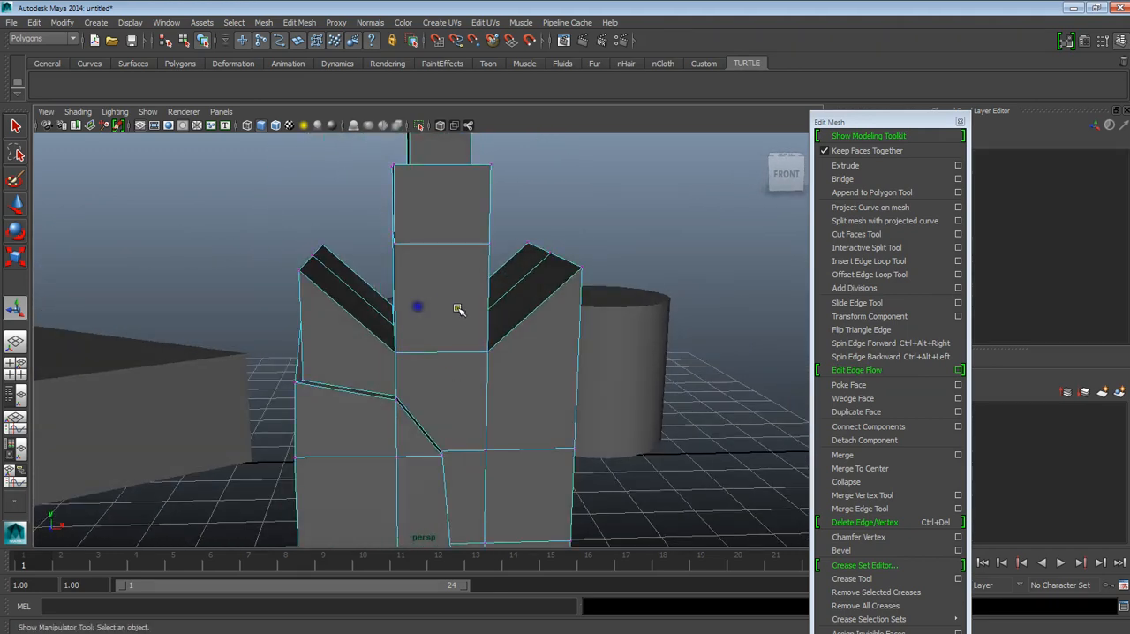
{"action": "left_click", "coordinate": [874, 249]}
{"action": "left_click", "coordinate": [395, 244]}
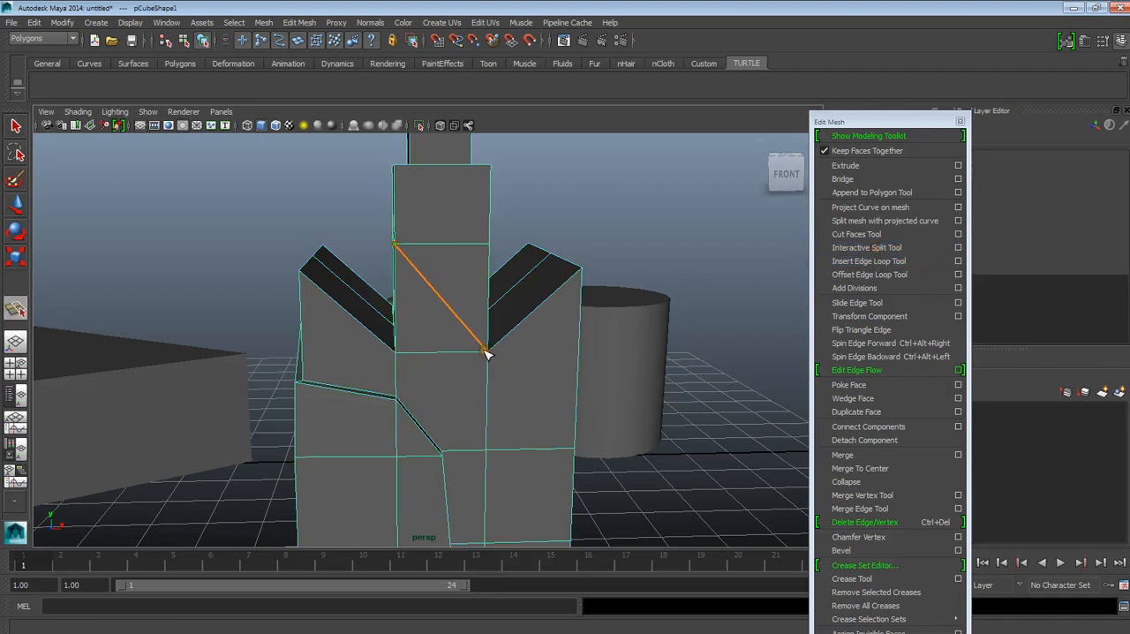
{"action": "left_click", "coordinate": [485, 351]}
{"action": "key", "text": "w"}
Step: Select the diagonal edge on the tower's lower front face and flip it back and forth with Flip Triangle Edge
{"action": "right_click_drag", "start_coordinate": [477, 291], "coordinate": [483, 265]}
{"action": "left_click", "coordinate": [436, 288]}
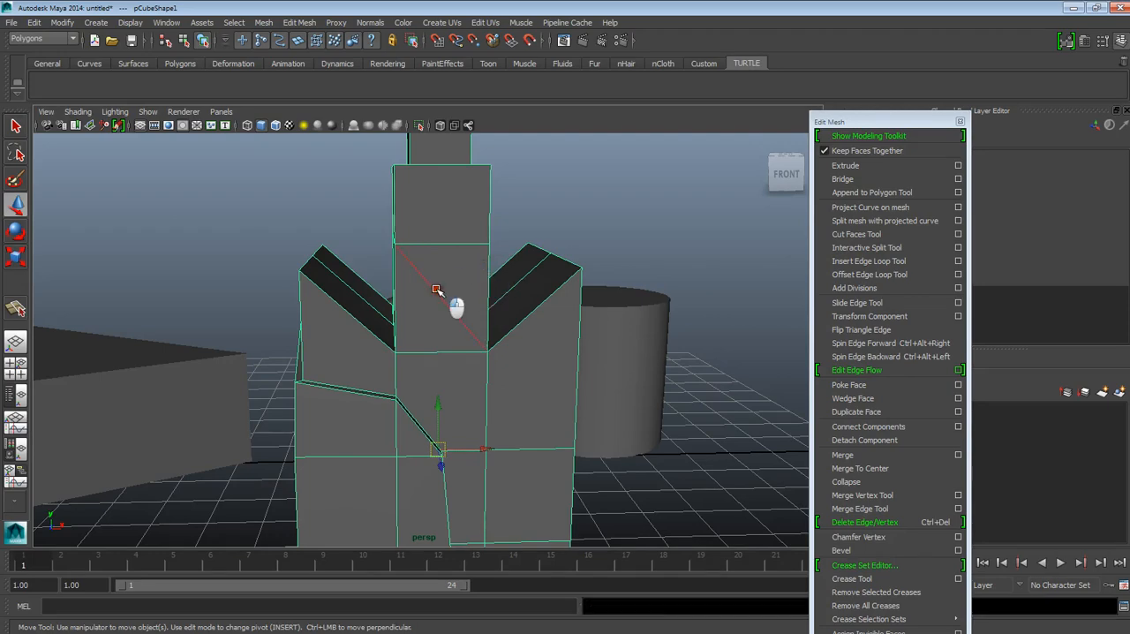
{"action": "scroll", "coordinate": [448, 298], "scroll_direction": "up", "scroll_amount": 5}
{"action": "left_click_drag", "start_coordinate": [436, 309], "coordinate": [488, 321], "text": "alt"}
{"action": "left_click_drag", "start_coordinate": [524, 213], "coordinate": [526, 265], "text": "alt"}
{"action": "left_click_drag", "start_coordinate": [538, 334], "coordinate": [561, 349], "text": "alt"}
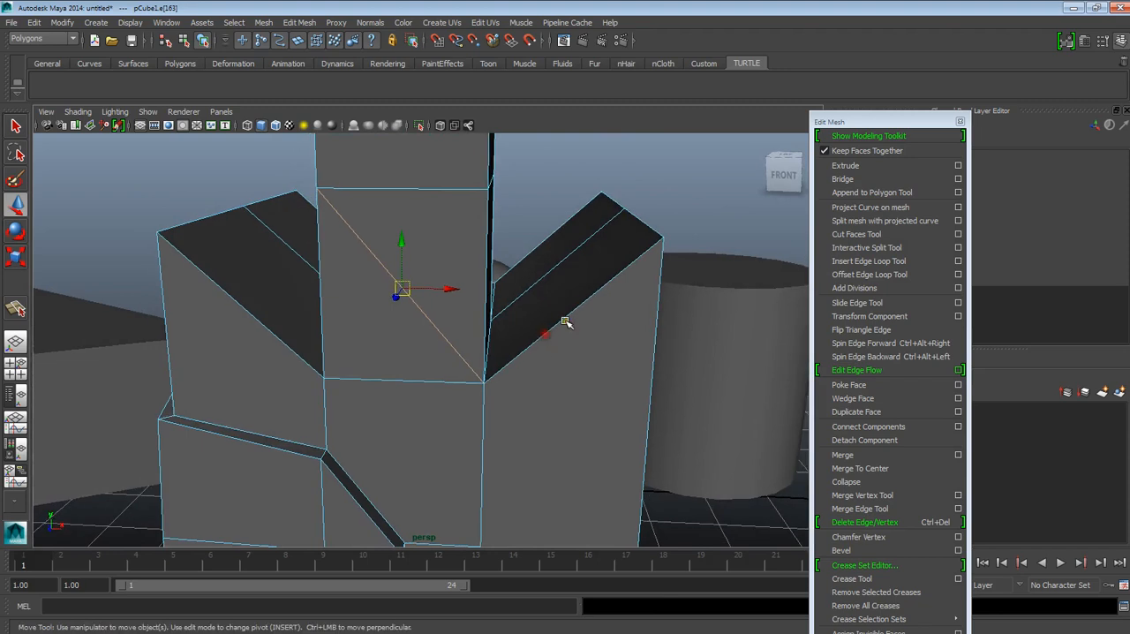
{"action": "left_click", "coordinate": [864, 333]}
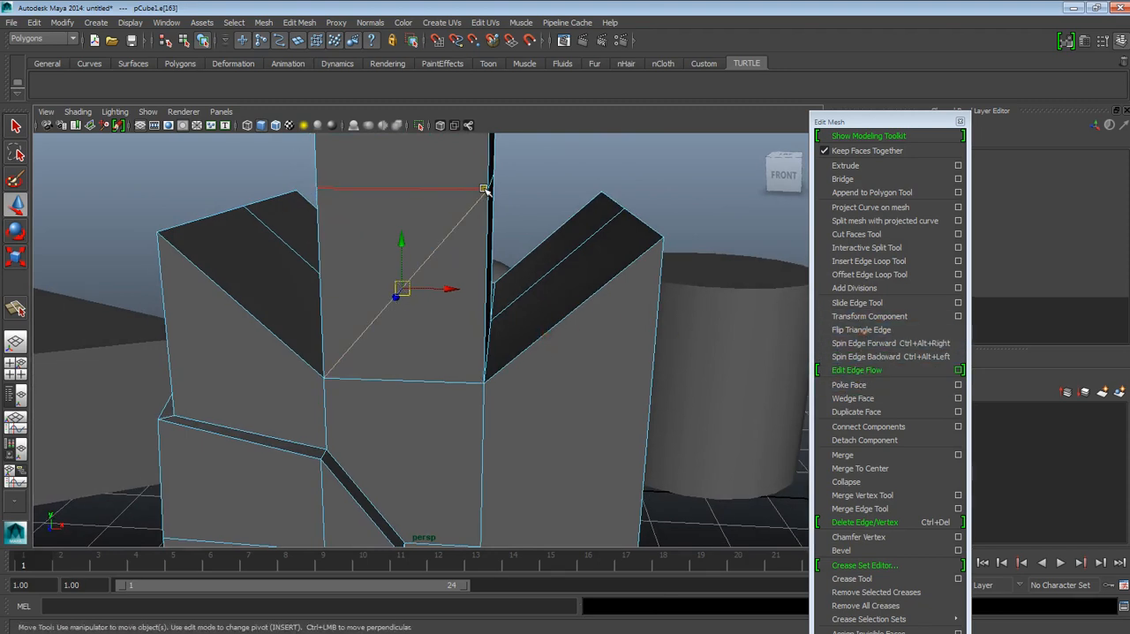
{"action": "left_click", "coordinate": [873, 332]}
{"action": "left_click", "coordinate": [874, 332]}
{"action": "left_click", "coordinate": [874, 332]}
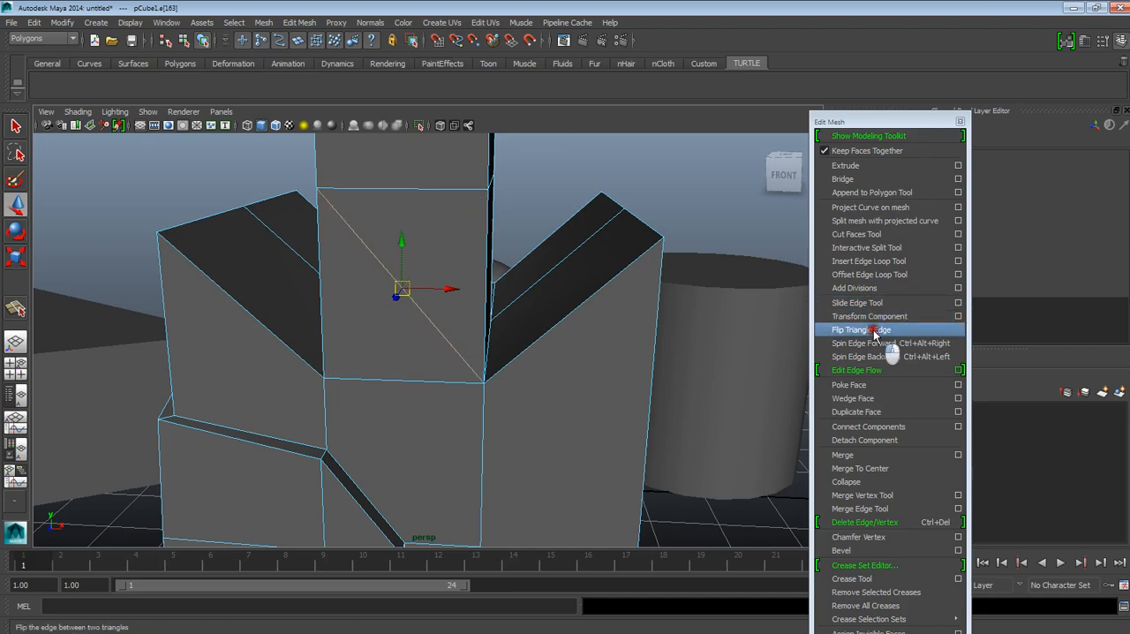
Step: Return to object mode and examine the edited cube's shape and edges from several sides
{"action": "scroll", "coordinate": [625, 354], "scroll_direction": "down", "scroll_amount": 5}
{"action": "left_click_drag", "start_coordinate": [625, 353], "coordinate": [574, 351], "text": "alt"}
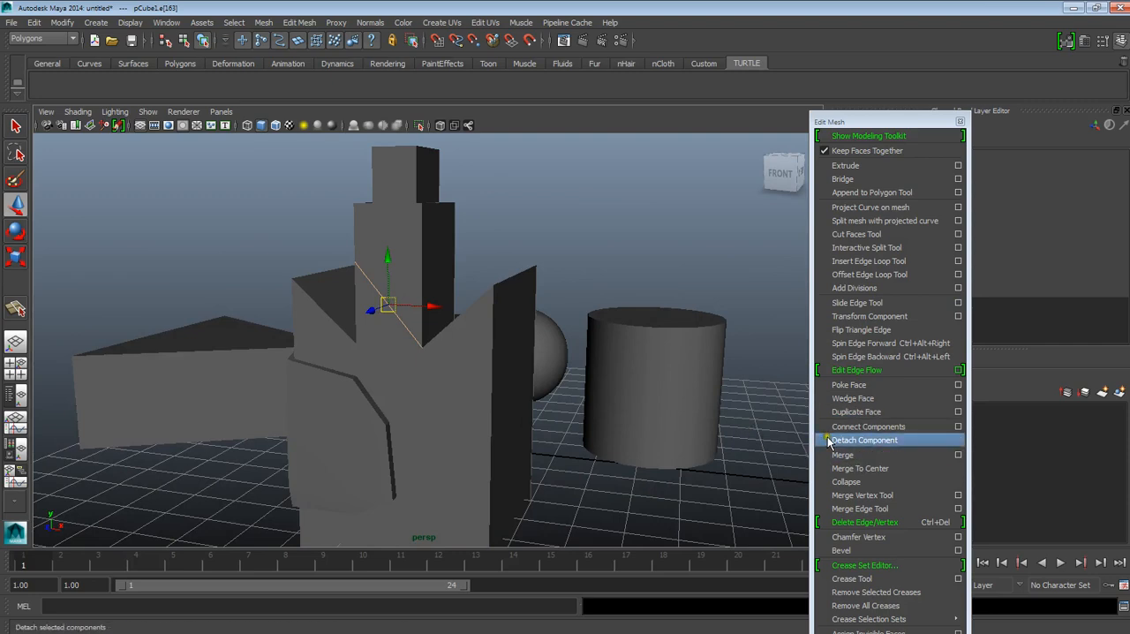
{"action": "mouse_move", "coordinate": [530, 363]}
{"action": "left_mouse_down", "text": "alt"}
{"action": "mouse_move", "coordinate": [541, 351]}
{"action": "mouse_move", "coordinate": [555, 409]}
{"action": "mouse_move", "coordinate": [517, 379]}
{"action": "mouse_move", "coordinate": [635, 362]}
{"action": "mouse_move", "coordinate": [620, 347]}
{"action": "mouse_move", "coordinate": [539, 380]}
{"action": "mouse_move", "coordinate": [375, 371]}
{"action": "mouse_move", "coordinate": [429, 403]}
{"action": "mouse_move", "coordinate": [538, 433]}
{"action": "mouse_move", "coordinate": [537, 379]}
{"action": "left_mouse_up", "text": "alt"}
{"action": "key", "text": "F8"}
{"action": "scroll", "coordinate": [506, 384], "scroll_direction": "down", "scroll_amount": 5}
{"action": "scroll", "coordinate": [540, 381], "scroll_direction": "up", "scroll_amount": 2}
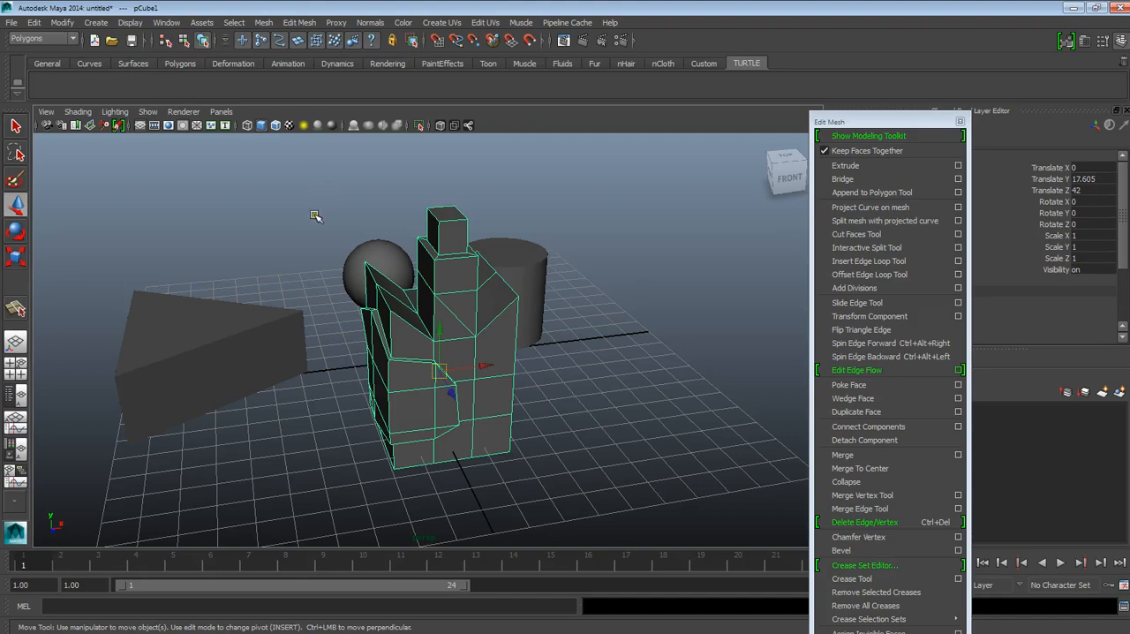
{"action": "left_click_drag", "start_coordinate": [504, 328], "coordinate": [438, 335], "text": "alt"}
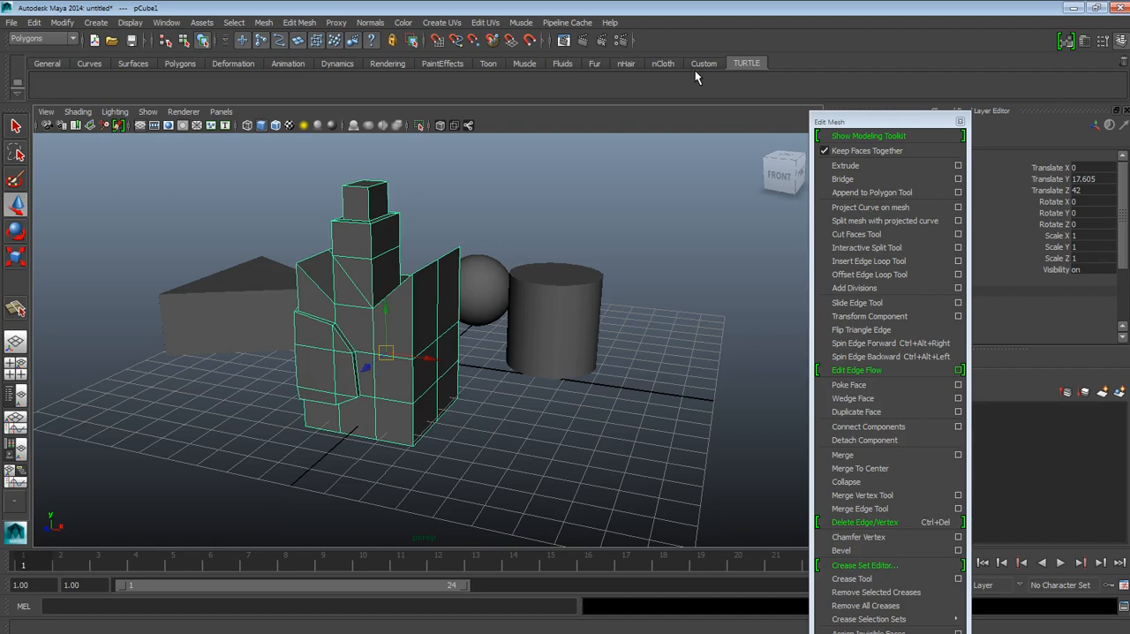
{"action": "left_click_drag", "start_coordinate": [550, 191], "coordinate": [646, 214], "text": "alt"}
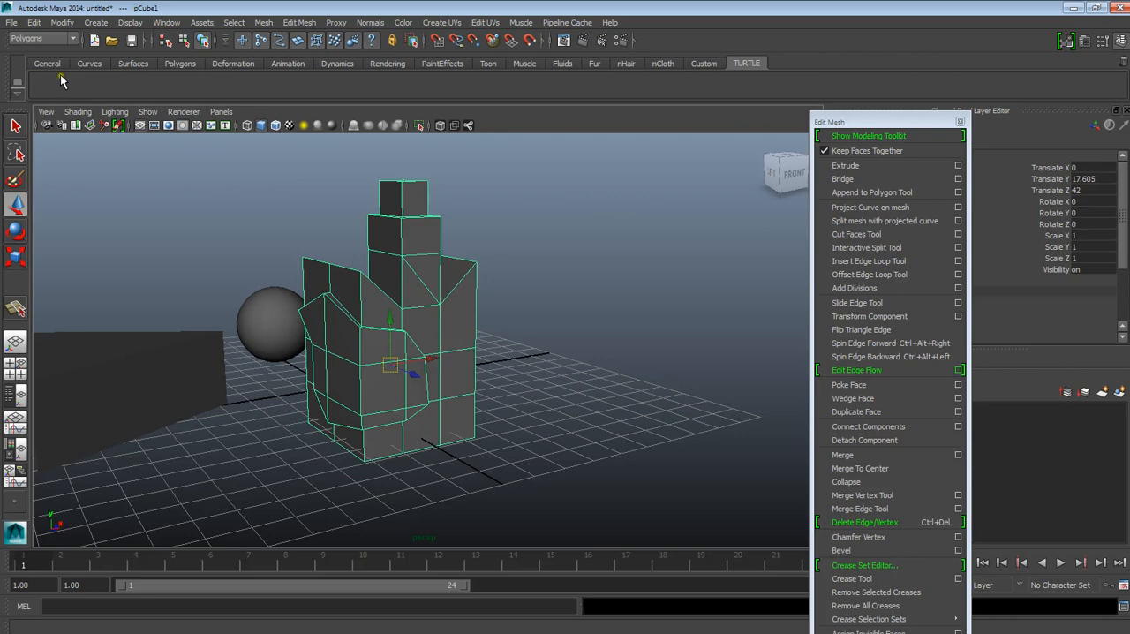
{"action": "left_click_drag", "start_coordinate": [575, 335], "coordinate": [502, 352], "text": "alt"}
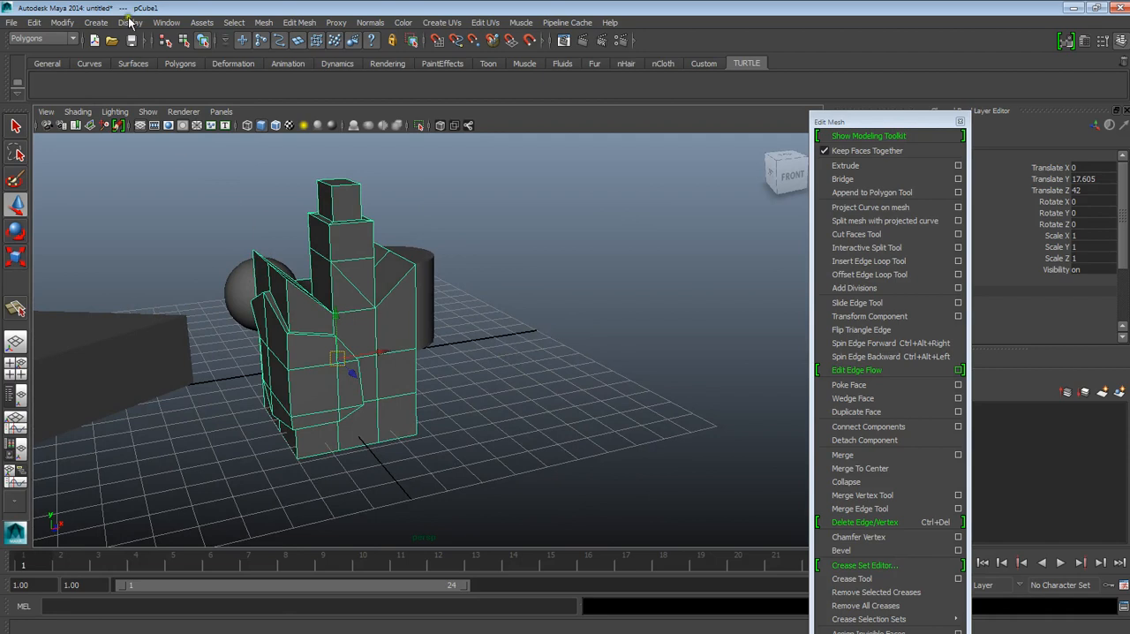
{"action": "left_click", "coordinate": [95, 22]}
{"action": "mouse_move", "coordinate": [163, 59]}
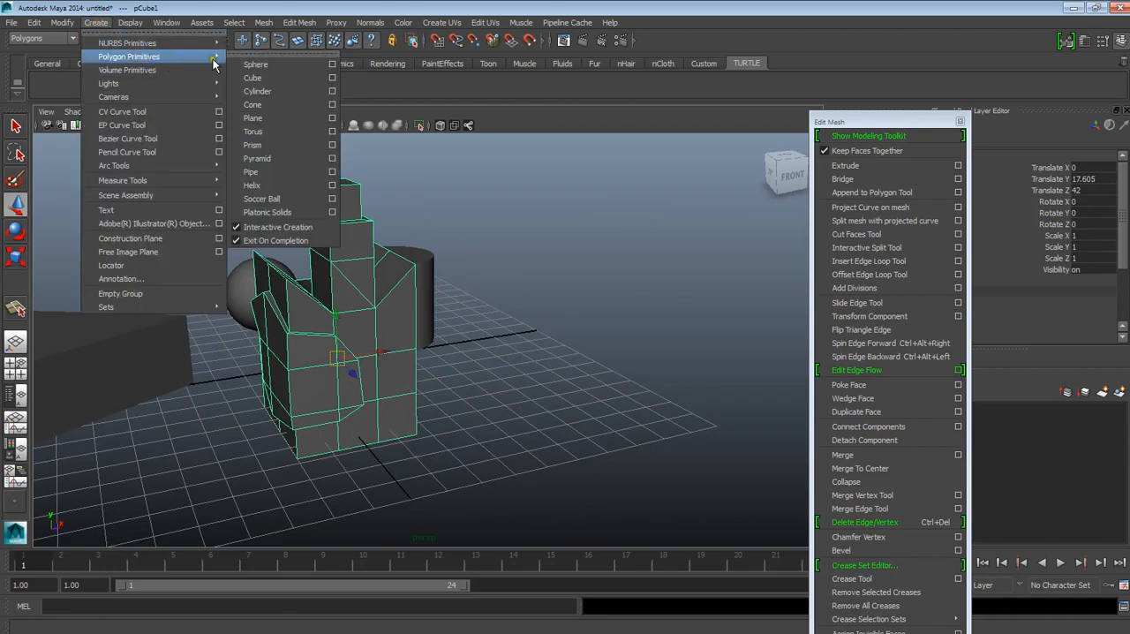
{"action": "left_click", "coordinate": [253, 118]}
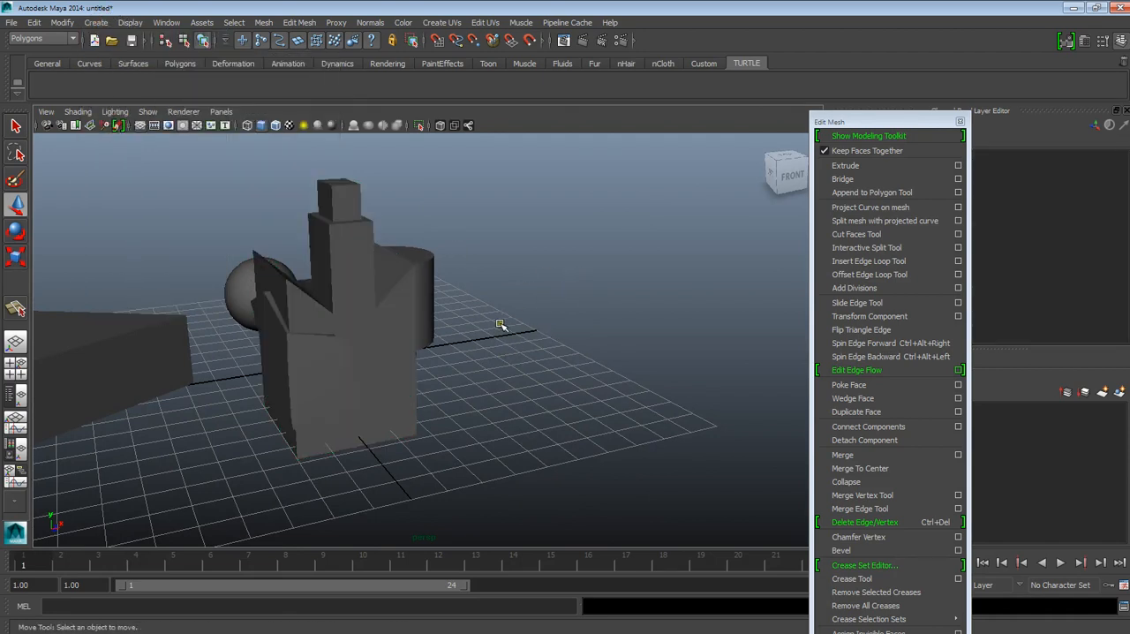
{"action": "key", "text": "space"}
{"action": "left_click", "coordinate": [403, 294]}
{"action": "left_click_drag", "start_coordinate": [404, 294], "coordinate": [568, 352]}
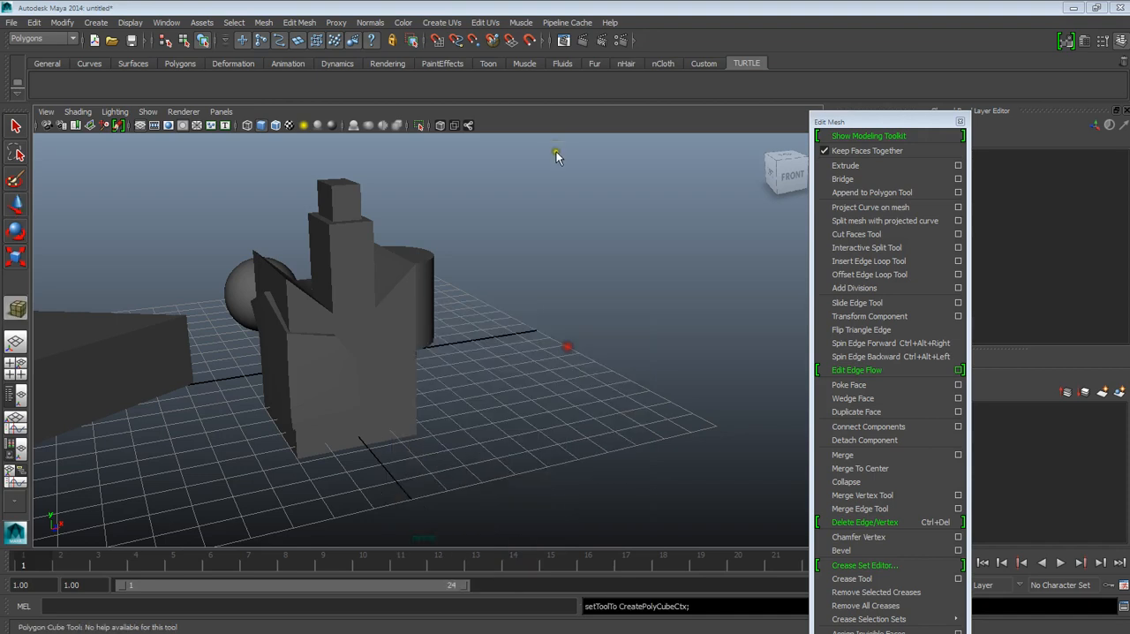
{"action": "key", "text": "w"}
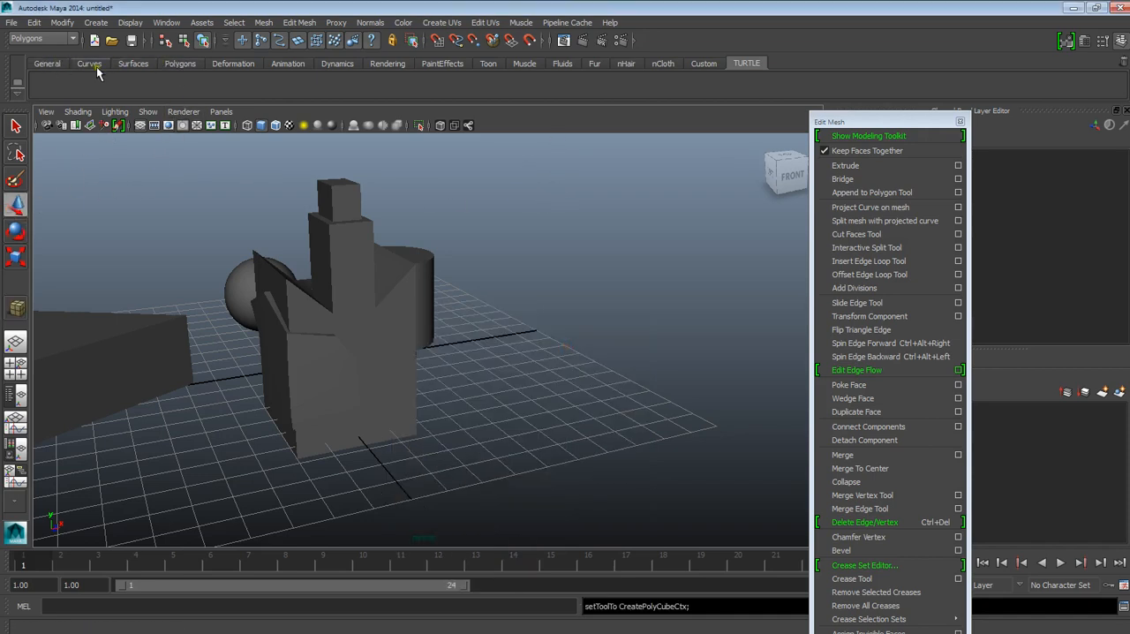
Step: Draw a new polygon cube on the grid beside the edited cube, in front of the cylinder
{"action": "left_click", "coordinate": [176, 62]}
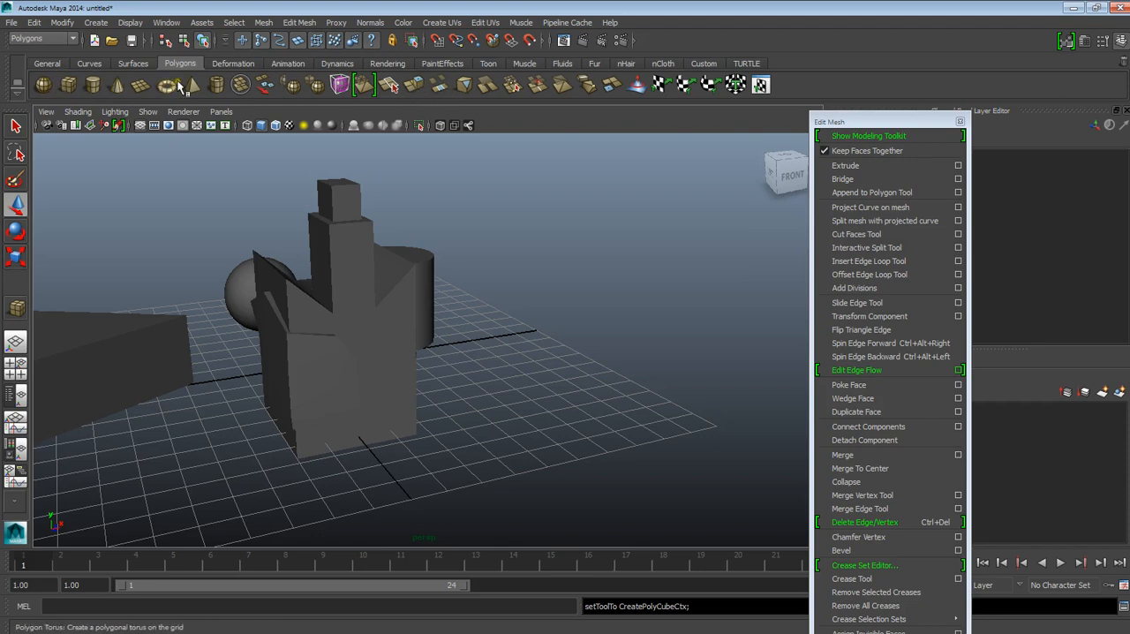
{"action": "left_click", "coordinate": [69, 86]}
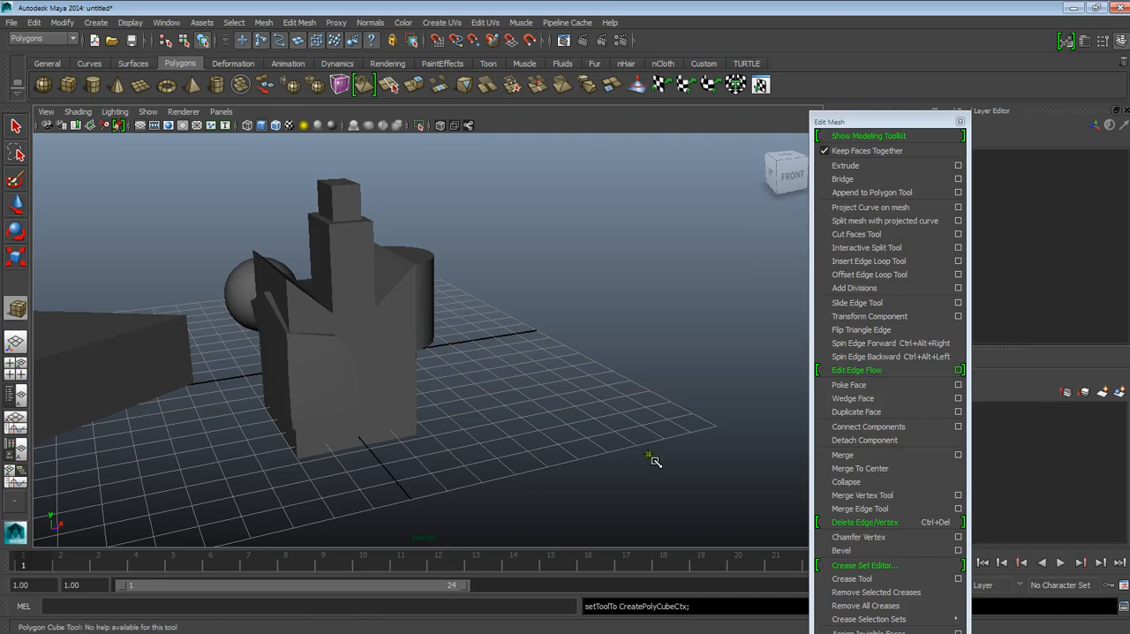
{"action": "left_click_drag", "start_coordinate": [491, 391], "coordinate": [642, 260]}
{"action": "left_click_drag", "start_coordinate": [642, 398], "coordinate": [549, 398], "text": "alt"}
{"action": "middle_click_drag", "start_coordinate": [298, 296], "coordinate": [287, 303], "text": "alt"}
{"action": "left_click_drag", "start_coordinate": [288, 303], "coordinate": [305, 296], "text": "alt"}
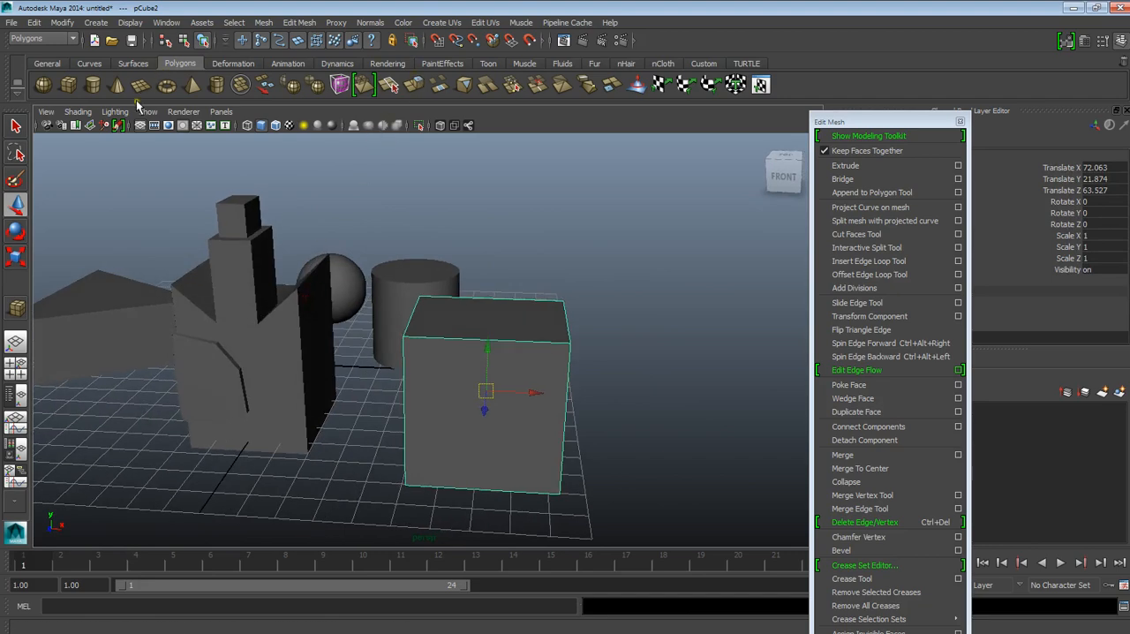
{"action": "left_click_drag", "start_coordinate": [333, 172], "coordinate": [410, 278], "text": "alt"}
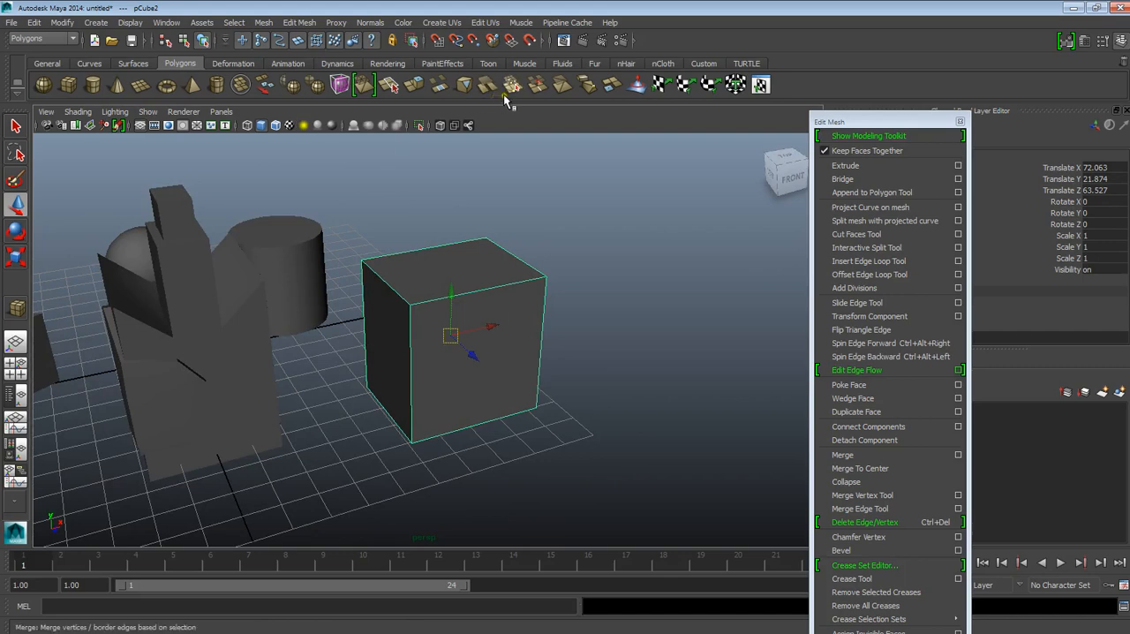
{"action": "left_click_drag", "start_coordinate": [652, 264], "coordinate": [600, 308], "text": "alt"}
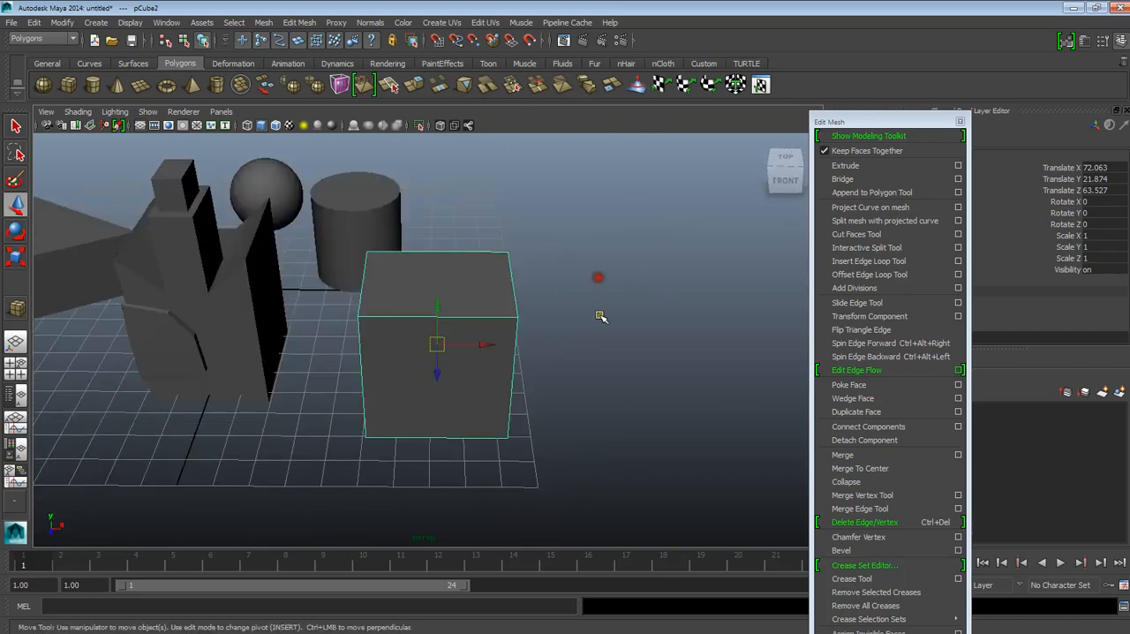
Step: Apply Wedge Face to the top face of the new cube beside the edited tower
{"action": "middle_click_drag", "start_coordinate": [603, 324], "coordinate": [626, 258], "text": "alt"}
{"action": "scroll", "coordinate": [626, 265], "scroll_direction": "up", "scroll_amount": 3}
{"action": "middle_click_drag", "start_coordinate": [617, 349], "coordinate": [606, 392], "text": "alt"}
{"action": "left_click_drag", "start_coordinate": [605, 392], "coordinate": [478, 418], "text": "alt"}
{"action": "left_click_drag", "start_coordinate": [538, 383], "coordinate": [511, 402], "text": "alt"}
{"action": "left_click_drag", "start_coordinate": [870, 121], "coordinate": [865, 48]}
{"action": "left_click_drag", "start_coordinate": [565, 309], "coordinate": [427, 356], "text": "alt"}
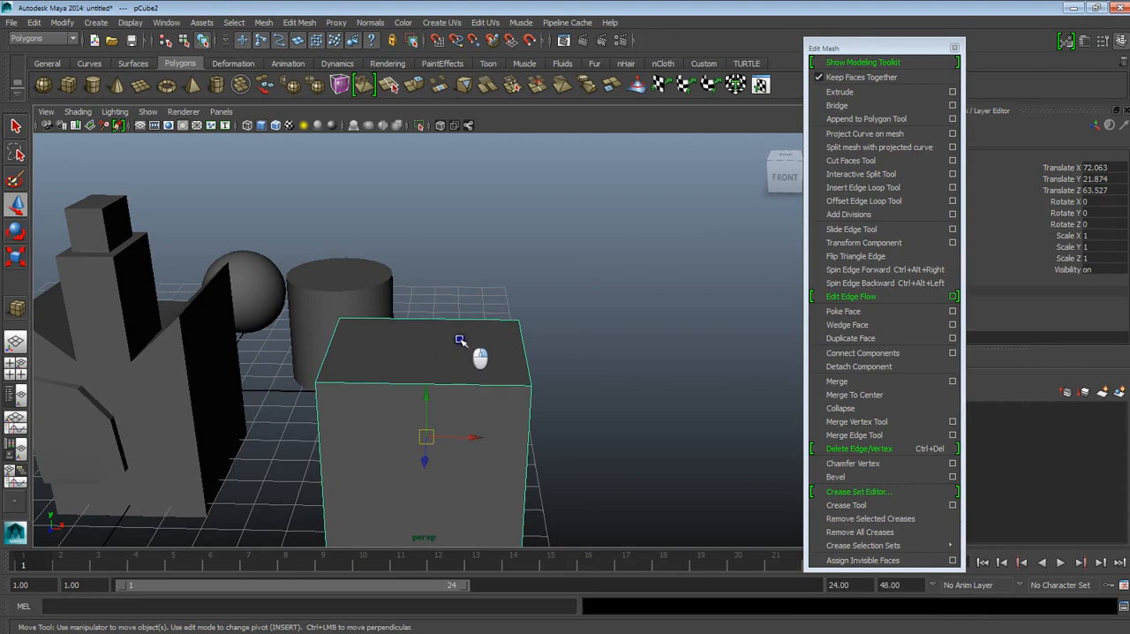
{"action": "right_click_drag", "start_coordinate": [459, 340], "coordinate": [461, 370]}
{"action": "left_click_drag", "start_coordinate": [462, 370], "coordinate": [509, 408], "text": "alt"}
{"action": "left_click", "coordinate": [416, 364]}
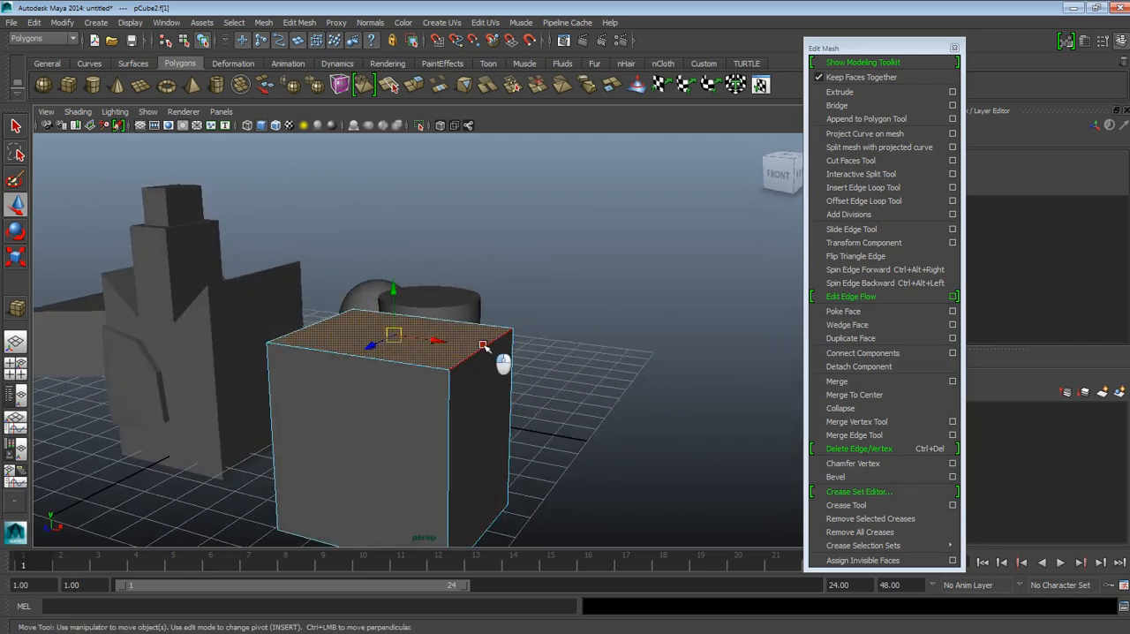
{"action": "left_click", "coordinate": [861, 326]}
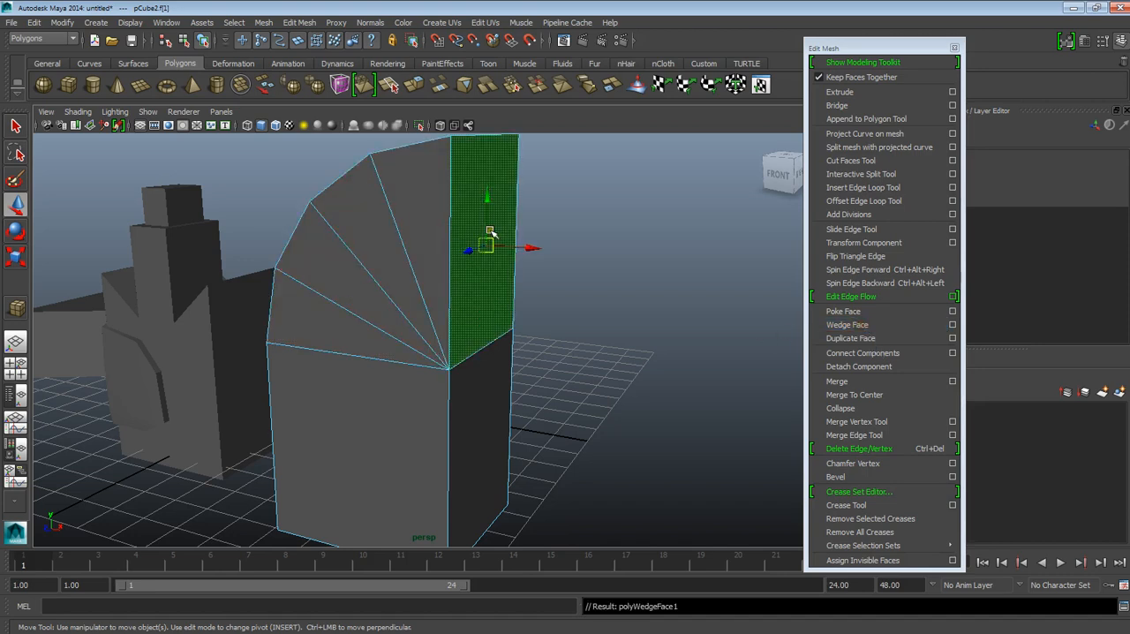
Step: Return to object mode and examine the wedge's curved segments and edges from several sides
{"action": "right_click_drag", "start_coordinate": [473, 184], "coordinate": [495, 170]}
{"action": "left_click", "coordinate": [627, 354]}
{"action": "left_click", "coordinate": [469, 323]}
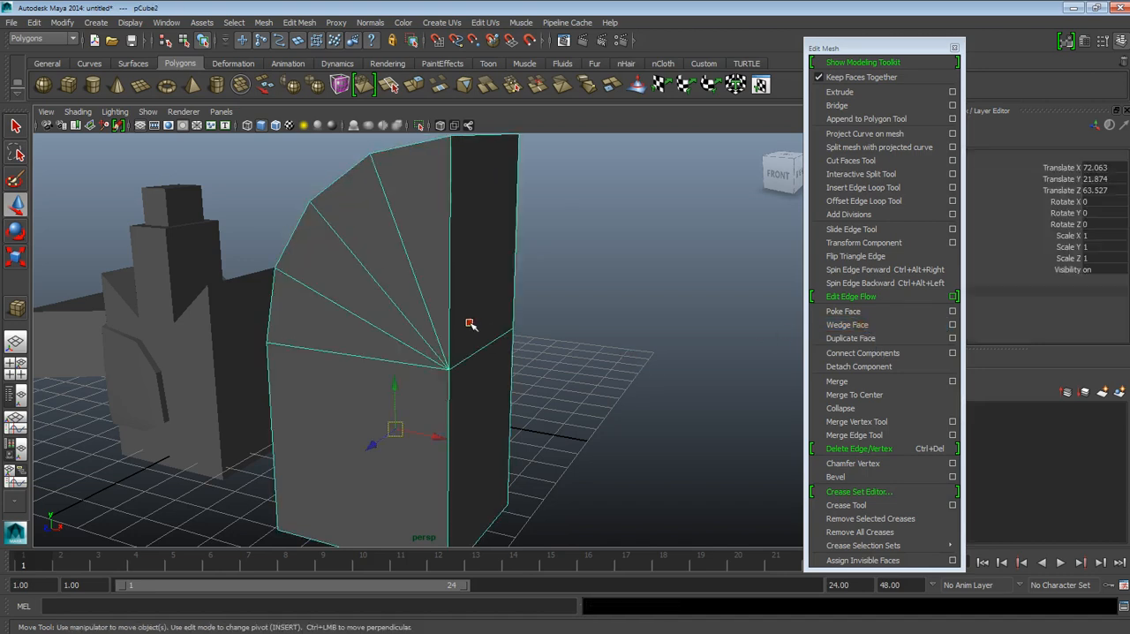
{"action": "left_click_drag", "start_coordinate": [333, 368], "coordinate": [399, 382], "text": "alt"}
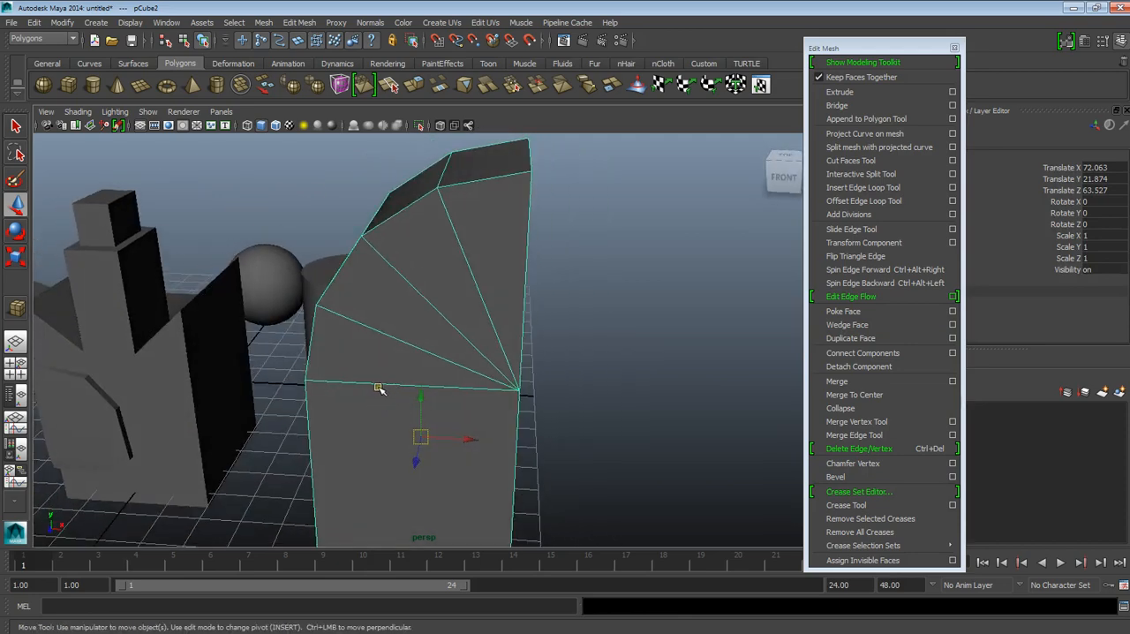
{"action": "left_click_drag", "start_coordinate": [498, 142], "coordinate": [367, 353], "text": "alt"}
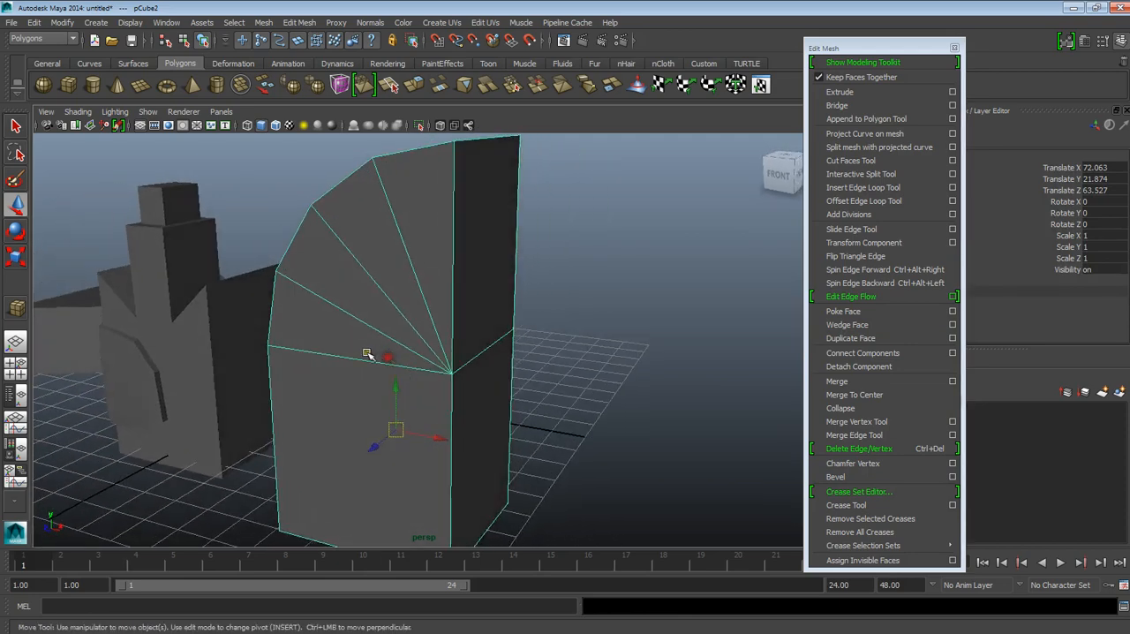
{"action": "mouse_move", "coordinate": [485, 345]}
{"action": "left_mouse_down", "text": "alt"}
{"action": "mouse_move", "coordinate": [577, 373]}
{"action": "mouse_move", "coordinate": [414, 348]}
{"action": "mouse_move", "coordinate": [501, 360]}
{"action": "mouse_move", "coordinate": [419, 291]}
{"action": "mouse_move", "coordinate": [497, 327]}
{"action": "mouse_move", "coordinate": [441, 303]}
{"action": "mouse_move", "coordinate": [510, 344]}
{"action": "mouse_move", "coordinate": [501, 347]}
{"action": "left_mouse_up", "text": "alt"}
{"action": "right_click_drag", "start_coordinate": [491, 399], "coordinate": [482, 348], "text": "alt"}
{"action": "left_click_drag", "start_coordinate": [481, 348], "coordinate": [411, 401], "text": "alt"}
{"action": "right_click_drag", "start_coordinate": [411, 401], "coordinate": [498, 529], "text": "alt"}
{"action": "left_click_drag", "start_coordinate": [499, 530], "coordinate": [447, 386], "text": "alt"}
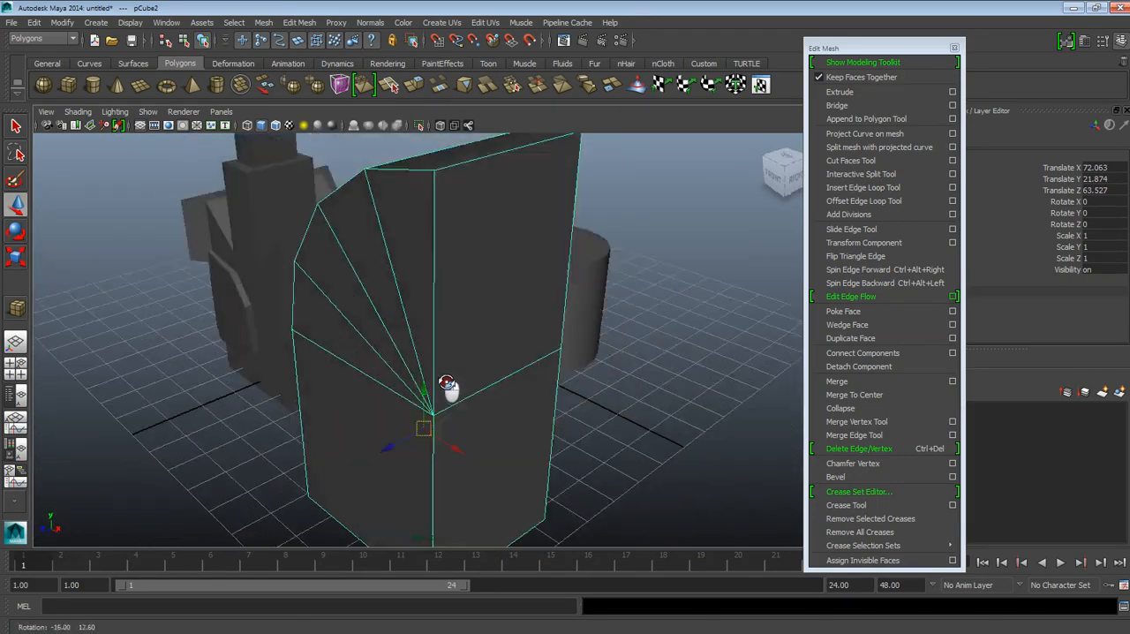
{"action": "right_click_drag", "start_coordinate": [447, 385], "coordinate": [434, 262], "text": "alt"}
{"action": "left_click_drag", "start_coordinate": [433, 262], "coordinate": [616, 434], "text": "alt"}
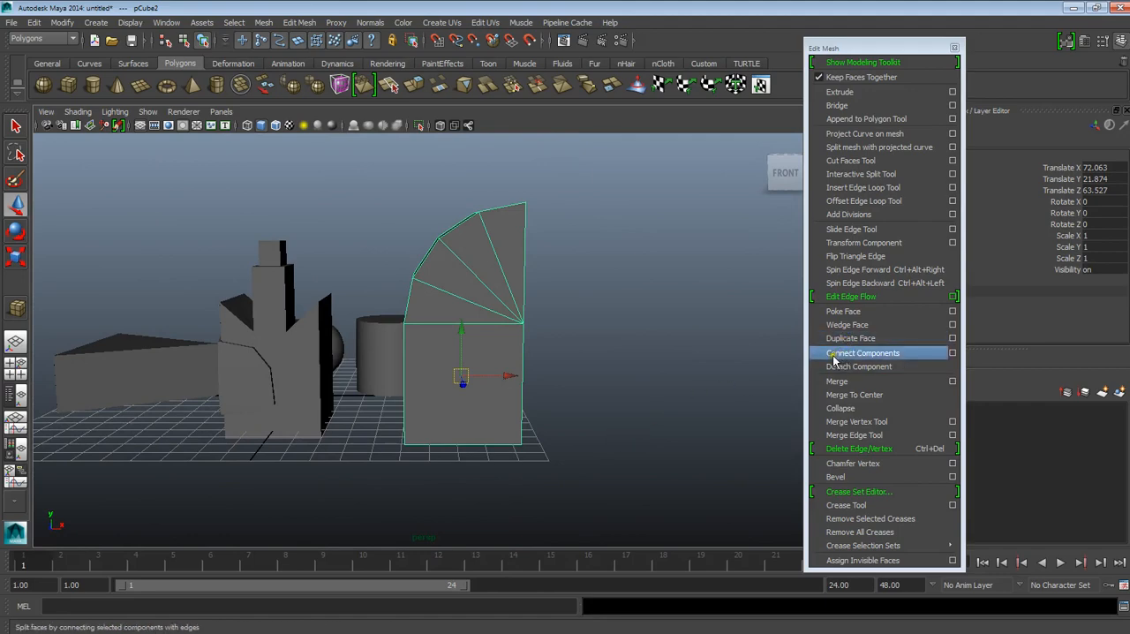
Step: Connect the upper-left and lower-right vertices of the wedge cube's lower front face with Connect Components
{"action": "left_click_drag", "start_coordinate": [584, 400], "coordinate": [527, 405], "text": "alt"}
{"action": "scroll", "coordinate": [595, 440], "scroll_direction": "up", "scroll_amount": 4}
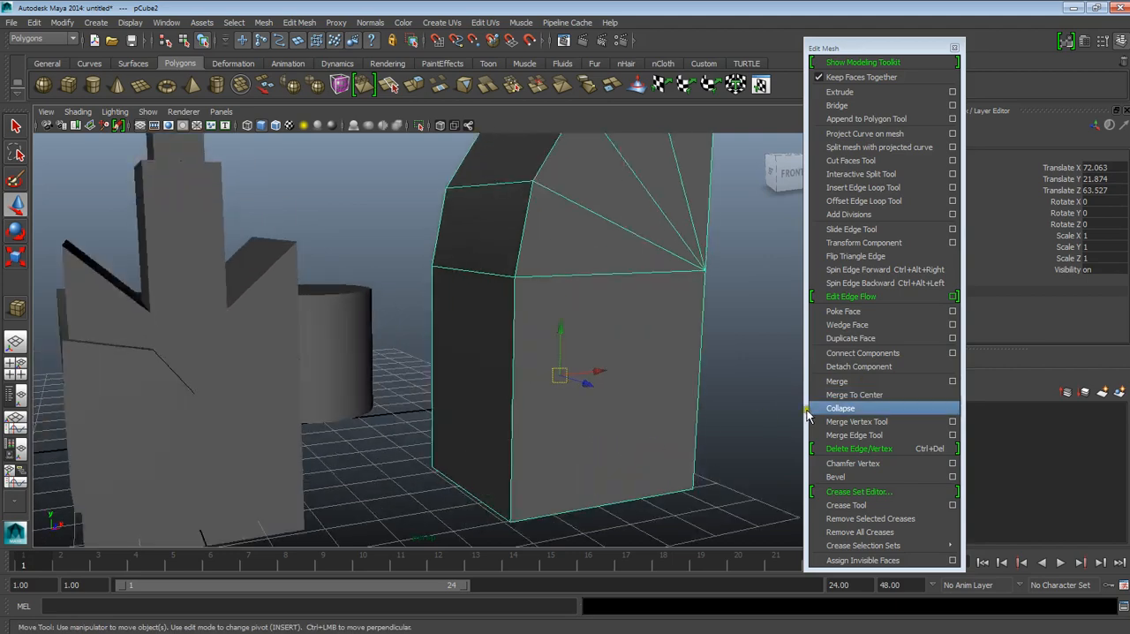
{"action": "left_click_drag", "start_coordinate": [694, 346], "coordinate": [547, 379], "text": "alt"}
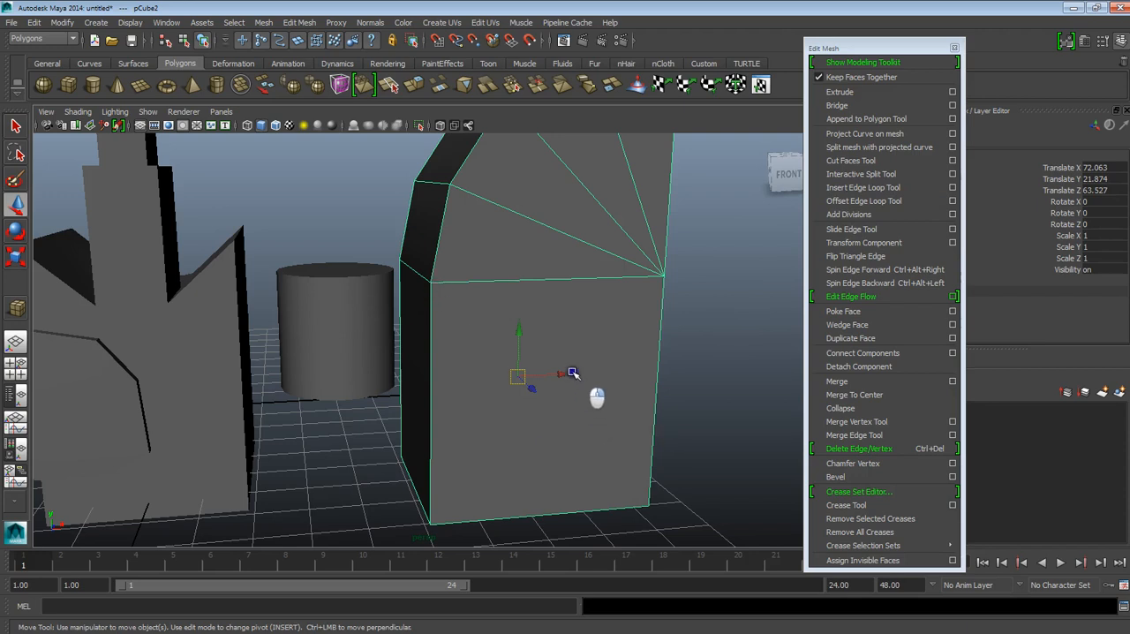
{"action": "key", "text": "F11"}
{"action": "left_click", "coordinate": [428, 284]}
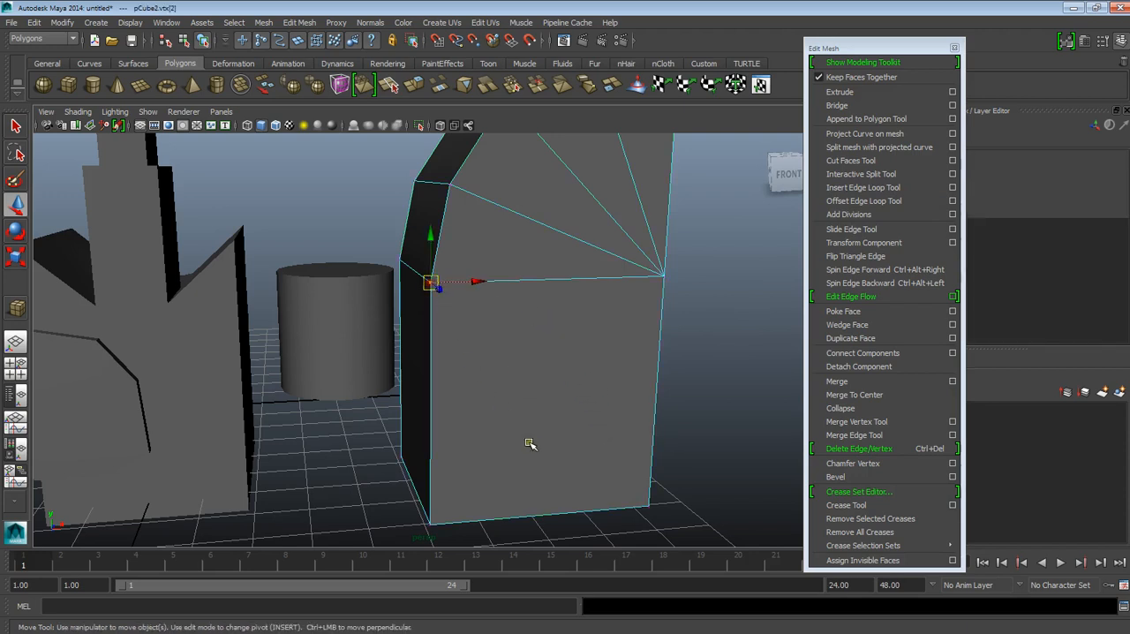
{"action": "left_click", "coordinate": [647, 504], "text": "shift"}
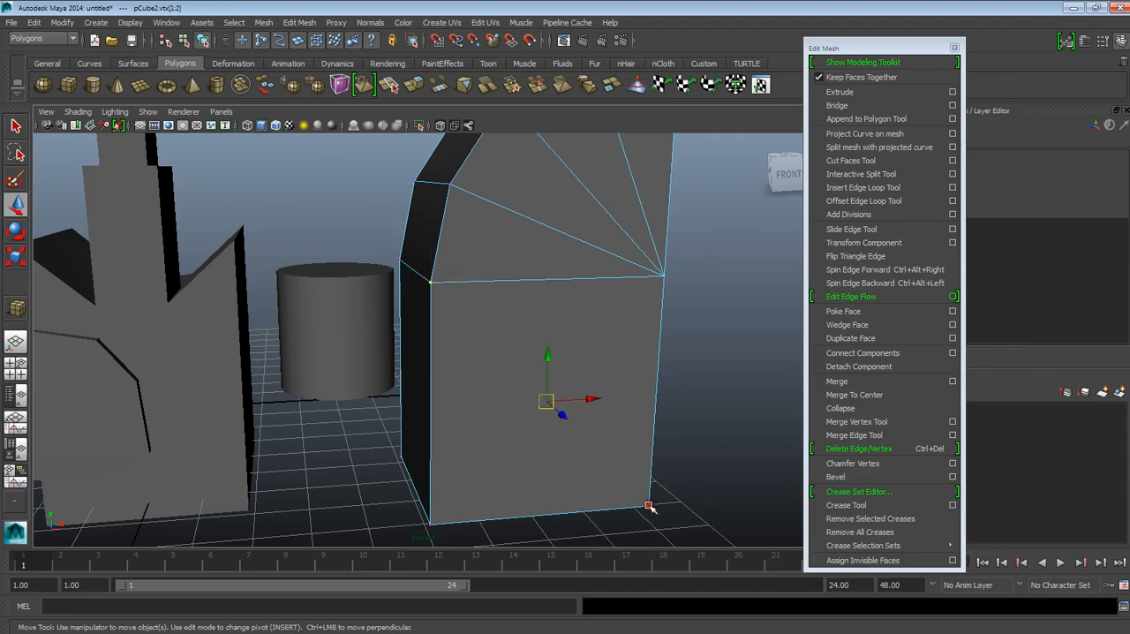
{"action": "left_click", "coordinate": [849, 354]}
{"action": "left_click_drag", "start_coordinate": [660, 383], "coordinate": [508, 379], "text": "alt"}
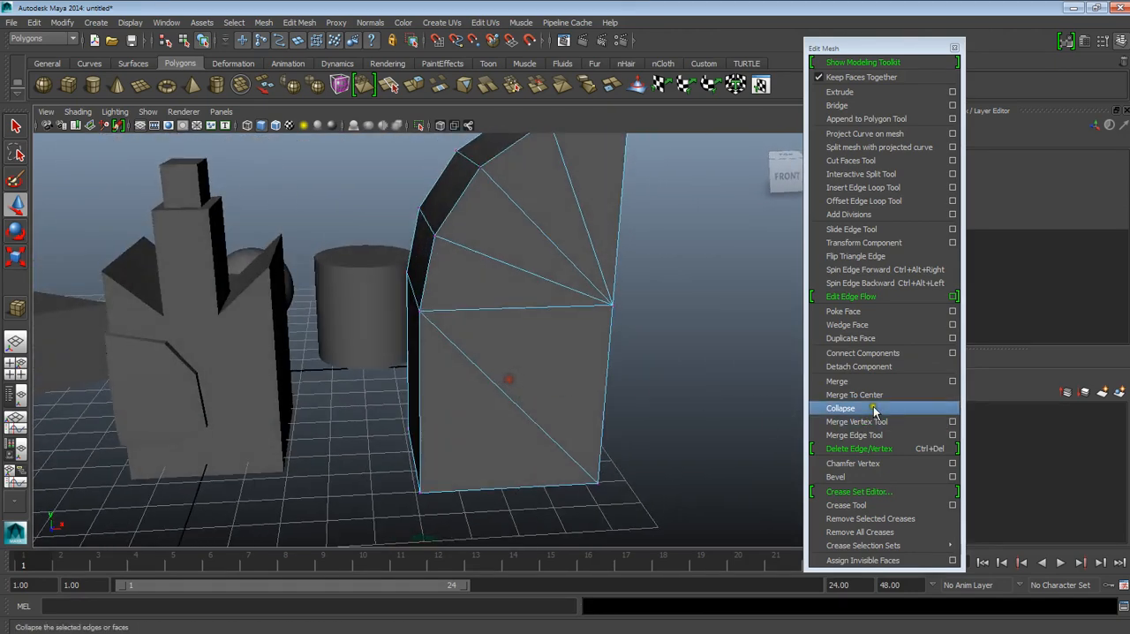
{"action": "right_click_drag", "start_coordinate": [506, 296], "coordinate": [555, 279]}
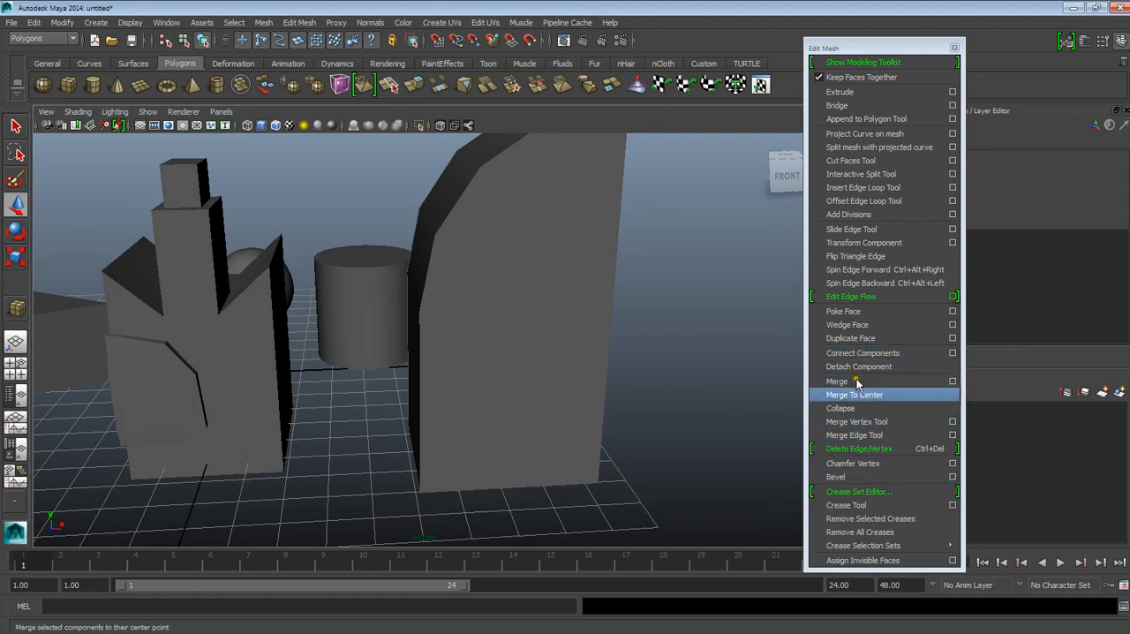
Step: Select the two top corner vertices at the wedge's upright end and combine them with Merge
{"action": "middle_click_drag", "start_coordinate": [568, 418], "coordinate": [573, 450], "text": "alt"}
{"action": "middle_click_drag", "start_coordinate": [586, 399], "coordinate": [568, 433], "text": "alt"}
{"action": "left_click_drag", "start_coordinate": [567, 434], "coordinate": [520, 356], "text": "alt"}
{"action": "left_click", "coordinate": [527, 314]}
{"action": "right_click_drag", "start_coordinate": [532, 313], "coordinate": [498, 311]}
{"action": "left_click_drag", "start_coordinate": [515, 311], "coordinate": [505, 326], "text": "alt"}
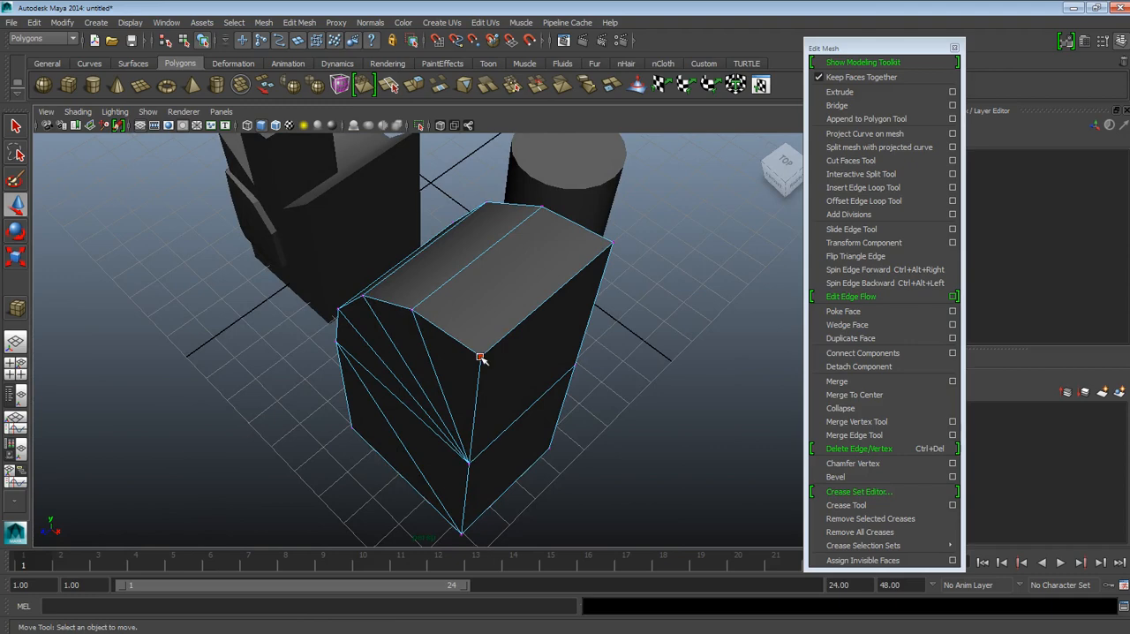
{"action": "left_click", "coordinate": [480, 356]}
{"action": "left_click", "coordinate": [611, 246], "text": "shift"}
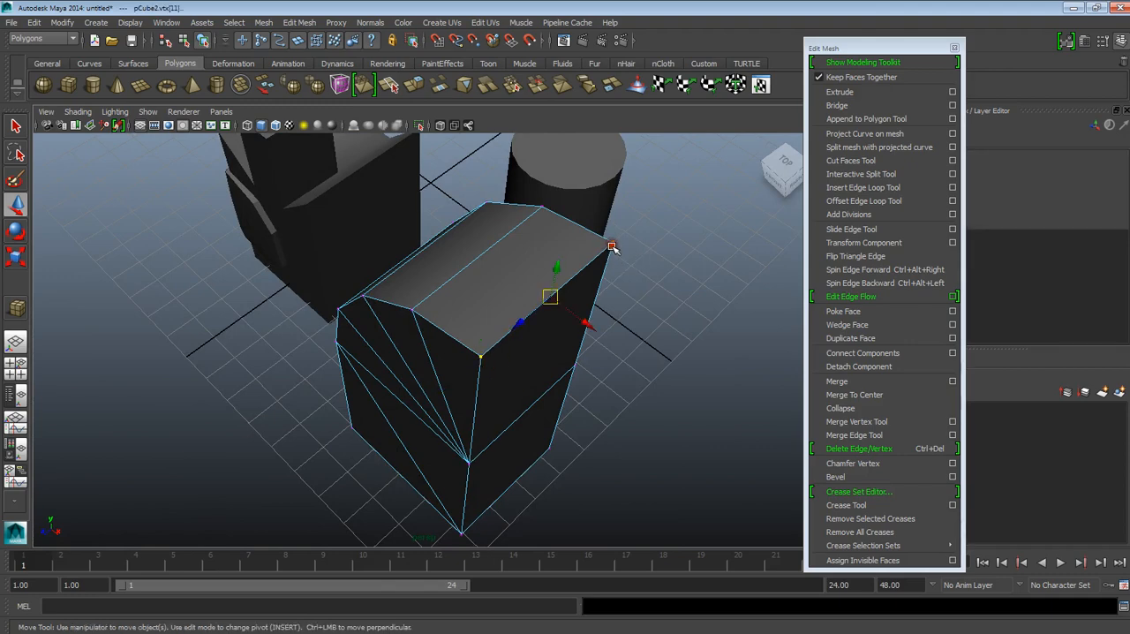
{"action": "left_click_drag", "start_coordinate": [558, 365], "coordinate": [530, 350], "text": "alt"}
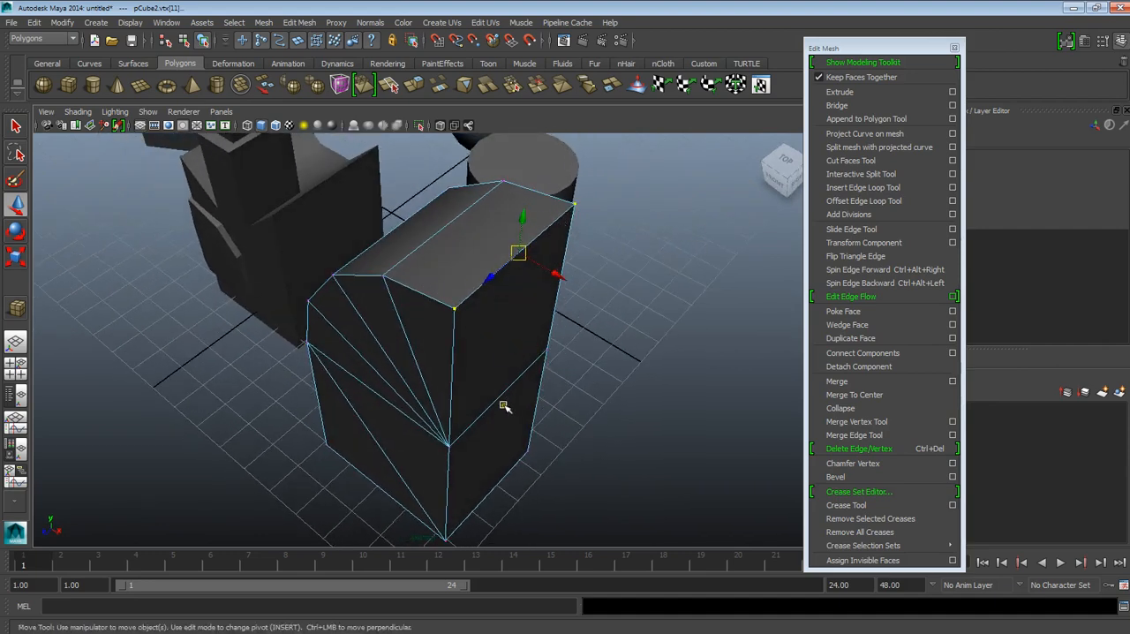
{"action": "left_click_drag", "start_coordinate": [508, 407], "coordinate": [426, 370], "text": "alt"}
{"action": "left_click_drag", "start_coordinate": [468, 193], "coordinate": [476, 265], "text": "alt"}
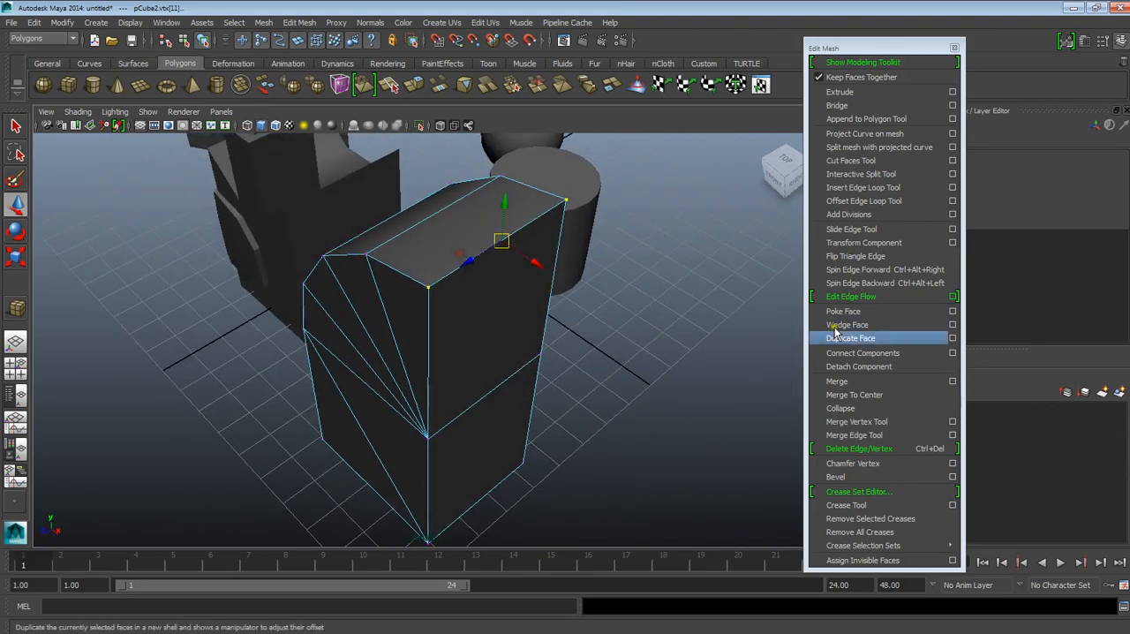
{"action": "left_click", "coordinate": [845, 382]}
{"action": "left_click_drag", "start_coordinate": [517, 308], "coordinate": [496, 289], "text": "alt"}
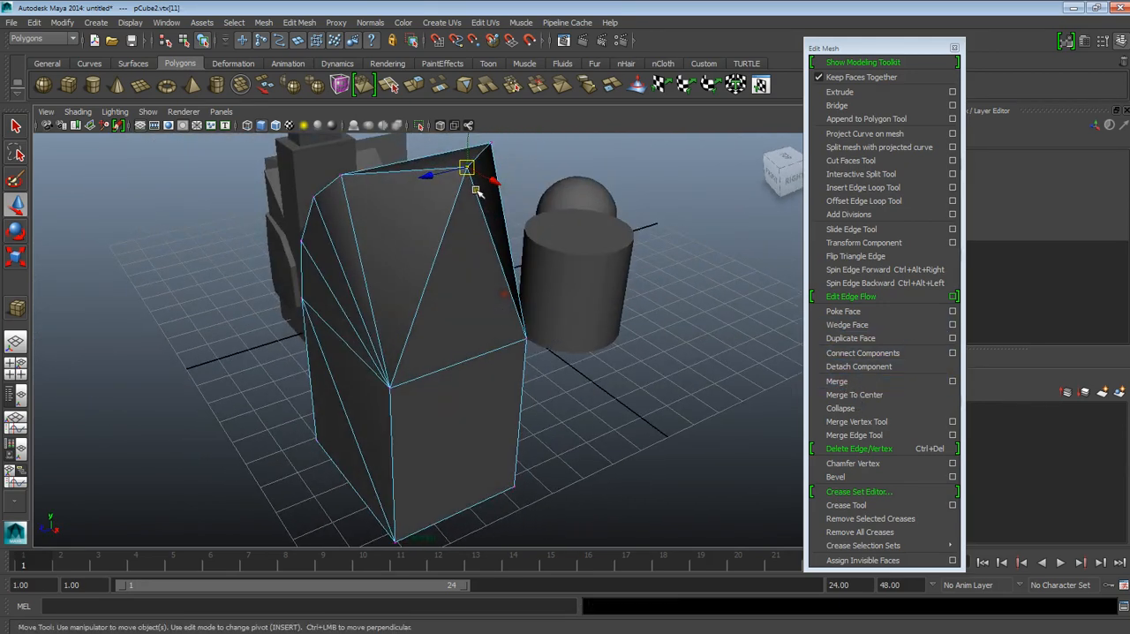
{"action": "left_click_drag", "start_coordinate": [466, 179], "coordinate": [505, 204], "text": "alt"}
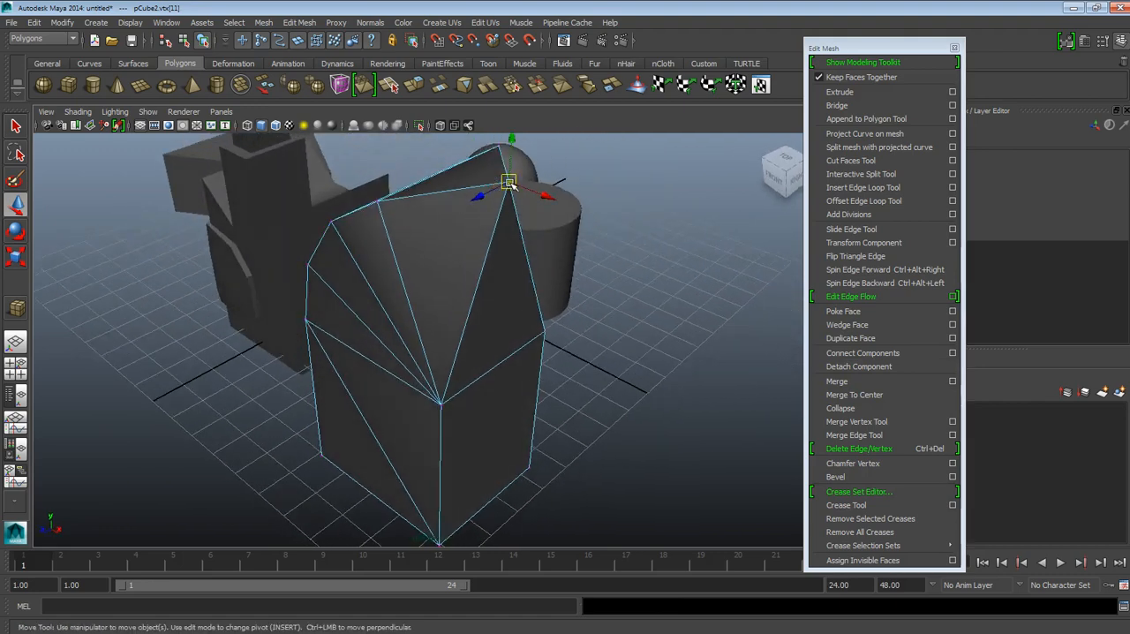
Step: Undo the merge of the two top vertices and clear the vertex selection
{"action": "key", "text": "ctrl+z"}
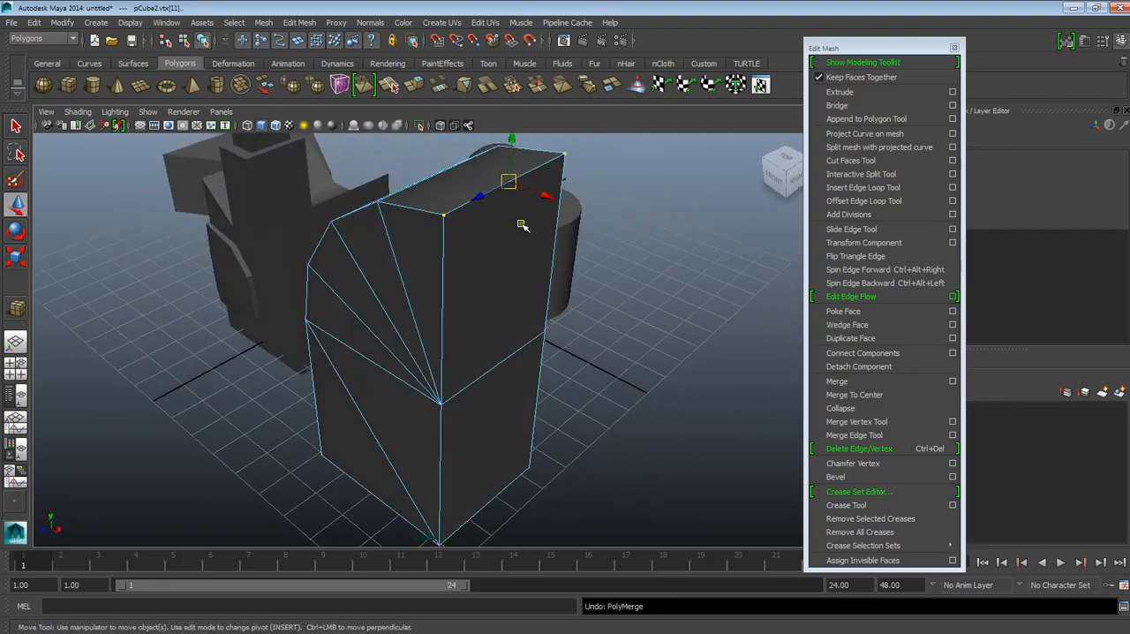
{"action": "left_click_drag", "start_coordinate": [570, 255], "coordinate": [555, 258], "text": "alt"}
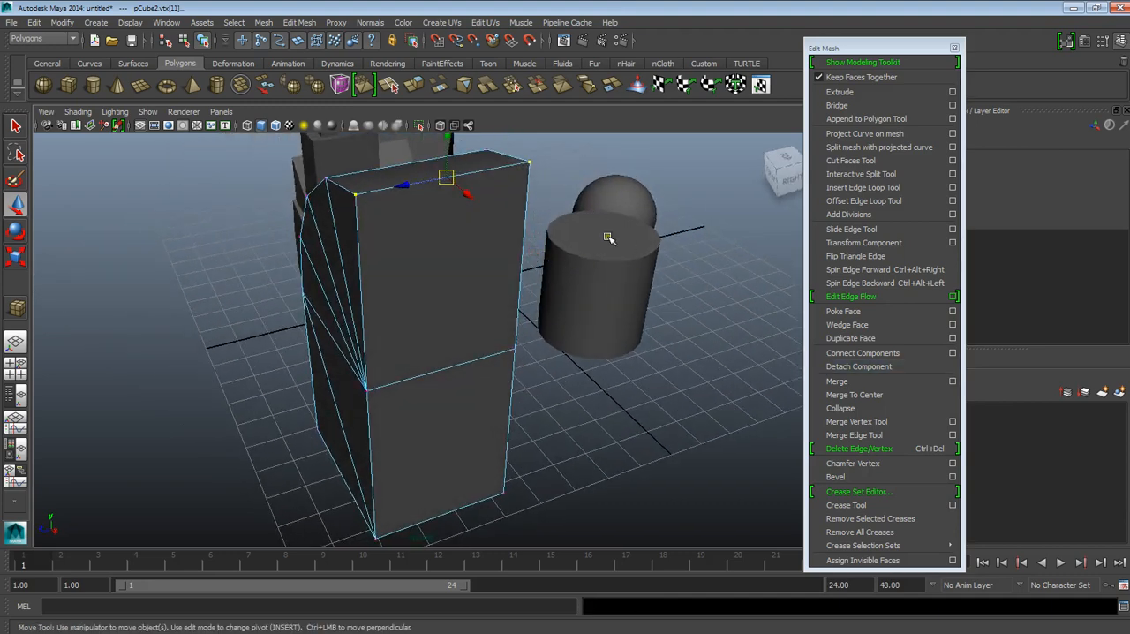
{"action": "left_click_drag", "start_coordinate": [491, 282], "coordinate": [565, 297], "text": "alt"}
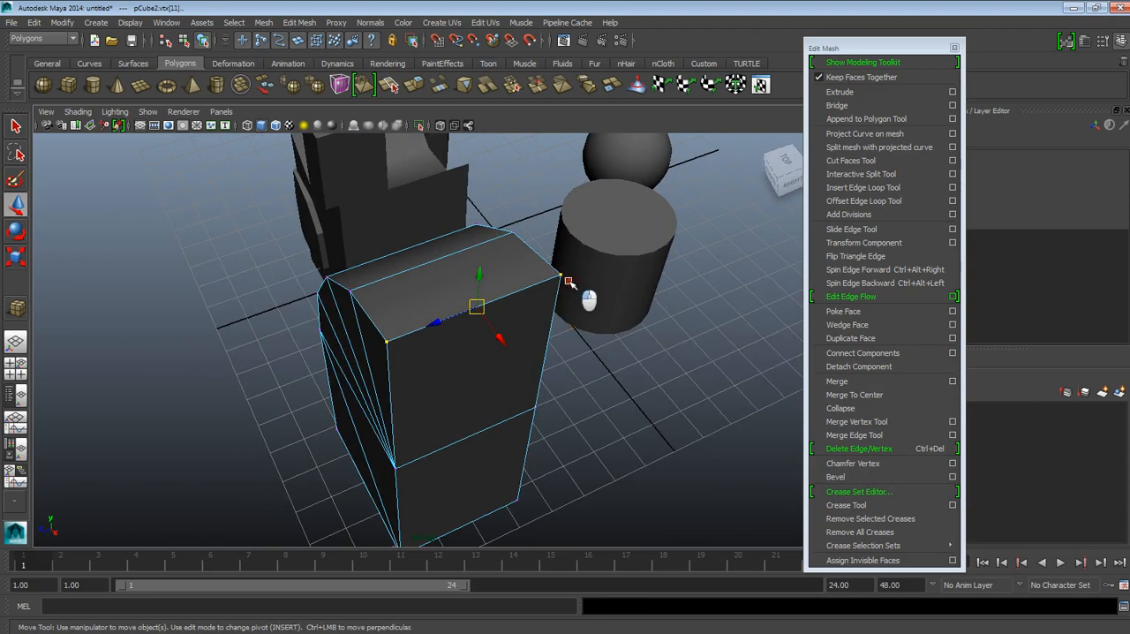
{"action": "left_click", "coordinate": [569, 282]}
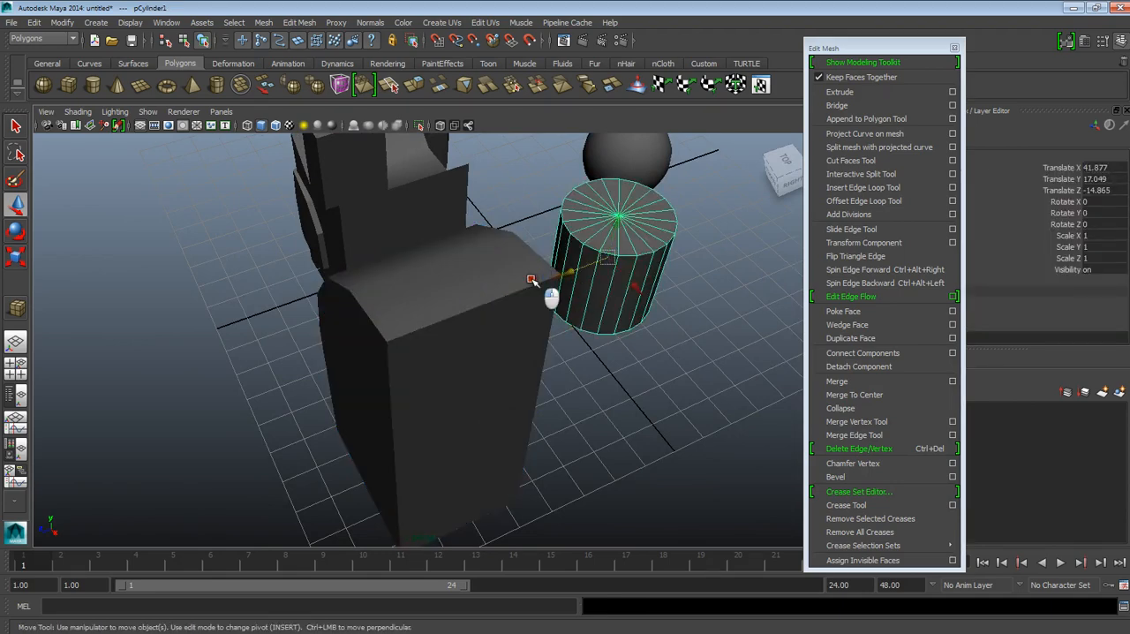
{"action": "left_click", "coordinate": [532, 280]}
{"action": "right_click_drag", "start_coordinate": [488, 318], "coordinate": [463, 315]}
{"action": "left_click_drag", "start_coordinate": [522, 323], "coordinate": [530, 292], "text": "alt"}
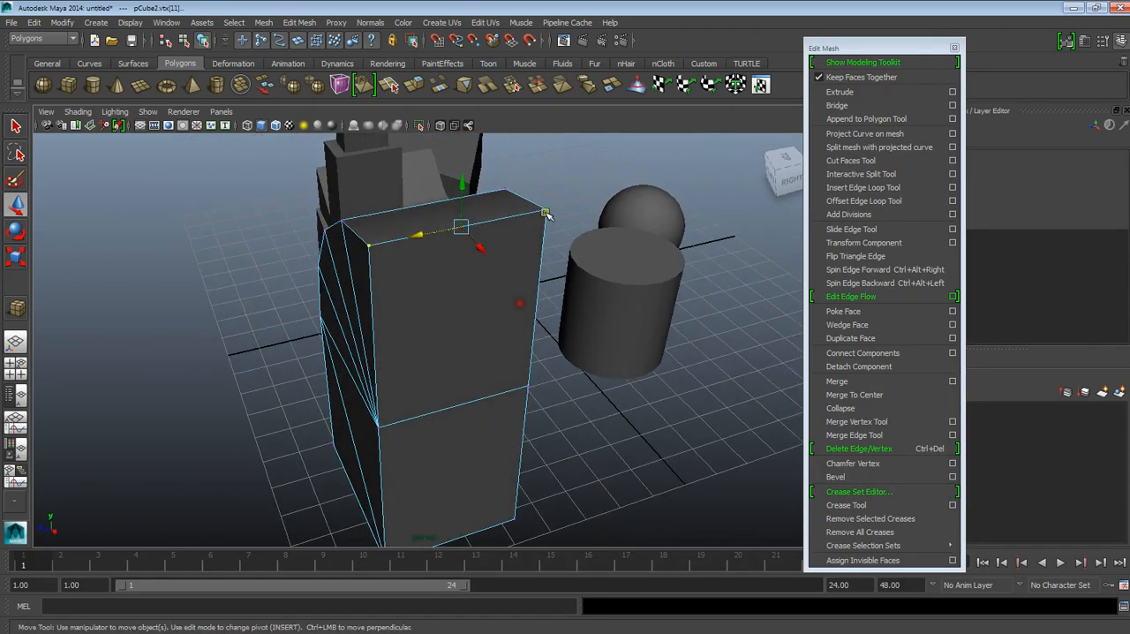
{"action": "left_click", "coordinate": [566, 225]}
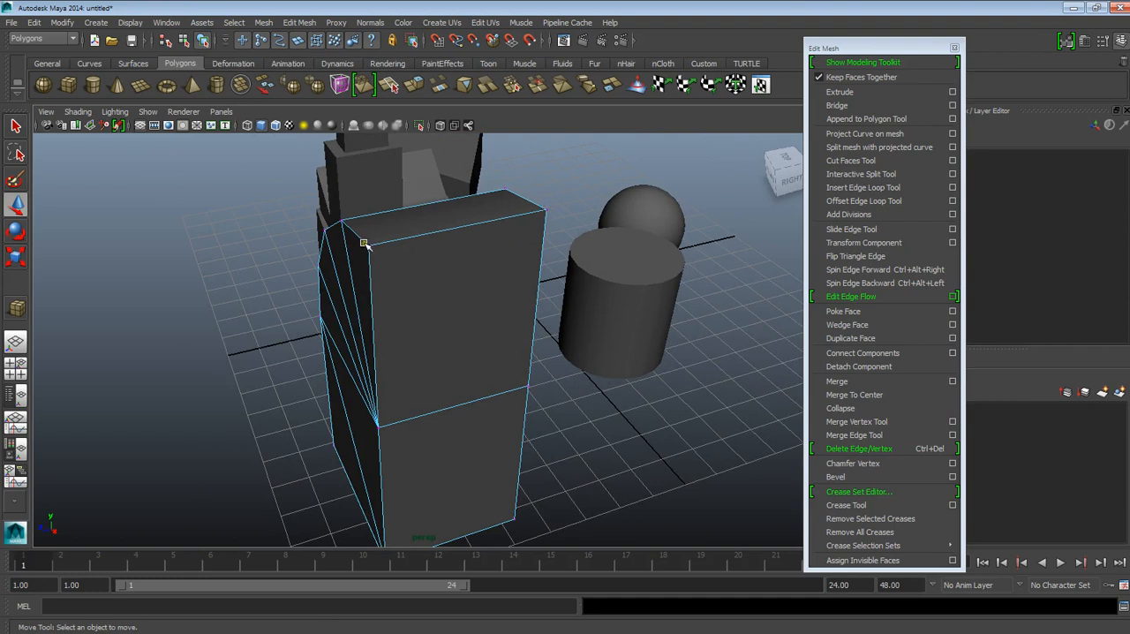
Step: Merge the wedge's rear top corner vertex into the front one on the upright side using the Merge Vertex Tool
{"action": "left_click", "coordinate": [861, 422]}
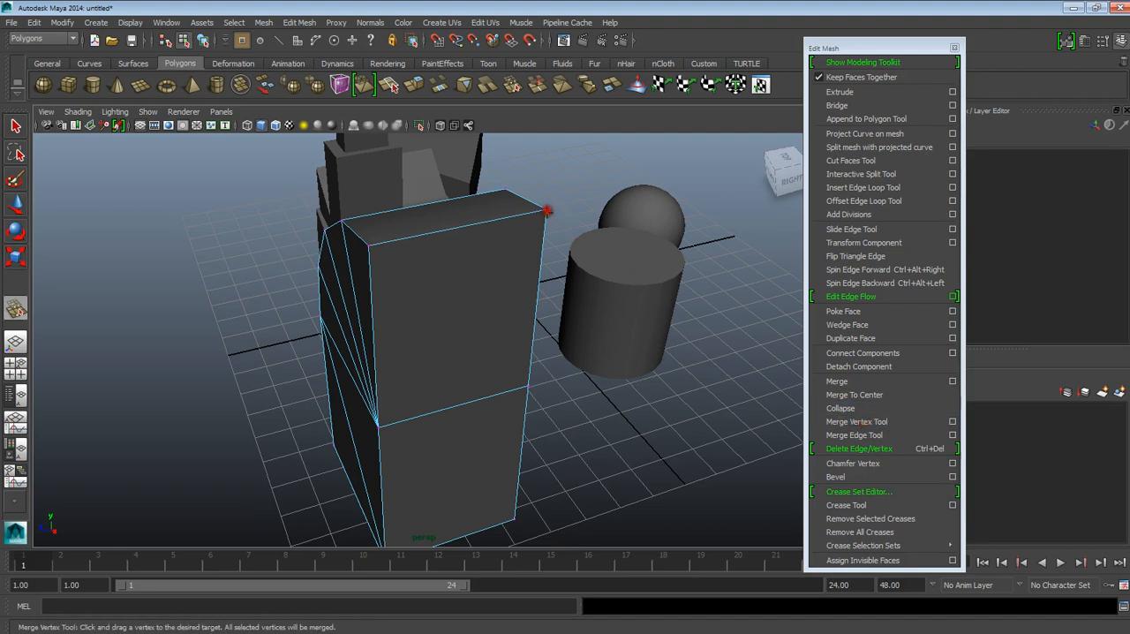
{"action": "left_click_drag", "start_coordinate": [547, 209], "coordinate": [388, 265]}
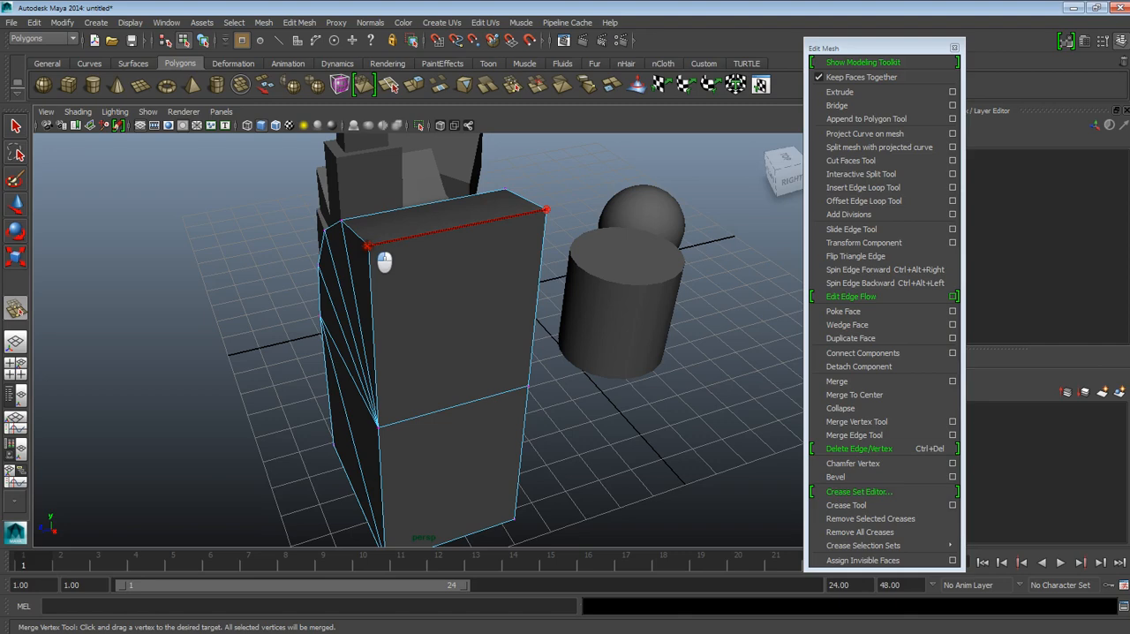
{"action": "left_click_drag", "start_coordinate": [384, 263], "coordinate": [384, 262]}
{"action": "left_click_drag", "start_coordinate": [542, 363], "coordinate": [489, 326], "text": "alt"}
{"action": "left_click_drag", "start_coordinate": [345, 191], "coordinate": [418, 213], "text": "alt"}
Step: Undo the Merge Vertex Tool operation on the wedge's top corner
{"action": "key", "text": "ctrl+z"}
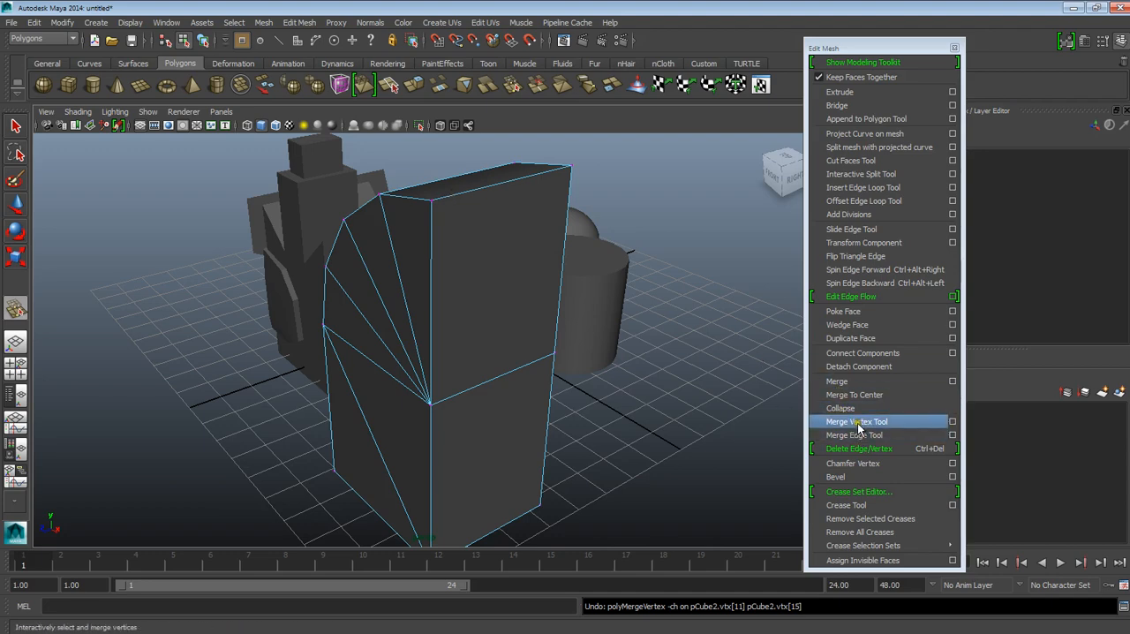
{"action": "left_click_drag", "start_coordinate": [539, 376], "coordinate": [530, 316], "text": "alt"}
{"action": "right_click_drag", "start_coordinate": [527, 309], "coordinate": [572, 292]}
{"action": "left_click_drag", "start_coordinate": [582, 337], "coordinate": [481, 331], "text": "alt"}
Step: Move the wedge-topped cube back along the Z axis to about 44.5, beside the tower
{"action": "left_click", "coordinate": [19, 214]}
{"action": "left_click", "coordinate": [215, 290]}
{"action": "left_click", "coordinate": [499, 325]}
{"action": "left_click_drag", "start_coordinate": [441, 386], "coordinate": [467, 391], "text": "alt"}
{"action": "middle_click_drag", "start_coordinate": [468, 391], "coordinate": [558, 354], "text": "alt"}
{"action": "left_click_drag", "start_coordinate": [559, 355], "coordinate": [544, 370], "text": "alt"}
{"action": "left_click_drag", "start_coordinate": [632, 346], "coordinate": [595, 287]}
{"action": "left_click_drag", "start_coordinate": [596, 287], "coordinate": [445, 388], "text": "alt"}
Step: Delete the upper front face on the tower's side facing the wedge, then return to object mode
{"action": "left_click", "coordinate": [406, 358]}
{"action": "left_click_drag", "start_coordinate": [410, 370], "coordinate": [425, 334], "text": "alt"}
{"action": "left_click", "coordinate": [431, 357]}
{"action": "left_click", "coordinate": [456, 414]}
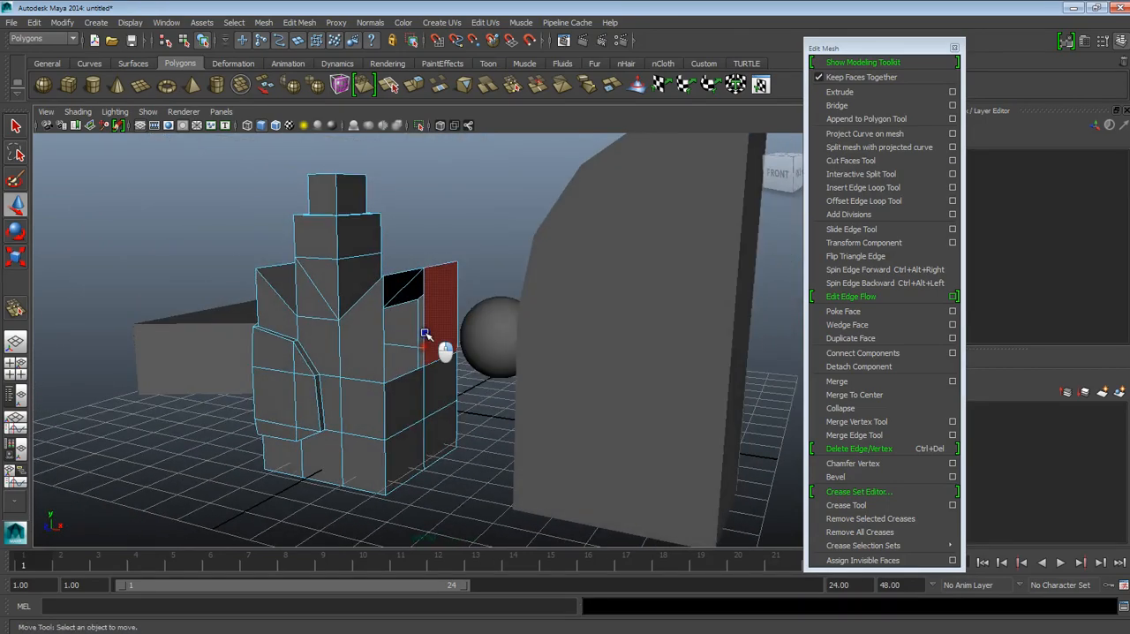
{"action": "right_click_drag", "start_coordinate": [460, 317], "coordinate": [459, 311]}
{"action": "scroll", "coordinate": [427, 354], "scroll_direction": "up", "scroll_amount": 2}
{"action": "left_click", "coordinate": [427, 355]}
{"action": "left_click_drag", "start_coordinate": [427, 355], "coordinate": [428, 403], "text": "alt"}
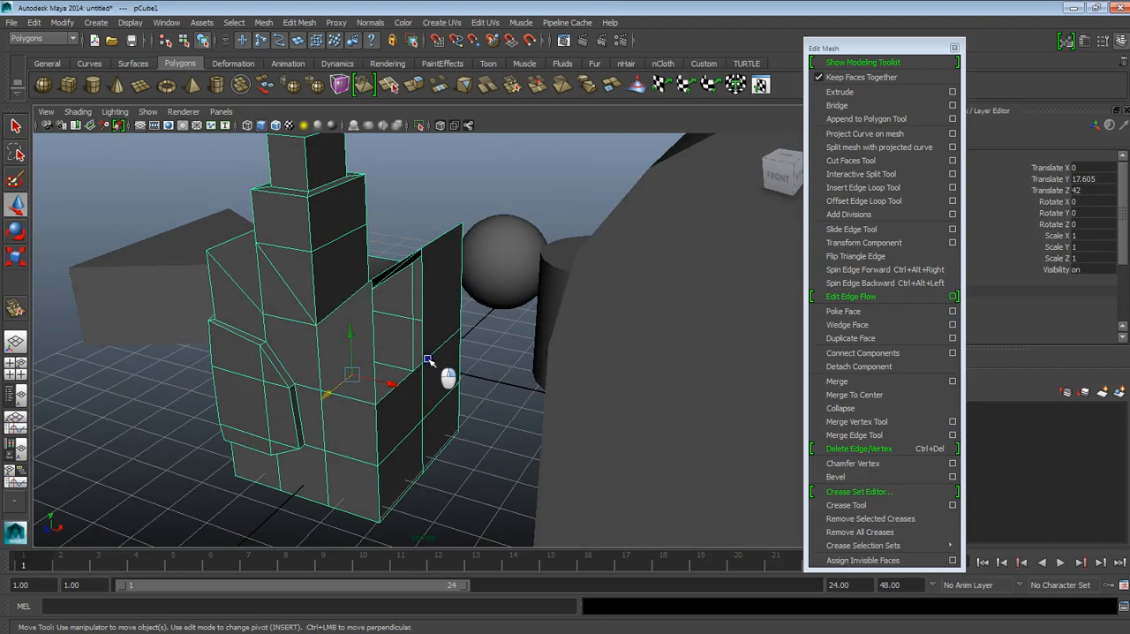
{"action": "right_click_drag", "start_coordinate": [440, 361], "coordinate": [438, 372]}
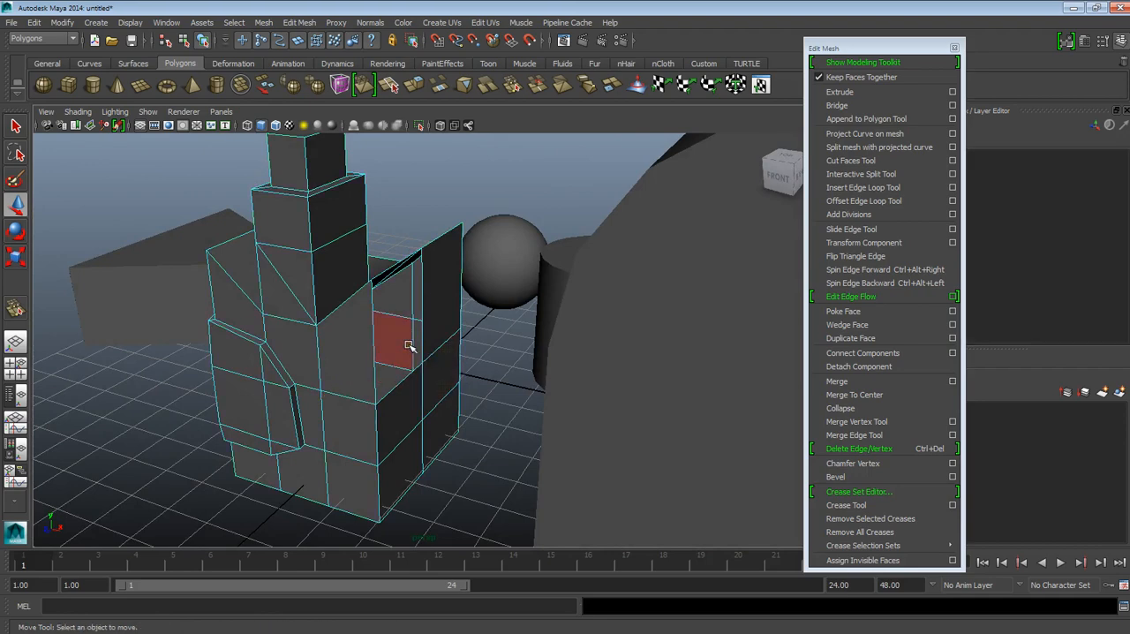
{"action": "right_click_drag", "start_coordinate": [461, 315], "coordinate": [473, 308]}
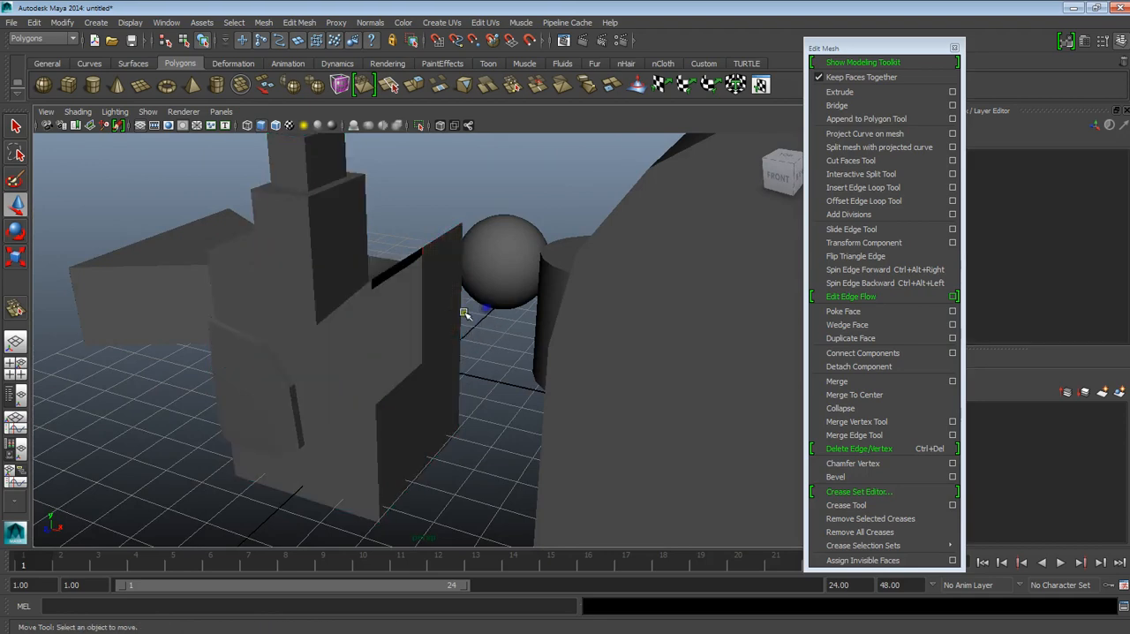
Step: Delete the lowest curved face of the wedge, just above the cube's side wall
{"action": "left_click", "coordinate": [458, 342]}
{"action": "left_click_drag", "start_coordinate": [457, 342], "coordinate": [560, 363], "text": "alt"}
{"action": "left_click", "coordinate": [606, 283]}
{"action": "left_click_drag", "start_coordinate": [614, 311], "coordinate": [563, 387], "text": "alt"}
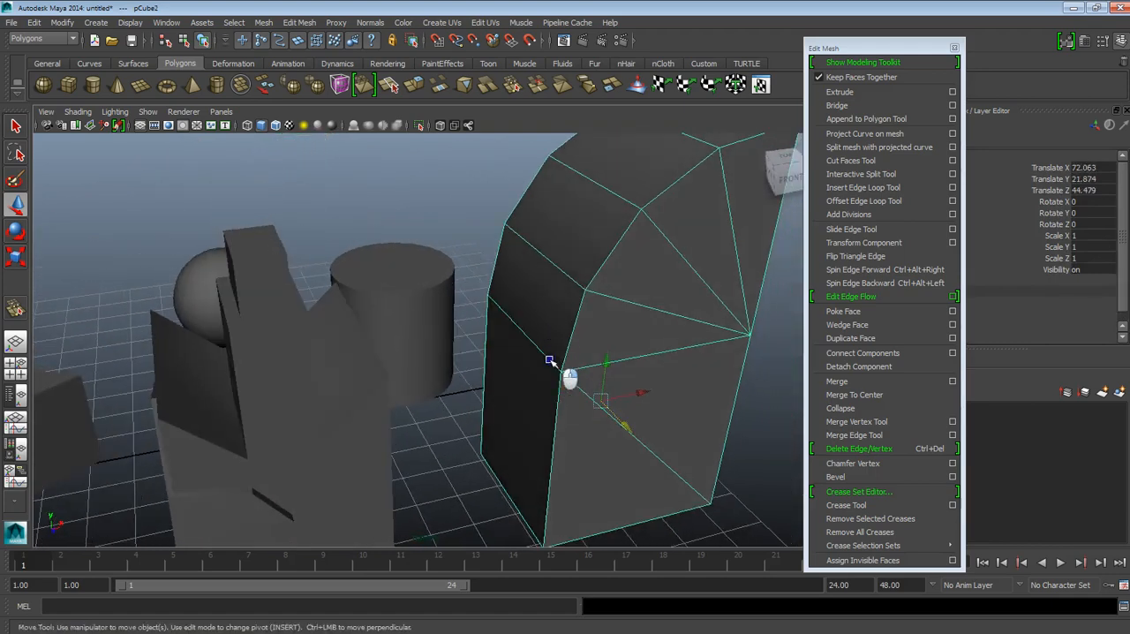
{"action": "left_click", "coordinate": [547, 315]}
{"action": "key", "text": "Delete"}
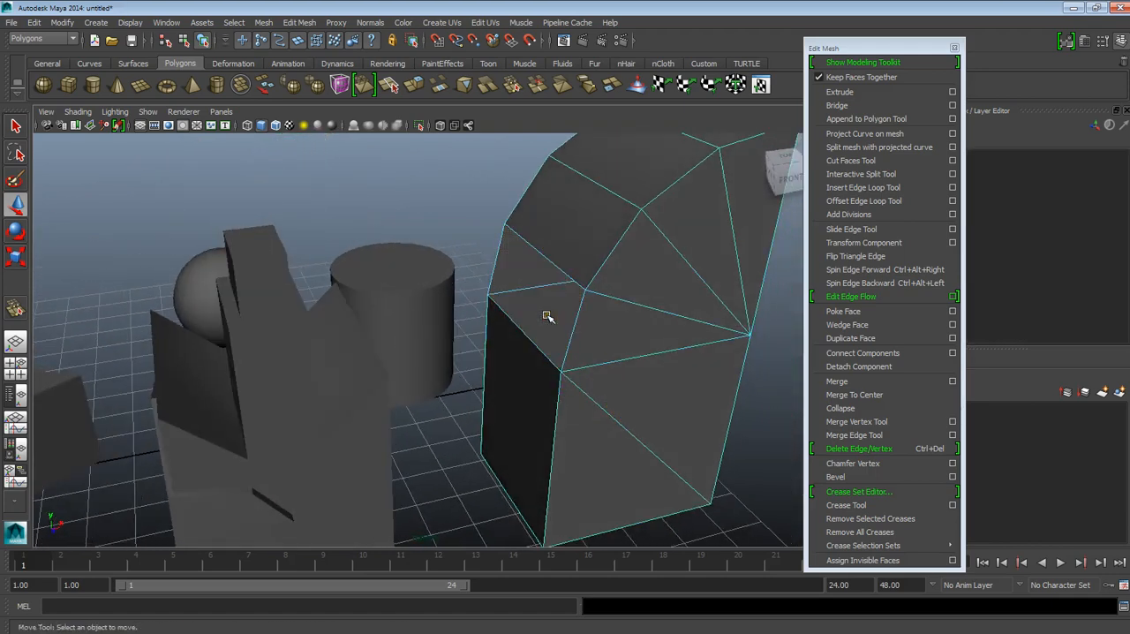
Step: Keep the Mesh commands open in a floating window beside the models
{"action": "right_click_drag", "start_coordinate": [598, 318], "coordinate": [632, 304]}
{"action": "left_click", "coordinate": [609, 305]}
{"action": "left_click_drag", "start_coordinate": [595, 331], "coordinate": [603, 260], "text": "alt"}
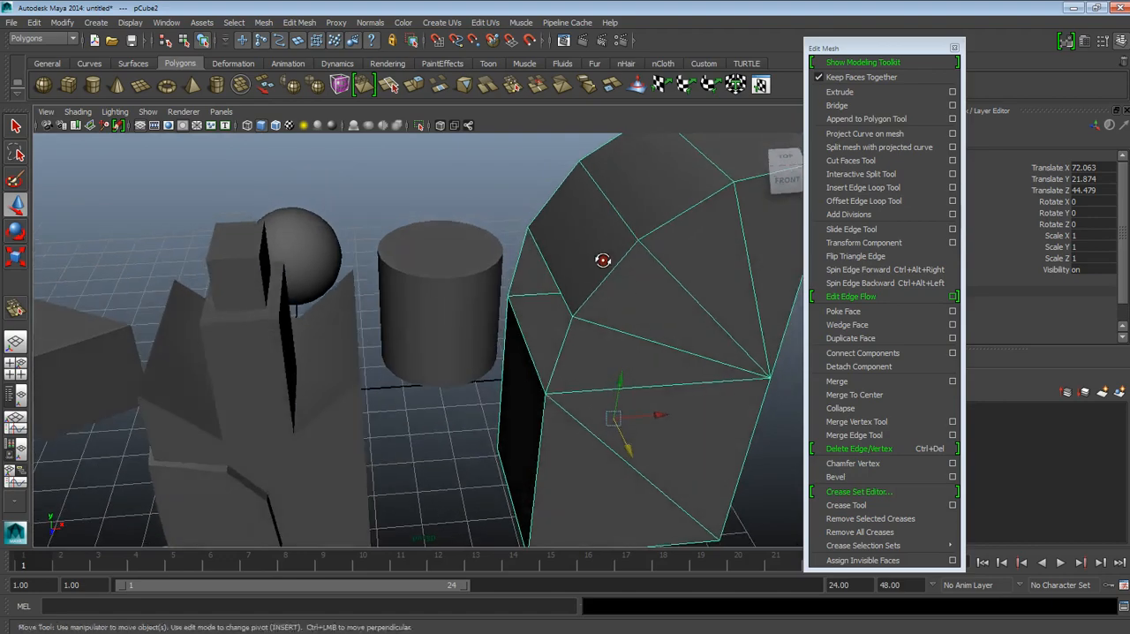
{"action": "left_click", "coordinate": [306, 391]}
{"action": "left_click", "coordinate": [608, 353]}
{"action": "left_click_drag", "start_coordinate": [608, 353], "coordinate": [407, 415], "text": "alt"}
{"action": "left_click_drag", "start_coordinate": [521, 358], "coordinate": [560, 413], "text": "alt"}
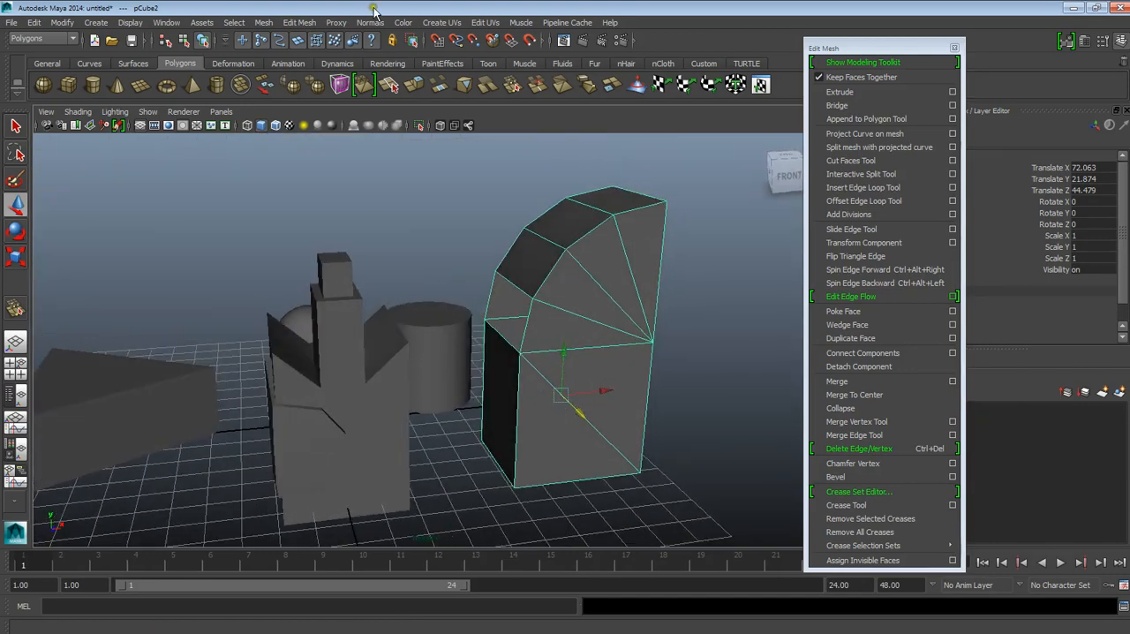
{"action": "left_click", "coordinate": [265, 23]}
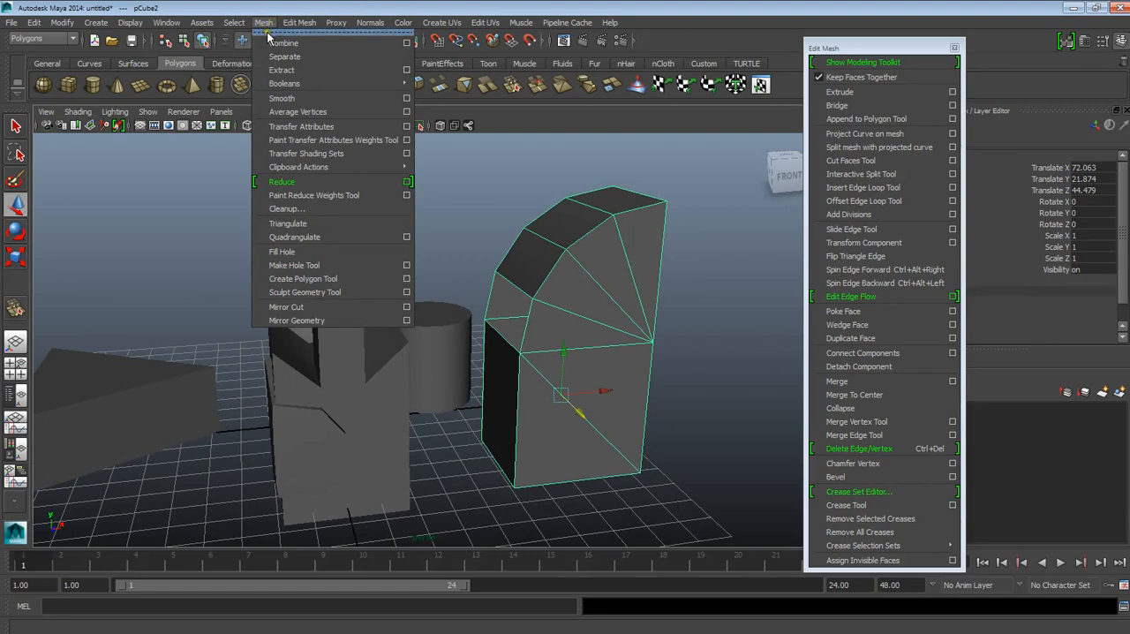
{"action": "left_click", "coordinate": [271, 37]}
{"action": "left_click_drag", "start_coordinate": [370, 27], "coordinate": [129, 148]}
Step: Combine the tower and the wedge-topped cube into a single mesh
{"action": "left_click_drag", "start_coordinate": [392, 209], "coordinate": [666, 473], "text": "alt"}
{"action": "left_click_drag", "start_coordinate": [484, 309], "coordinate": [382, 388], "text": "alt"}
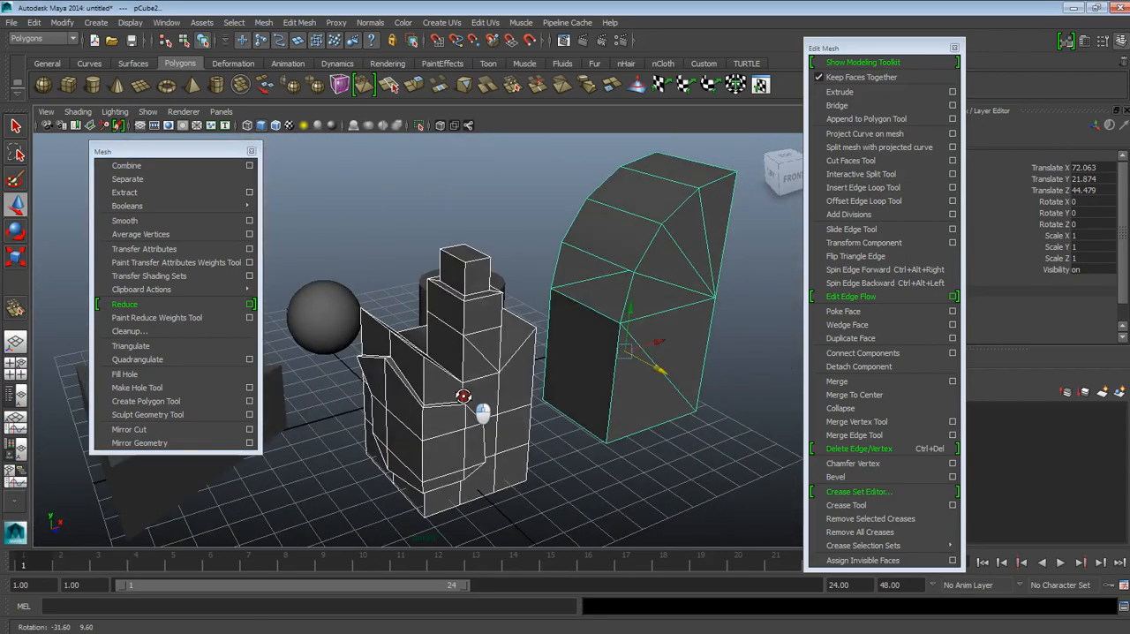
{"action": "left_click", "coordinate": [156, 165]}
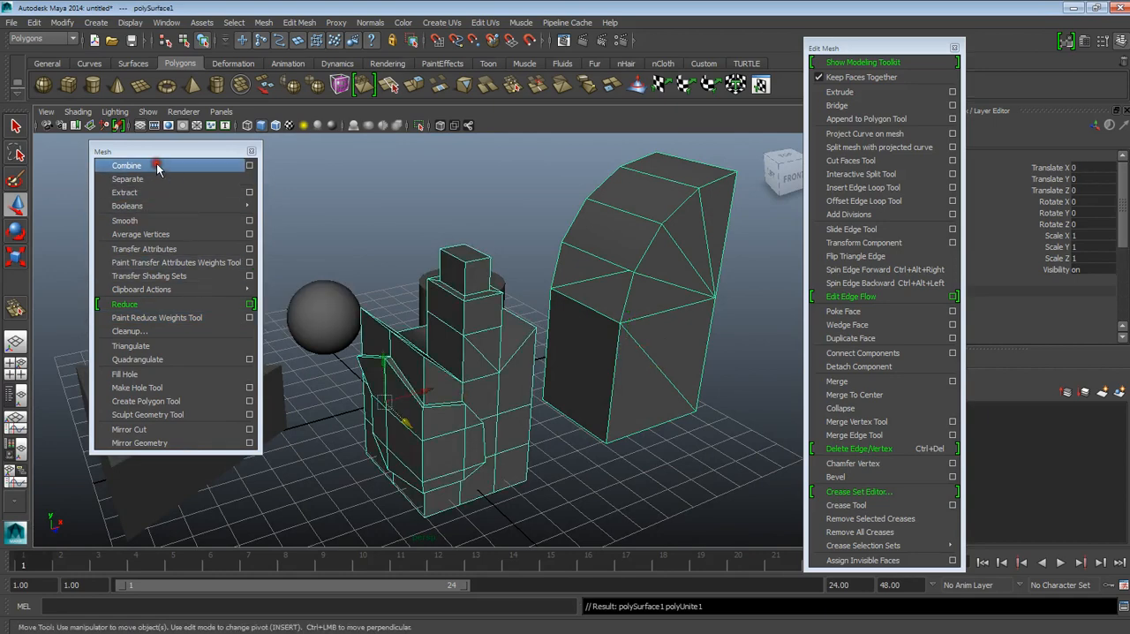
{"action": "left_click", "coordinate": [633, 425]}
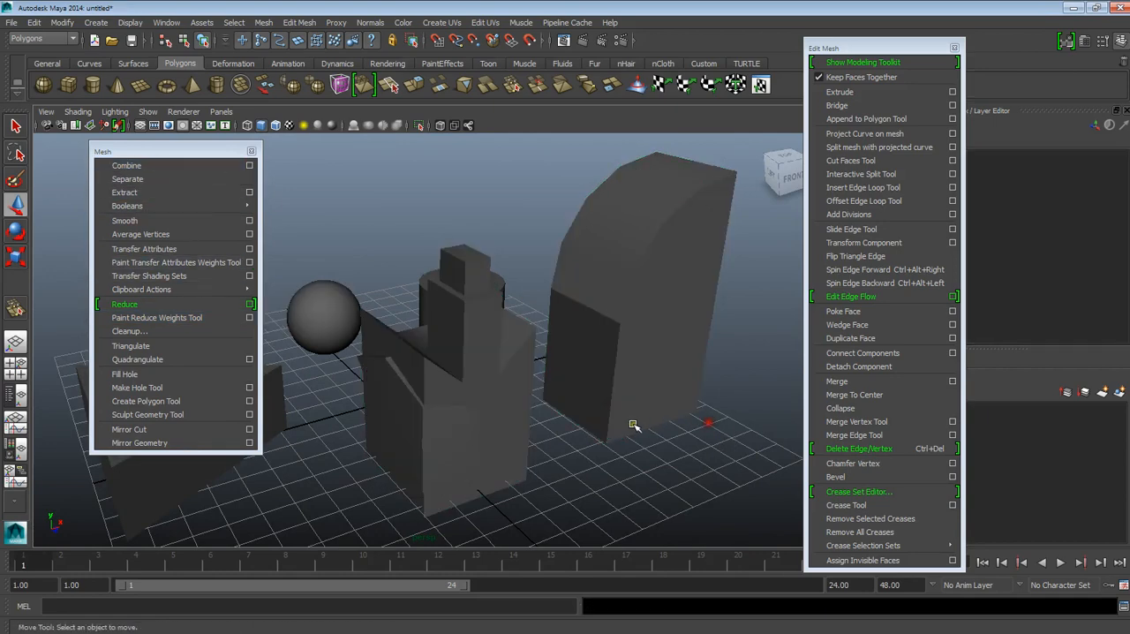
Step: Select the complete loop of border edges around the opening left by the deleted wedge face of the combined mesh
{"action": "left_click", "coordinate": [490, 426]}
{"action": "left_click_drag", "start_coordinate": [600, 426], "coordinate": [510, 443], "text": "alt"}
{"action": "middle_click_drag", "start_coordinate": [593, 441], "coordinate": [534, 428], "text": "alt"}
{"action": "scroll", "coordinate": [521, 512], "scroll_direction": "up", "scroll_amount": 10}
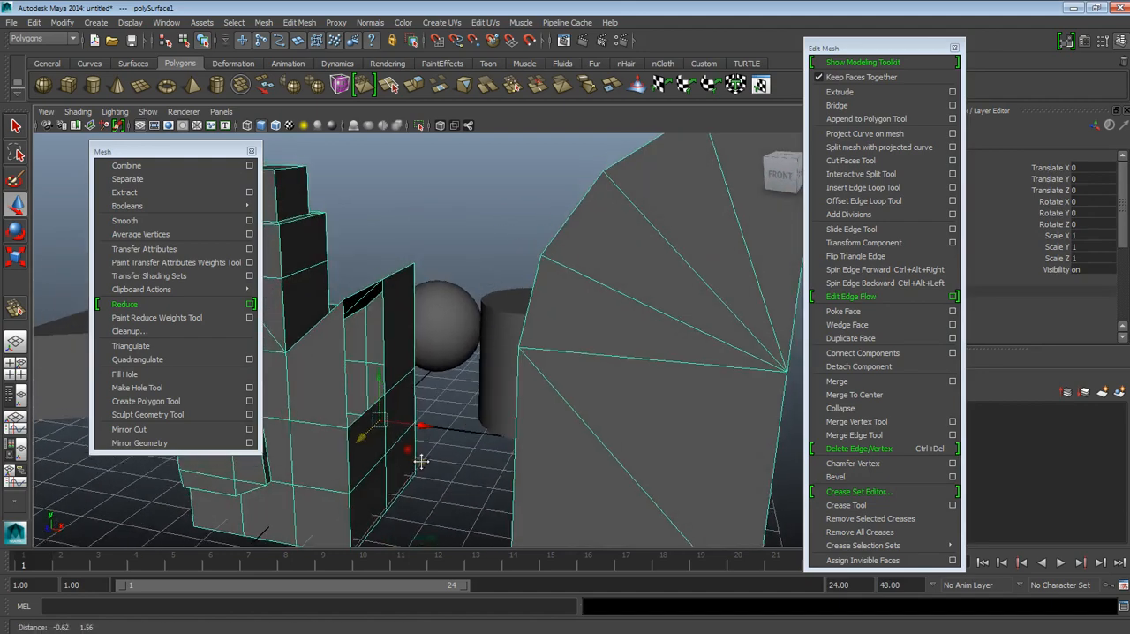
{"action": "right_click_drag", "start_coordinate": [434, 514], "coordinate": [423, 406], "text": "alt"}
{"action": "left_click_drag", "start_coordinate": [424, 406], "coordinate": [477, 409], "text": "alt"}
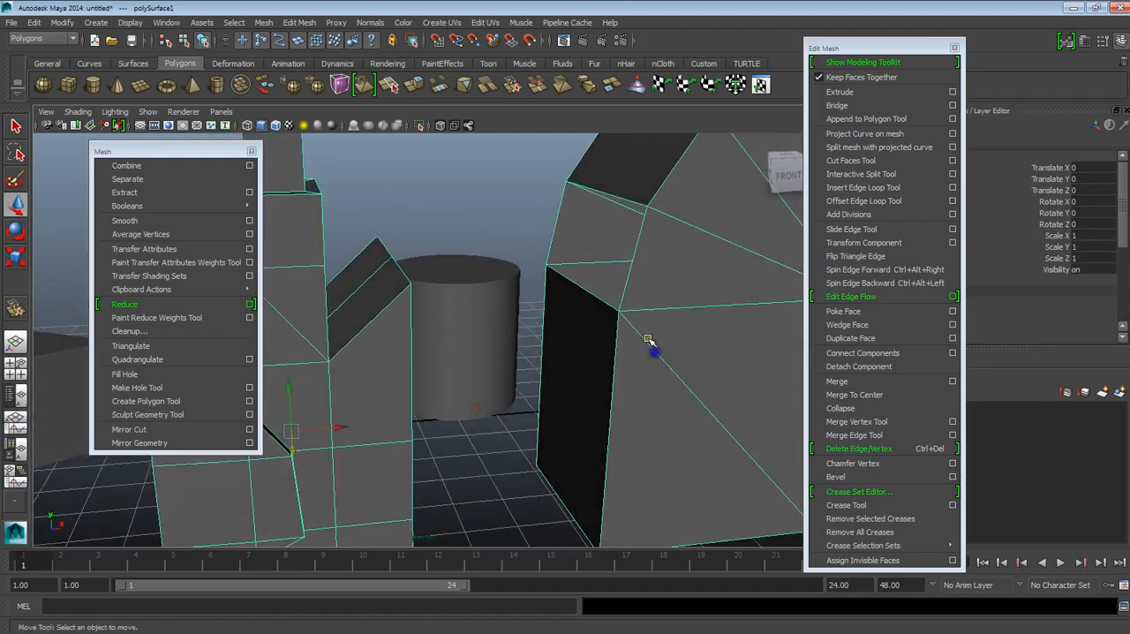
{"action": "right_click_drag", "start_coordinate": [647, 291], "coordinate": [644, 268]}
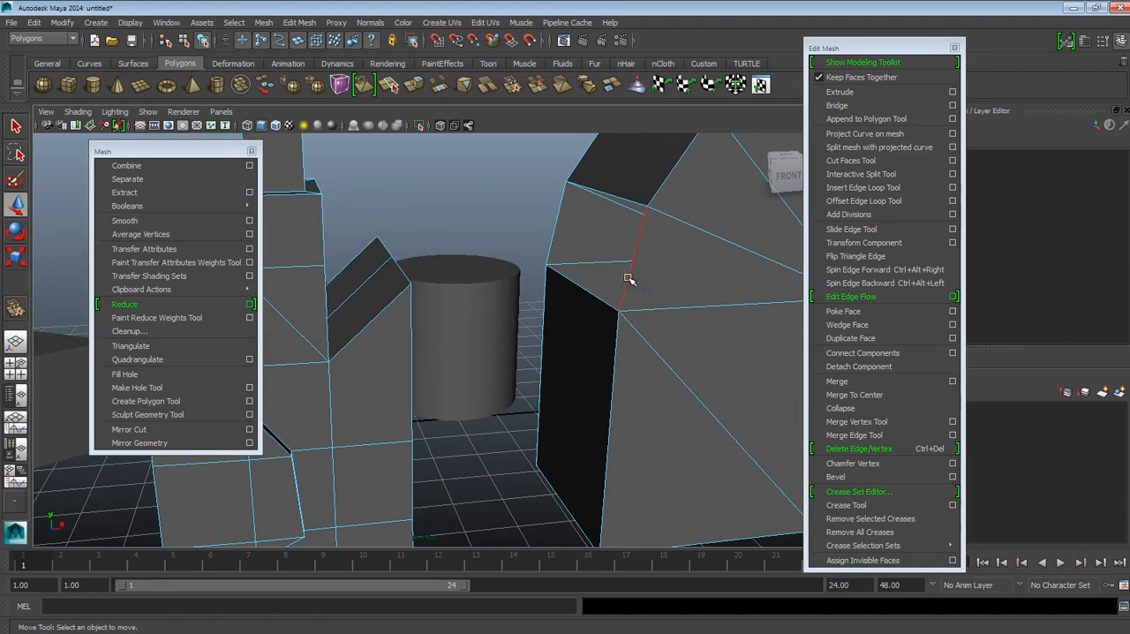
{"action": "left_click", "coordinate": [628, 279]}
{"action": "left_click_drag", "start_coordinate": [628, 279], "coordinate": [666, 308], "text": "alt"}
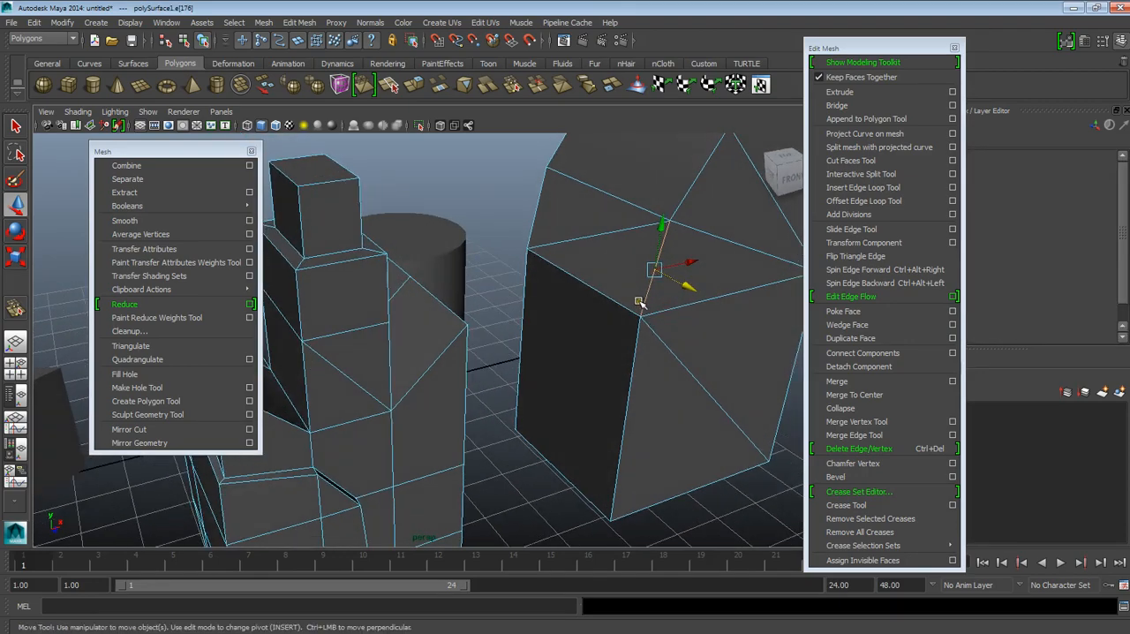
{"action": "left_click_drag", "start_coordinate": [589, 277], "coordinate": [642, 213], "text": "alt"}
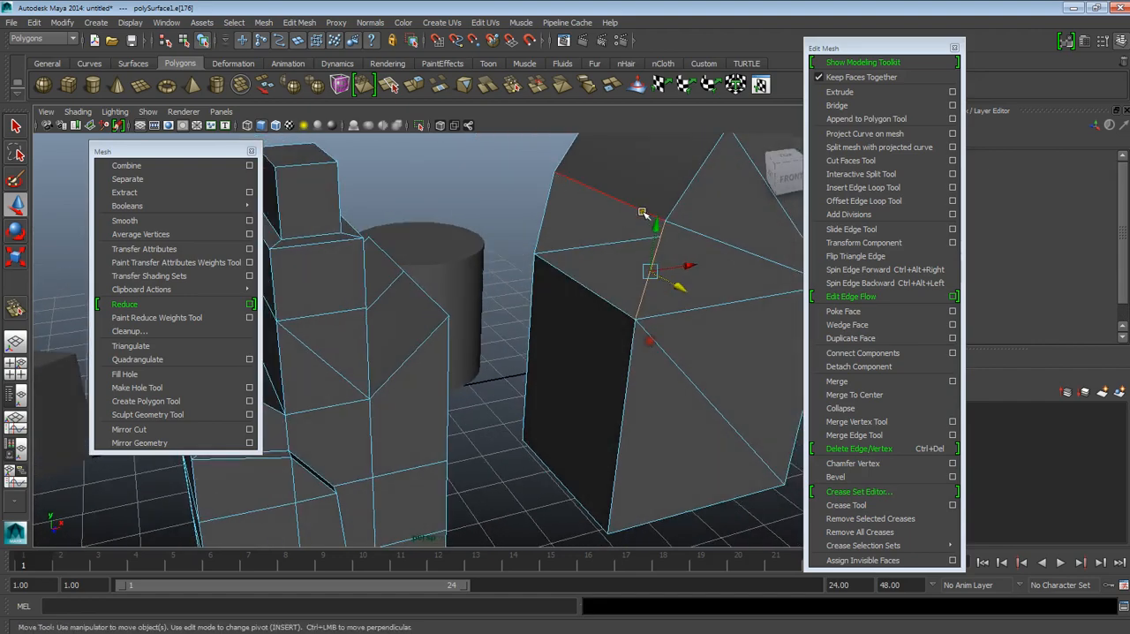
{"action": "left_click_drag", "start_coordinate": [606, 292], "coordinate": [615, 318], "text": "alt"}
{"action": "left_click", "coordinate": [682, 351]}
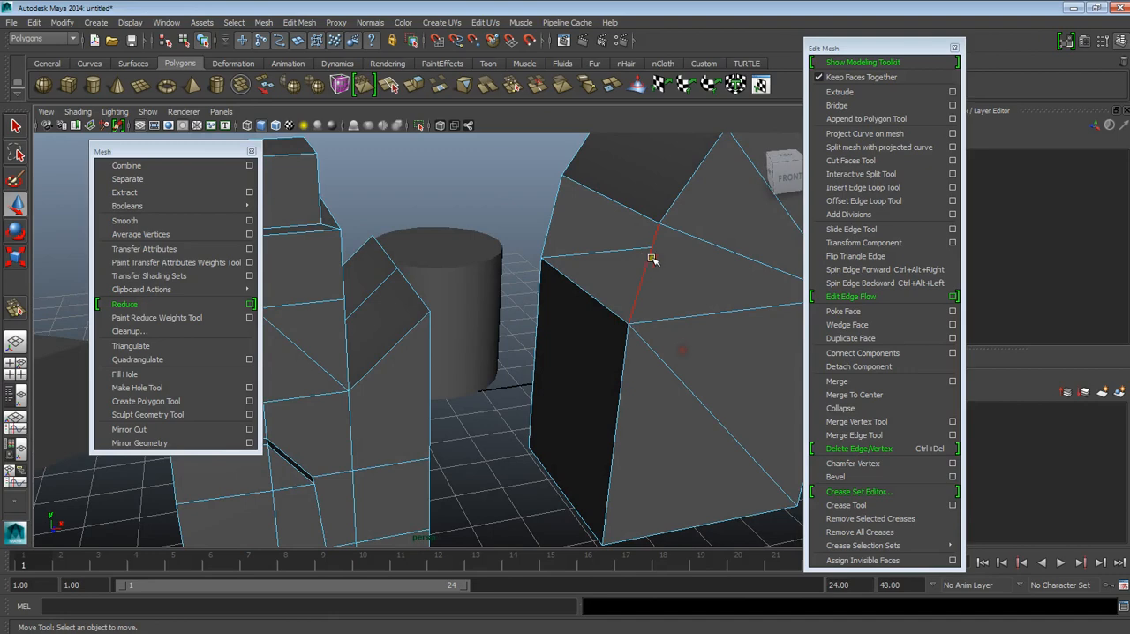
{"action": "left_click", "coordinate": [647, 257]}
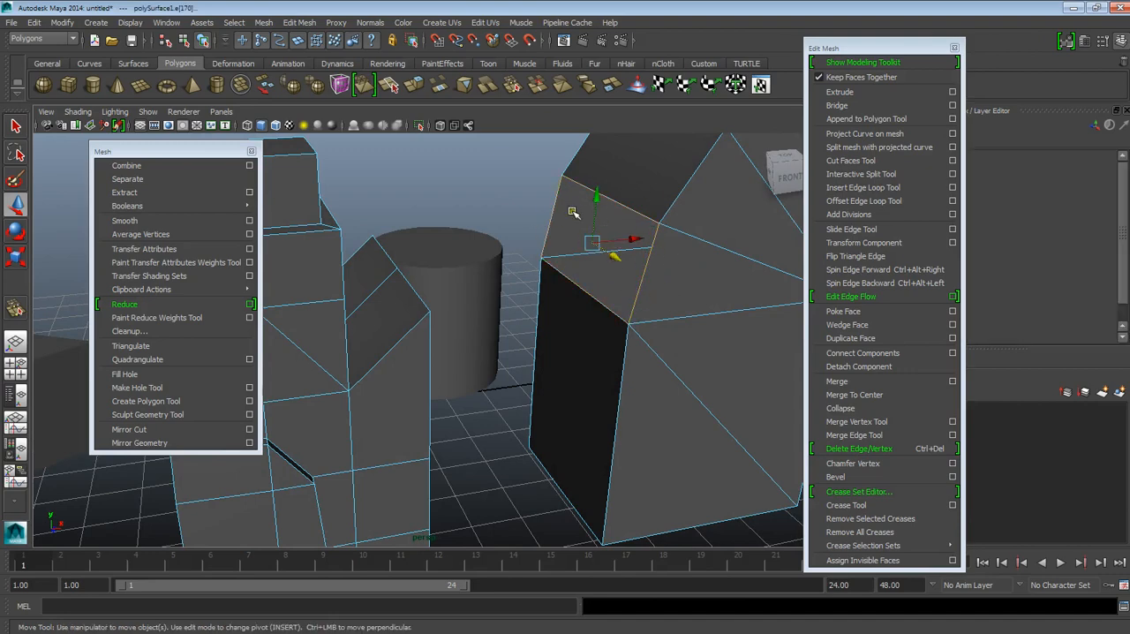
Step: Add the border edges of the tower's opening to the selection, bridge the two openings, and return to object mode
{"action": "left_click_drag", "start_coordinate": [638, 308], "coordinate": [534, 396], "text": "alt"}
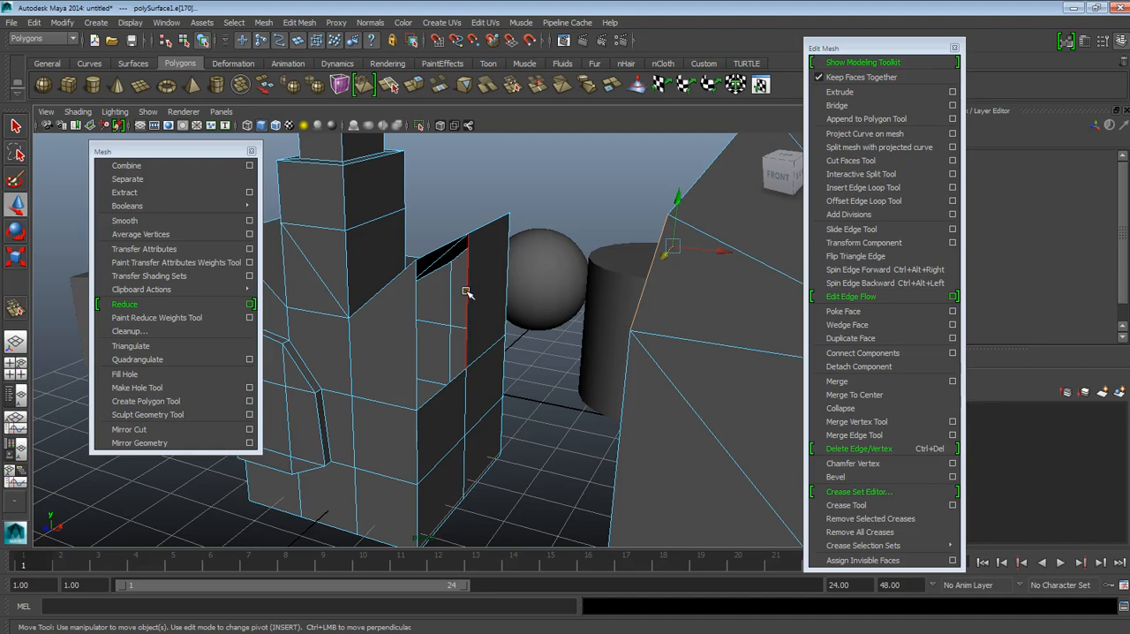
{"action": "left_click_drag", "start_coordinate": [557, 352], "coordinate": [665, 164], "text": "alt"}
{"action": "left_click_drag", "start_coordinate": [484, 301], "coordinate": [459, 223], "text": "alt"}
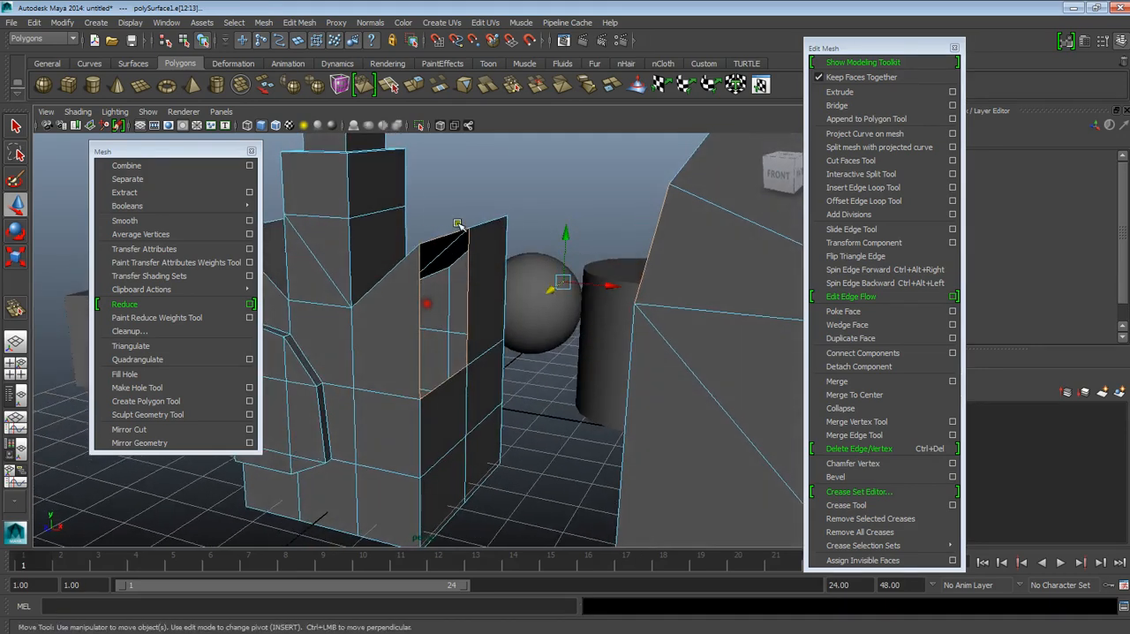
{"action": "left_click_drag", "start_coordinate": [473, 331], "coordinate": [691, 176], "text": "alt"}
{"action": "left_click_drag", "start_coordinate": [678, 218], "coordinate": [610, 274], "text": "alt"}
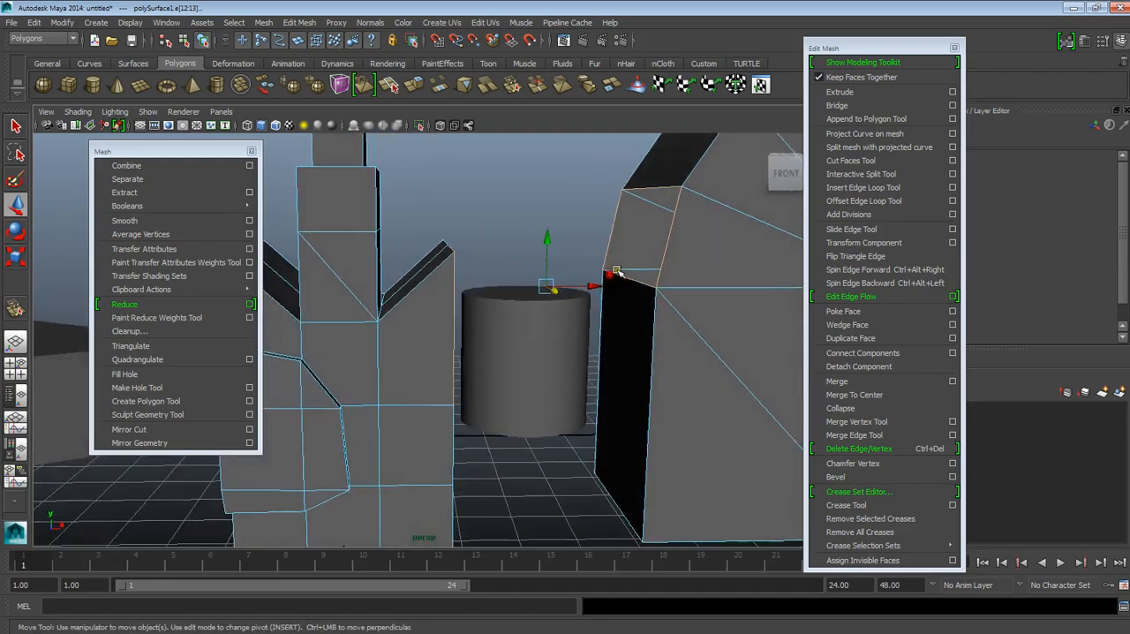
{"action": "left_click", "coordinate": [837, 105]}
{"action": "left_click_drag", "start_coordinate": [494, 335], "coordinate": [499, 369], "text": "alt"}
{"action": "left_click_drag", "start_coordinate": [668, 327], "coordinate": [592, 275], "text": "alt"}
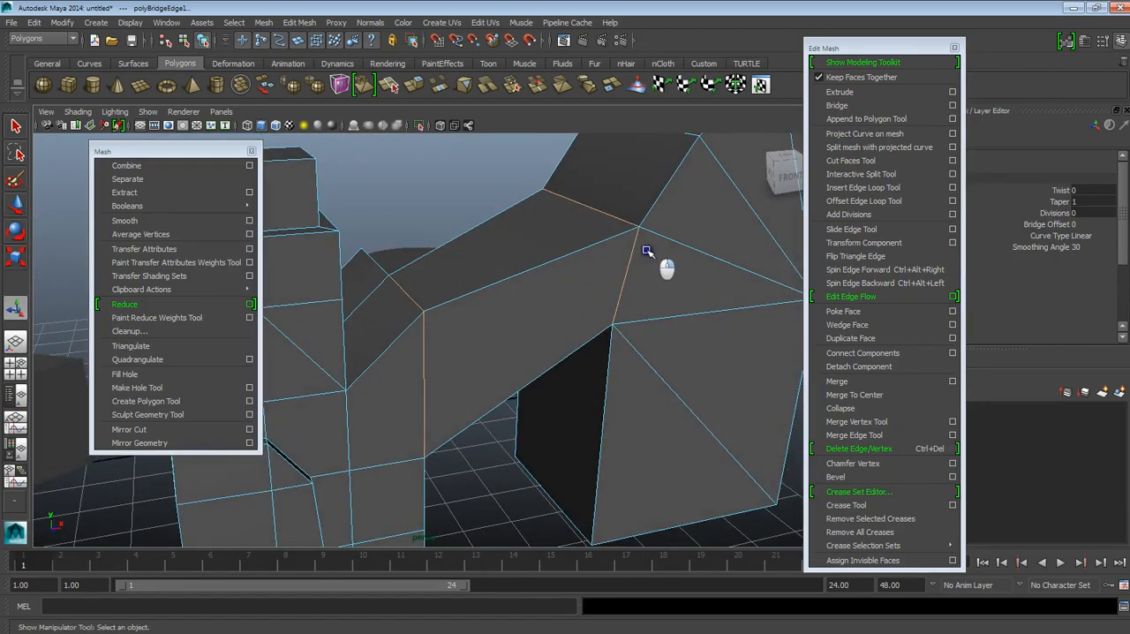
{"action": "right_click_drag", "start_coordinate": [646, 251], "coordinate": [671, 228]}
{"action": "scroll", "coordinate": [638, 283], "scroll_direction": "down", "scroll_amount": 5}
{"action": "left_click", "coordinate": [613, 294]}
Step: Extrude the bridge's sloping top face outward into a raised block, and return to object mode
{"action": "left_click_drag", "start_coordinate": [579, 387], "coordinate": [518, 353], "text": "alt"}
{"action": "scroll", "coordinate": [597, 323], "scroll_direction": "up", "scroll_amount": 3}
{"action": "middle_click_drag", "start_coordinate": [555, 208], "coordinate": [518, 286], "text": "alt"}
{"action": "left_click_drag", "start_coordinate": [519, 288], "coordinate": [469, 306], "text": "alt"}
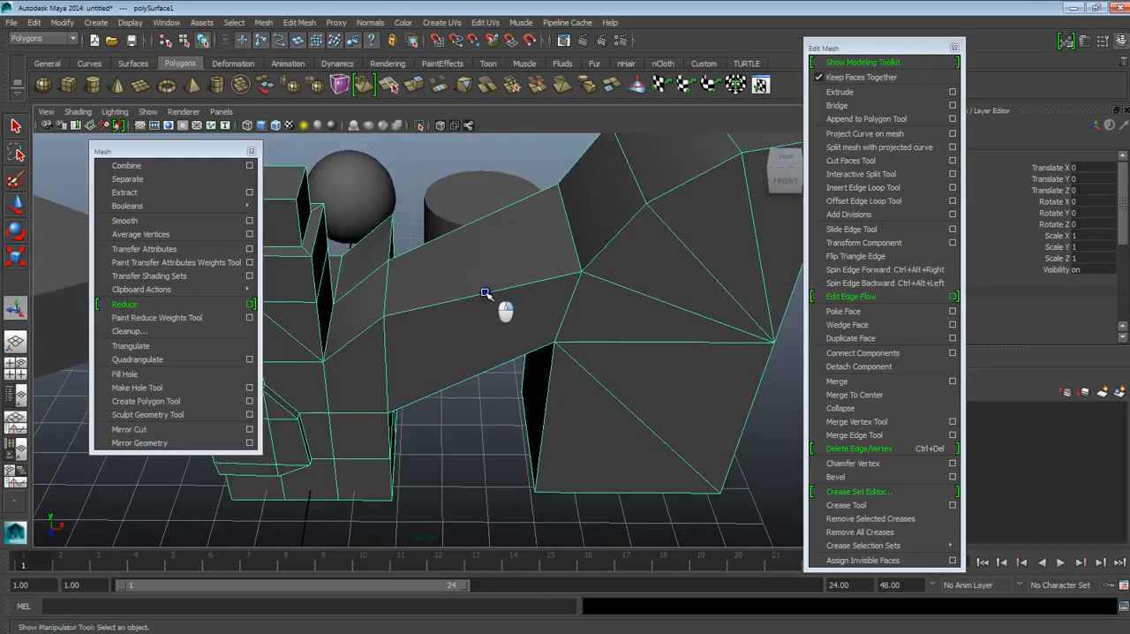
{"action": "right_click_drag", "start_coordinate": [490, 324], "coordinate": [491, 360]}
{"action": "left_click", "coordinate": [488, 278]}
{"action": "left_click_drag", "start_coordinate": [531, 284], "coordinate": [558, 341], "text": "alt"}
{"action": "left_click", "coordinate": [845, 93]}
{"action": "left_click_drag", "start_coordinate": [527, 266], "coordinate": [456, 130], "text": "alt"}
{"action": "left_click_drag", "start_coordinate": [467, 183], "coordinate": [510, 247], "text": "alt"}
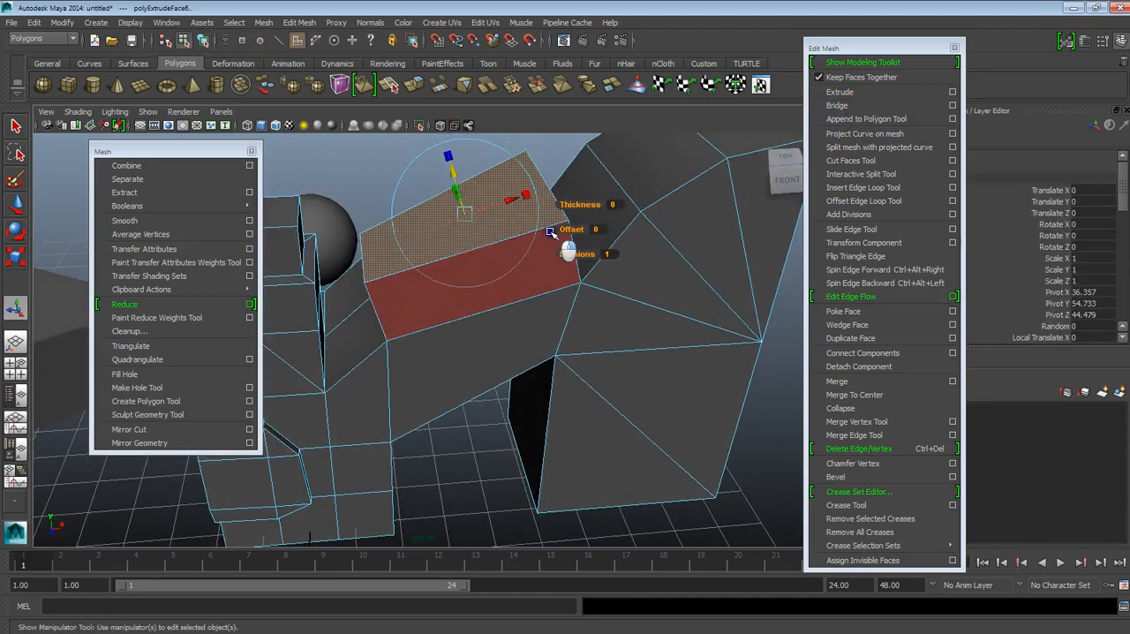
{"action": "right_click_drag", "start_coordinate": [550, 232], "coordinate": [578, 210]}
{"action": "left_click_drag", "start_coordinate": [564, 338], "coordinate": [562, 295], "text": "alt"}
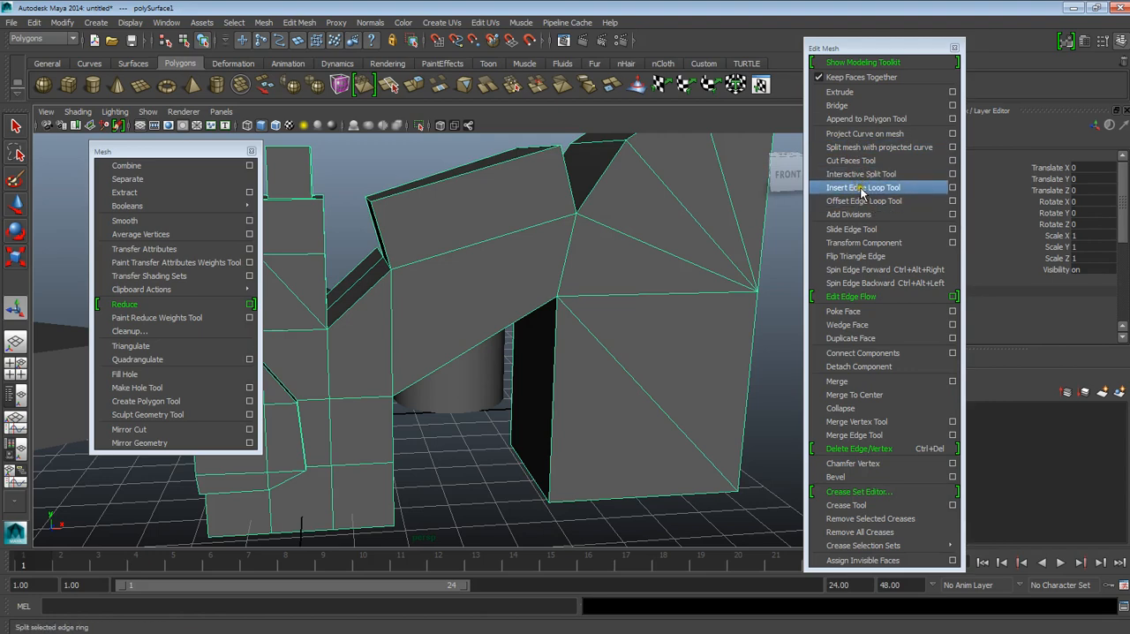
Step: Create a polygon cube about 36 wide, 31.7 high and 60.5 deep in front of the combined mesh
{"action": "left_click_drag", "start_coordinate": [532, 348], "coordinate": [630, 318], "text": "alt"}
{"action": "right_click_drag", "start_coordinate": [630, 318], "coordinate": [657, 320], "text": "alt"}
{"action": "left_click_drag", "start_coordinate": [655, 327], "coordinate": [515, 341], "text": "alt"}
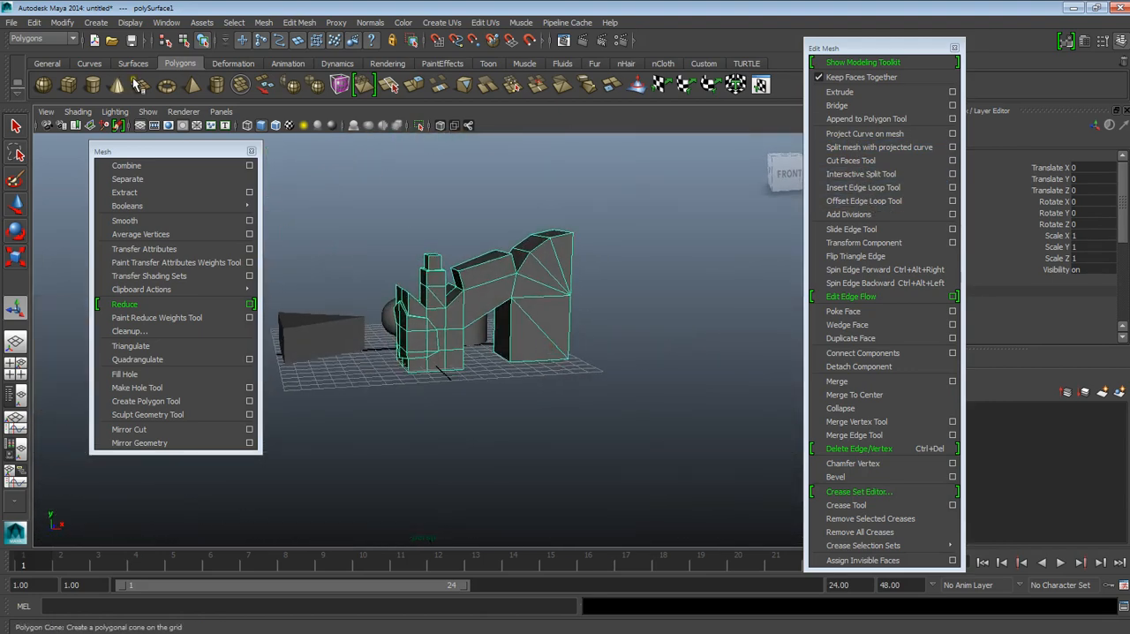
{"action": "left_click_drag", "start_coordinate": [406, 397], "coordinate": [404, 344]}
{"action": "key", "text": "w"}
{"action": "middle_click_drag", "start_coordinate": [406, 346], "coordinate": [496, 323], "text": "alt"}
{"action": "right_click_drag", "start_coordinate": [496, 323], "coordinate": [612, 487], "text": "alt"}
{"action": "left_click_drag", "start_coordinate": [600, 411], "coordinate": [531, 444], "text": "alt"}
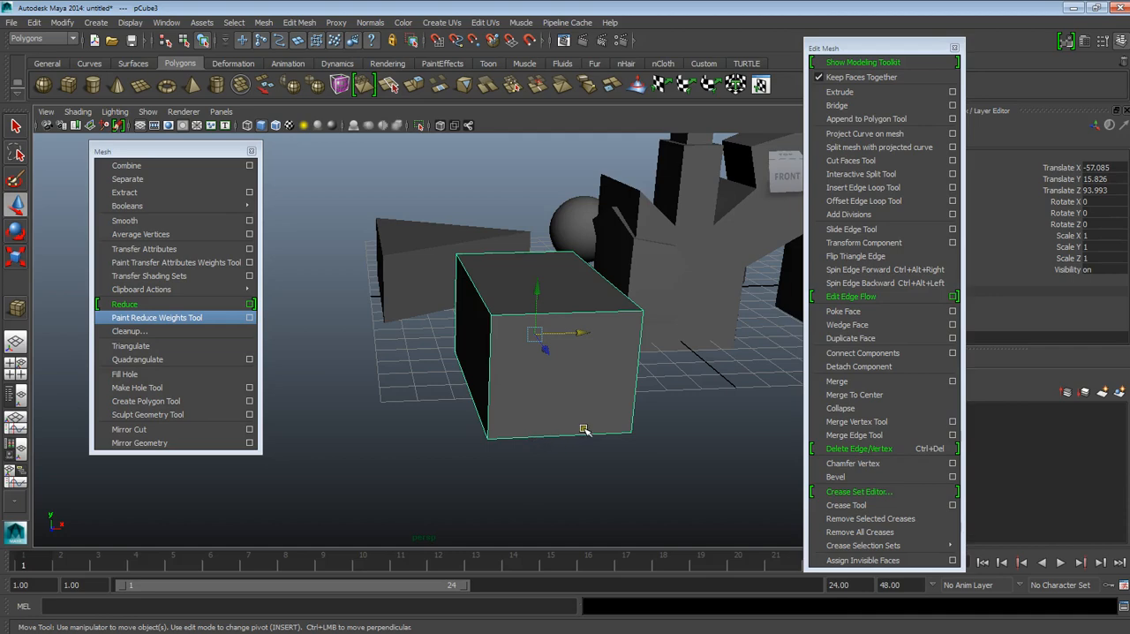
{"action": "middle_click_drag", "start_coordinate": [616, 416], "coordinate": [549, 419], "text": "alt"}
Step: Set the new cube's width, height and depth subdivisions all to 3, moving the Edit Mesh window clear of its settings
{"action": "left_click_drag", "start_coordinate": [865, 50], "coordinate": [721, 293]}
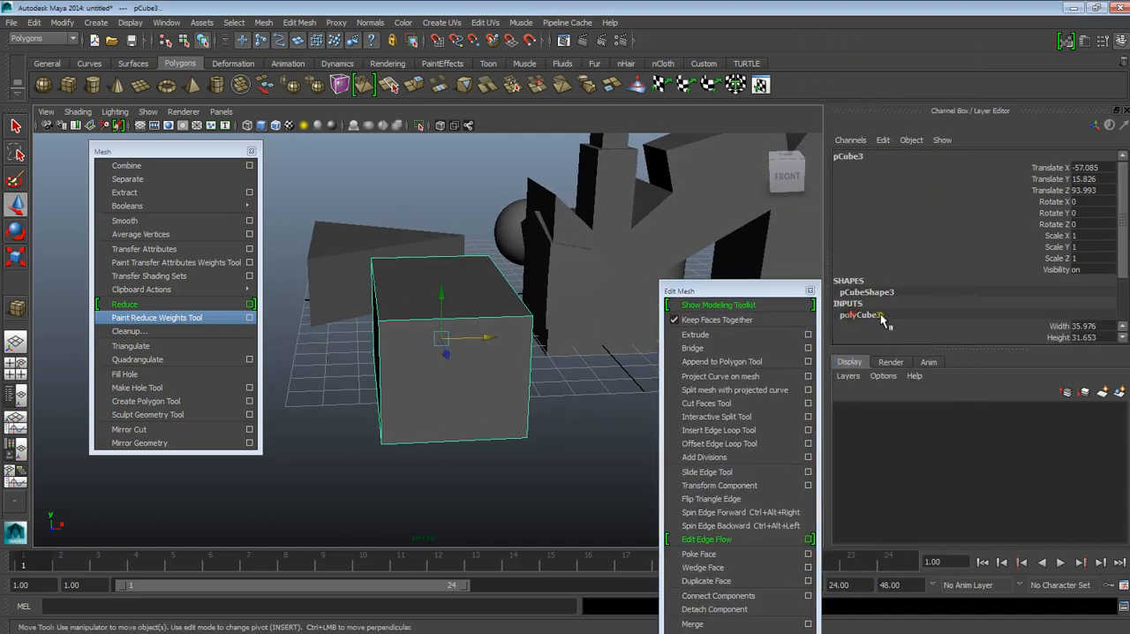
{"action": "left_click", "coordinate": [867, 315]}
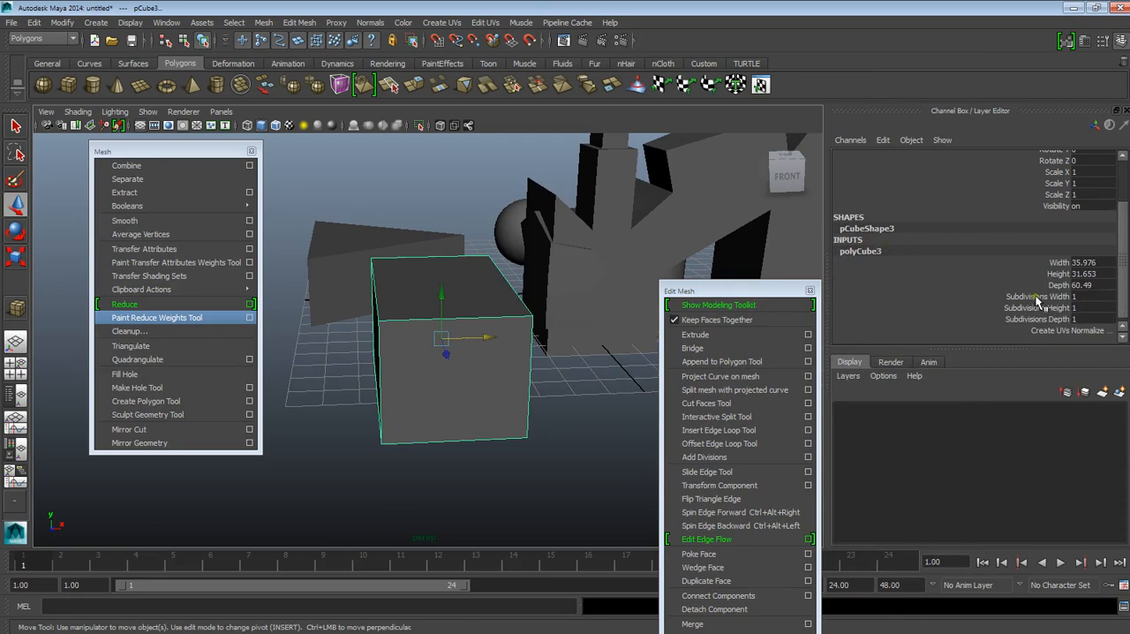
{"action": "left_click_drag", "start_coordinate": [1035, 295], "coordinate": [1037, 313]}
{"action": "left_click_drag", "start_coordinate": [780, 292], "coordinate": [772, 341]}
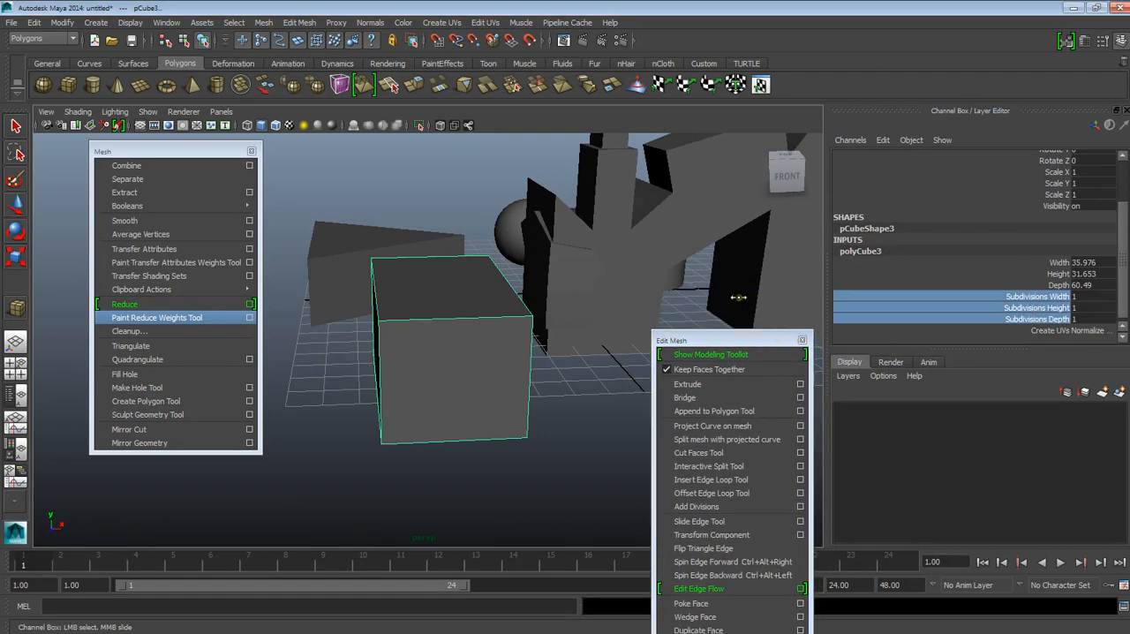
{"action": "middle_click_drag", "start_coordinate": [709, 298], "coordinate": [721, 293]}
{"action": "left_click_drag", "start_coordinate": [722, 293], "coordinate": [560, 336], "text": "alt"}
{"action": "middle_click_drag", "start_coordinate": [562, 300], "coordinate": [521, 427], "text": "alt"}
{"action": "left_click_drag", "start_coordinate": [522, 388], "coordinate": [490, 437], "text": "alt"}
{"action": "middle_click_drag", "start_coordinate": [542, 332], "coordinate": [463, 265], "text": "alt"}
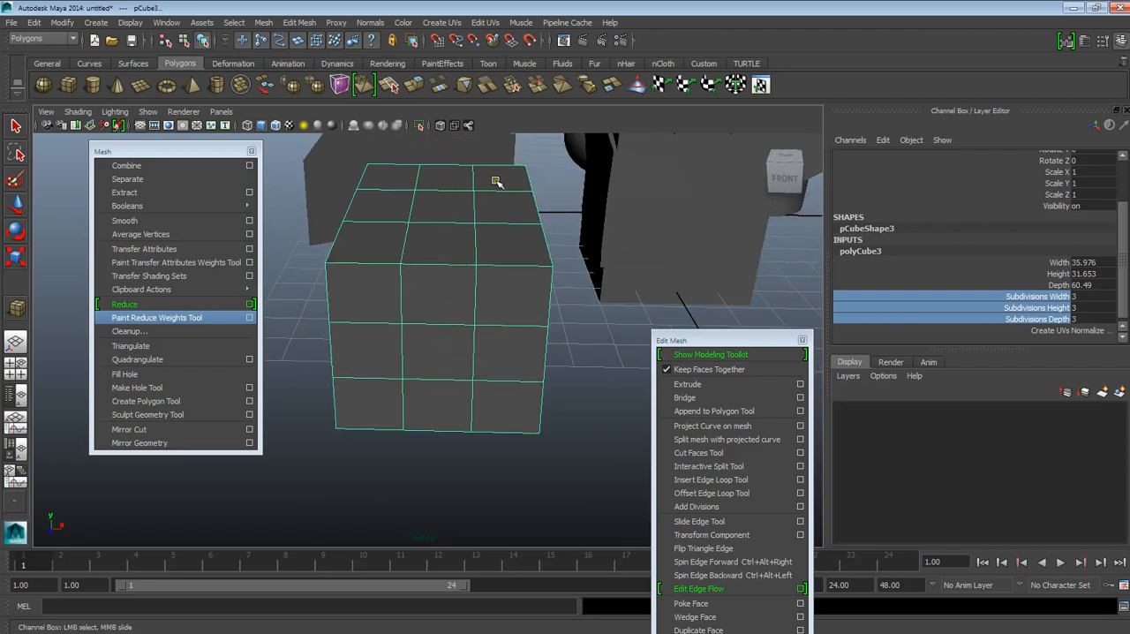
Step: Use the Insert Edge Loop Tool to add vertical loops to the cube, beside its right-hand front division and near its right edge
{"action": "left_click_drag", "start_coordinate": [726, 339], "coordinate": [726, 232]}
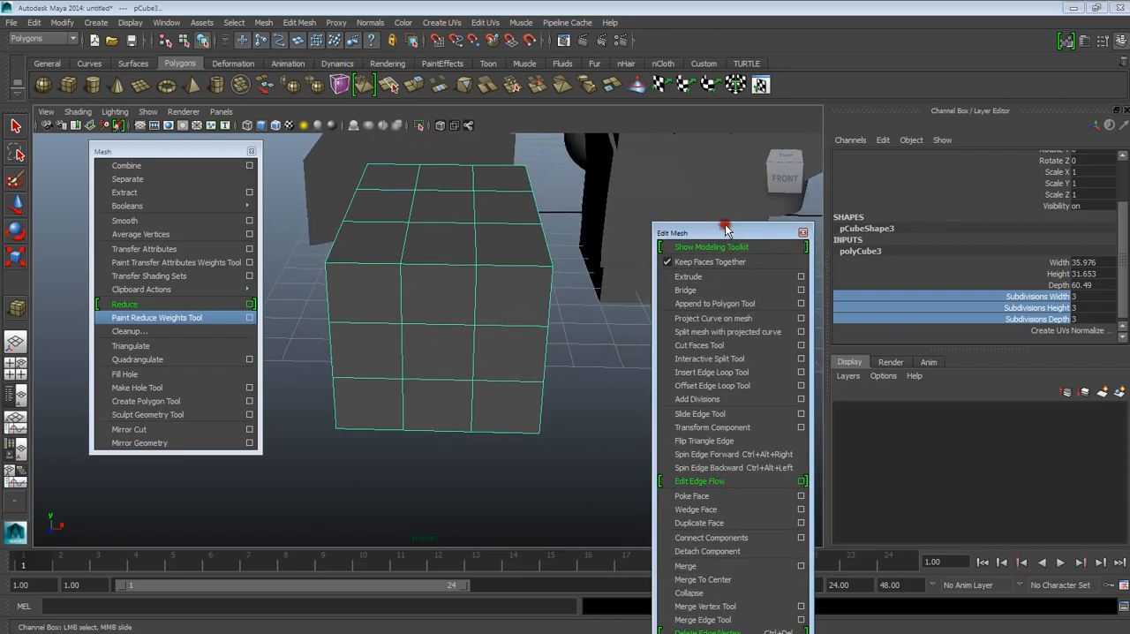
{"action": "left_click", "coordinate": [723, 377]}
{"action": "left_click_drag", "start_coordinate": [528, 379], "coordinate": [512, 306], "text": "alt"}
{"action": "middle_click_drag", "start_coordinate": [512, 305], "coordinate": [448, 424], "text": "alt"}
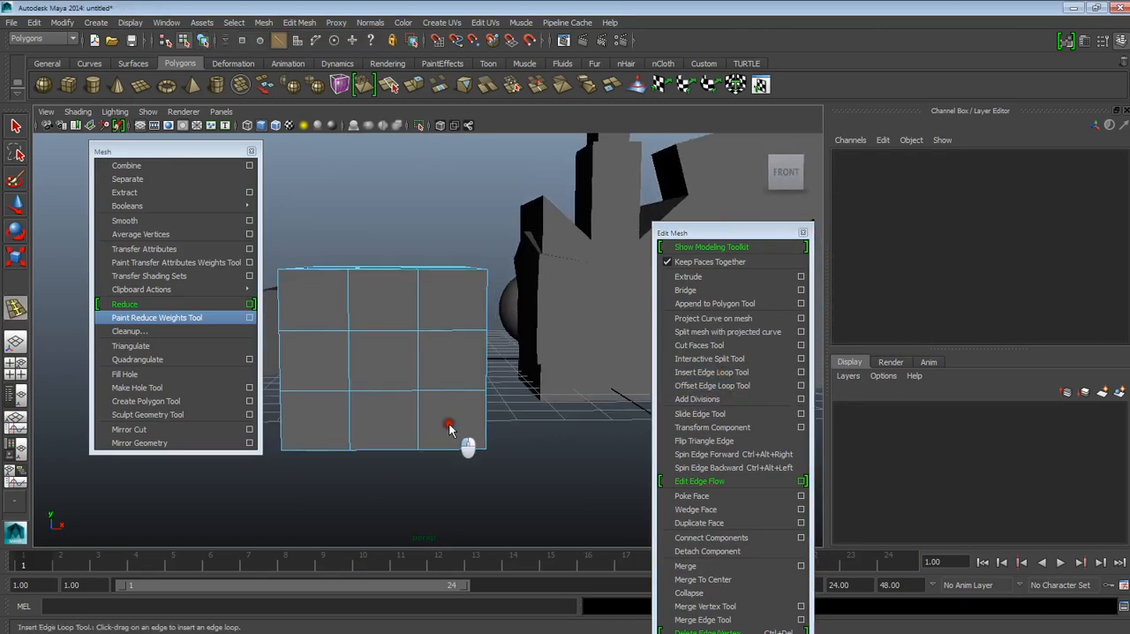
{"action": "left_click_drag", "start_coordinate": [484, 397], "coordinate": [484, 369], "text": "alt"}
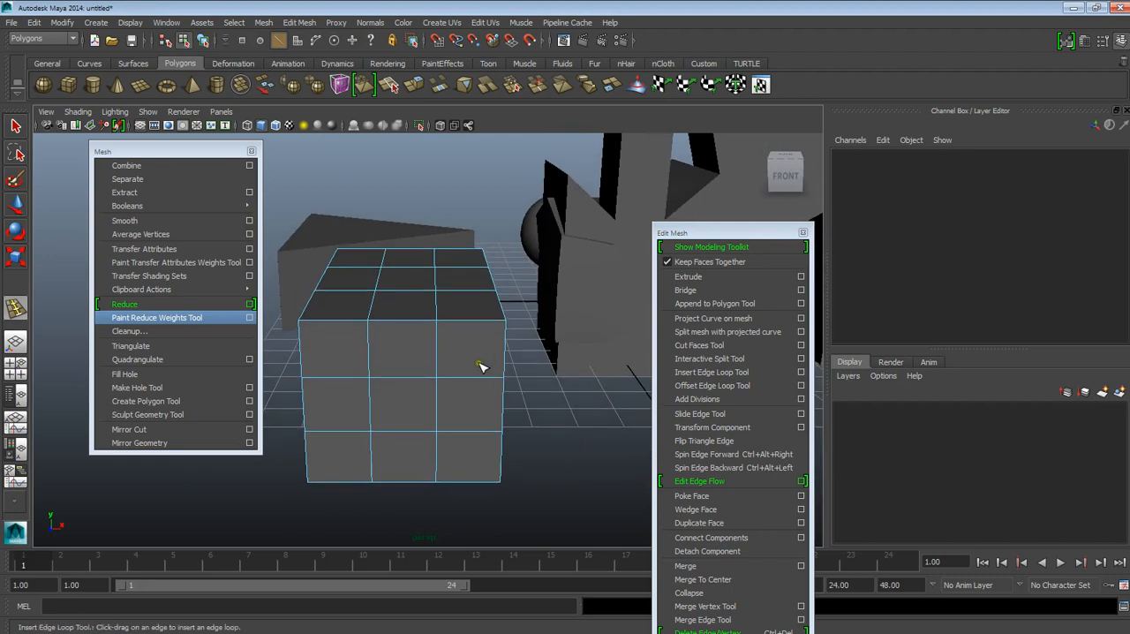
{"action": "left_click_drag", "start_coordinate": [452, 325], "coordinate": [452, 328]}
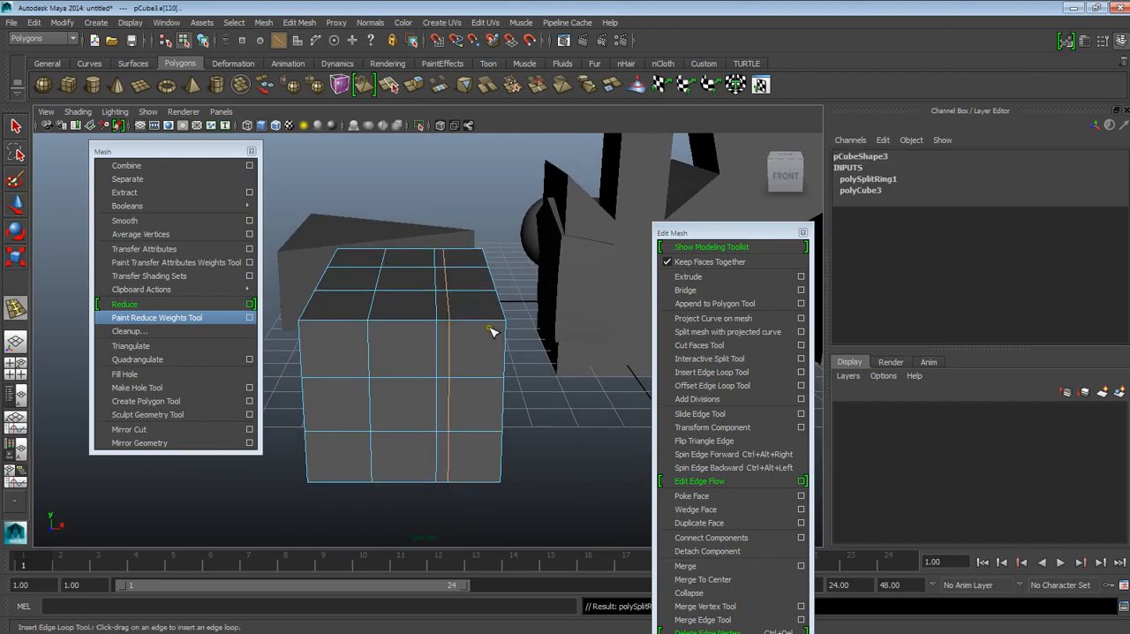
{"action": "left_click_drag", "start_coordinate": [494, 324], "coordinate": [494, 324]}
{"action": "left_click_drag", "start_coordinate": [495, 324], "coordinate": [421, 336], "text": "alt"}
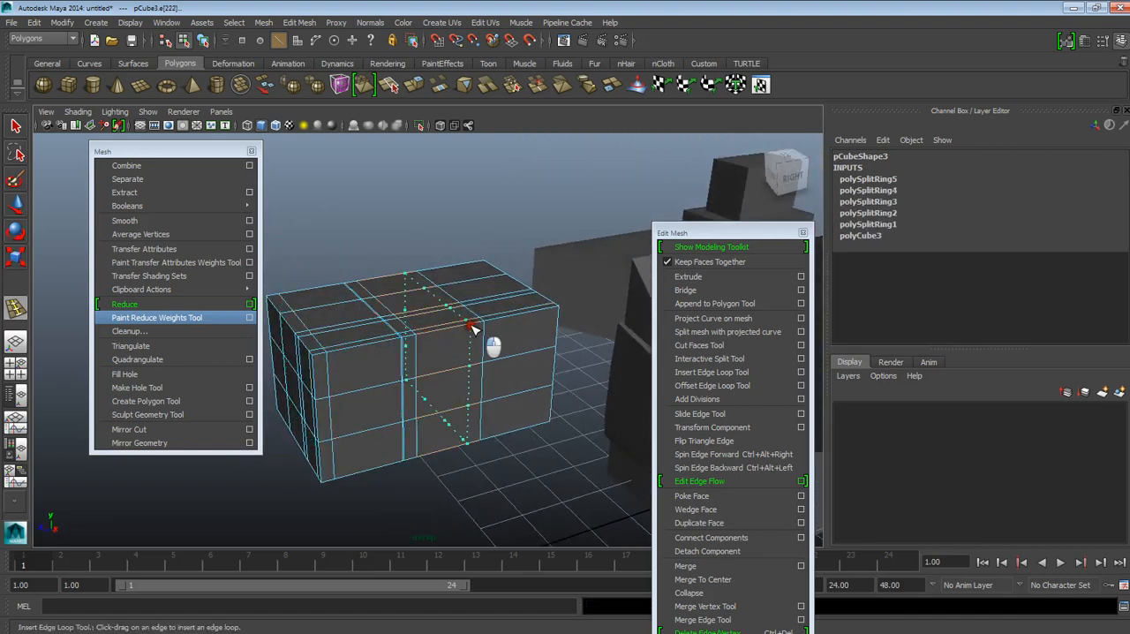
Step: Insert more edge loops across the cube's length and a horizontal loop through its middle row, and return to object mode
{"action": "left_click", "coordinate": [490, 336]}
{"action": "left_click", "coordinate": [501, 318]}
{"action": "left_click", "coordinate": [541, 316]}
{"action": "left_click_drag", "start_coordinate": [482, 383], "coordinate": [507, 360], "text": "alt"}
{"action": "left_click", "coordinate": [501, 353]}
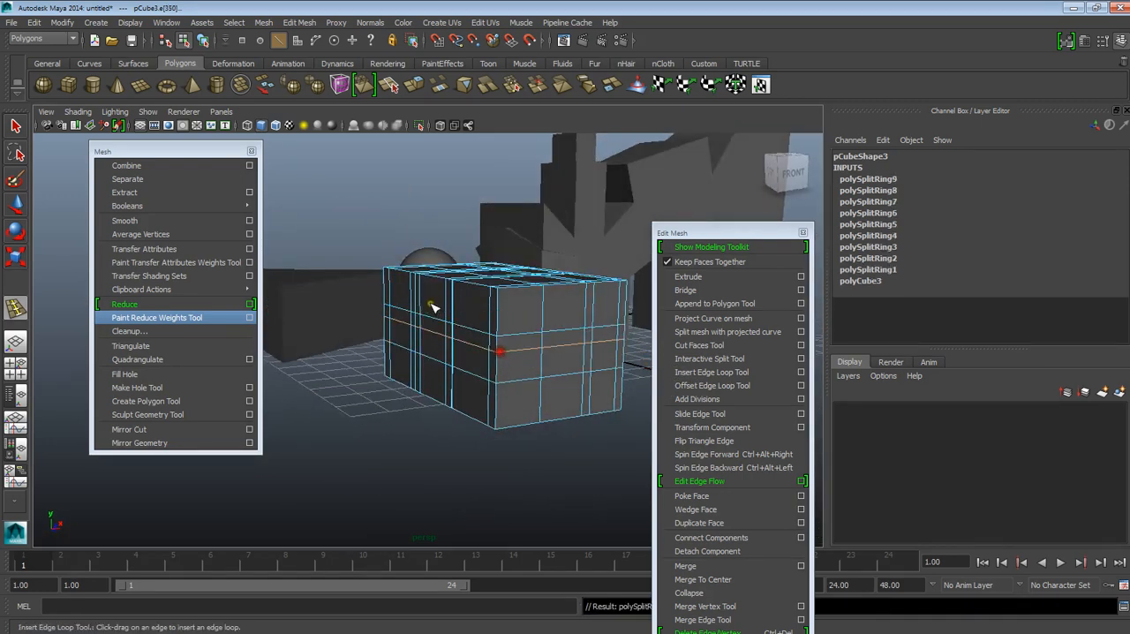
{"action": "key", "text": "w"}
{"action": "right_click_drag", "start_coordinate": [473, 311], "coordinate": [497, 301]}
{"action": "scroll", "coordinate": [491, 318], "scroll_direction": "down", "scroll_amount": 6}
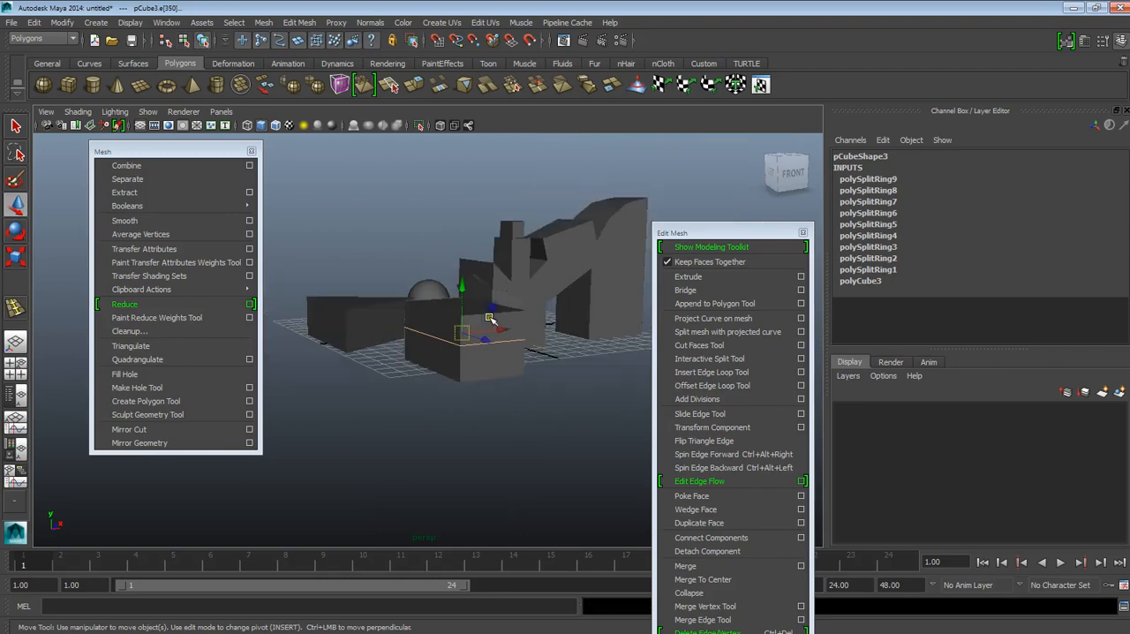
{"action": "left_click", "coordinate": [491, 320]}
Step: Move the Edit Mesh window higher and select the combined tower-and-wedge mesh
{"action": "left_click_drag", "start_coordinate": [610, 367], "coordinate": [503, 413], "text": "alt"}
{"action": "left_click_drag", "start_coordinate": [707, 213], "coordinate": [706, 113]}
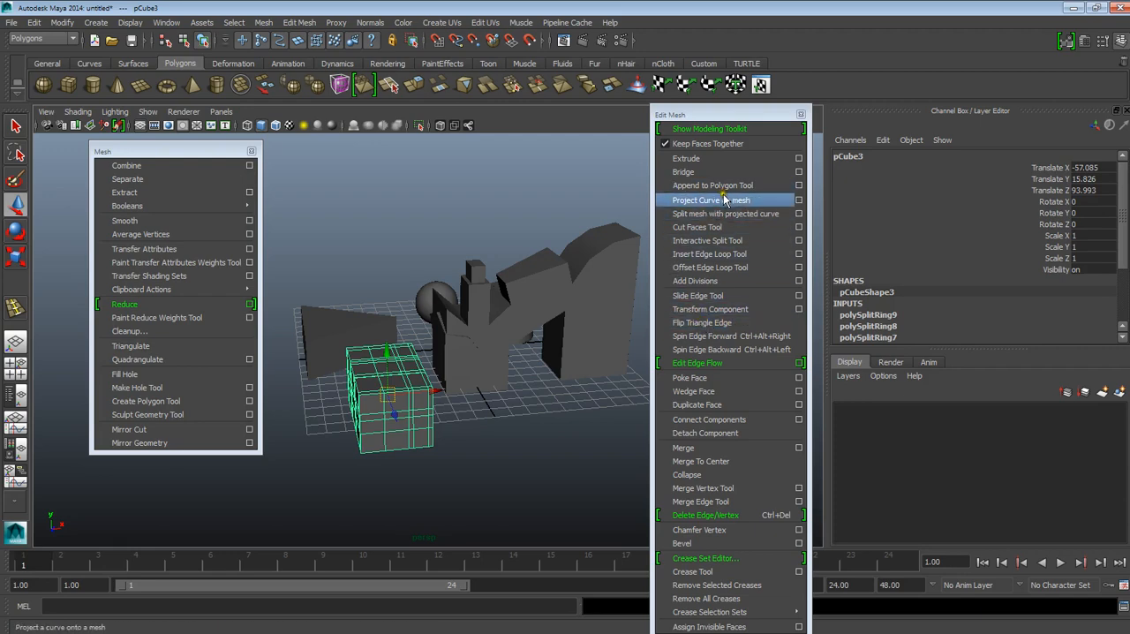
{"action": "left_click_drag", "start_coordinate": [618, 322], "coordinate": [530, 358], "text": "alt"}
{"action": "left_click", "coordinate": [530, 359]}
{"action": "left_click_drag", "start_coordinate": [504, 418], "coordinate": [463, 313], "text": "alt"}
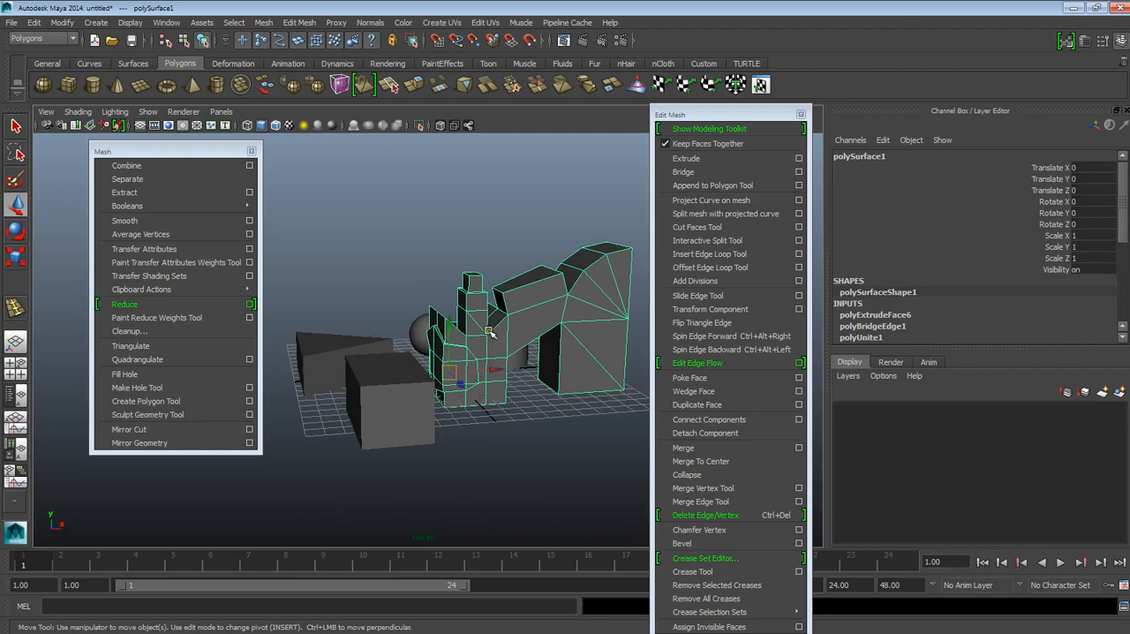
Step: Compare the cube with the inserted edge loops and the combined tower-and-wedge mesh, examining both from several angles
{"action": "scroll", "coordinate": [479, 369], "scroll_direction": "up", "scroll_amount": 4}
{"action": "middle_click_drag", "start_coordinate": [506, 371], "coordinate": [506, 323], "text": "alt"}
{"action": "left_click_drag", "start_coordinate": [507, 323], "coordinate": [508, 364], "text": "alt"}
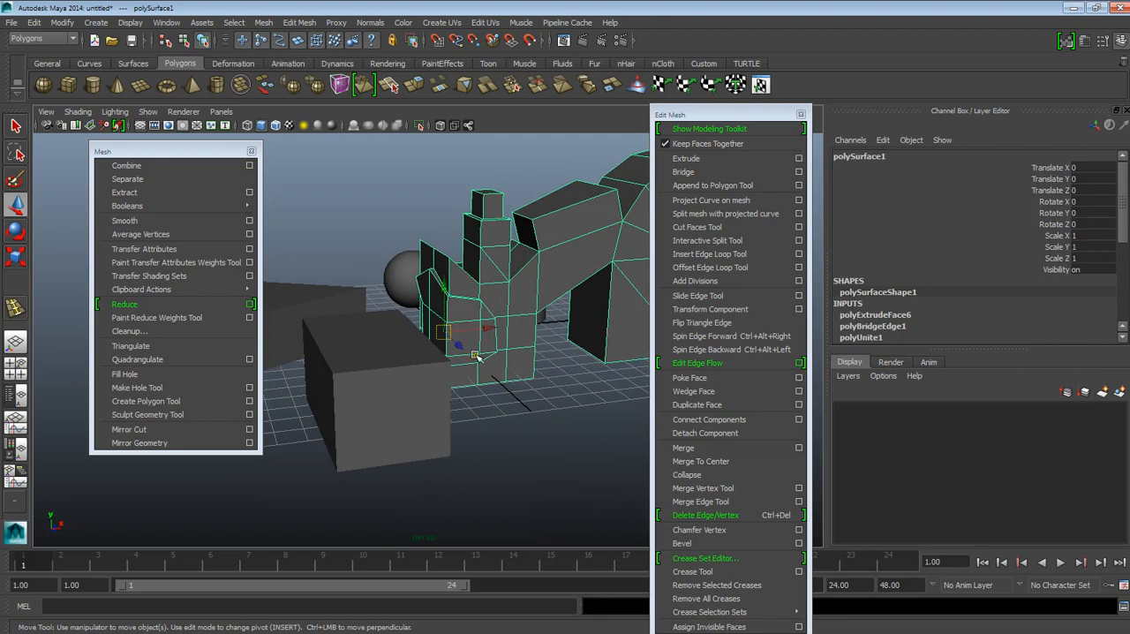
{"action": "left_click", "coordinate": [447, 380]}
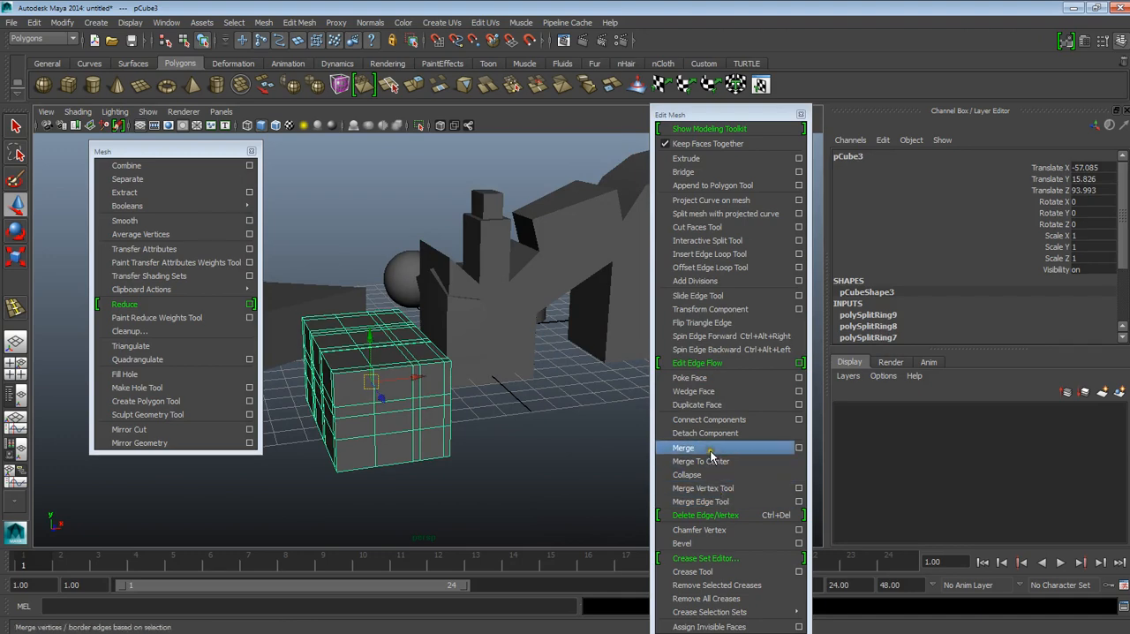
{"action": "scroll", "coordinate": [547, 330], "scroll_direction": "up", "scroll_amount": 3}
{"action": "middle_click_drag", "start_coordinate": [548, 330], "coordinate": [473, 353], "text": "alt"}
{"action": "left_click_drag", "start_coordinate": [553, 311], "coordinate": [475, 332], "text": "alt"}
{"action": "left_click", "coordinate": [521, 318]}
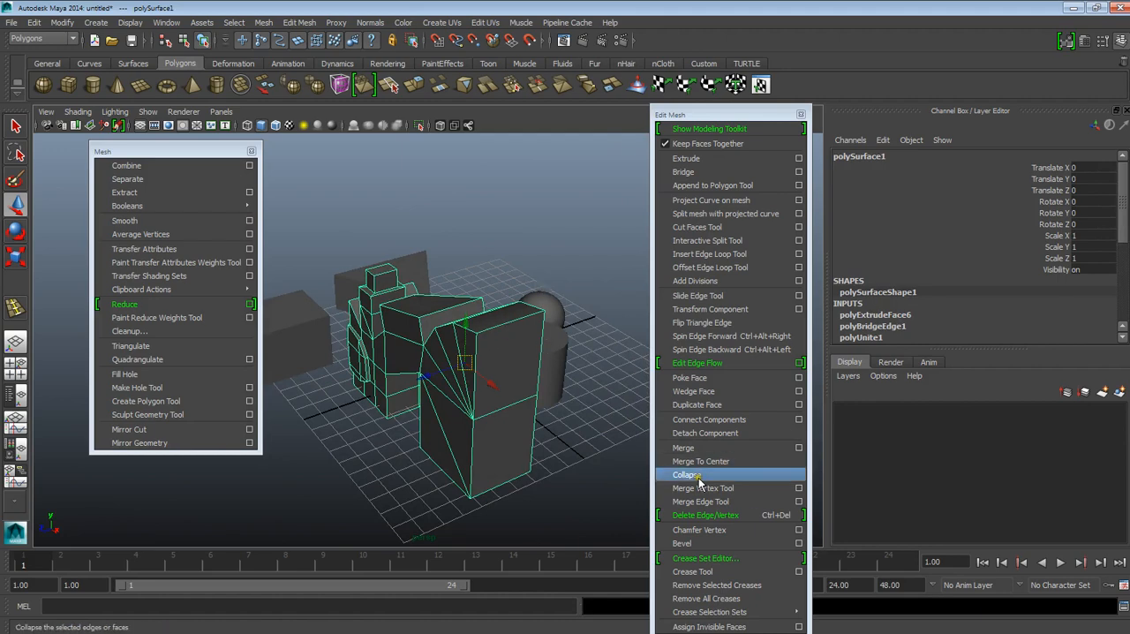
{"action": "mouse_move", "coordinate": [544, 447]}
{"action": "left_mouse_down", "text": "alt"}
{"action": "mouse_move", "coordinate": [559, 449]}
{"action": "mouse_move", "coordinate": [547, 431]}
{"action": "left_mouse_up", "text": "alt"}
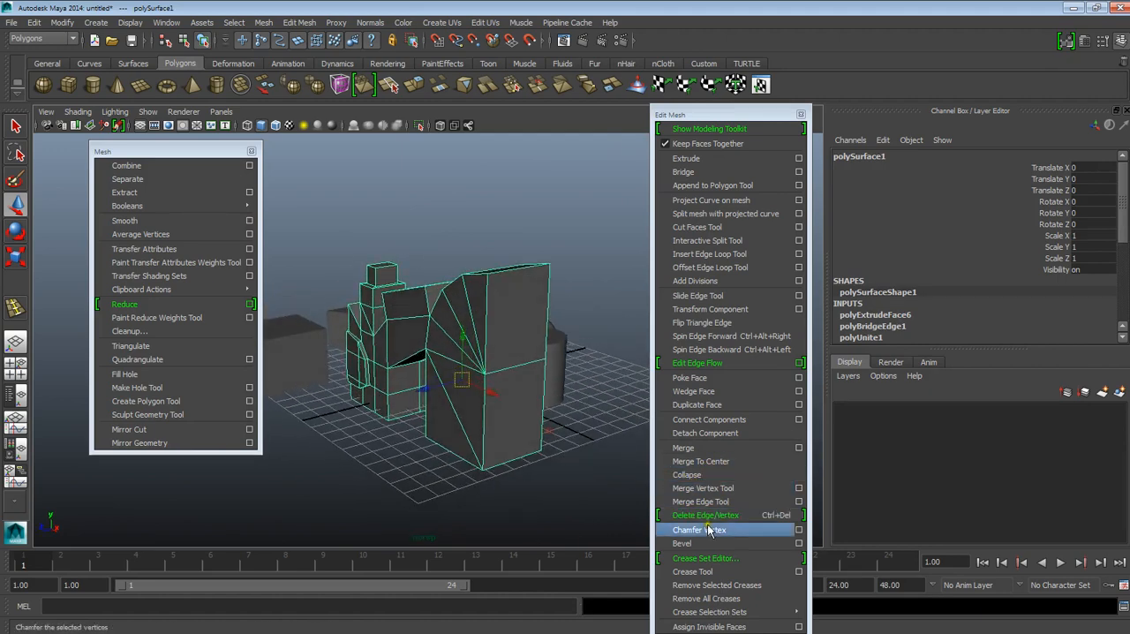
{"action": "middle_click_drag", "start_coordinate": [431, 434], "coordinate": [519, 437], "text": "alt"}
{"action": "left_click_drag", "start_coordinate": [519, 437], "coordinate": [397, 339], "text": "alt"}
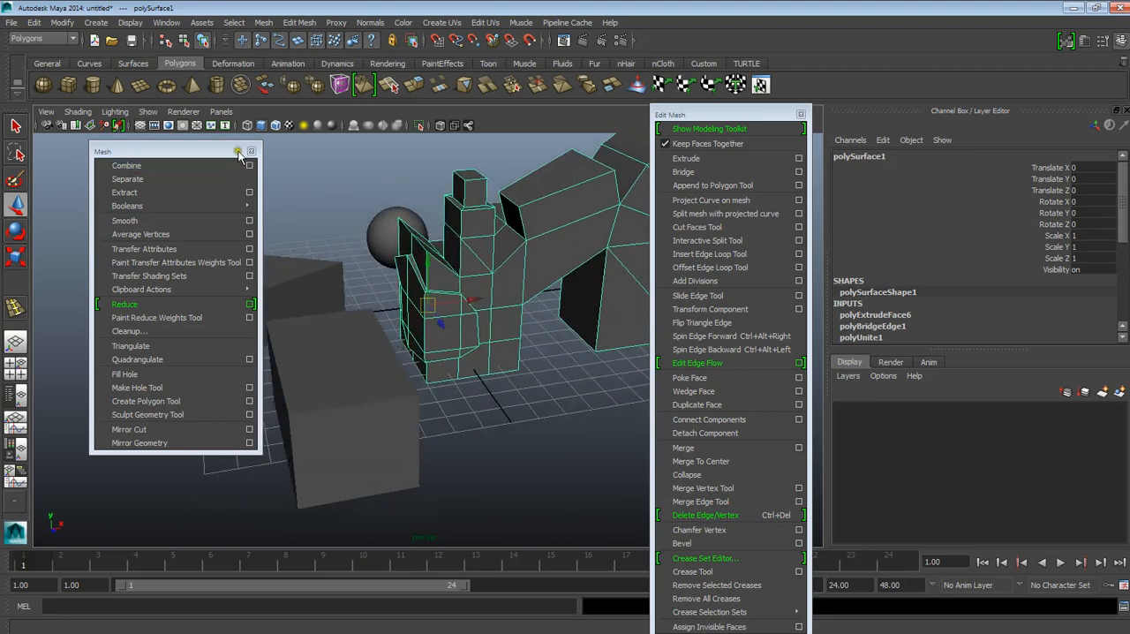
Step: Create a new polygon cube on the free area in front of the combined mesh
{"action": "left_click", "coordinate": [68, 84]}
{"action": "left_click_drag", "start_coordinate": [497, 457], "coordinate": [526, 450]}
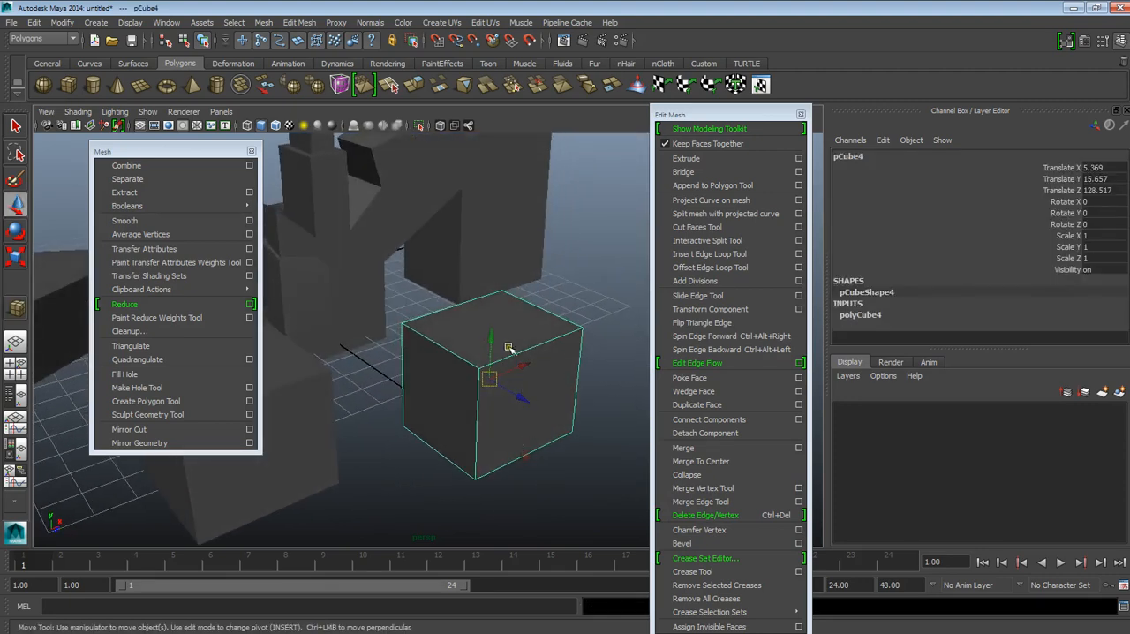
{"action": "left_click_drag", "start_coordinate": [569, 416], "coordinate": [428, 364], "text": "alt"}
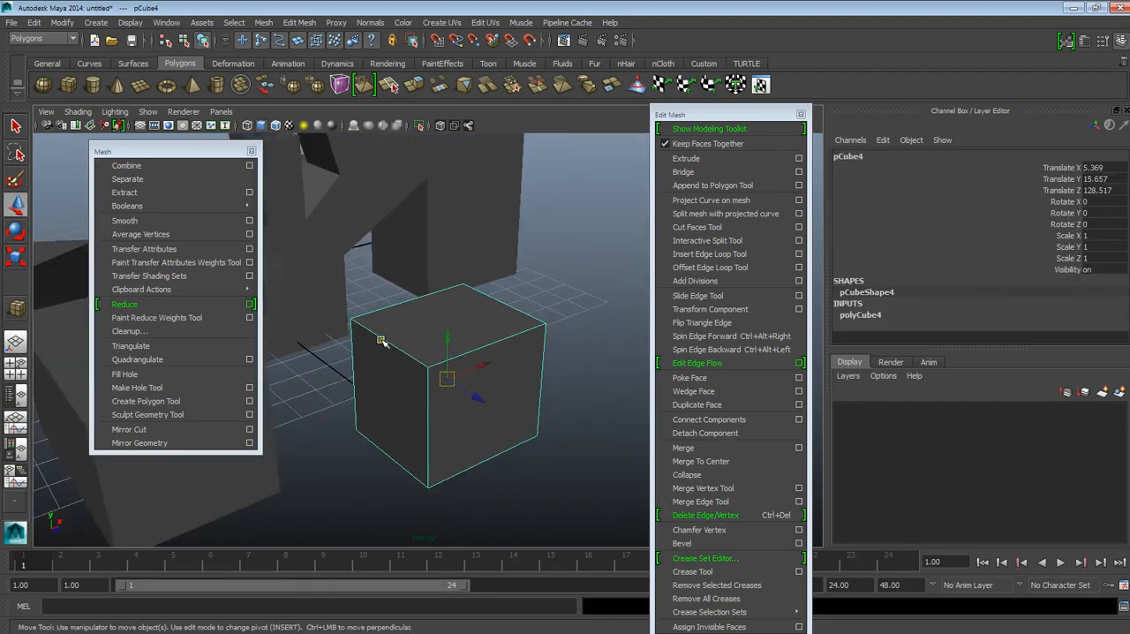
Step: Switch the new cube to face selection, select its top face and apply Bevel to it
{"action": "left_click_drag", "start_coordinate": [484, 361], "coordinate": [572, 404], "text": "alt"}
{"action": "mouse_move", "coordinate": [572, 404]}
{"action": "right_mouse_down", "text": "alt"}
{"action": "mouse_move", "coordinate": [566, 390]}
{"action": "mouse_move", "coordinate": [563, 401]}
{"action": "right_mouse_up", "text": "alt"}
{"action": "left_click_drag", "start_coordinate": [563, 400], "coordinate": [532, 371], "text": "alt"}
{"action": "middle_click_drag", "start_coordinate": [551, 378], "coordinate": [513, 397], "text": "alt"}
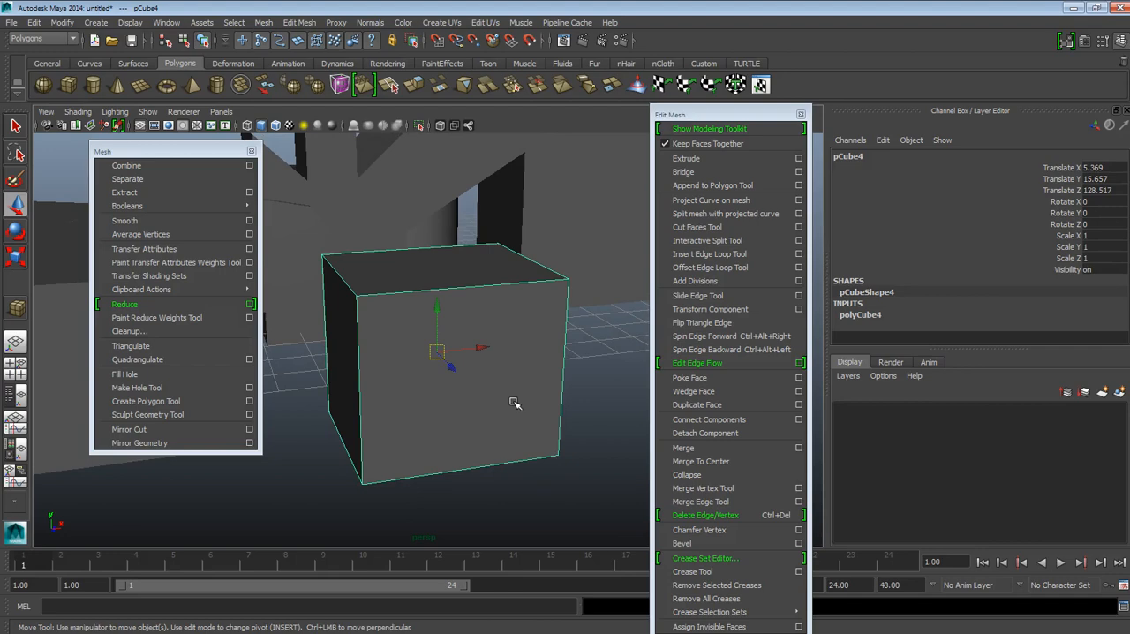
{"action": "left_click_drag", "start_coordinate": [510, 300], "coordinate": [522, 379], "text": "alt"}
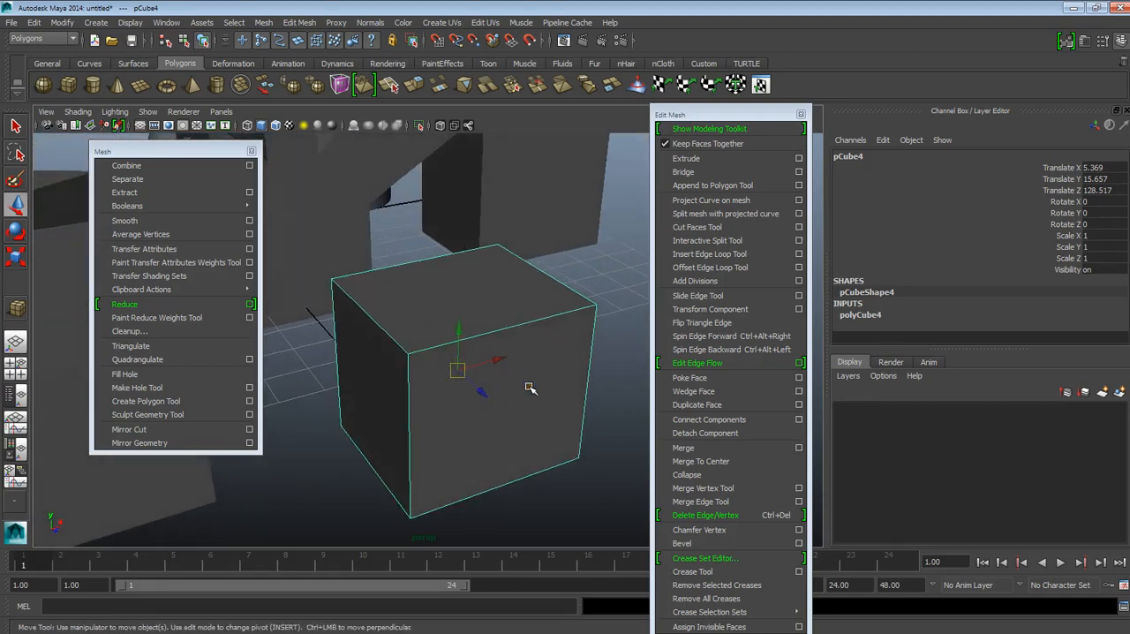
{"action": "left_click_drag", "start_coordinate": [438, 366], "coordinate": [535, 398], "text": "alt"}
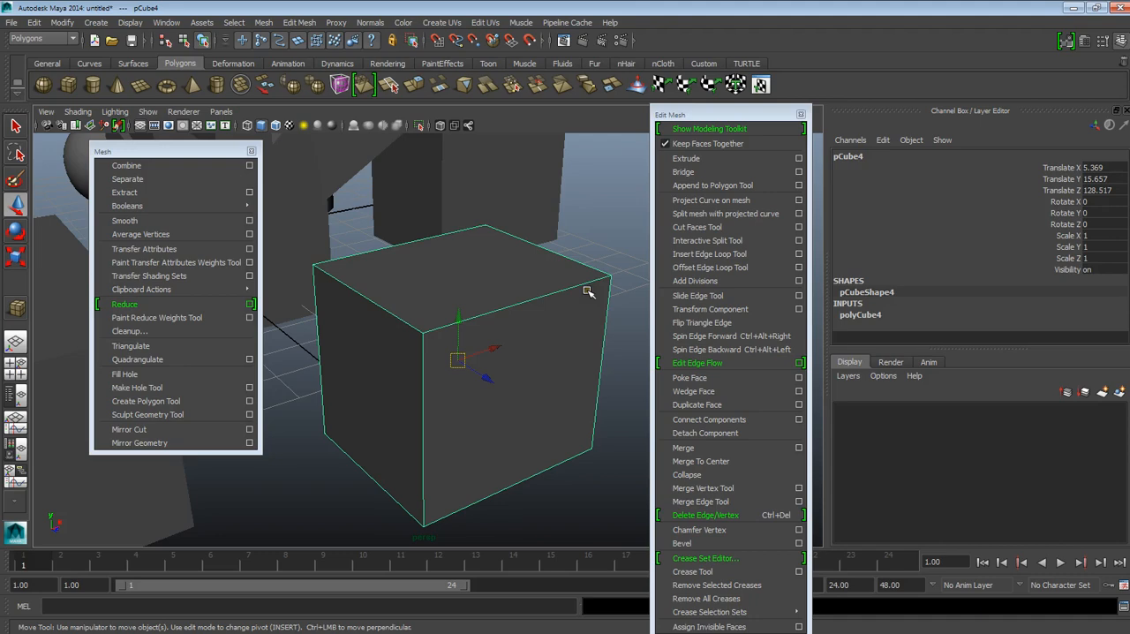
{"action": "mouse_move", "coordinate": [594, 358]}
{"action": "left_mouse_down", "text": "alt"}
{"action": "mouse_move", "coordinate": [585, 340]}
{"action": "mouse_move", "coordinate": [608, 341]}
{"action": "mouse_move", "coordinate": [601, 360]}
{"action": "left_mouse_up", "text": "alt"}
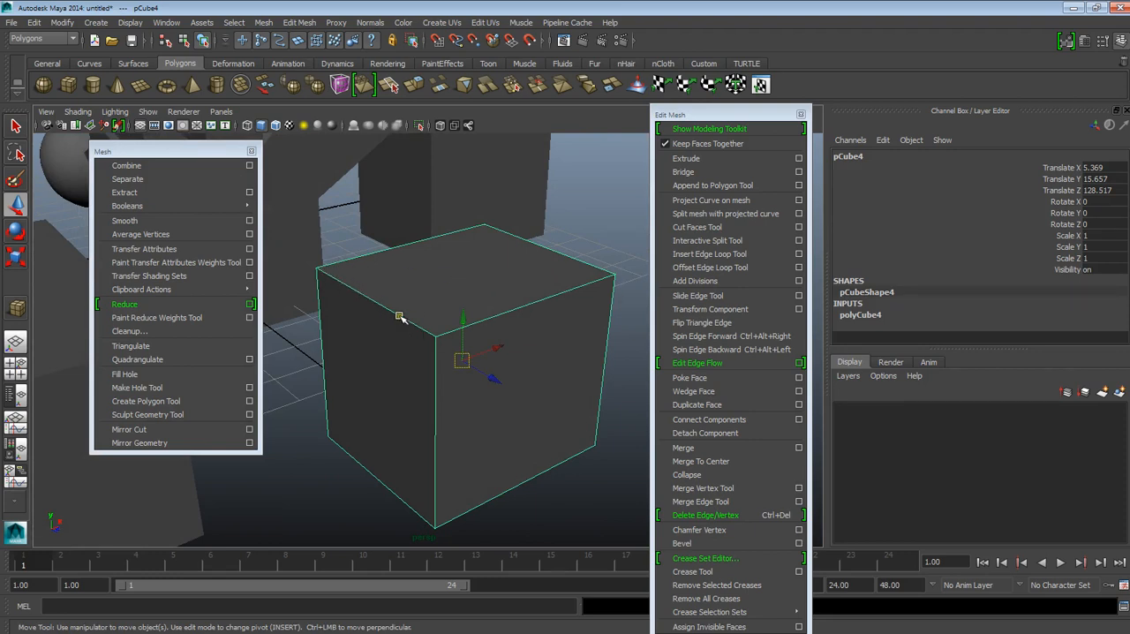
{"action": "right_click_drag", "start_coordinate": [490, 274], "coordinate": [492, 323]}
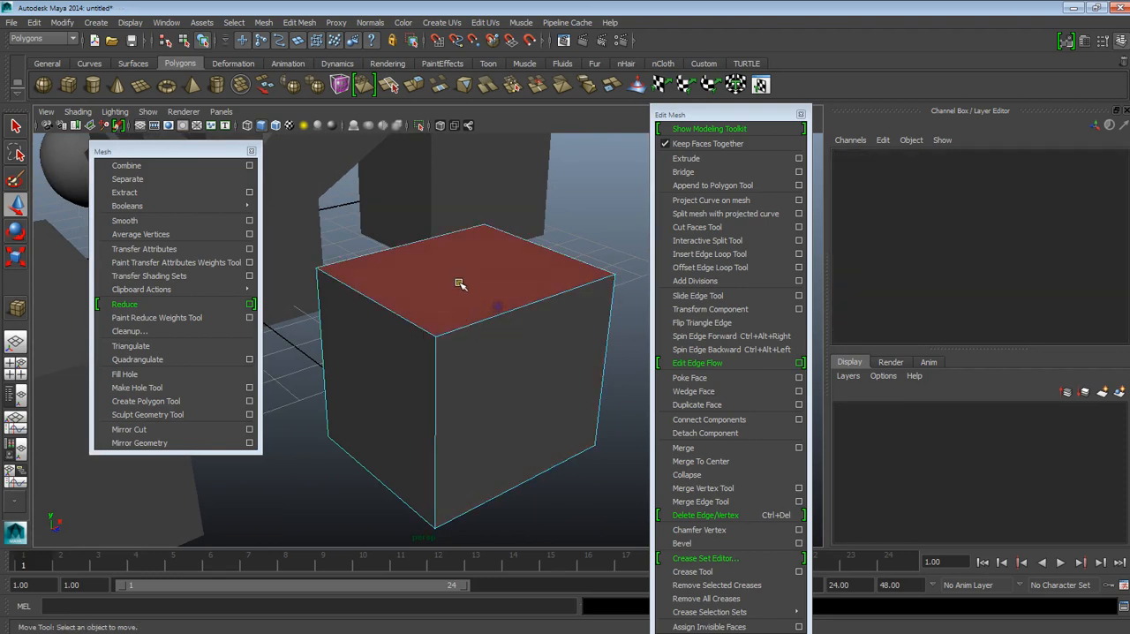
{"action": "left_click", "coordinate": [459, 285]}
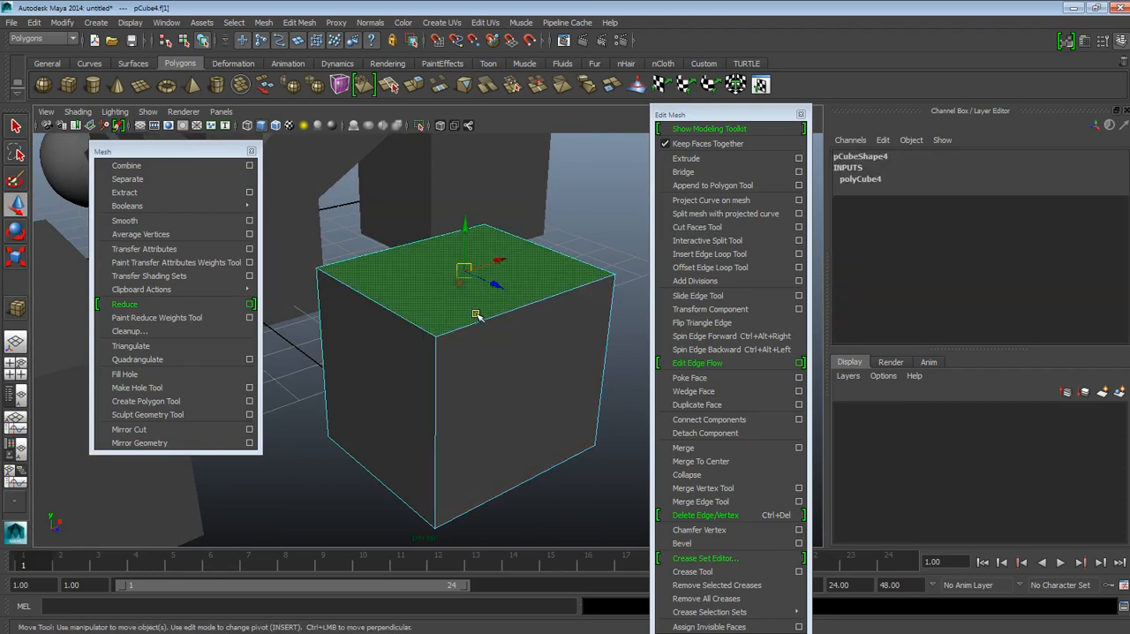
{"action": "left_click", "coordinate": [728, 543]}
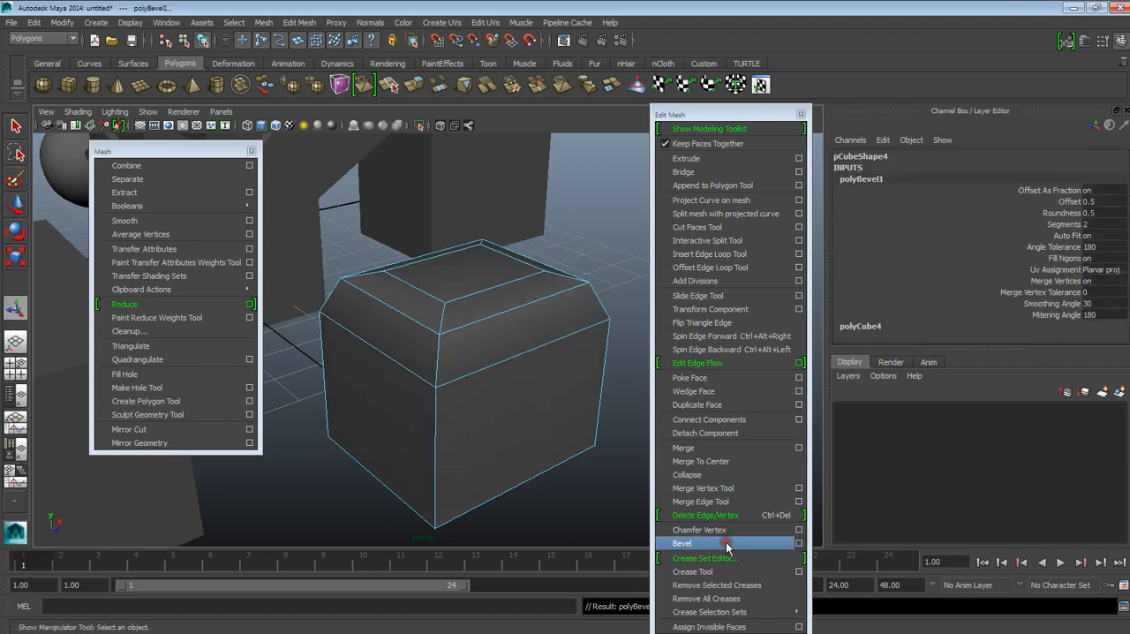
Step: Return the bevelled cube to object mode, select it, and move the Edit Mesh window lower, clear of the cube
{"action": "left_click_drag", "start_coordinate": [501, 318], "coordinate": [527, 321], "text": "alt"}
{"action": "right_click_drag", "start_coordinate": [547, 282], "coordinate": [570, 277]}
{"action": "left_click", "coordinate": [544, 288]}
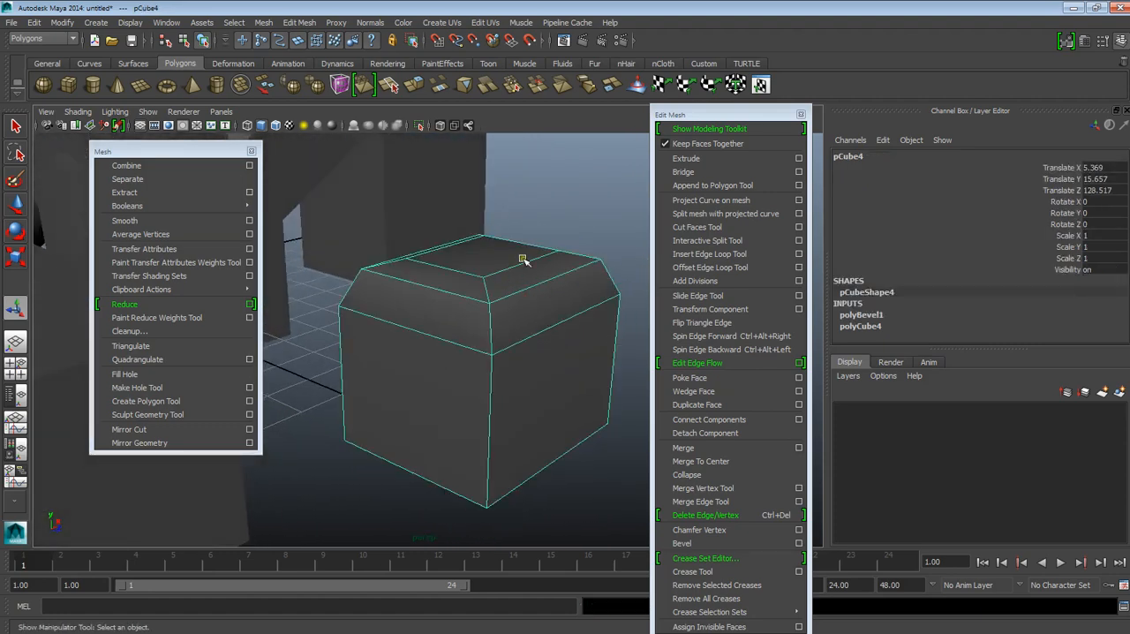
{"action": "left_click_drag", "start_coordinate": [533, 287], "coordinate": [542, 336], "text": "alt"}
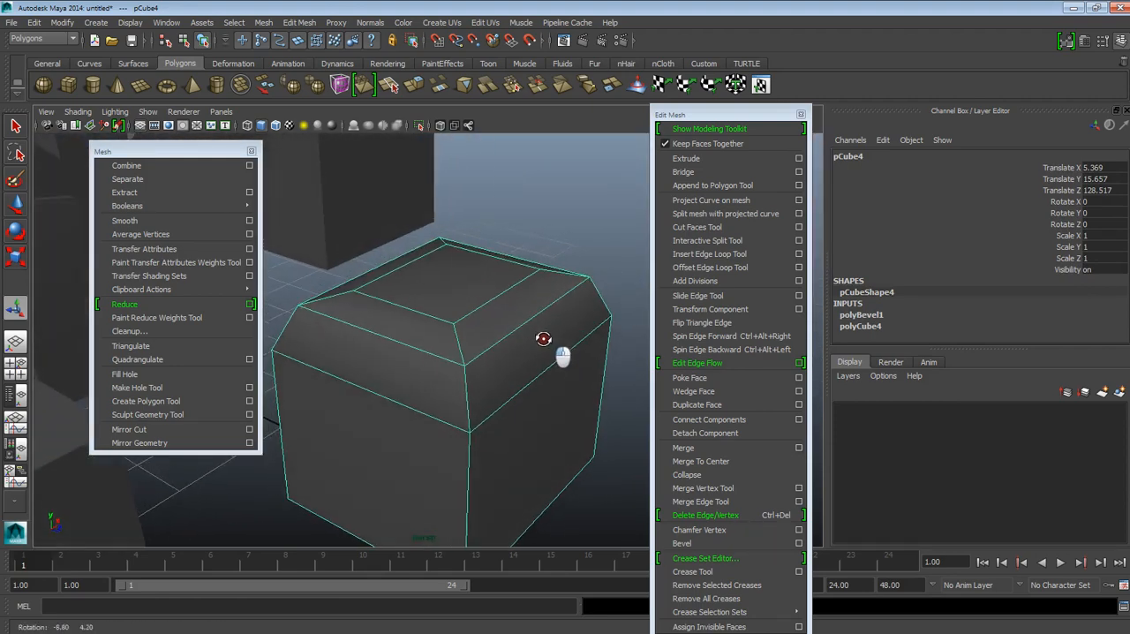
{"action": "left_click_drag", "start_coordinate": [709, 113], "coordinate": [691, 417]}
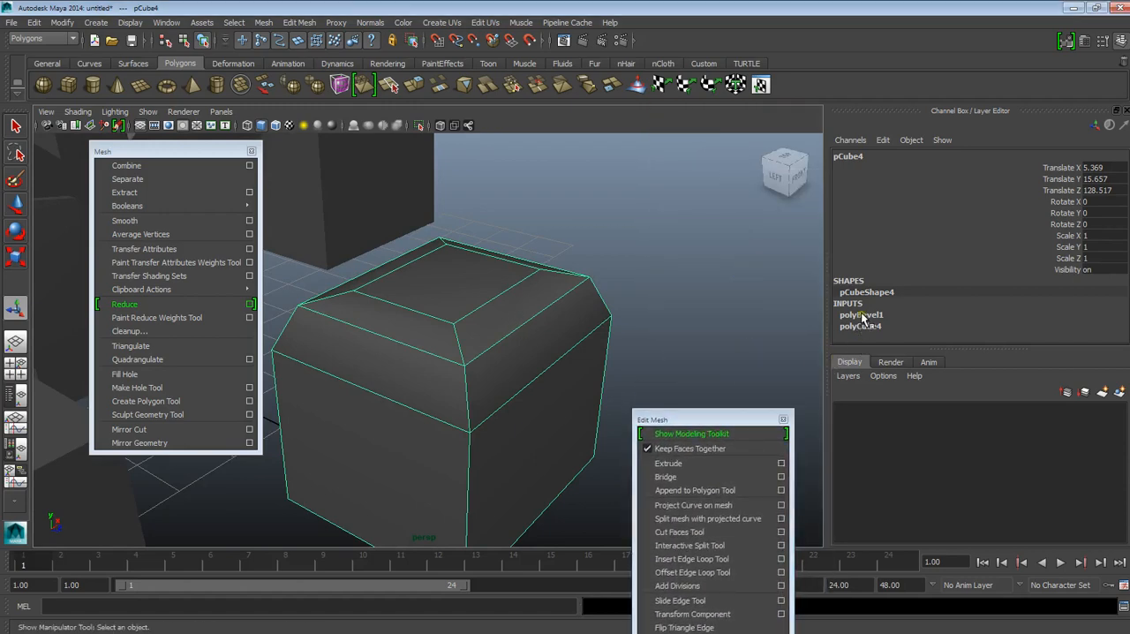
Step: Review the combined mesh's list of construction history inputs, and reselect the bevelled cube
{"action": "scroll", "coordinate": [575, 296], "scroll_direction": "down", "scroll_amount": 5}
{"action": "left_click_drag", "start_coordinate": [426, 262], "coordinate": [447, 226], "text": "alt"}
{"action": "left_click", "coordinate": [450, 236]}
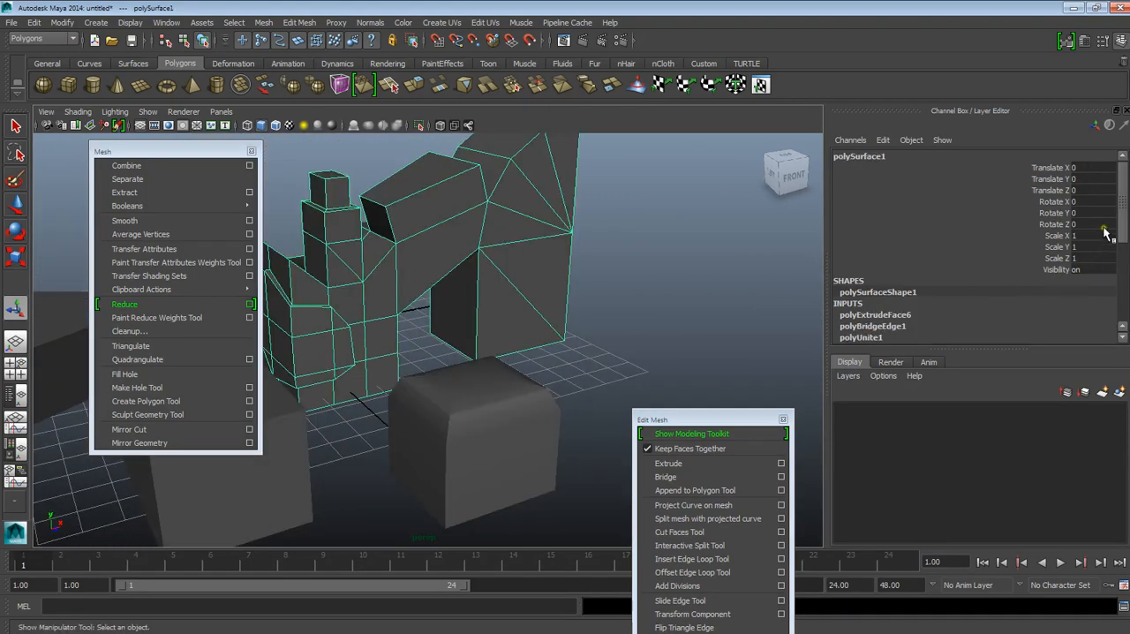
{"action": "scroll", "coordinate": [1021, 269], "scroll_direction": "down", "scroll_amount": 3}
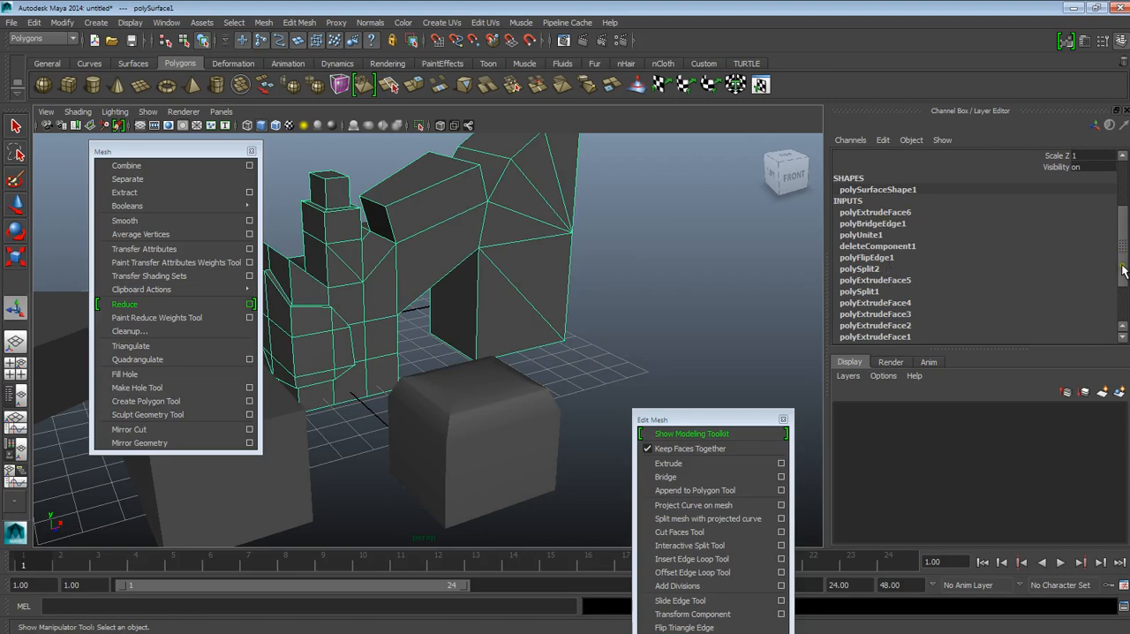
{"action": "scroll", "coordinate": [1125, 262], "scroll_direction": "up", "scroll_amount": 3}
{"action": "left_click", "coordinate": [531, 408]}
{"action": "scroll", "coordinate": [552, 415], "scroll_direction": "up", "scroll_amount": 3}
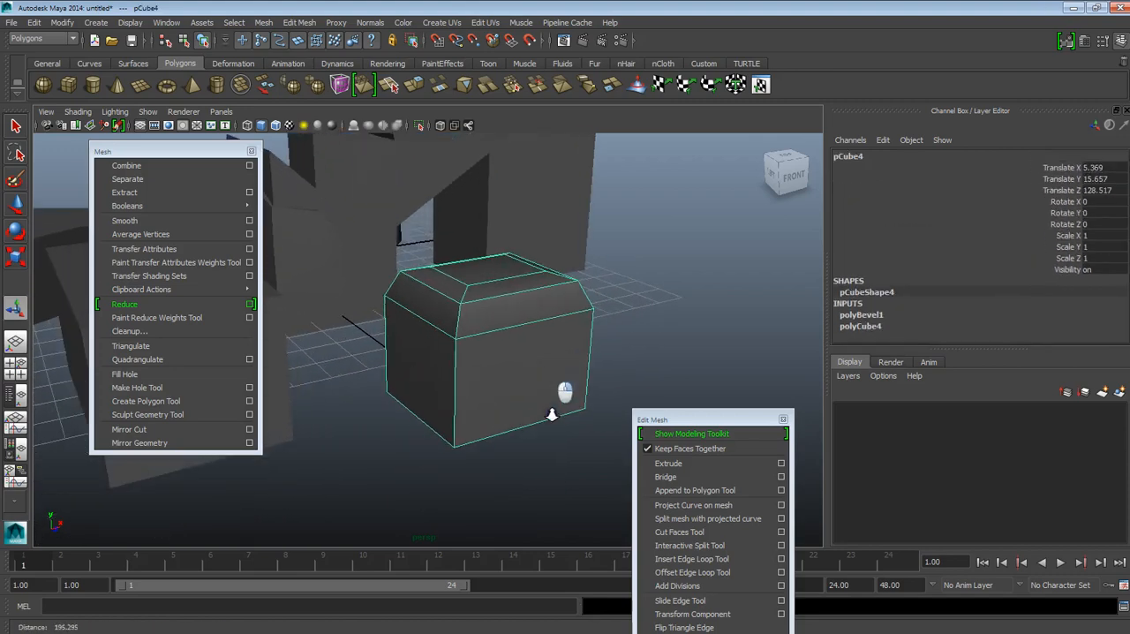
{"action": "scroll", "coordinate": [552, 415], "scroll_direction": "up", "scroll_amount": 2}
Step: Set the cube's polyBevel1 inputs to Roundness -0.5, Offset 0.1 and Segments 3, and deselect the cube
{"action": "left_click", "coordinate": [860, 316]}
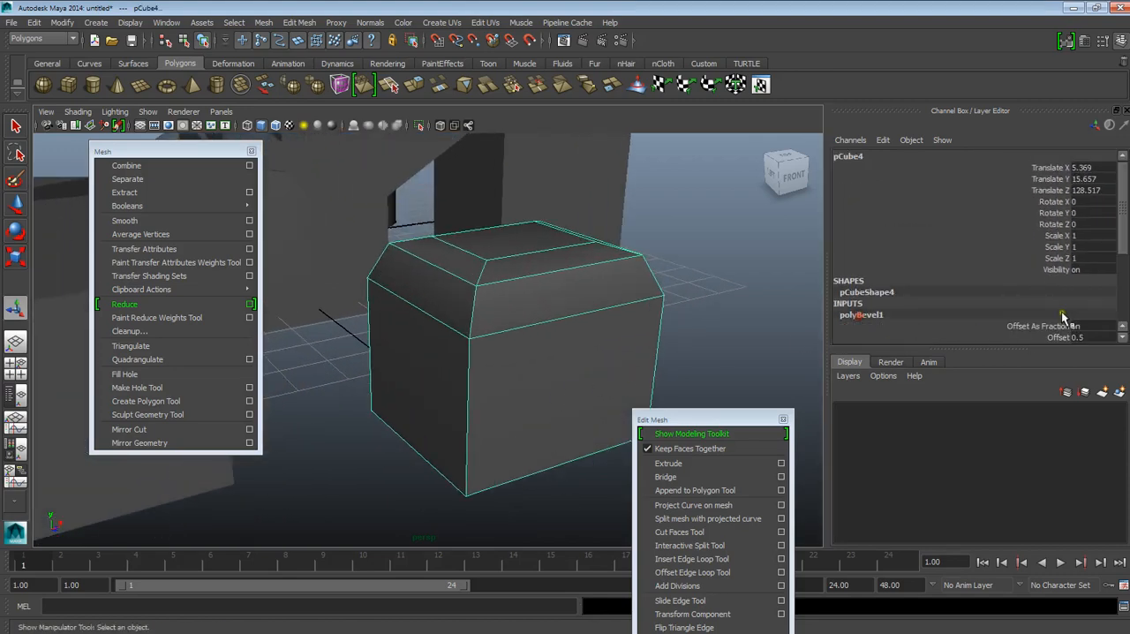
{"action": "left_click_drag", "start_coordinate": [1119, 236], "coordinate": [1124, 289]}
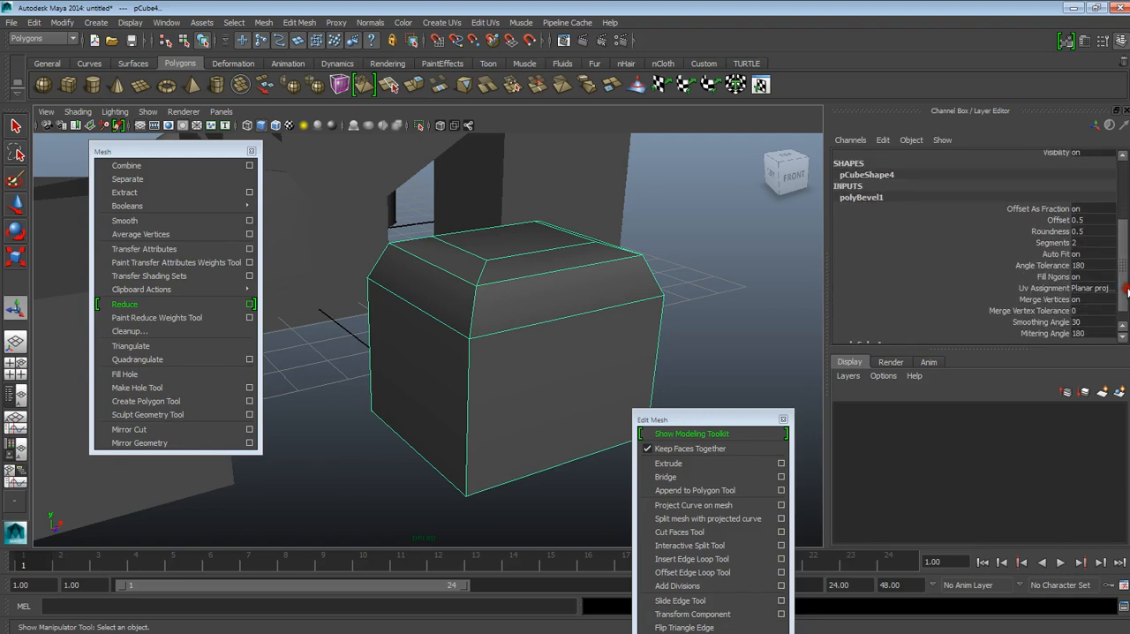
{"action": "left_click", "coordinate": [1048, 232]}
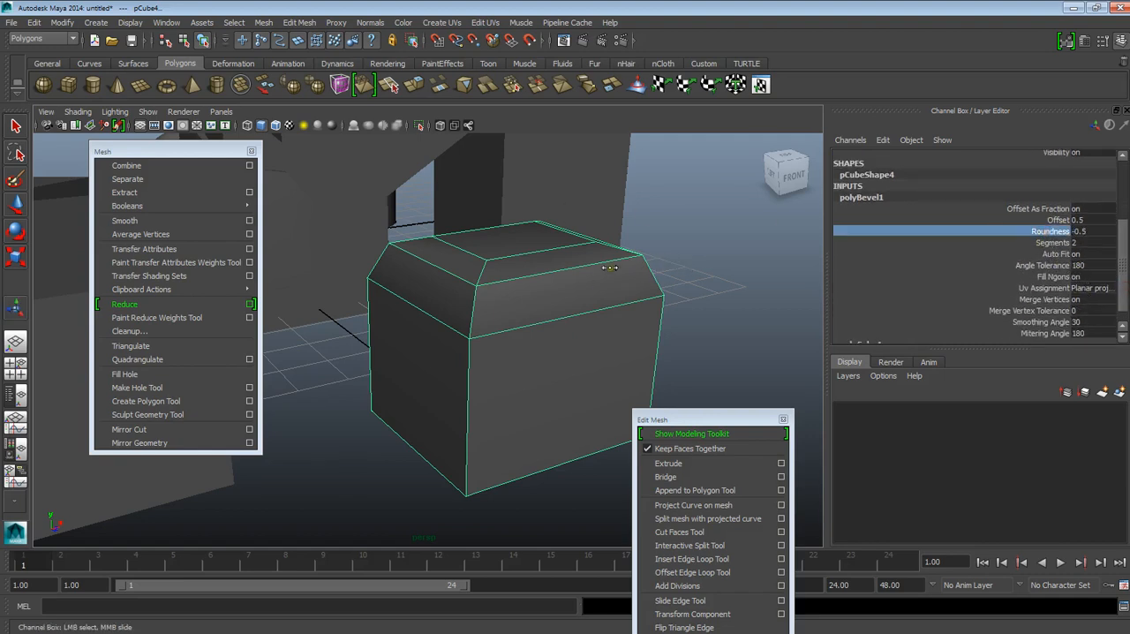
{"action": "left_click", "coordinate": [1050, 220]}
{"action": "middle_click_drag", "start_coordinate": [883, 220], "coordinate": [753, 215]}
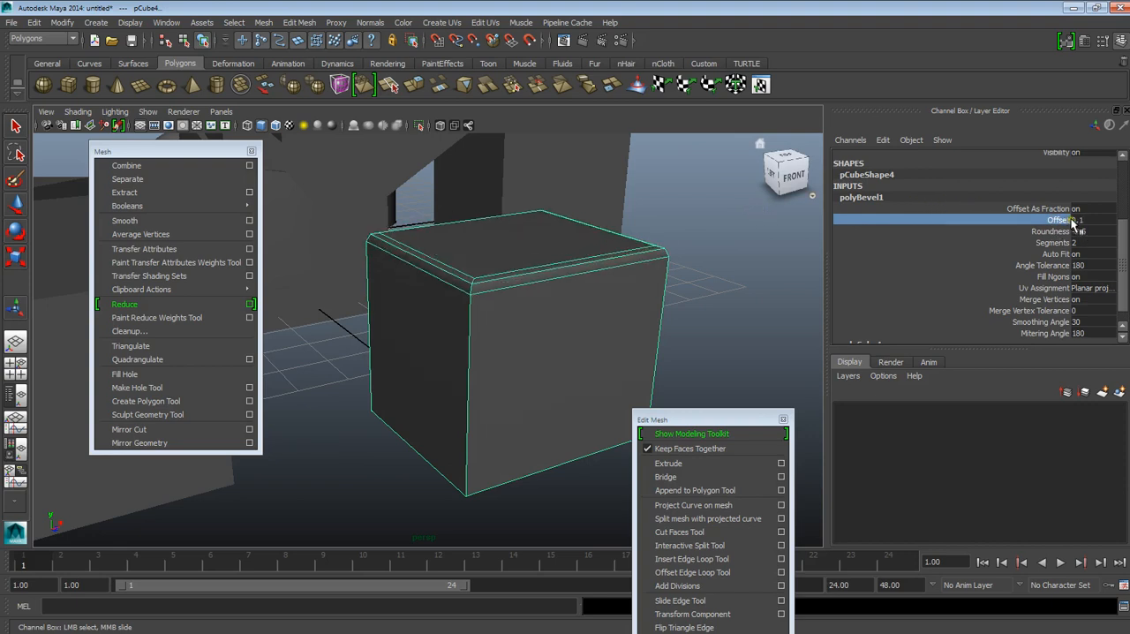
{"action": "left_click", "coordinate": [1059, 244]}
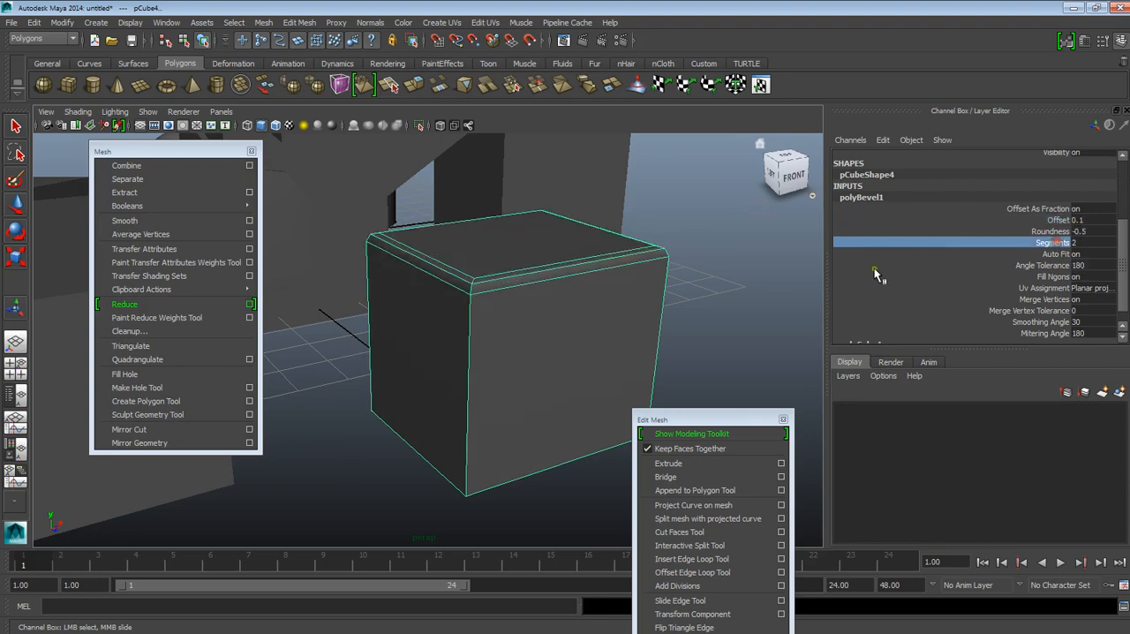
{"action": "left_click", "coordinate": [706, 306]}
Step: Examine the cube's narrowed bevel from above and from the sides, along with the rest of the scene
{"action": "left_click_drag", "start_coordinate": [536, 330], "coordinate": [438, 351], "text": "alt"}
{"action": "middle_click_drag", "start_coordinate": [437, 351], "coordinate": [530, 381], "text": "alt"}
{"action": "left_click_drag", "start_coordinate": [529, 381], "coordinate": [550, 411], "text": "alt"}
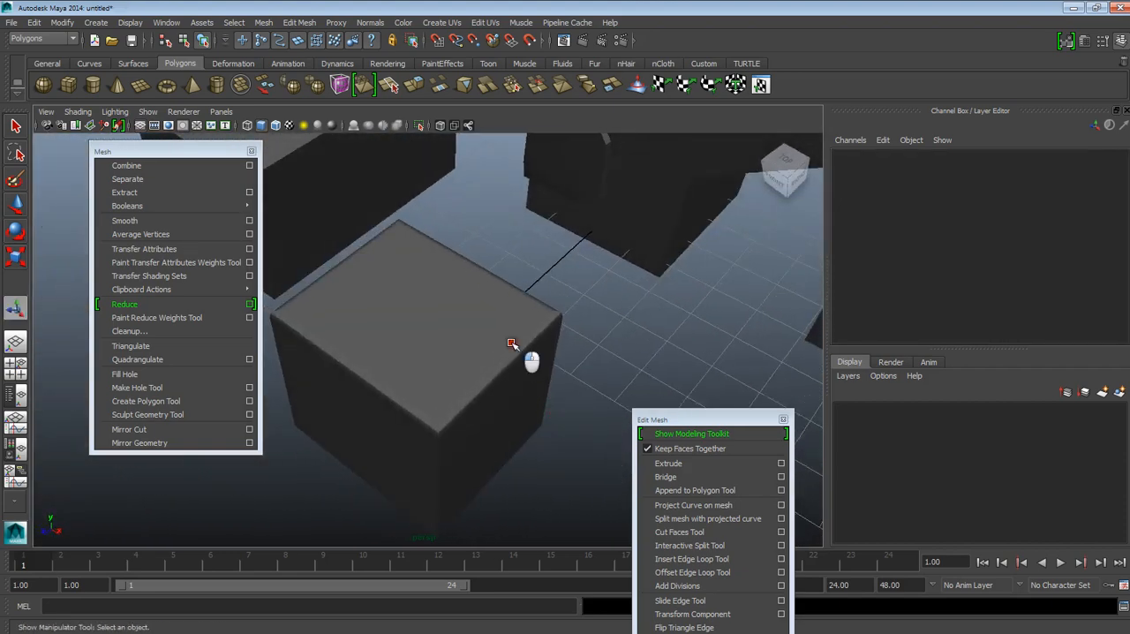
{"action": "left_click", "coordinate": [509, 343]}
{"action": "left_click_drag", "start_coordinate": [499, 375], "coordinate": [562, 373], "text": "alt"}
{"action": "left_click", "coordinate": [666, 344]}
{"action": "middle_click_drag", "start_coordinate": [582, 353], "coordinate": [585, 449], "text": "alt"}
{"action": "right_click_drag", "start_coordinate": [585, 449], "coordinate": [506, 206], "text": "alt"}
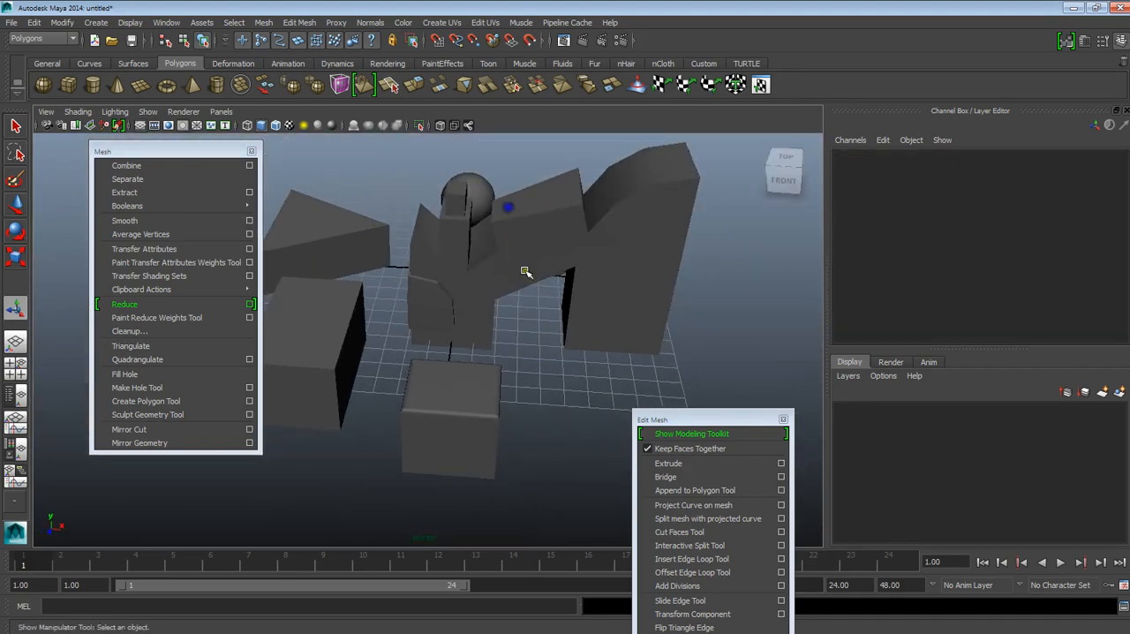
{"action": "left_click_drag", "start_coordinate": [519, 239], "coordinate": [587, 290], "text": "alt"}
{"action": "middle_click_drag", "start_coordinate": [587, 290], "coordinate": [579, 251], "text": "alt"}
{"action": "right_click_drag", "start_coordinate": [579, 256], "coordinate": [613, 330], "text": "alt"}
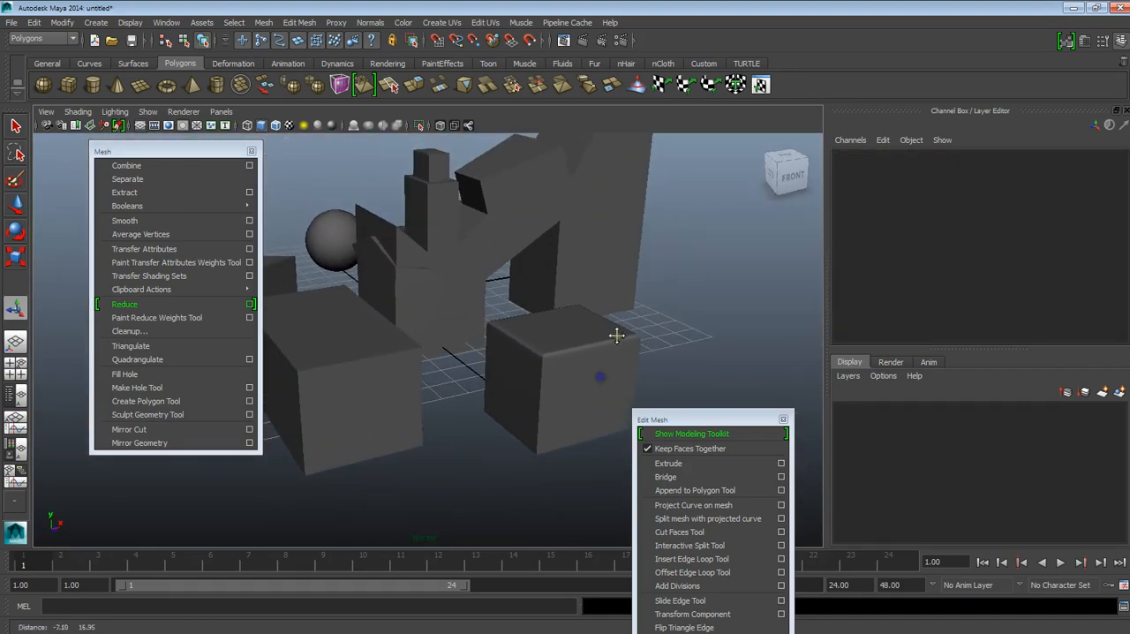
Step: Select the cube with the inserted edge loops and set the Weight of its polySplitRing9 input to 1
{"action": "left_click", "coordinate": [362, 358]}
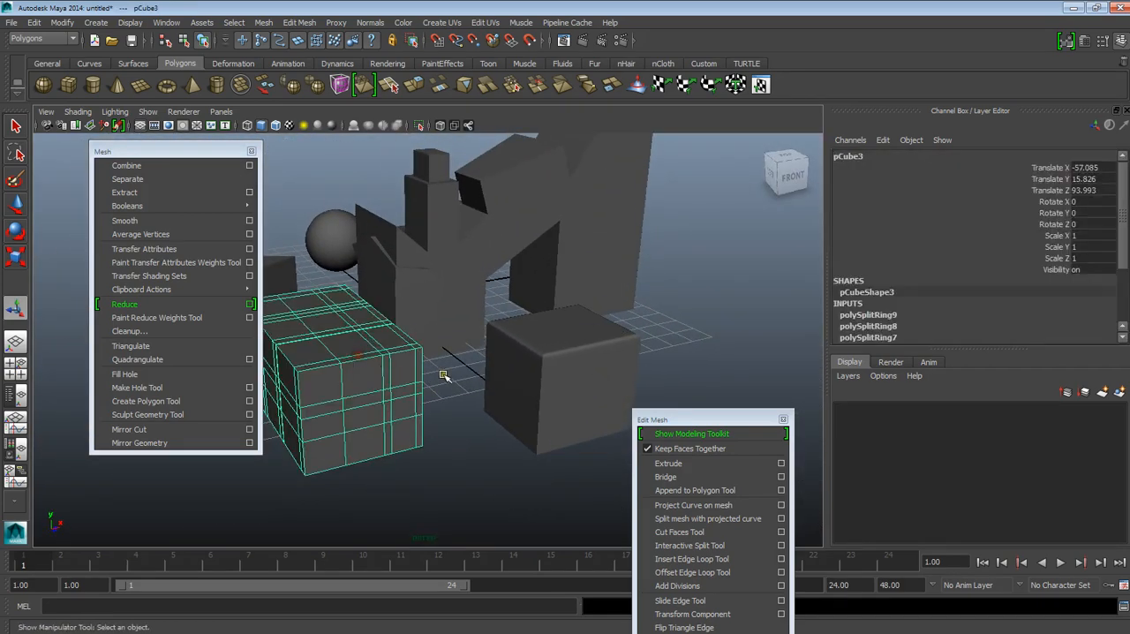
{"action": "left_click", "coordinate": [874, 316]}
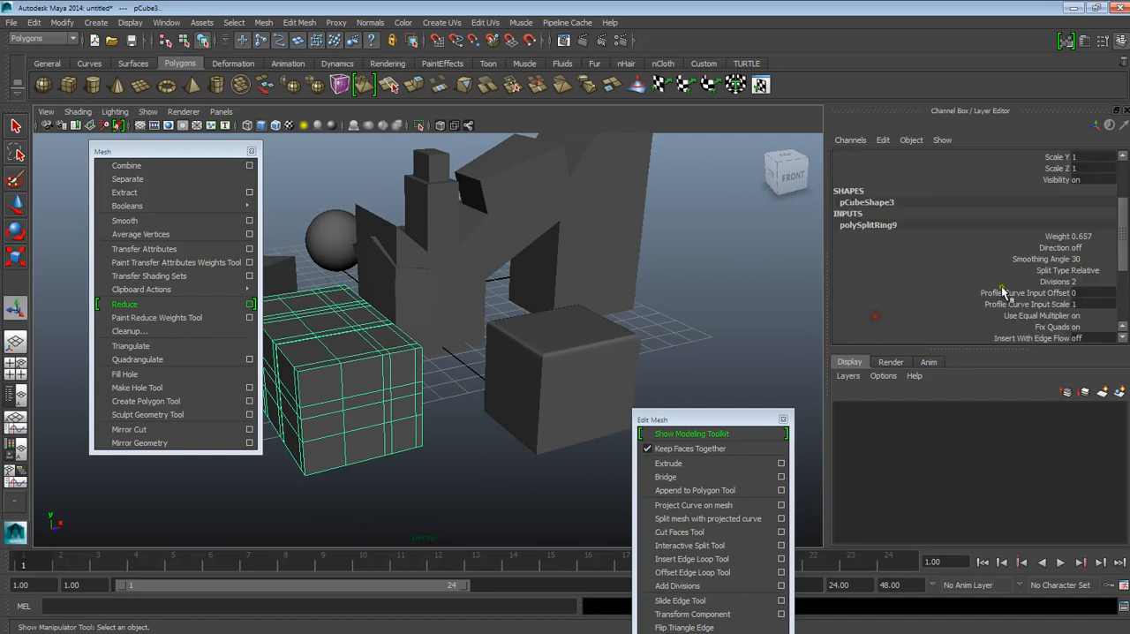
{"action": "left_click", "coordinate": [1056, 237]}
{"action": "mouse_move", "coordinate": [769, 247]}
{"action": "middle_mouse_down"}
{"action": "mouse_move", "coordinate": [734, 238]}
{"action": "mouse_move", "coordinate": [777, 236]}
{"action": "middle_mouse_up"}
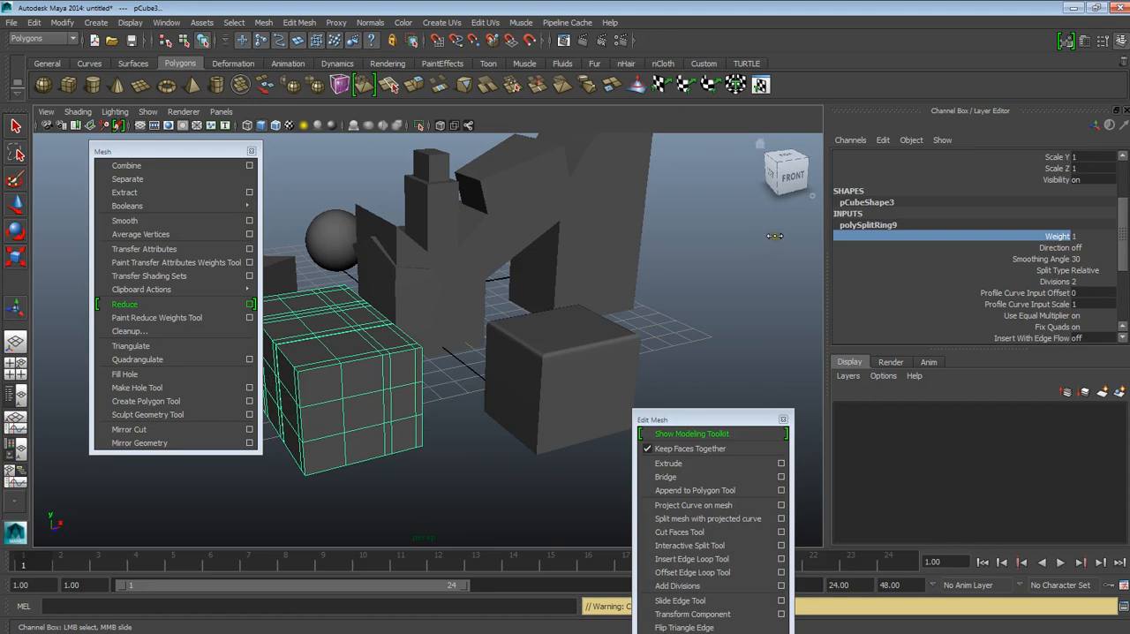
Step: Clear the selection and move the Edit Mesh window higher so its whole command list fits on screen
{"action": "left_click", "coordinate": [709, 379]}
{"action": "left_click_drag", "start_coordinate": [708, 379], "coordinate": [660, 259], "text": "alt"}
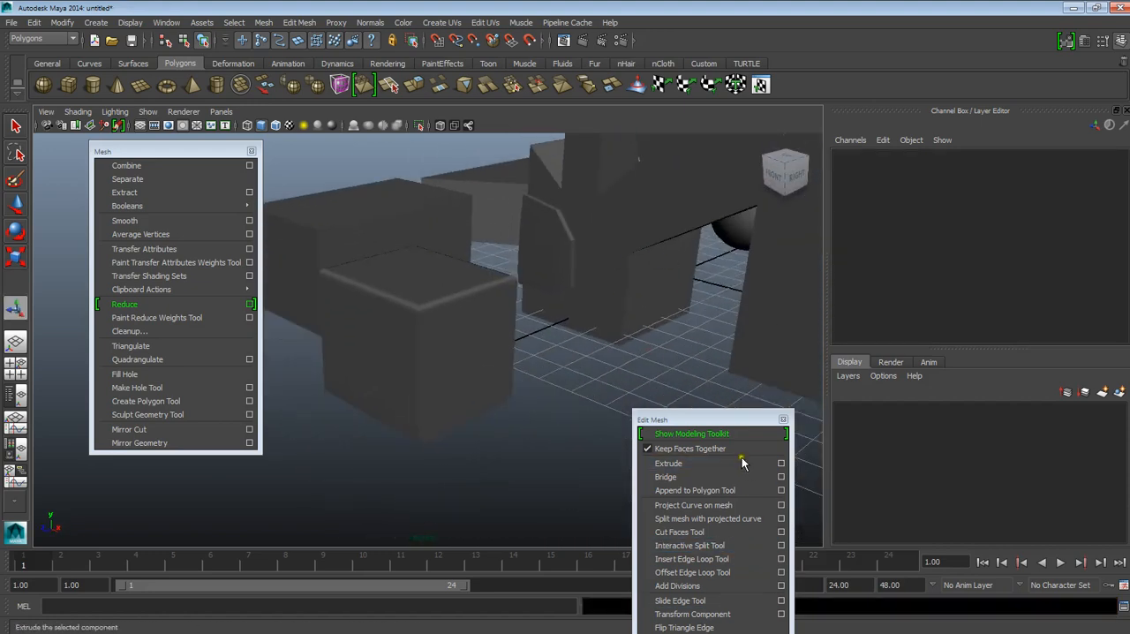
{"action": "left_click_drag", "start_coordinate": [743, 420], "coordinate": [832, 79]}
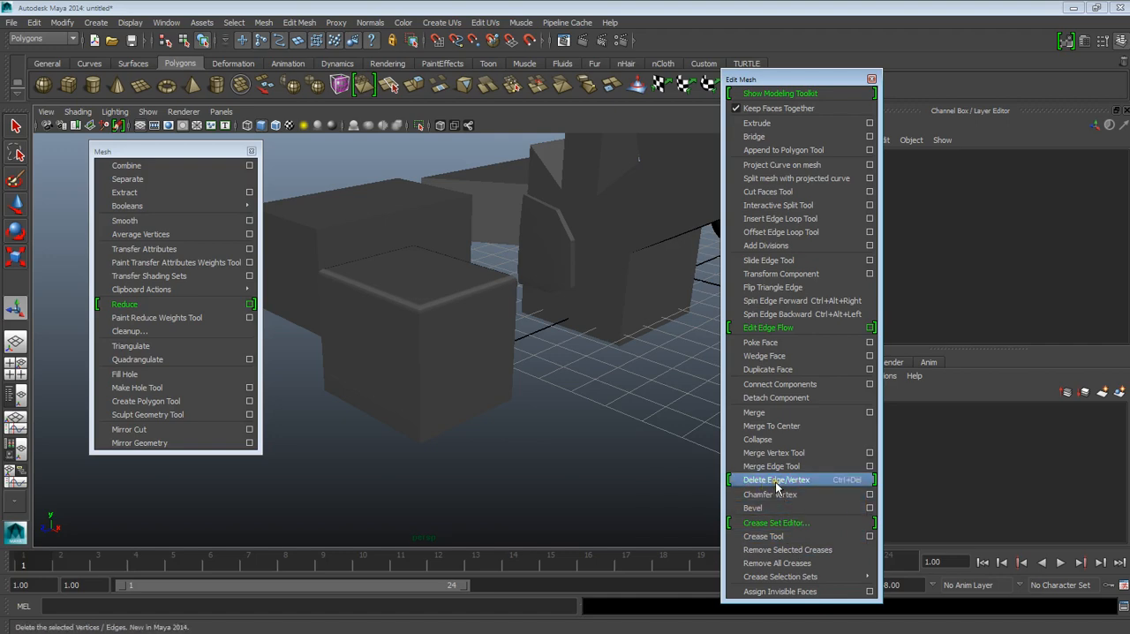
Step: Select the combined tower-and-wedge mesh and inspect its bridge, extrusions and triangulated wedge faces from all sides
{"action": "middle_click_drag", "start_coordinate": [671, 393], "coordinate": [555, 486], "text": "alt"}
{"action": "left_click_drag", "start_coordinate": [562, 481], "coordinate": [483, 499], "text": "alt"}
{"action": "middle_click_drag", "start_coordinate": [483, 499], "coordinate": [526, 385], "text": "alt"}
{"action": "left_click", "coordinate": [512, 361]}
{"action": "left_click_drag", "start_coordinate": [504, 408], "coordinate": [492, 441], "text": "alt"}
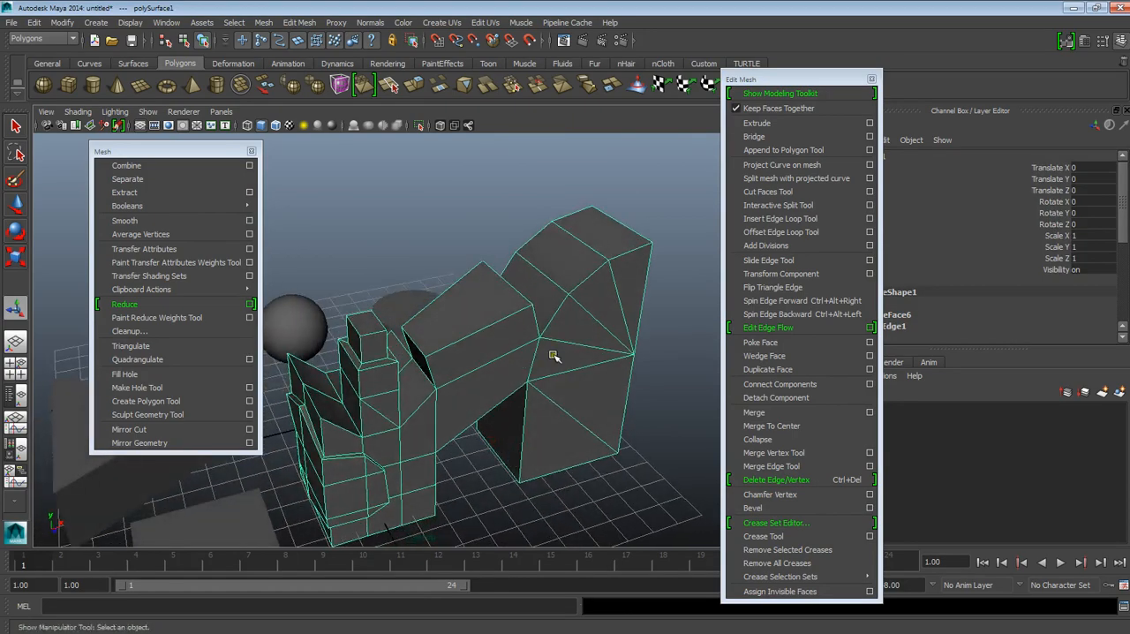
{"action": "left_click_drag", "start_coordinate": [446, 413], "coordinate": [292, 365], "text": "alt"}
{"action": "right_click_drag", "start_coordinate": [326, 379], "coordinate": [522, 462], "text": "alt"}
{"action": "left_click_drag", "start_coordinate": [522, 461], "coordinate": [499, 429], "text": "alt"}
{"action": "middle_click_drag", "start_coordinate": [450, 438], "coordinate": [471, 439], "text": "alt"}
{"action": "left_click_drag", "start_coordinate": [472, 439], "coordinate": [502, 416], "text": "alt"}
{"action": "middle_click_drag", "start_coordinate": [502, 416], "coordinate": [482, 418], "text": "alt"}
{"action": "left_click_drag", "start_coordinate": [483, 419], "coordinate": [421, 295], "text": "alt"}
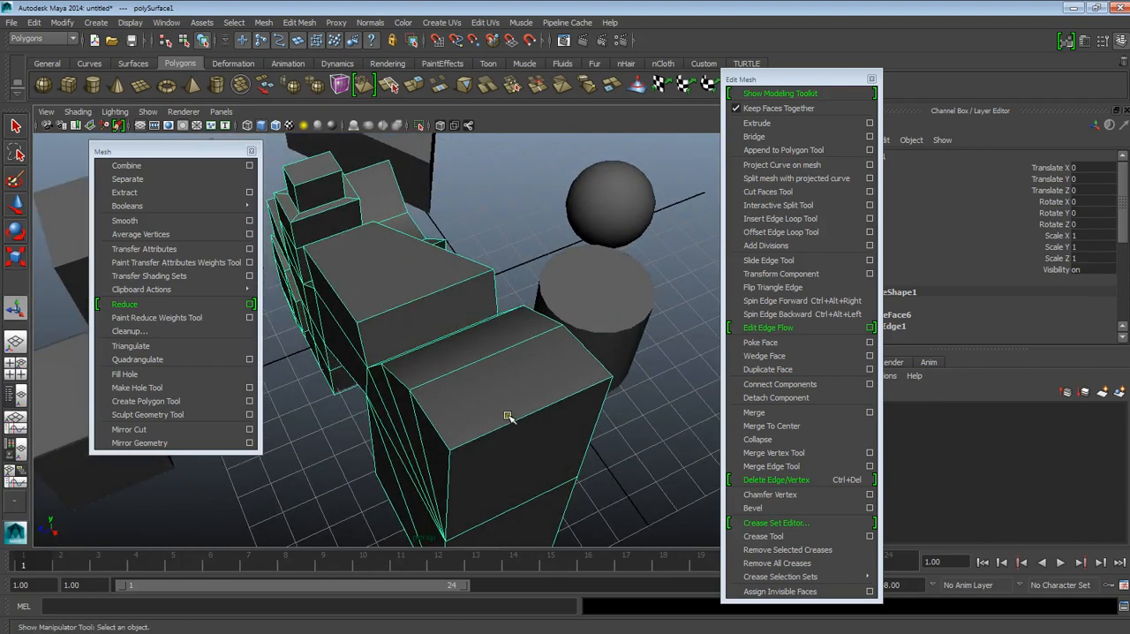
Step: Insert a lengthwise edge loop that runs through the tall block and the bridge of the combined mesh
{"action": "left_click_drag", "start_coordinate": [472, 402], "coordinate": [506, 382], "text": "alt"}
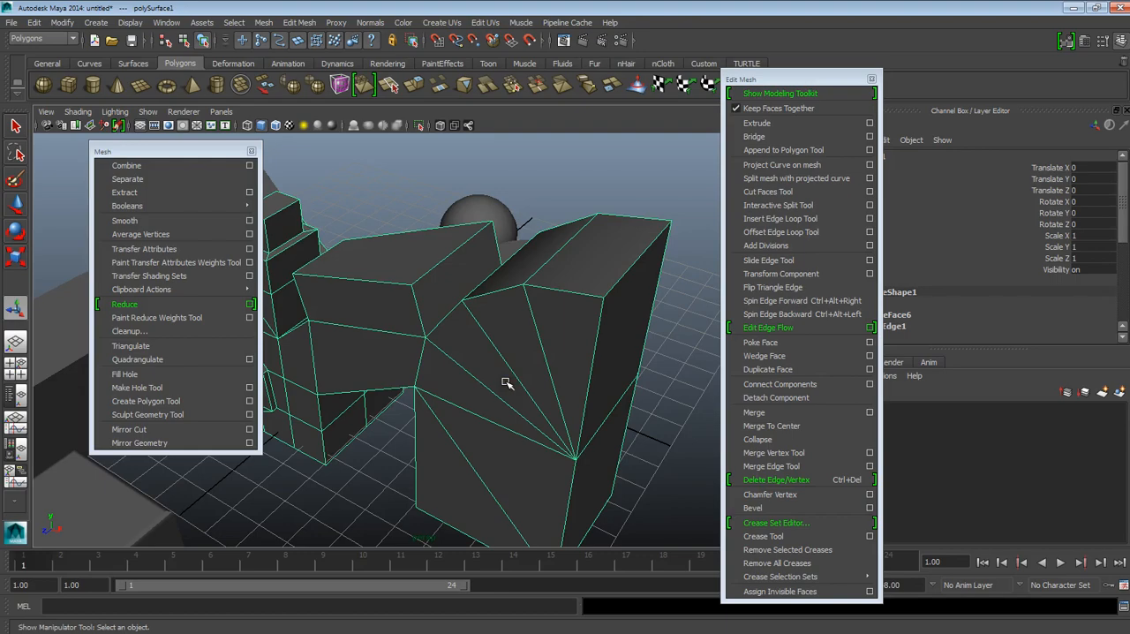
{"action": "left_click_drag", "start_coordinate": [507, 381], "coordinate": [444, 419], "text": "alt"}
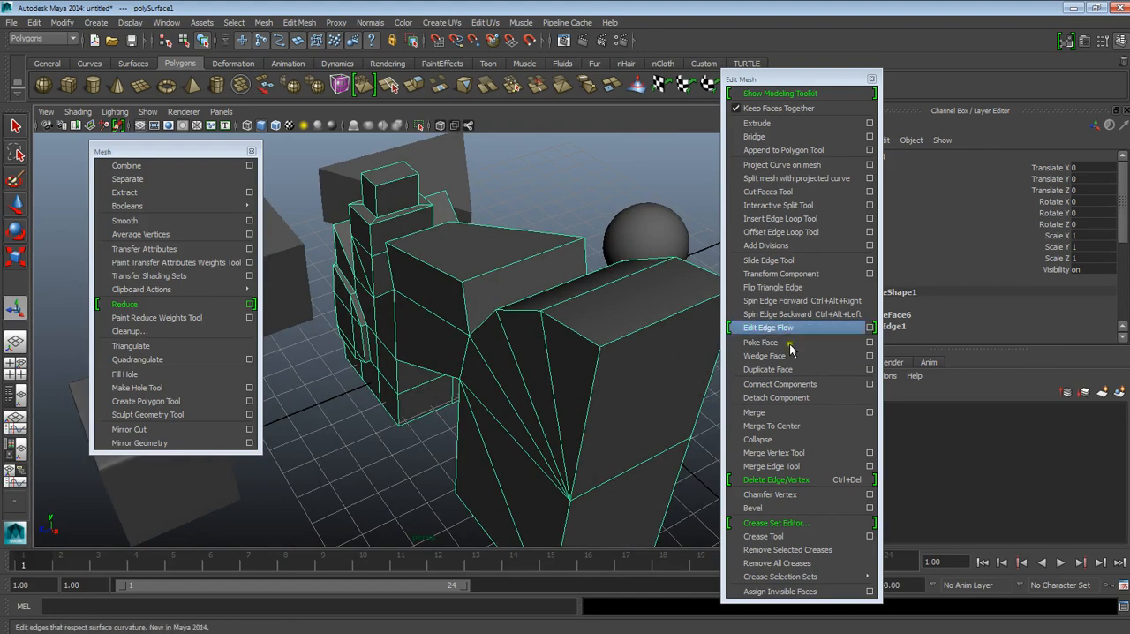
{"action": "left_click", "coordinate": [776, 227]}
{"action": "middle_click_drag", "start_coordinate": [660, 374], "coordinate": [562, 363], "text": "alt"}
{"action": "left_click_drag", "start_coordinate": [556, 296], "coordinate": [571, 292]}
{"action": "left_click_drag", "start_coordinate": [571, 292], "coordinate": [780, 304], "text": "alt"}
{"action": "scroll", "coordinate": [556, 332], "scroll_direction": "up", "scroll_amount": 5}
{"action": "left_click_drag", "start_coordinate": [556, 334], "coordinate": [512, 384], "text": "alt"}
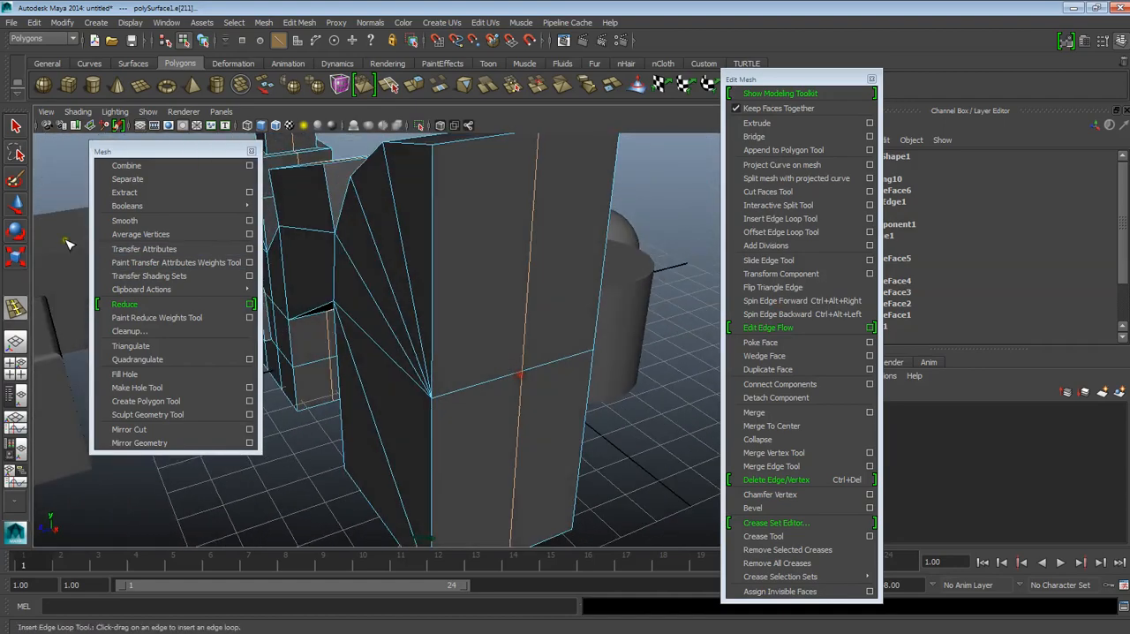
Step: Try a plain delete of the newly inserted edge loop's edges on the combined mesh
{"action": "key", "text": "w"}
{"action": "scroll", "coordinate": [499, 393], "scroll_direction": "down", "scroll_amount": 5}
{"action": "left_click_drag", "start_coordinate": [492, 396], "coordinate": [495, 433], "text": "alt"}
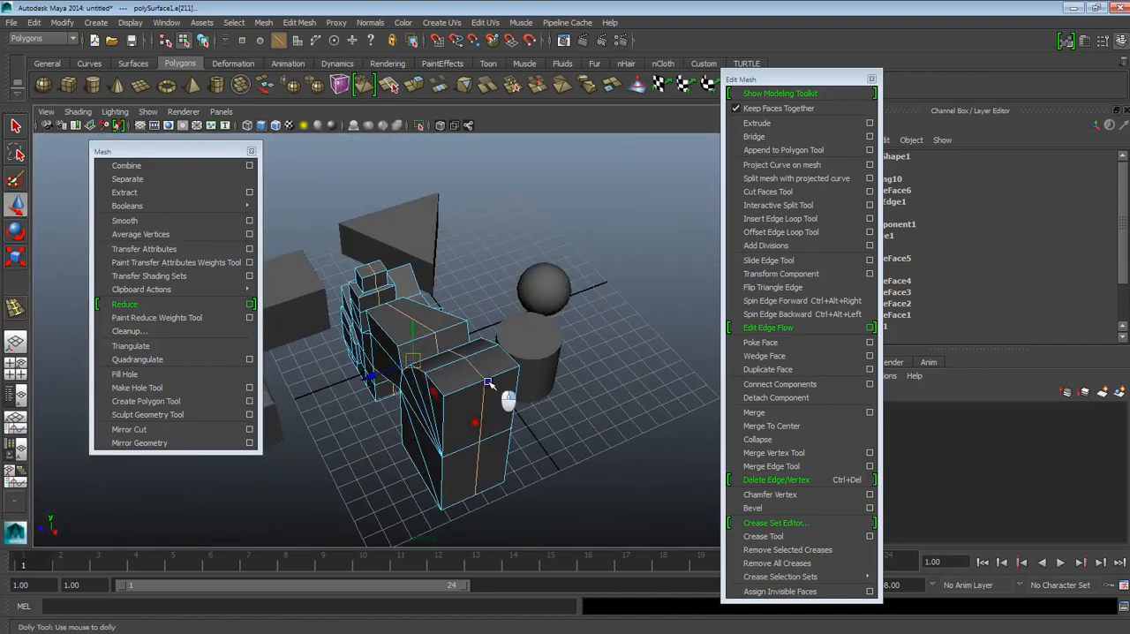
{"action": "scroll", "coordinate": [496, 395], "scroll_direction": "up", "scroll_amount": 5}
{"action": "left_click_drag", "start_coordinate": [494, 394], "coordinate": [536, 451], "text": "alt"}
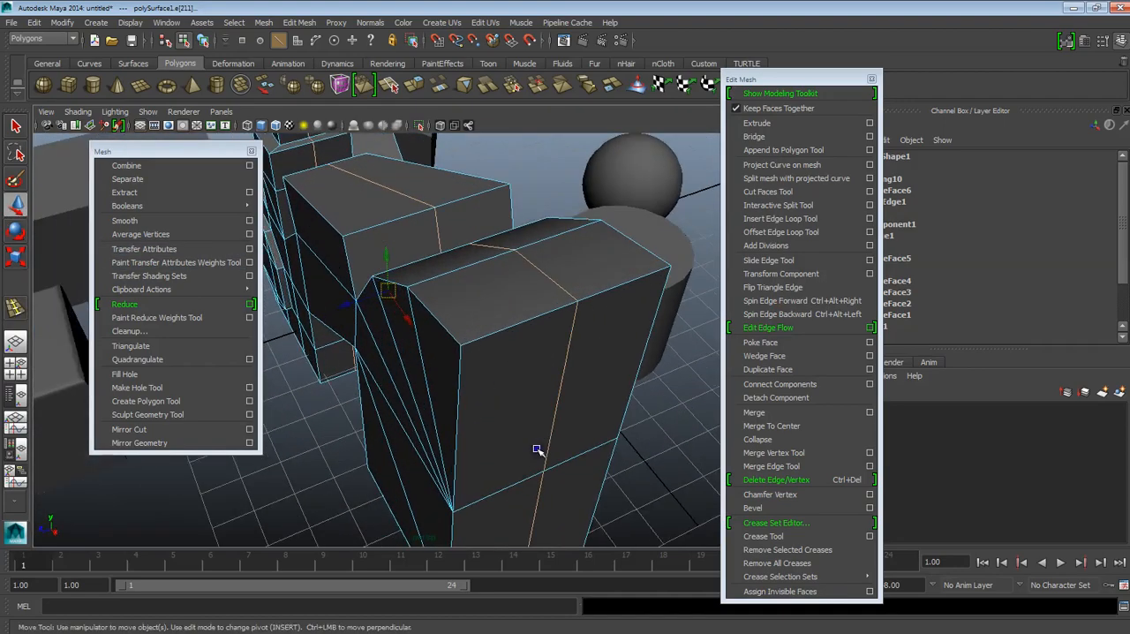
{"action": "left_click", "coordinate": [518, 391]}
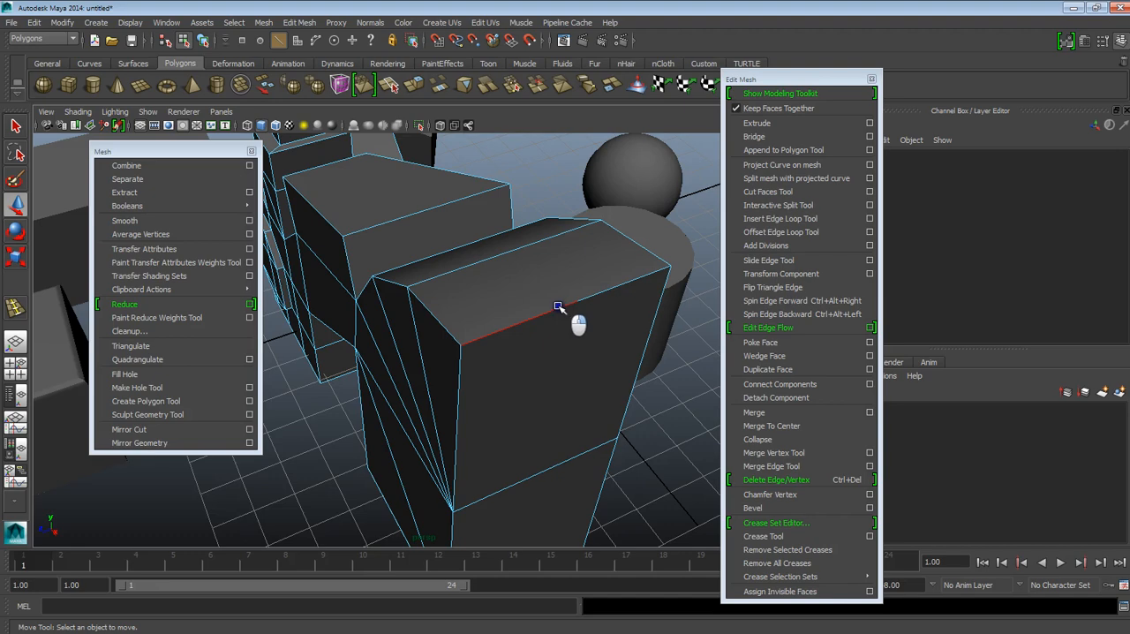
Step: Select the leftover vertex on the tall block's upper front edge and move it down about 16.7 units
{"action": "right_click_drag", "start_coordinate": [563, 304], "coordinate": [515, 309]}
{"action": "left_click_drag", "start_coordinate": [467, 287], "coordinate": [545, 378], "text": "alt"}
{"action": "left_click_drag", "start_coordinate": [388, 205], "coordinate": [677, 399], "text": "alt"}
{"action": "mouse_move", "coordinate": [516, 389]}
{"action": "left_mouse_down", "text": "alt"}
{"action": "mouse_move", "coordinate": [464, 414]}
{"action": "mouse_move", "coordinate": [509, 419]}
{"action": "mouse_move", "coordinate": [524, 388]}
{"action": "left_mouse_up", "text": "alt"}
{"action": "left_click", "coordinate": [451, 315]}
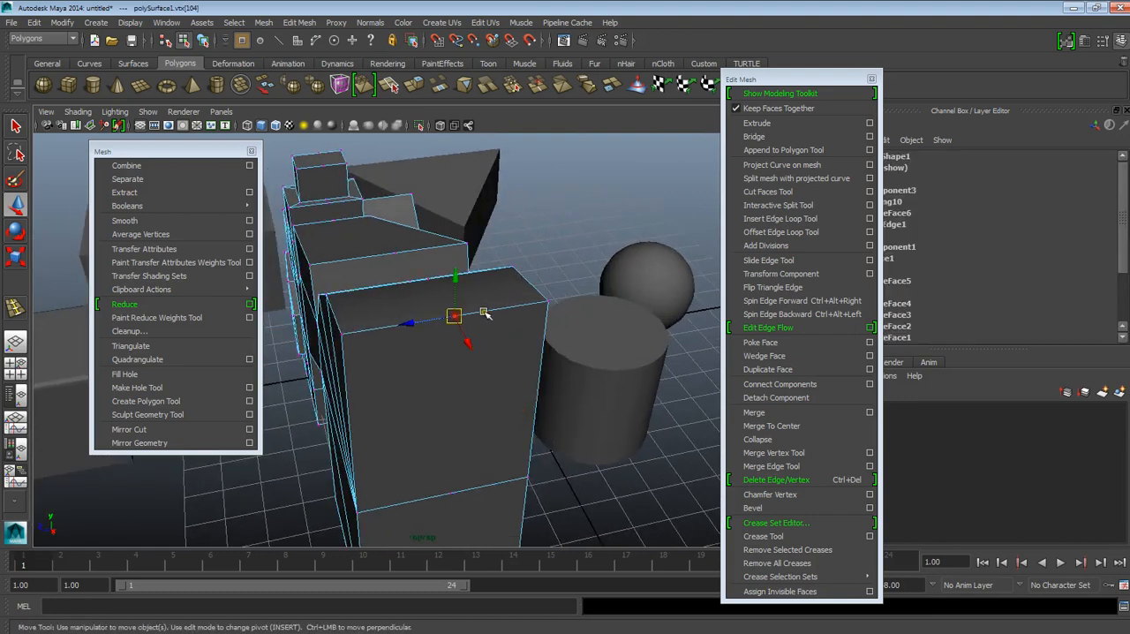
{"action": "left_click_drag", "start_coordinate": [457, 297], "coordinate": [474, 379]}
Step: Undo the vertex move and the plain edge deletion to bring back the inserted edge loop
{"action": "key", "text": "ctrl+z"}
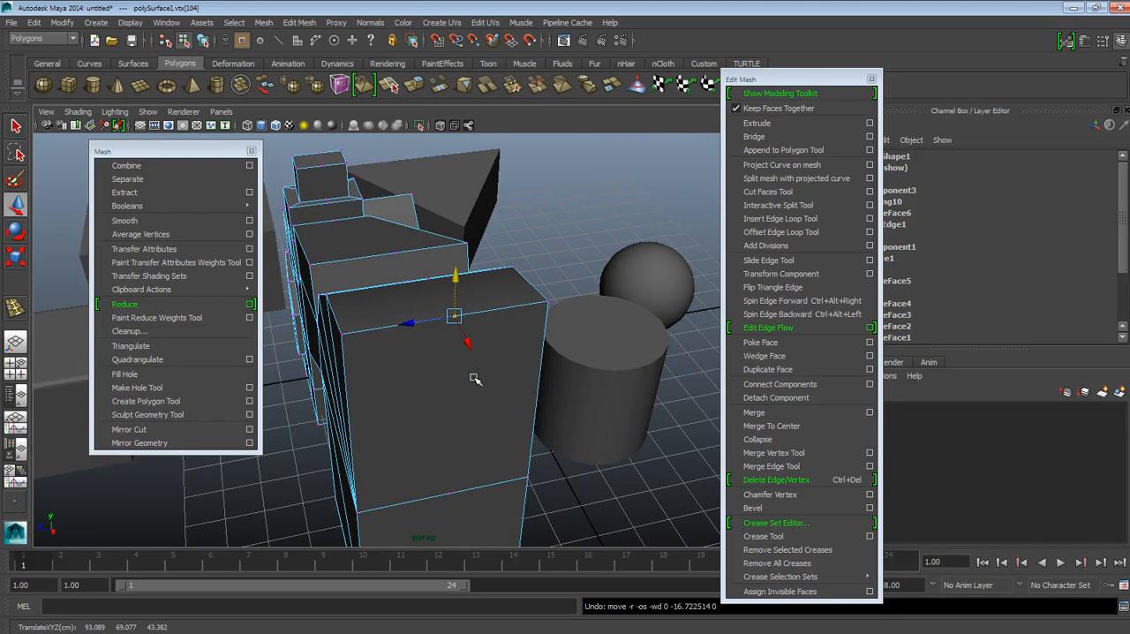
{"action": "key", "text": "ctrl+z"}
{"action": "key", "text": "ctrl+z"}
{"action": "key", "text": "ctrl+z"}
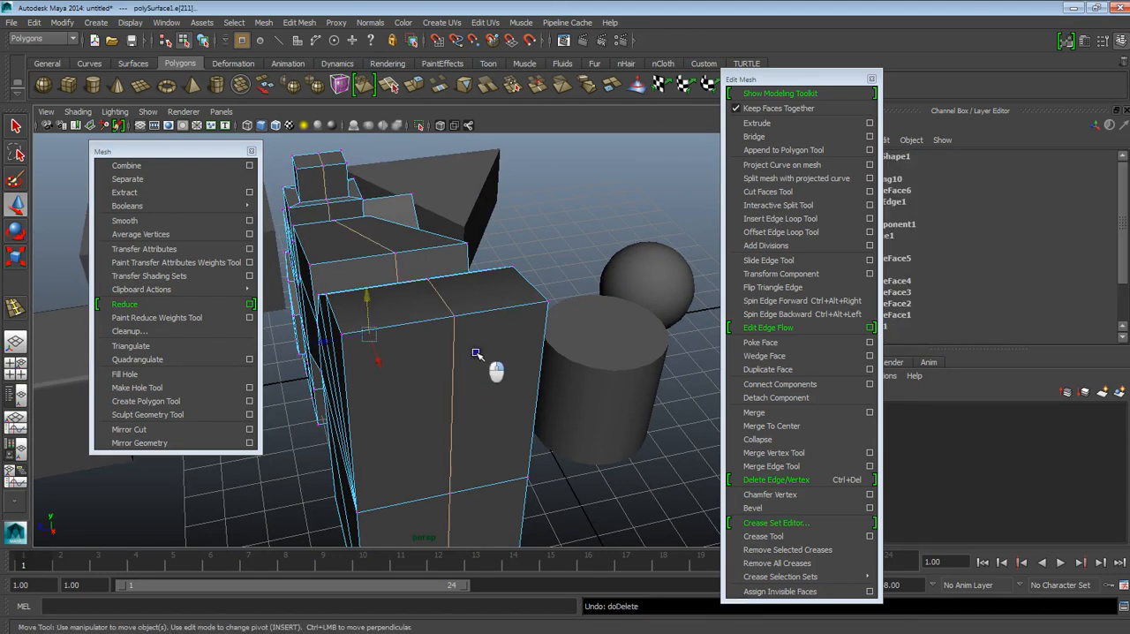
Step: Reselect the whole inserted edge loop on the combined mesh and remove it with Delete Edge/Vertex
{"action": "key", "text": "F8"}
{"action": "left_click", "coordinate": [553, 221]}
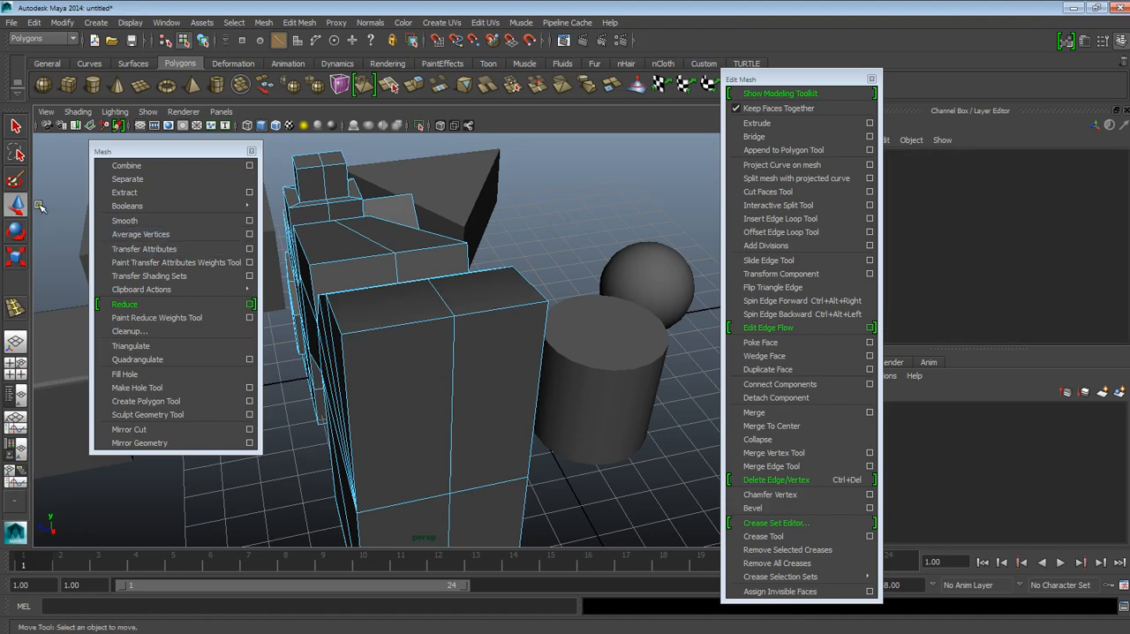
{"action": "left_click", "coordinate": [539, 200]}
{"action": "left_click", "coordinate": [438, 241]}
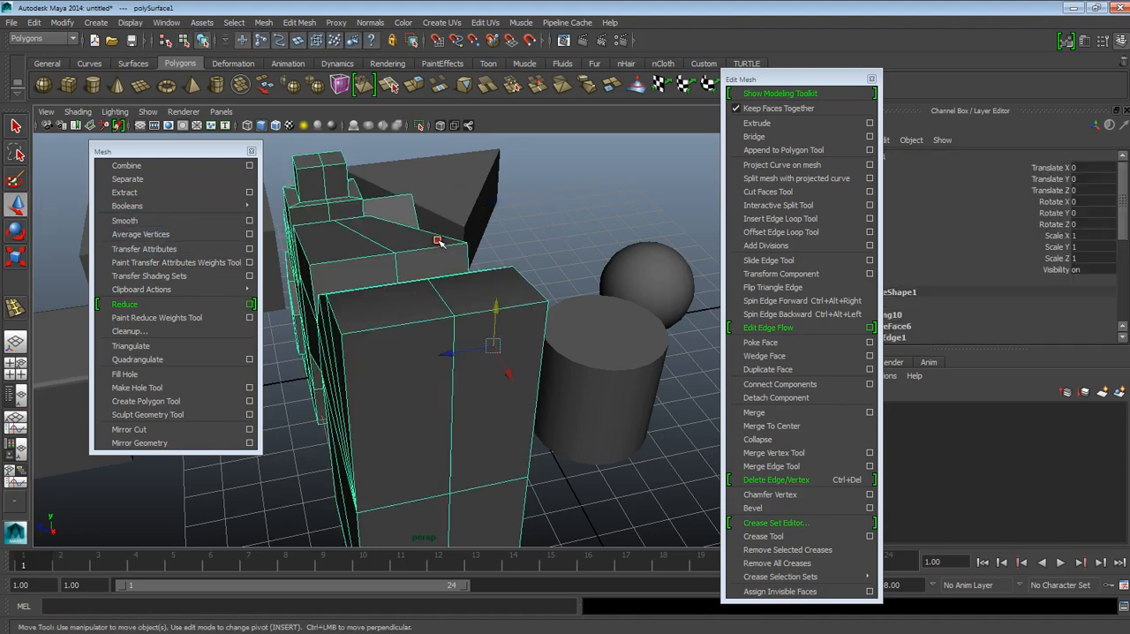
{"action": "left_click_drag", "start_coordinate": [448, 325], "coordinate": [473, 366], "text": "alt"}
{"action": "right_click_drag", "start_coordinate": [474, 366], "coordinate": [469, 291]}
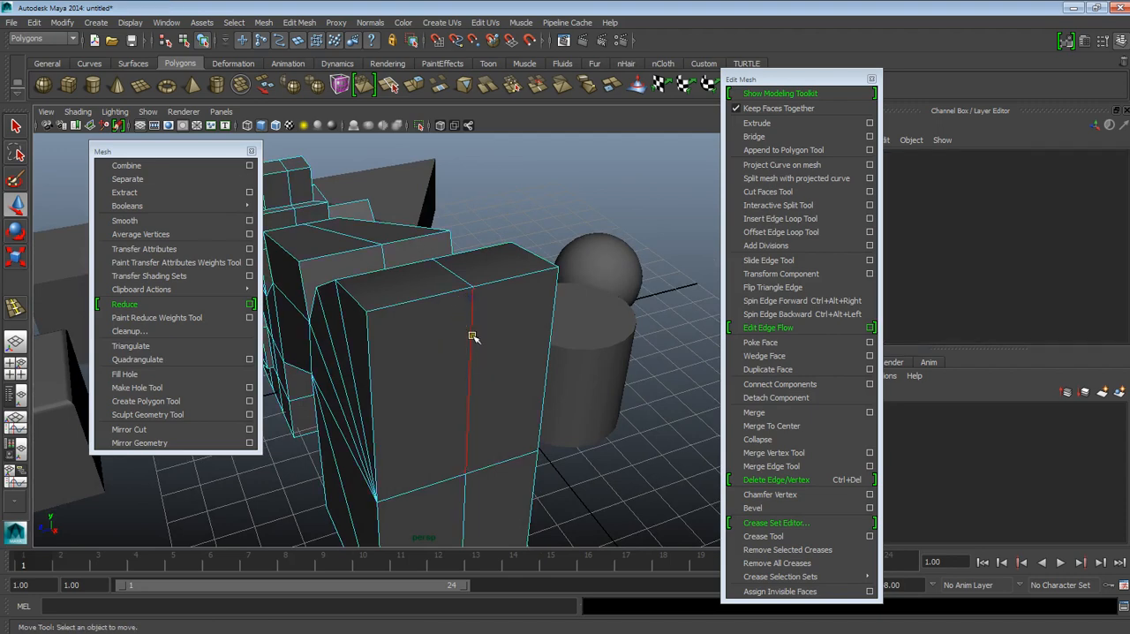
{"action": "left_click", "coordinate": [472, 336]}
{"action": "left_click_drag", "start_coordinate": [469, 412], "coordinate": [495, 355], "text": "alt"}
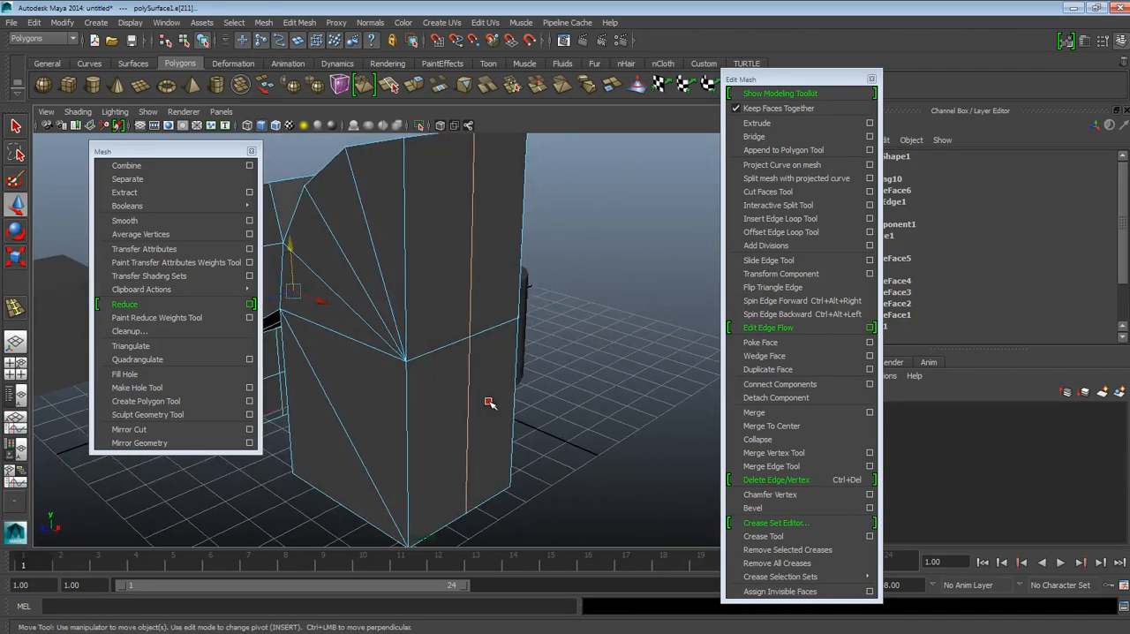
{"action": "left_click", "coordinate": [793, 479]}
Step: Check the combined mesh from above and from the sides for leftover vertices or edges, and return it to object selection
{"action": "left_click_drag", "start_coordinate": [383, 315], "coordinate": [589, 390], "text": "alt"}
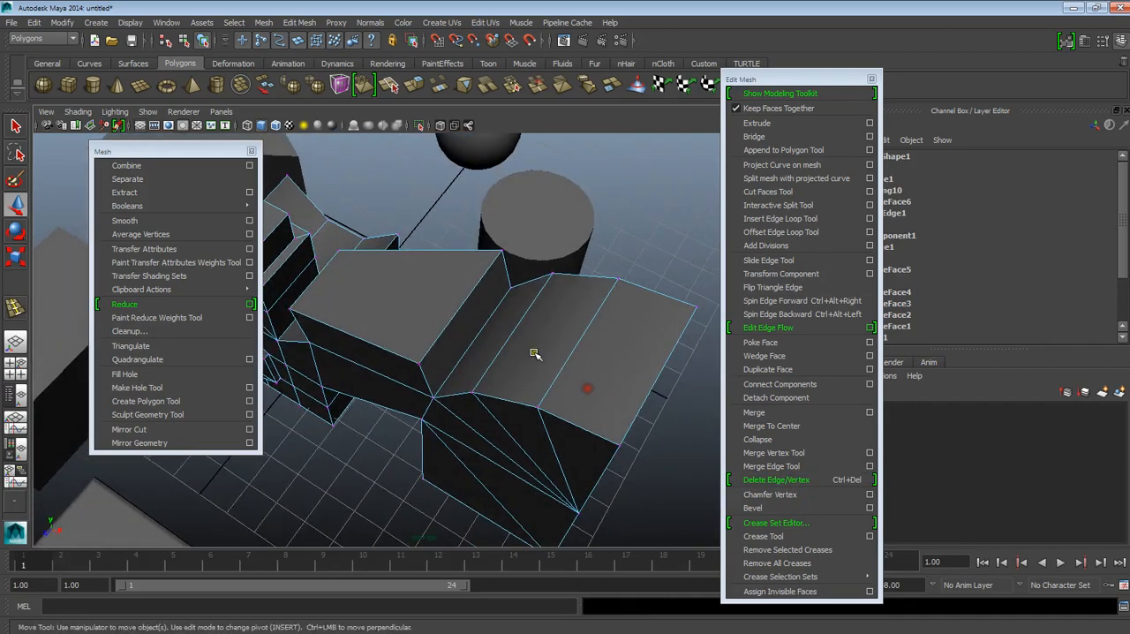
{"action": "left_click_drag", "start_coordinate": [535, 348], "coordinate": [468, 333], "text": "alt"}
{"action": "left_click_drag", "start_coordinate": [456, 419], "coordinate": [485, 372], "text": "alt"}
{"action": "right_click_drag", "start_coordinate": [504, 335], "coordinate": [551, 306]}
{"action": "left_click", "coordinate": [551, 306]}
{"action": "left_click_drag", "start_coordinate": [590, 360], "coordinate": [589, 349], "text": "alt"}
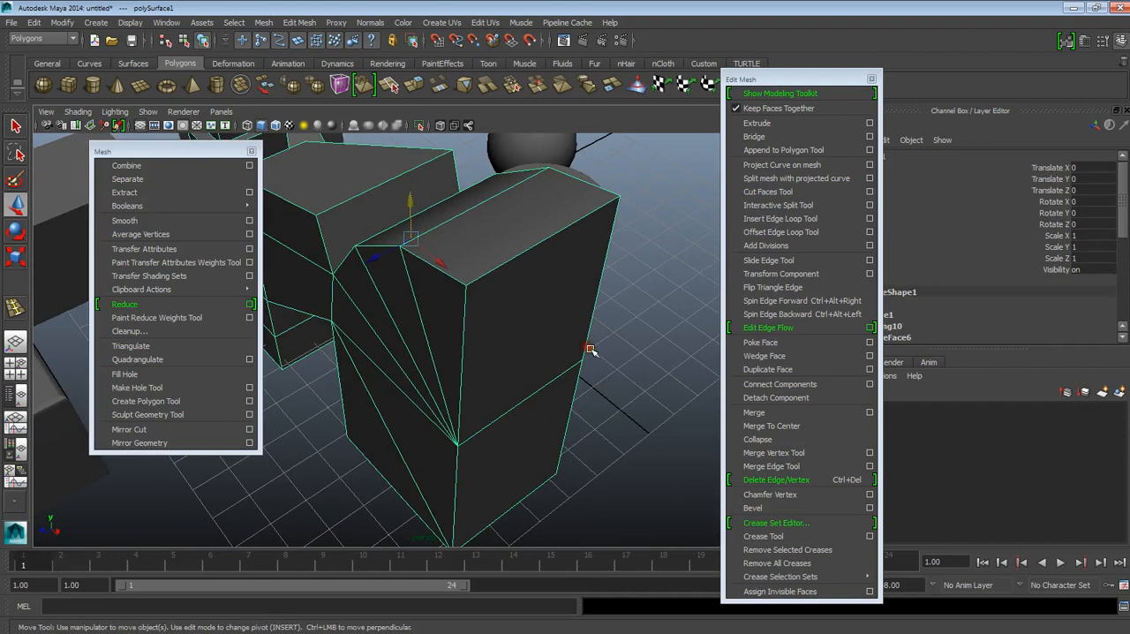
{"action": "left_click_drag", "start_coordinate": [581, 426], "coordinate": [562, 374], "text": "alt"}
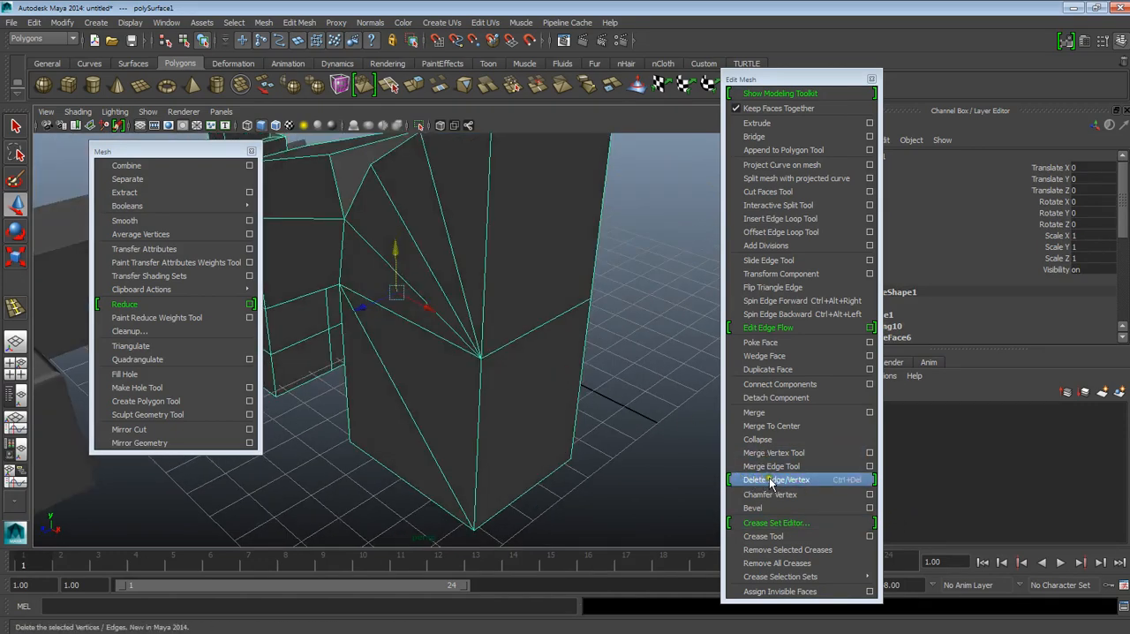
{"action": "left_click_drag", "start_coordinate": [635, 379], "coordinate": [512, 399], "text": "alt"}
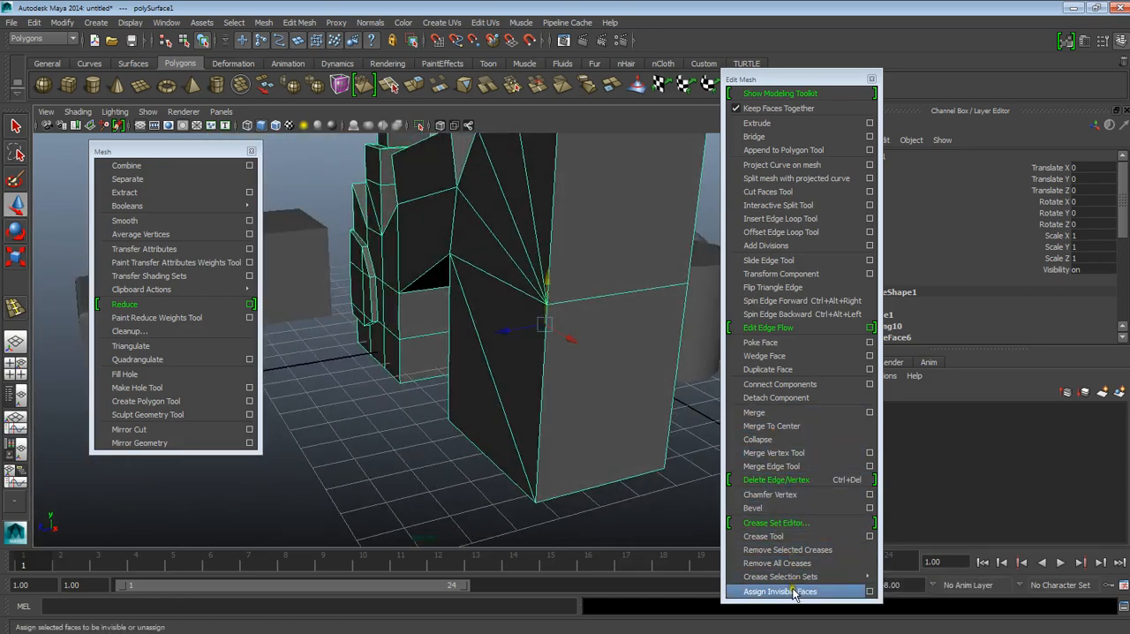
{"action": "left_click_drag", "start_coordinate": [459, 212], "coordinate": [467, 368], "text": "alt"}
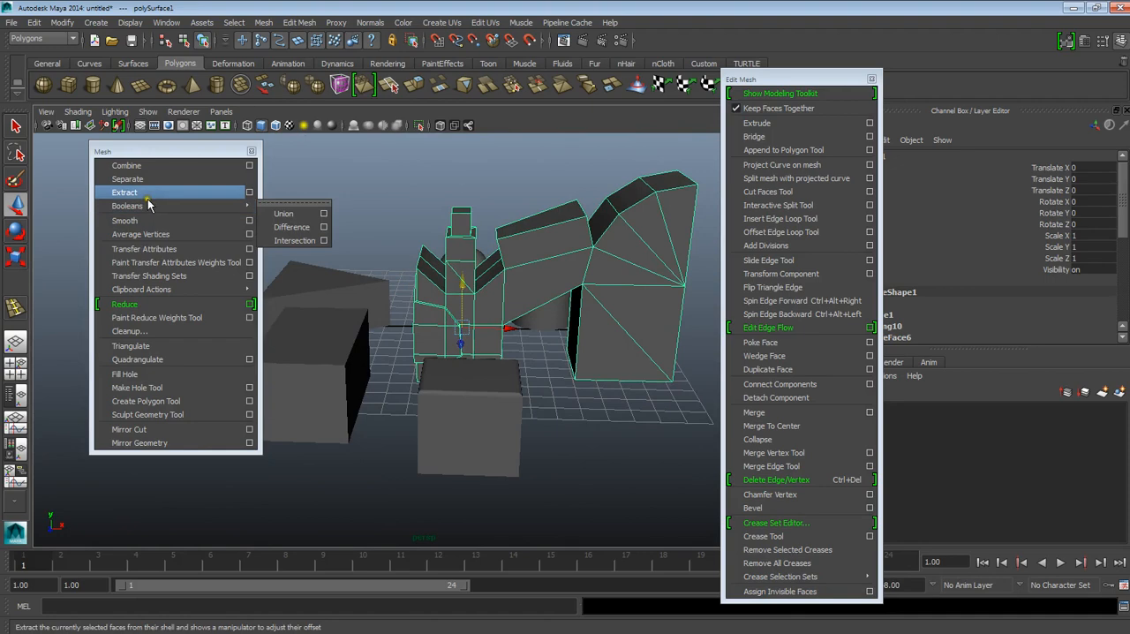
Step: Close the floating Mesh and Edit Mesh command windows
{"action": "left_click", "coordinate": [251, 151]}
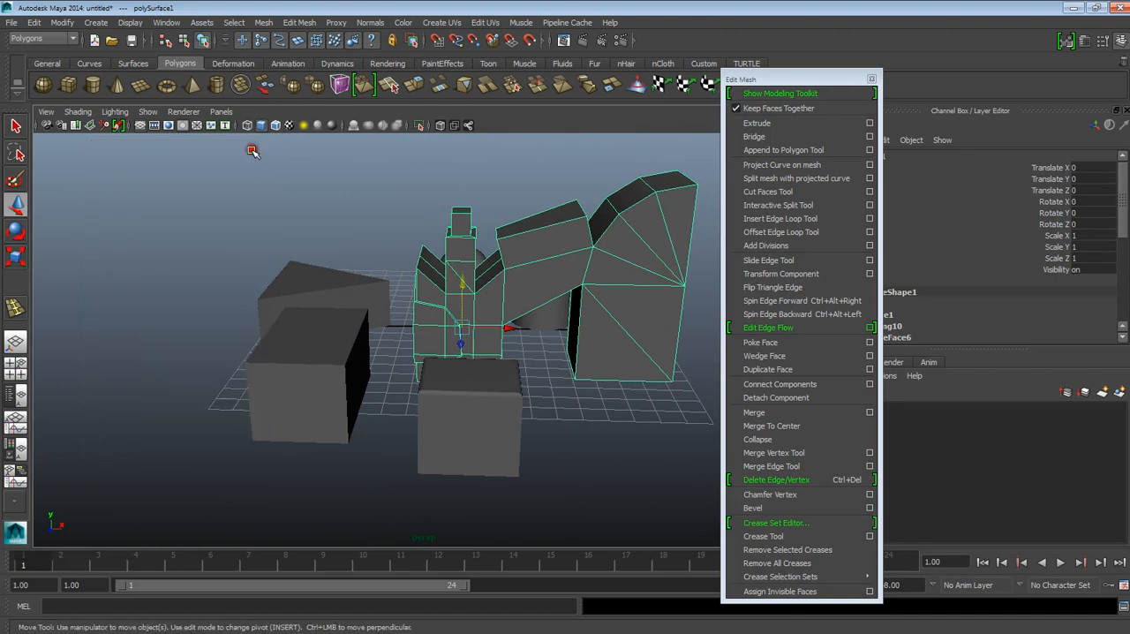
{"action": "left_click", "coordinate": [871, 78]}
{"action": "left_click_drag", "start_coordinate": [642, 318], "coordinate": [552, 365], "text": "alt"}
Step: Select the beveled cube and expand its polyBevel1 input to review the bevel attributes
{"action": "left_click", "coordinate": [350, 420]}
{"action": "left_click_drag", "start_coordinate": [384, 428], "coordinate": [490, 420], "text": "alt"}
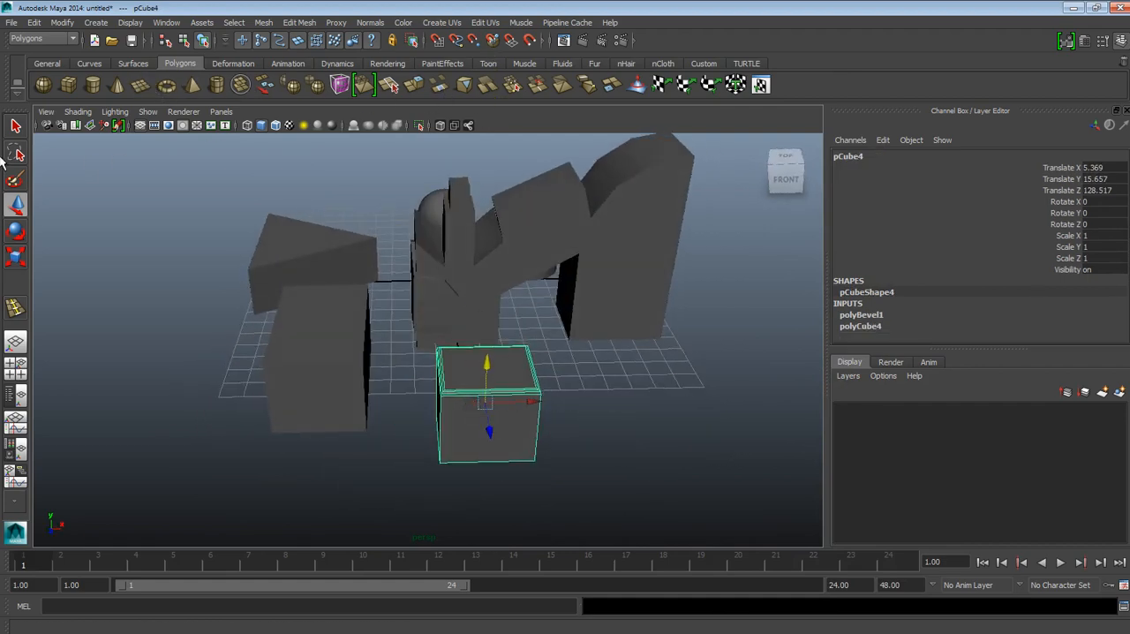
{"action": "mouse_move", "coordinate": [542, 352]}
{"action": "left_mouse_down", "text": "alt"}
{"action": "mouse_move", "coordinate": [520, 333]}
{"action": "mouse_move", "coordinate": [521, 346]}
{"action": "left_mouse_up", "text": "alt"}
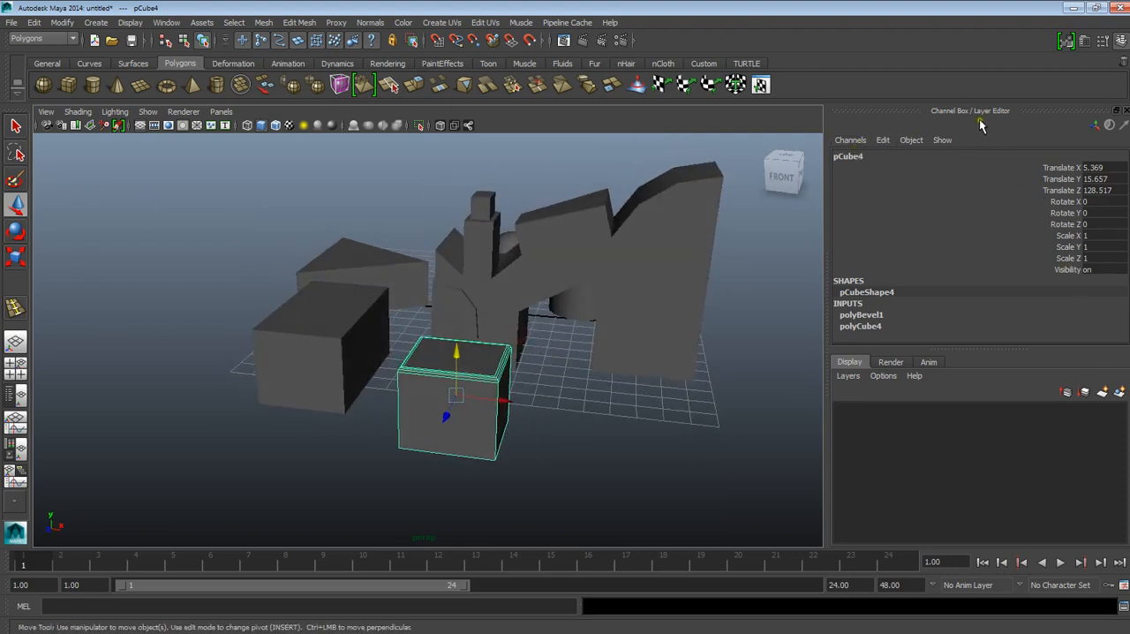
{"action": "left_click", "coordinate": [867, 314]}
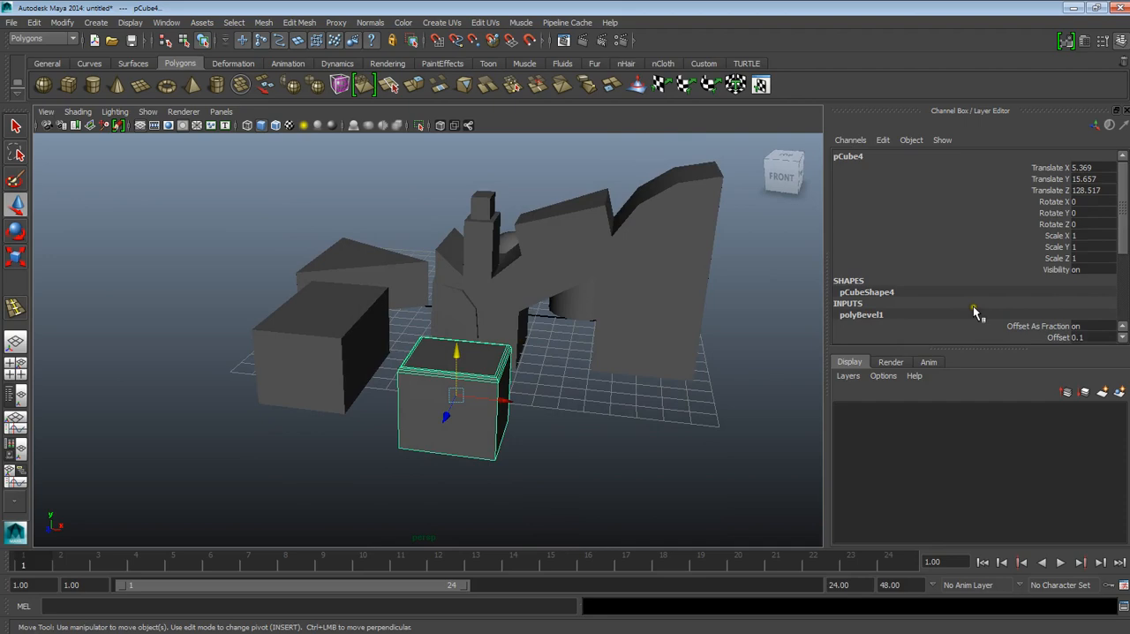
{"action": "scroll", "coordinate": [978, 316], "scroll_direction": "down", "scroll_amount": 2}
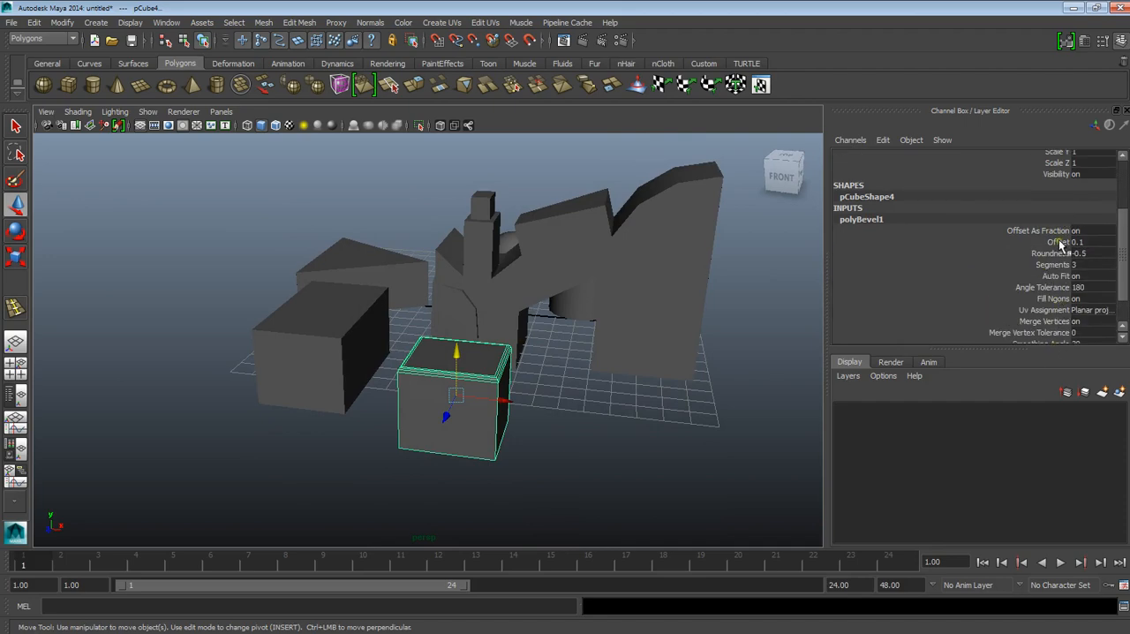
Step: Clear the selection and examine the whole scene of primitives and the combined mesh from several angles
{"action": "left_click", "coordinate": [686, 352]}
{"action": "left_click_drag", "start_coordinate": [508, 371], "coordinate": [584, 395], "text": "alt"}
{"action": "left_click", "coordinate": [688, 389]}
{"action": "middle_click_drag", "start_coordinate": [686, 389], "coordinate": [694, 404], "text": "alt"}
{"action": "left_click_drag", "start_coordinate": [694, 405], "coordinate": [662, 383], "text": "alt"}
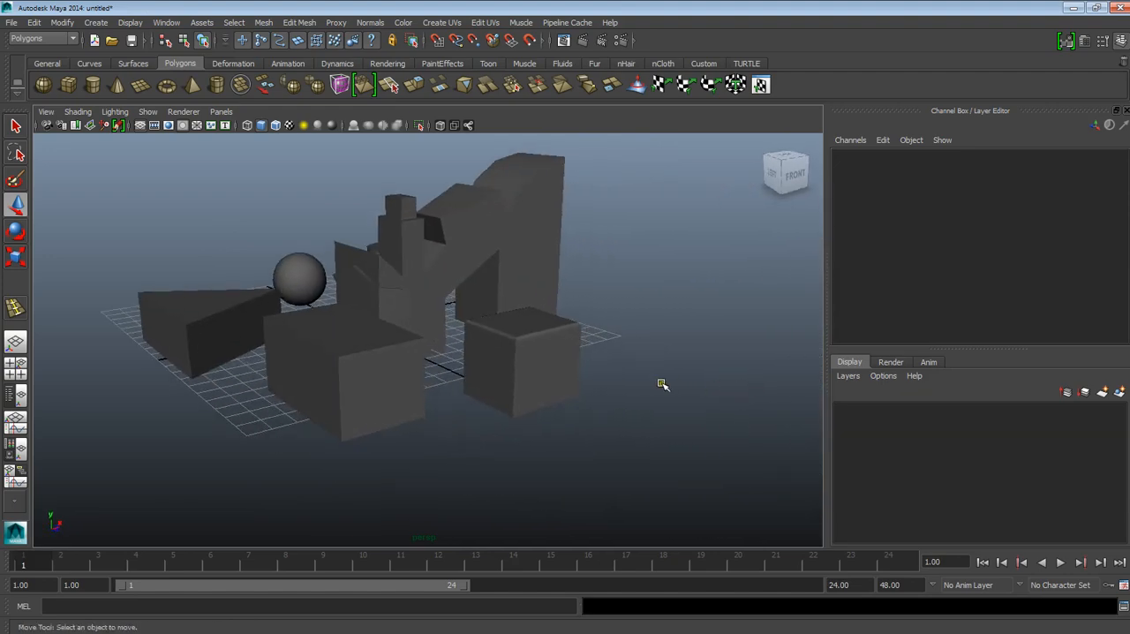
{"action": "right_click_drag", "start_coordinate": [661, 383], "coordinate": [672, 384], "text": "alt"}
{"action": "left_click_drag", "start_coordinate": [672, 384], "coordinate": [627, 295], "text": "alt"}
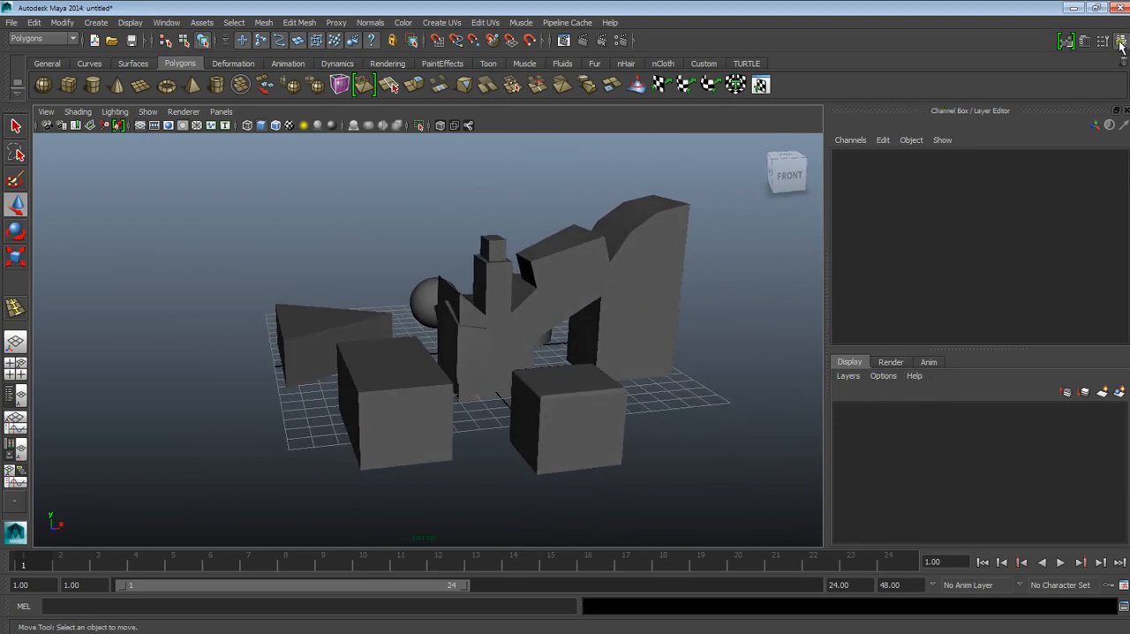
{"action": "middle_click_drag", "start_coordinate": [674, 357], "coordinate": [669, 364], "text": "alt"}
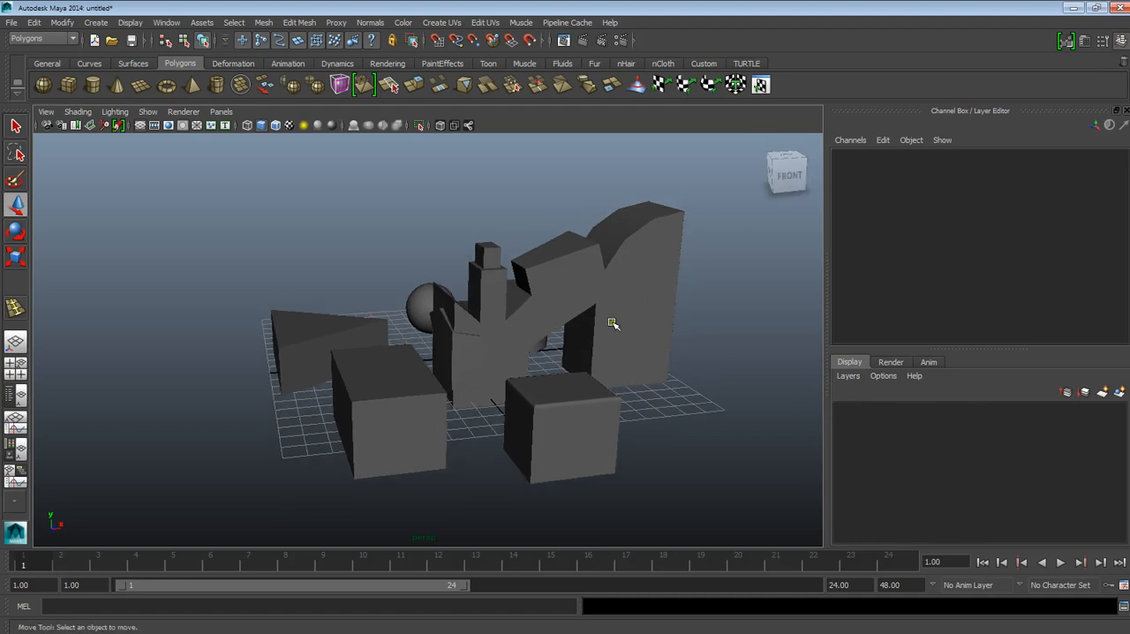
{"action": "left_click_drag", "start_coordinate": [613, 324], "coordinate": [593, 342], "text": "alt"}
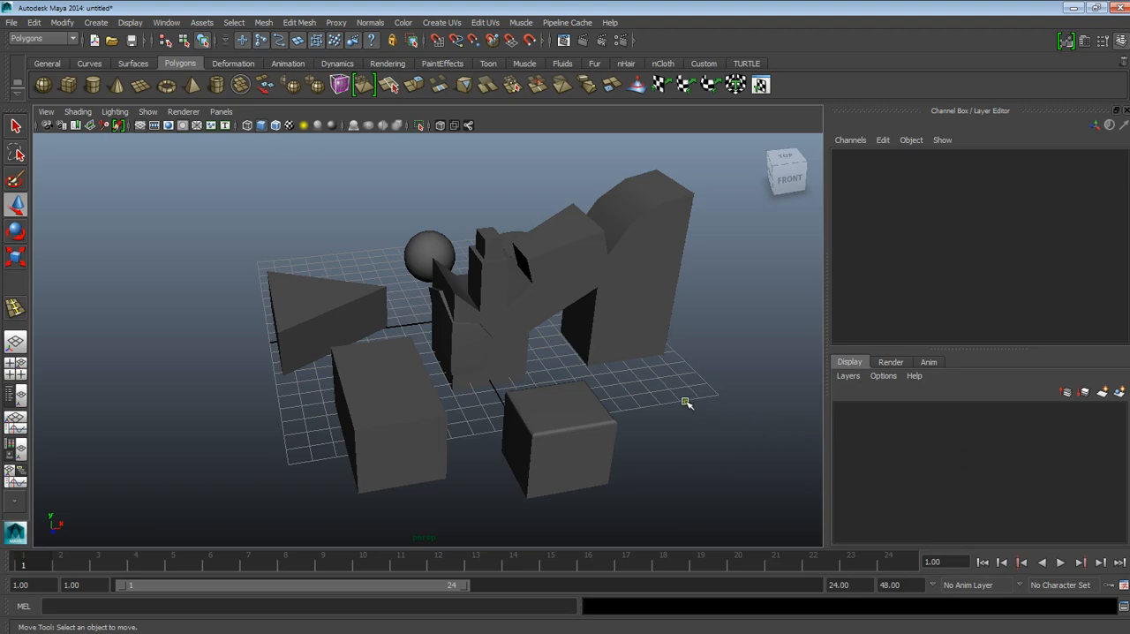
{"action": "left_click_drag", "start_coordinate": [637, 406], "coordinate": [673, 409], "text": "alt"}
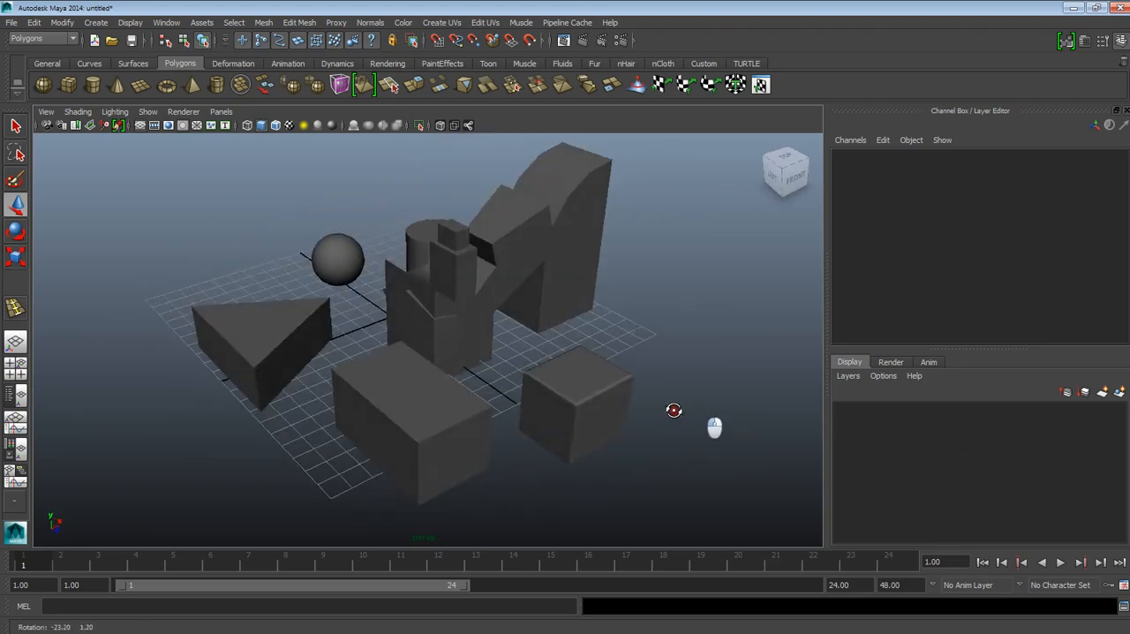
{"action": "middle_click_drag", "start_coordinate": [540, 409], "coordinate": [584, 430], "text": "alt"}
{"action": "left_click_drag", "start_coordinate": [584, 430], "coordinate": [513, 410], "text": "alt"}
Step: Select the combined mesh and inspect it from above among the surrounding objects
{"action": "left_click", "coordinate": [568, 236]}
{"action": "left_click_drag", "start_coordinate": [497, 285], "coordinate": [462, 187], "text": "alt"}
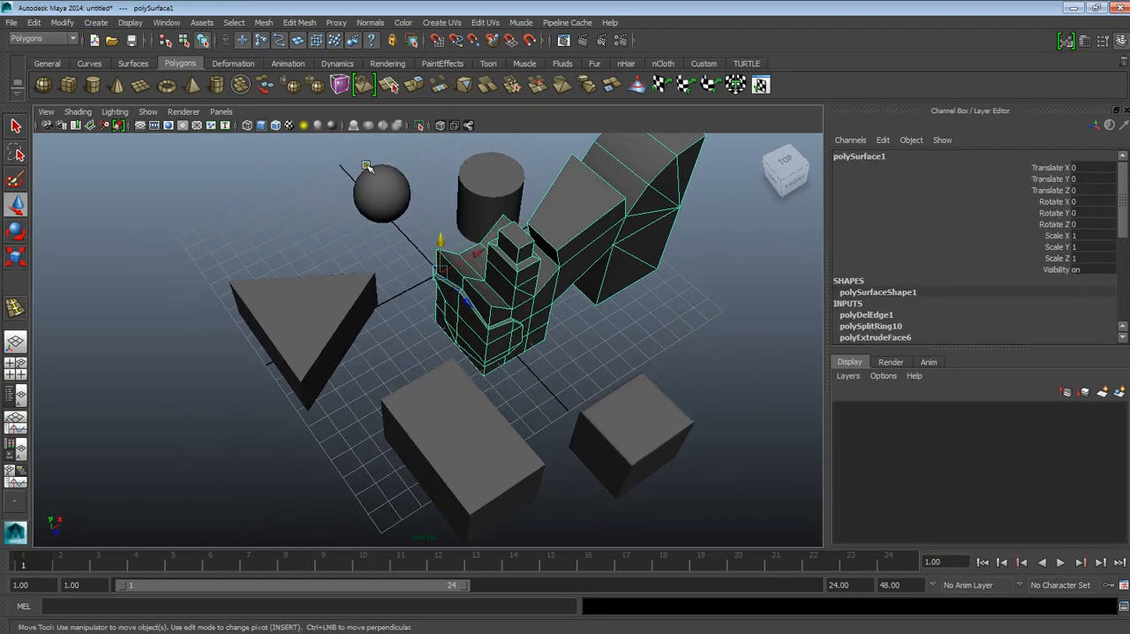
{"action": "left_click_drag", "start_coordinate": [278, 220], "coordinate": [439, 385], "text": "alt"}
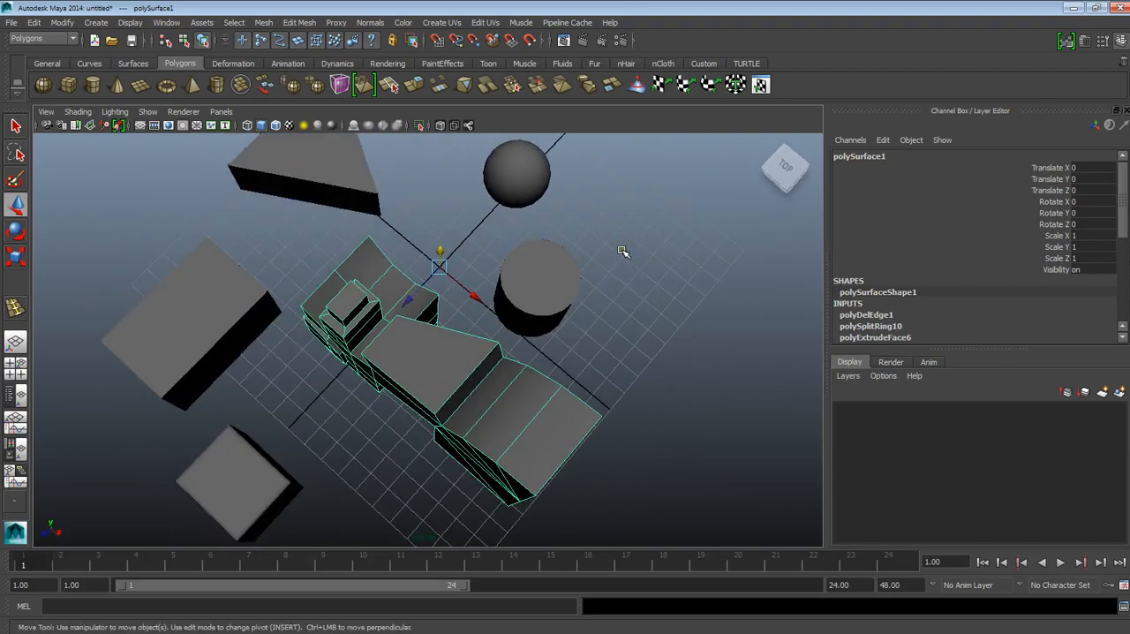
{"action": "left_click_drag", "start_coordinate": [575, 284], "coordinate": [503, 389], "text": "alt"}
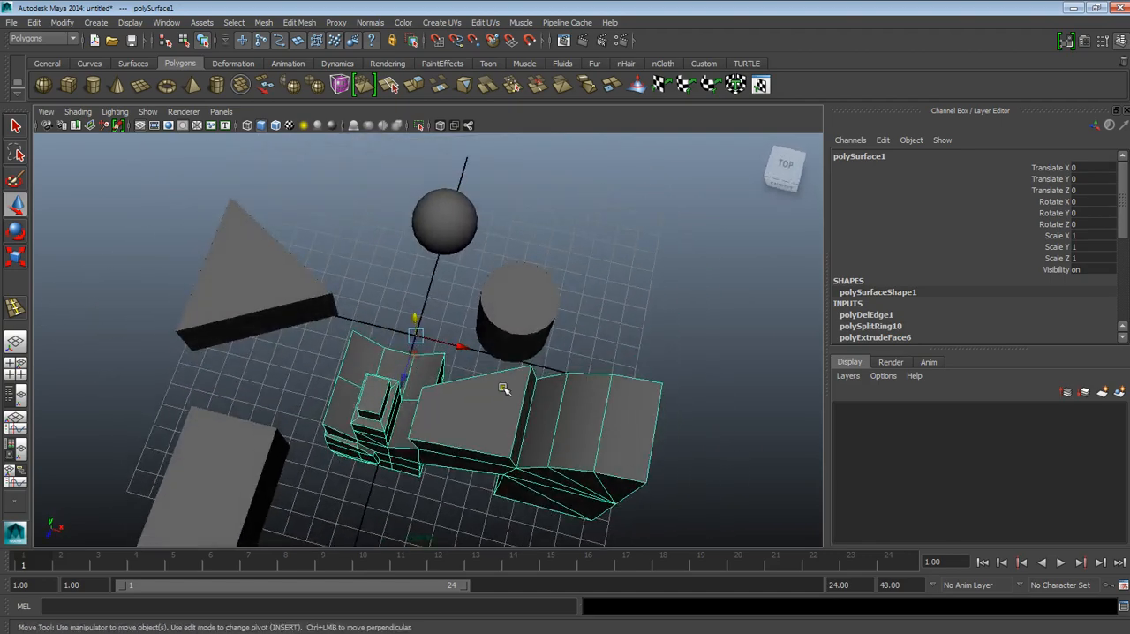
Step: Select the cylinder behind the combined mesh and create a new empty display layer
{"action": "left_click", "coordinate": [500, 292]}
{"action": "left_click_drag", "start_coordinate": [499, 292], "coordinate": [478, 222], "text": "alt"}
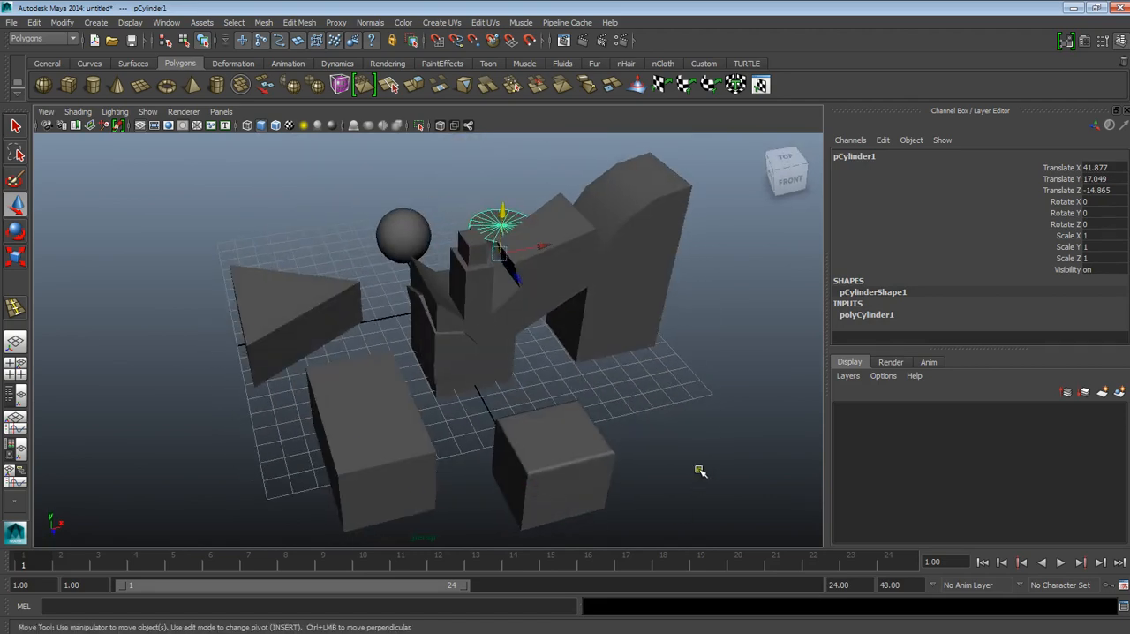
{"action": "left_click_drag", "start_coordinate": [565, 360], "coordinate": [530, 413], "text": "alt"}
{"action": "middle_click_drag", "start_coordinate": [529, 412], "coordinate": [543, 305], "text": "alt"}
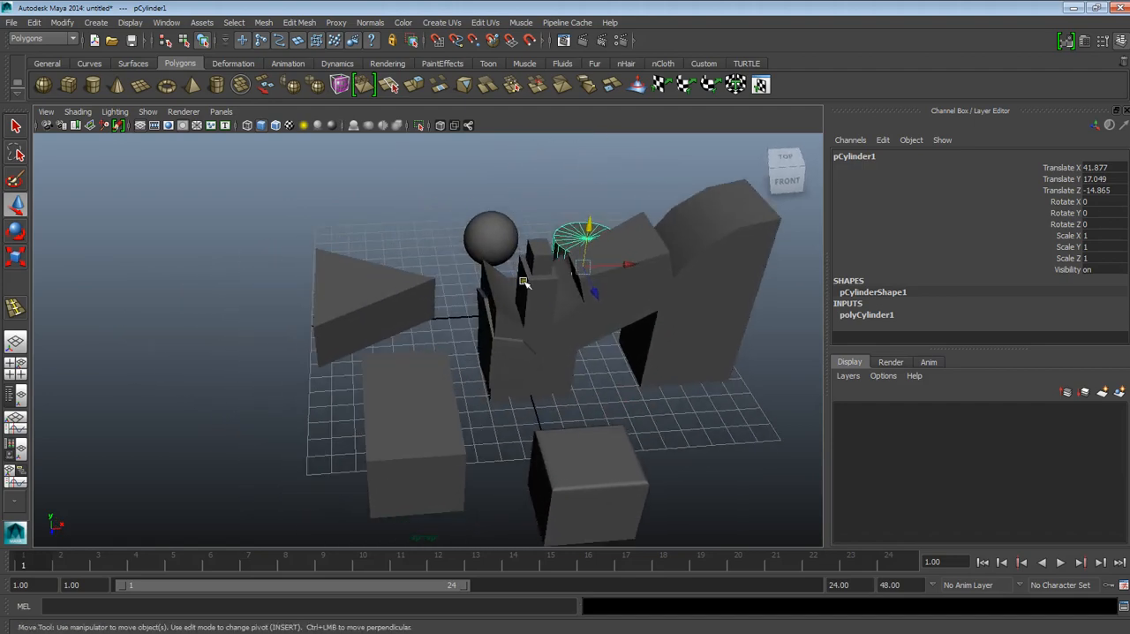
{"action": "middle_click_drag", "start_coordinate": [607, 355], "coordinate": [558, 307], "text": "alt"}
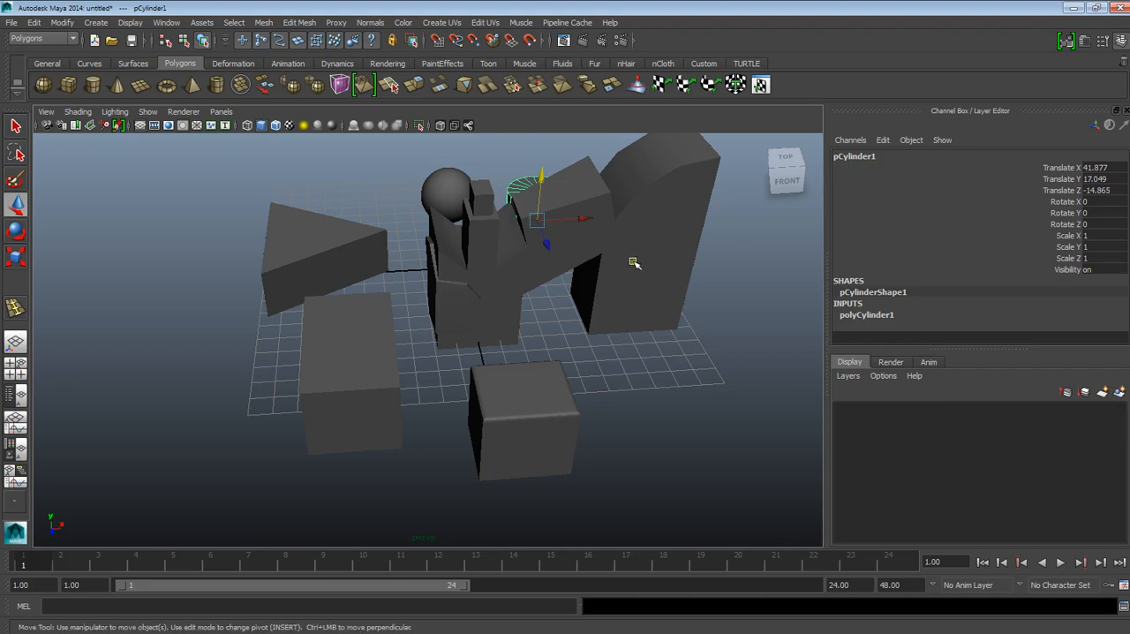
{"action": "left_click", "coordinate": [1104, 394]}
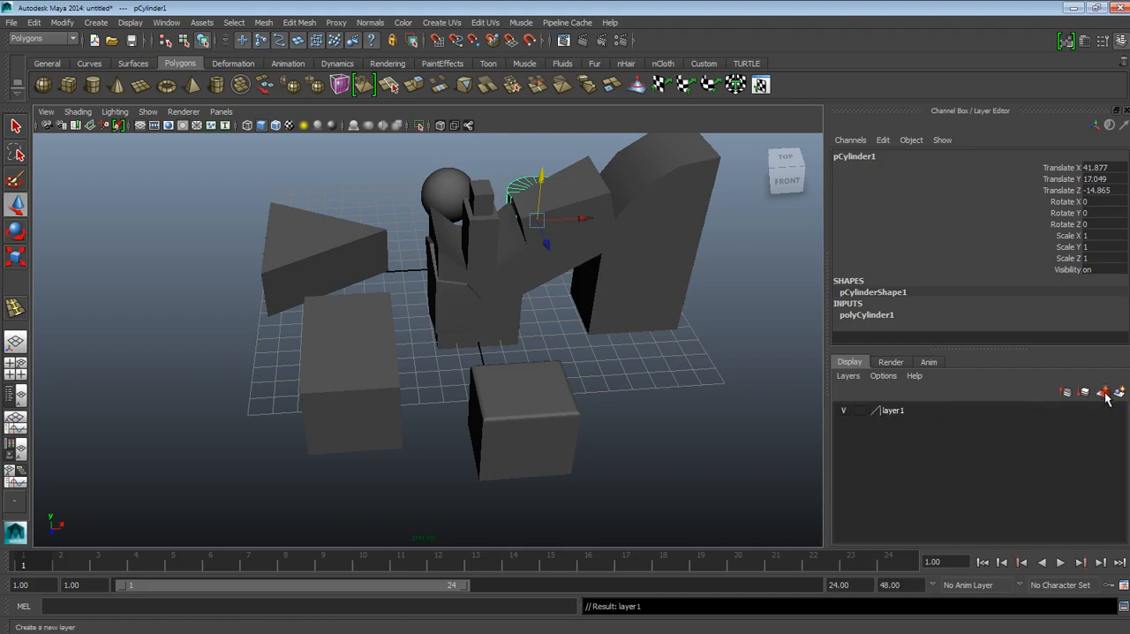
Step: Rename the new display layer as Object1, without a space in the name, and save it
{"action": "left_click", "coordinate": [910, 414]}
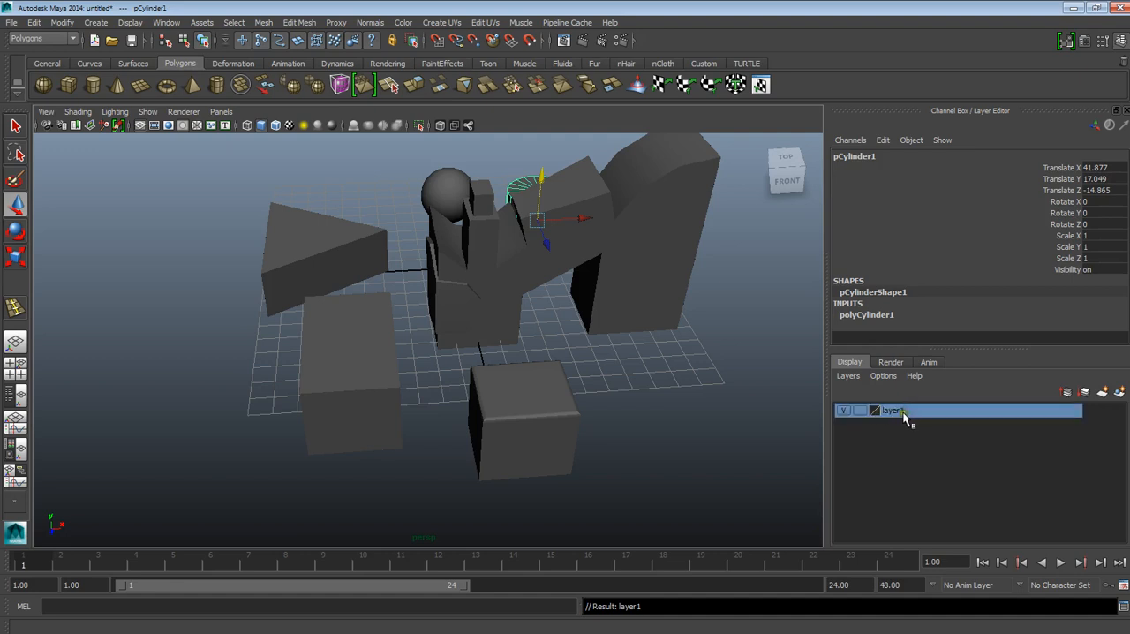
{"action": "double_click", "coordinate": [902, 410]}
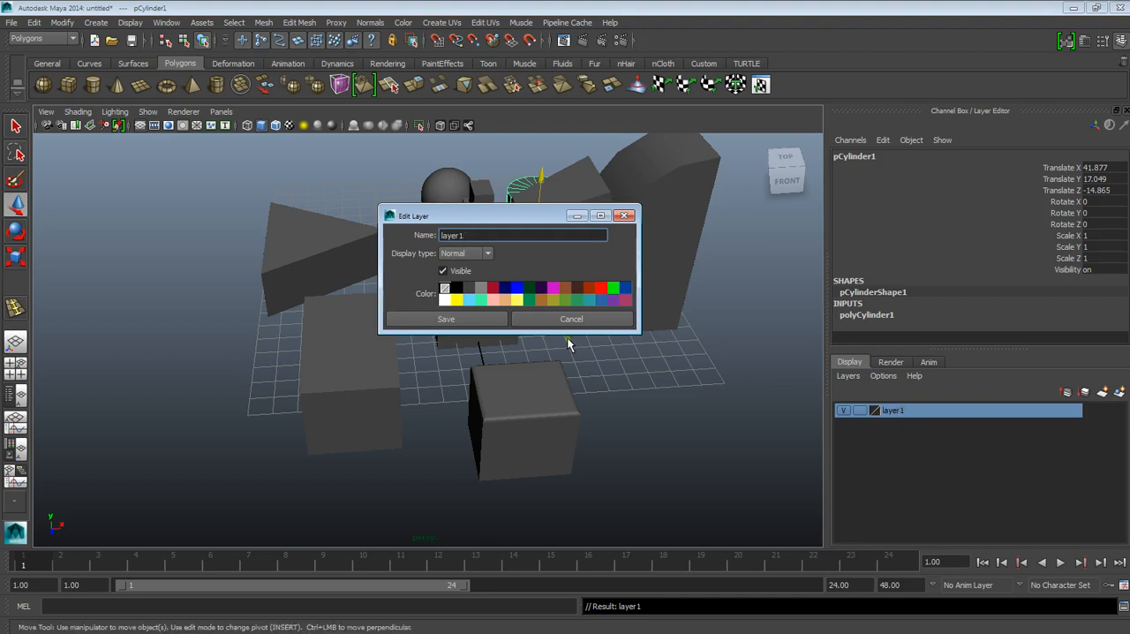
{"action": "left_click_drag", "start_coordinate": [499, 215], "coordinate": [557, 307]}
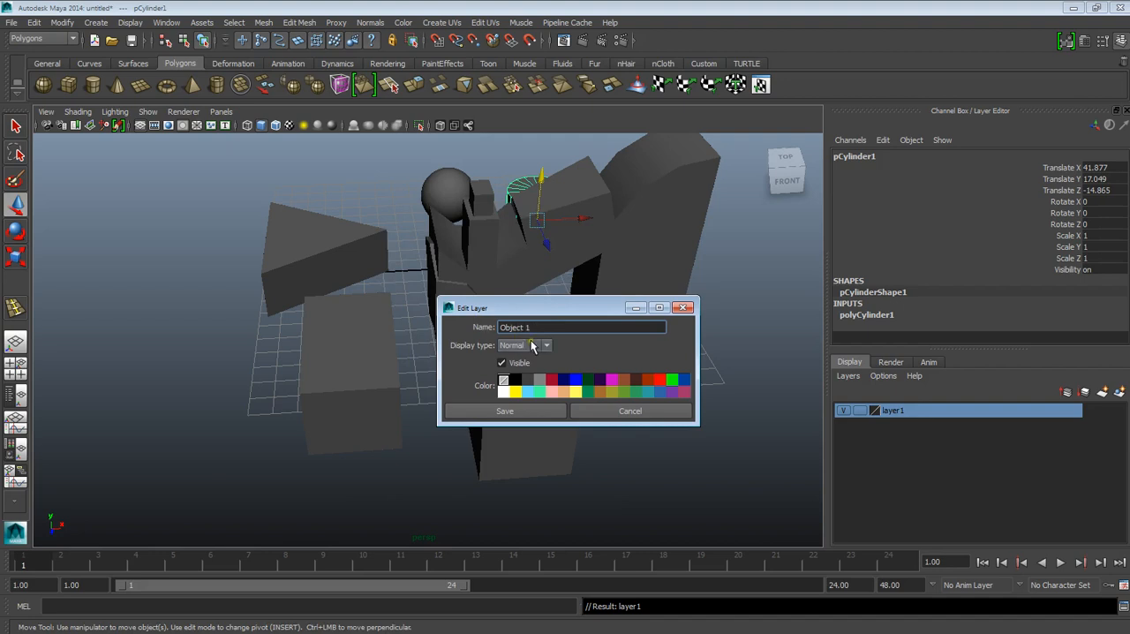
{"action": "left_click", "coordinate": [530, 408]}
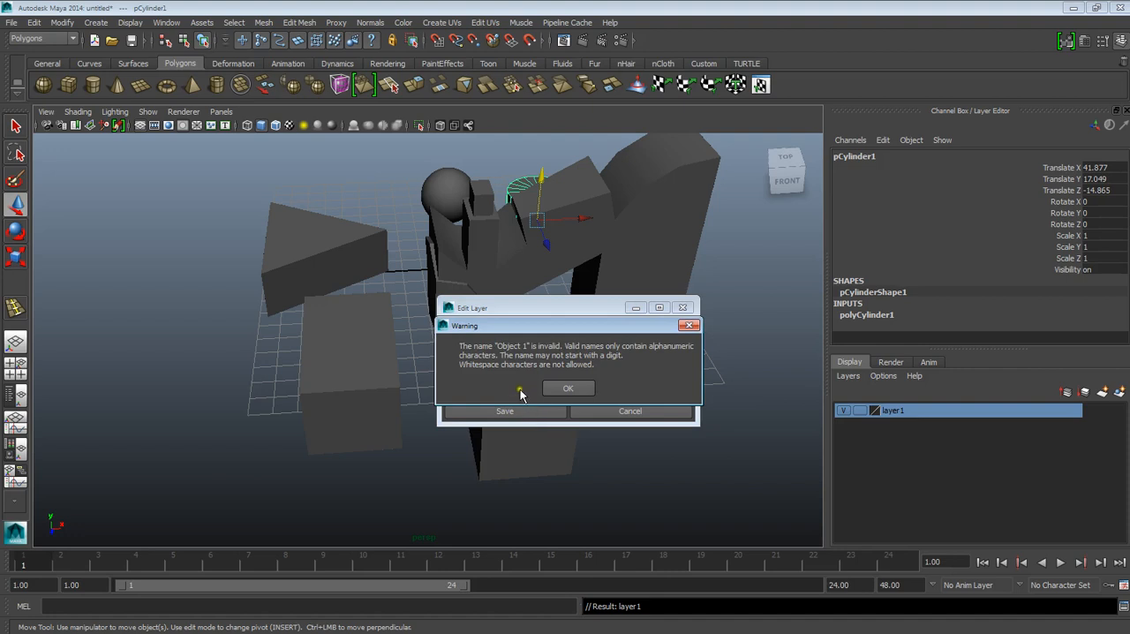
{"action": "left_click", "coordinate": [564, 389]}
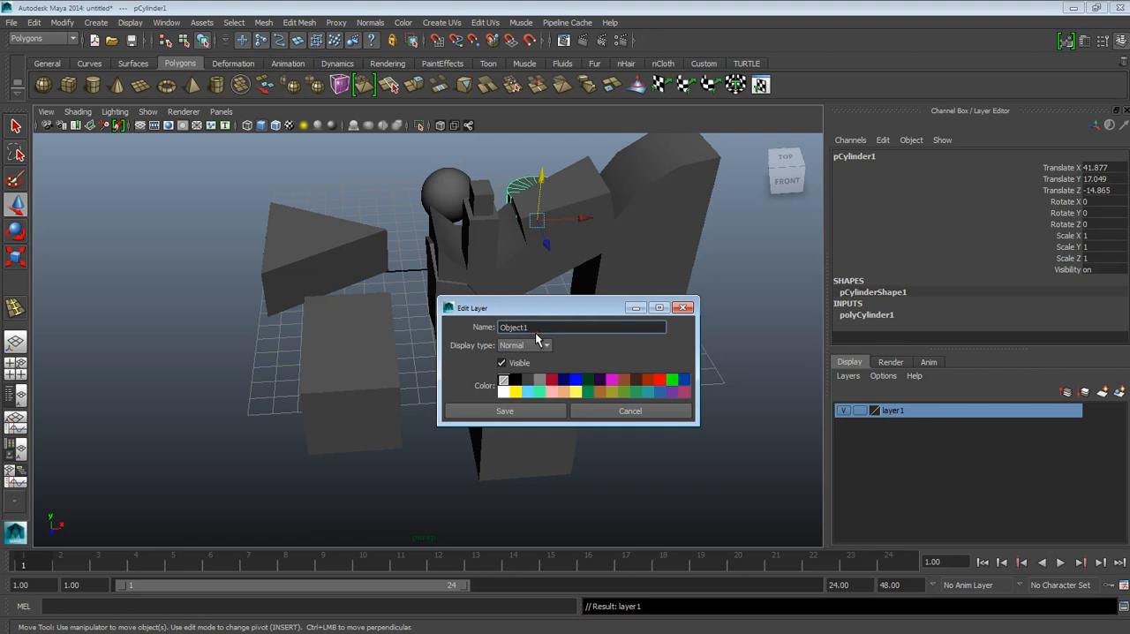
{"action": "left_click", "coordinate": [545, 179]}
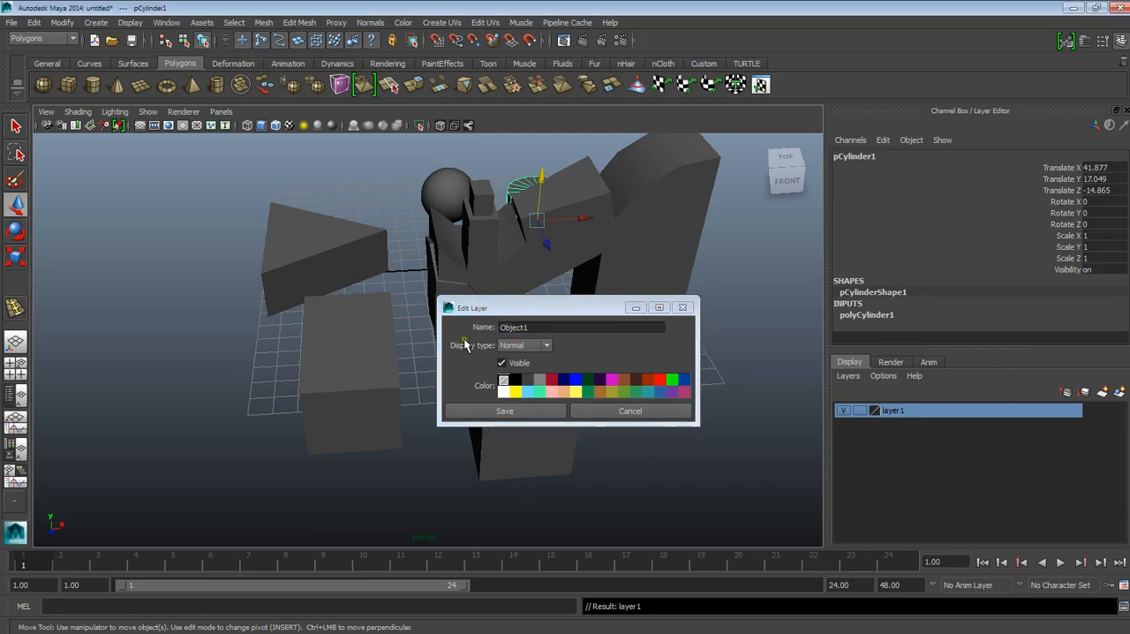
{"action": "left_click", "coordinate": [513, 413]}
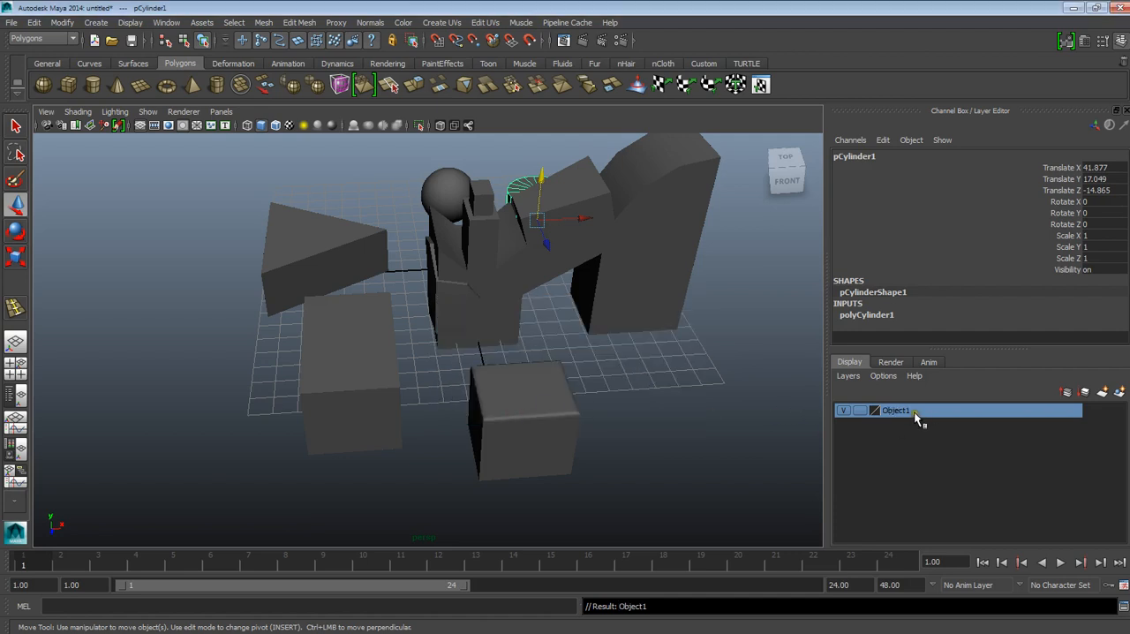
Step: Select the combined mesh and add it to the Object1 display layer
{"action": "left_click", "coordinate": [710, 351]}
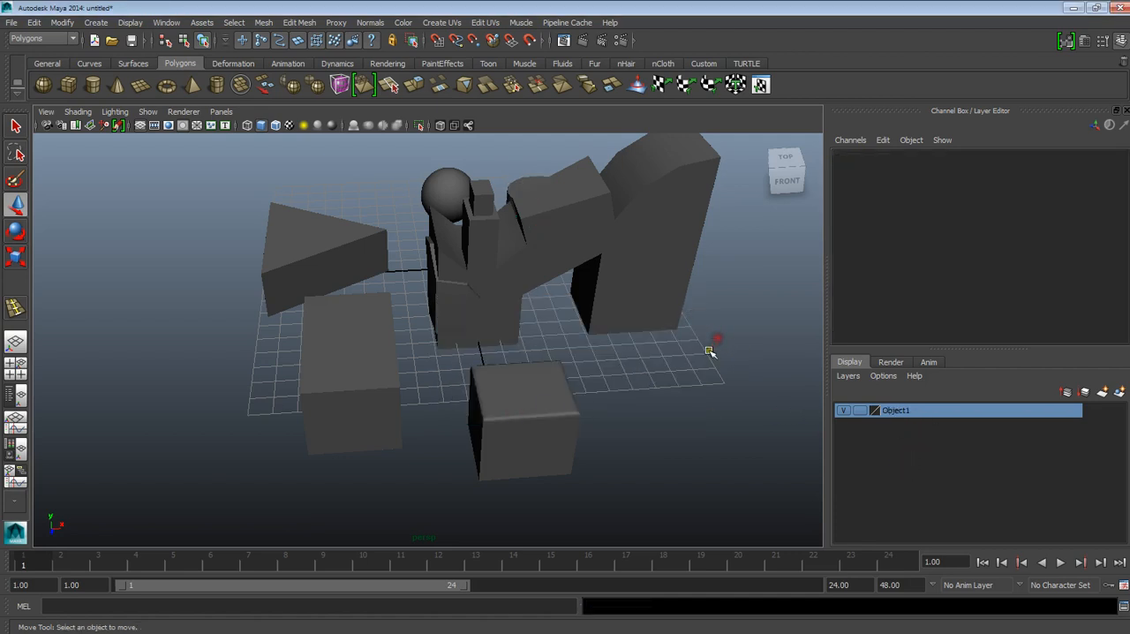
{"action": "left_click", "coordinate": [663, 286]}
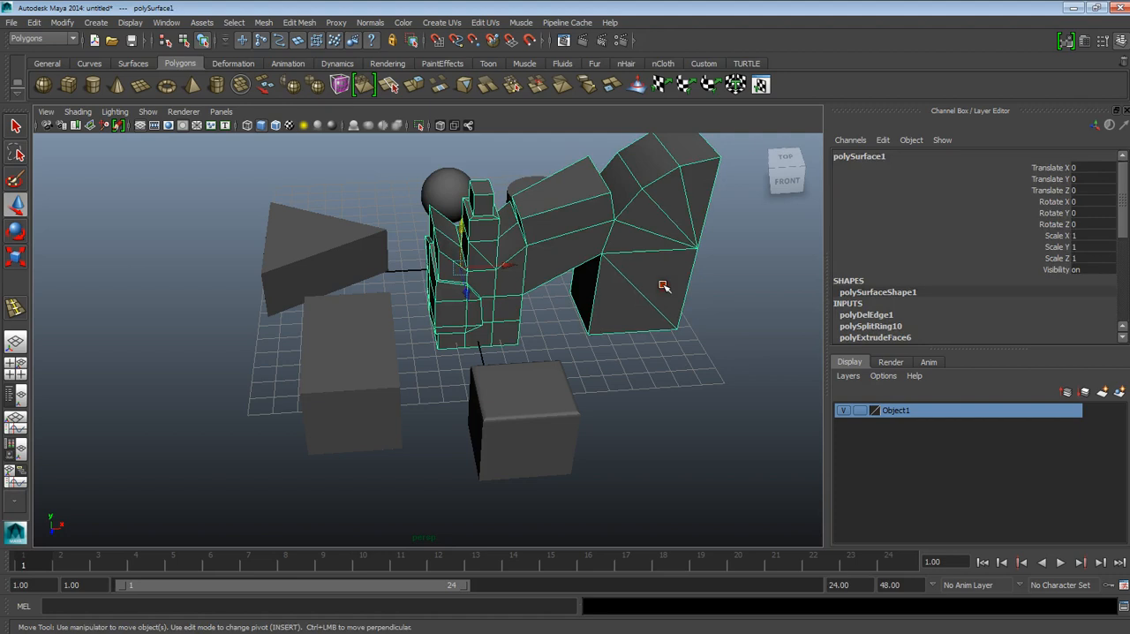
{"action": "right_click", "coordinate": [902, 410]}
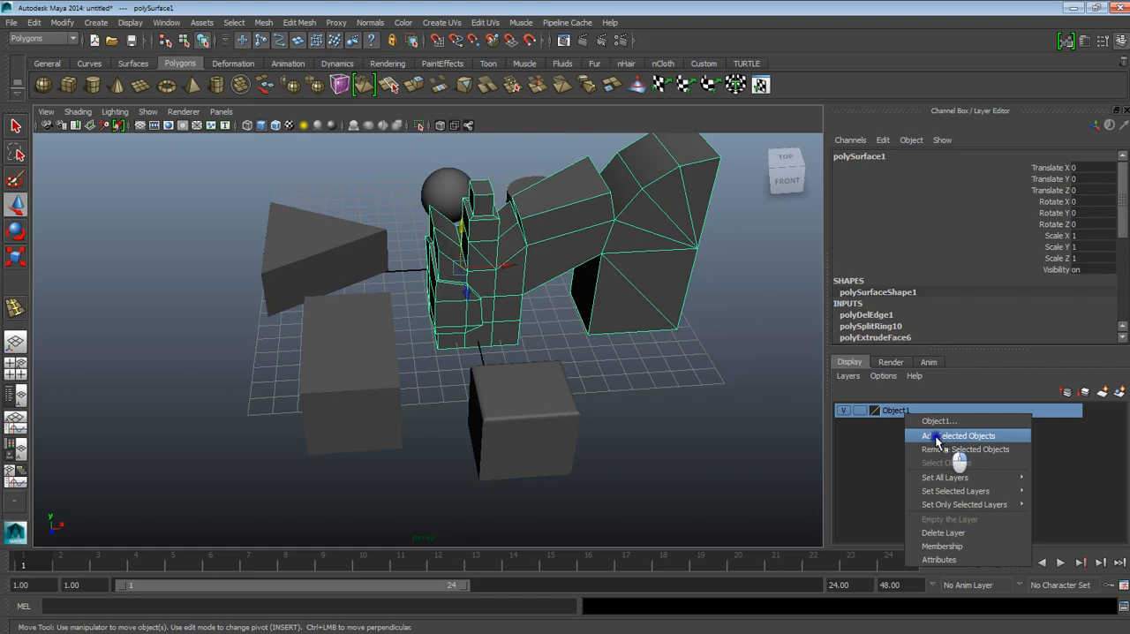
{"action": "left_click", "coordinate": [936, 436]}
Step: Hide and show the Object1 layer repeatedly to check that it controls the combined mesh
{"action": "left_click_drag", "start_coordinate": [625, 318], "coordinate": [618, 420], "text": "alt"}
{"action": "left_click", "coordinate": [842, 412]}
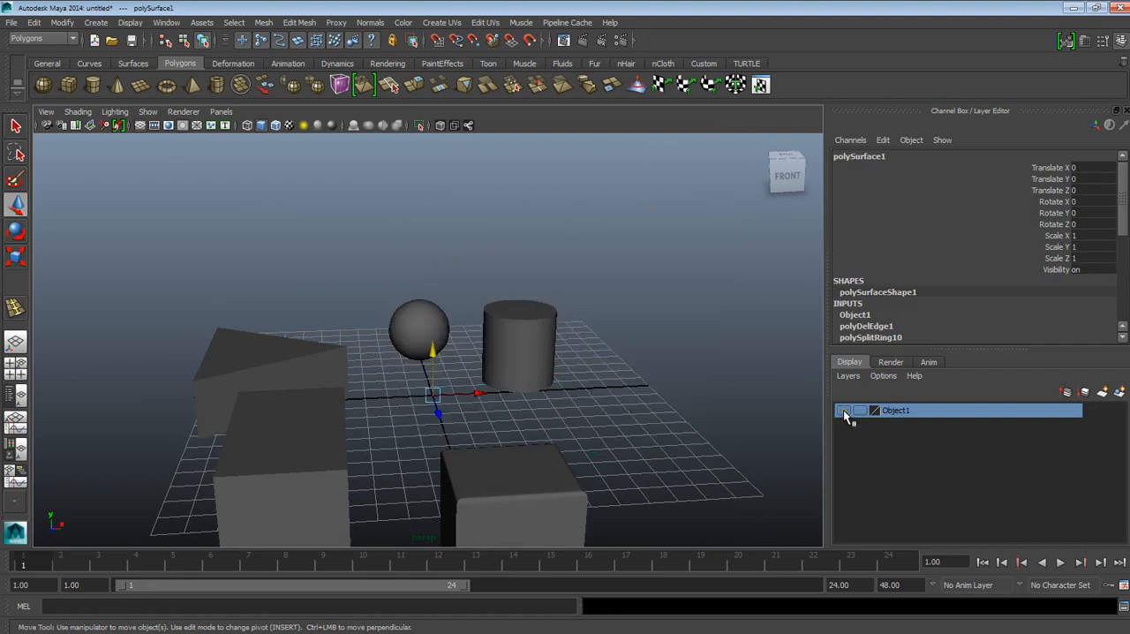
{"action": "left_click", "coordinate": [842, 411]}
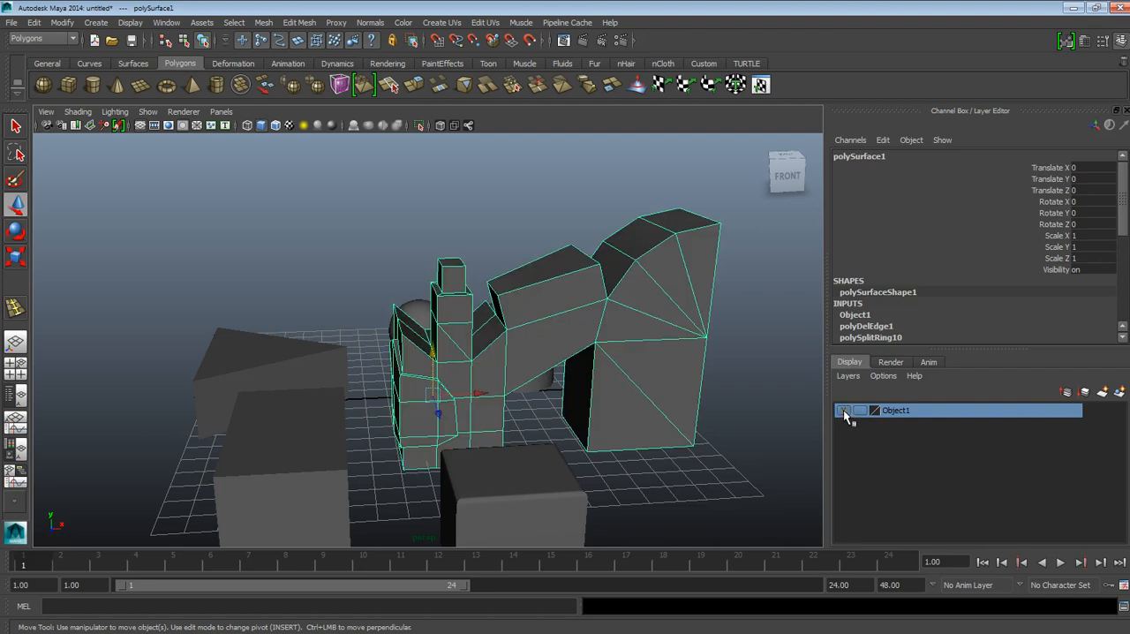
{"action": "left_click", "coordinate": [843, 410]}
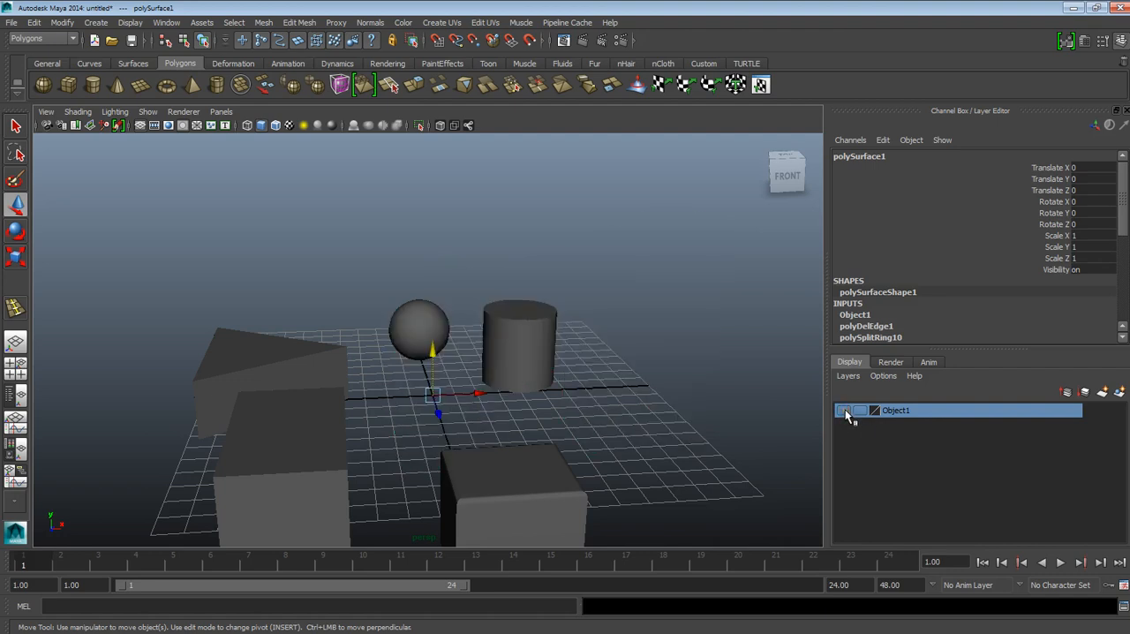
{"action": "left_click", "coordinate": [844, 411]}
Step: Select the cylinder, sphere, prism, long box and beveled cube together, and create a new display layer containing them
{"action": "left_click_drag", "start_coordinate": [642, 377], "coordinate": [555, 397], "text": "alt"}
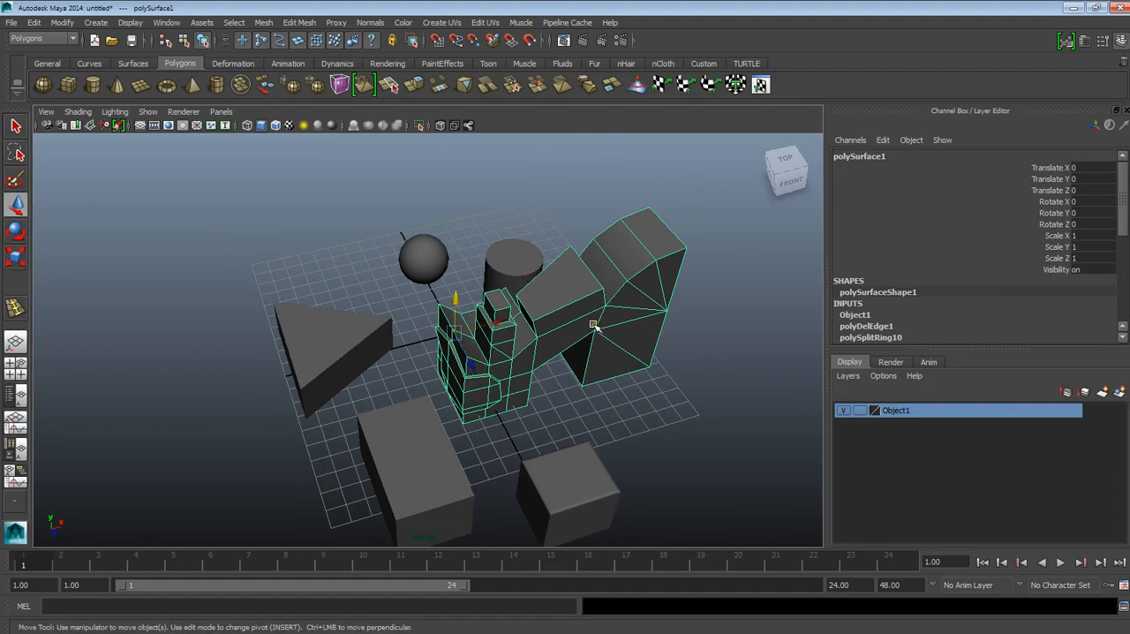
{"action": "left_click", "coordinate": [520, 262]}
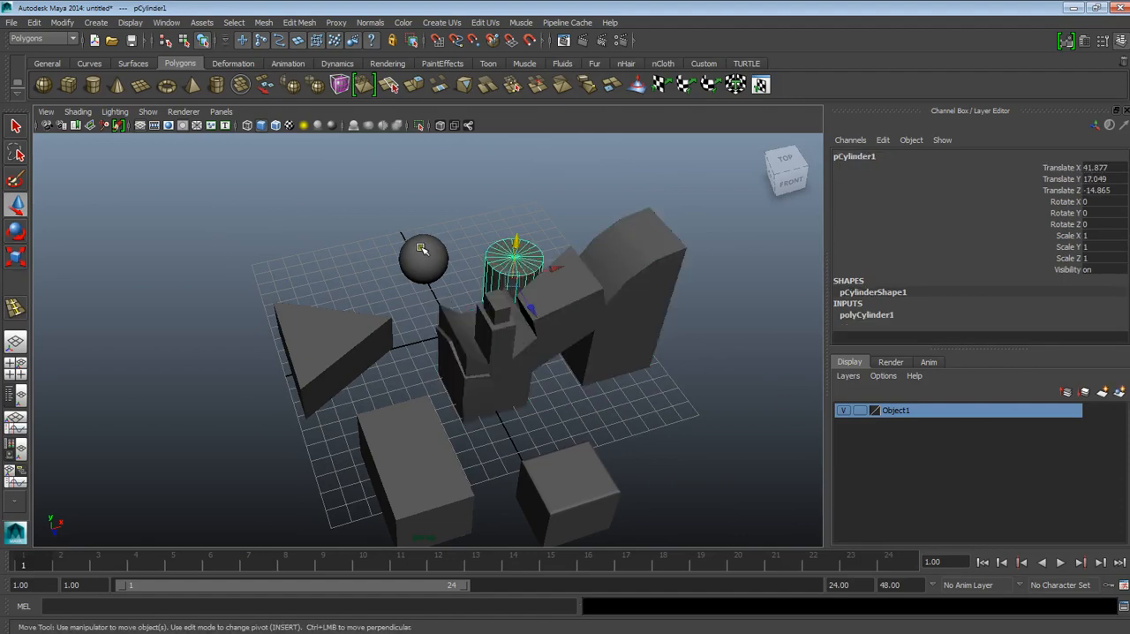
{"action": "mouse_move", "coordinate": [488, 324]}
{"action": "left_mouse_down", "text": "alt"}
{"action": "mouse_move", "coordinate": [512, 373]}
{"action": "mouse_move", "coordinate": [500, 316]}
{"action": "mouse_move", "coordinate": [484, 341]}
{"action": "left_mouse_up", "text": "alt"}
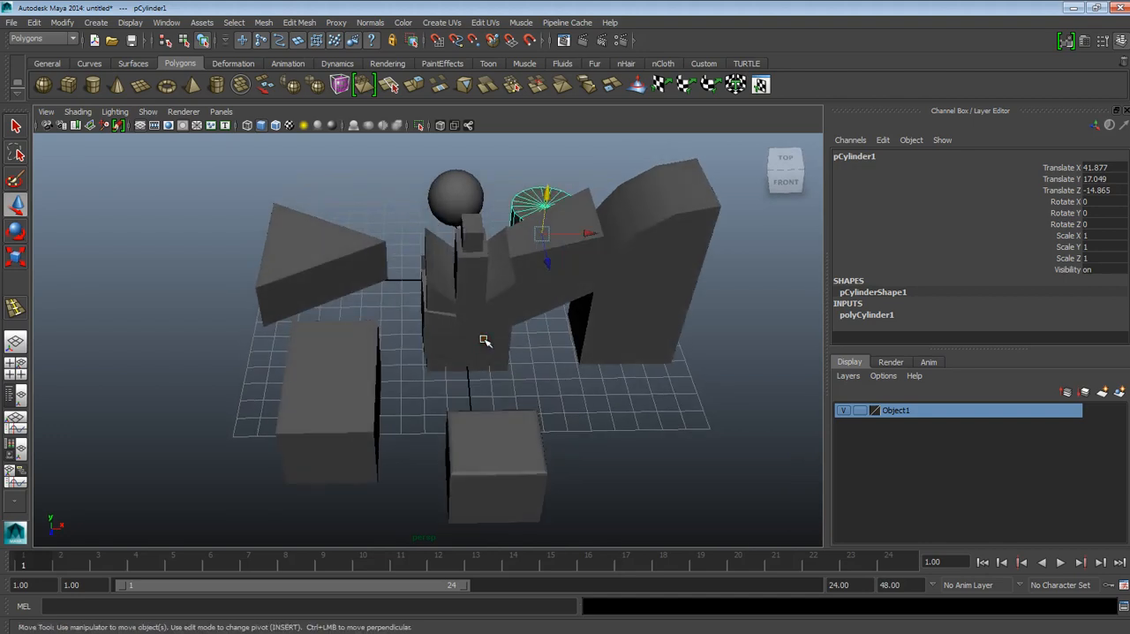
{"action": "left_click", "coordinate": [466, 194]}
{"action": "left_click", "coordinate": [354, 253]}
{"action": "left_click", "coordinate": [363, 406]}
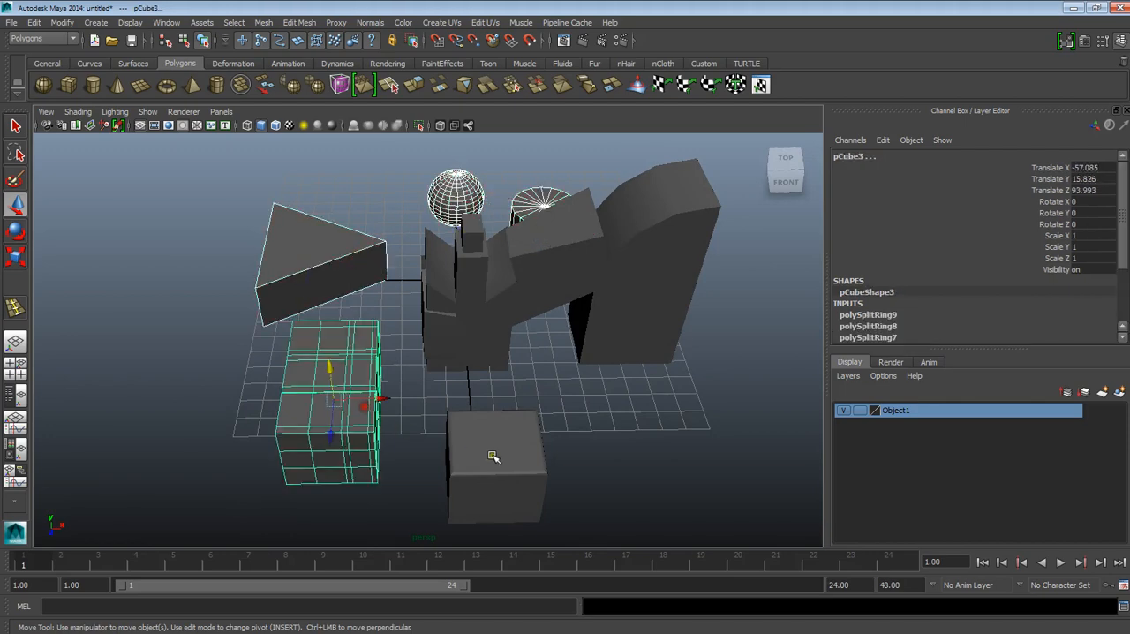
{"action": "left_click", "coordinate": [475, 452]}
{"action": "mouse_move", "coordinate": [627, 491]}
{"action": "left_mouse_down", "text": "alt"}
{"action": "mouse_move", "coordinate": [627, 503]}
{"action": "mouse_move", "coordinate": [616, 461]}
{"action": "mouse_move", "coordinate": [623, 474]}
{"action": "left_mouse_up", "text": "alt"}
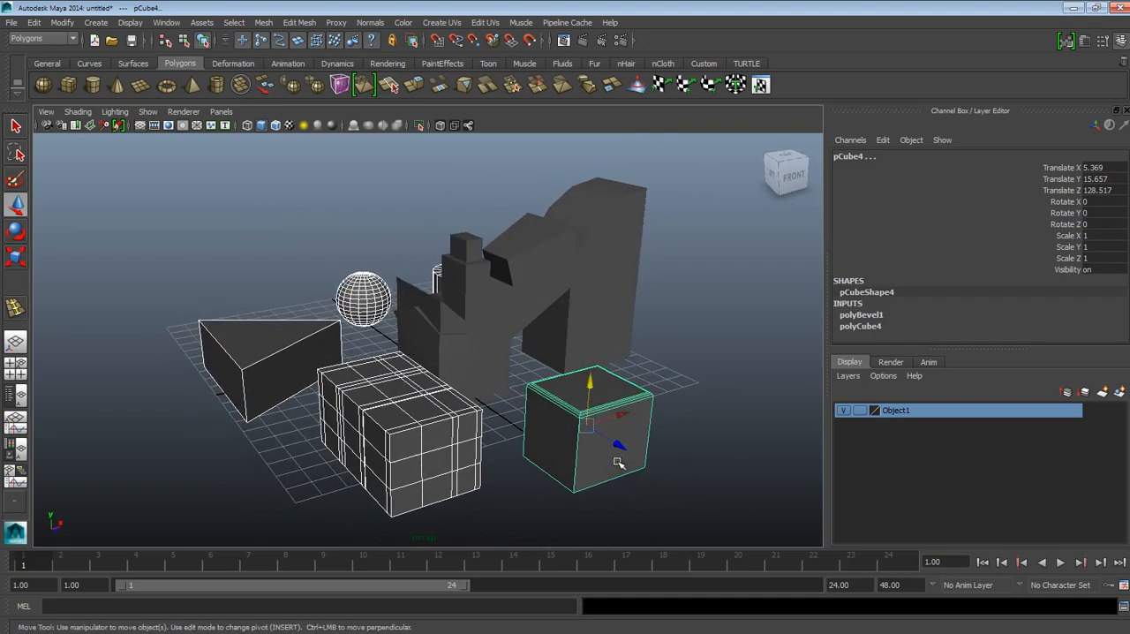
{"action": "left_click_drag", "start_coordinate": [612, 457], "coordinate": [603, 466], "text": "alt"}
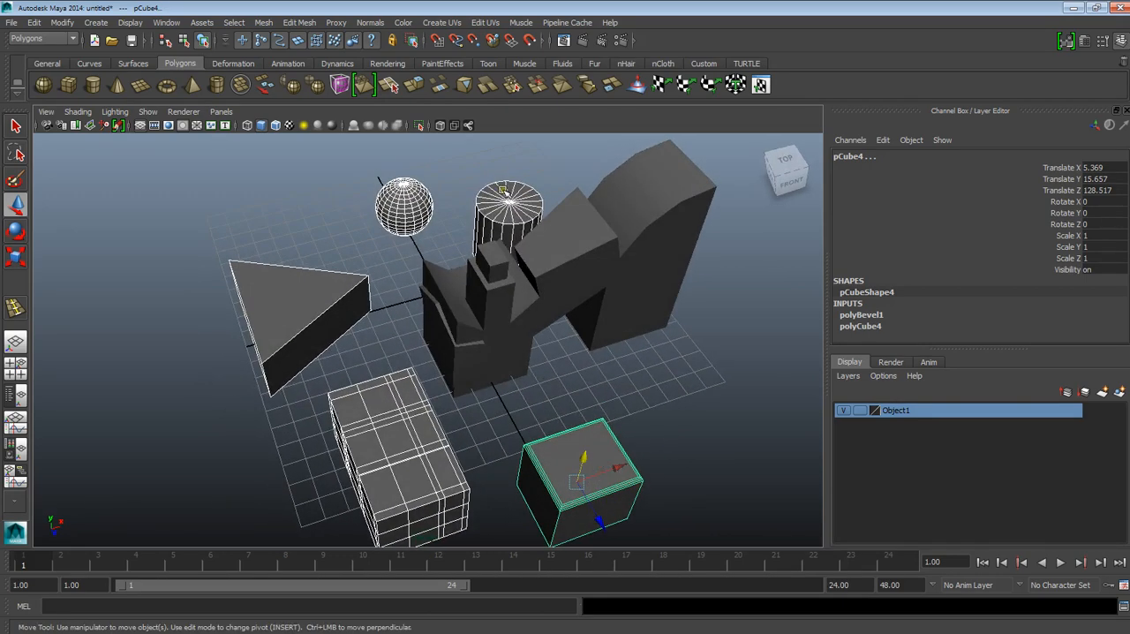
{"action": "left_click", "coordinate": [1119, 392]}
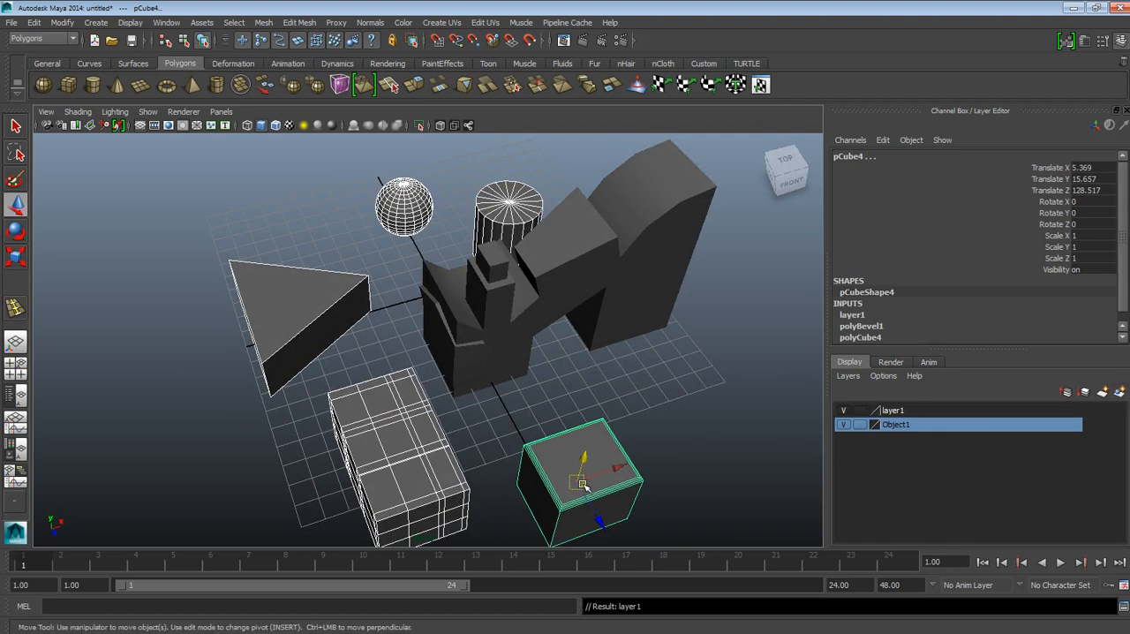
Step: Toggle the visibility of Object1 and the new layer to check which objects each one controls
{"action": "left_click", "coordinate": [846, 424]}
{"action": "left_click", "coordinate": [846, 424]}
{"action": "left_click", "coordinate": [845, 424]}
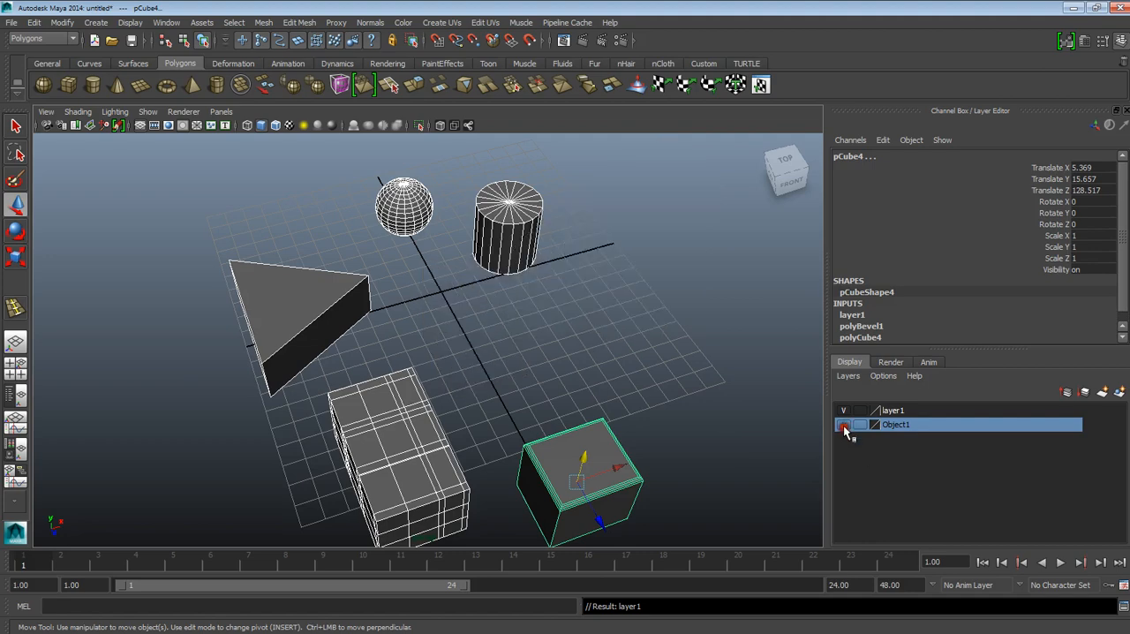
{"action": "left_click", "coordinate": [846, 424]}
{"action": "left_click", "coordinate": [844, 410]}
{"action": "left_click", "coordinate": [845, 410]}
{"action": "left_click", "coordinate": [844, 410]}
{"action": "left_click", "coordinate": [844, 410]}
Step: Rename the new layer that holds the primitives as Object2 and save it
{"action": "double_click", "coordinate": [892, 411]}
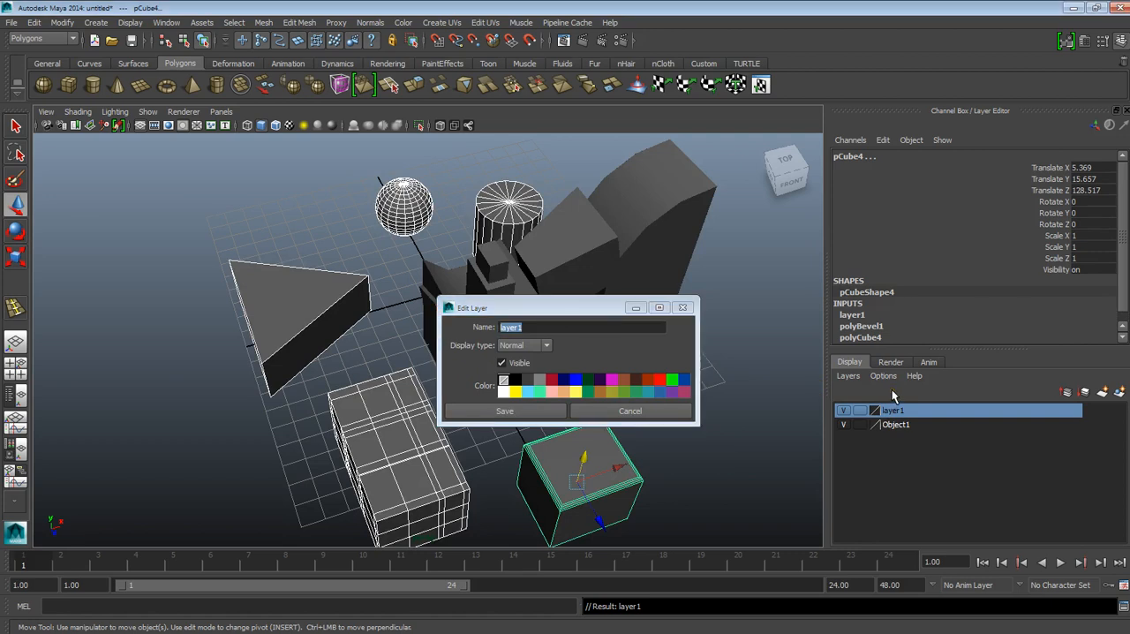
{"action": "key", "text": "t"}
{"action": "key", "text": "2"}
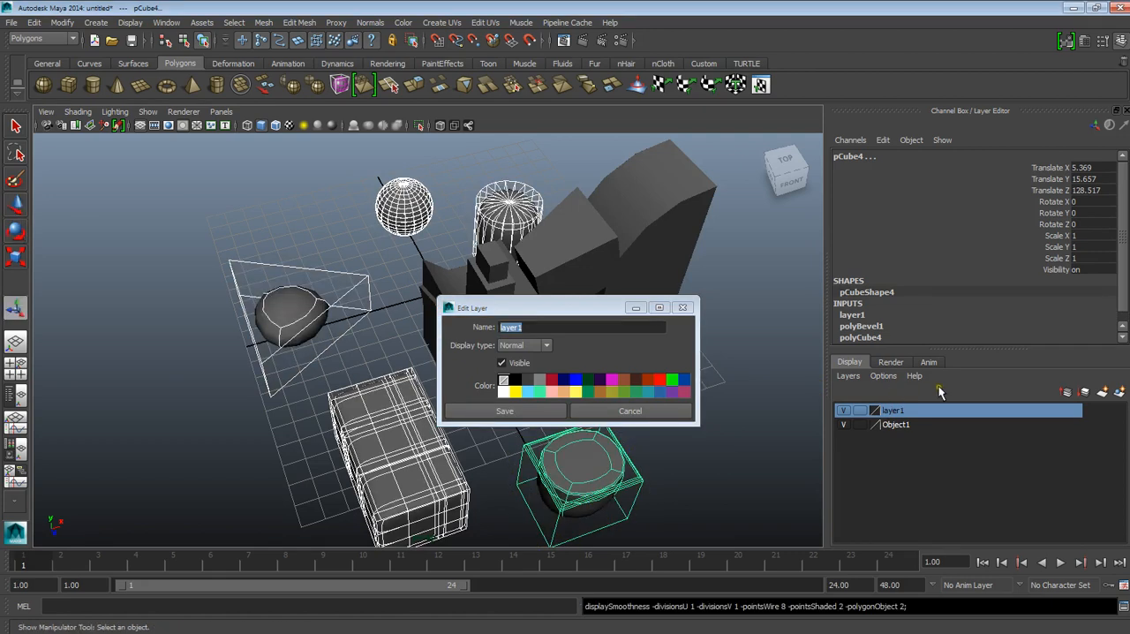
{"action": "key", "text": "BackSpace"}
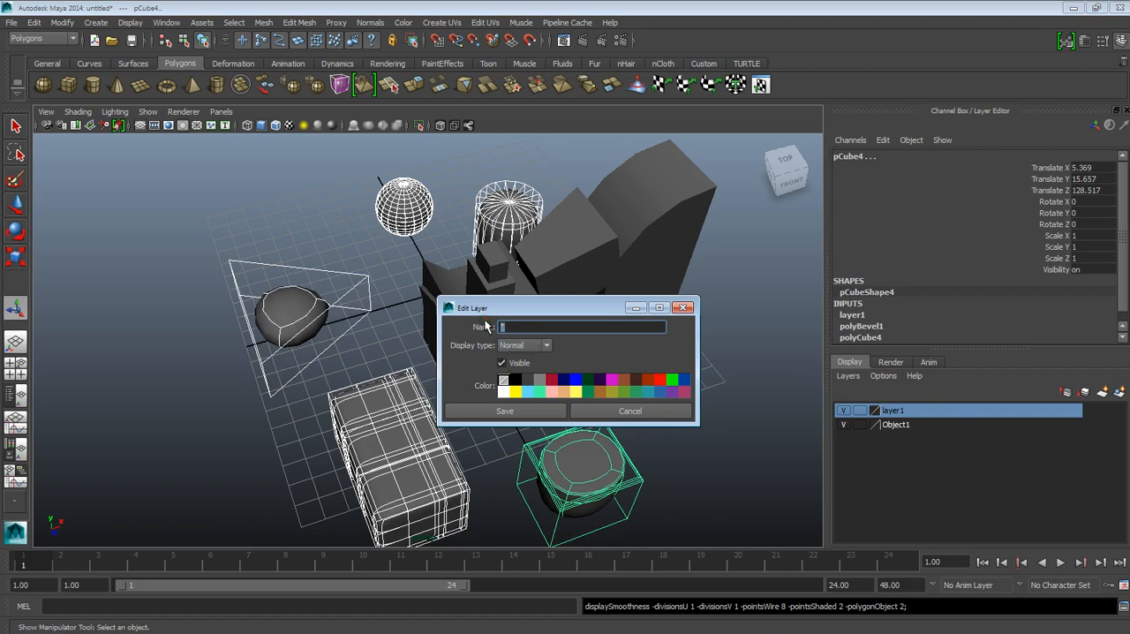
{"action": "type", "text": "Object2"}
{"action": "left_click", "coordinate": [526, 406]}
Step: Clear the selection, inspect the smoothed primitives, and return the beveled cube to unsmoothed display
{"action": "left_click", "coordinate": [688, 395]}
{"action": "left_click", "coordinate": [599, 473]}
{"action": "left_click", "coordinate": [657, 438]}
{"action": "left_click_drag", "start_coordinate": [657, 438], "coordinate": [605, 436], "text": "alt"}
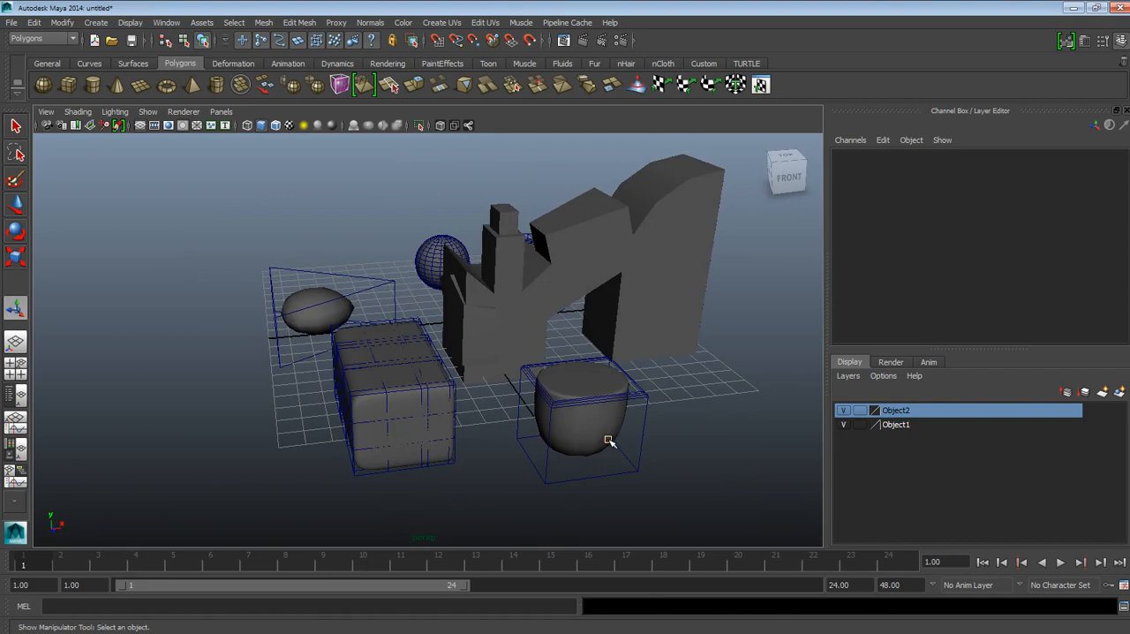
{"action": "left_click_drag", "start_coordinate": [524, 391], "coordinate": [574, 418], "text": "alt"}
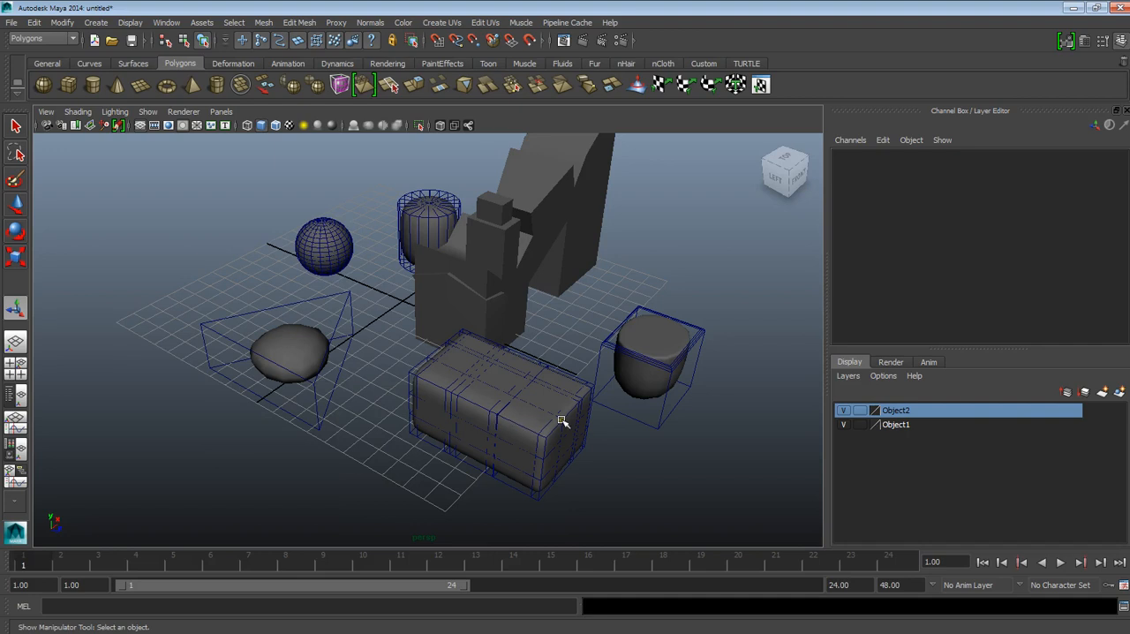
{"action": "left_click", "coordinate": [640, 375]}
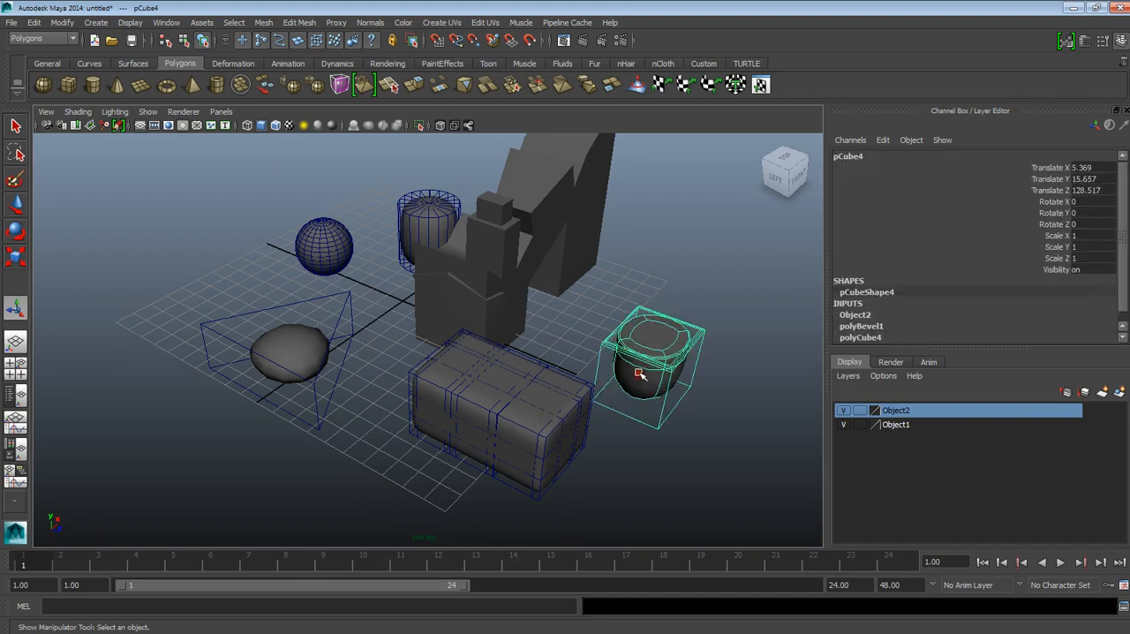
{"action": "key", "text": "1"}
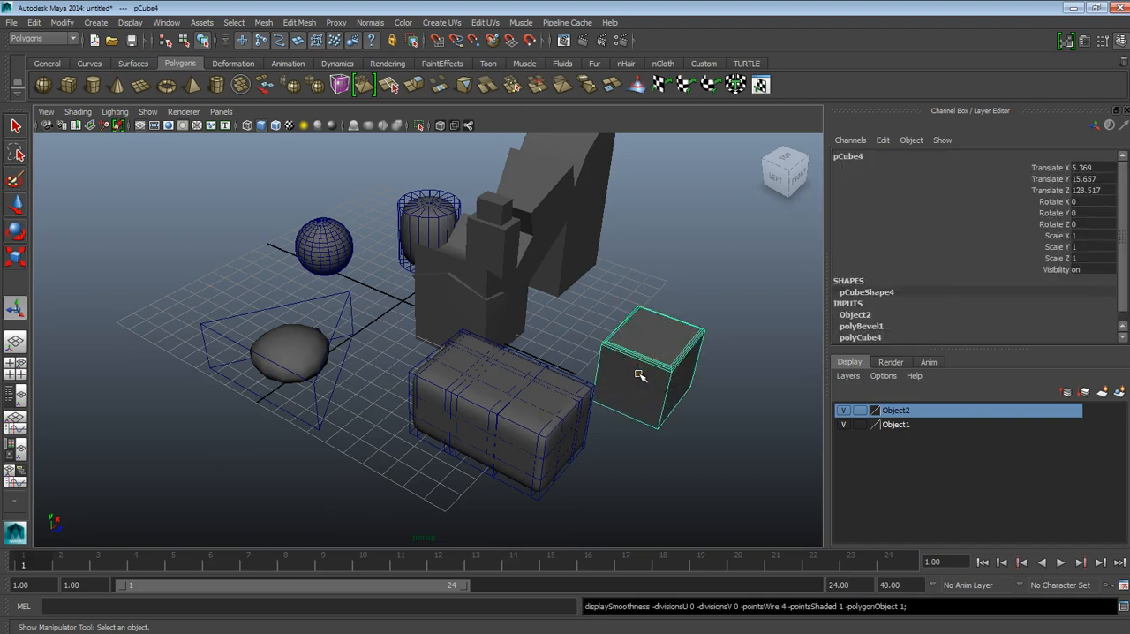
Step: Return the prism, long box, sphere and cylinder to unsmoothed polygon display
{"action": "left_click", "coordinate": [557, 391]}
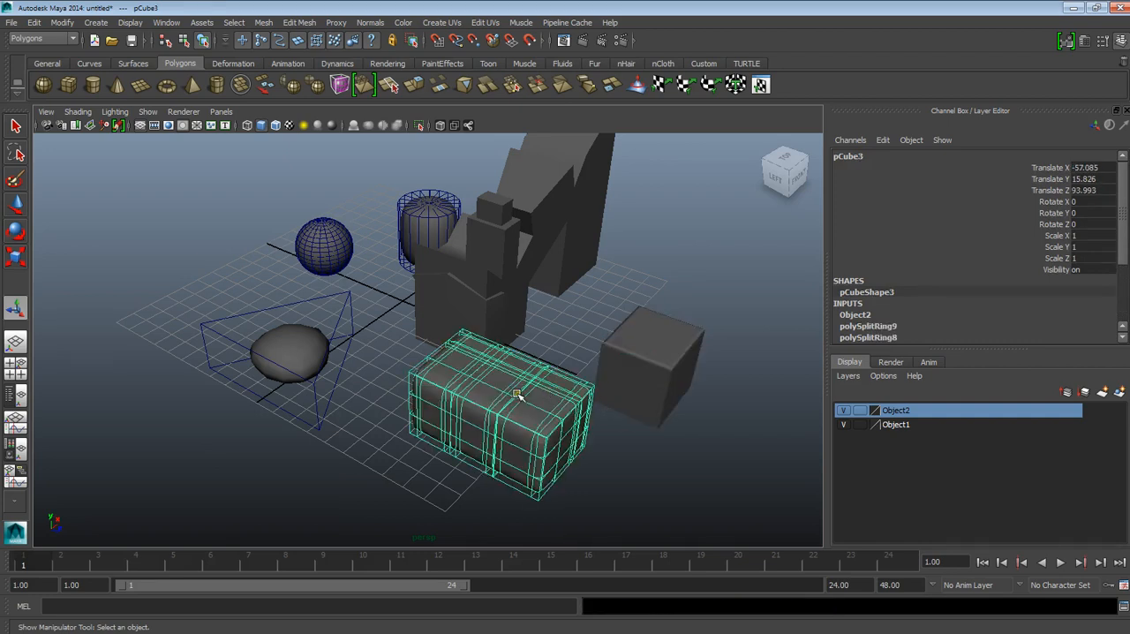
{"action": "left_click", "coordinate": [280, 354]}
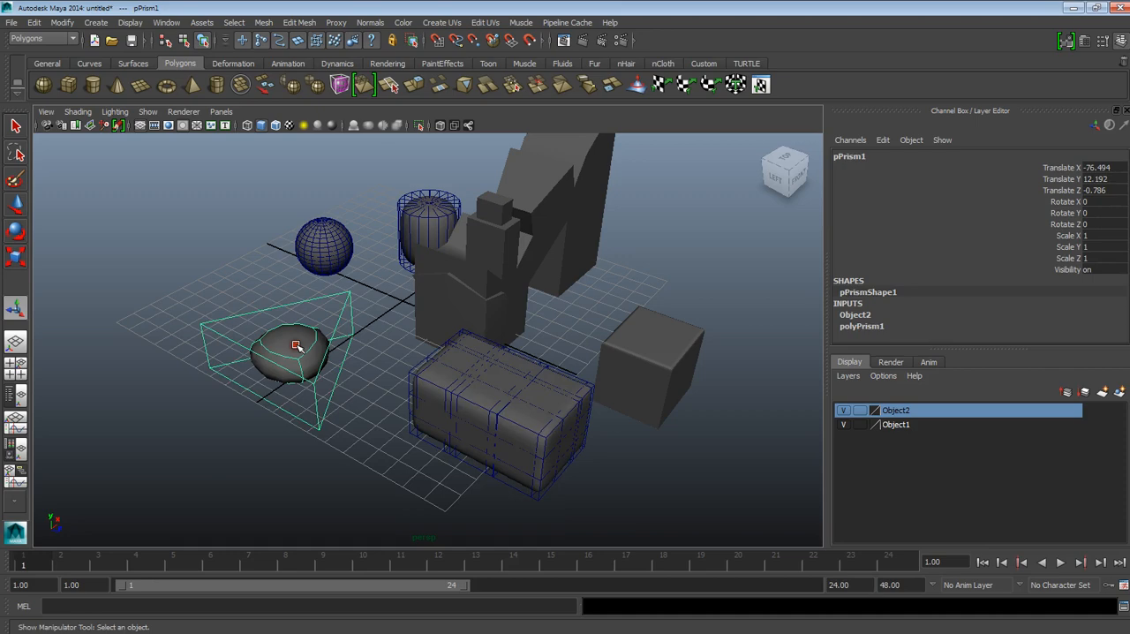
{"action": "key", "text": "1"}
{"action": "left_click", "coordinate": [461, 383]}
{"action": "key", "text": "1"}
{"action": "left_click", "coordinate": [333, 244]}
{"action": "key", "text": "1"}
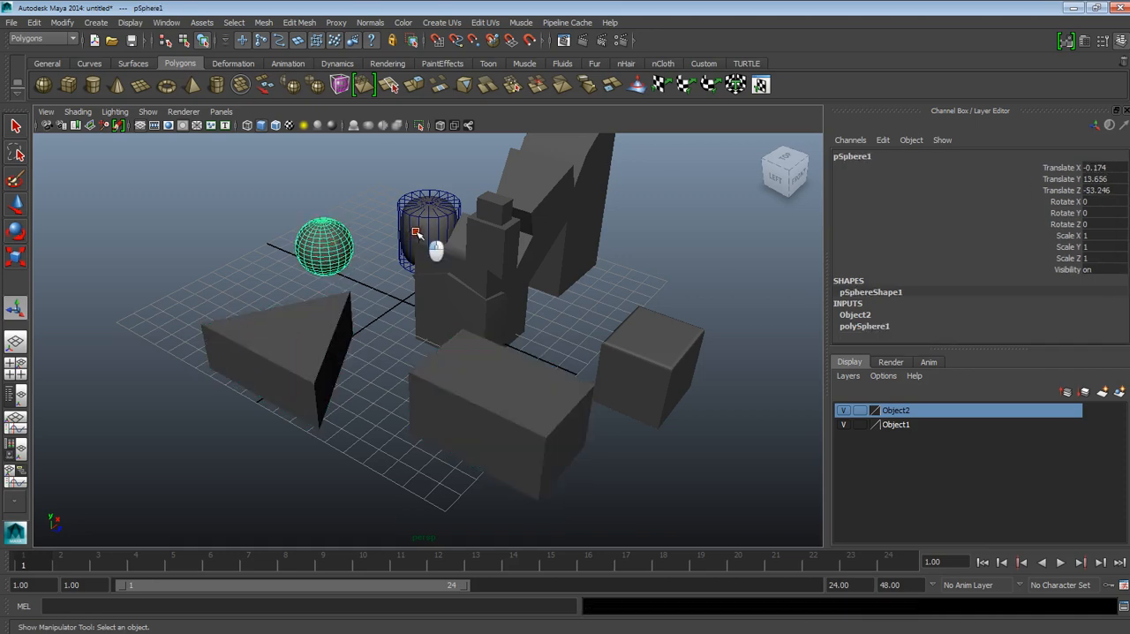
{"action": "left_click", "coordinate": [429, 242]}
{"action": "key", "text": "1"}
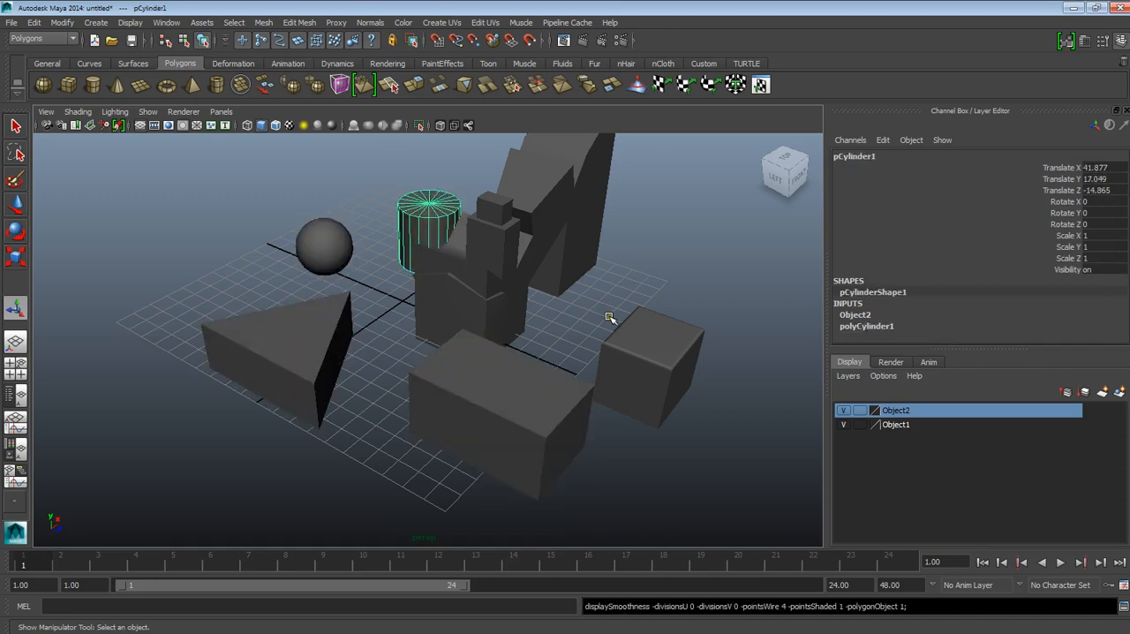
Step: Select the beveled cube and preview it smoothed, first with its cage and finally as a fully smooth mesh
{"action": "left_click_drag", "start_coordinate": [609, 328], "coordinate": [539, 343], "text": "alt"}
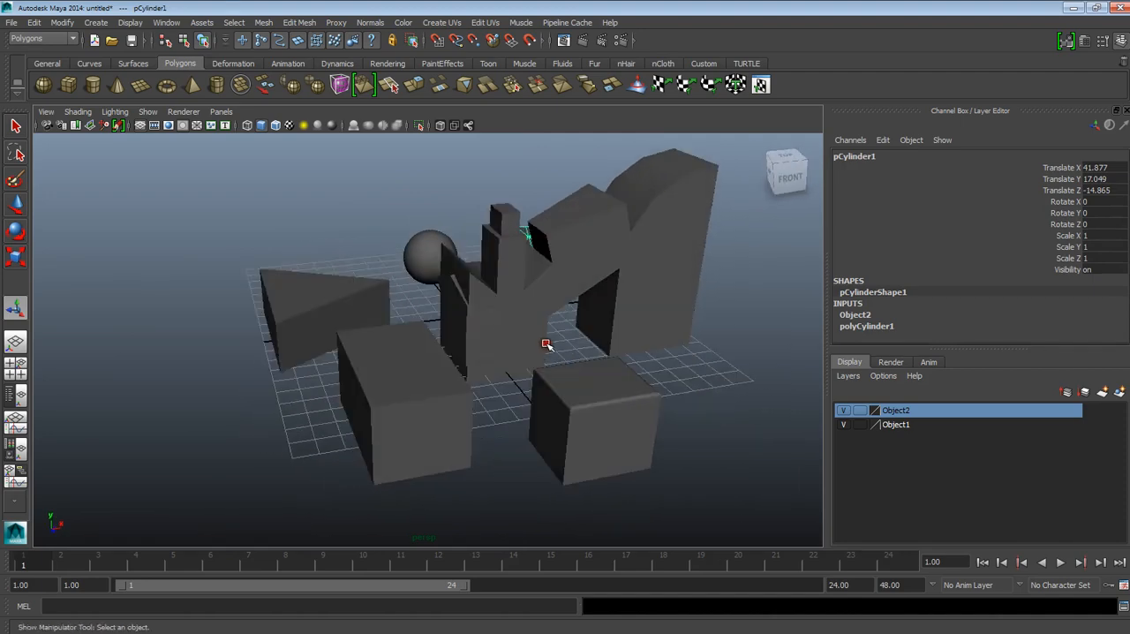
{"action": "left_click", "coordinate": [587, 374]}
{"action": "key", "text": "2"}
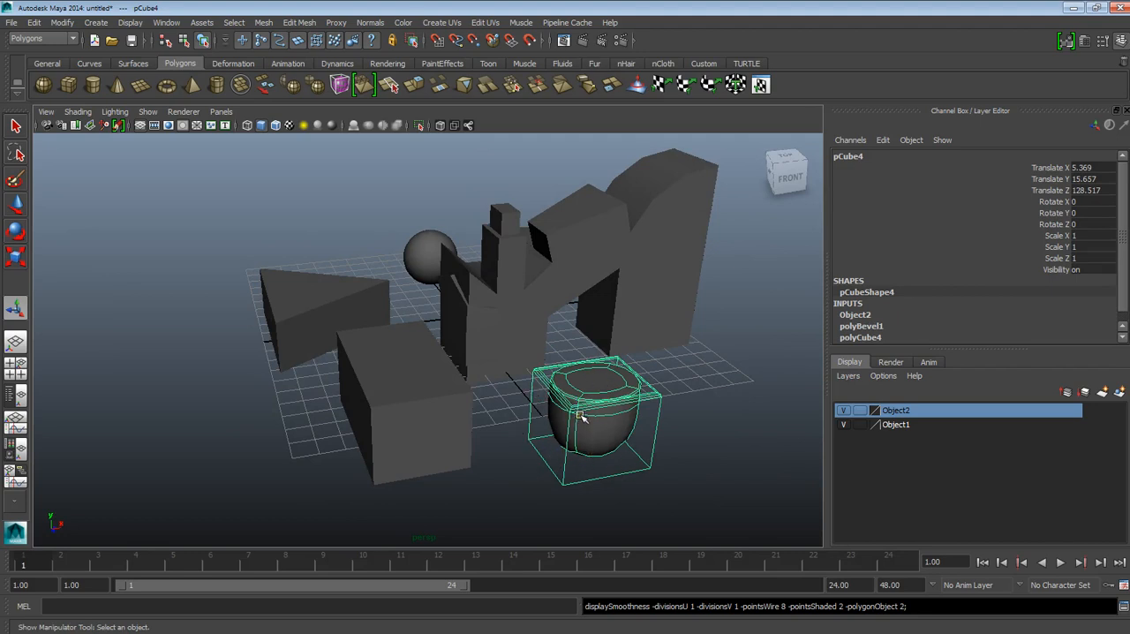
{"action": "key", "text": "3"}
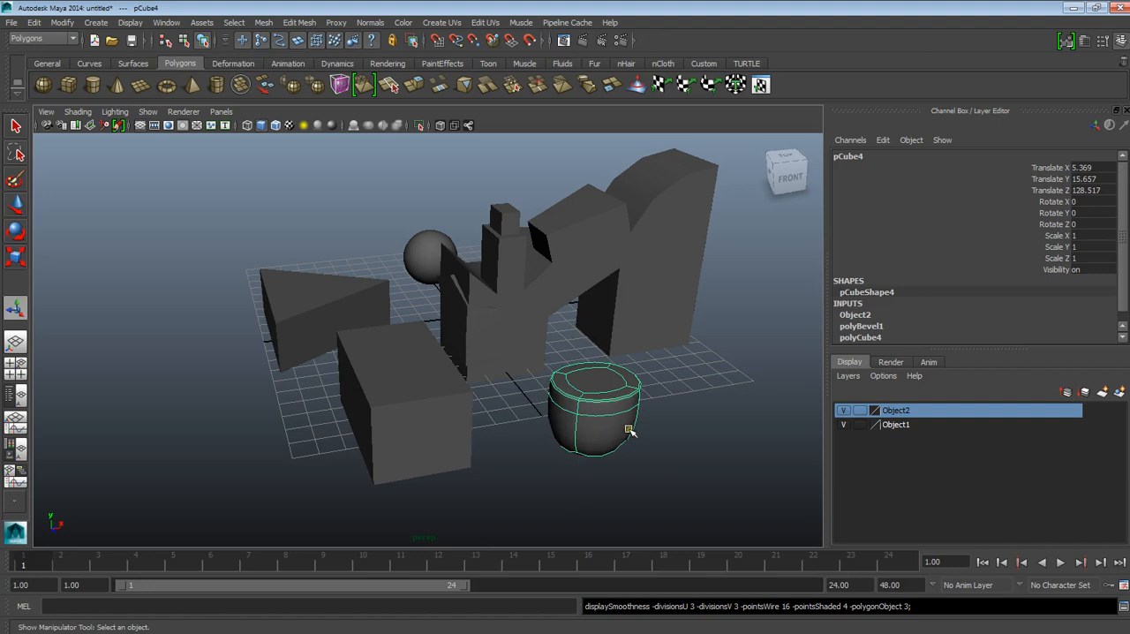
Step: Return the beveled cube to unsmoothed display, view the scene as wireframe, and restore shaded display
{"action": "key", "text": "1"}
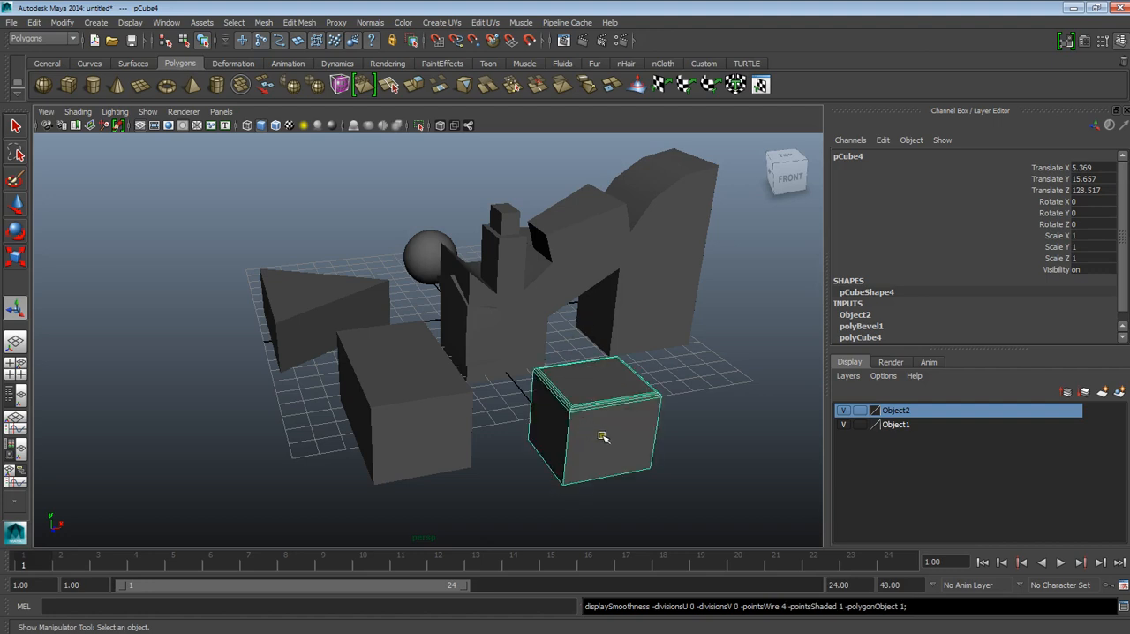
{"action": "key", "text": "4"}
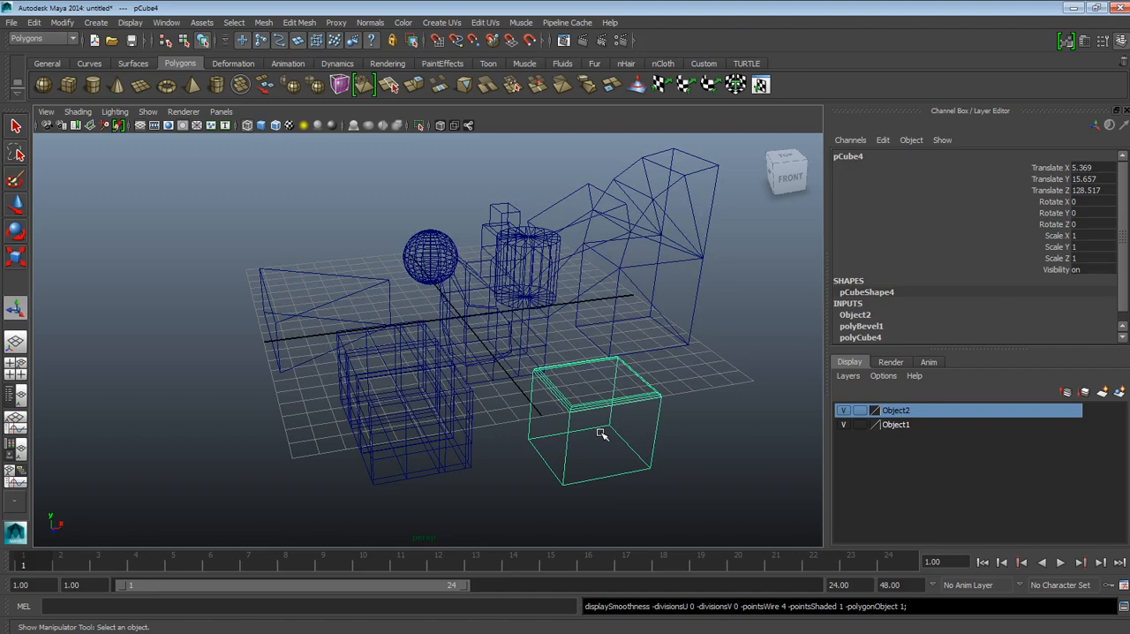
{"action": "key", "text": "5"}
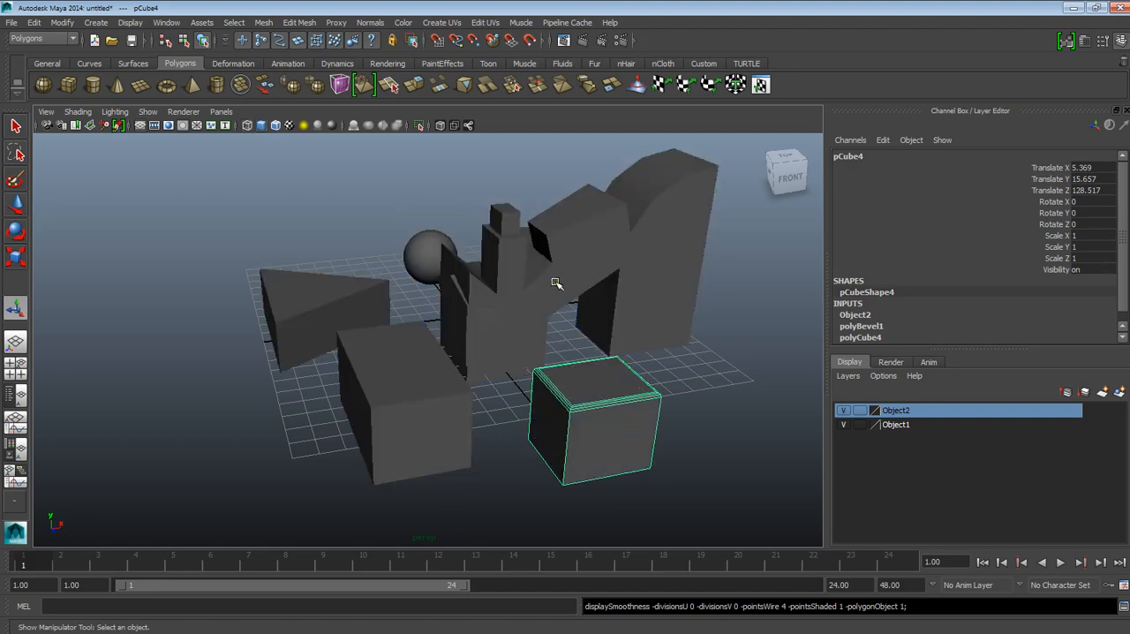
Step: Select the large combined mesh in the middle of the scene and look over the available mesh-editing commands
{"action": "left_click_drag", "start_coordinate": [638, 373], "coordinate": [591, 391], "text": "alt"}
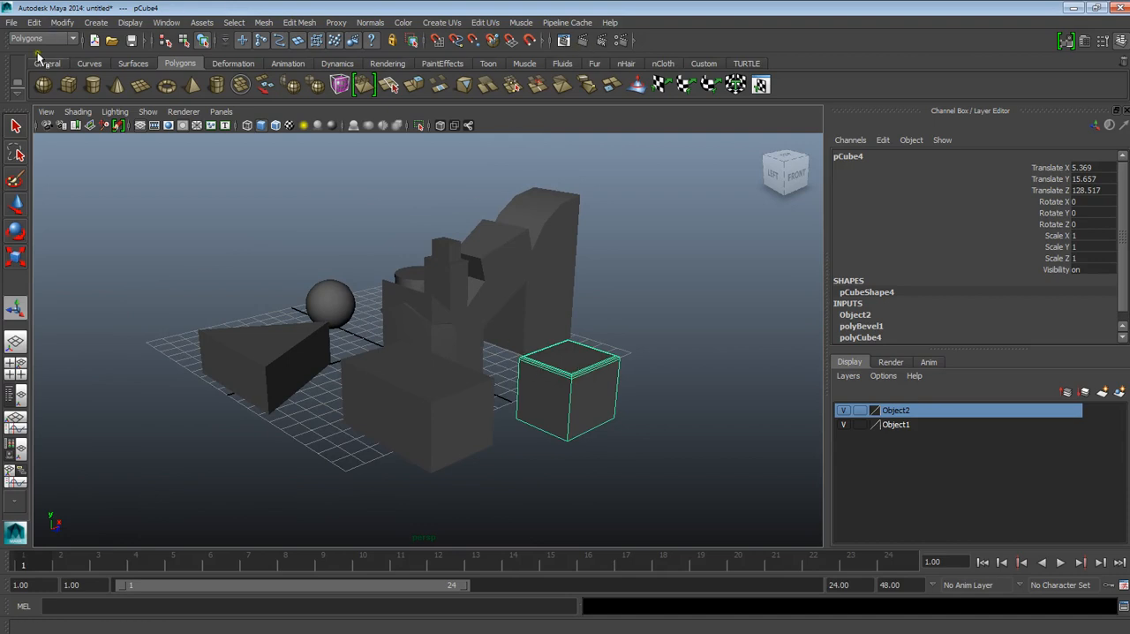
{"action": "mouse_move", "coordinate": [666, 507]}
{"action": "left_mouse_down", "text": "alt"}
{"action": "mouse_move", "coordinate": [691, 512]}
{"action": "mouse_move", "coordinate": [657, 516]}
{"action": "left_mouse_up", "text": "alt"}
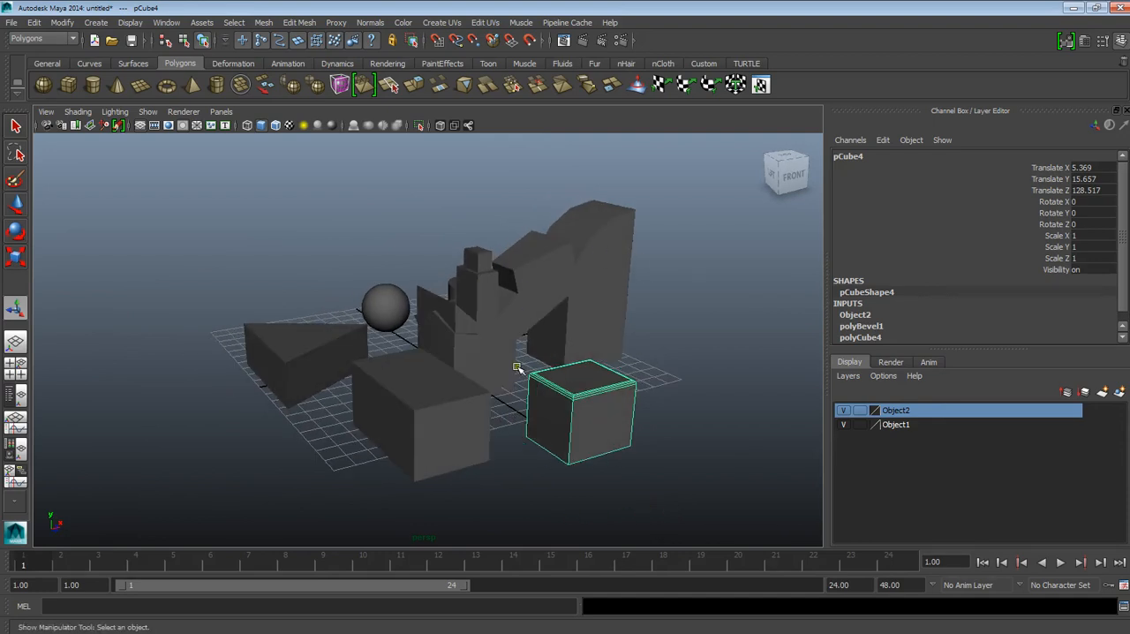
{"action": "left_click_drag", "start_coordinate": [517, 364], "coordinate": [543, 428], "text": "alt"}
{"action": "left_click", "coordinate": [474, 345]}
{"action": "left_click_drag", "start_coordinate": [554, 381], "coordinate": [580, 383], "text": "alt"}
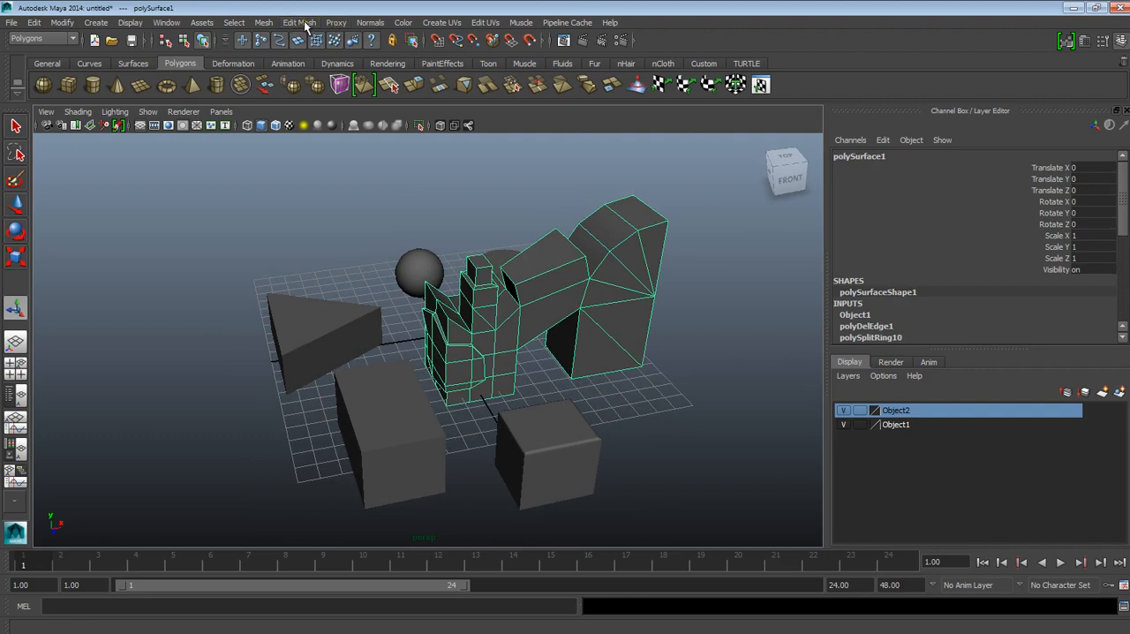
{"action": "left_click", "coordinate": [260, 27]}
{"action": "mouse_move", "coordinate": [298, 26]}
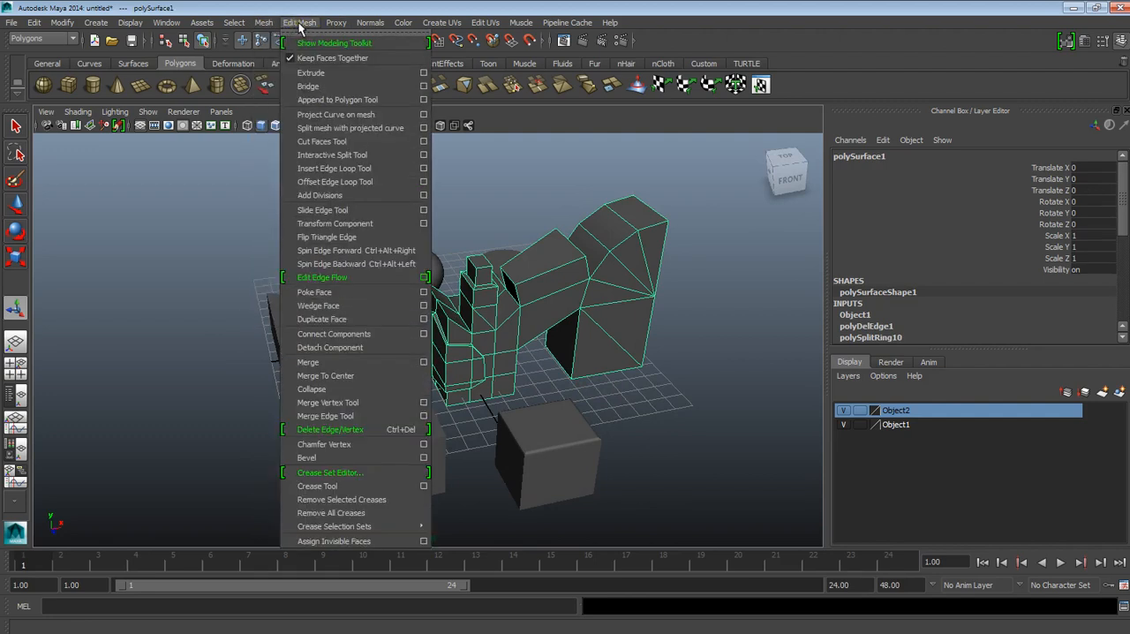
{"action": "left_click", "coordinate": [302, 8]}
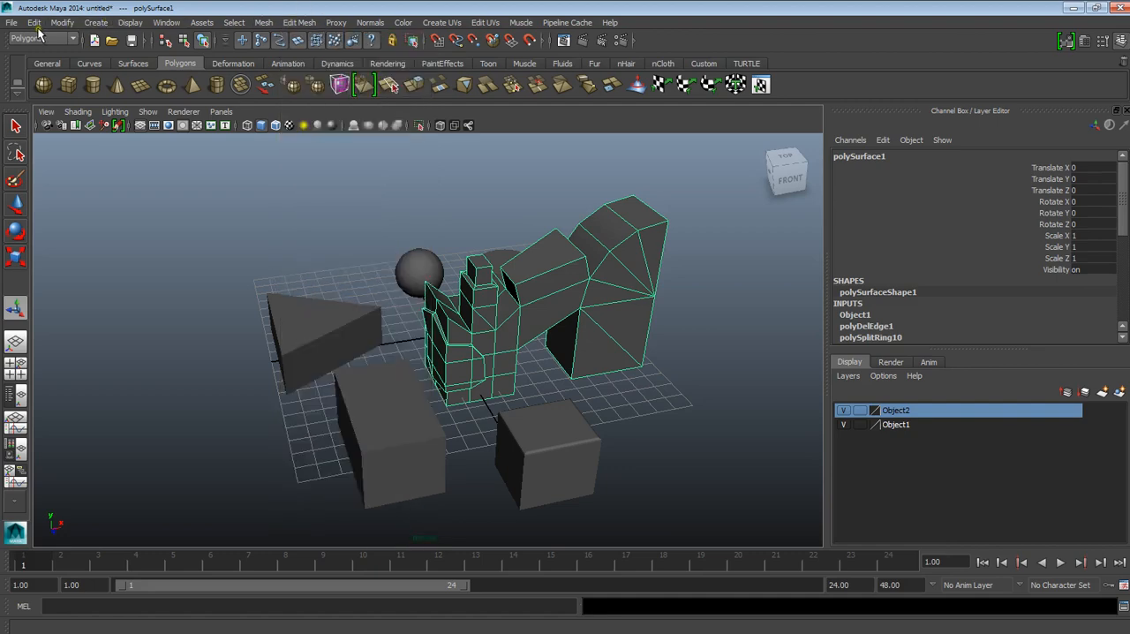
Step: Undo the last selection and look over the undo and redo commands
{"action": "left_click_drag", "start_coordinate": [433, 269], "coordinate": [443, 268], "text": "alt"}
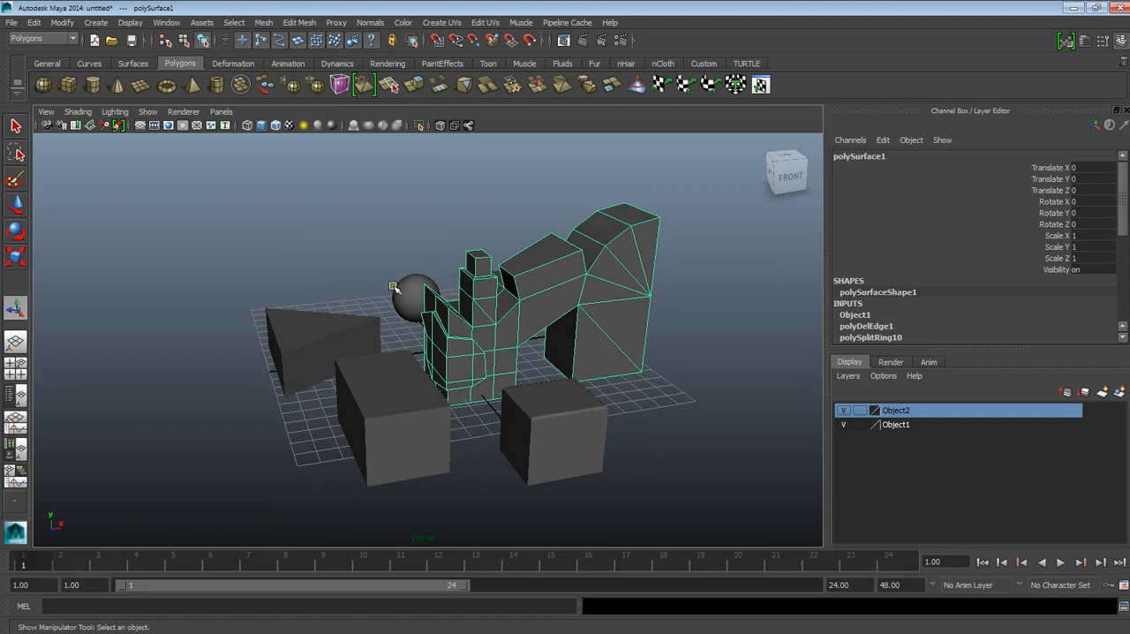
{"action": "key", "text": "ctrl+z"}
{"action": "left_click", "coordinate": [33, 23]}
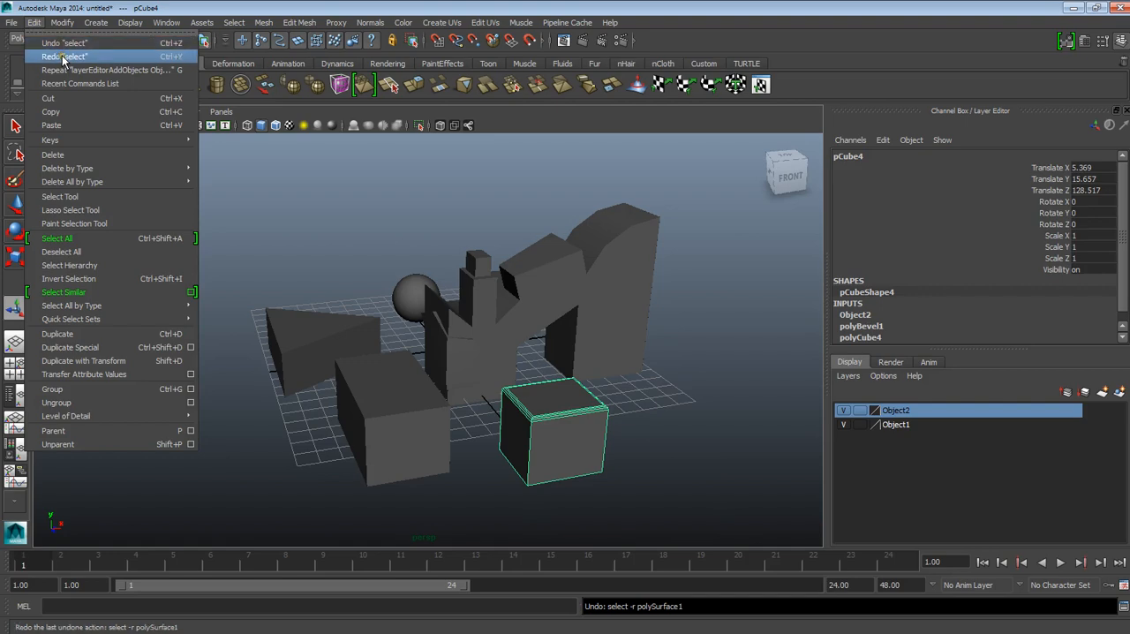
{"action": "left_click", "coordinate": [125, 4]}
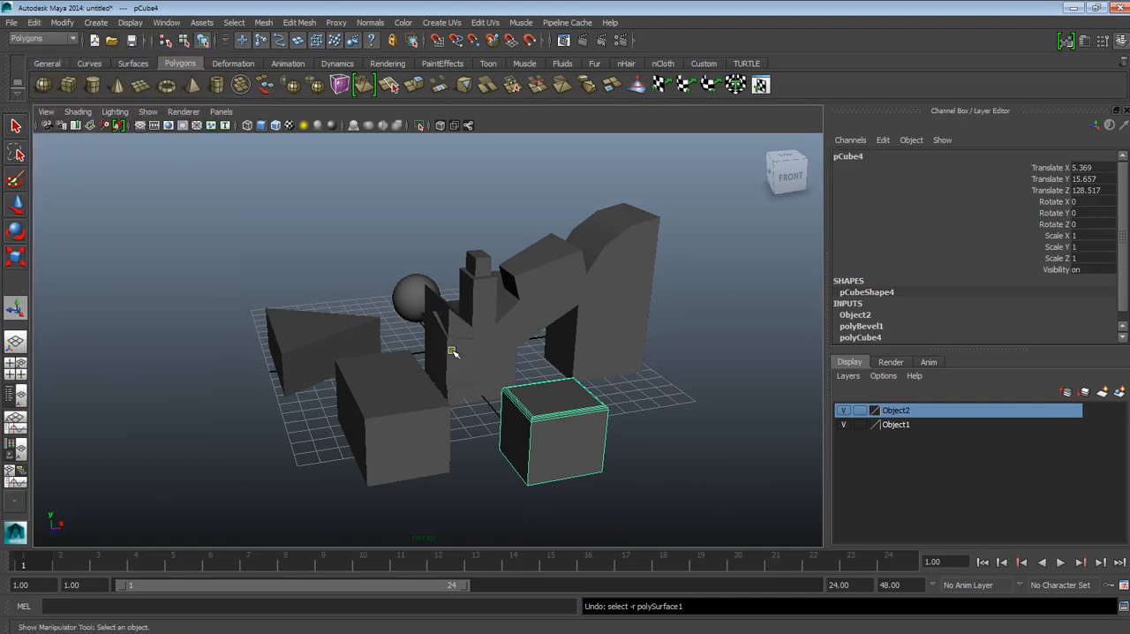
{"action": "left_click_drag", "start_coordinate": [455, 389], "coordinate": [552, 397], "text": "alt"}
{"action": "left_click", "coordinate": [762, 623]}
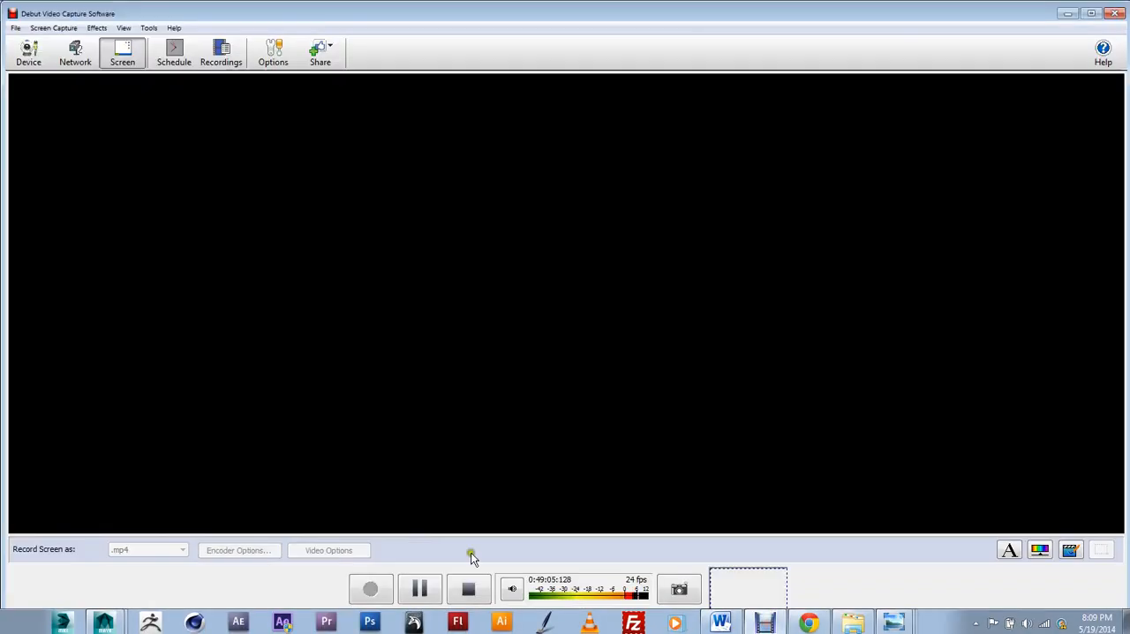